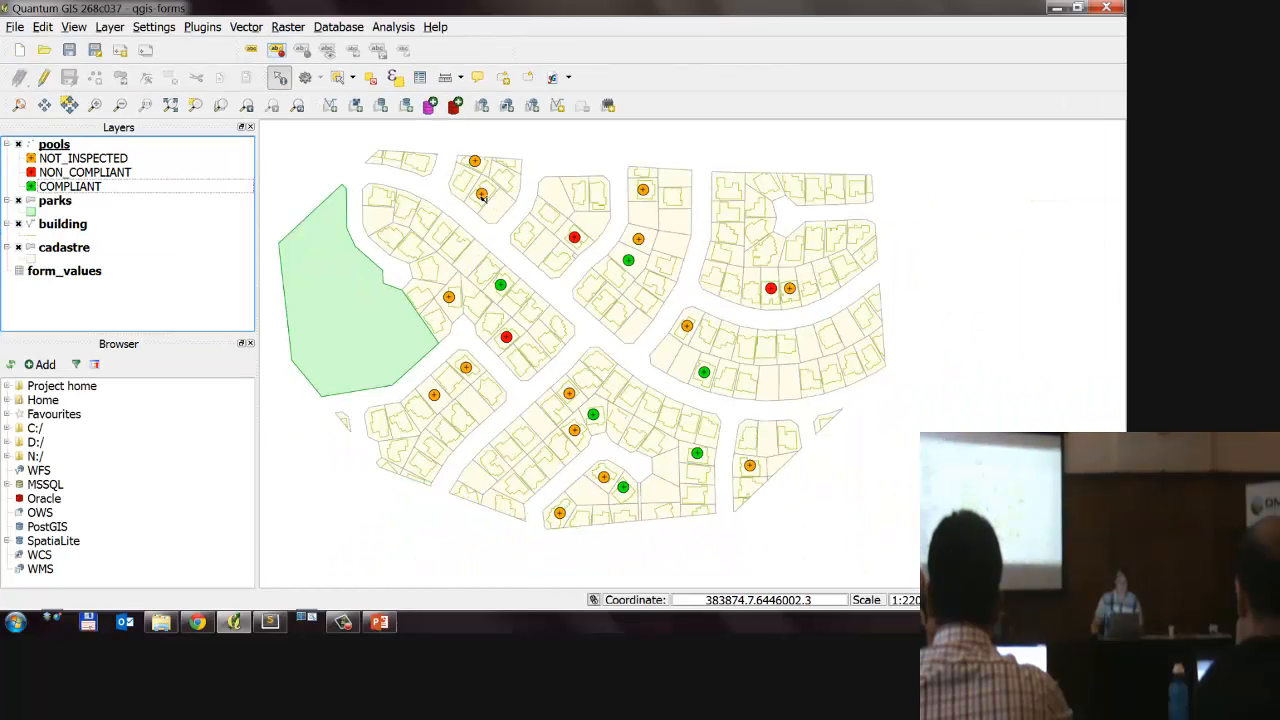
Step: Identify the orange pool point in the northern block and resize its attribute form to inspect the fields
left_click(632, 283)
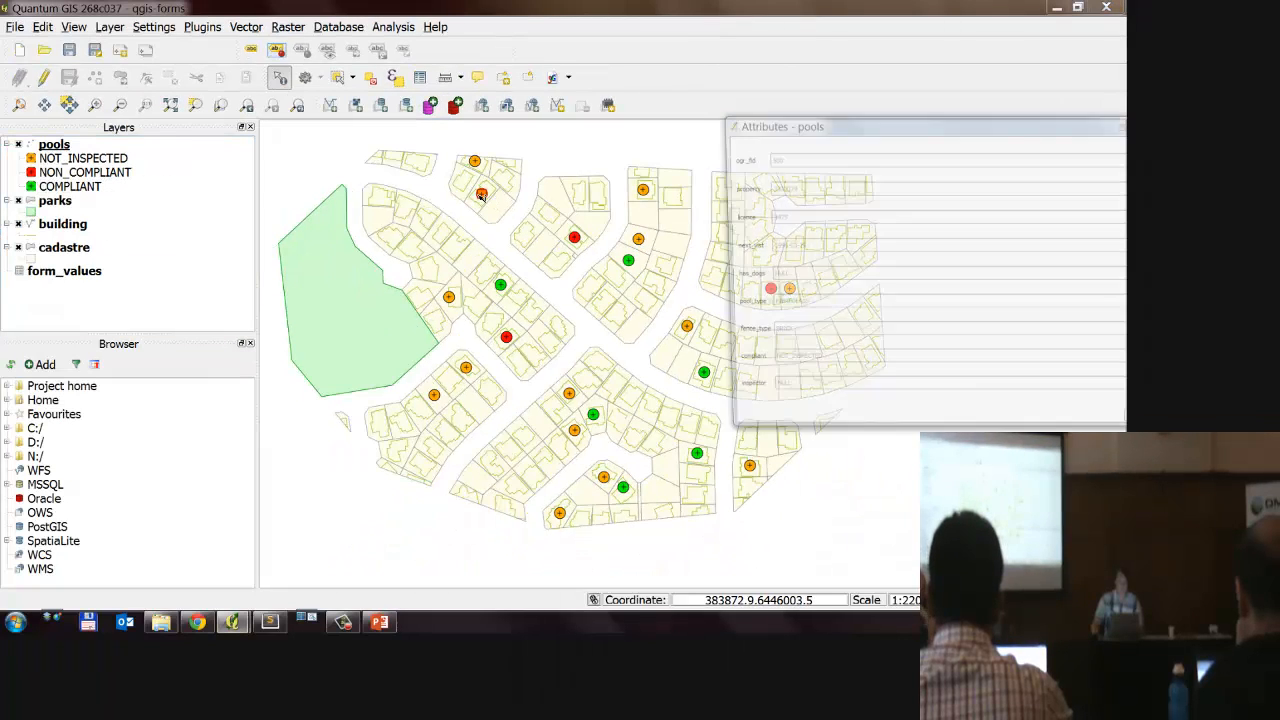
left_click_drag(806, 131, 425, 105)
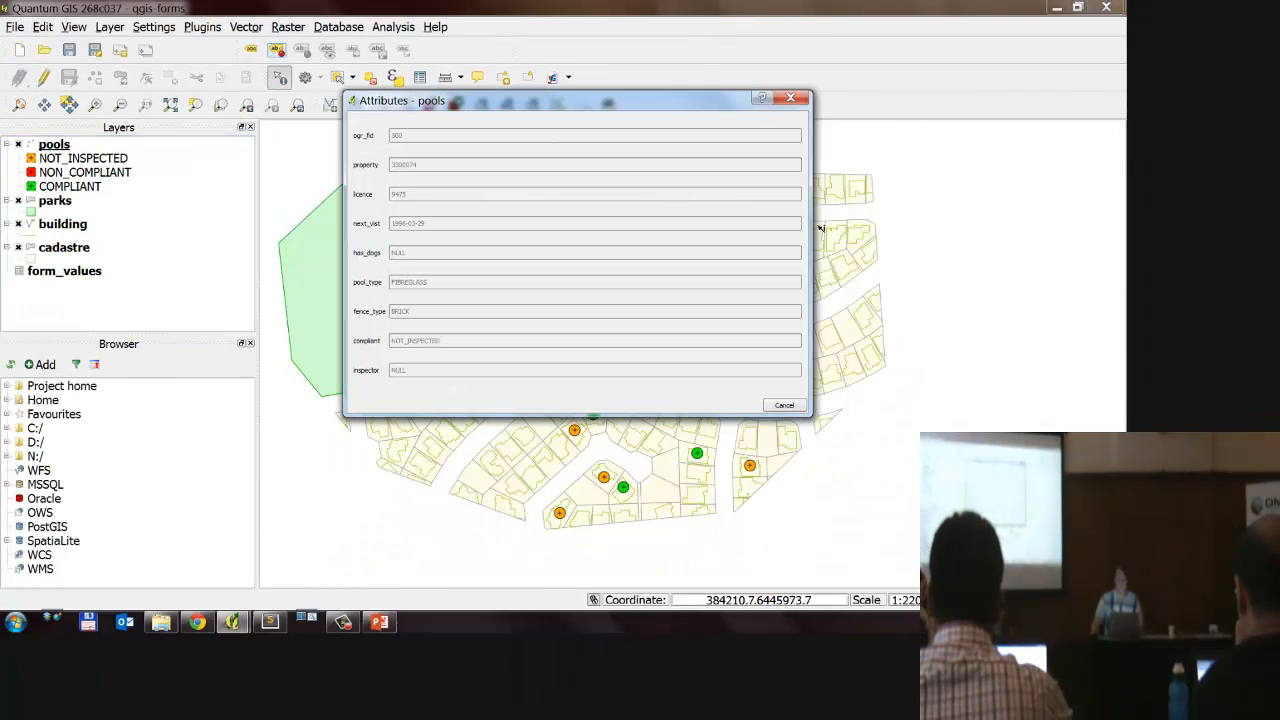
left_click_drag(806, 224, 560, 202)
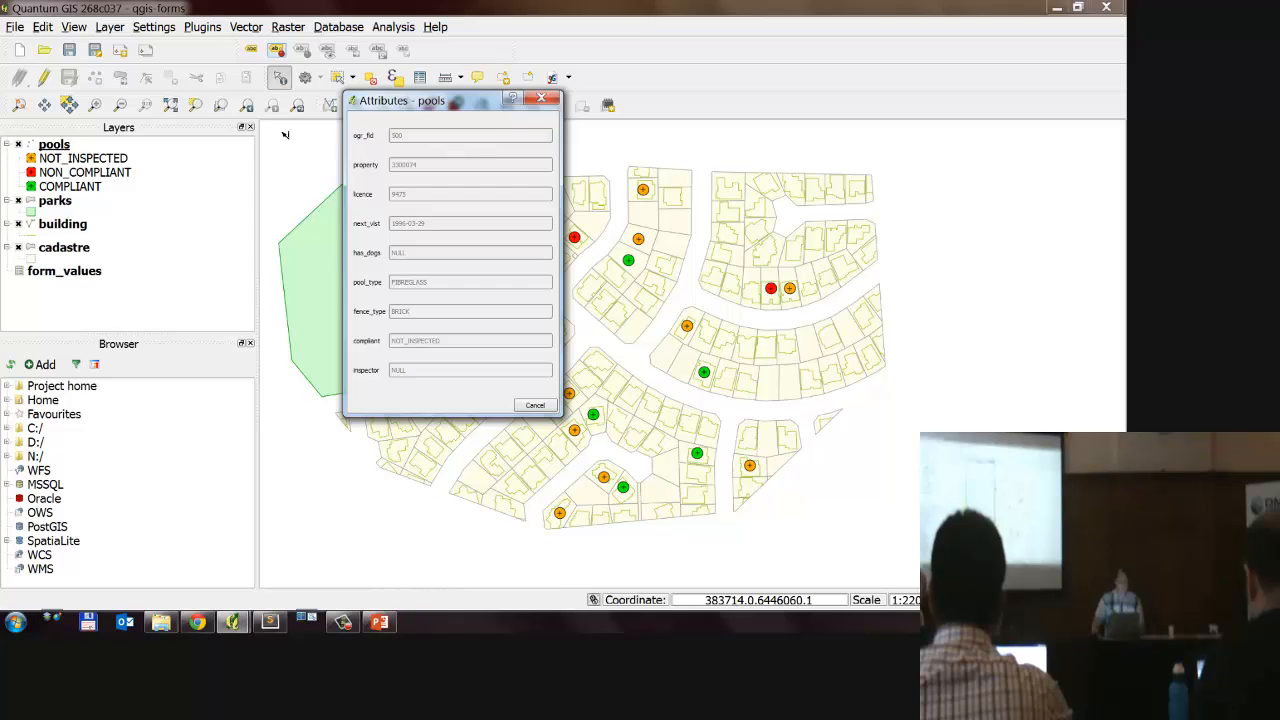
Step: Turn on editing for the pools layer, inspect the northernmost pool's editable attribute form, and close it
left_click(44, 78)
left_click(476, 163)
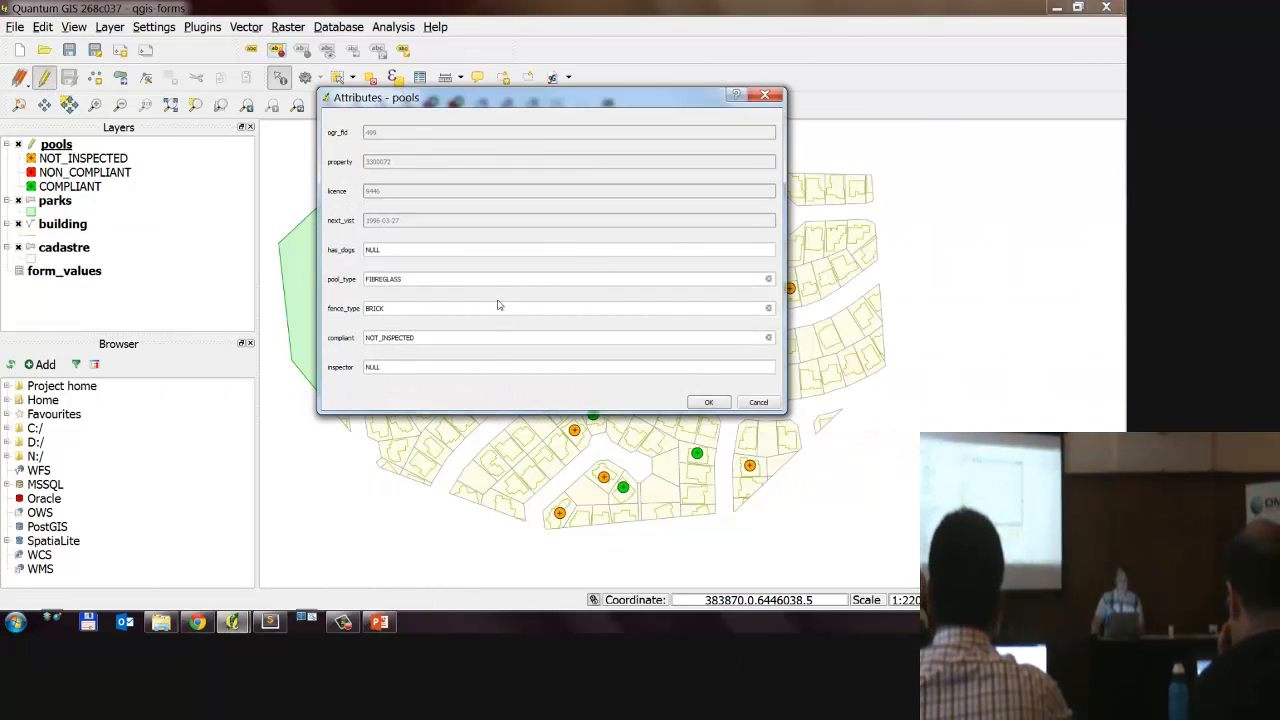
left_click_drag(776, 410, 575, 323)
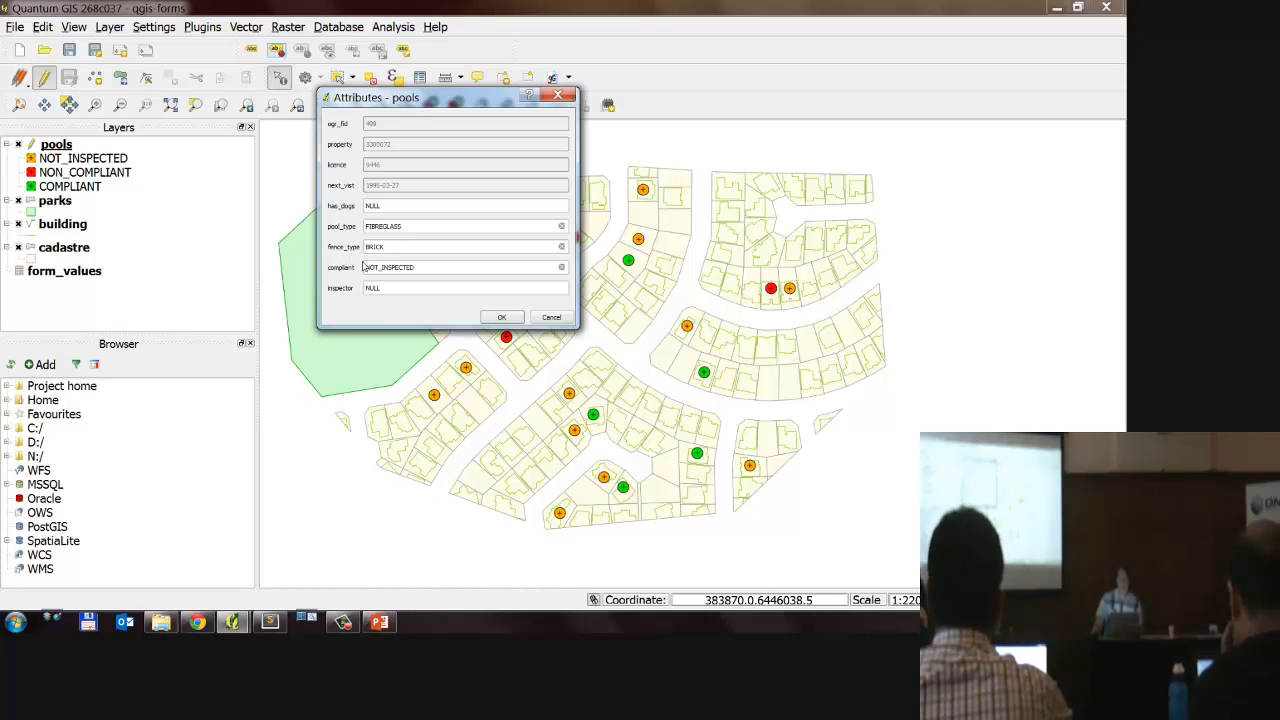
left_click_drag(410, 229, 352, 226)
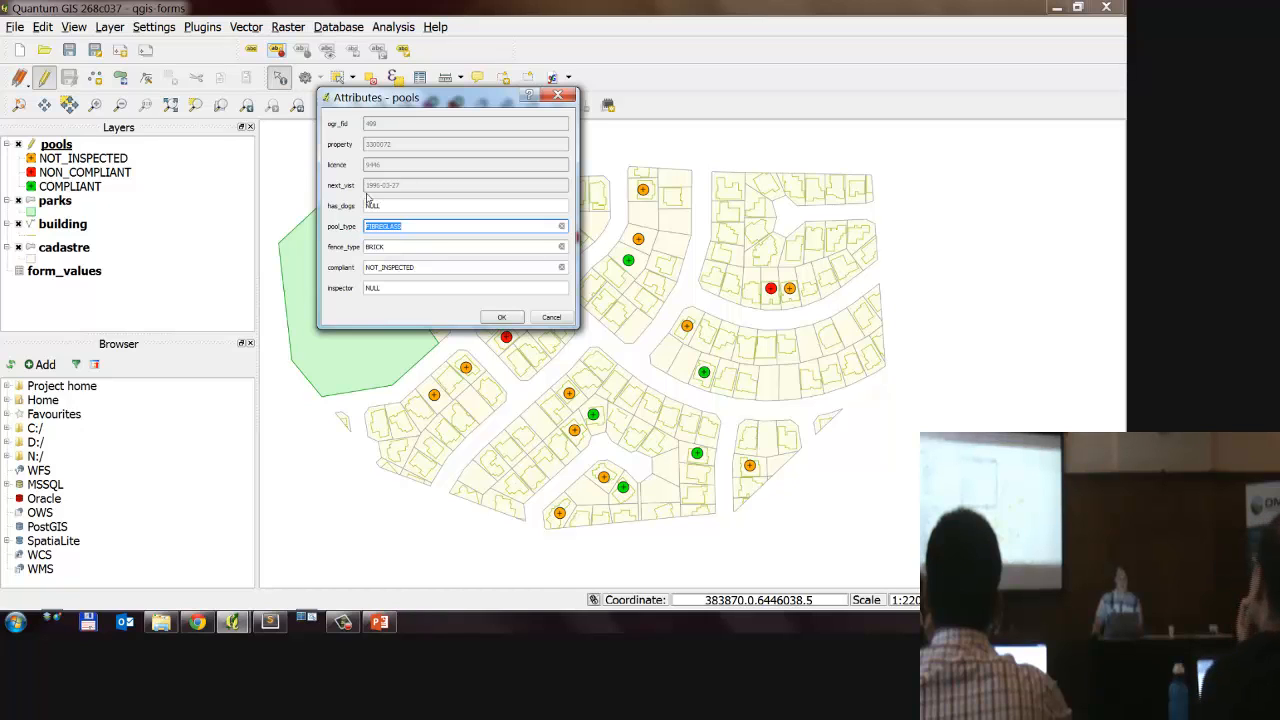
key("Return")
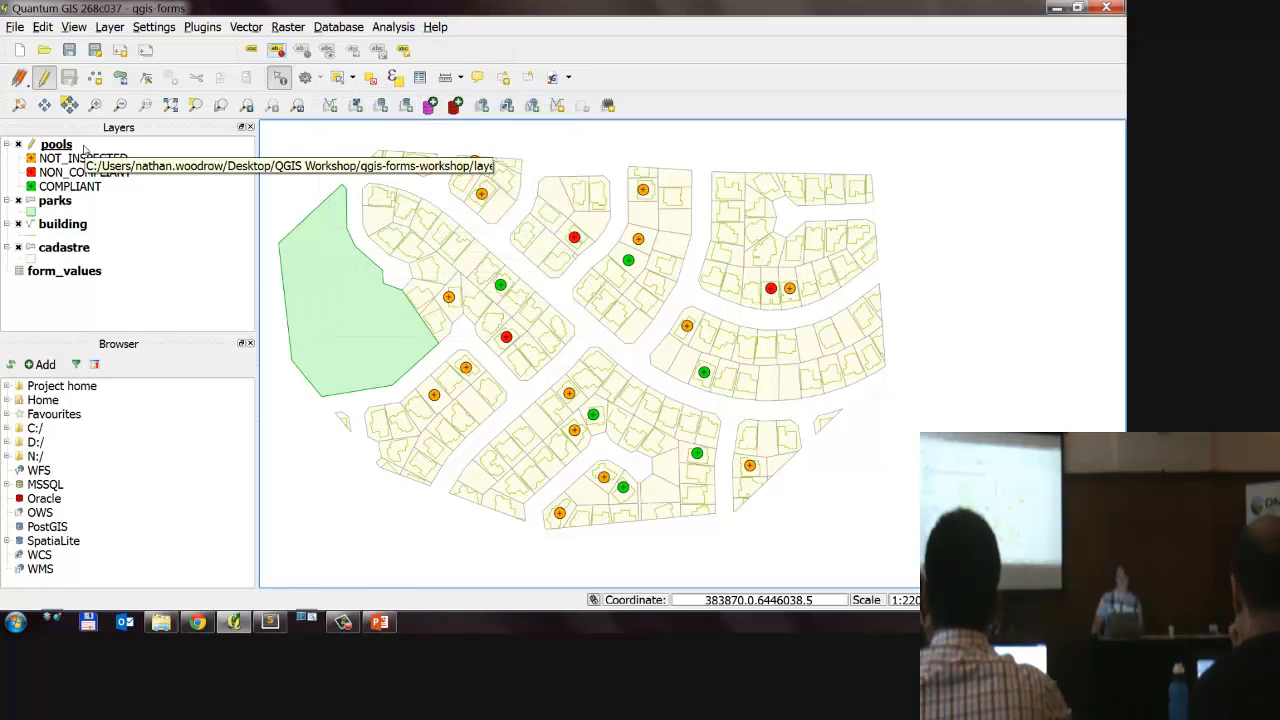
Step: Open the field settings in the pools layer's properties and adjust the column widths so the edit widgets are easier to read
left_click(66, 146)
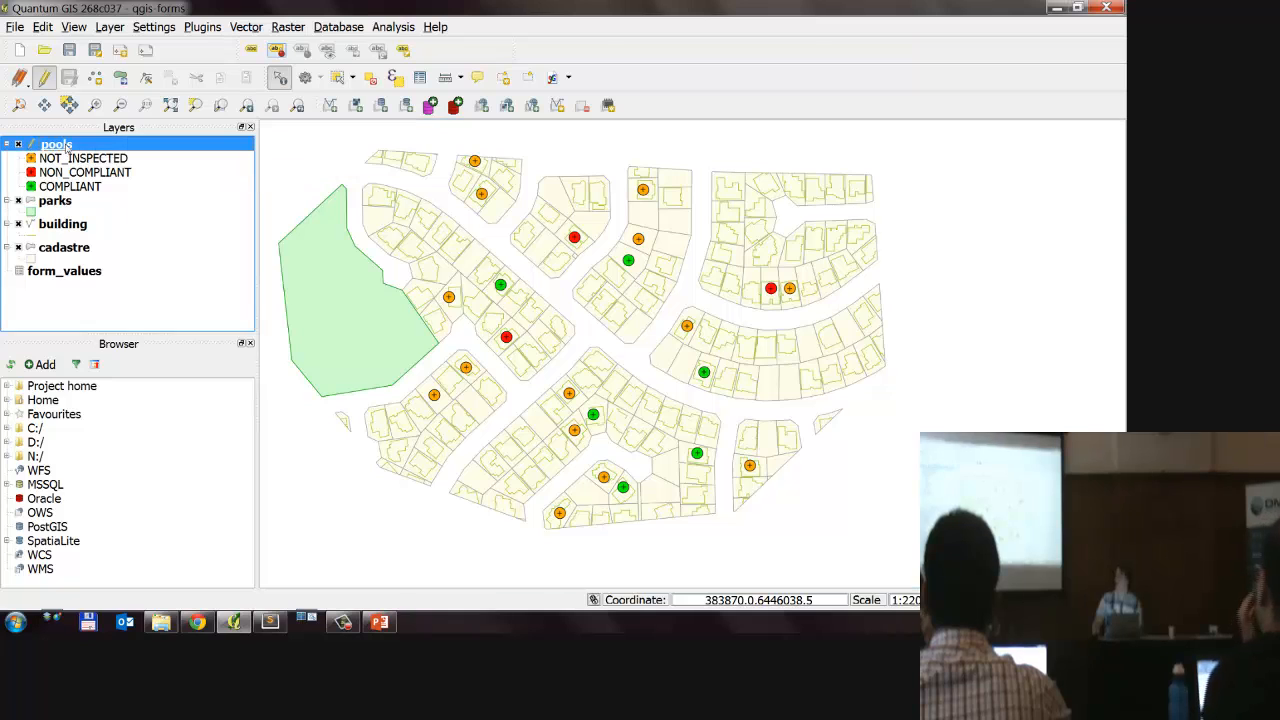
double_click(68, 146)
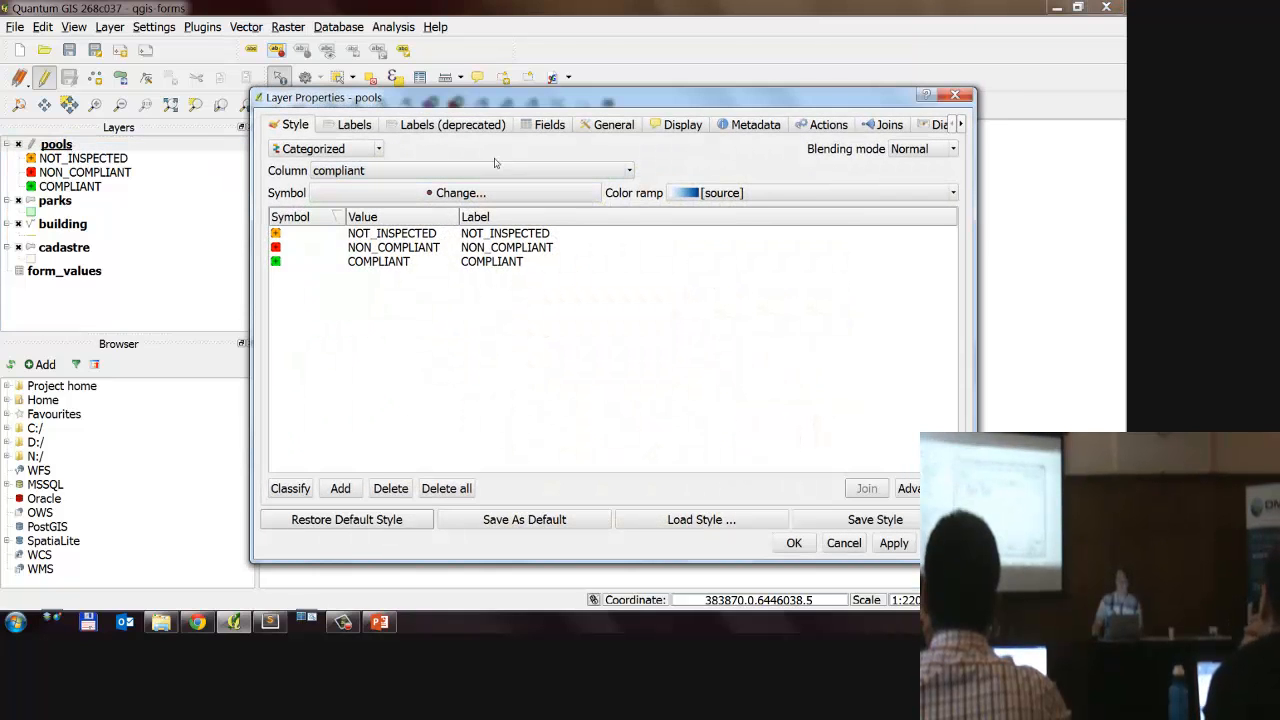
left_click(545, 127)
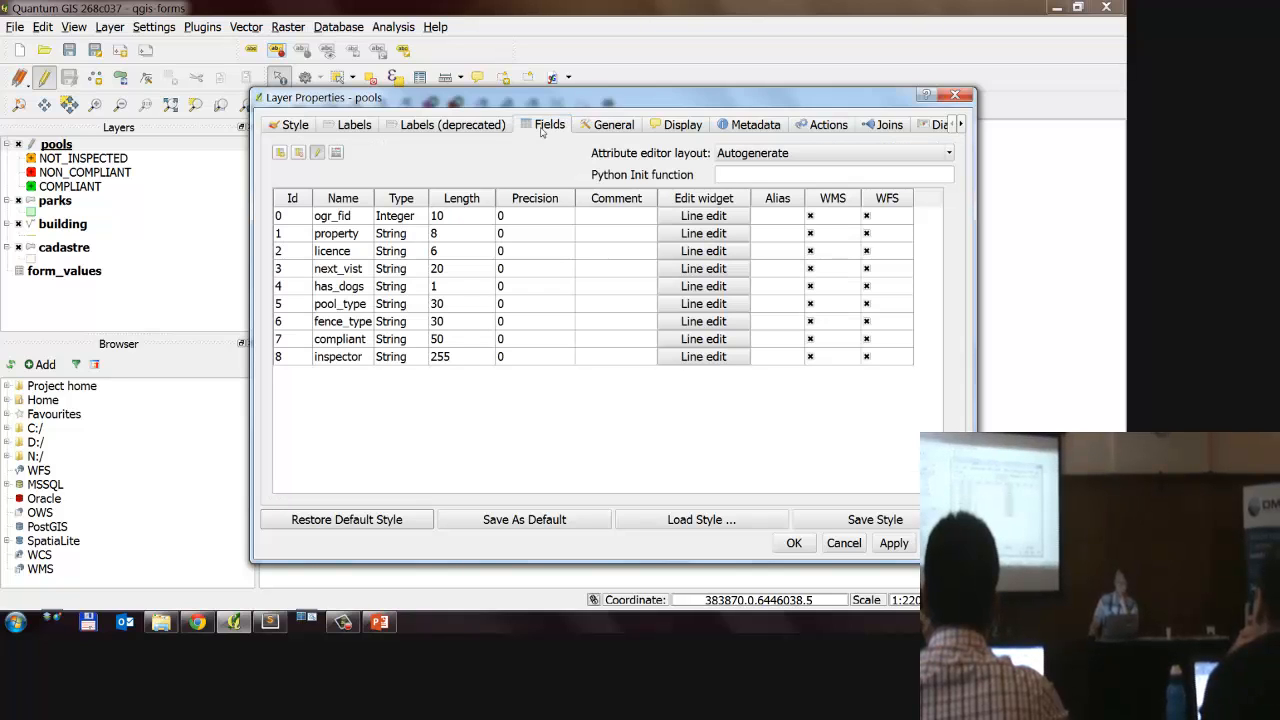
left_click_drag(372, 197, 394, 197)
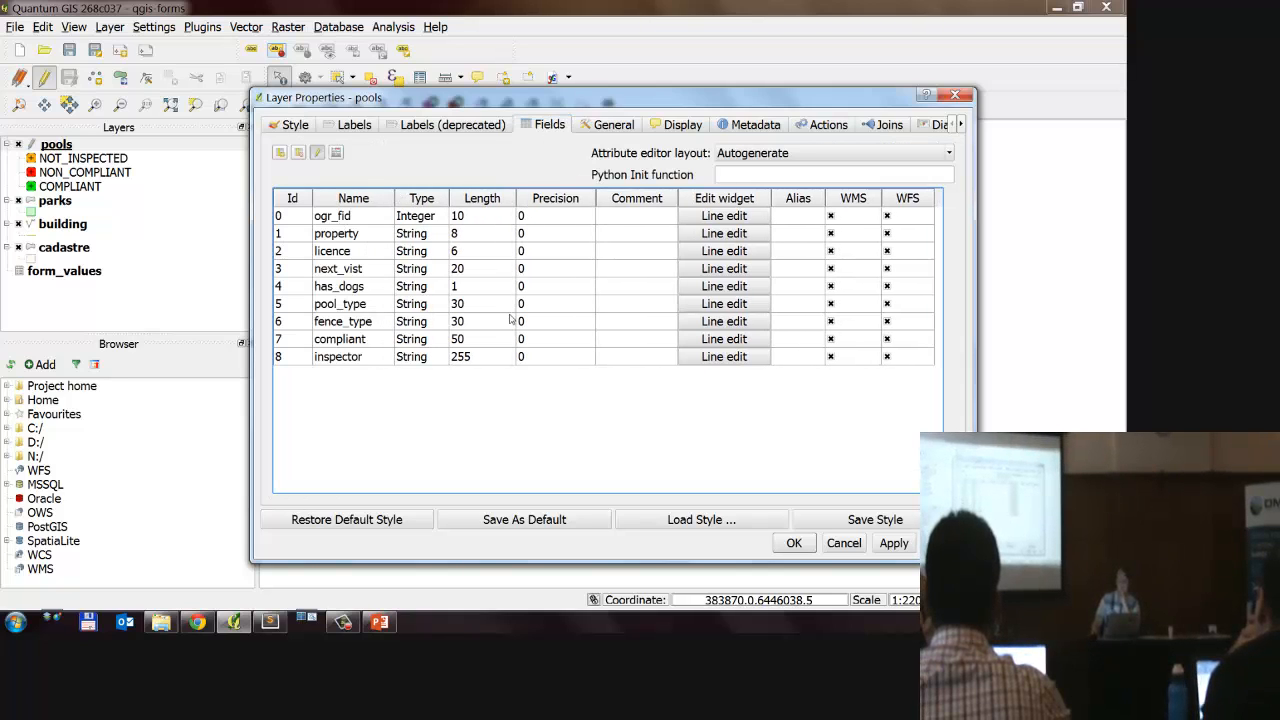
left_click_drag(678, 193, 543, 197)
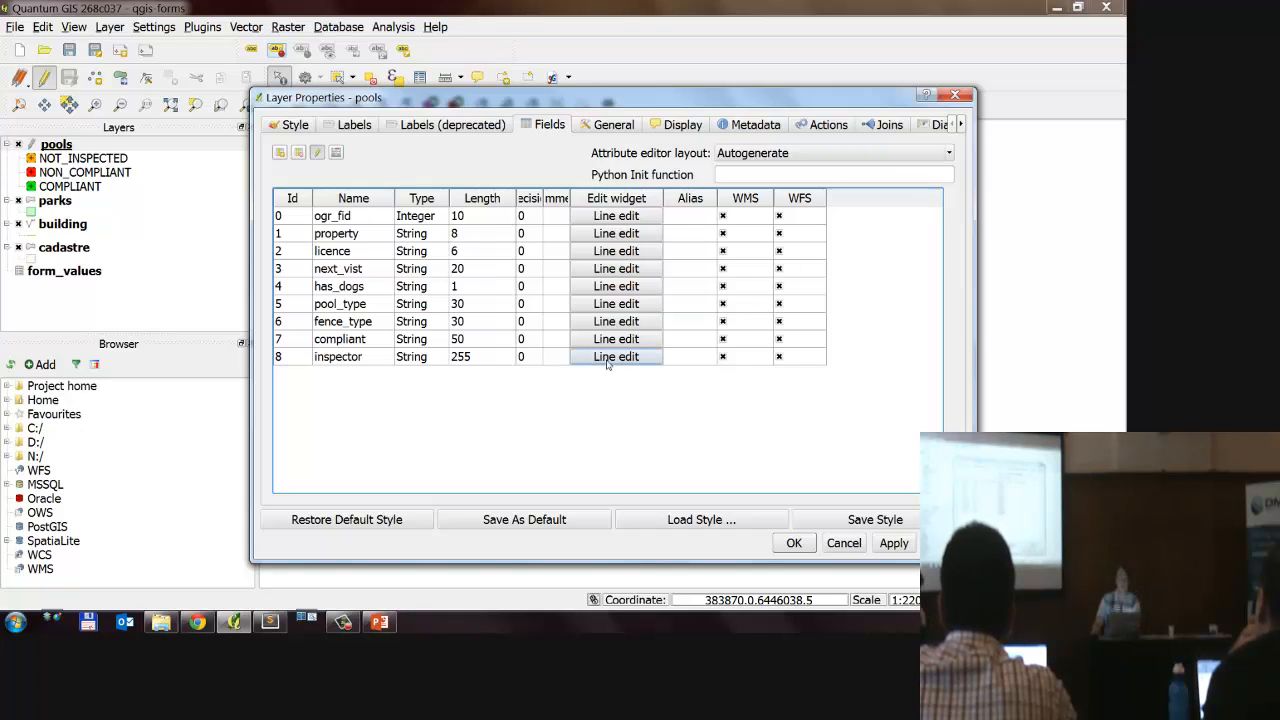
Step: Set the edit widget of the pool_type field to Unique values, leaving its autocompletion option off
left_click(375, 310)
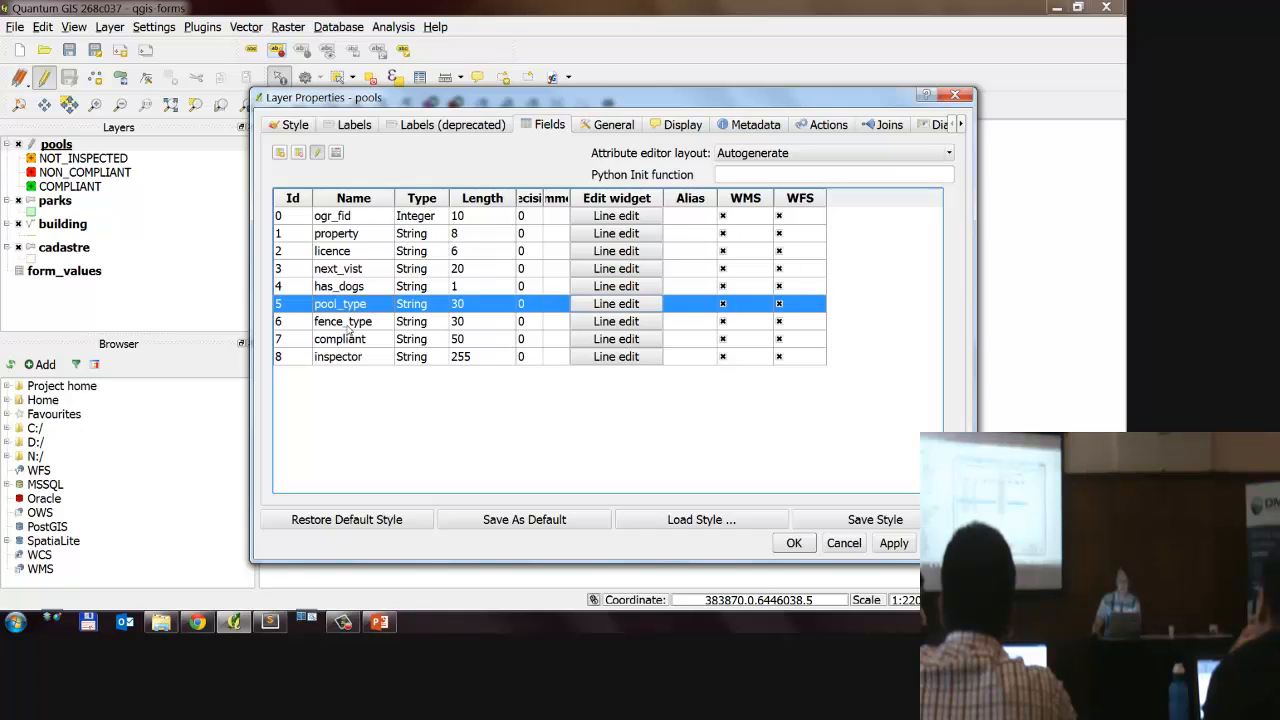
left_click(357, 325)
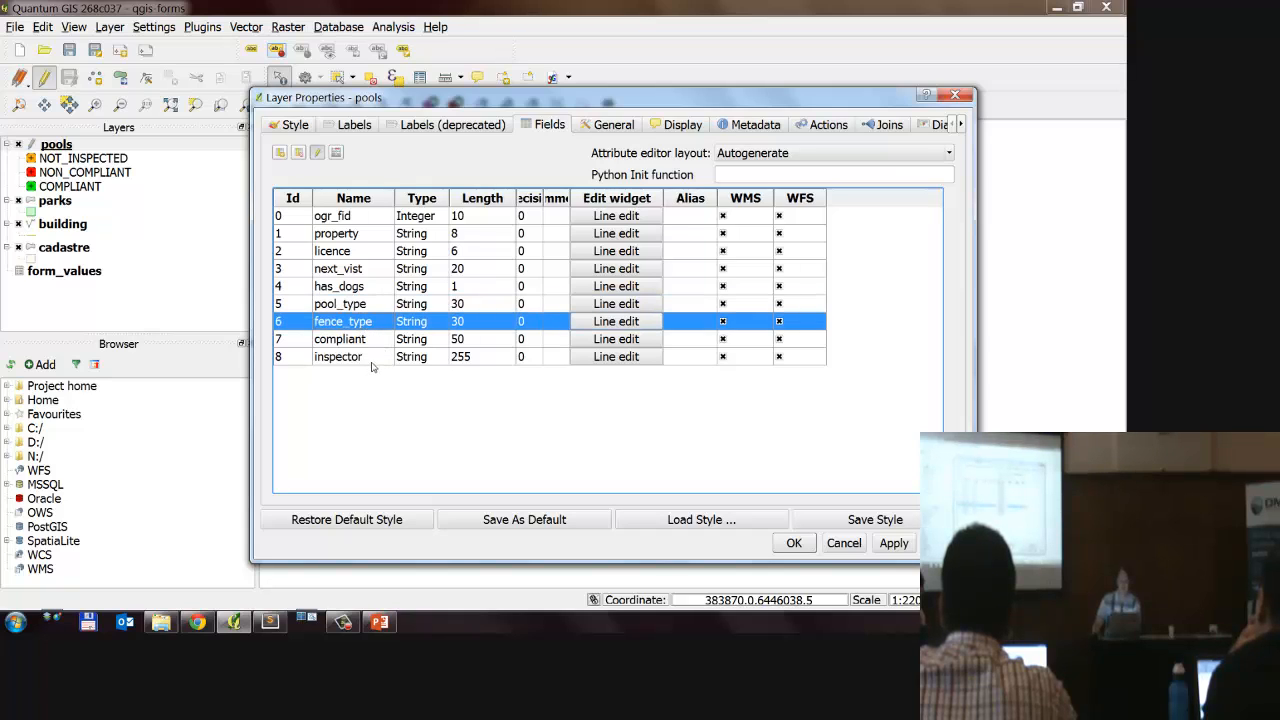
left_click(384, 310)
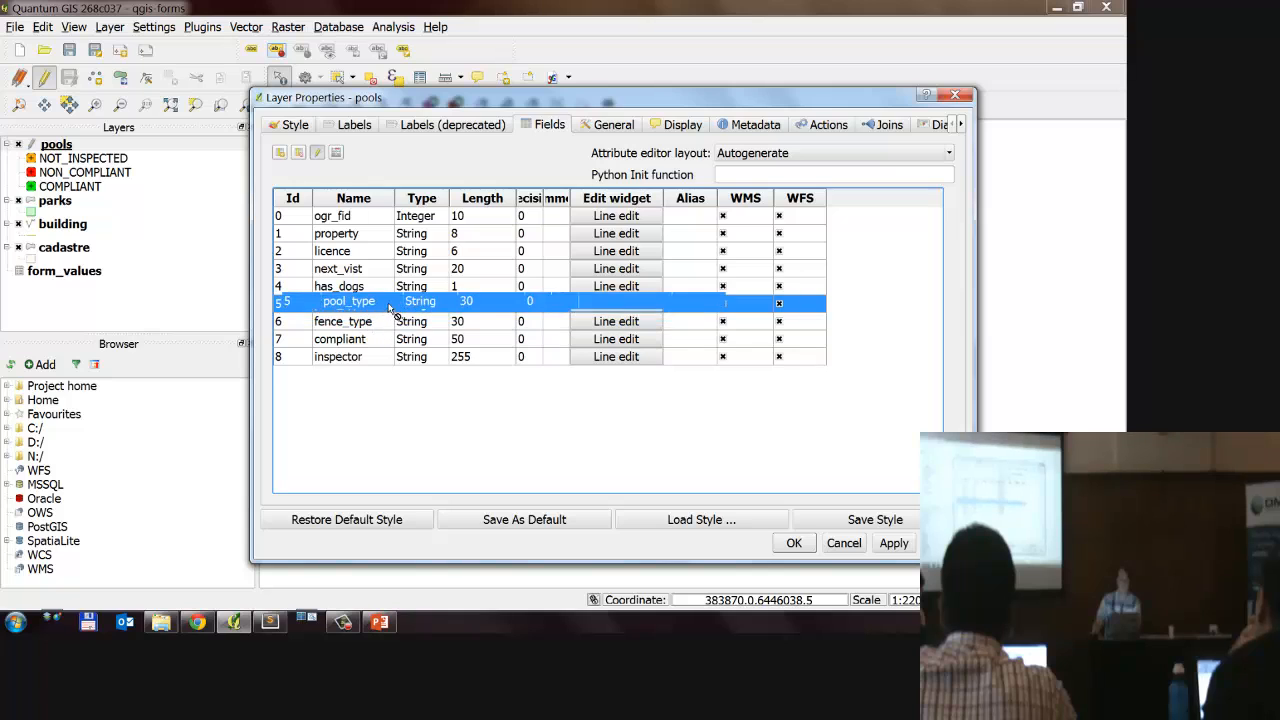
left_click(597, 304)
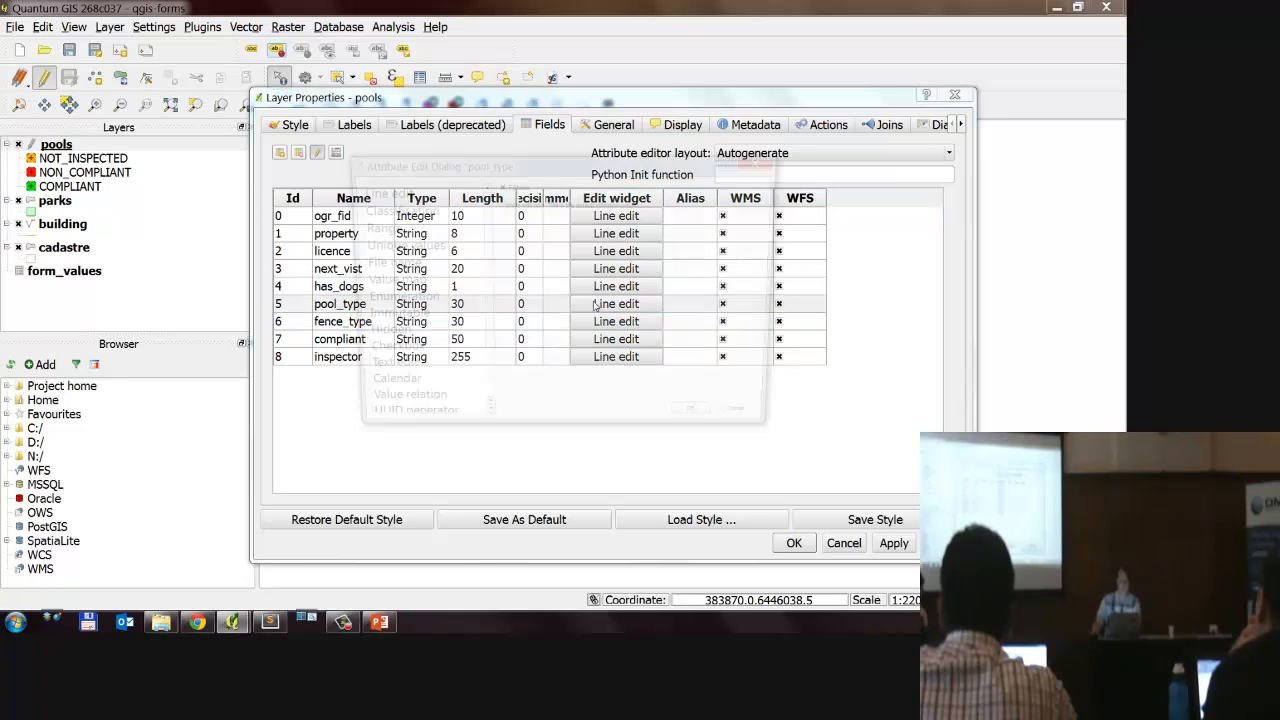
left_click_drag(474, 170, 639, 123)
left_click(424, 207)
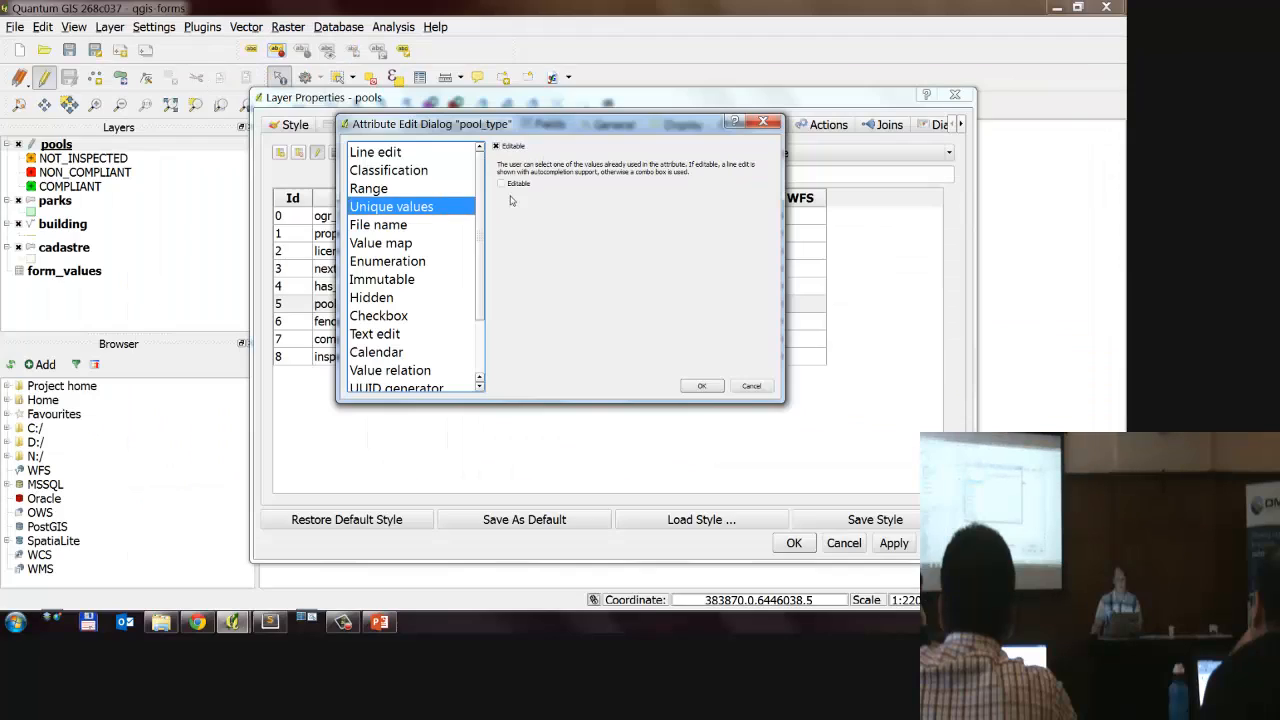
left_click(701, 385)
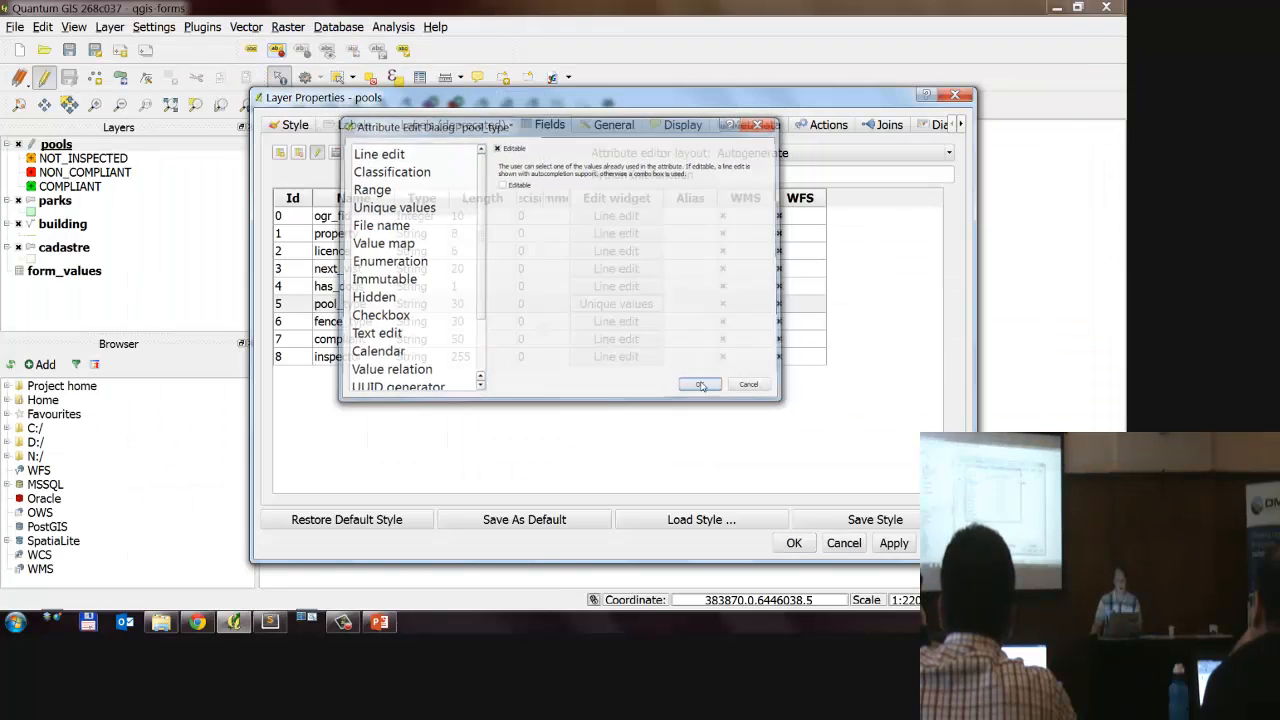
Step: Set the edit widget of the fence_type field to Unique values and accept the layer properties
left_click(419, 324)
left_click(630, 321)
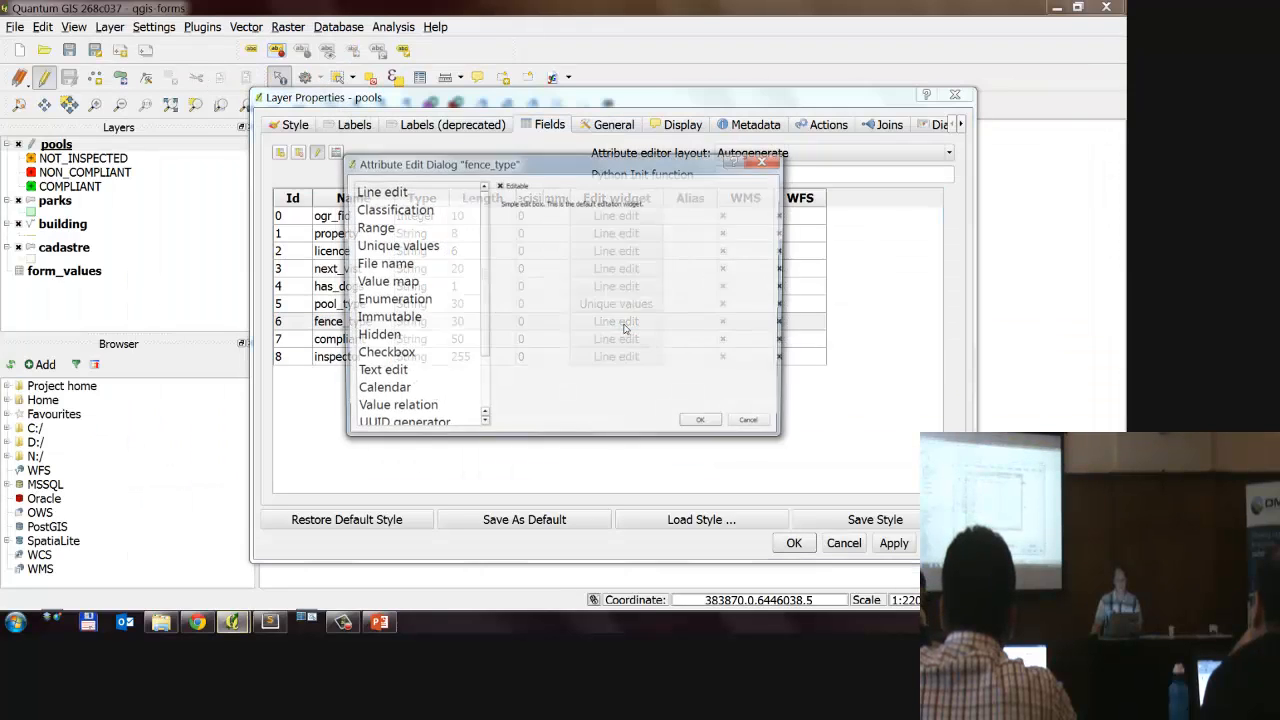
left_click(440, 244)
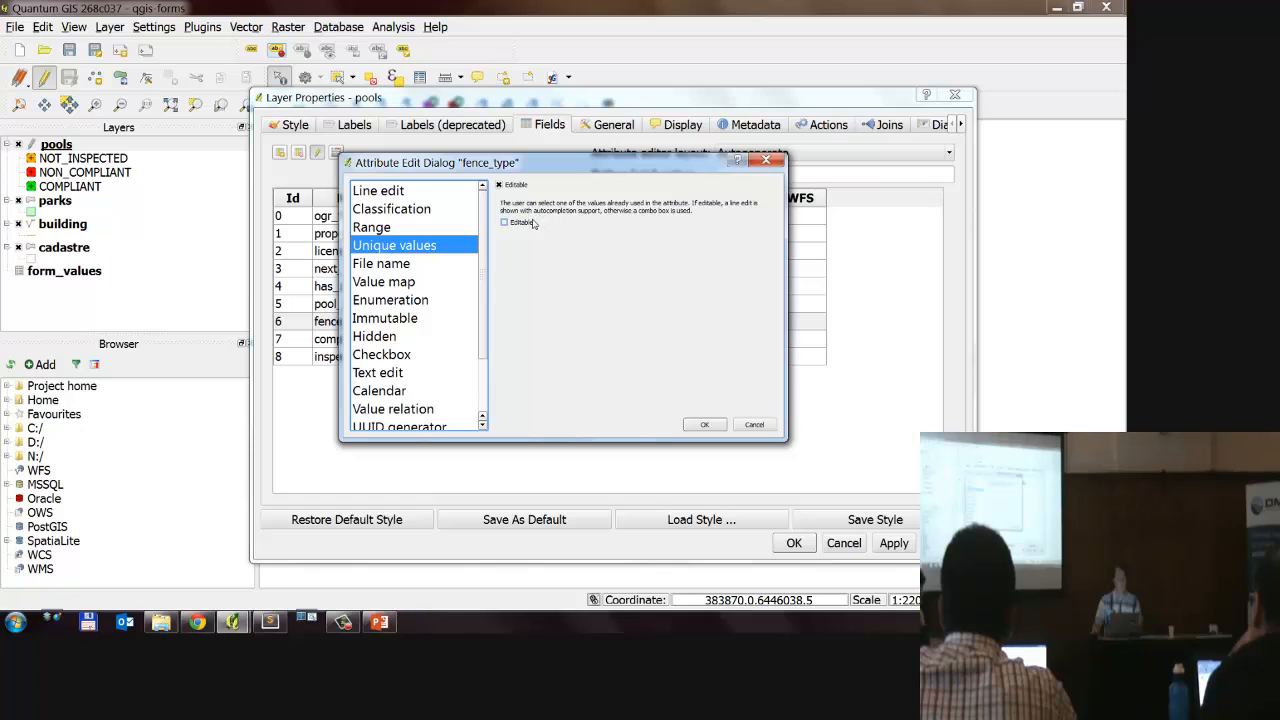
left_click(704, 424)
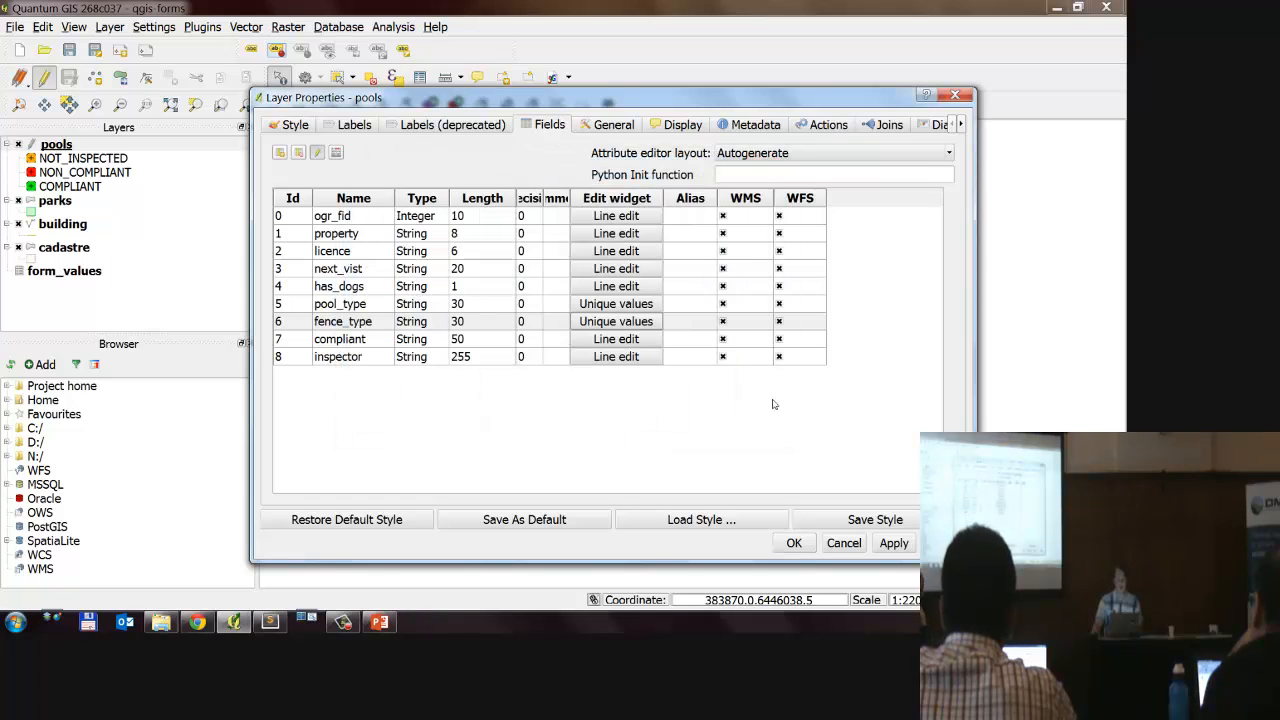
left_click(803, 552)
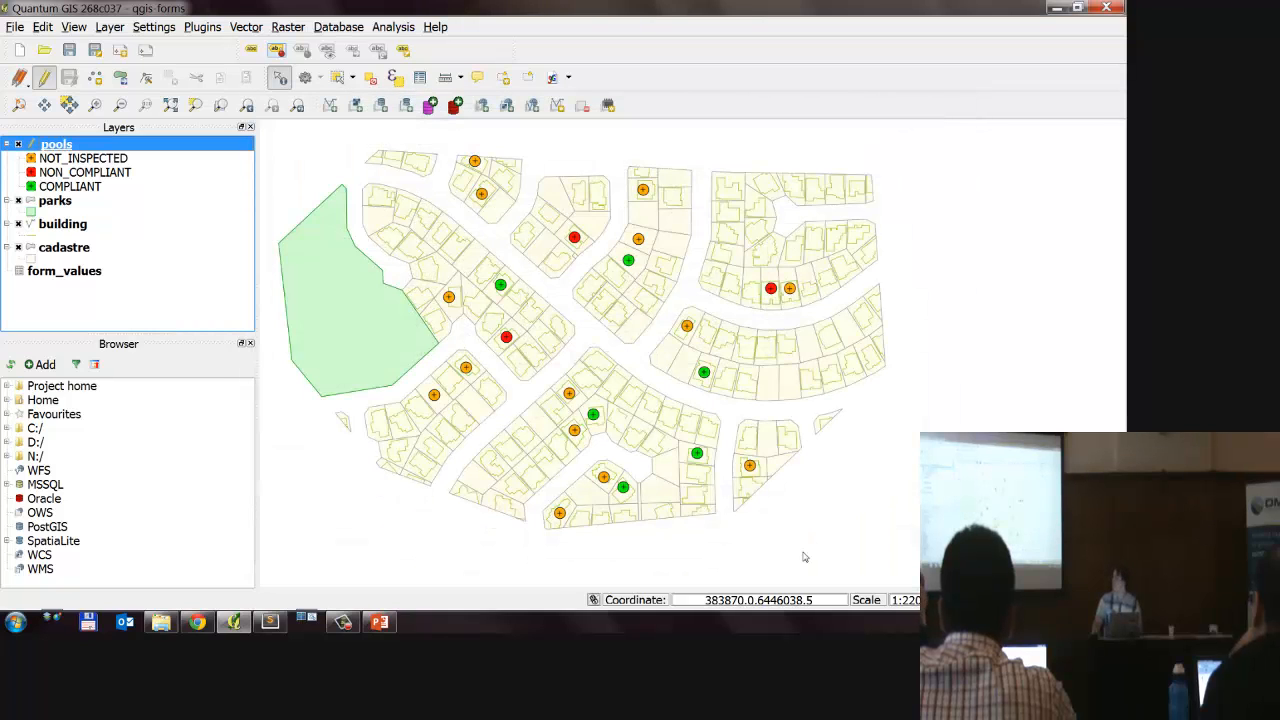
Step: Identify the second pool from the north, check the pool_type and fence_type choices in its form, and close it
left_click(486, 197)
left_click(444, 232)
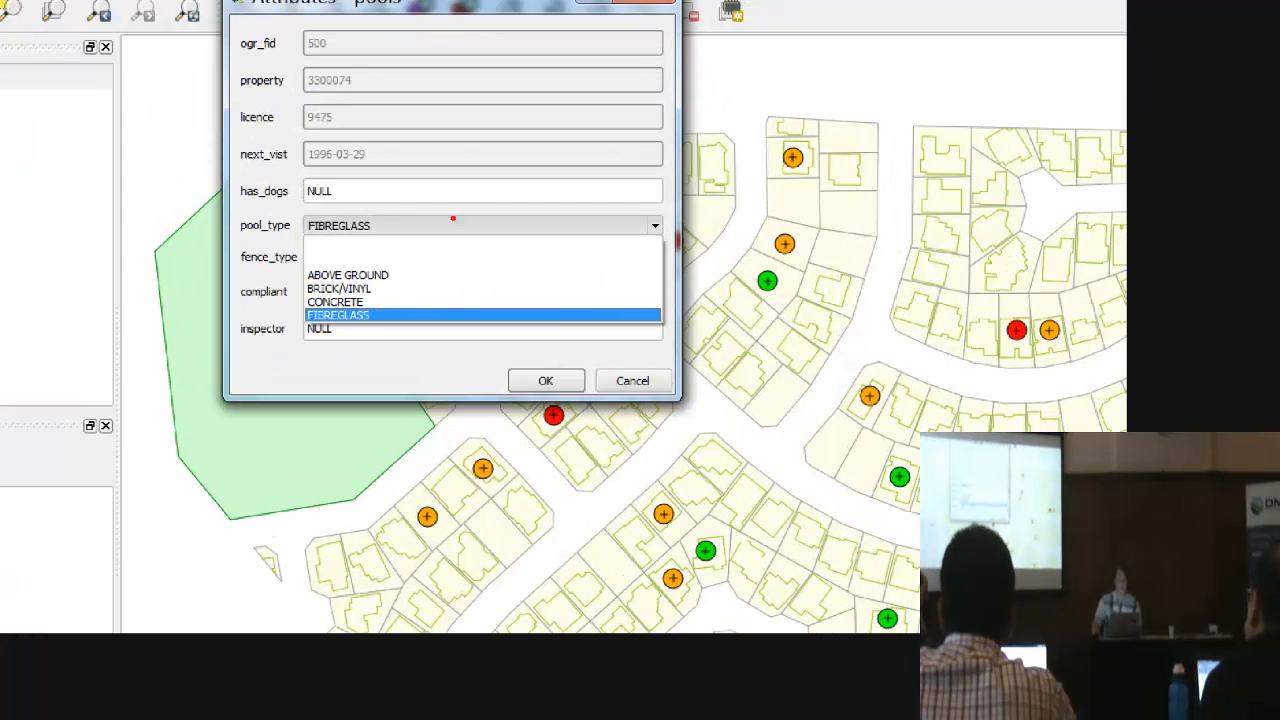
mouse_move(357, 137)
left_mouse_down()
mouse_move(478, 462)
mouse_move(300, 190)
left_mouse_up()
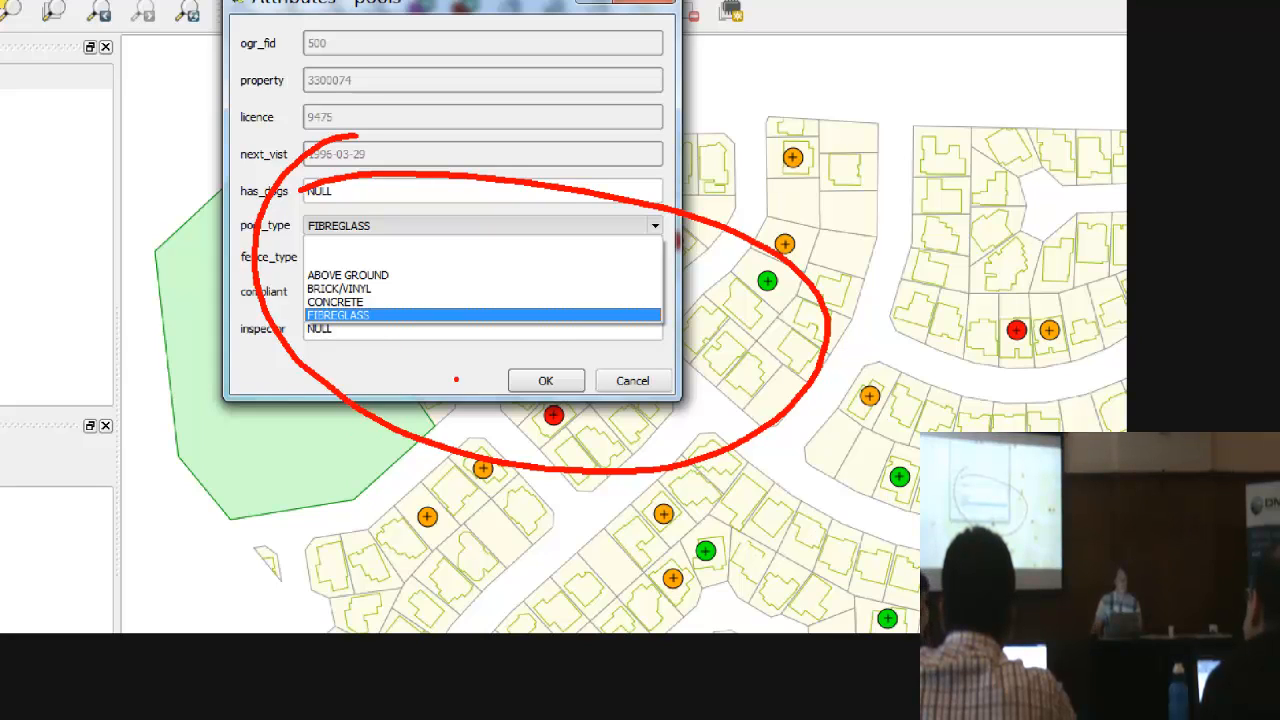
key("Escape")
left_click(406, 245)
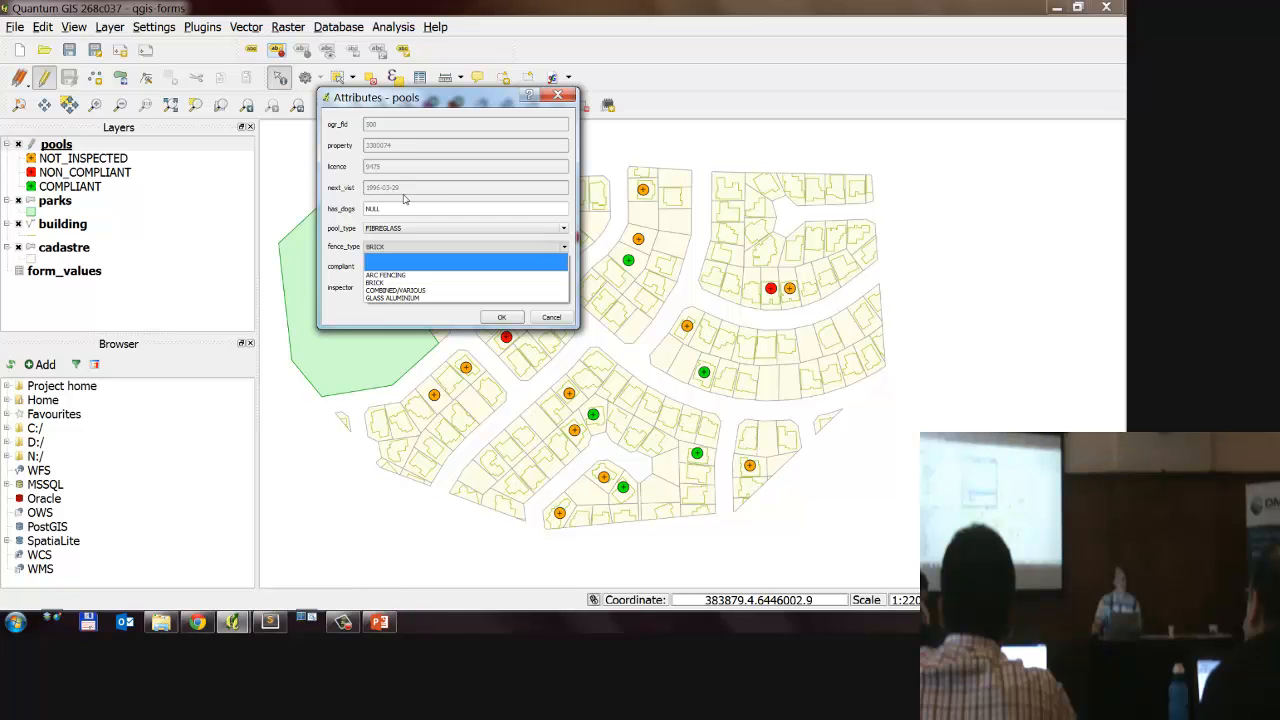
key("Escape")
key("Escape")
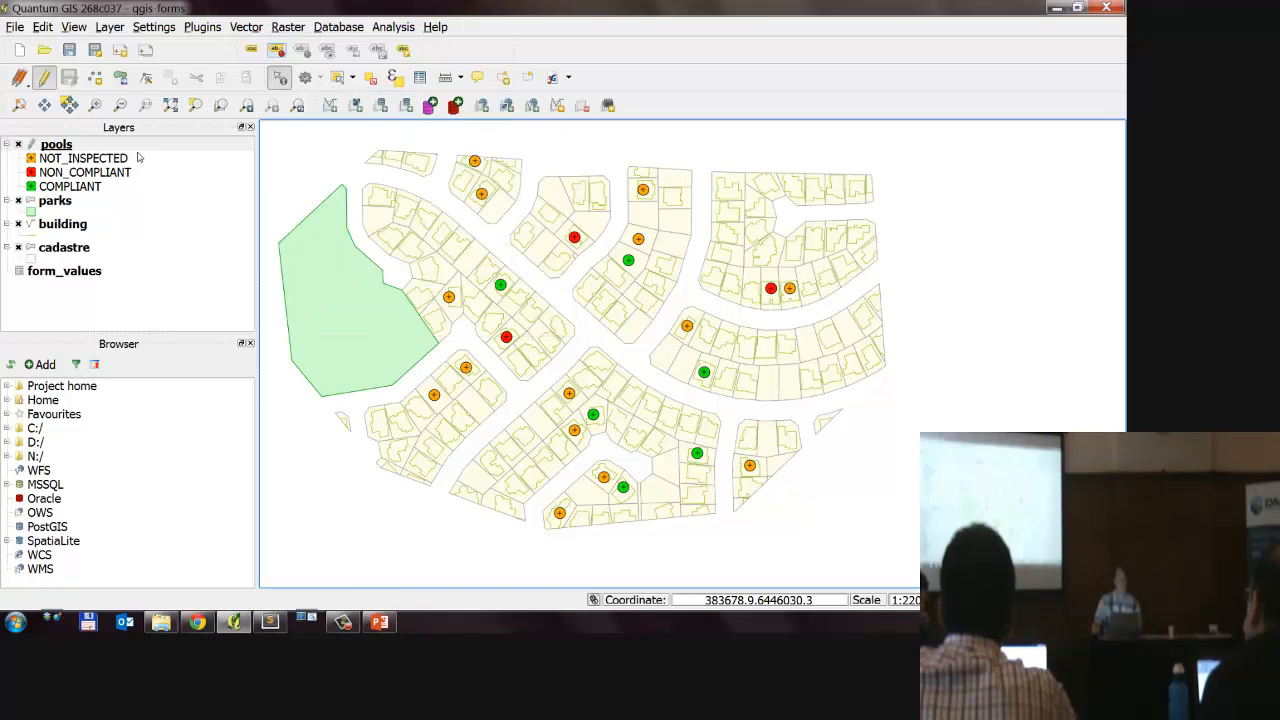
Step: Reopen the pool_type field's edit widget settings, look through the Range and File name types, and choose Value map
left_click(143, 149)
double_click(143, 149)
left_click(688, 304)
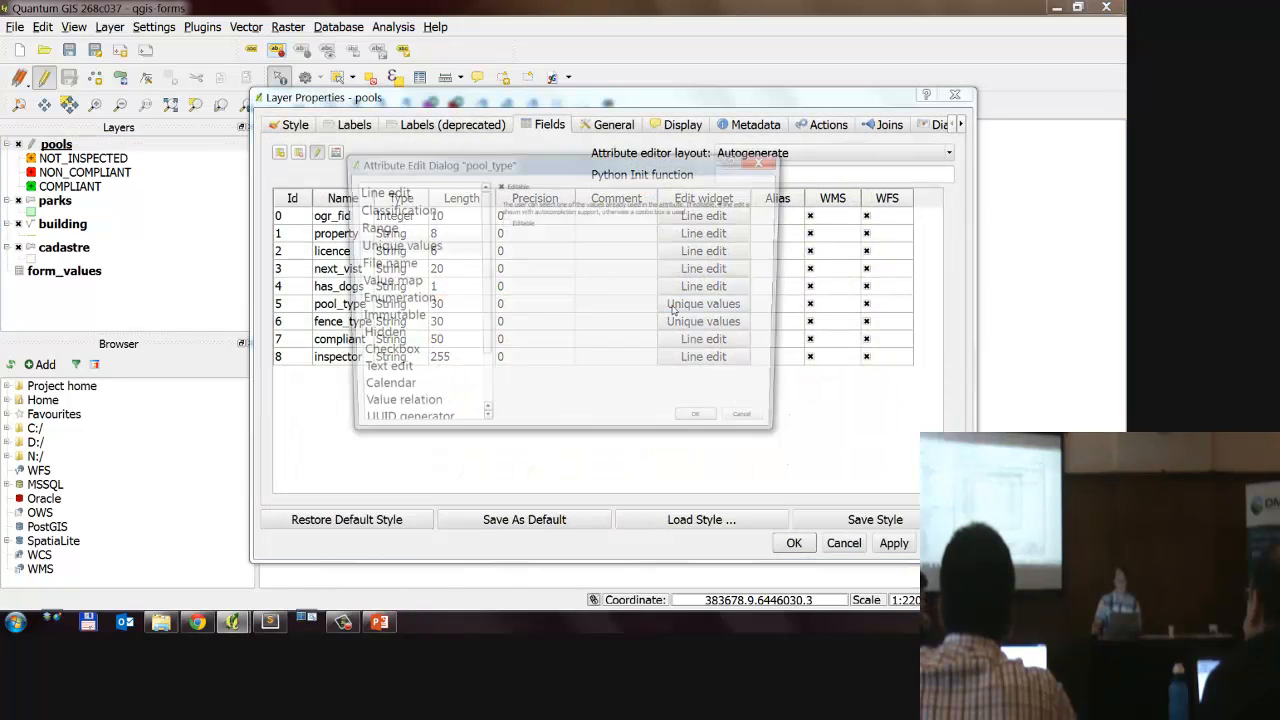
left_click_drag(506, 440, 503, 562)
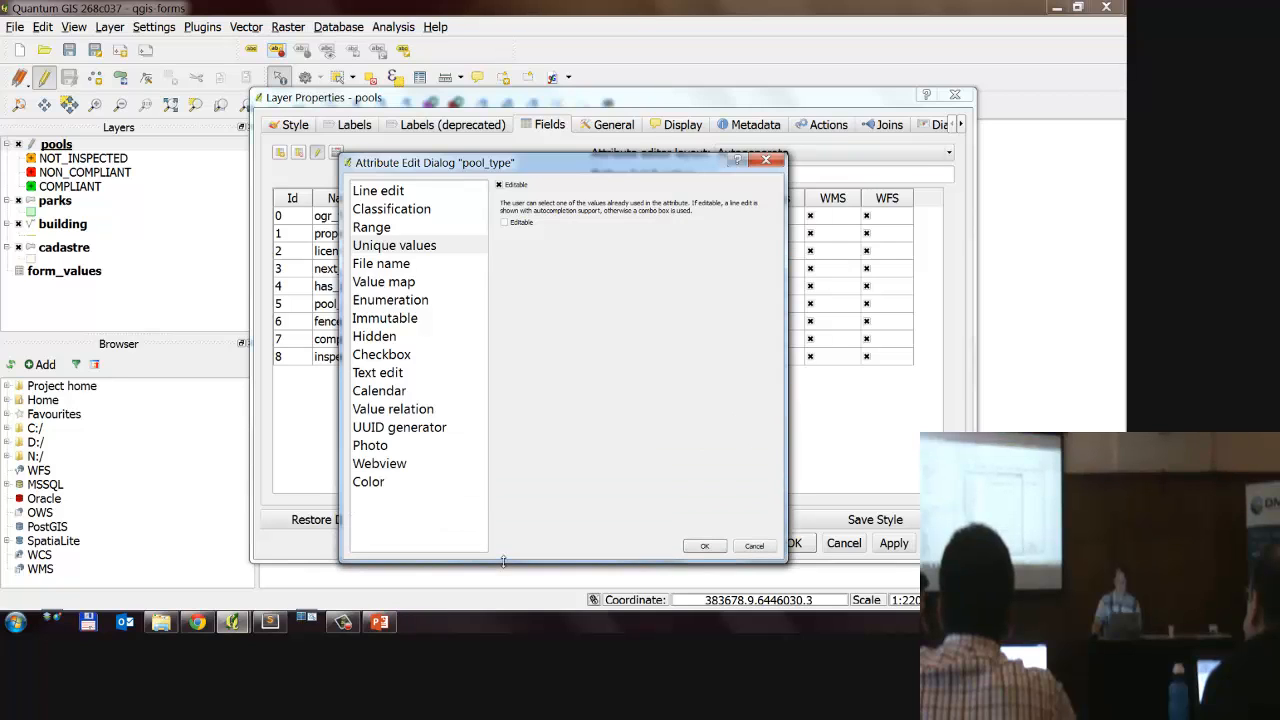
left_click(411, 232)
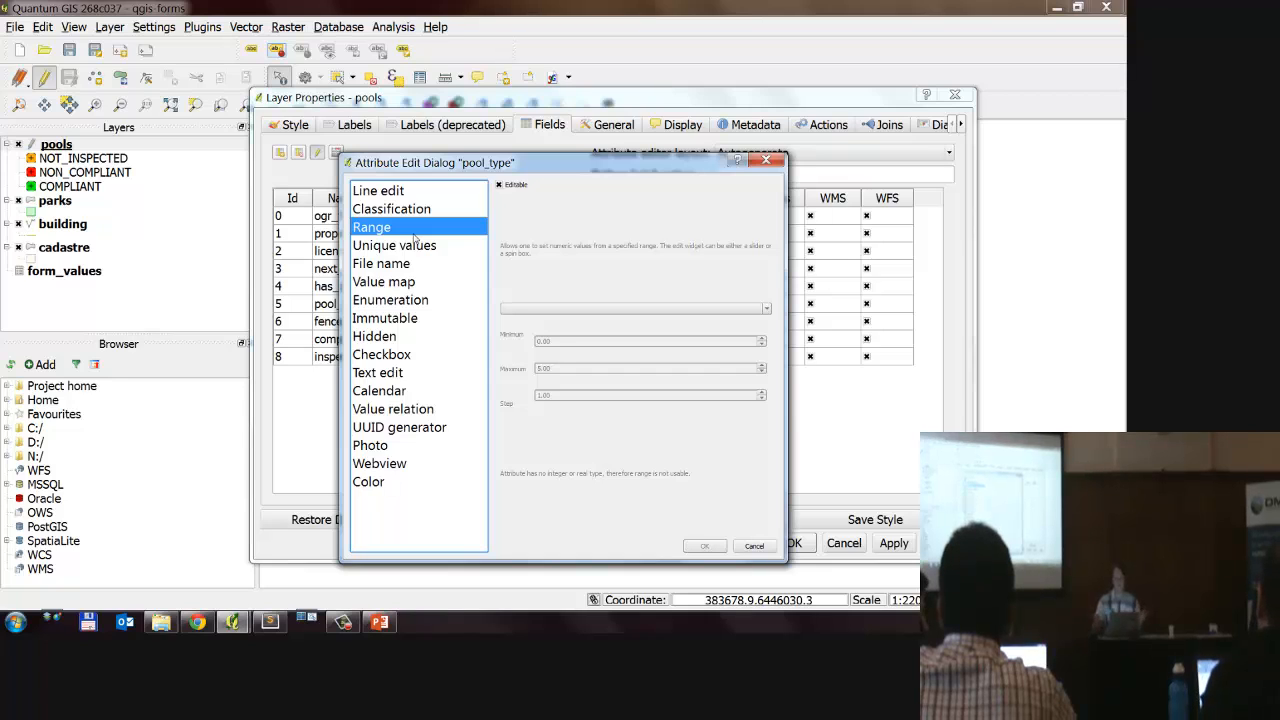
left_click(414, 266)
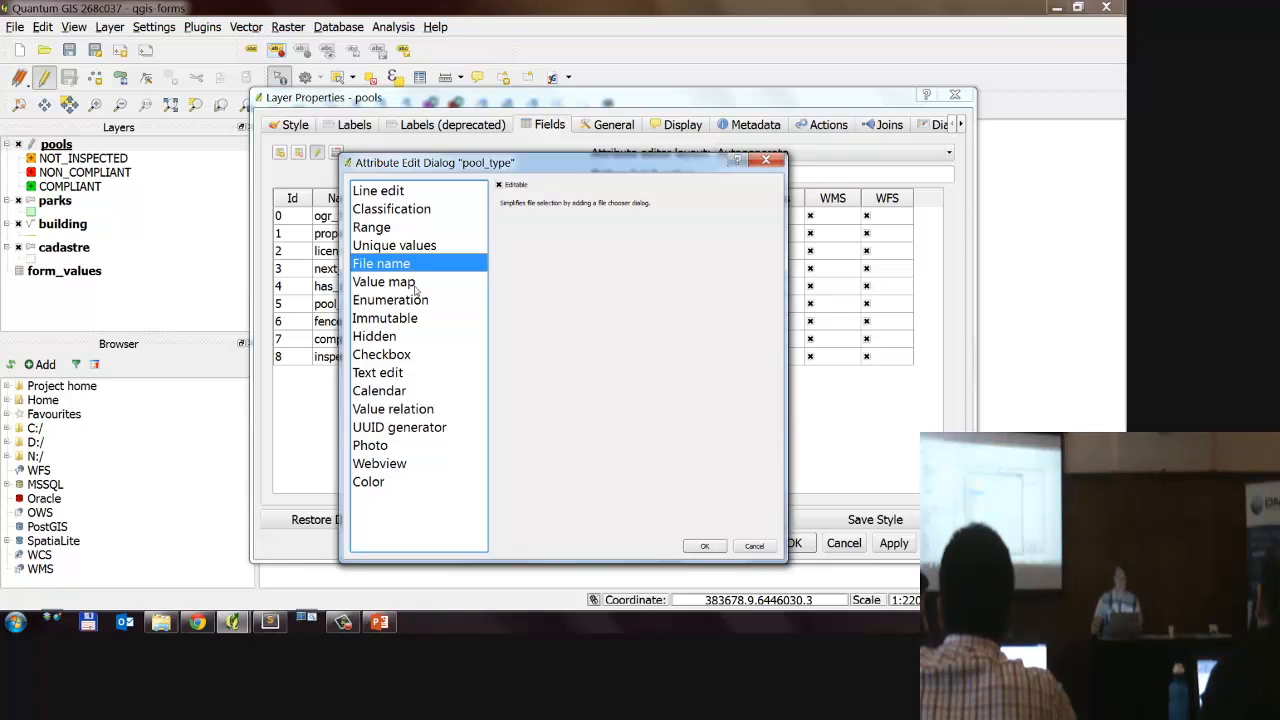
left_click(416, 284)
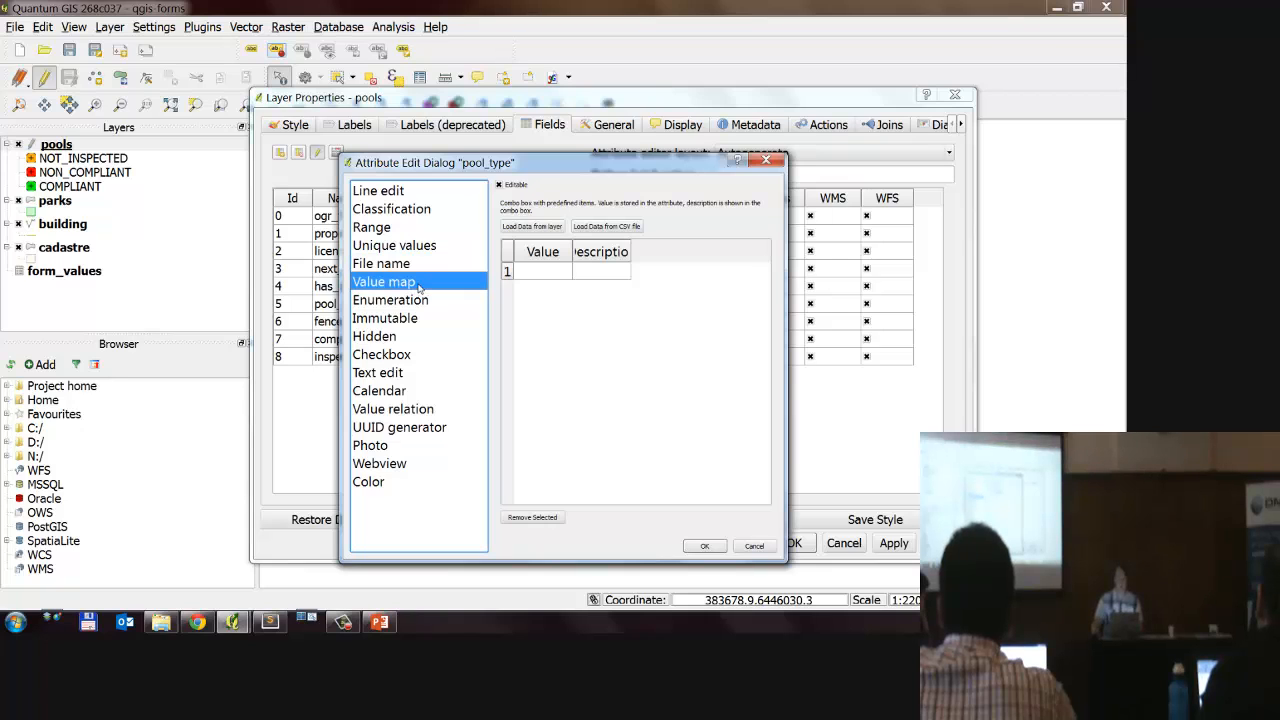
Step: Widen the value map columns and add an entry with value "Test" and description "My test data"
double_click(630, 253)
left_click(565, 253)
double_click(573, 252)
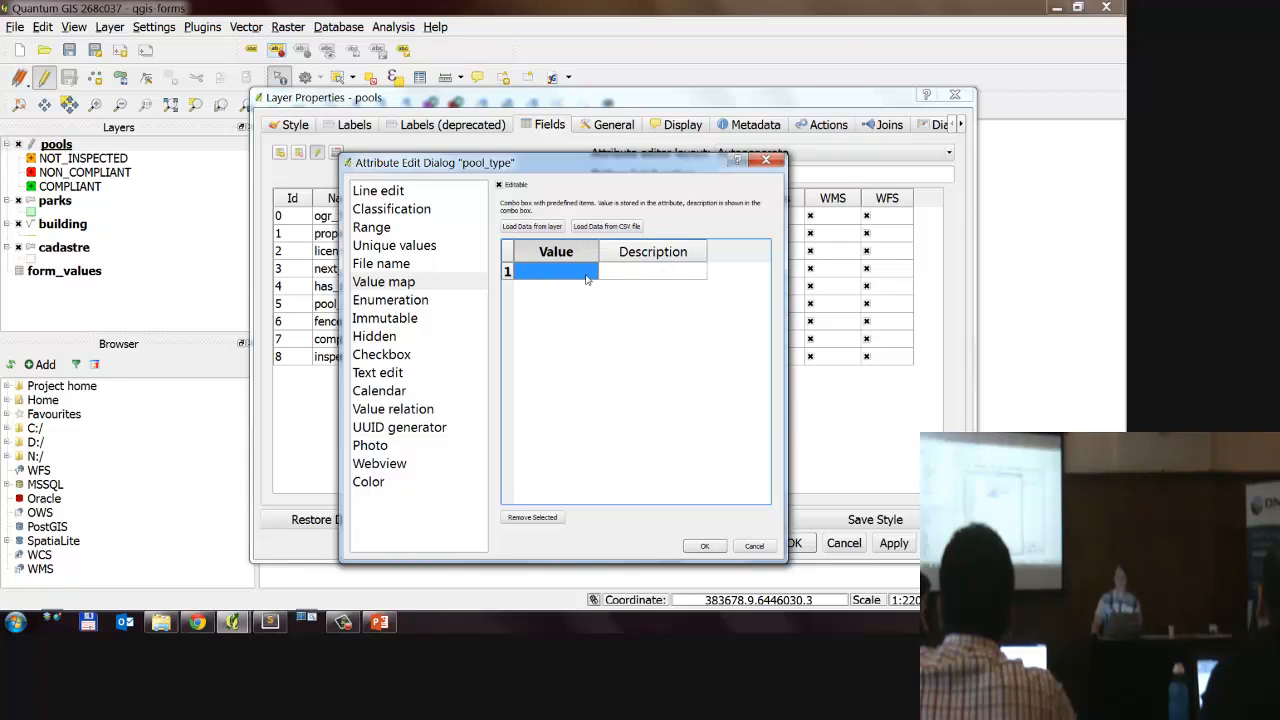
double_click(576, 274)
type("Test")
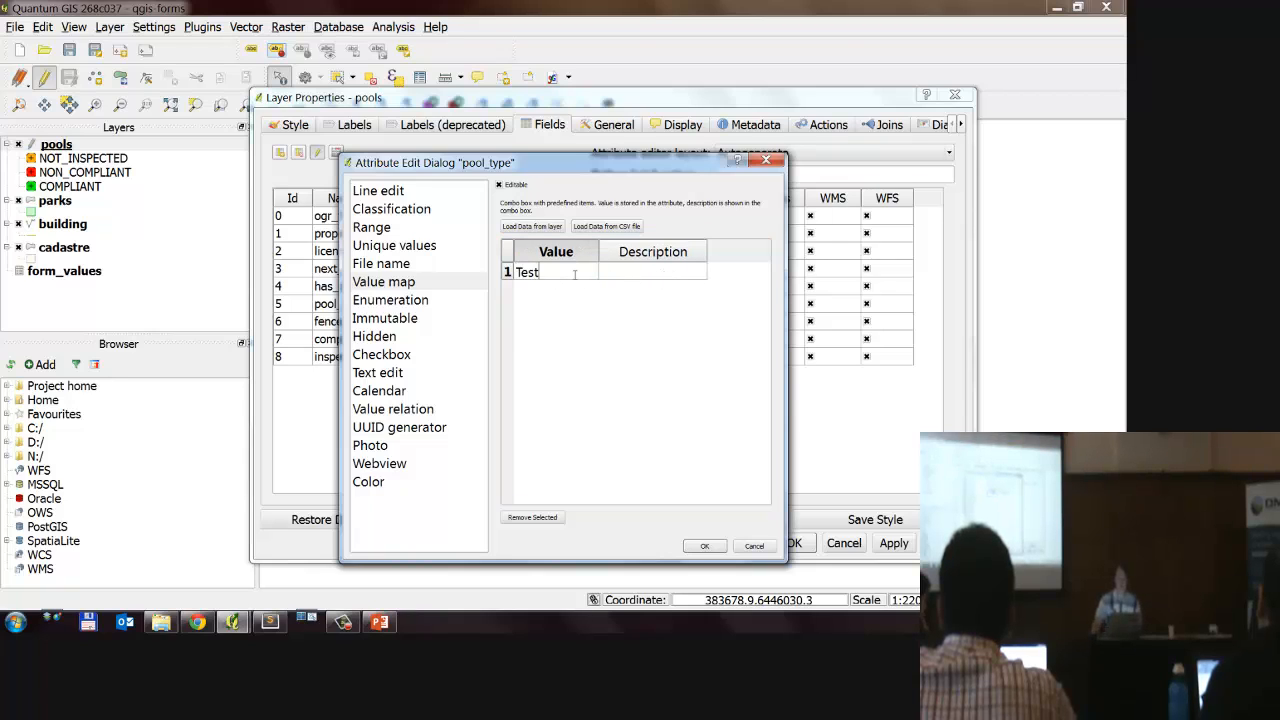
left_click(654, 273)
left_click(654, 273)
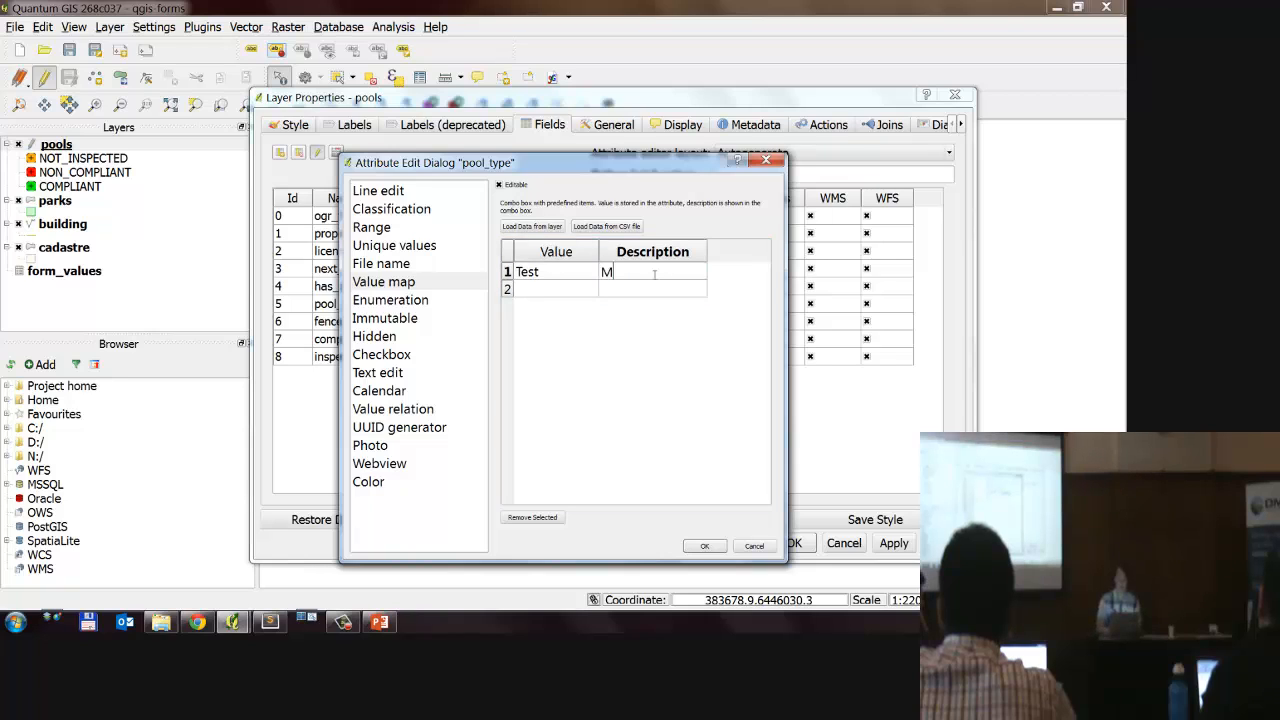
type("My test data")
left_click(546, 290)
left_click(646, 291)
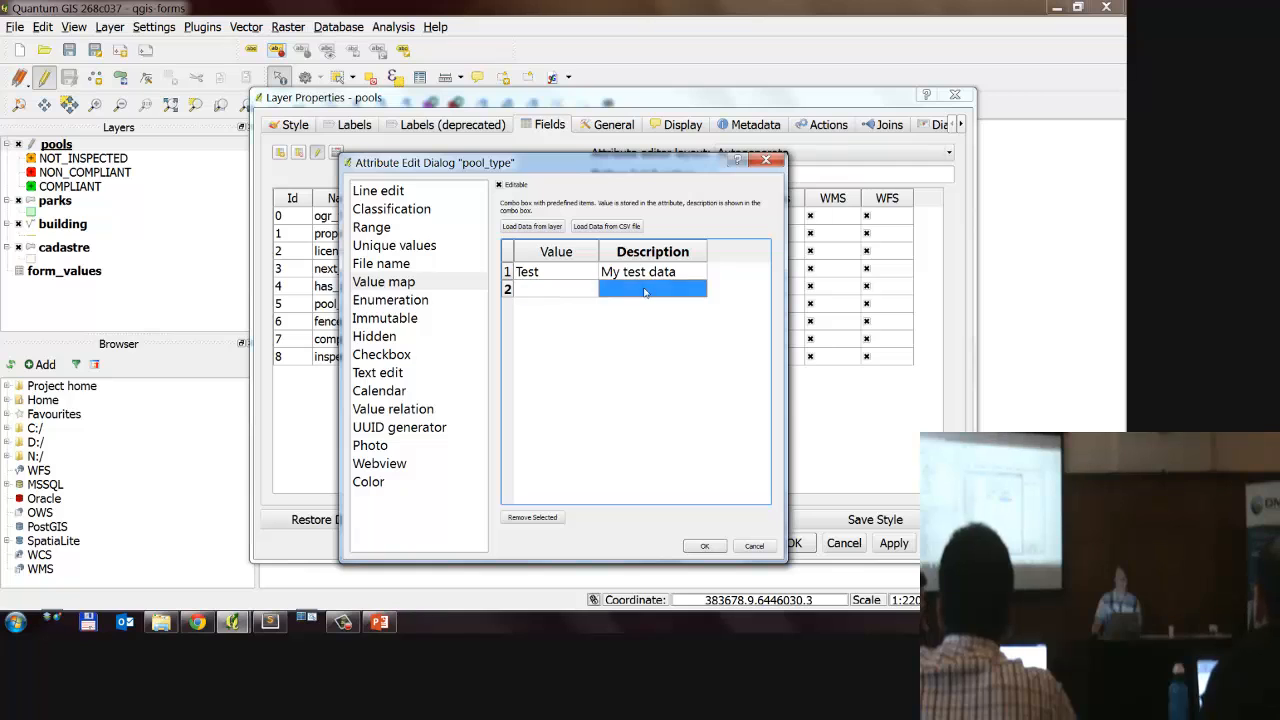
Step: Accept the value map for the pool_type field and confirm the pools layer properties
left_click(650, 273)
left_click(707, 548)
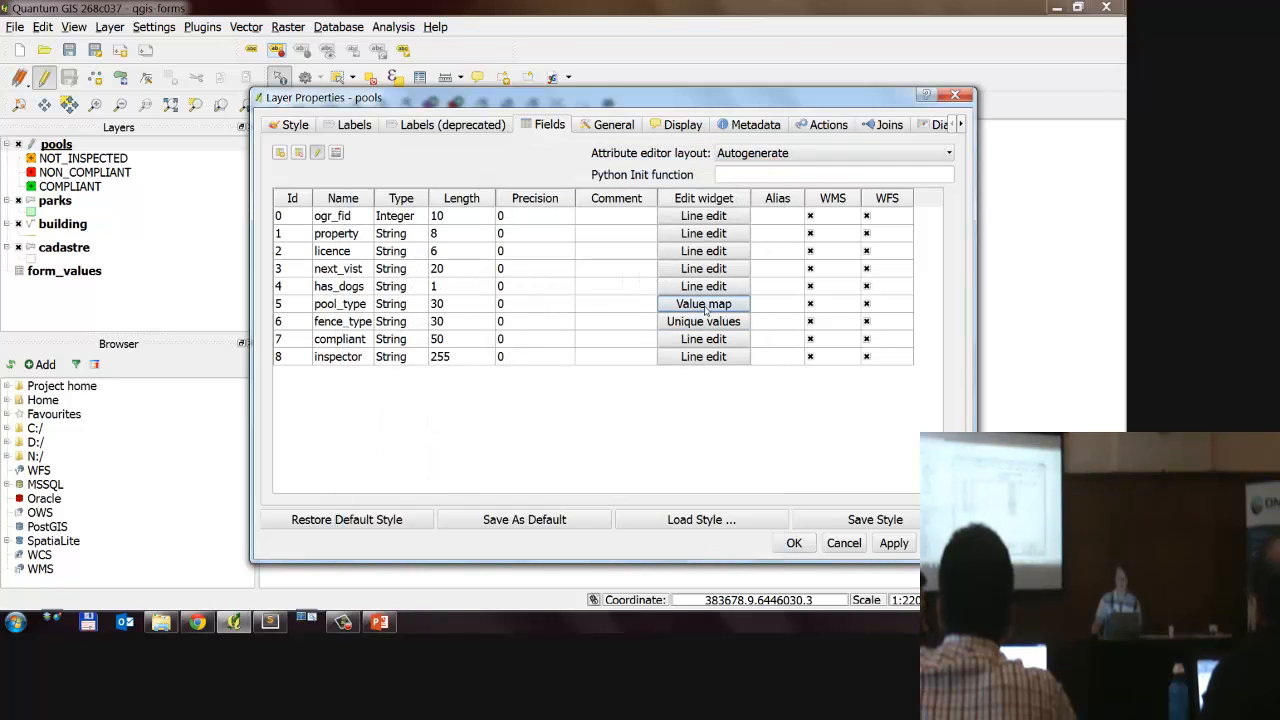
left_click(790, 543)
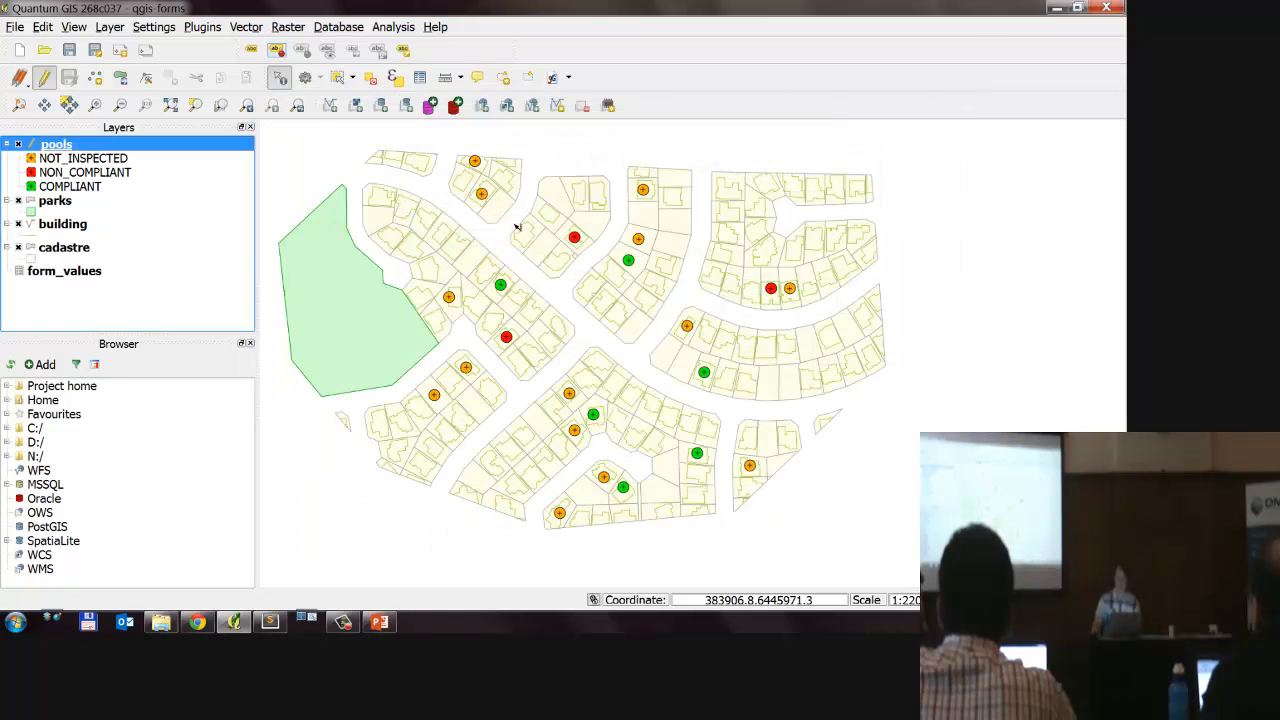
Step: Identify the second pool from the north, check the pool_type choices in its form, and close it
left_click(483, 196)
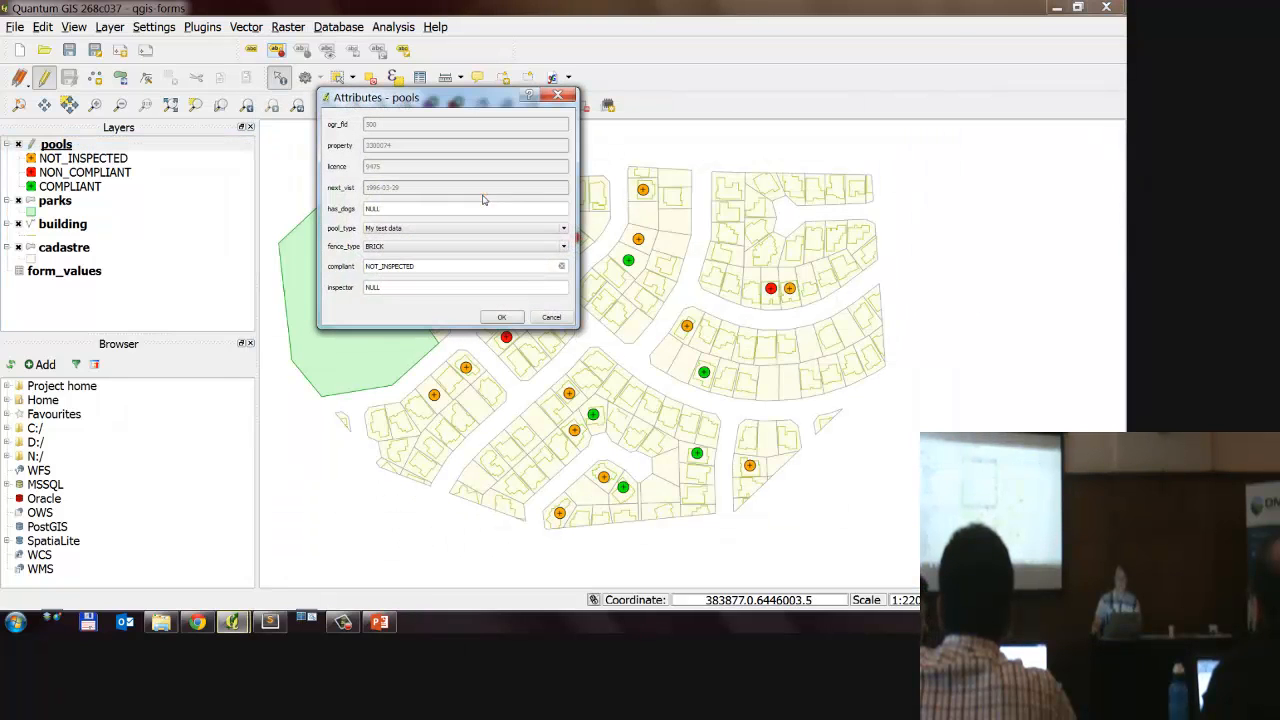
left_click(449, 230)
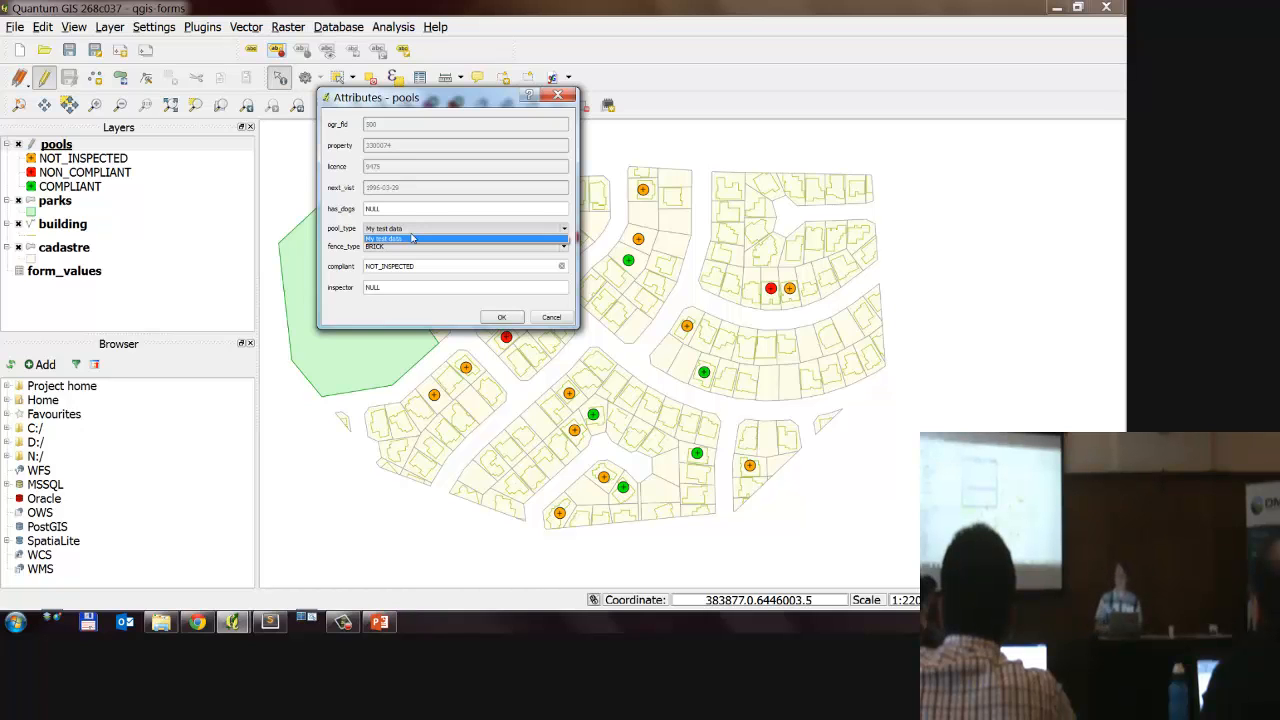
key("Escape")
key("Escape")
Step: Reopen the pool_type field's edit widget settings and review the Enumeration, Immutable, Hidden, Checkbox, Text edit and Calendar types
double_click(127, 146)
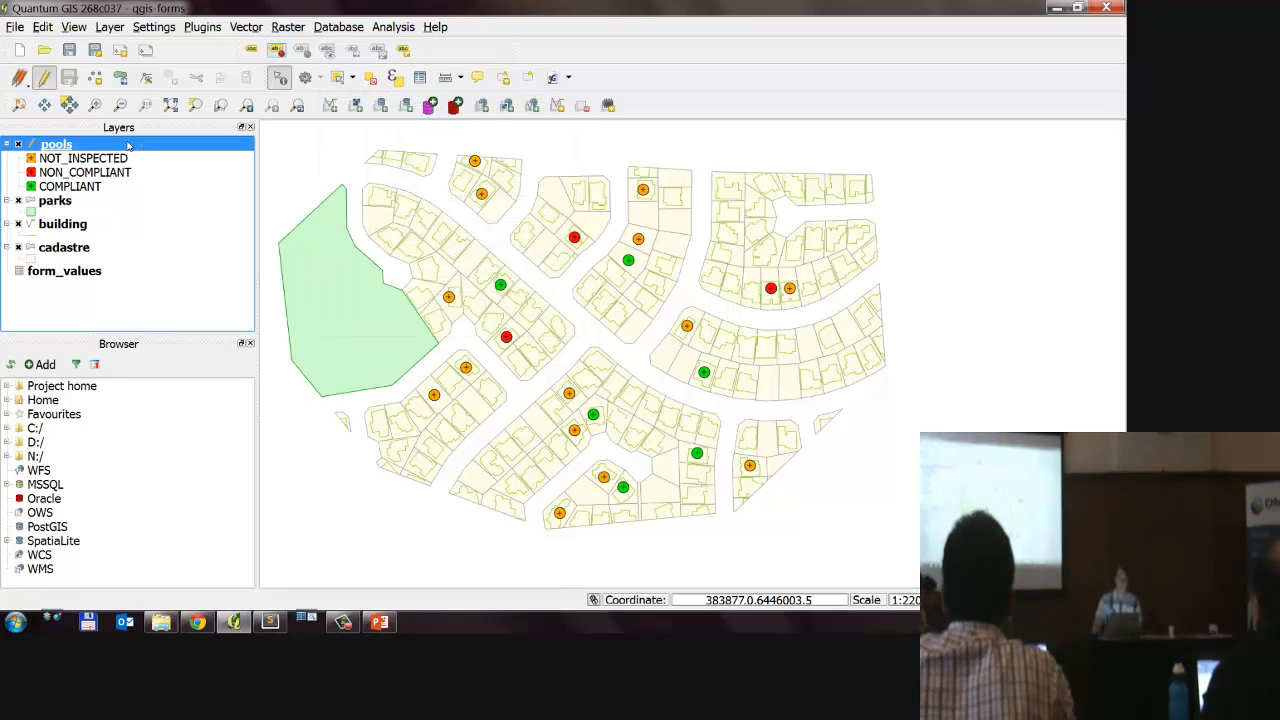
left_click(708, 304)
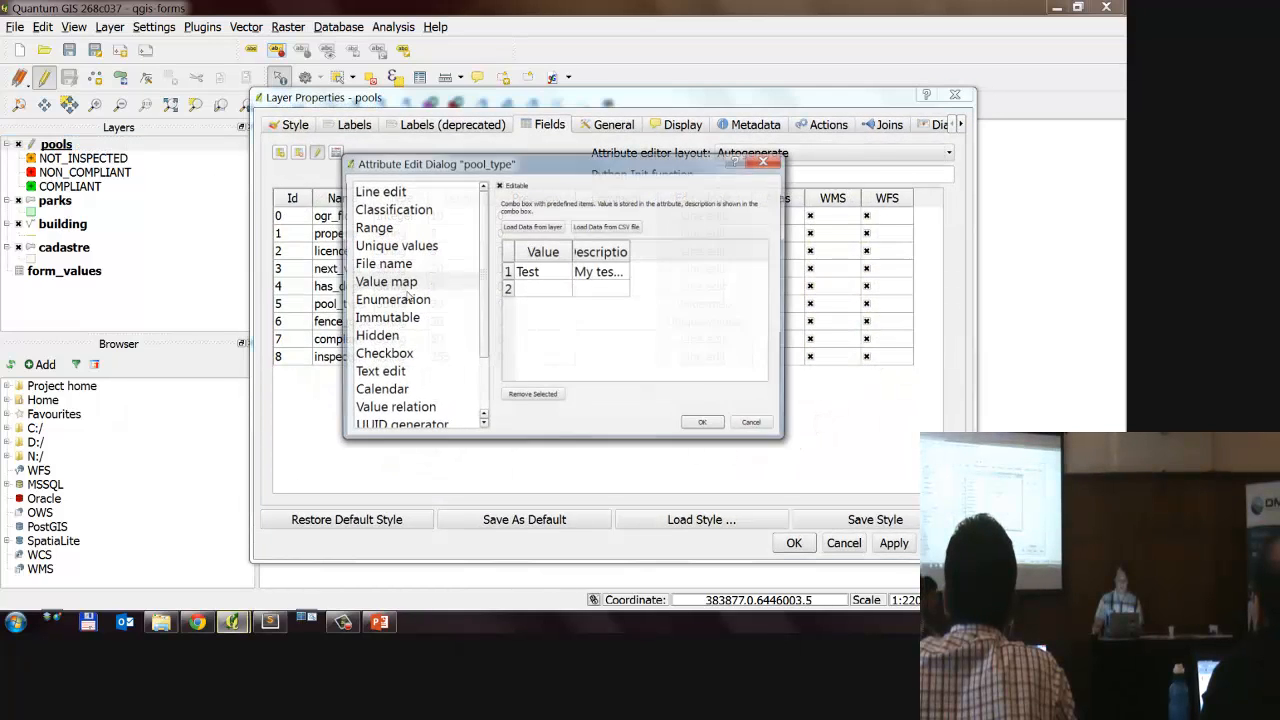
left_click(427, 302)
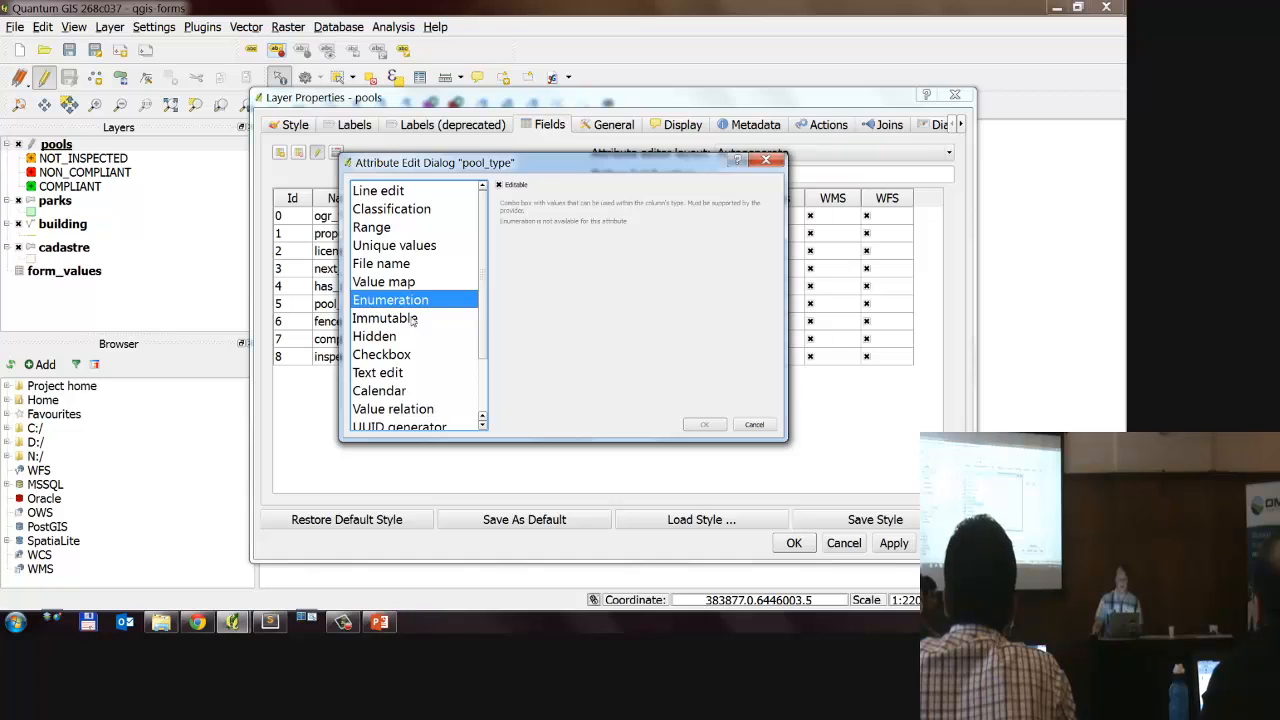
left_click(413, 320)
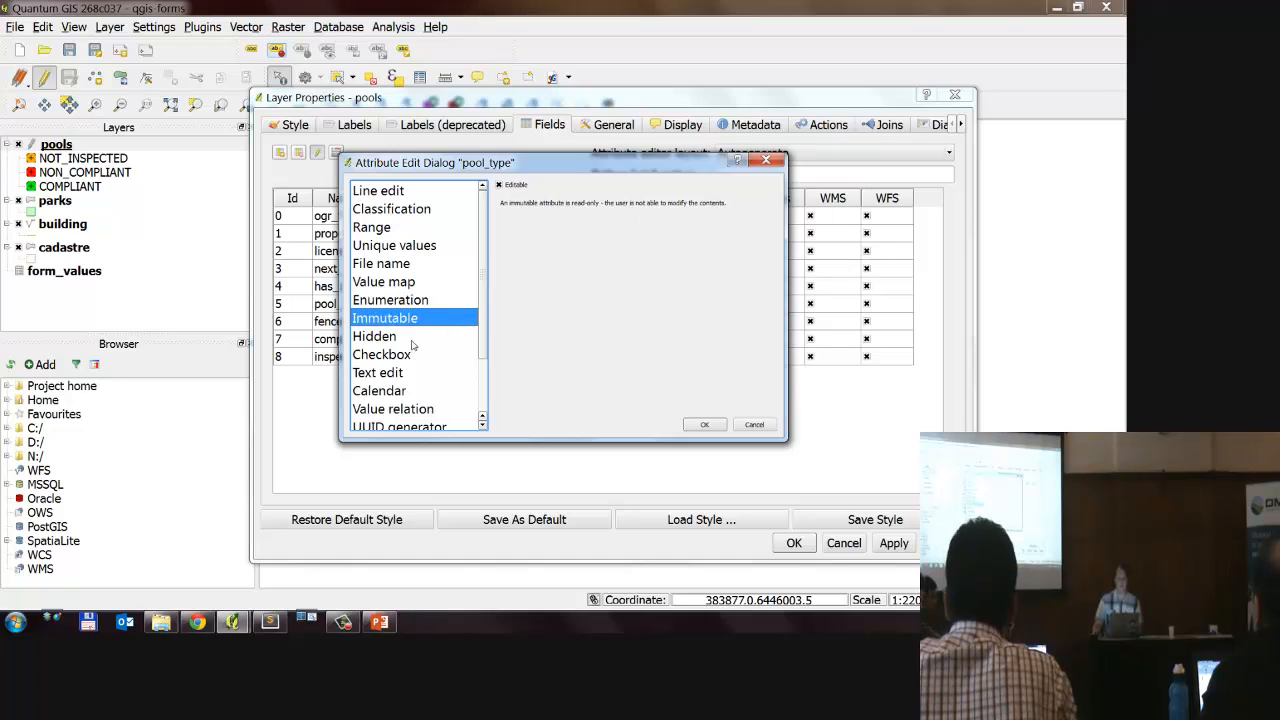
left_click(401, 340)
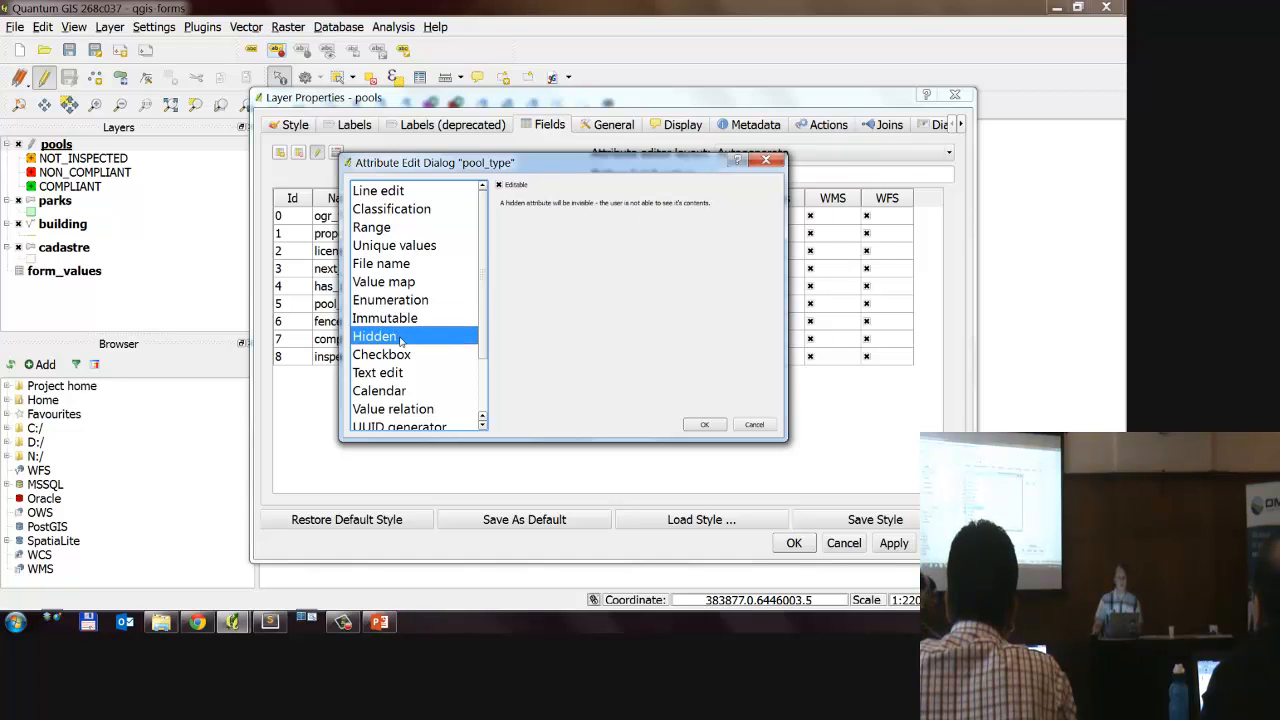
left_click(403, 355)
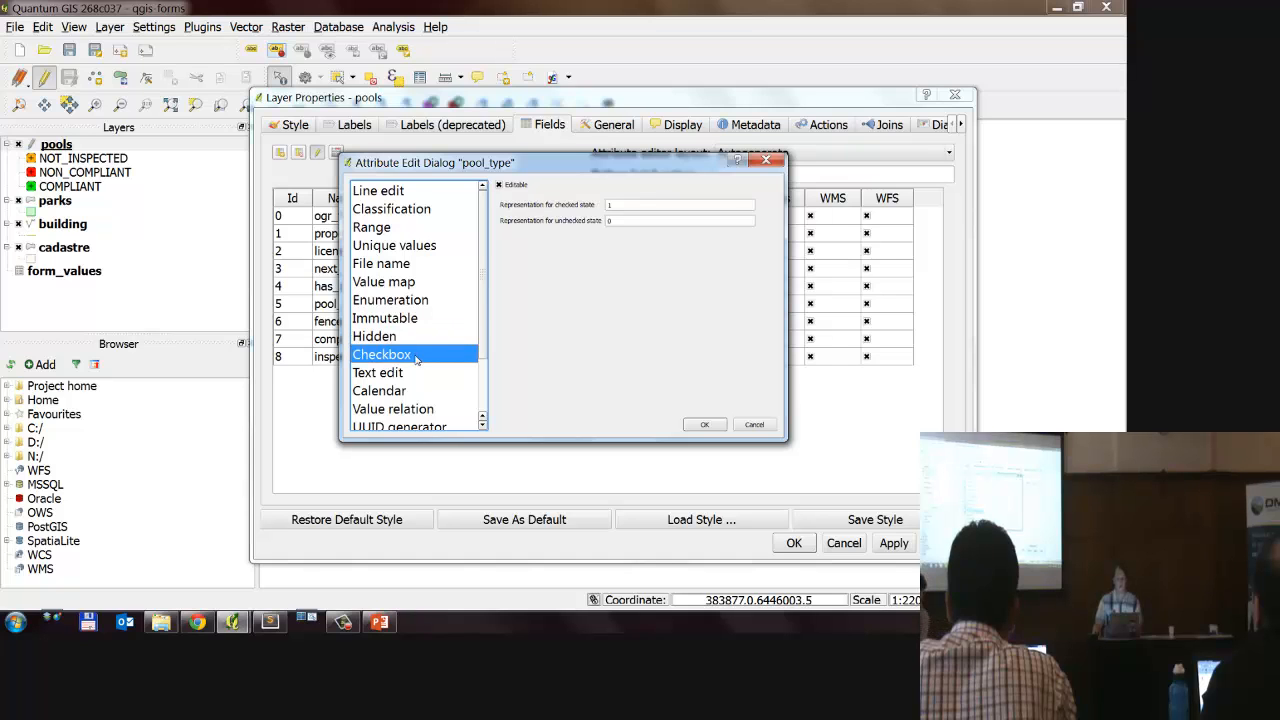
double_click(610, 205)
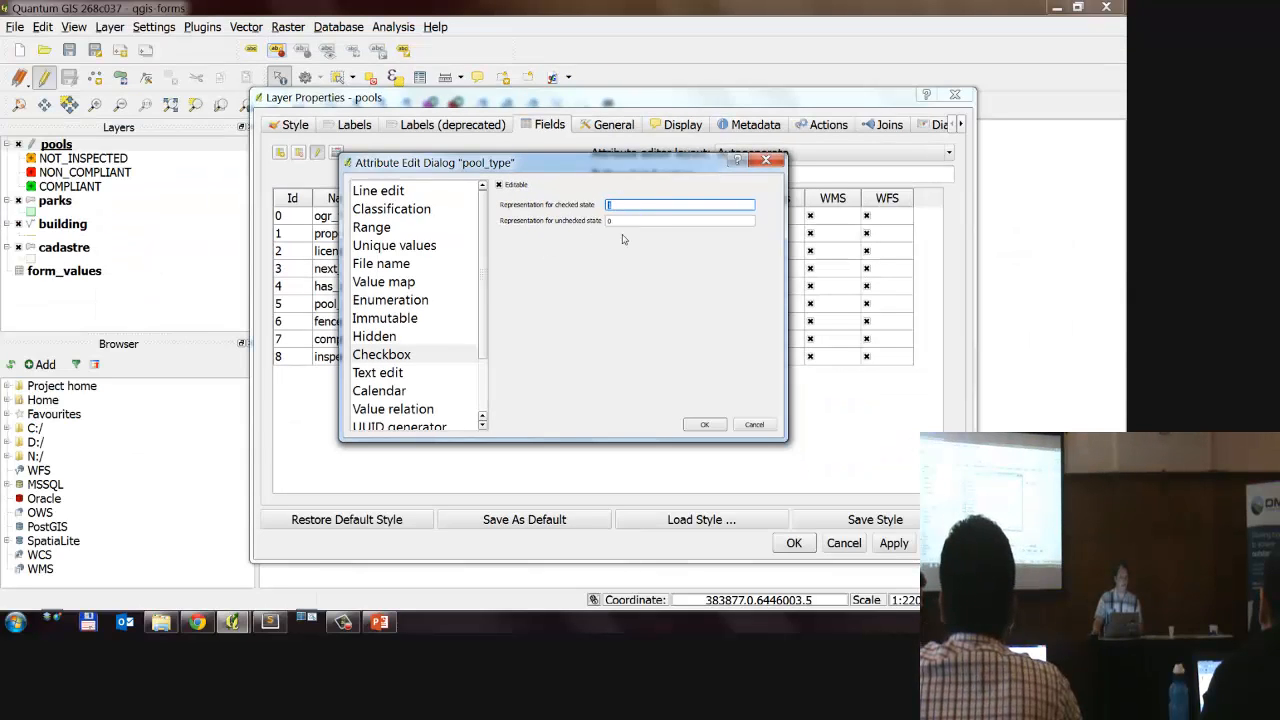
left_click(413, 373)
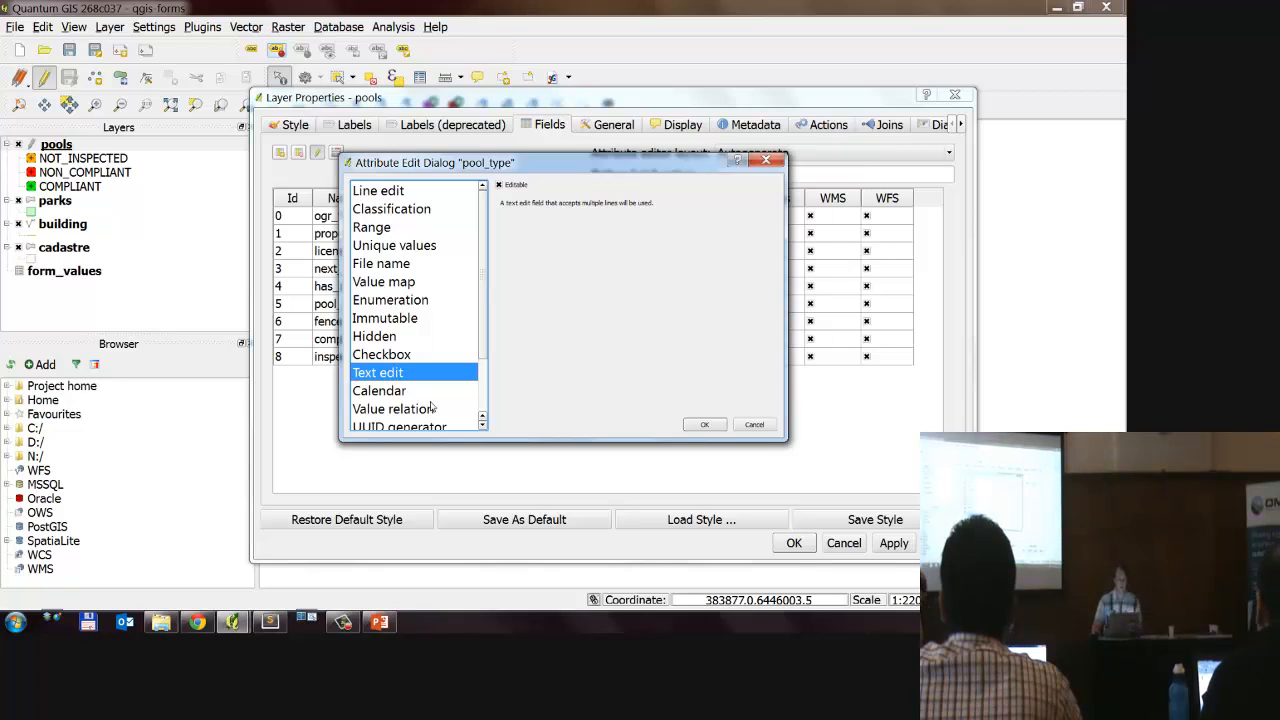
left_click(410, 391)
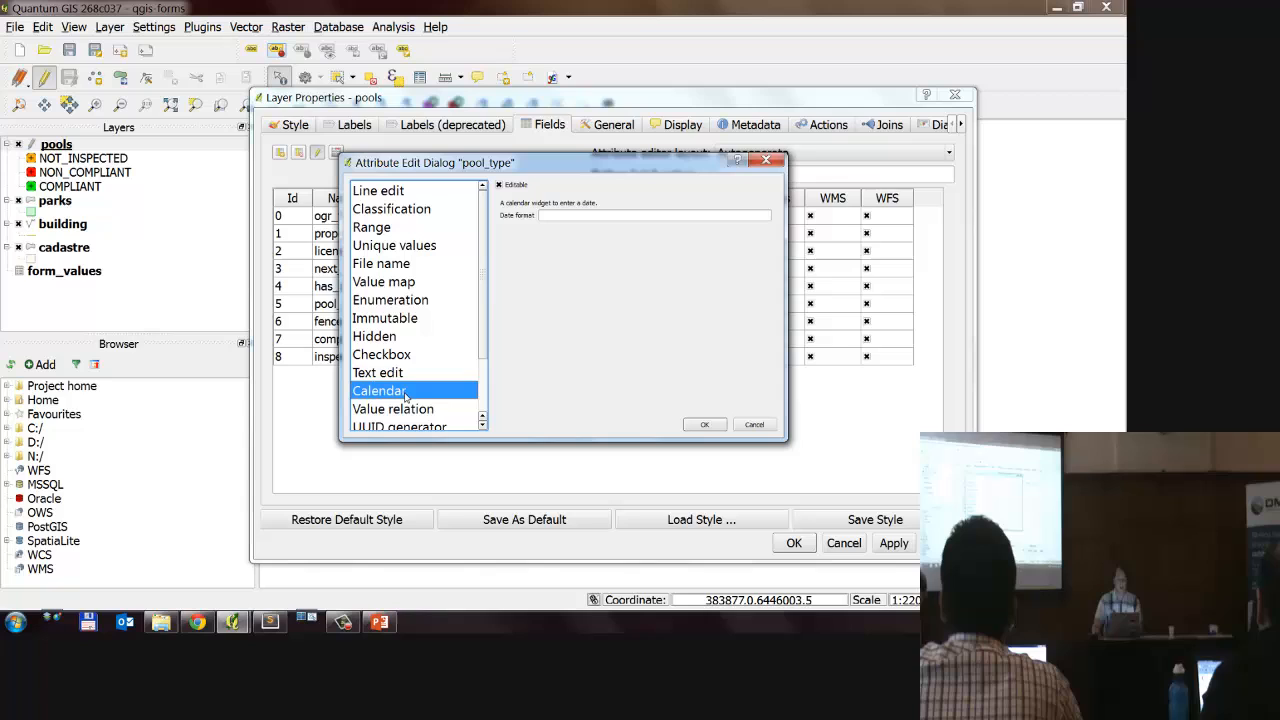
left_click(618, 214)
left_click(393, 391)
scroll(393, 360, "down", 2)
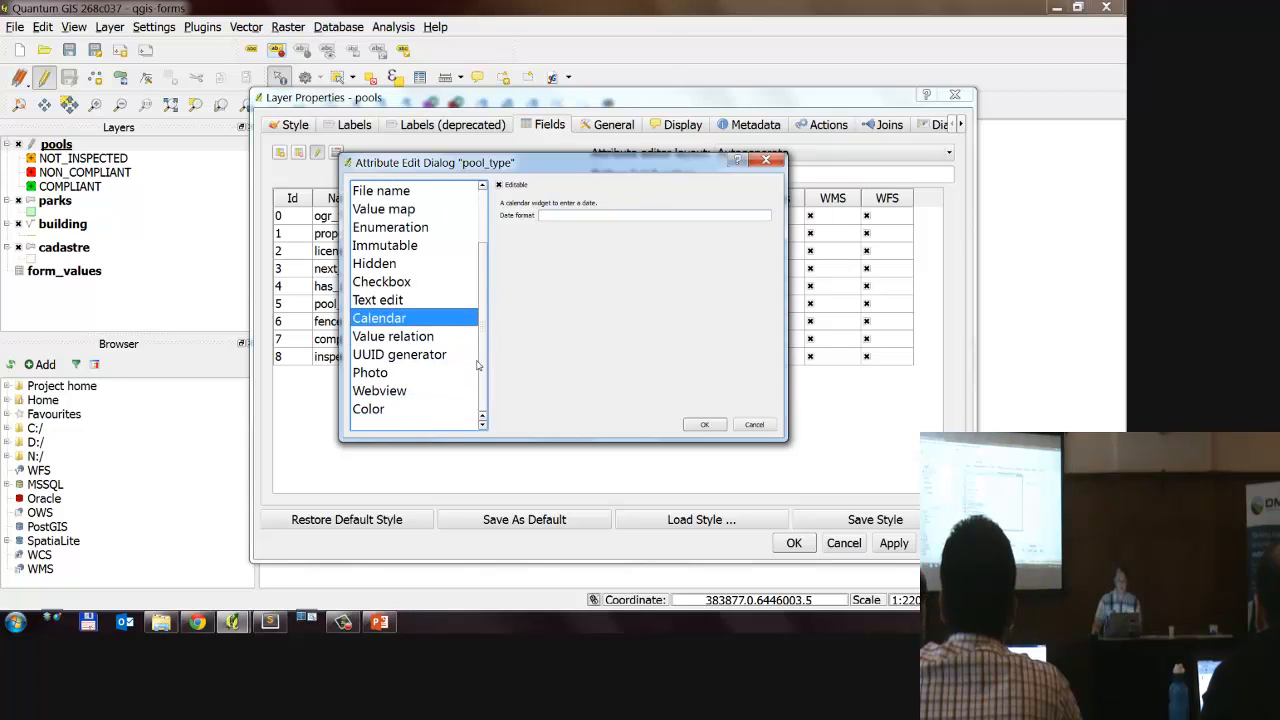
Step: Examine the Value relation options and the layers it offers as a source, and leave the layer properties
left_click(420, 340)
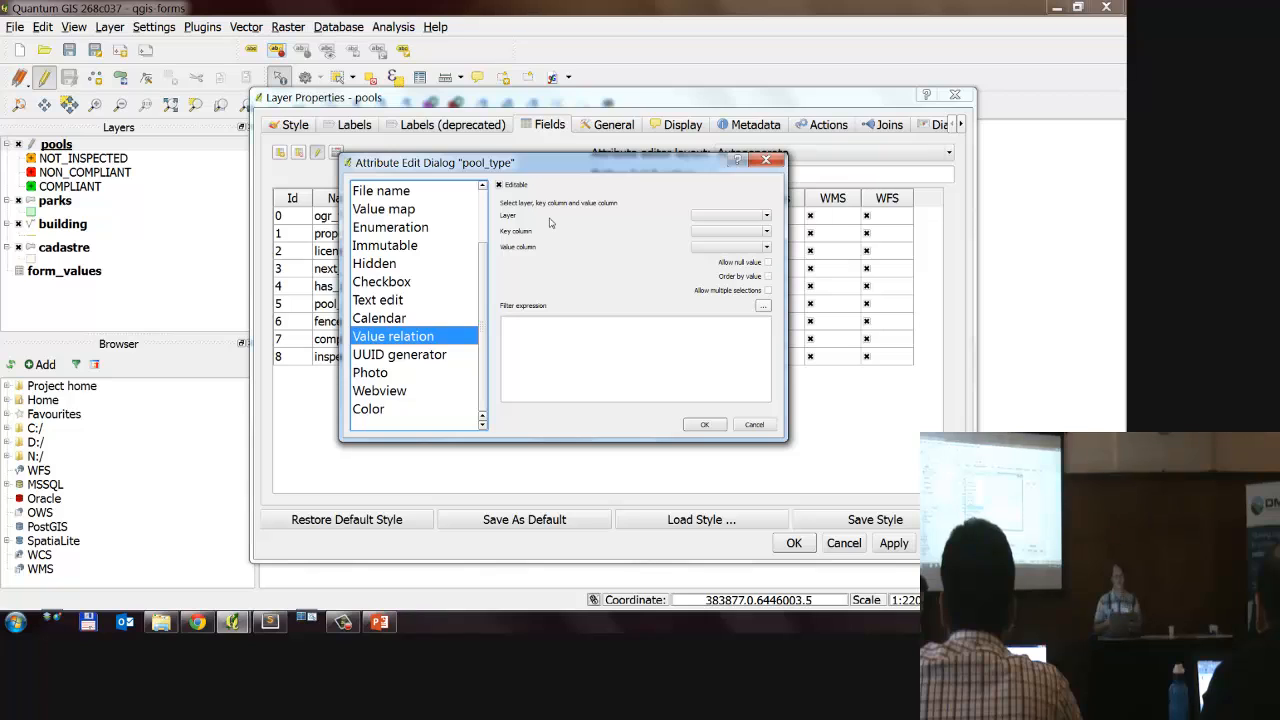
left_click(763, 216)
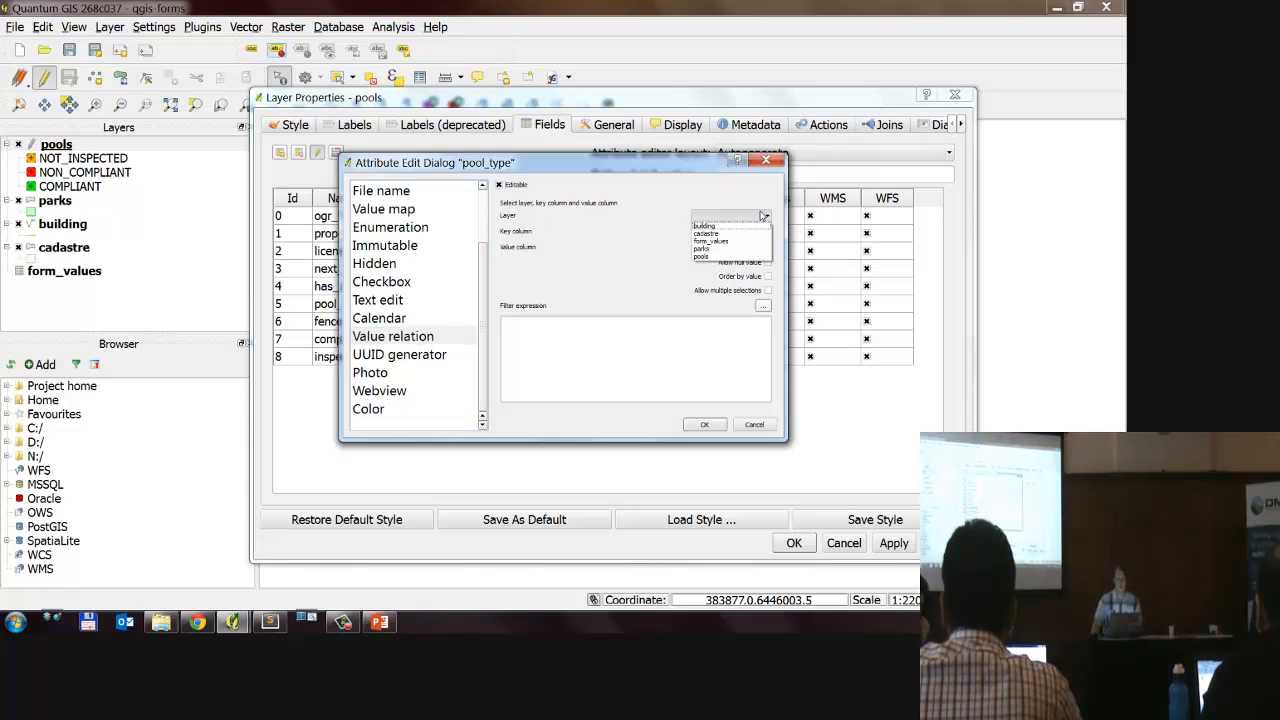
left_click(746, 216)
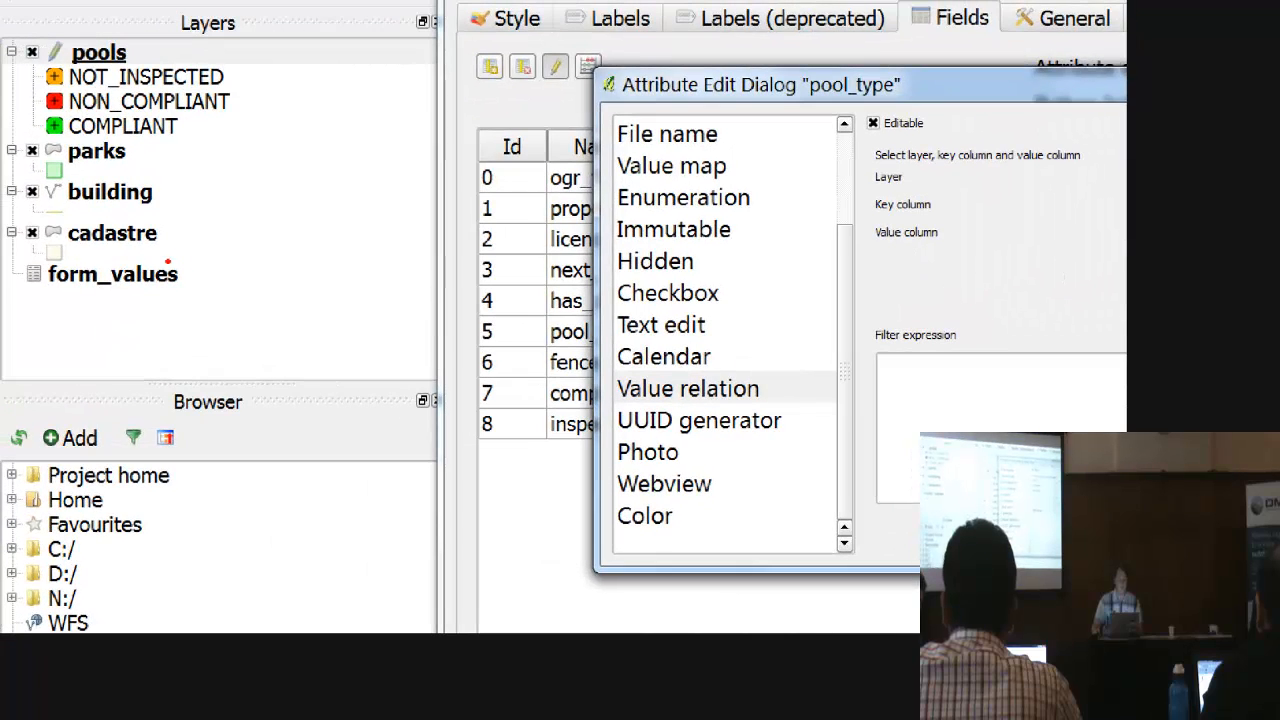
mouse_move(106, 253)
left_mouse_down()
mouse_move(171, 300)
mouse_move(194, 264)
left_mouse_up()
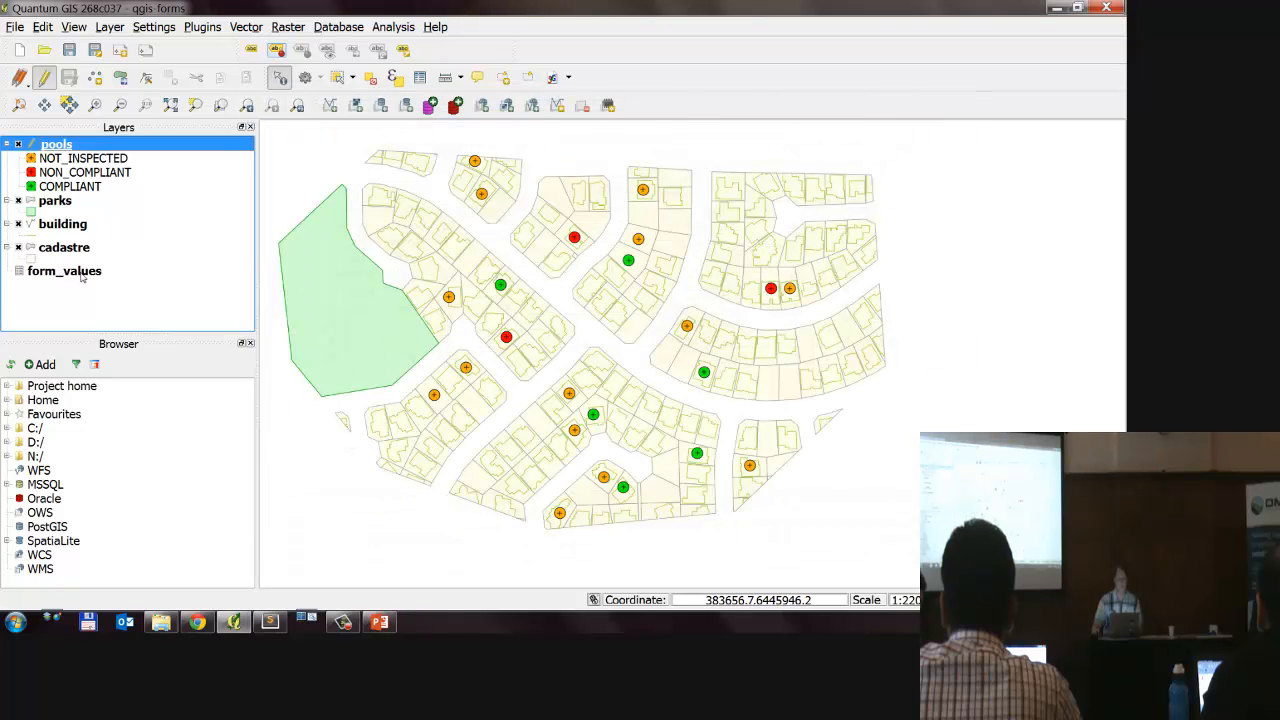
Step: Open the attribute table of form_values and enlarge its columns and first rows to make the entries readable
left_click(82, 276)
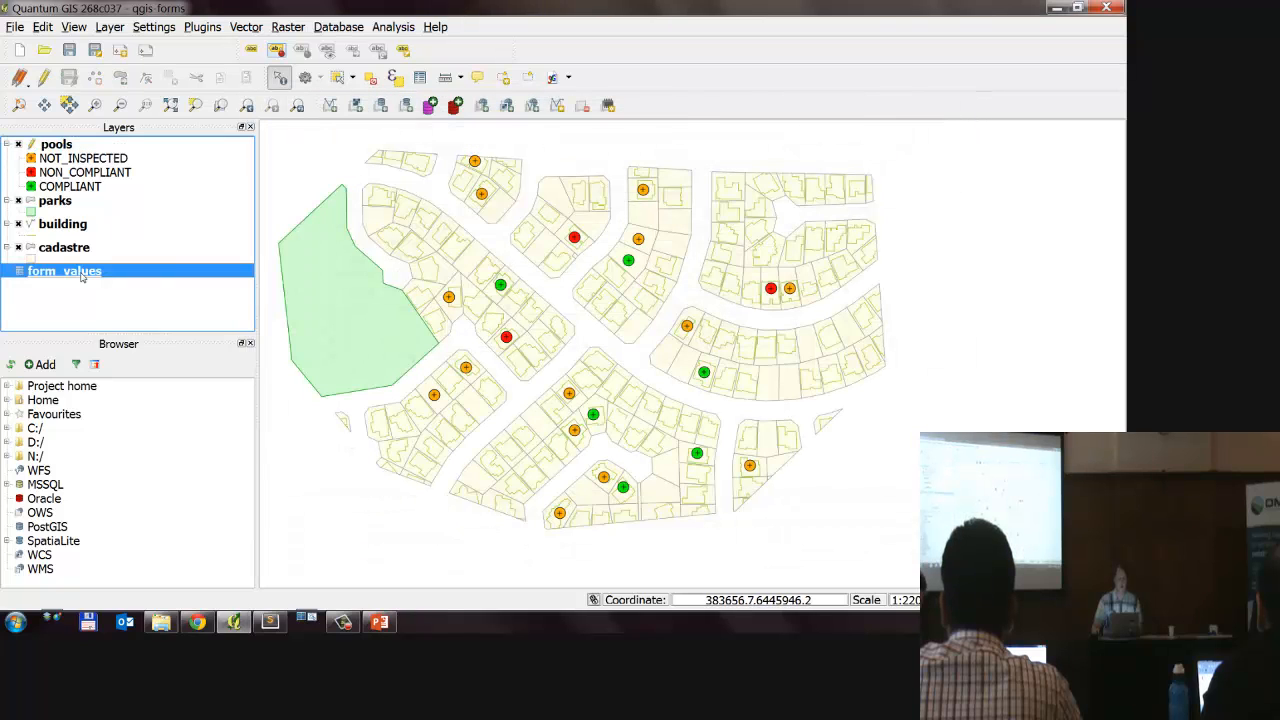
right_click(82, 277)
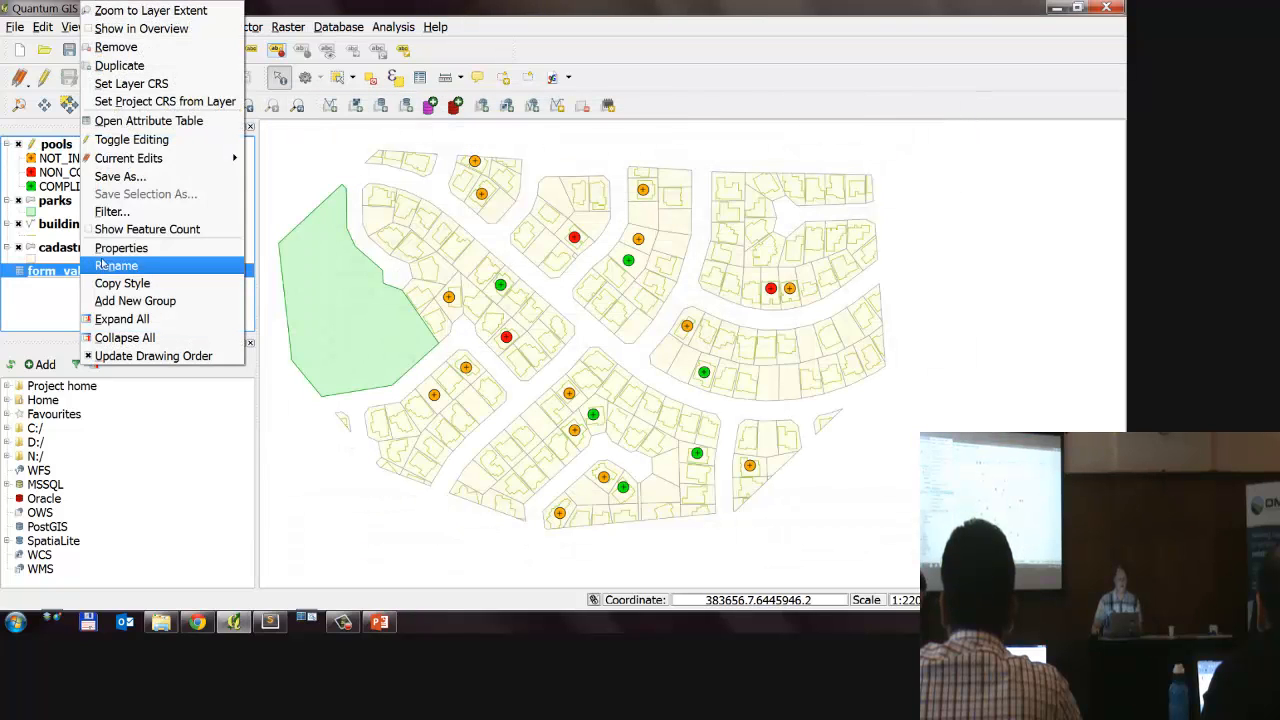
left_click(181, 130)
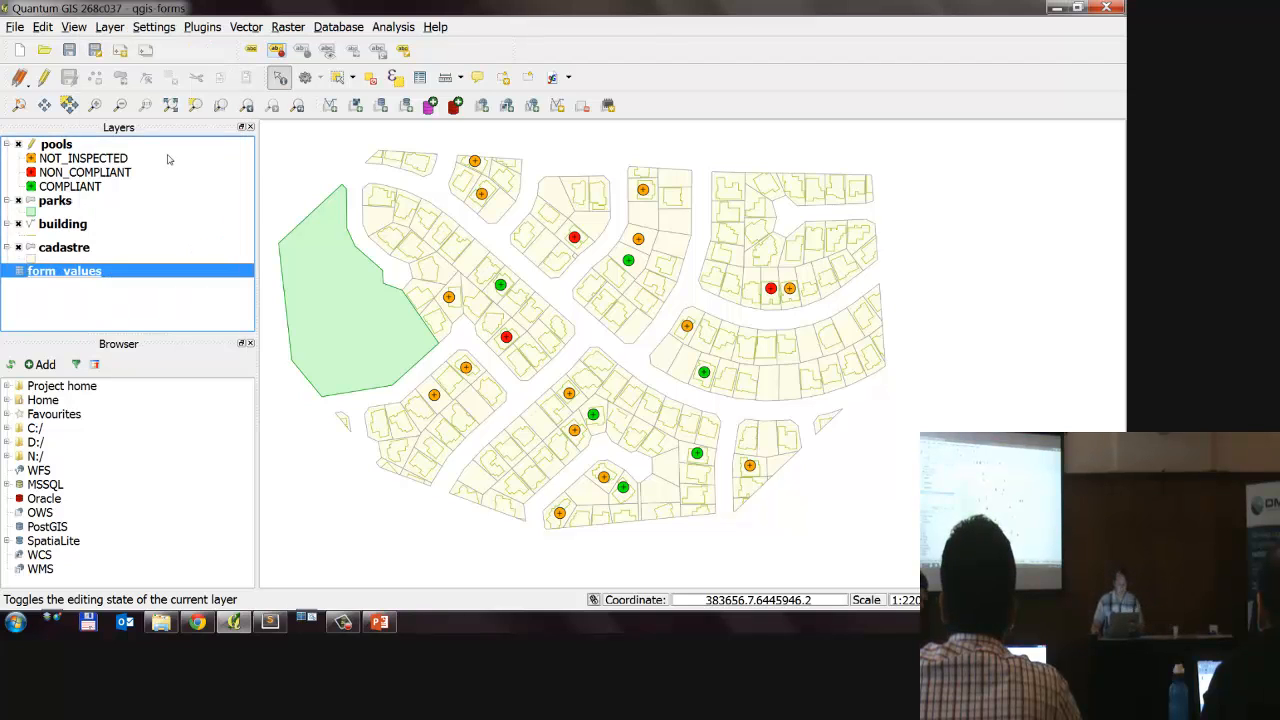
right_click(94, 272)
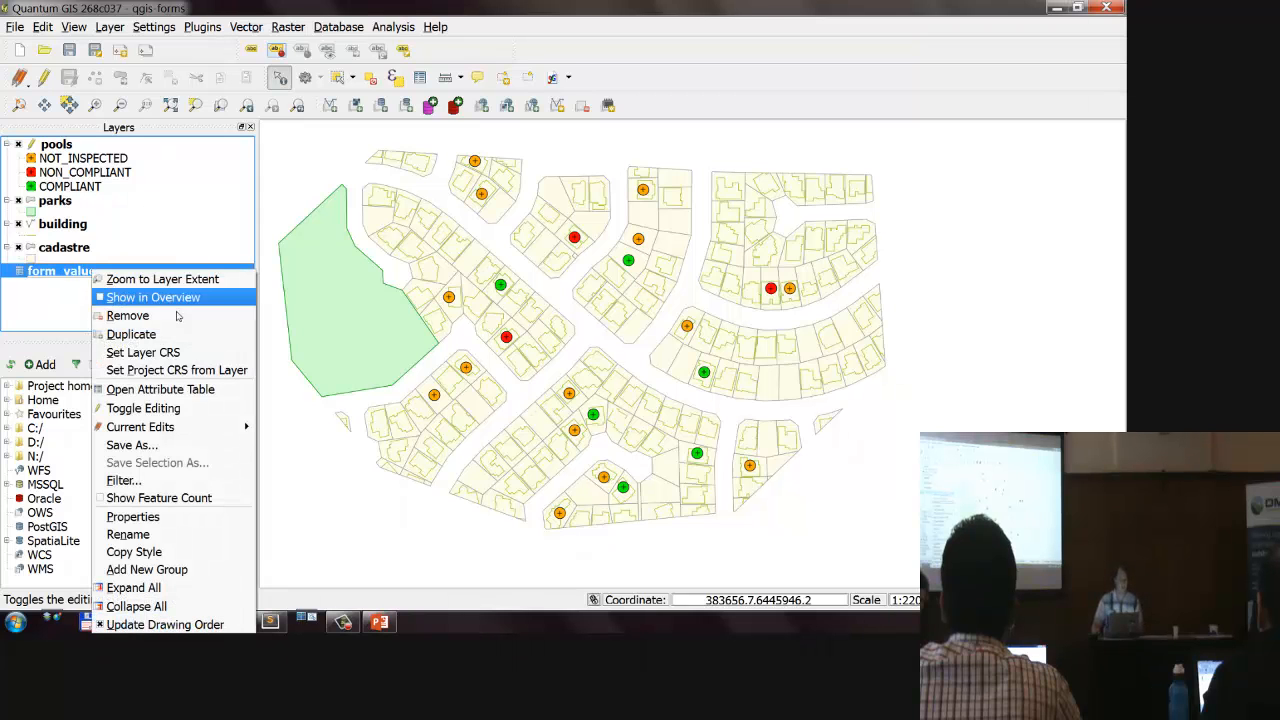
left_click(140, 384)
left_click_drag(471, 188, 509, 181)
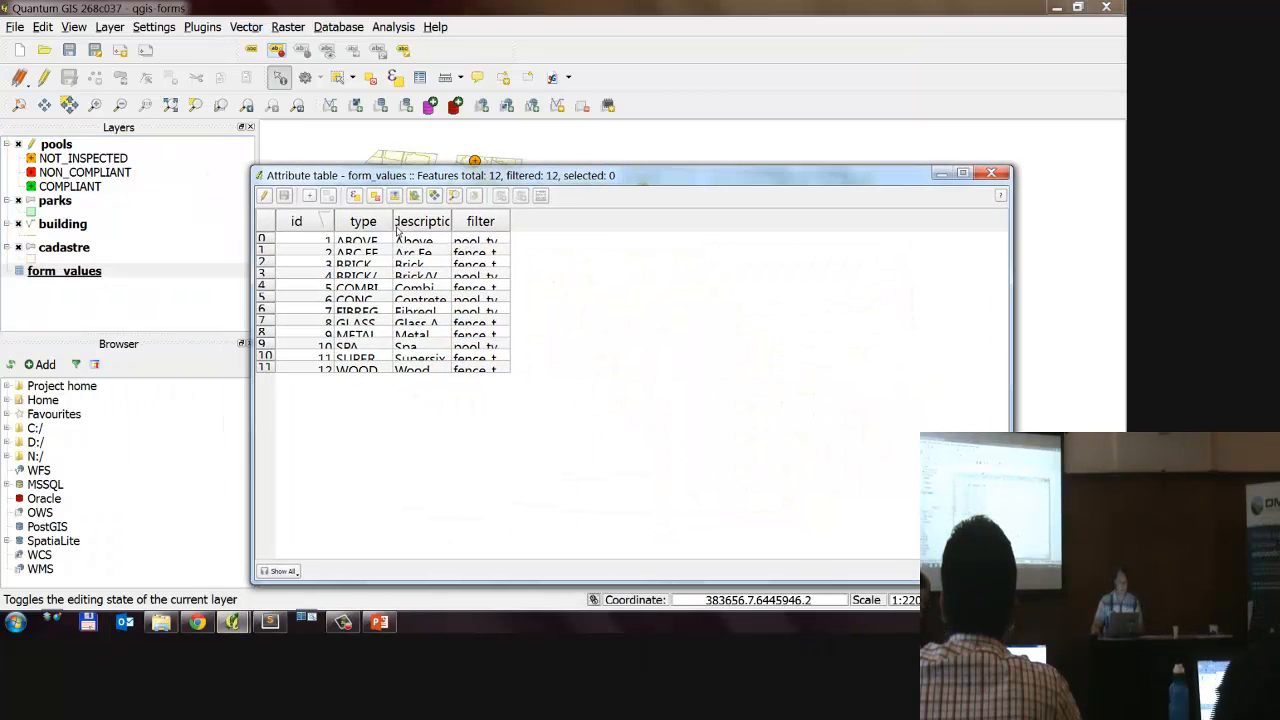
left_click_drag(268, 246, 268, 347)
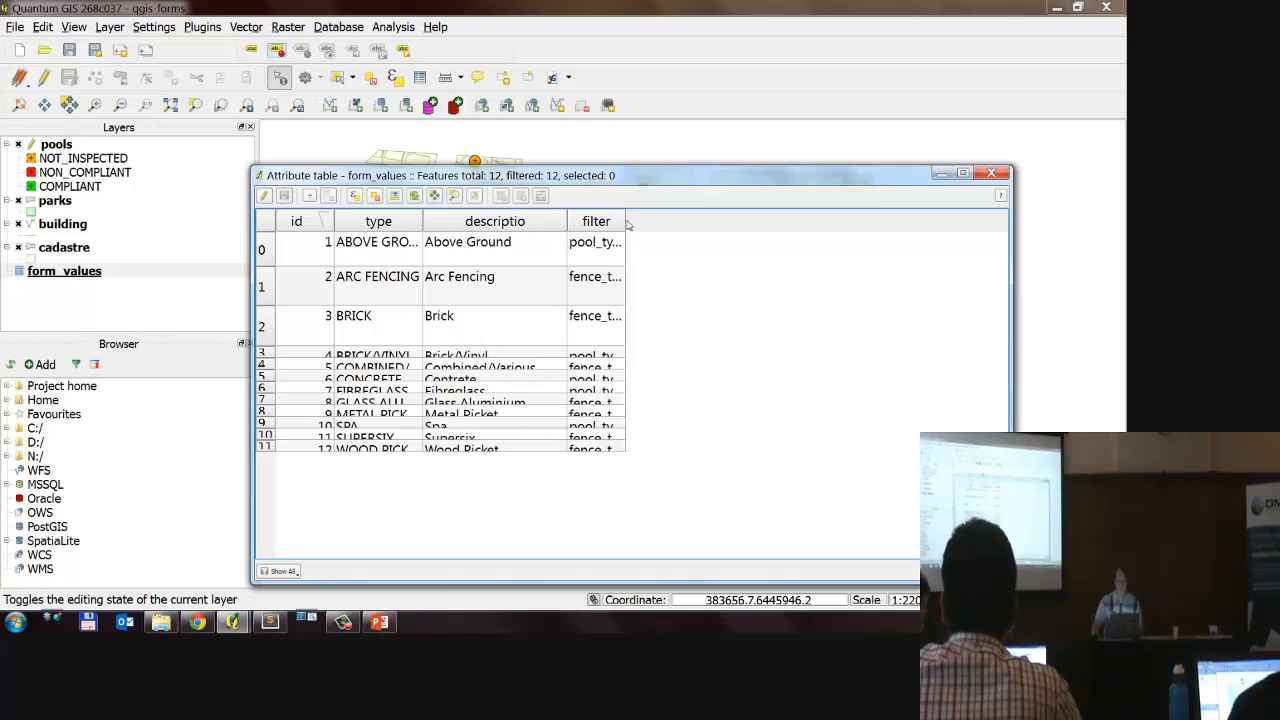
double_click(623, 220)
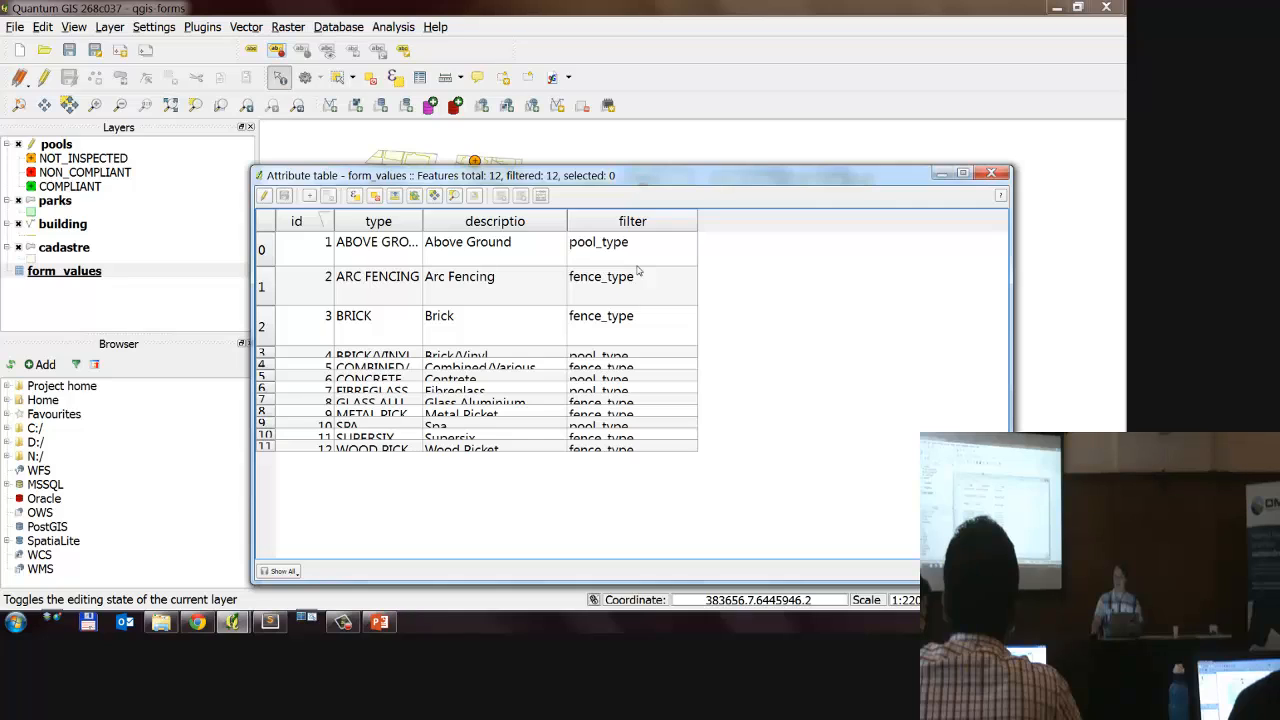
Step: Examine the type, description and filter values in the first two rows of the form_values table, and close it
left_click(353, 288)
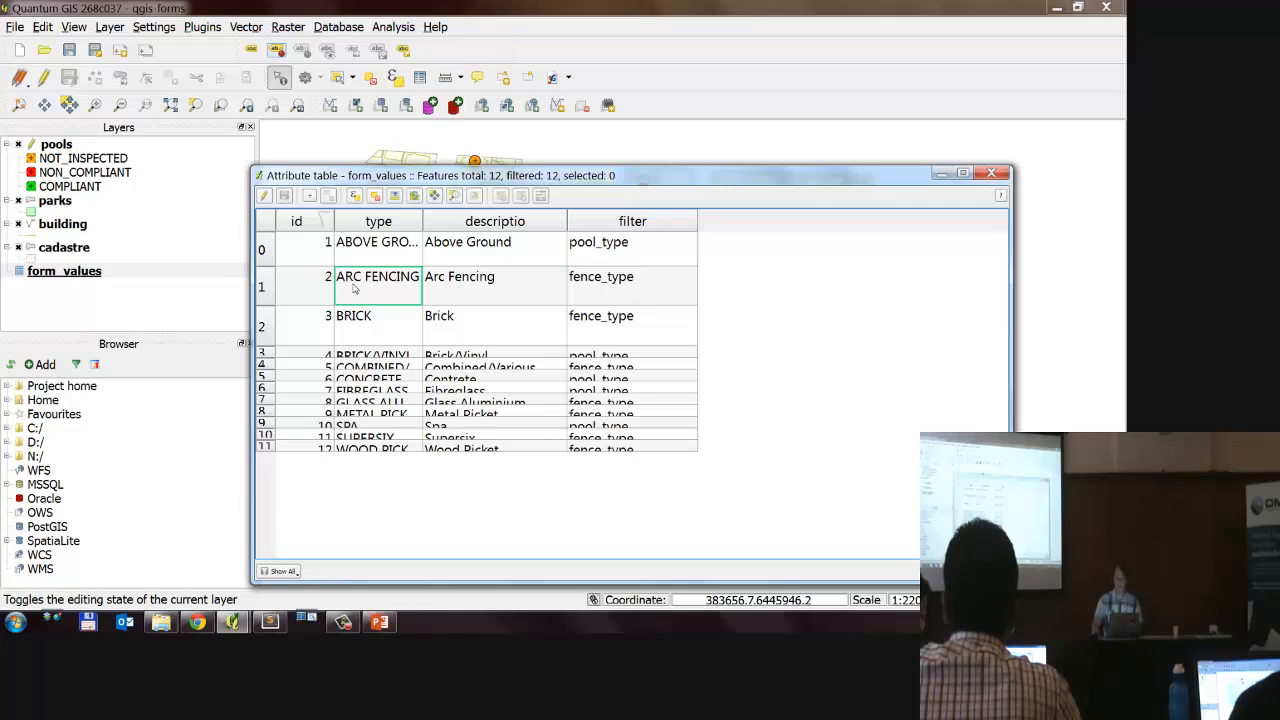
left_click(607, 285)
left_click(449, 253)
left_click(320, 249)
left_click(682, 254)
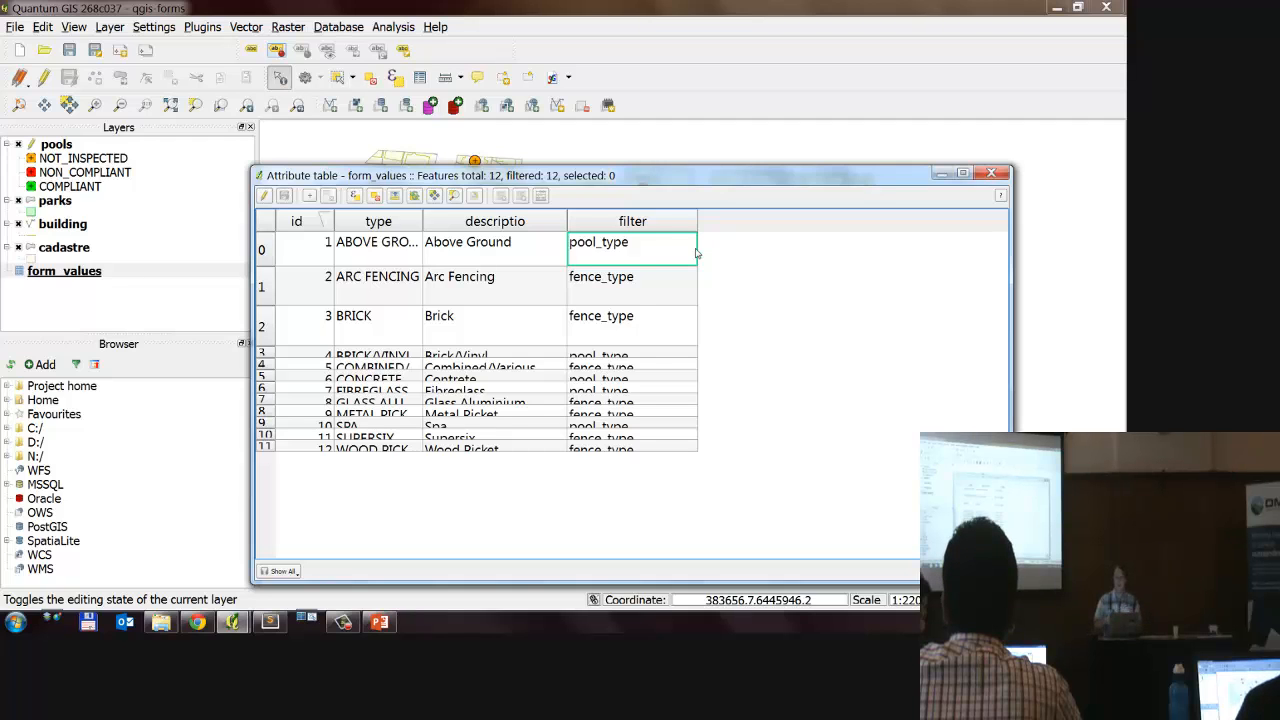
left_click(55, 308)
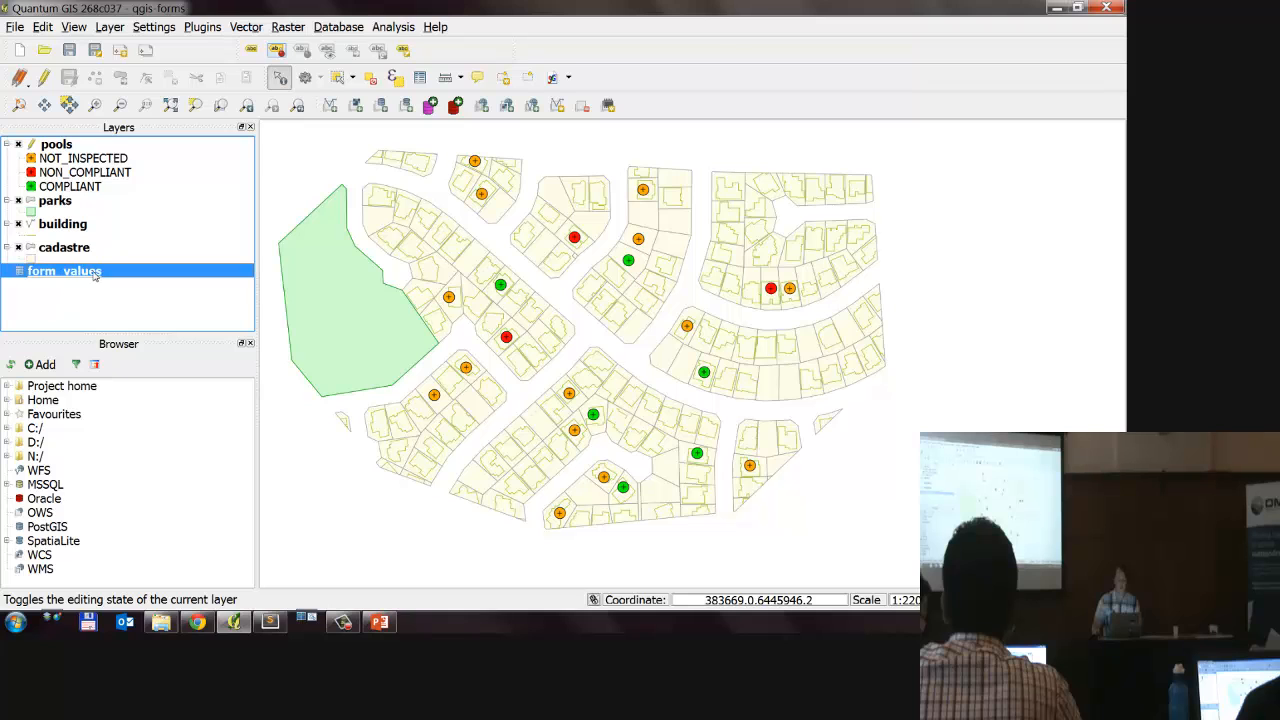
Step: Switch the pool_type field of the pools layer to a Value relation widget with form_values as its source layer
double_click(72, 188)
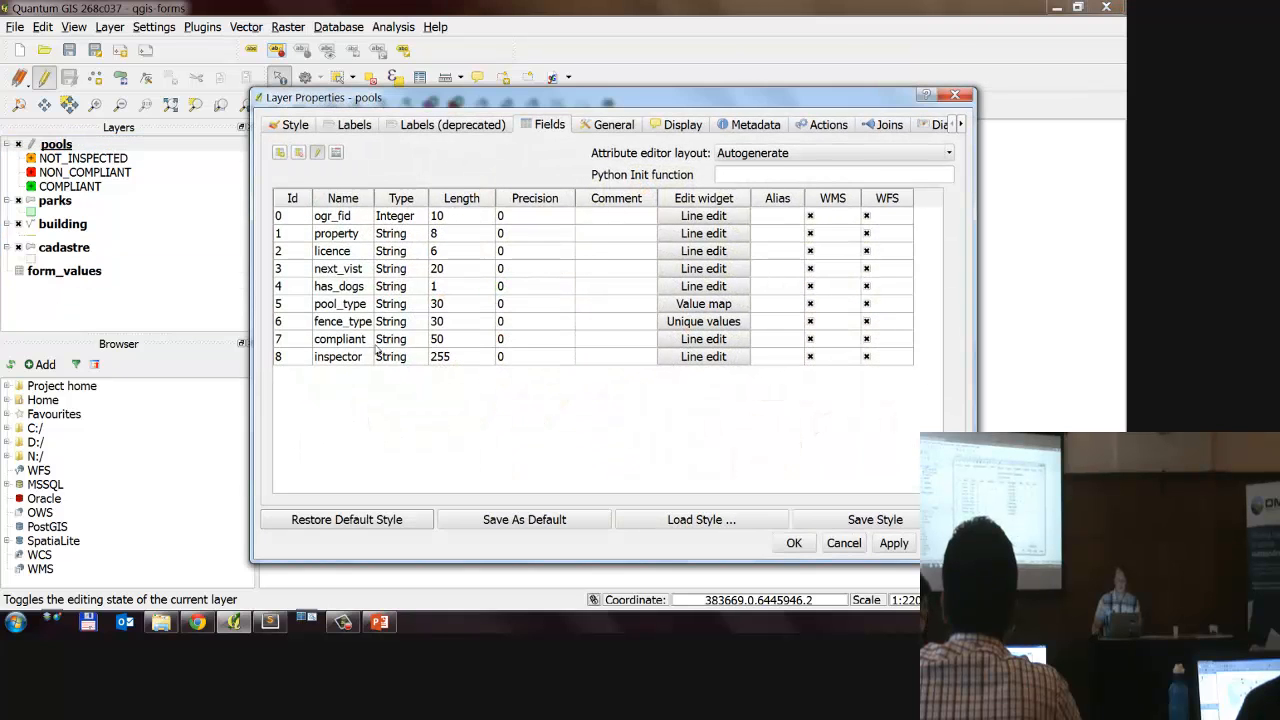
left_click(405, 308)
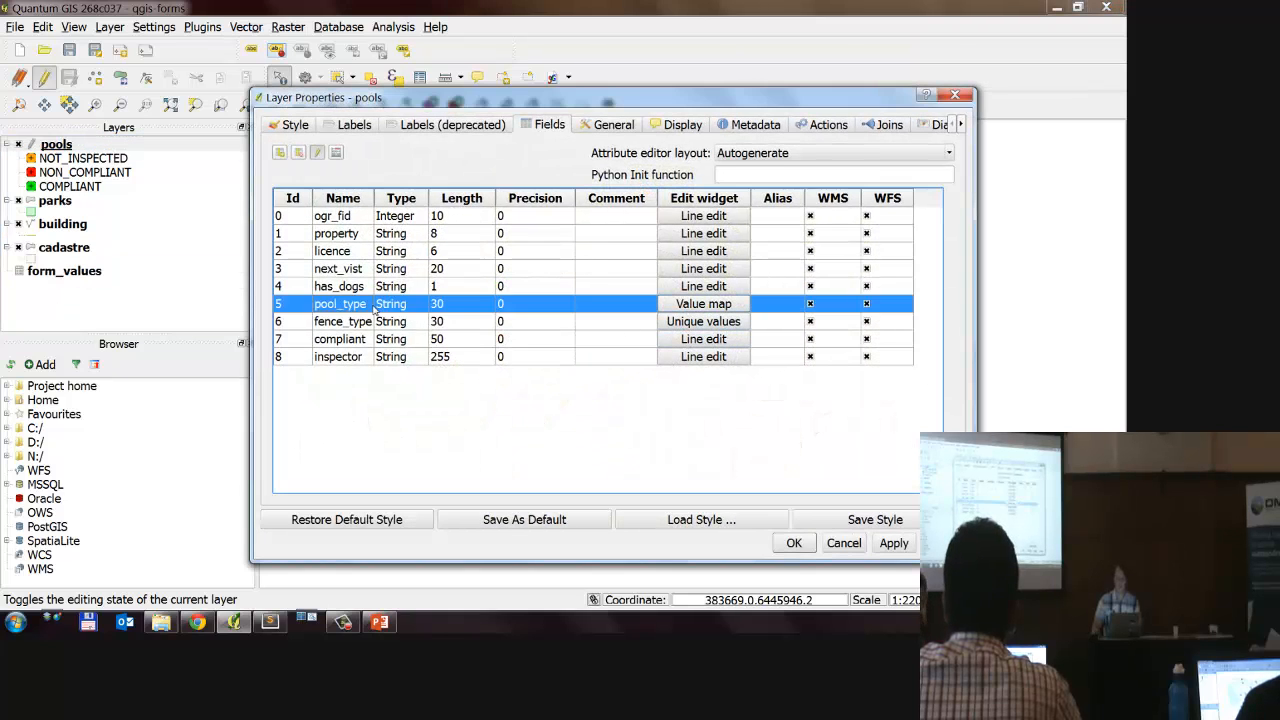
double_click(426, 312)
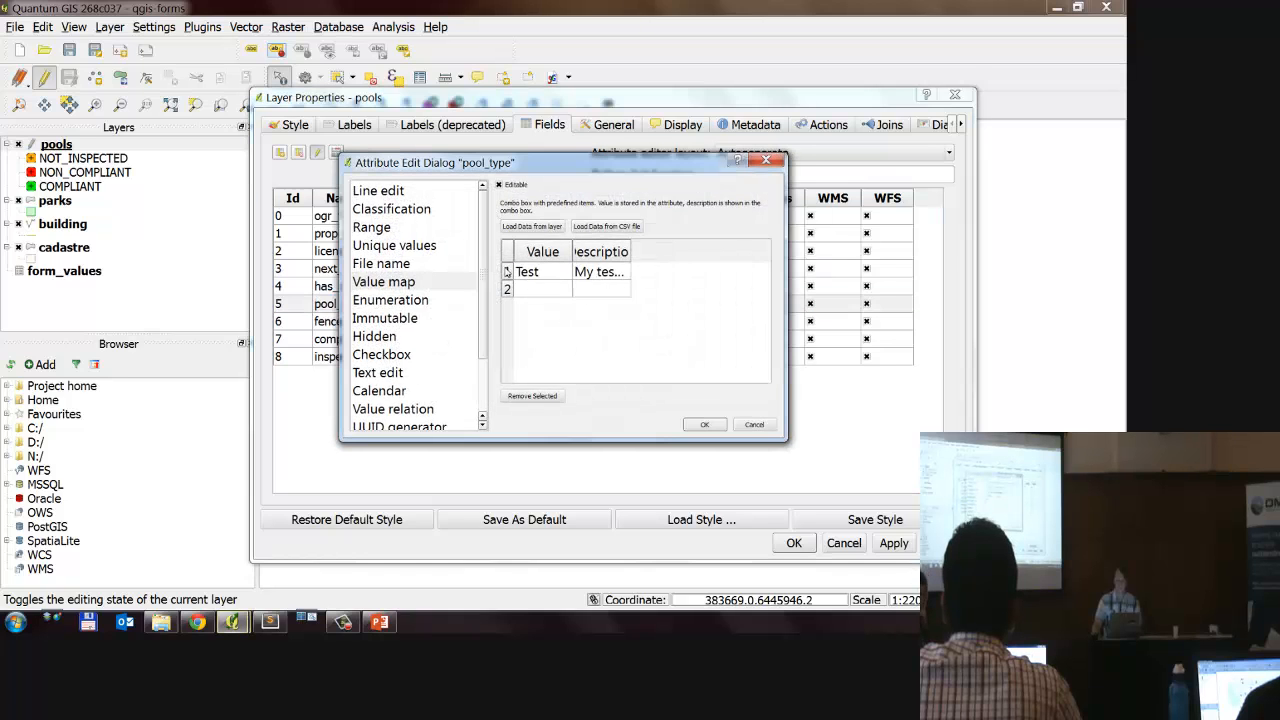
left_click_drag(436, 233, 431, 339)
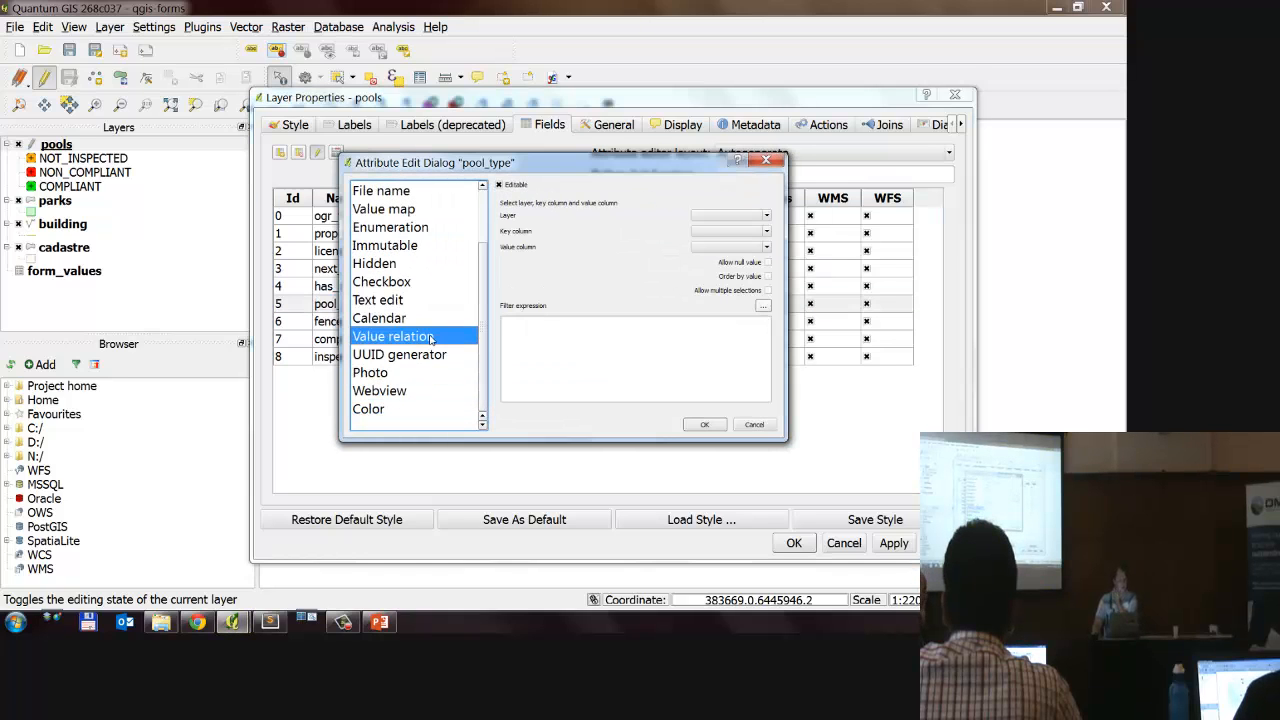
left_click(728, 217)
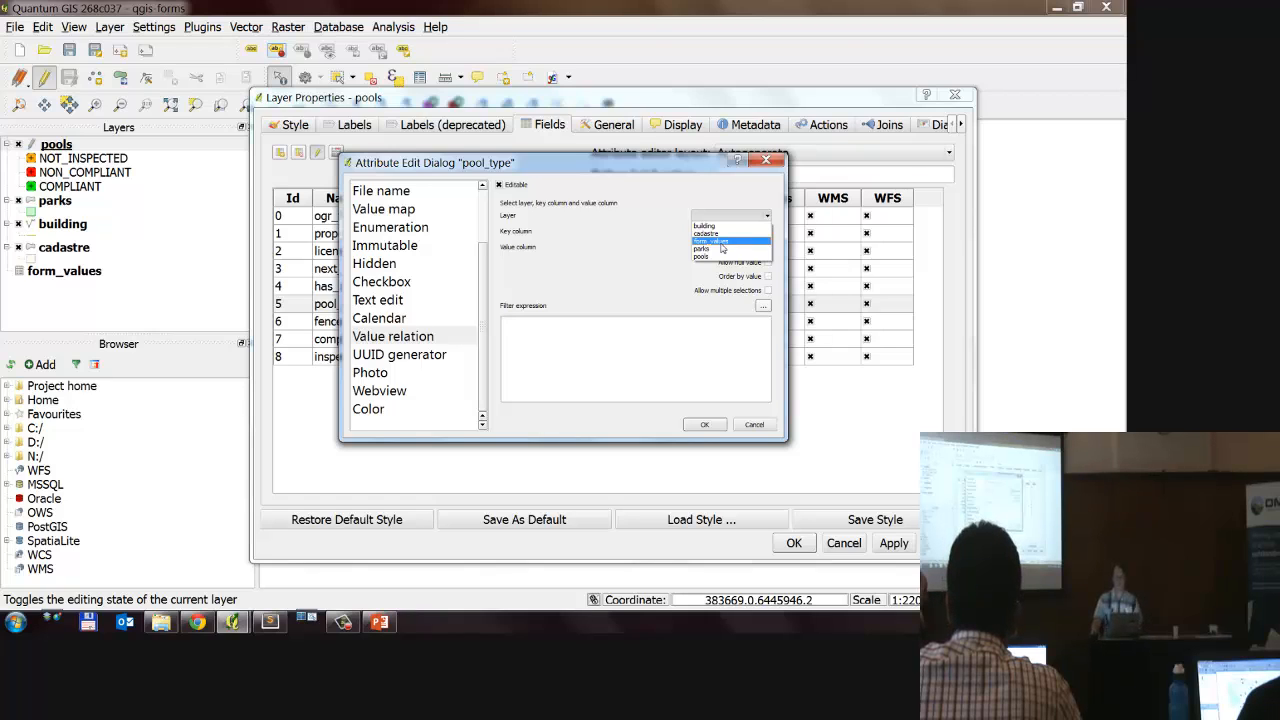
left_click(720, 242)
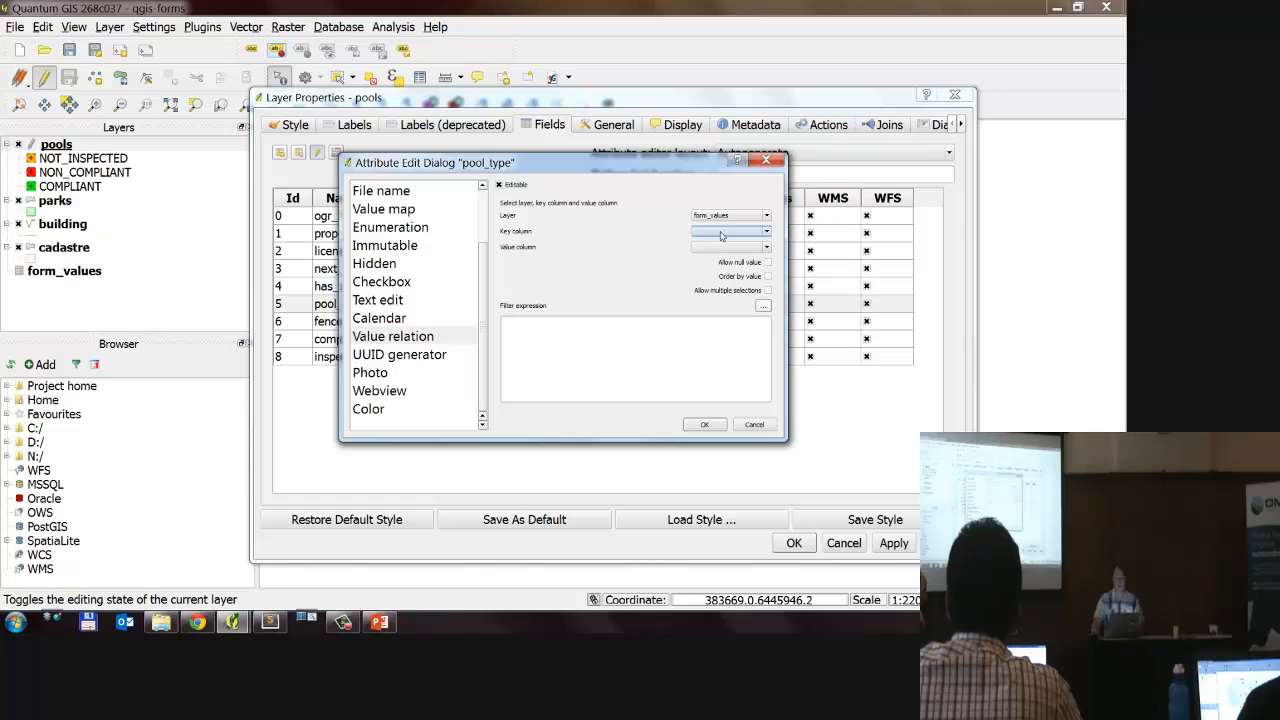
Step: Set the value relation's key column to descriptio and its value column to type
left_click(721, 233)
left_click(701, 236)
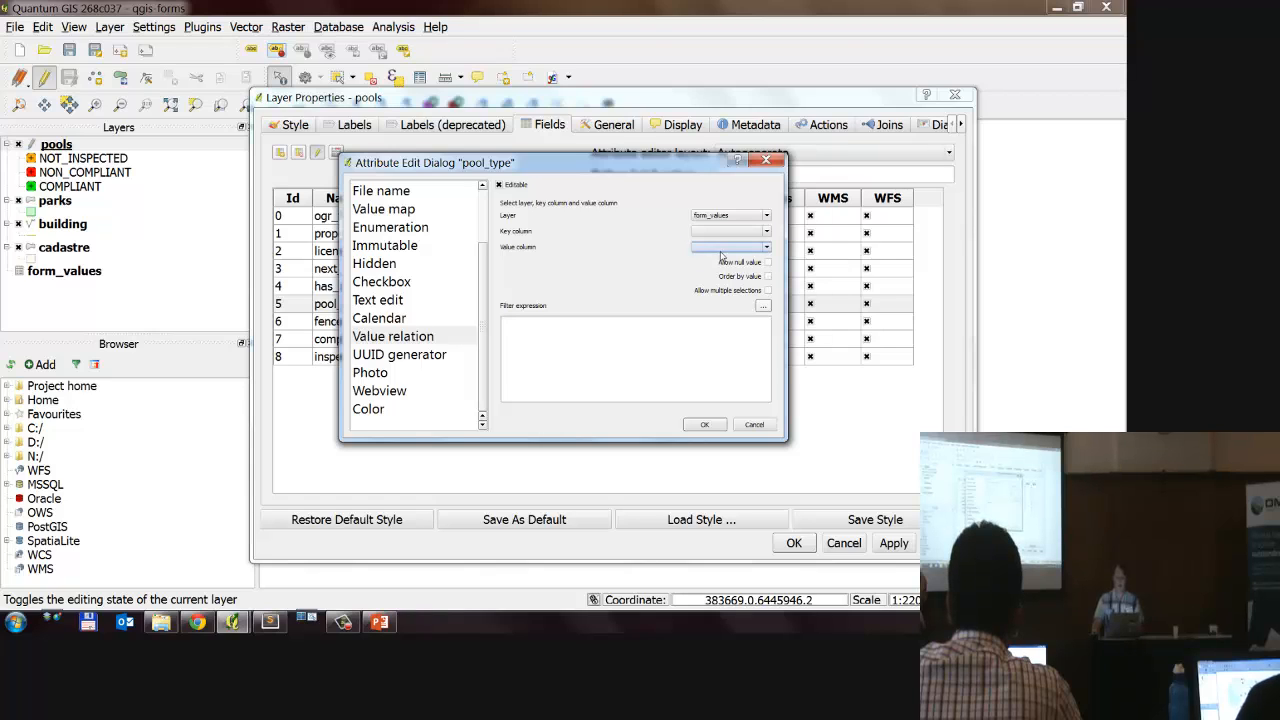
left_click(721, 247)
left_click(705, 234)
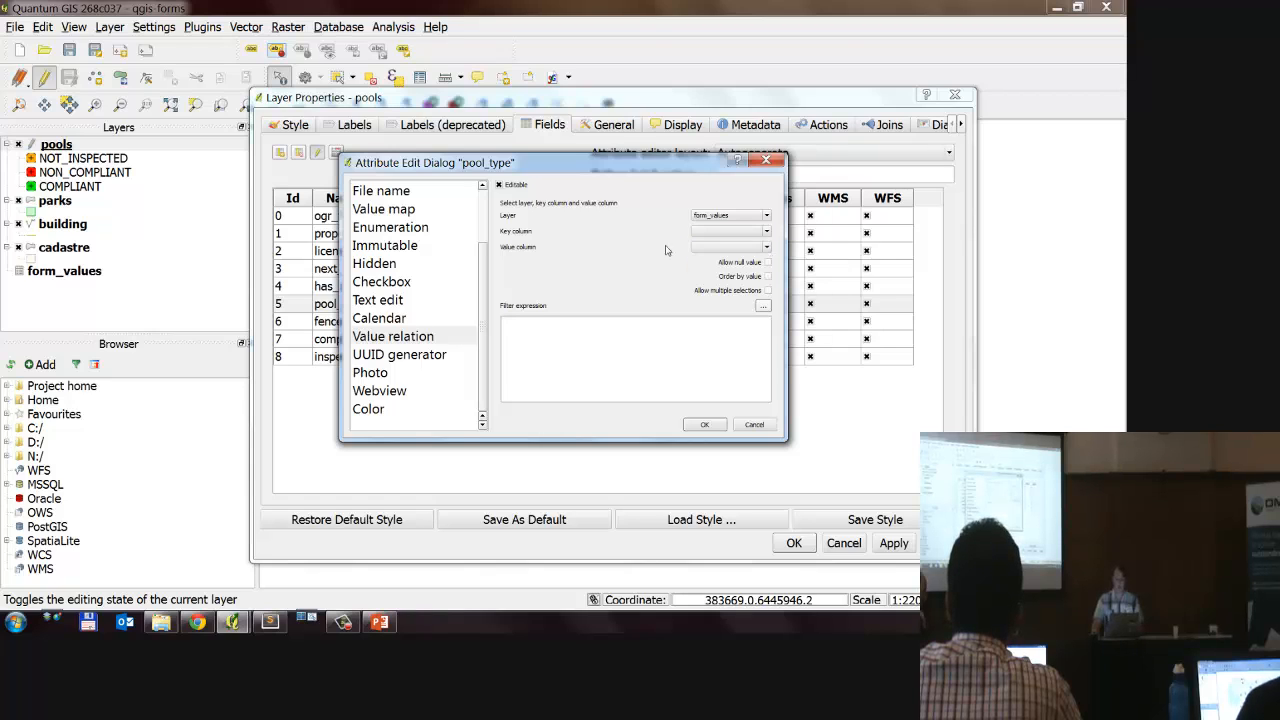
left_click(709, 234)
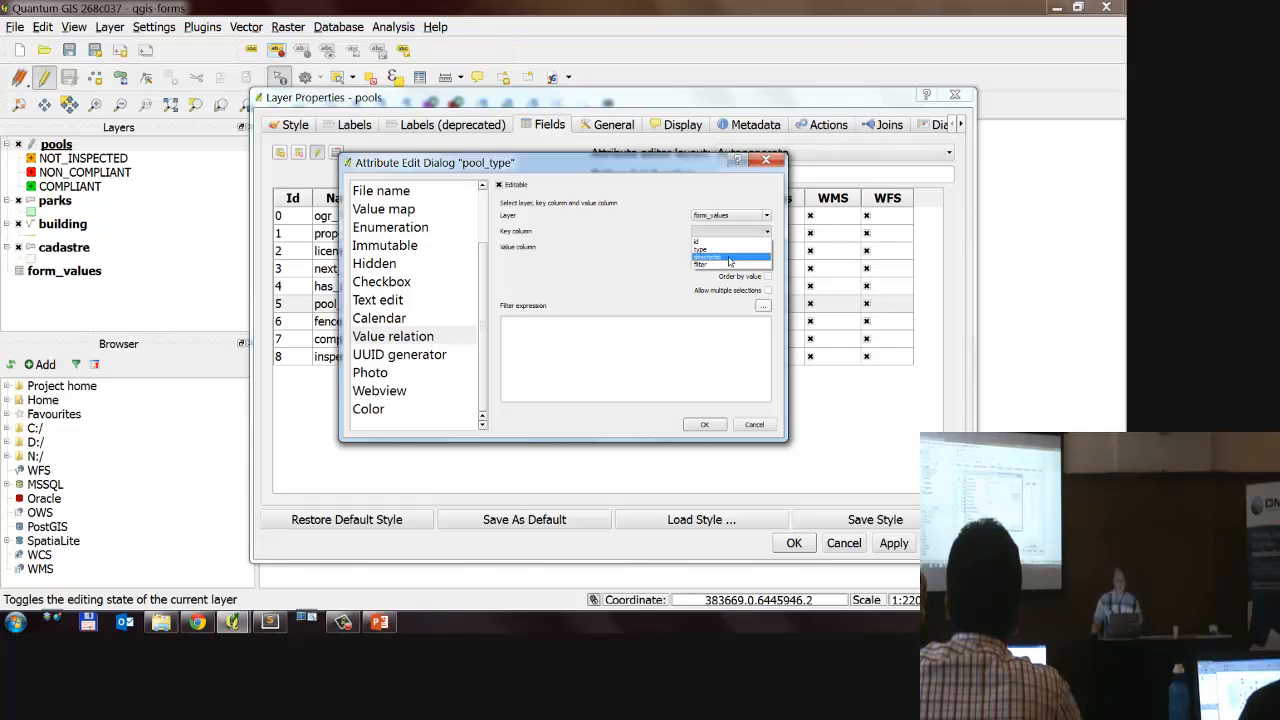
left_click(726, 259)
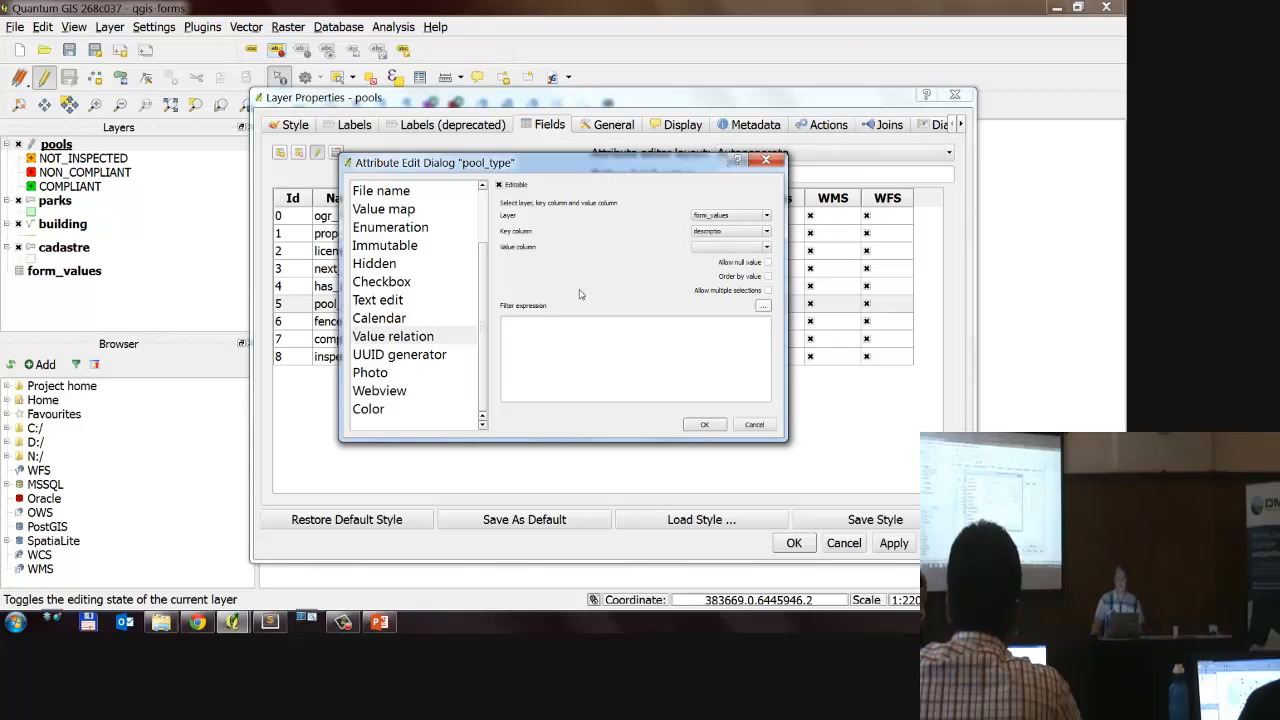
left_click(712, 248)
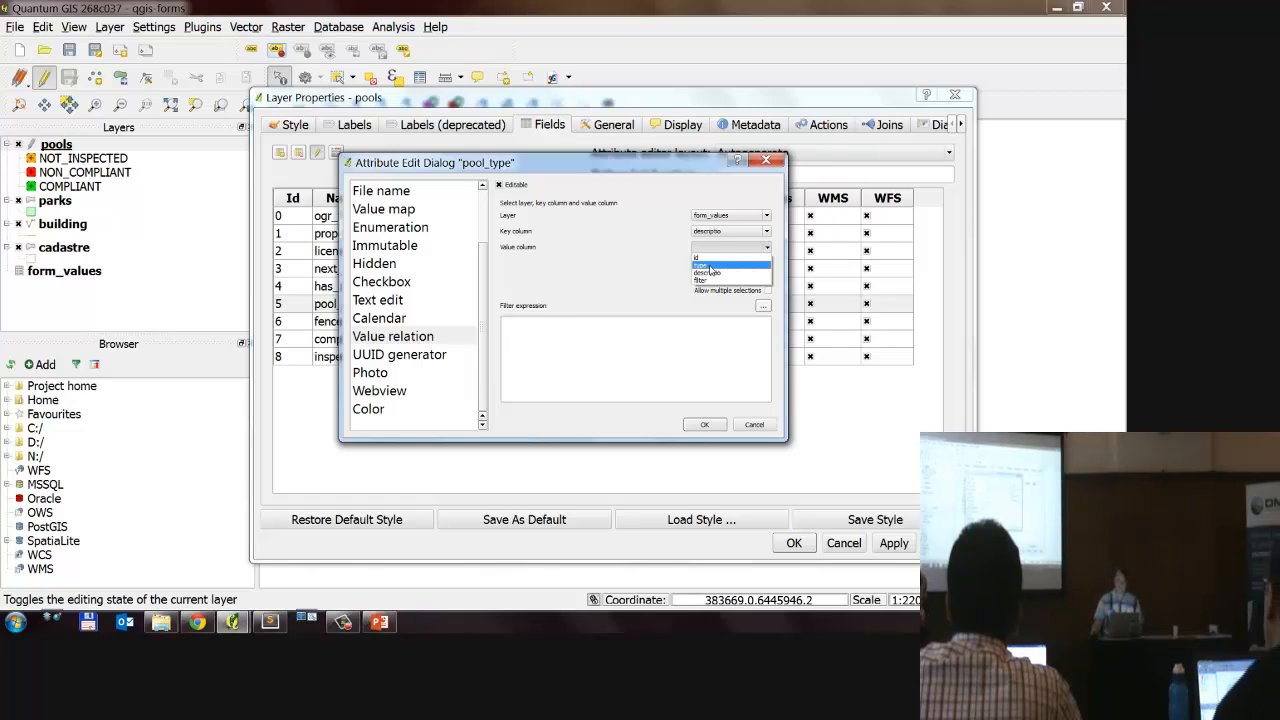
left_click(714, 267)
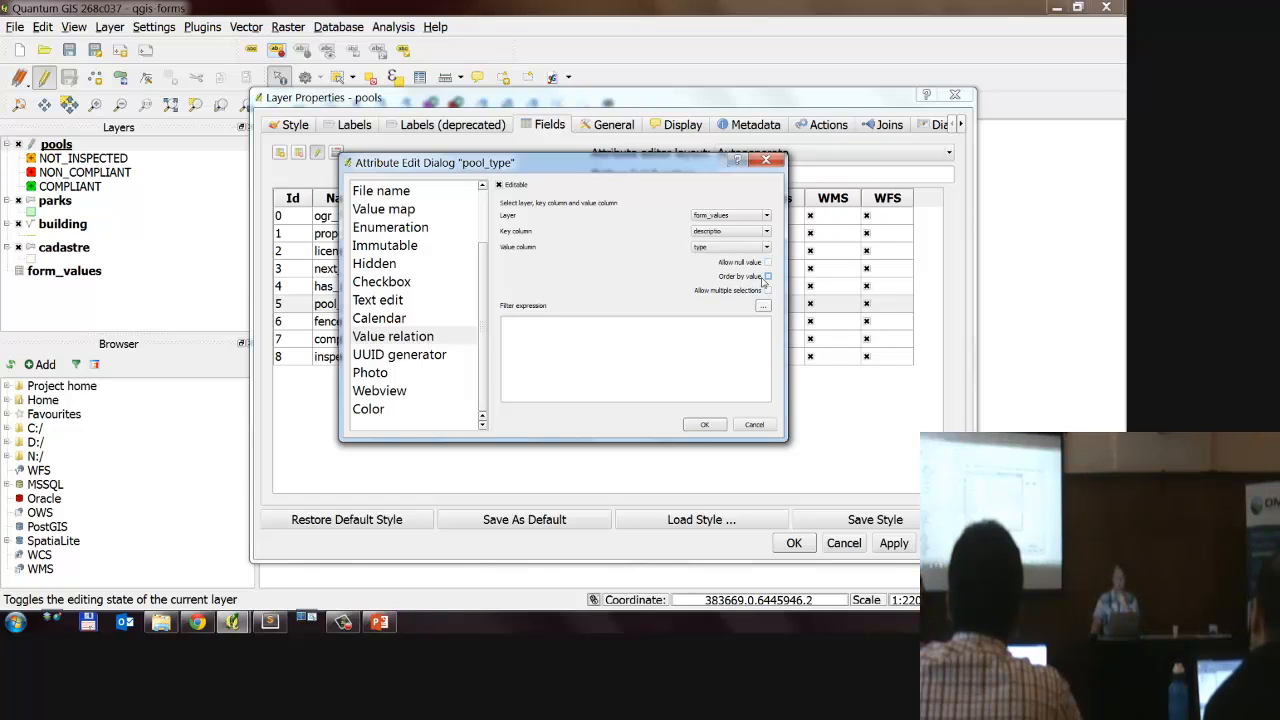
Step: Allow null values and order the entries by value in the pool_type value relation
left_click(767, 277)
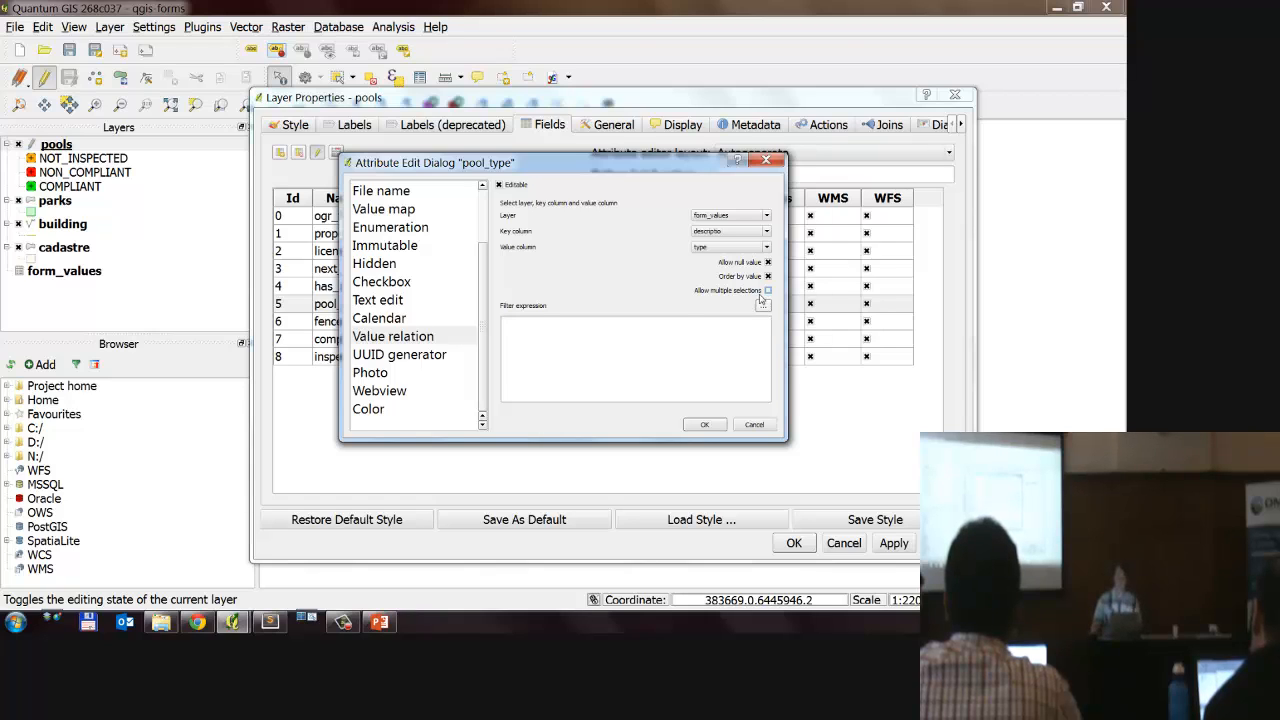
left_click(660, 340)
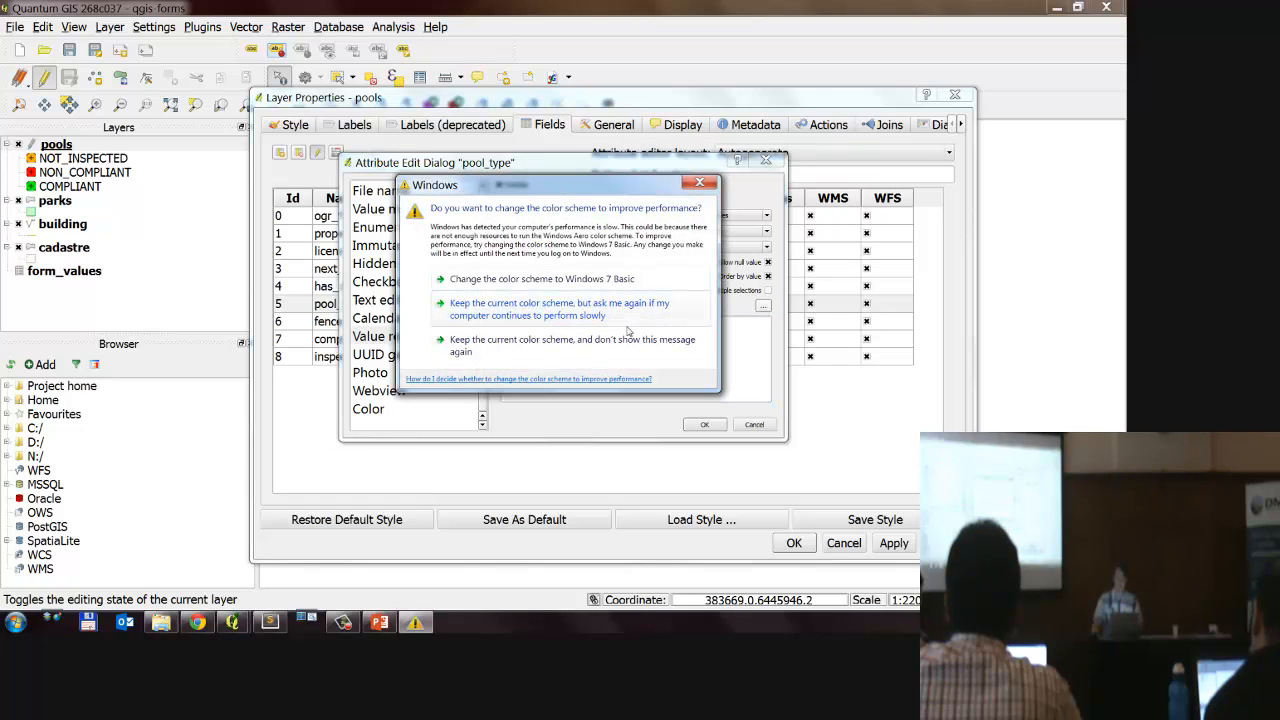
left_click(710, 185)
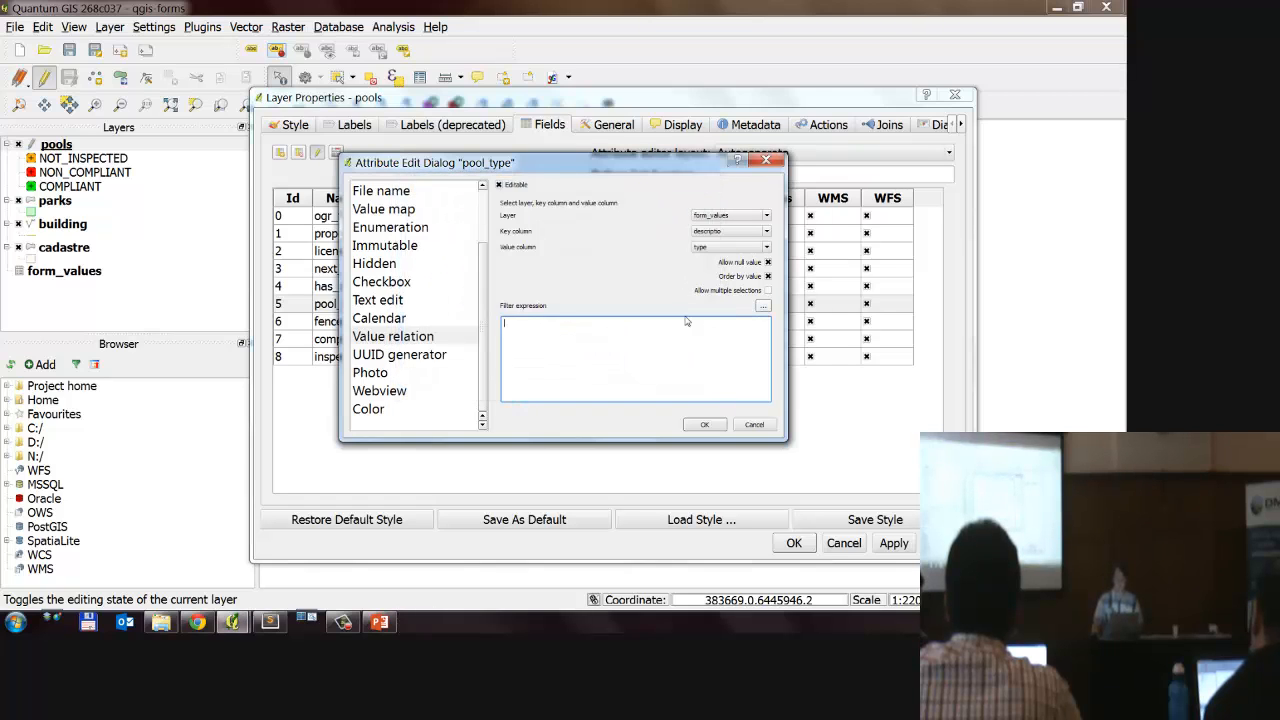
Step: Build the filter expression "filter" = 'pool_type' for the value relation from the field and its unique values
left_click(763, 306)
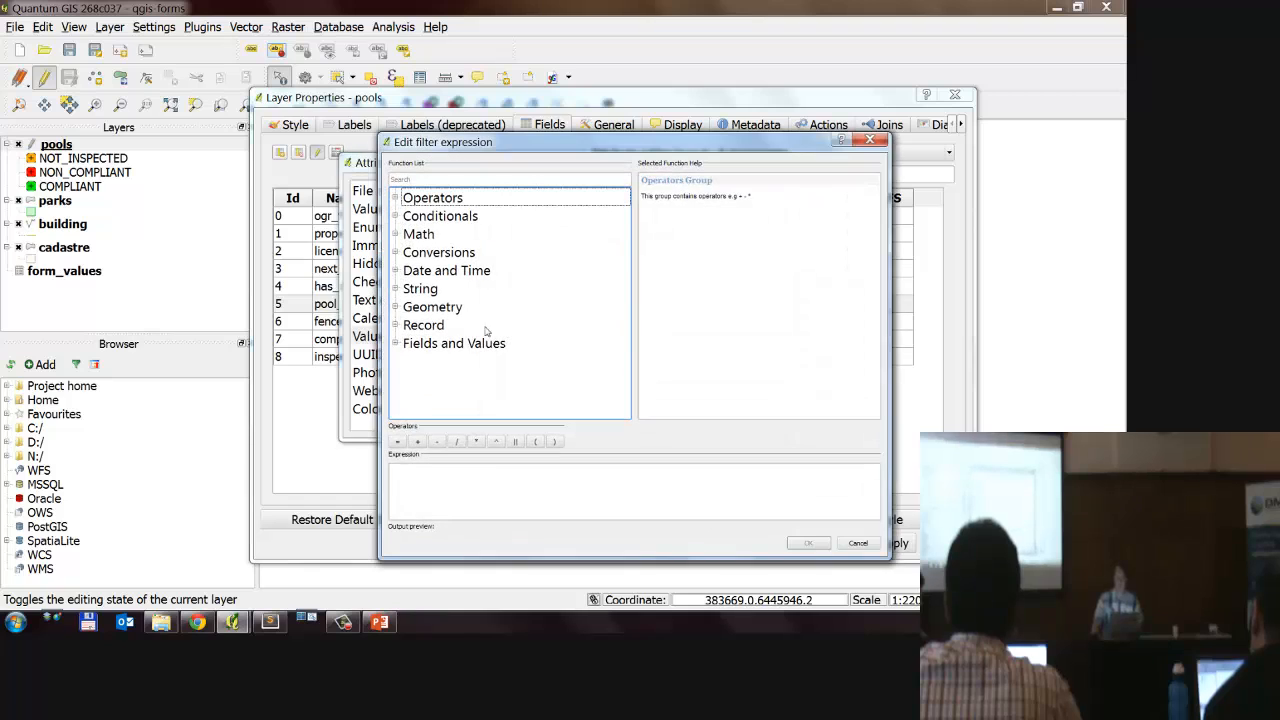
left_click(396, 344)
scroll(469, 344, "down", 1)
left_click(440, 400)
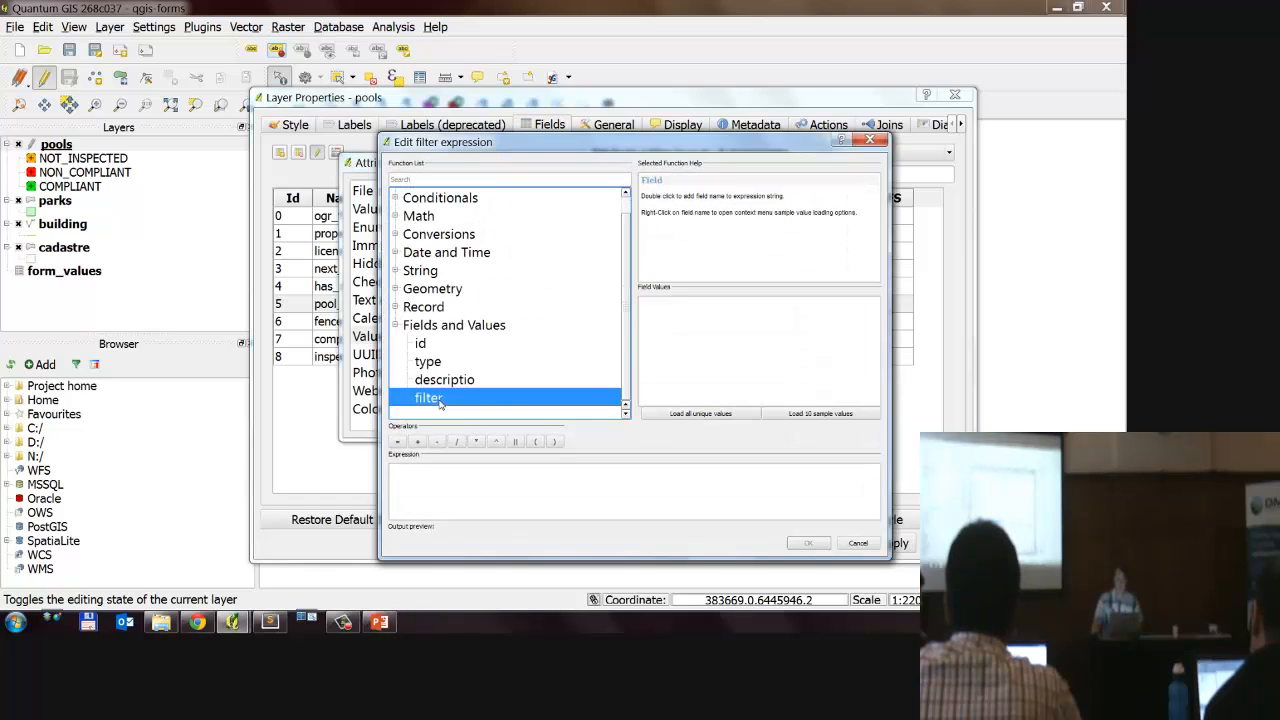
double_click(440, 398)
left_click(397, 441)
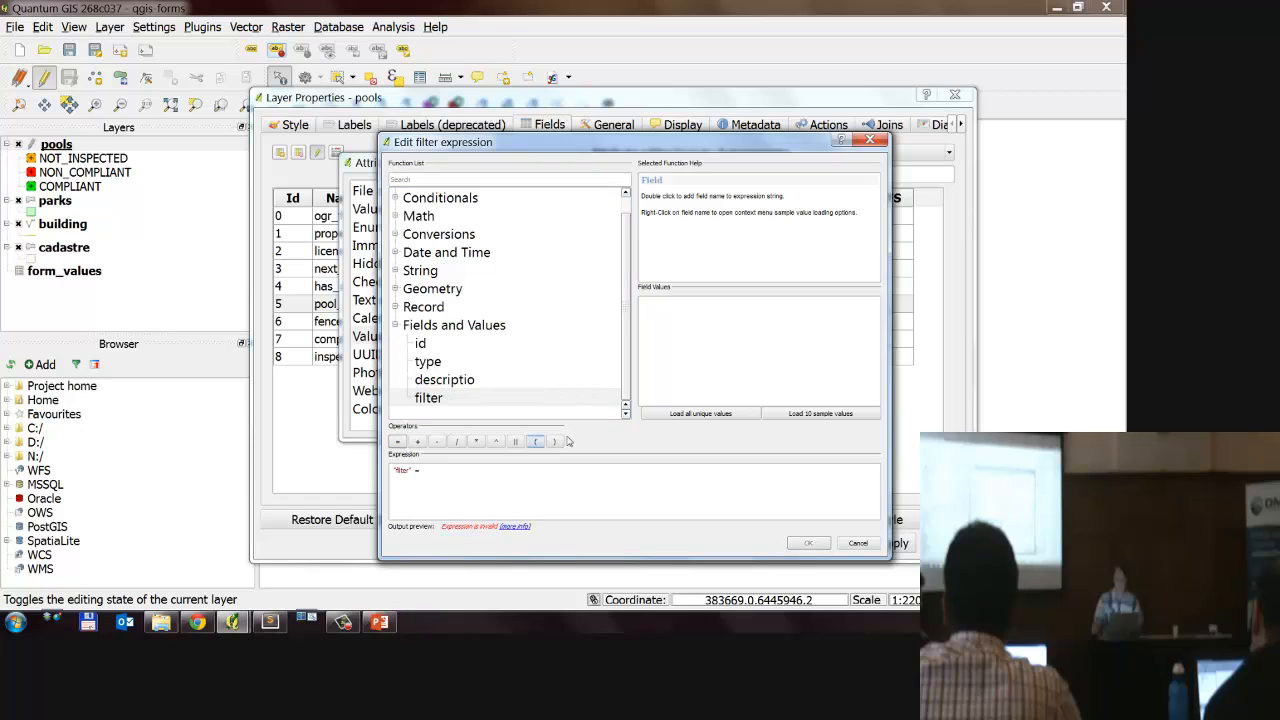
left_click(700, 413)
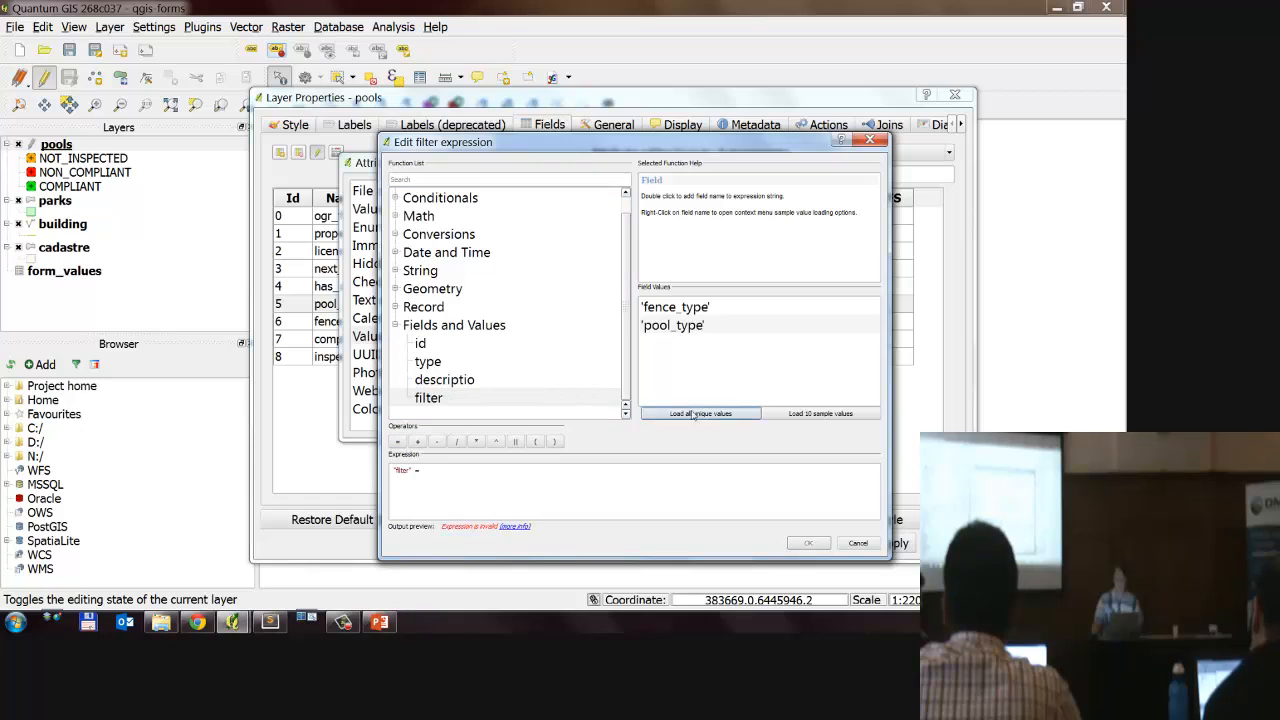
double_click(688, 326)
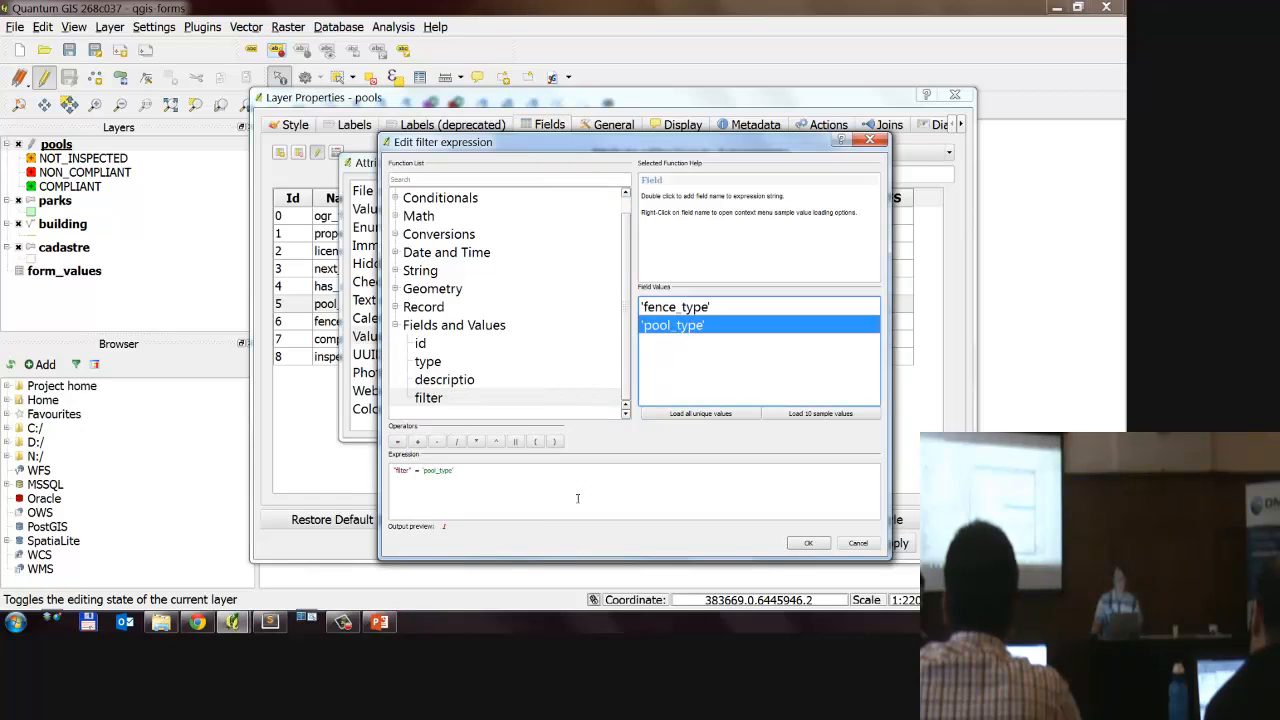
left_click(808, 543)
Step: Accept the pool_type widget settings and apply the pools layer properties
key("ctrl+a")
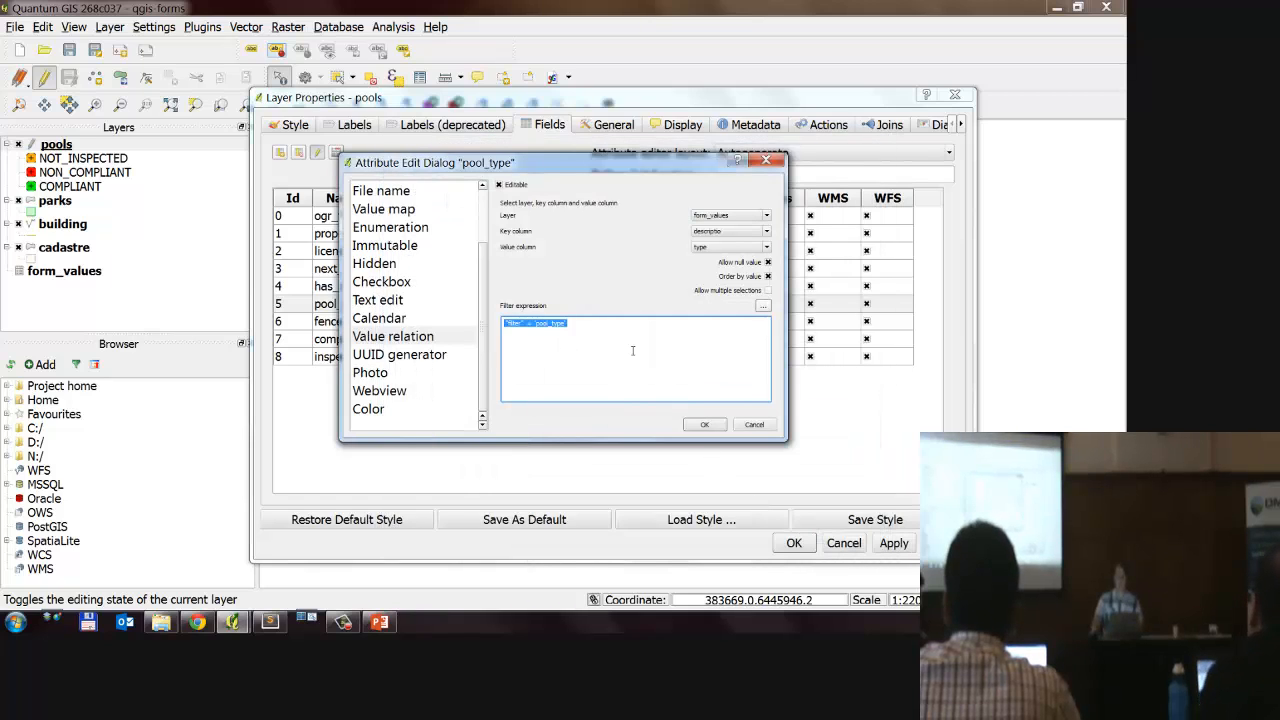
left_click_drag(625, 331, 434, 317)
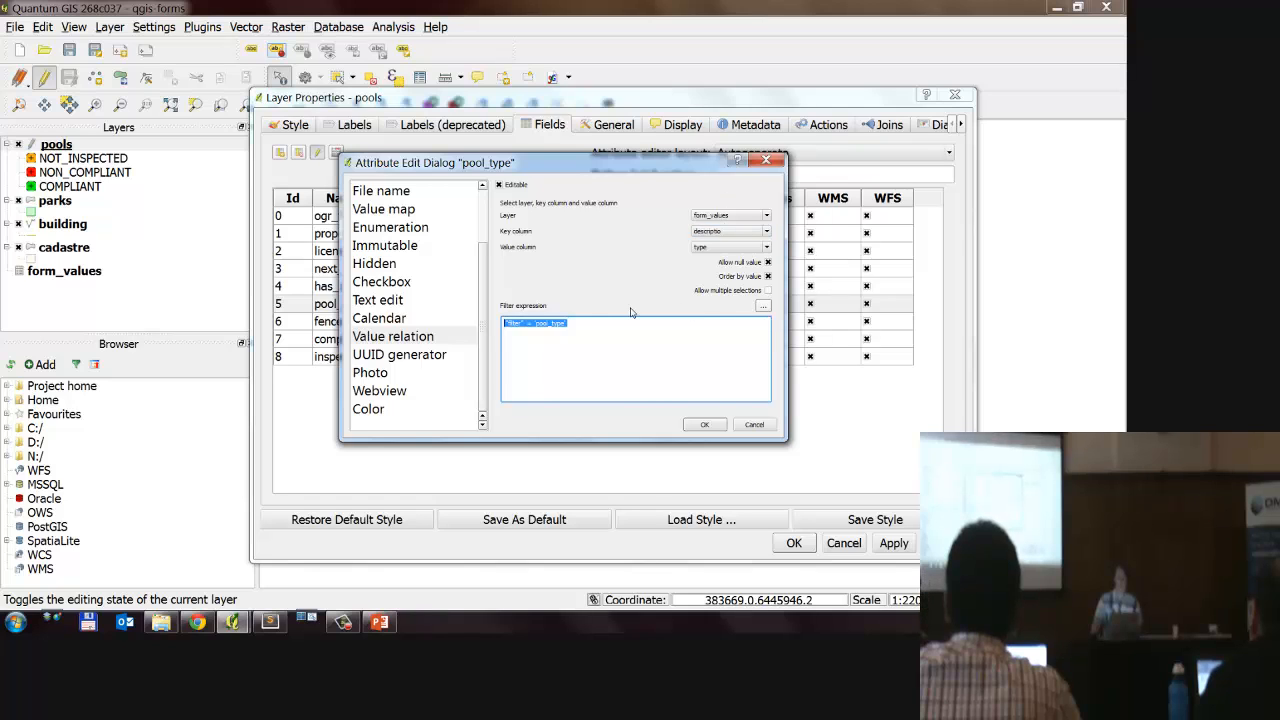
left_click(704, 424)
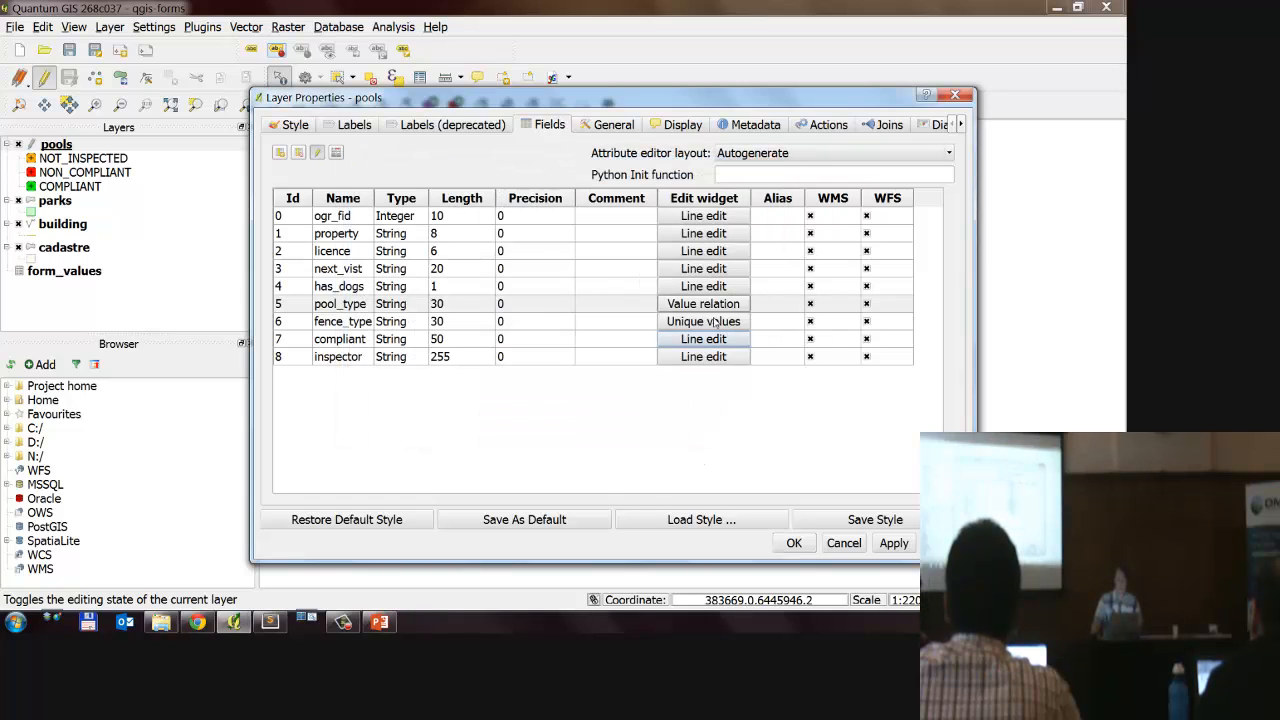
left_click(794, 544)
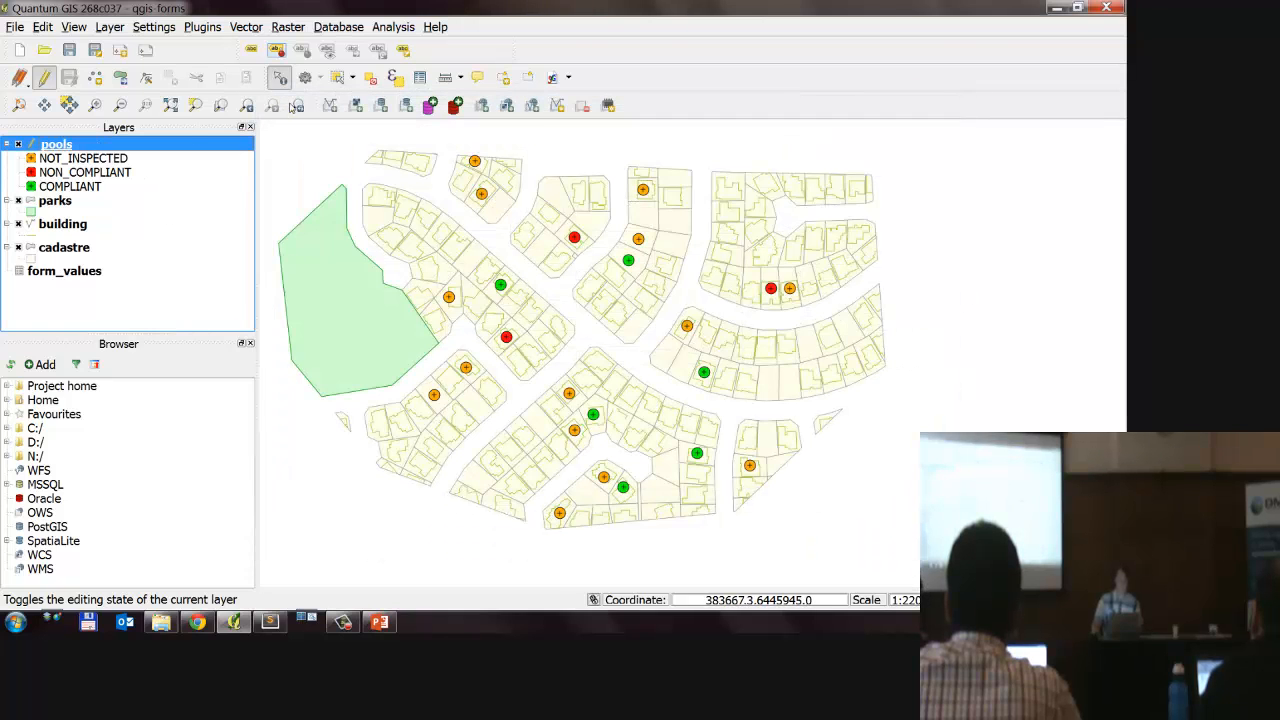
Step: Open the form of the northernmost not-inspected pool, examine the pool_type choices, and close it without changes
left_click(478, 164)
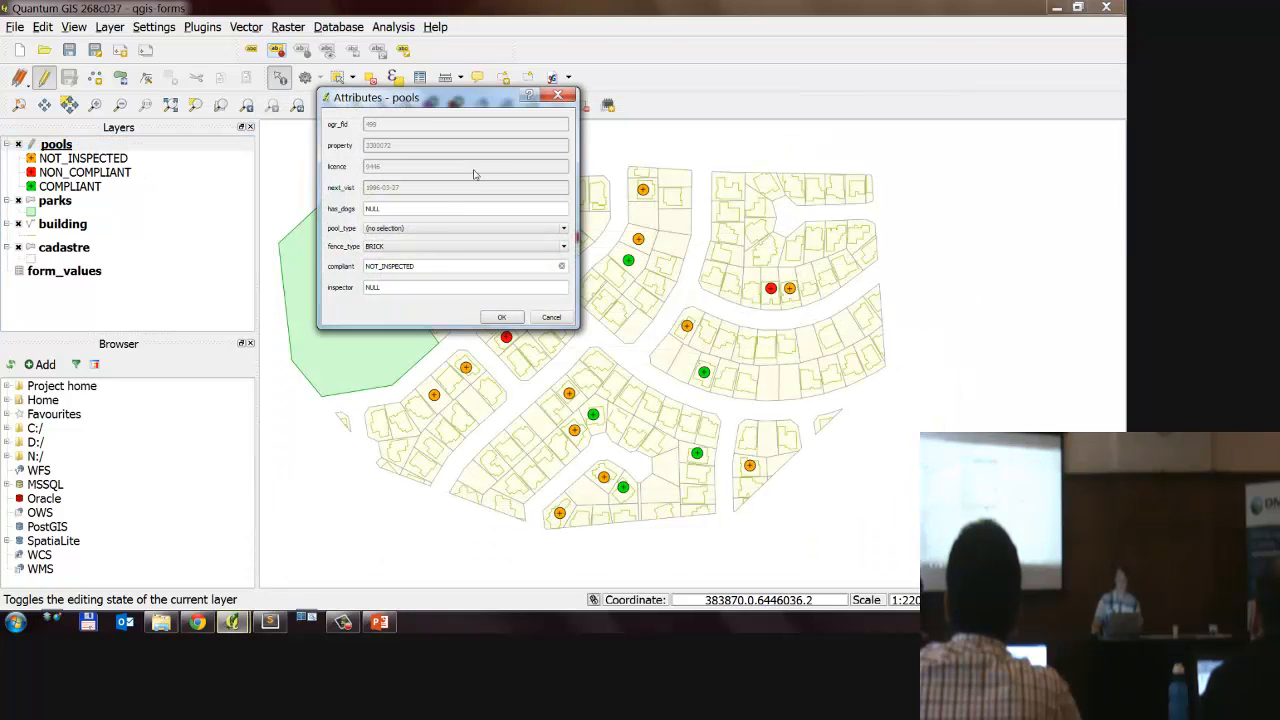
left_click(433, 229)
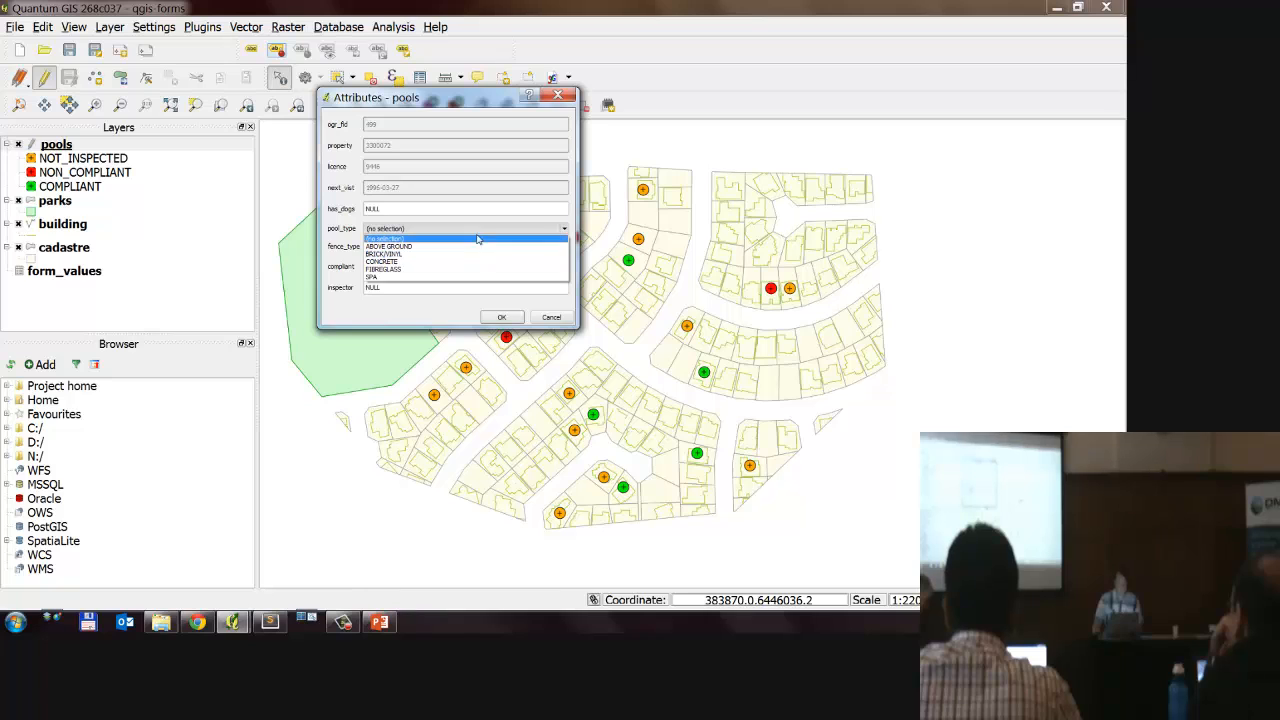
left_click(470, 228)
key("Escape")
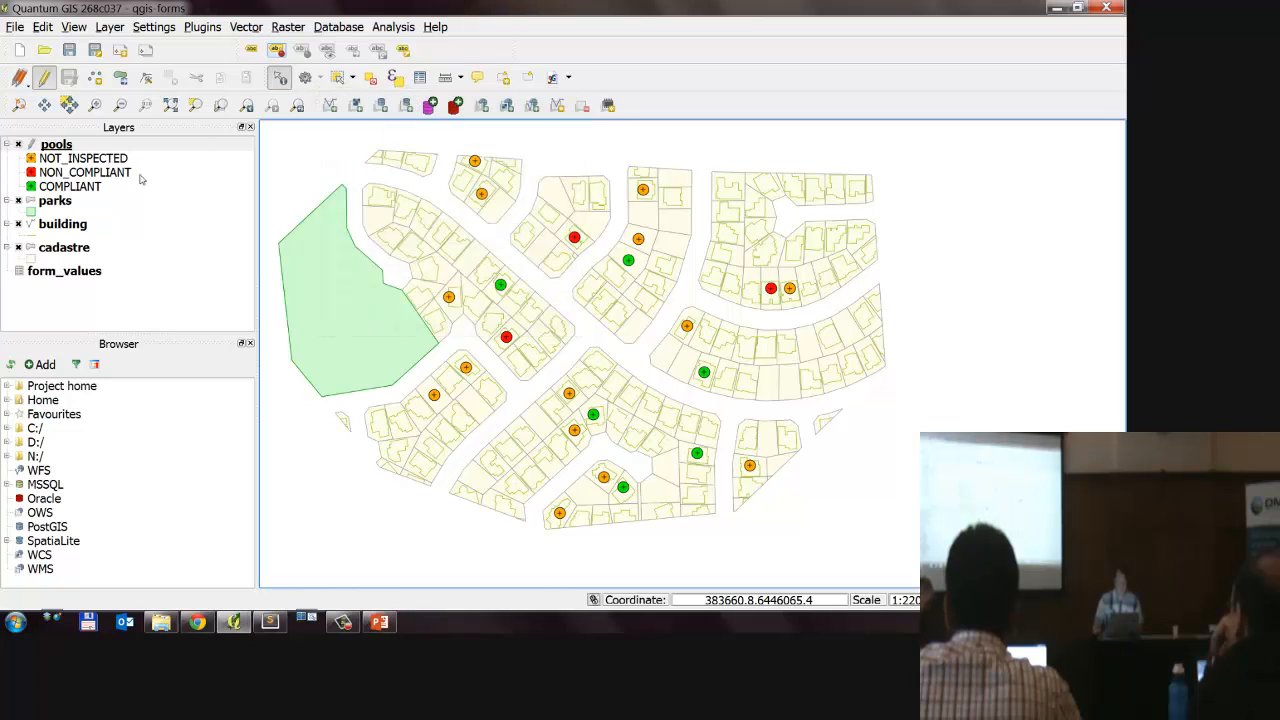
Step: Open the attribute table of pools and enlarge the next_vist and pool_type columns and the first row
right_click(88, 148)
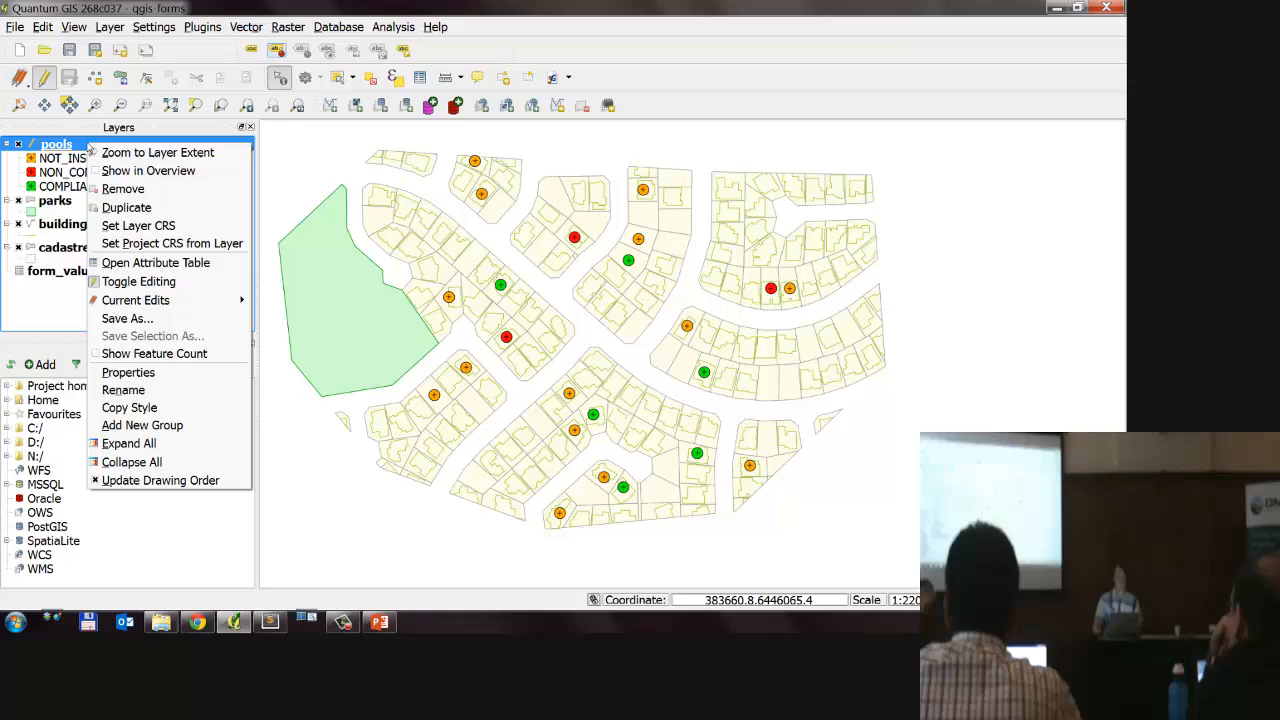
left_click(150, 262)
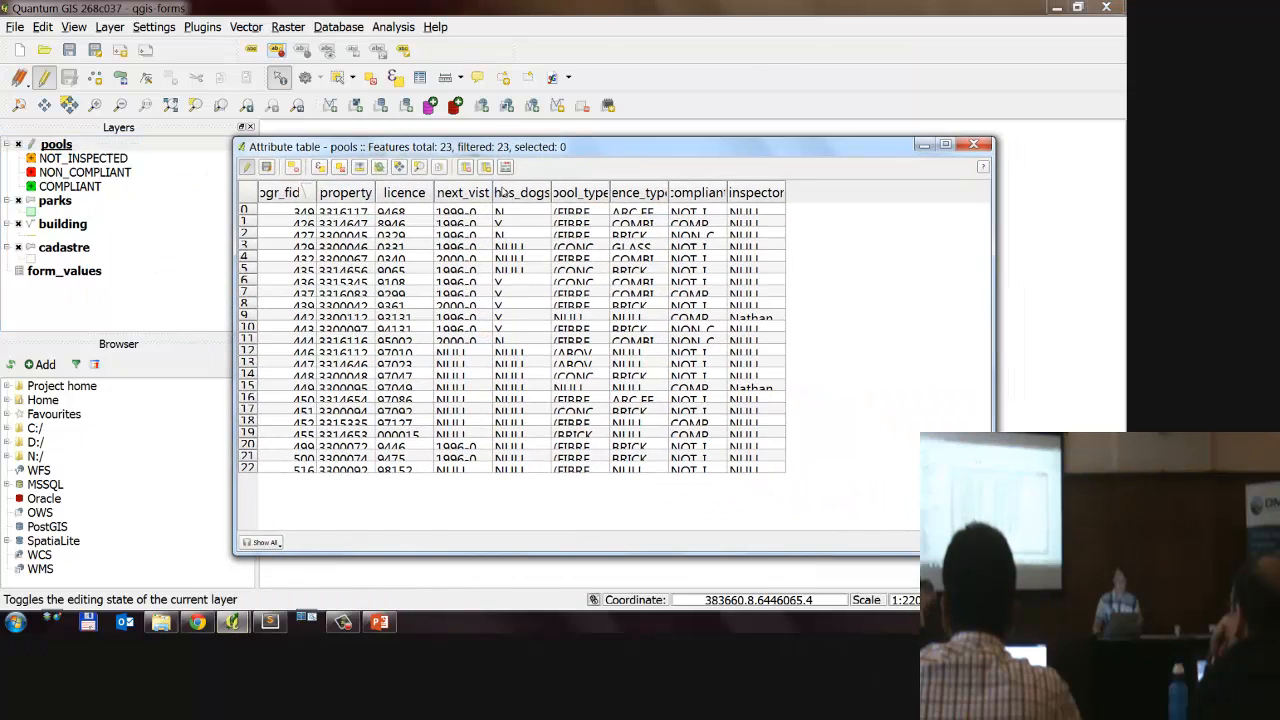
left_click_drag(493, 191, 530, 191)
left_click_drag(434, 191, 412, 191)
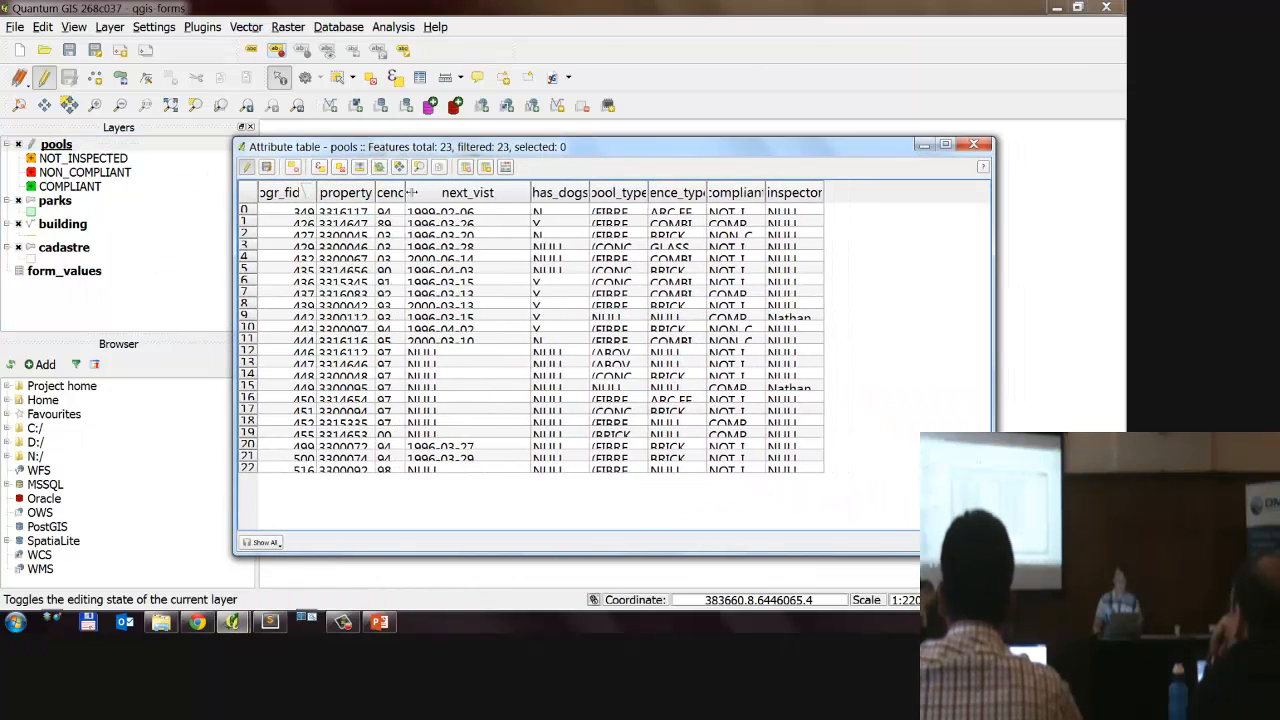
left_click_drag(513, 191, 536, 192)
left_click_drag(247, 217, 558, 230)
double_click(656, 191)
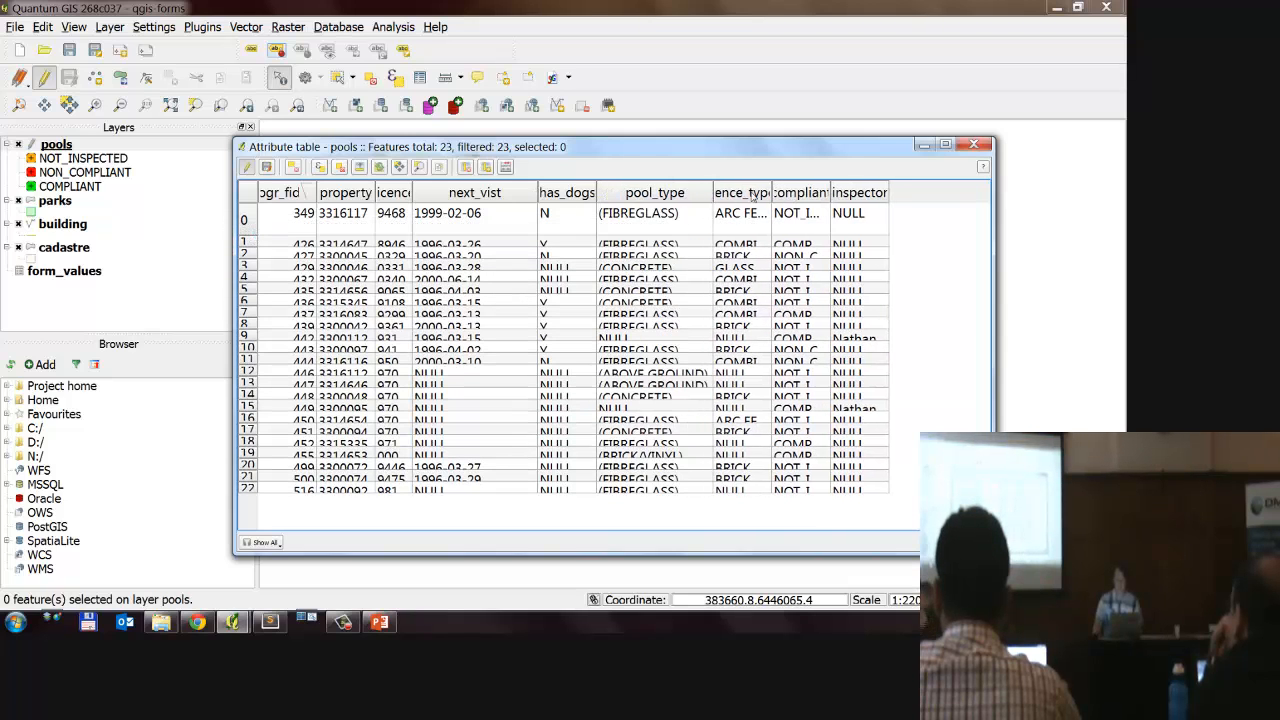
Step: Sort the pools table by compliant and widen the fence_type and compliant columns to make their values readable
left_click(778, 194)
left_click_drag(771, 192, 806, 192)
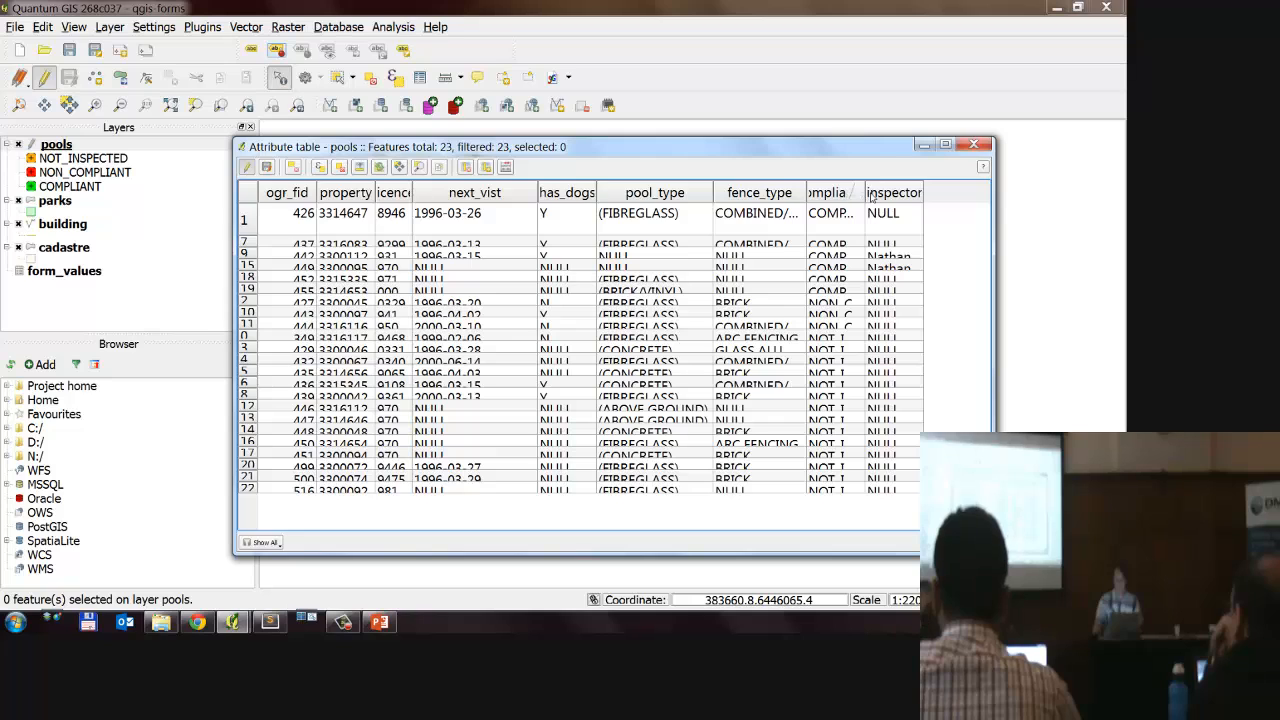
double_click(860, 192)
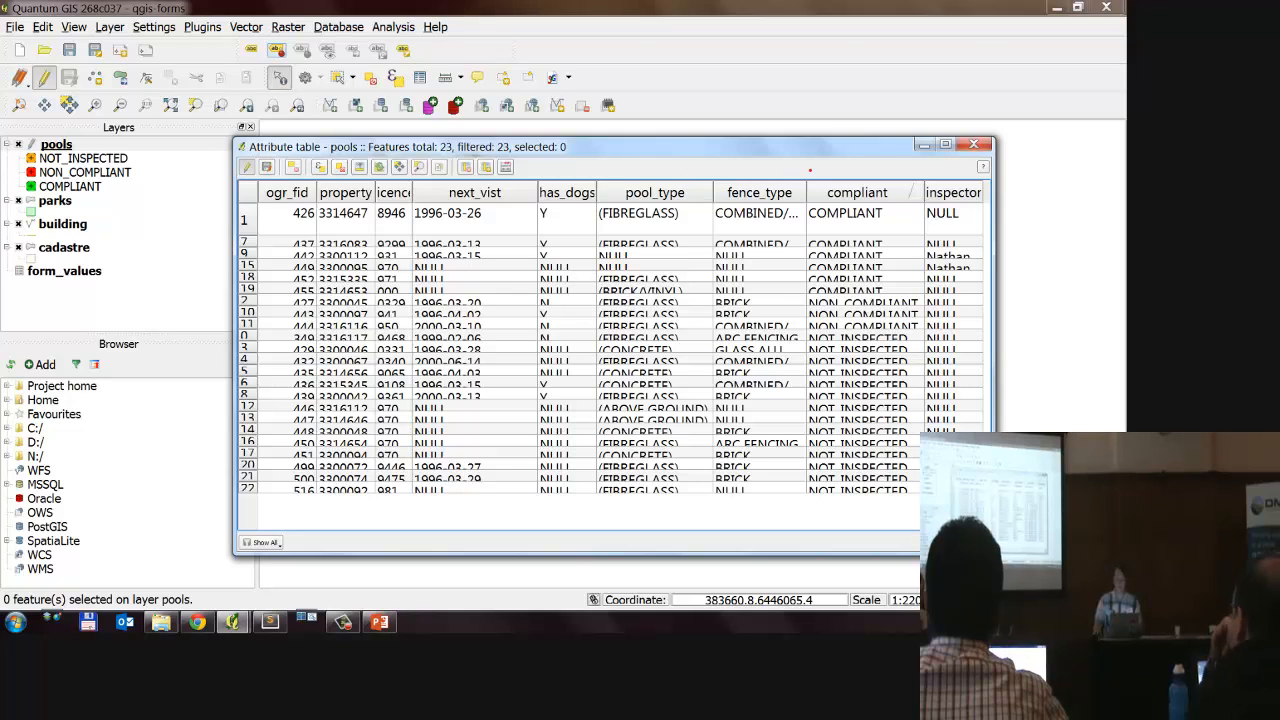
mouse_move(810, 168)
left_mouse_down()
mouse_move(625, 172)
mouse_move(690, 183)
left_mouse_up()
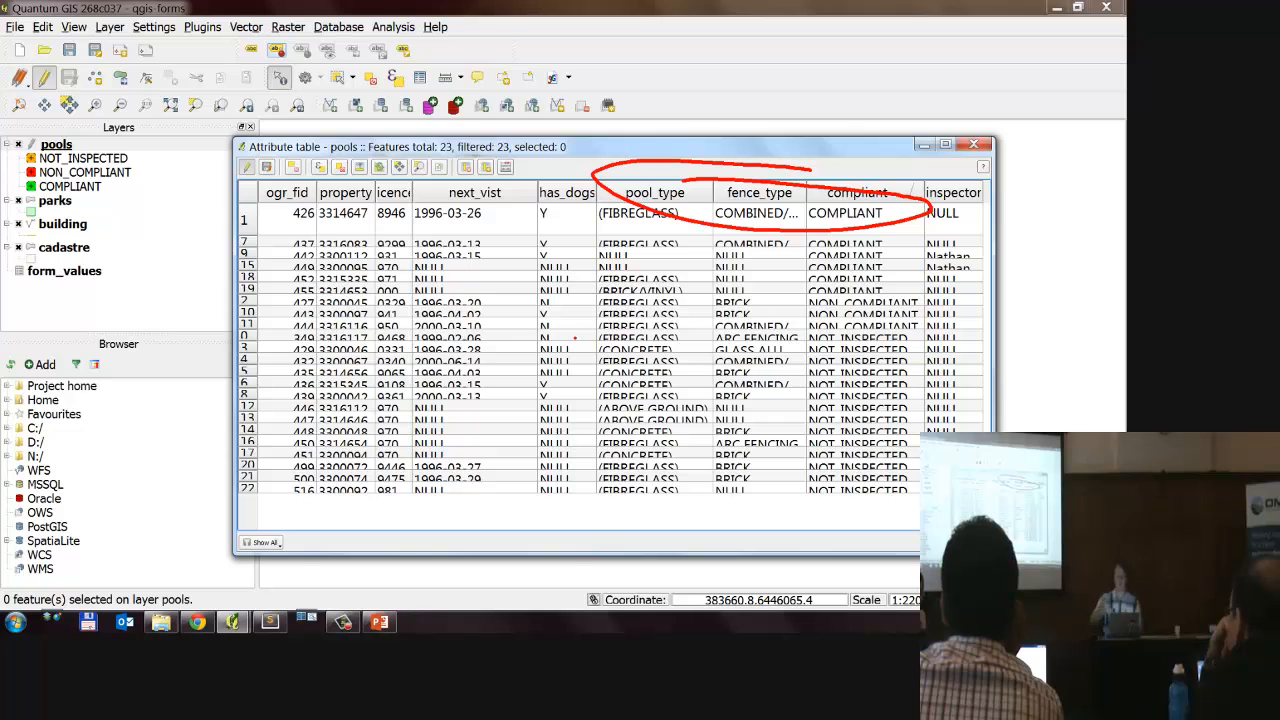
key("Escape")
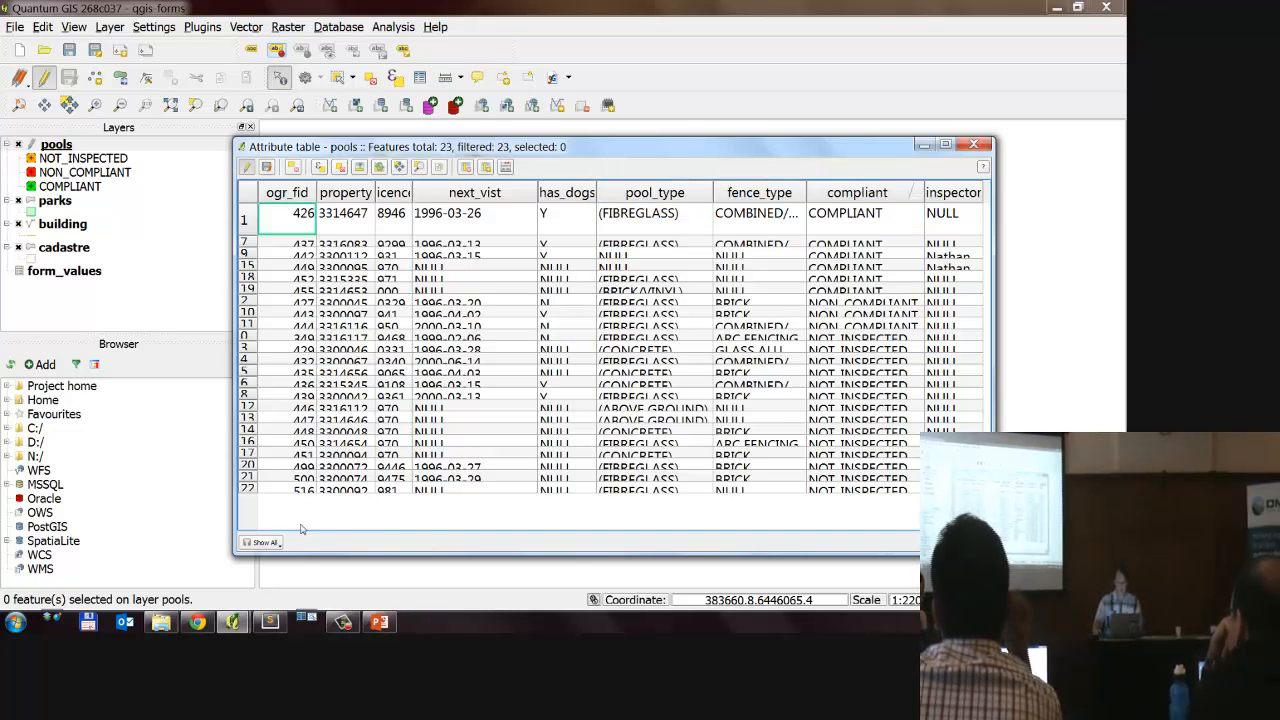
Step: Enlarge the pools attribute table, the inspector column and the second row, examine the inspector values, and close the table
left_click_drag(996, 320, 1046, 320)
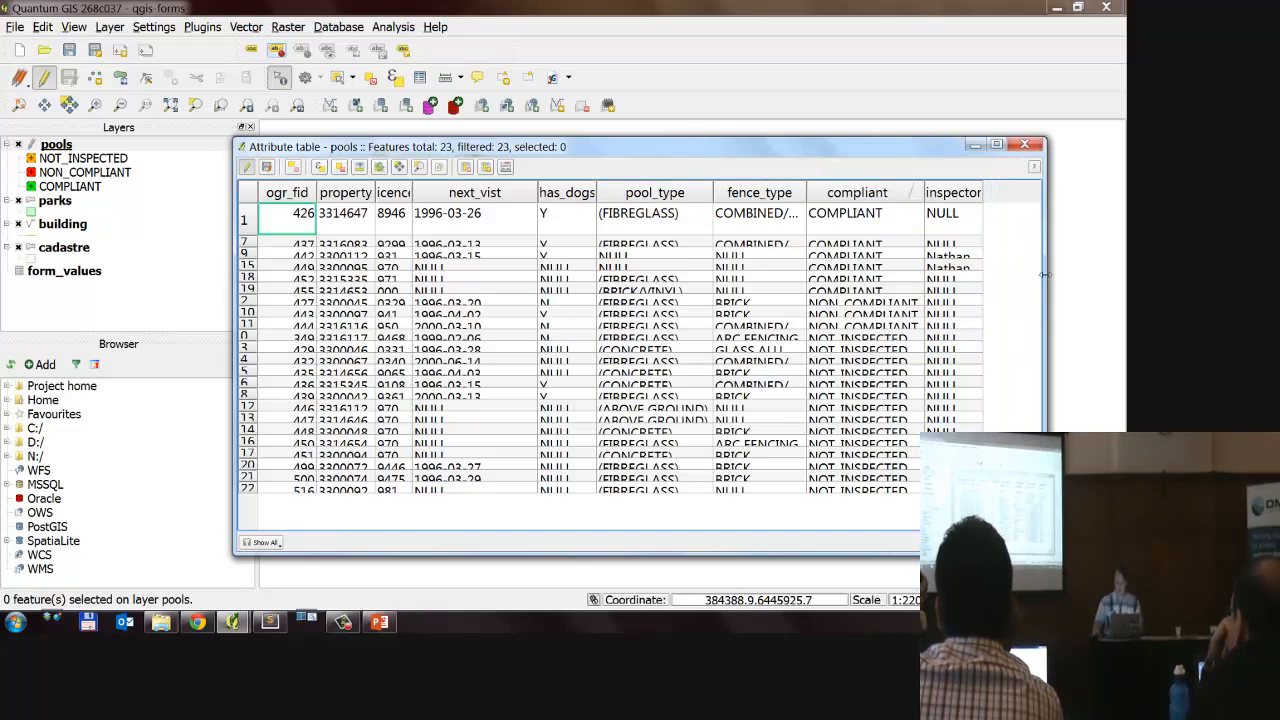
left_click_drag(985, 189, 997, 189)
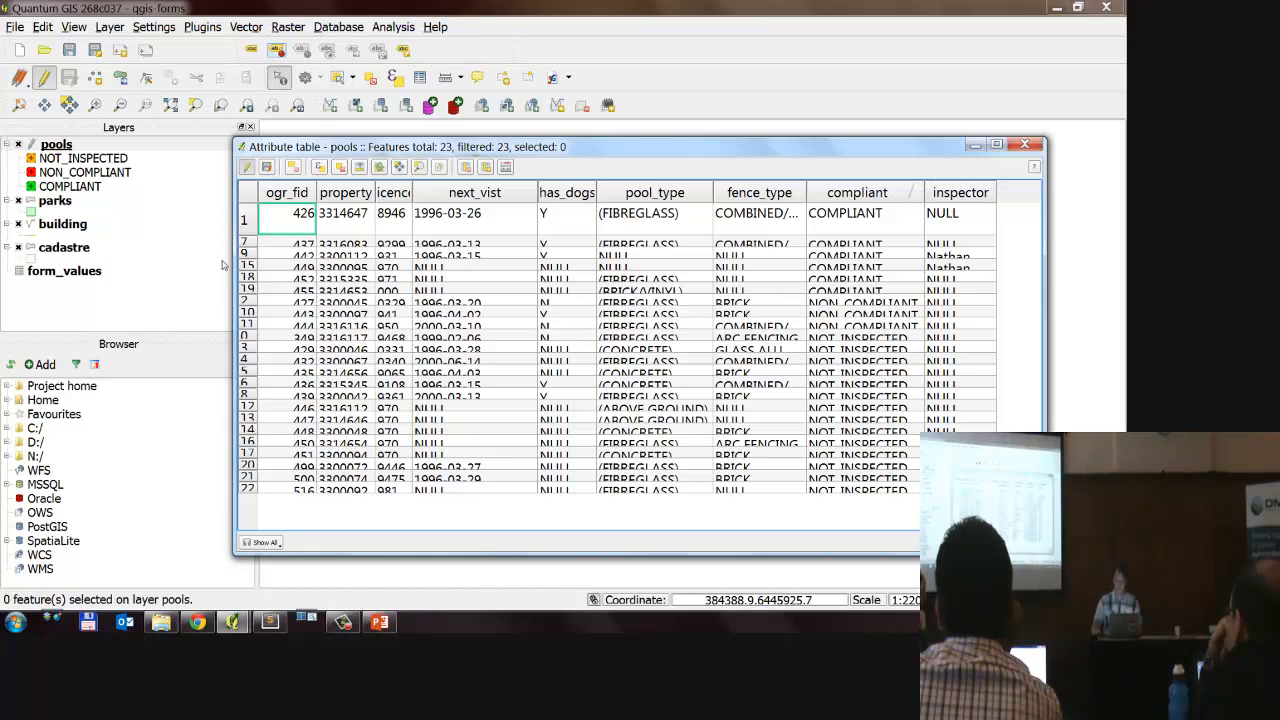
double_click(249, 250)
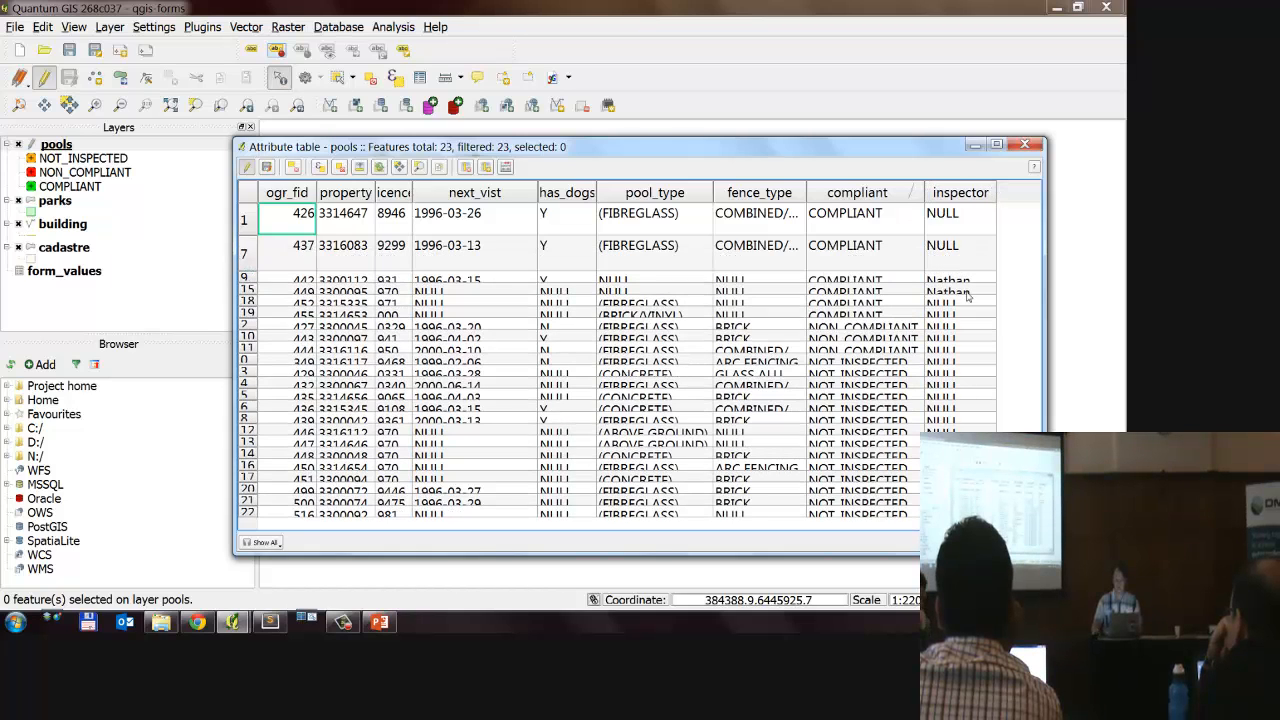
left_click(968, 230)
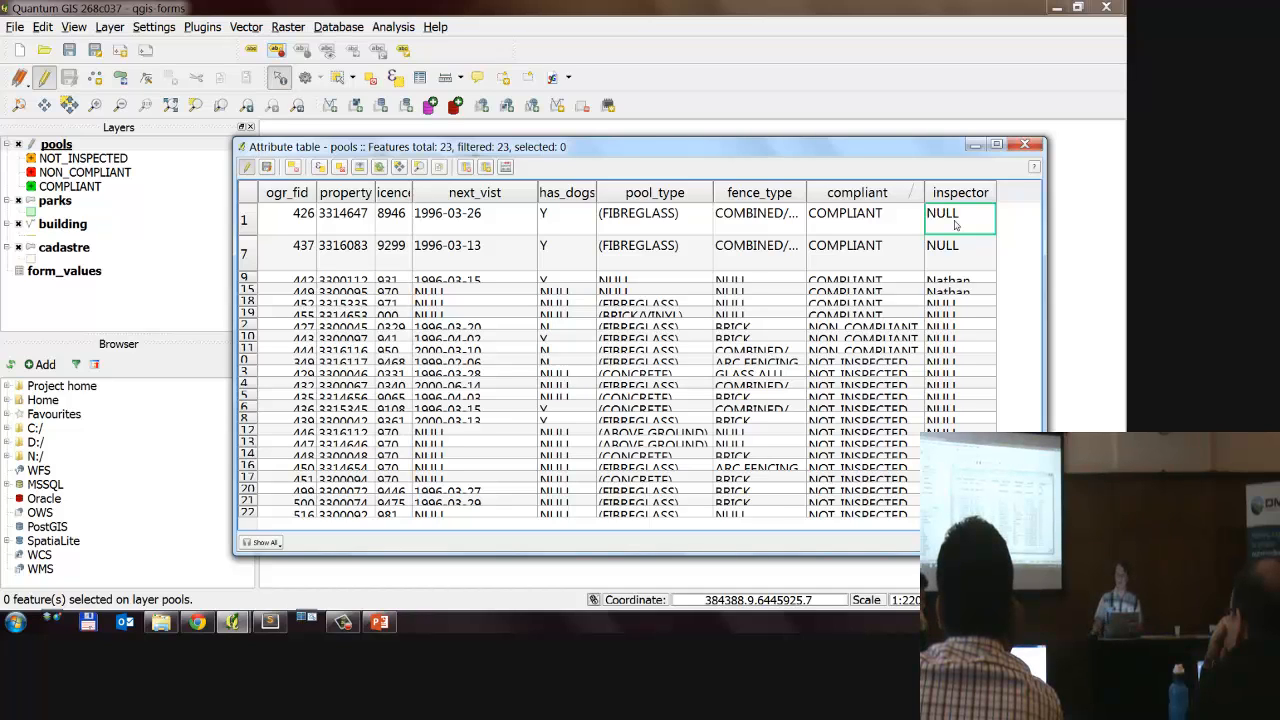
key("Escape")
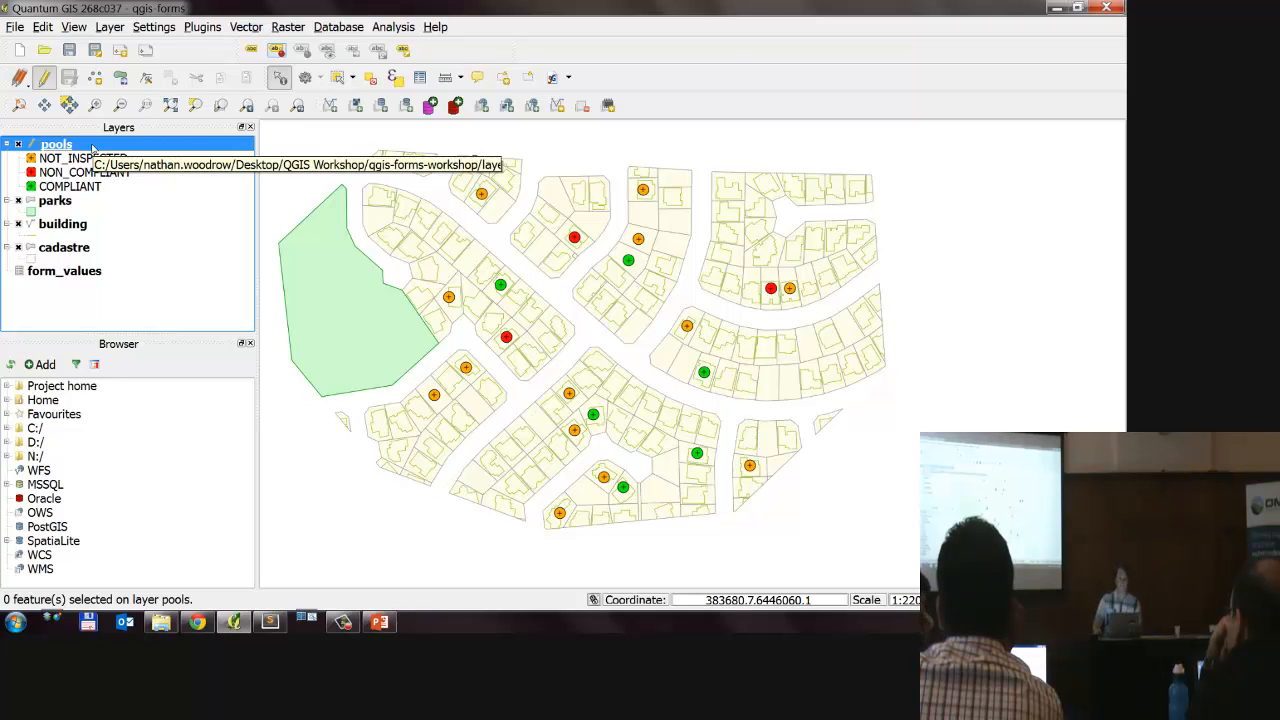
Step: Open the properties of the pools layer, set the attribute editor layout to Provide ui-file, and narrow the Comment column
double_click(56, 145)
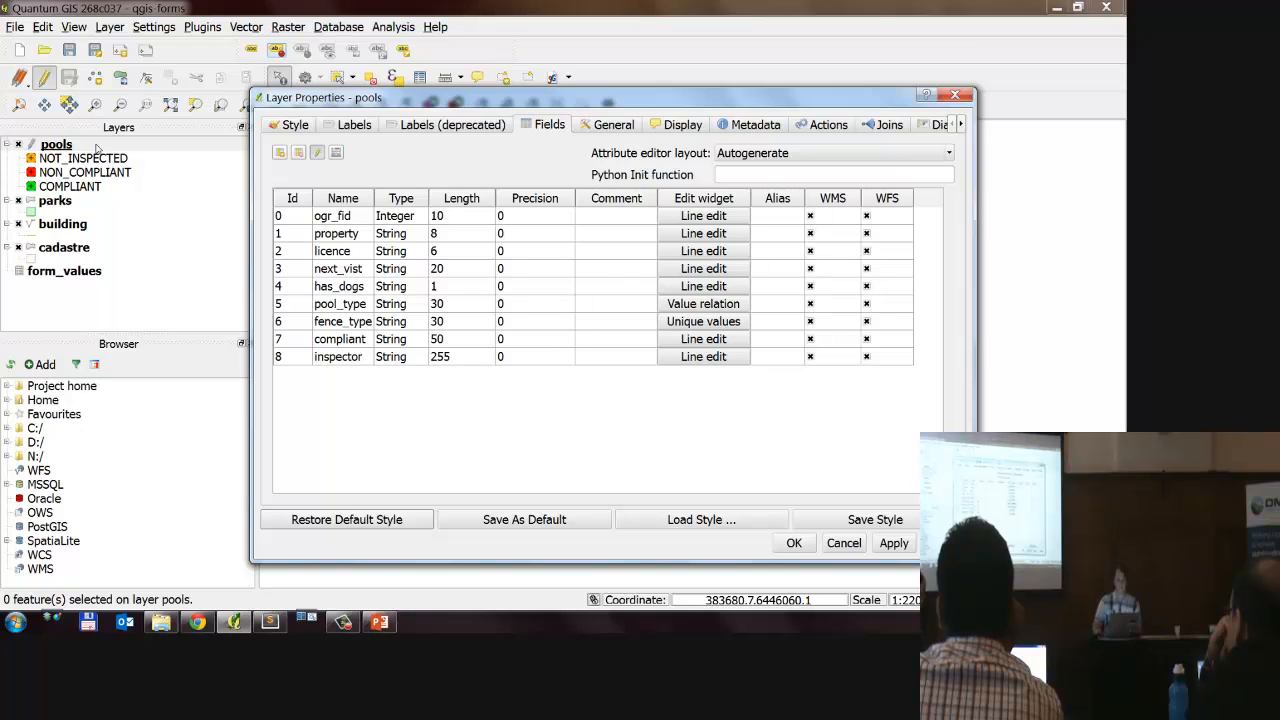
left_click(765, 153)
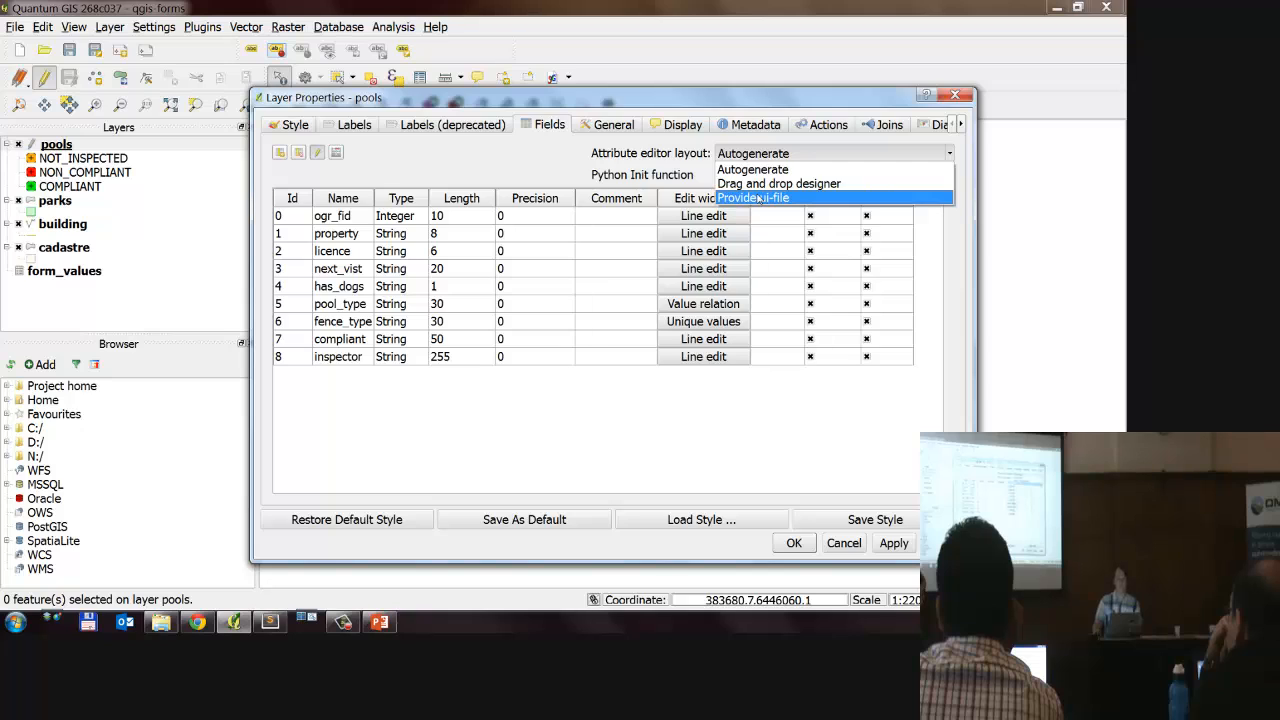
left_click(758, 198)
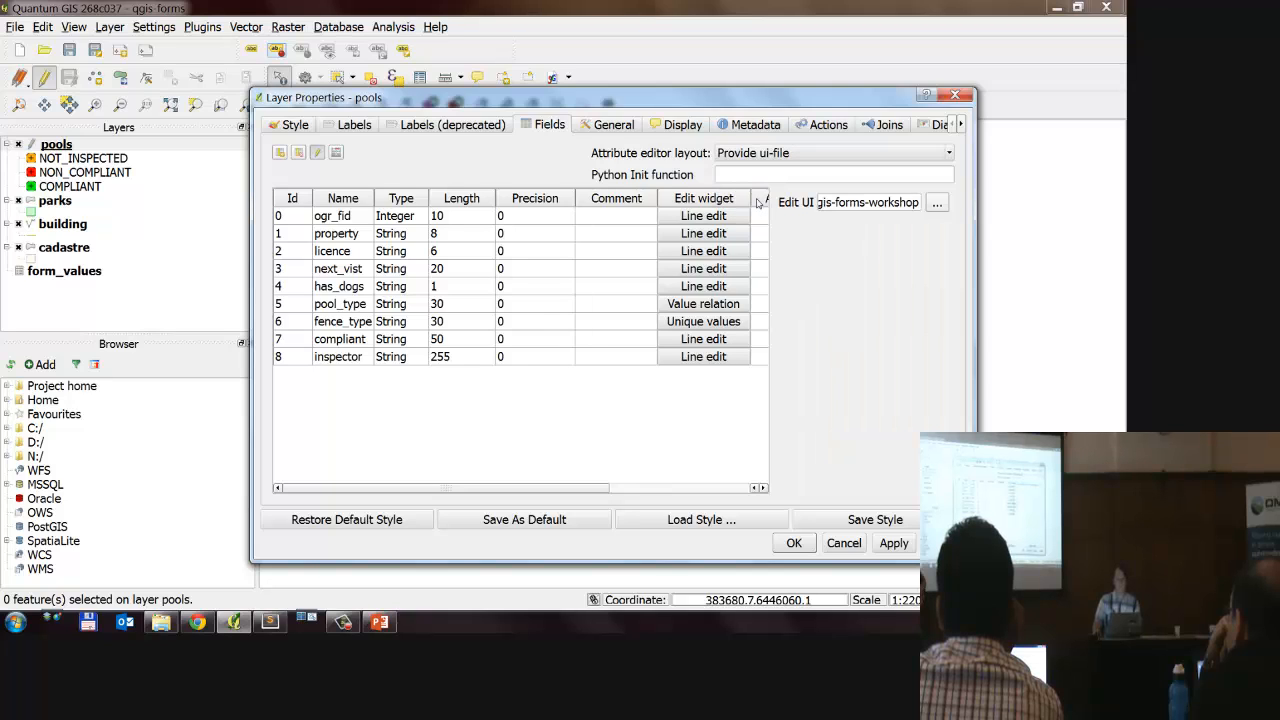
left_click_drag(658, 198, 610, 198)
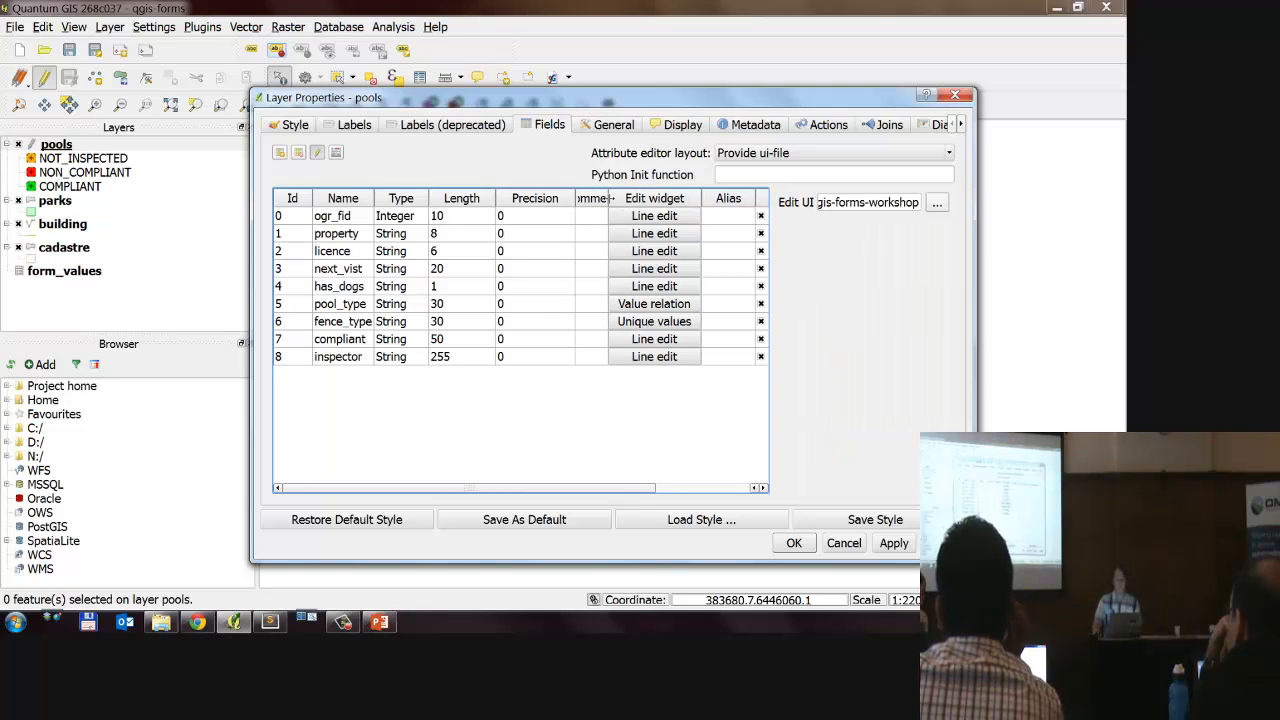
Step: Check the Edit UI path of the pools layer and accept the layer properties
left_click(880, 203)
left_click_drag(906, 203, 842, 203)
left_click(841, 203)
left_click(884, 203)
left_click(861, 203)
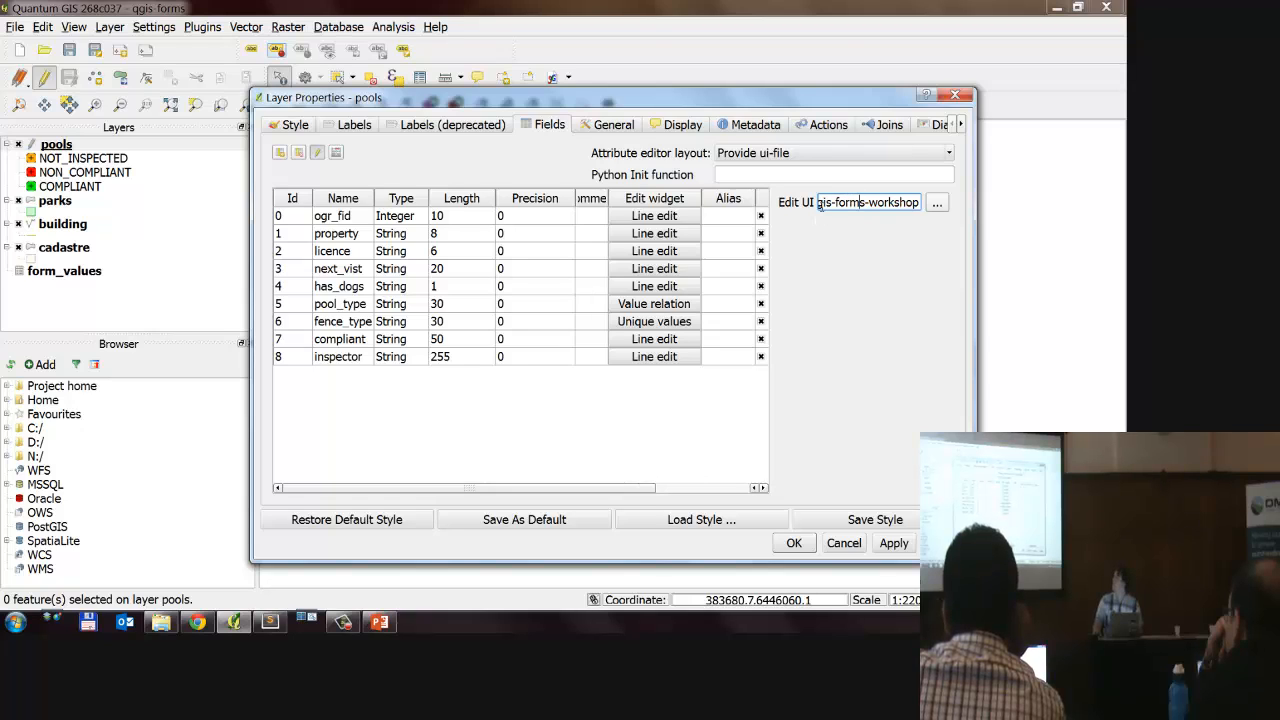
left_click(893, 543)
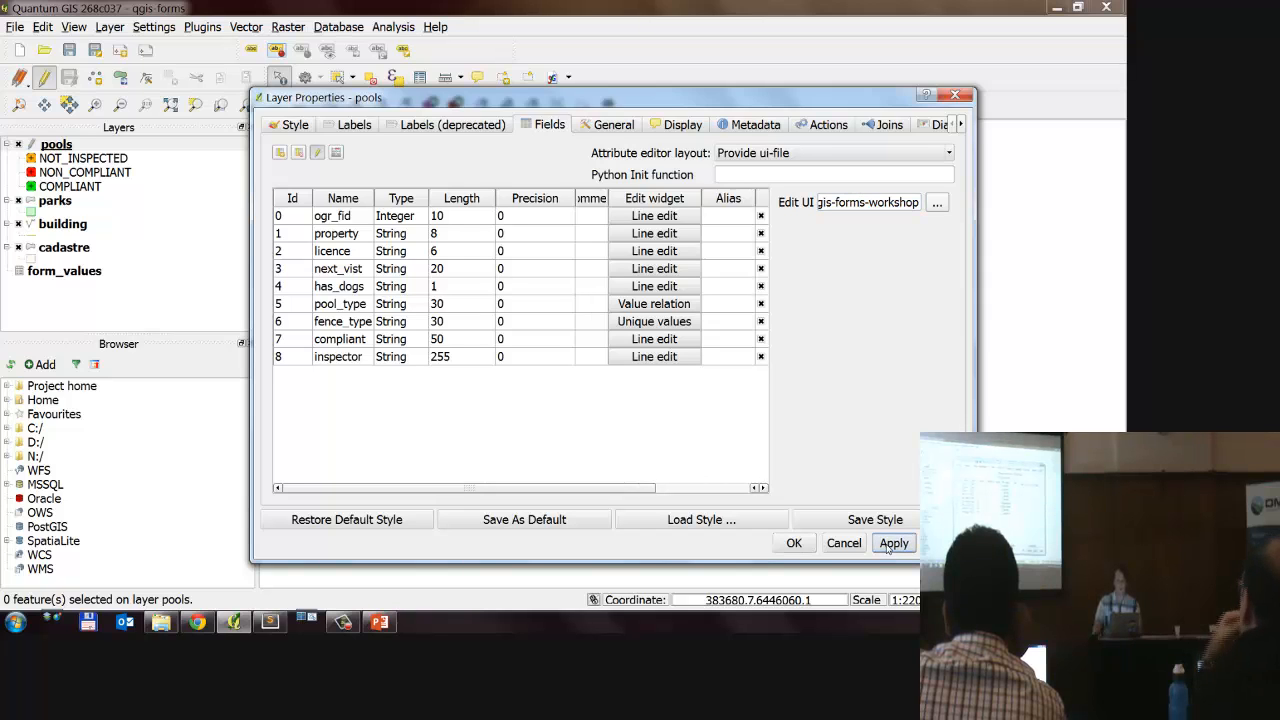
left_click(793, 543)
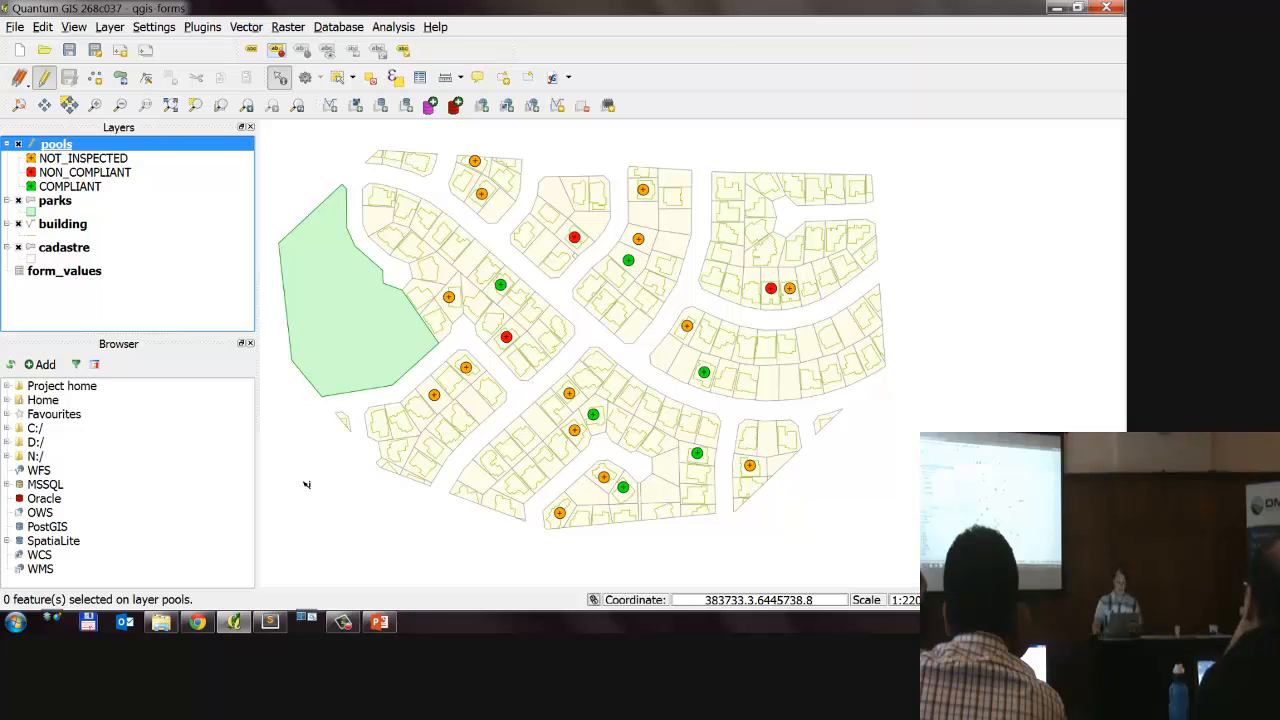
Step: Switch to Windows Explorer and open the folder C:\OSGeo4W\bin
left_click(160, 622)
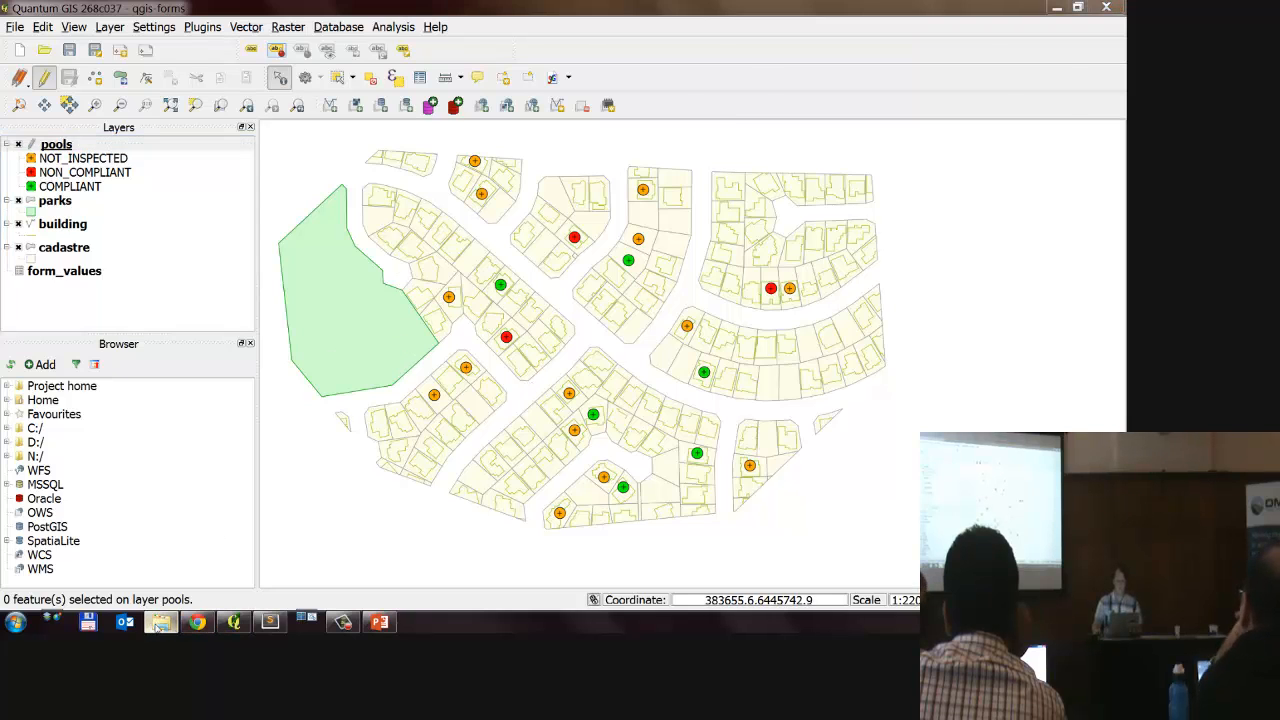
scroll(808, 203, "down", 4)
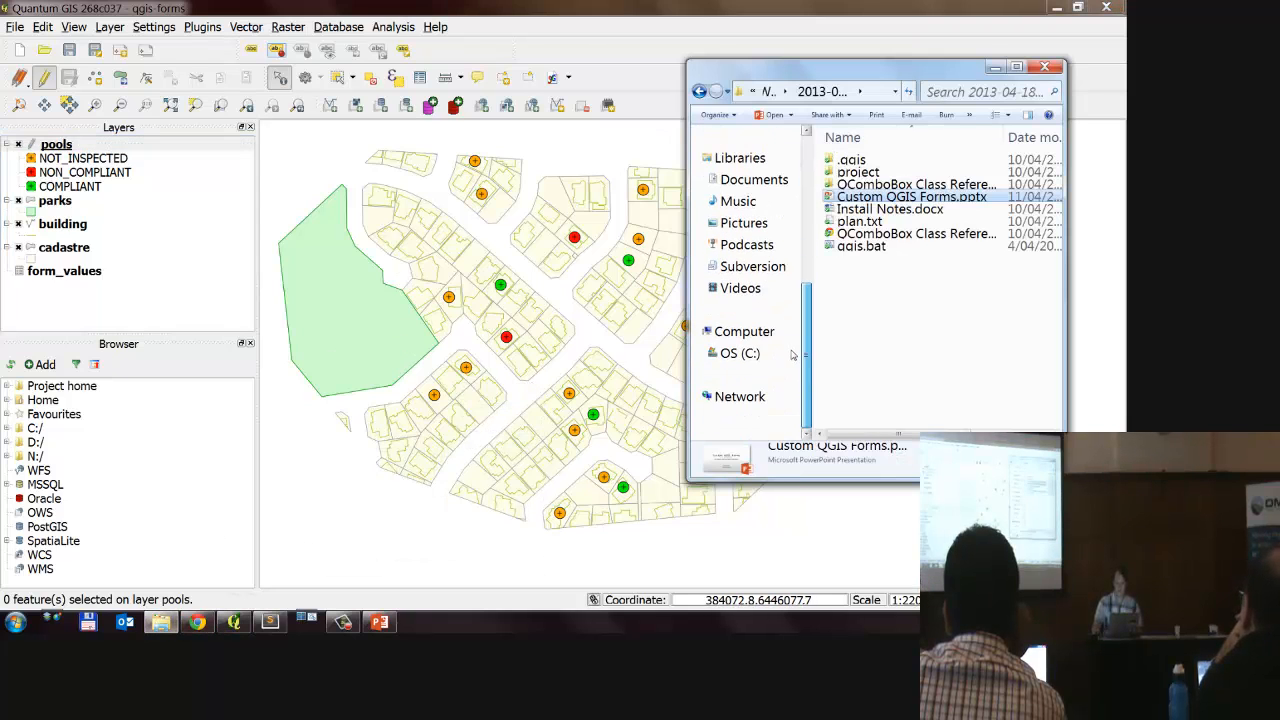
left_click(740, 353)
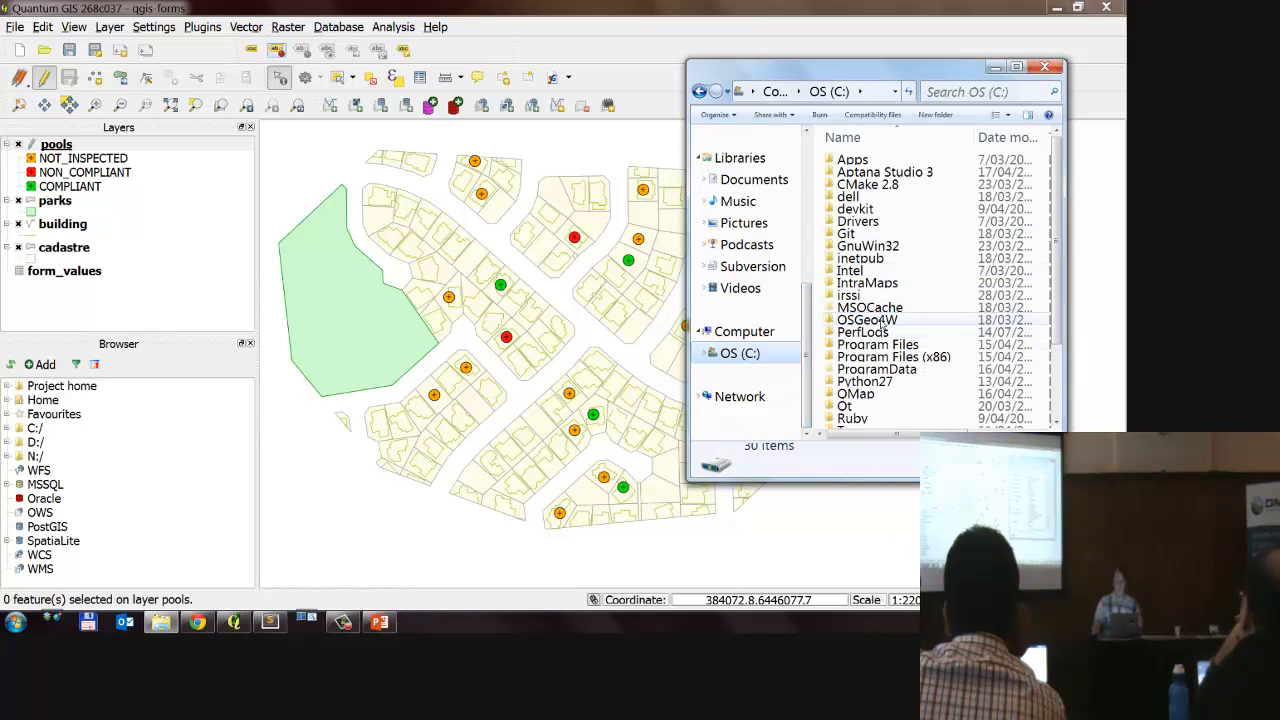
left_click(884, 322)
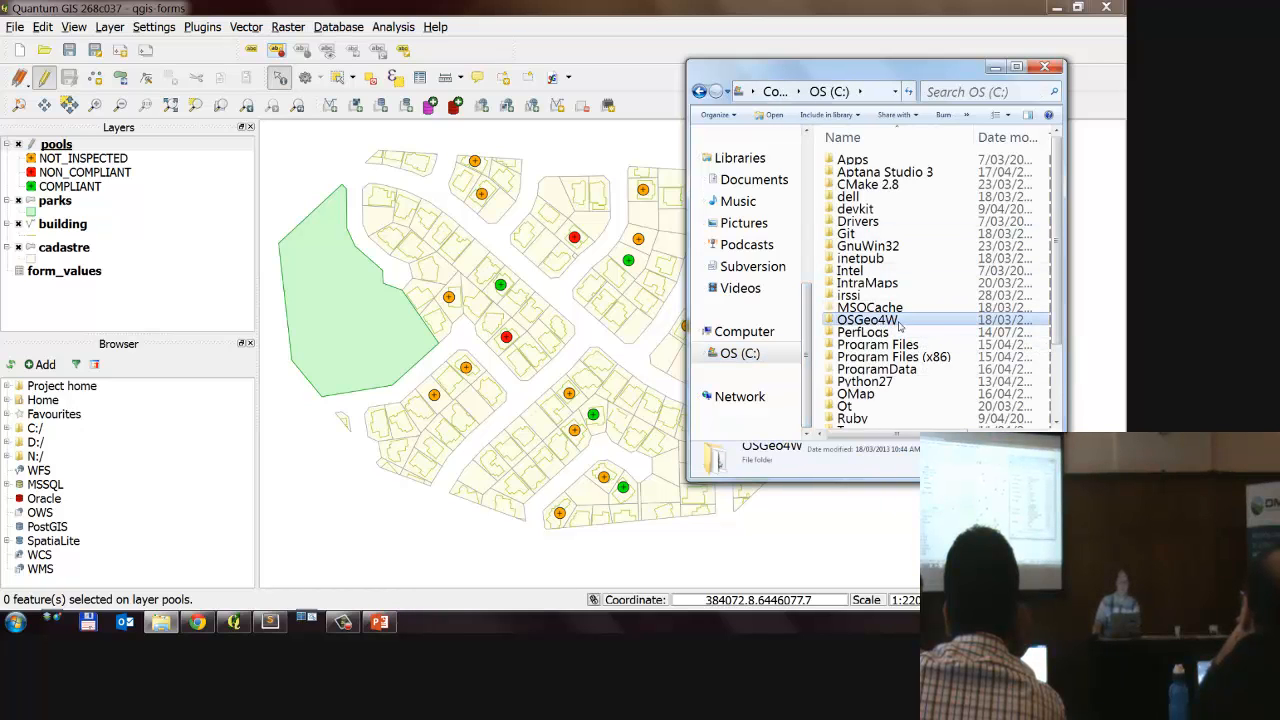
double_click(887, 322)
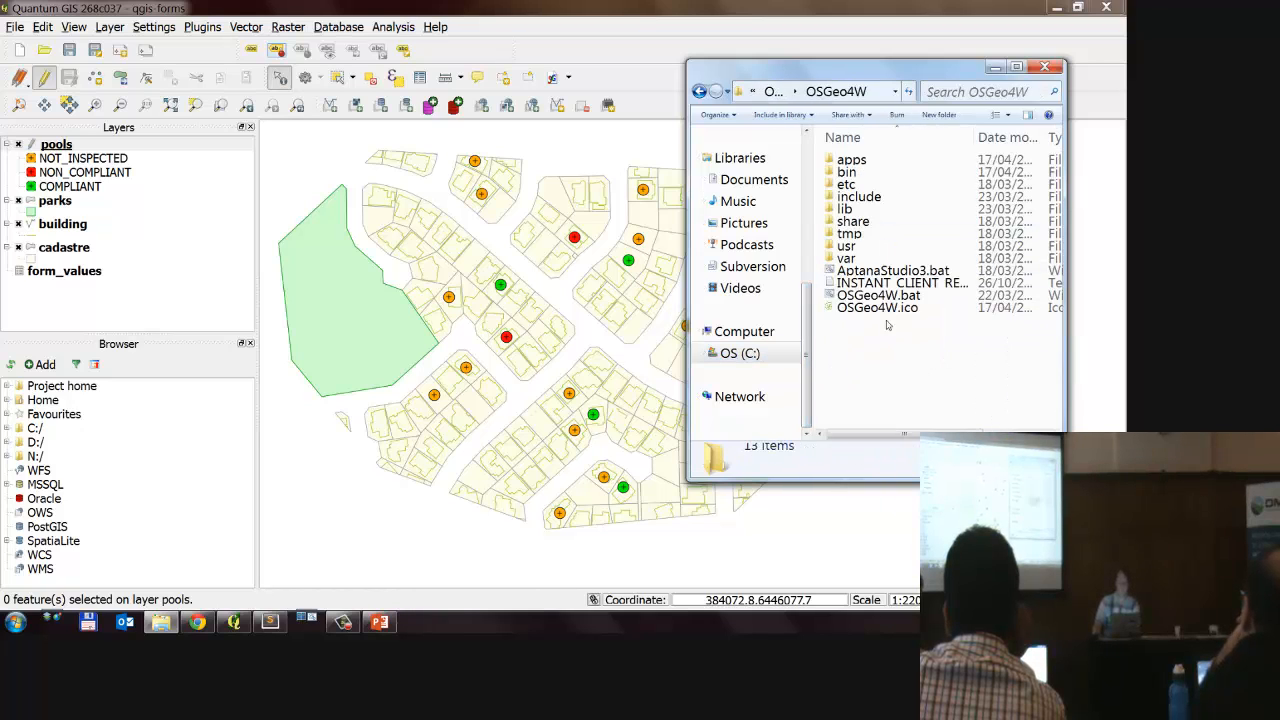
double_click(848, 173)
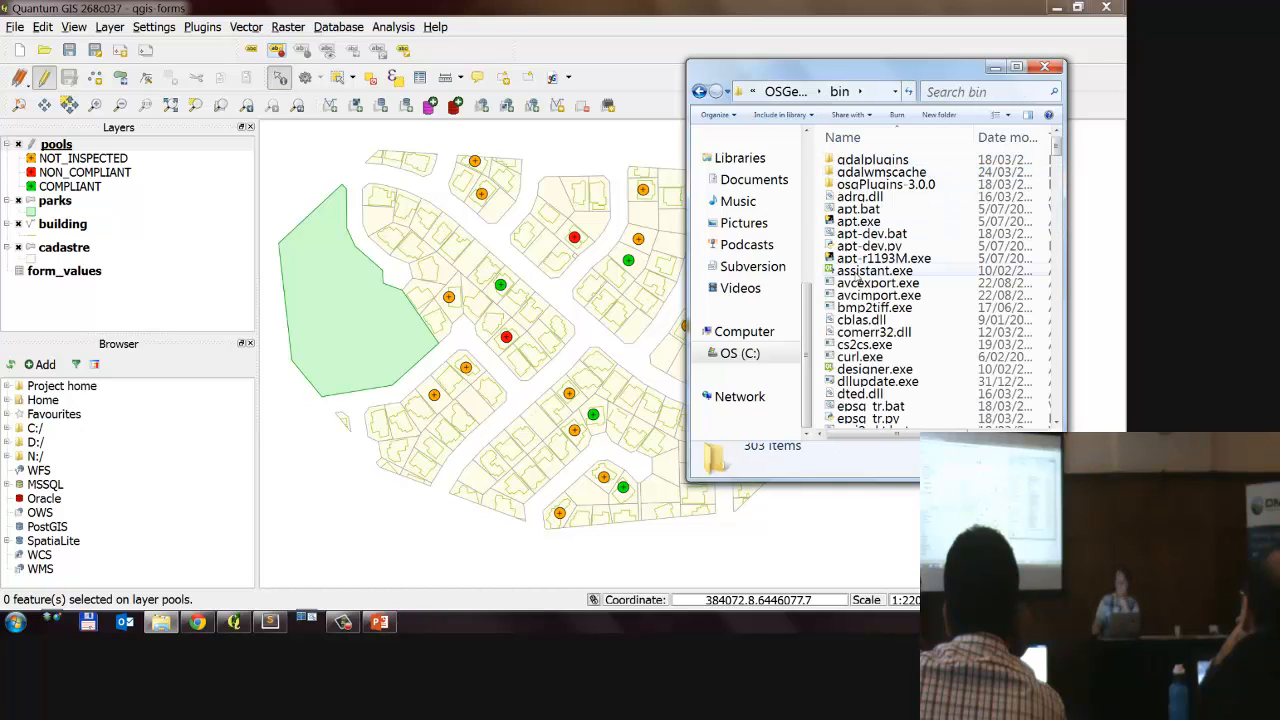
Step: Pin designer.exe to the taskbar and start Qt Designer from it
scroll(872, 303, "down", 1)
left_click(872, 303)
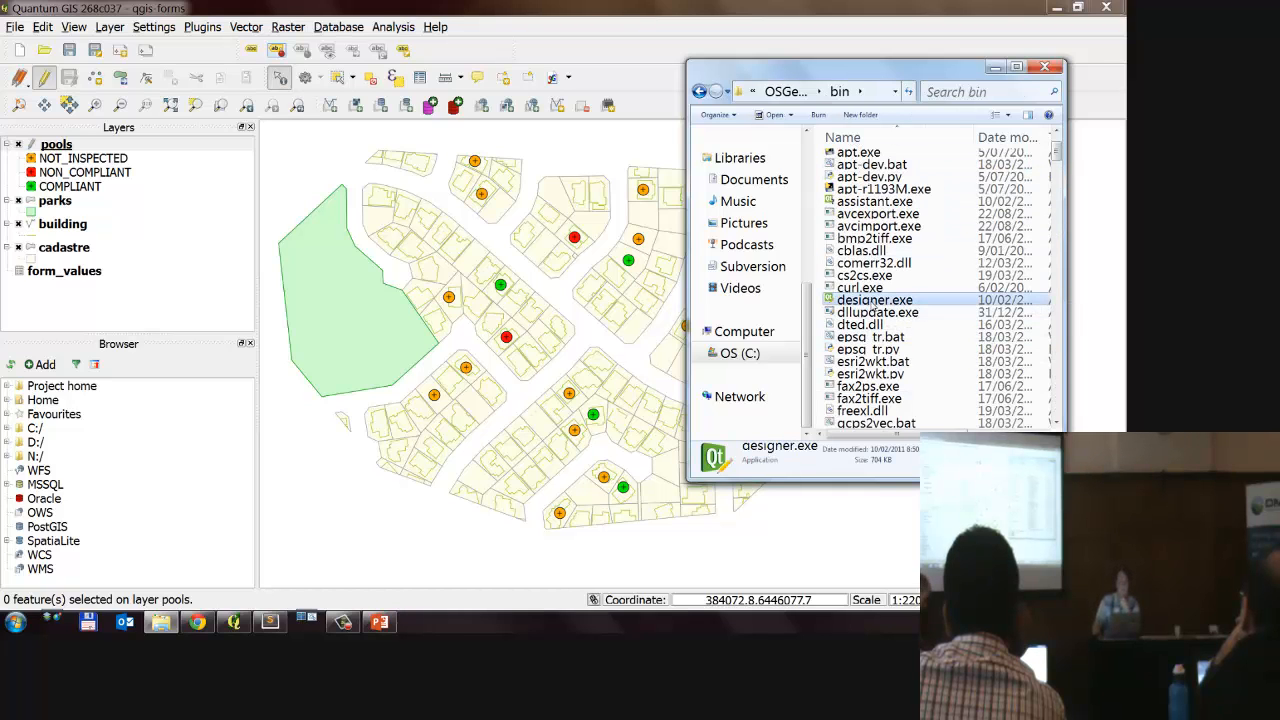
left_click_drag(872, 303, 527, 630)
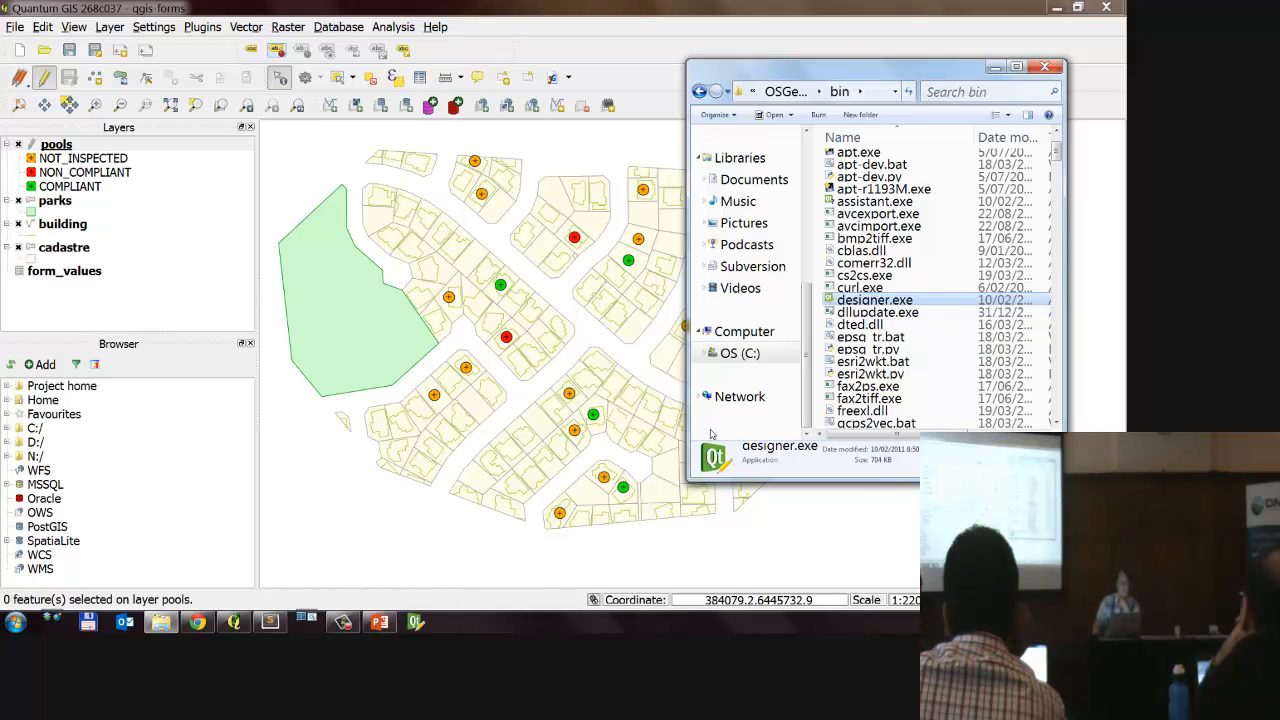
left_click(416, 622)
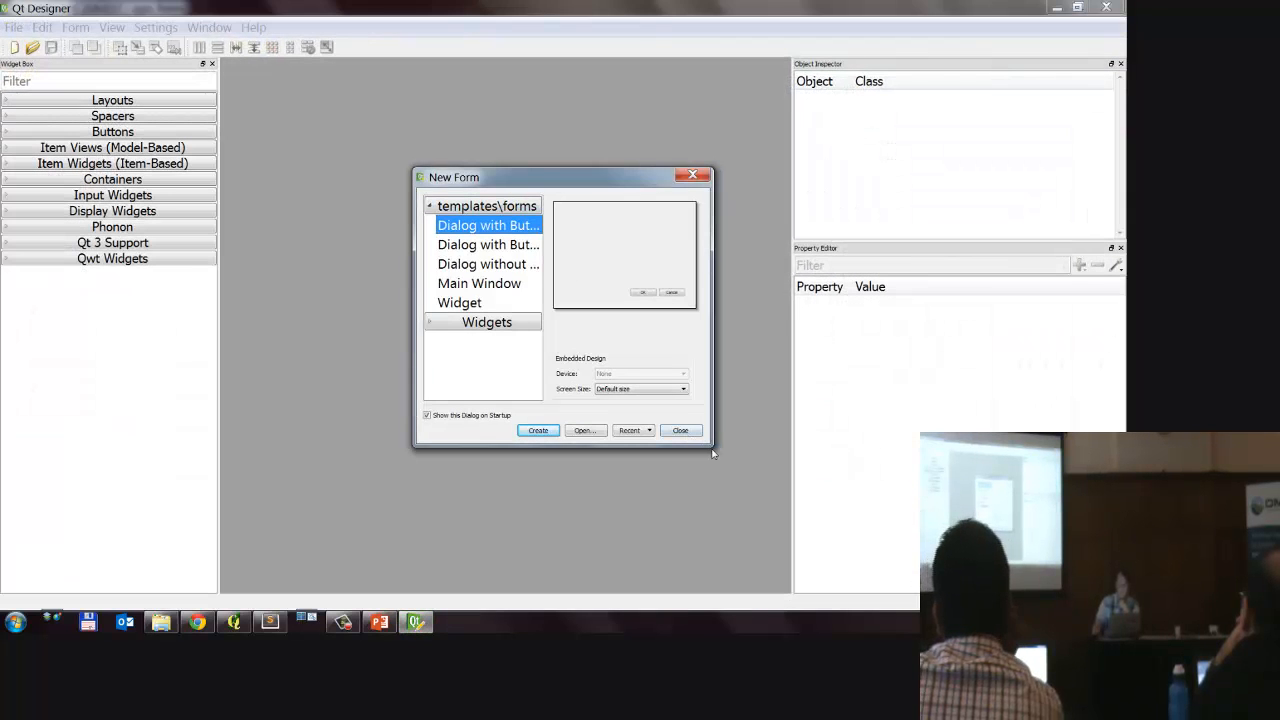
Step: Enlarge the New Form dialog, preview the available form templates, and close it without creating a form
left_click_drag(713, 446, 811, 500)
left_click_drag(632, 186, 528, 145)
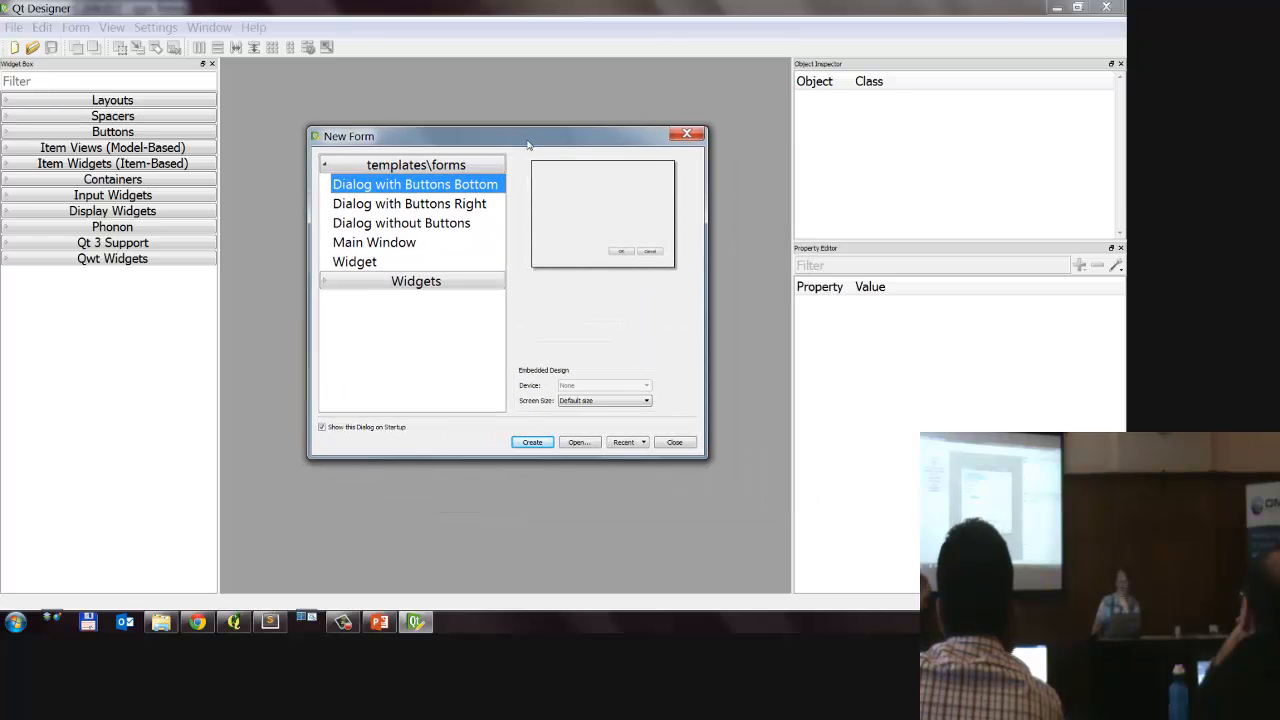
left_click(466, 204)
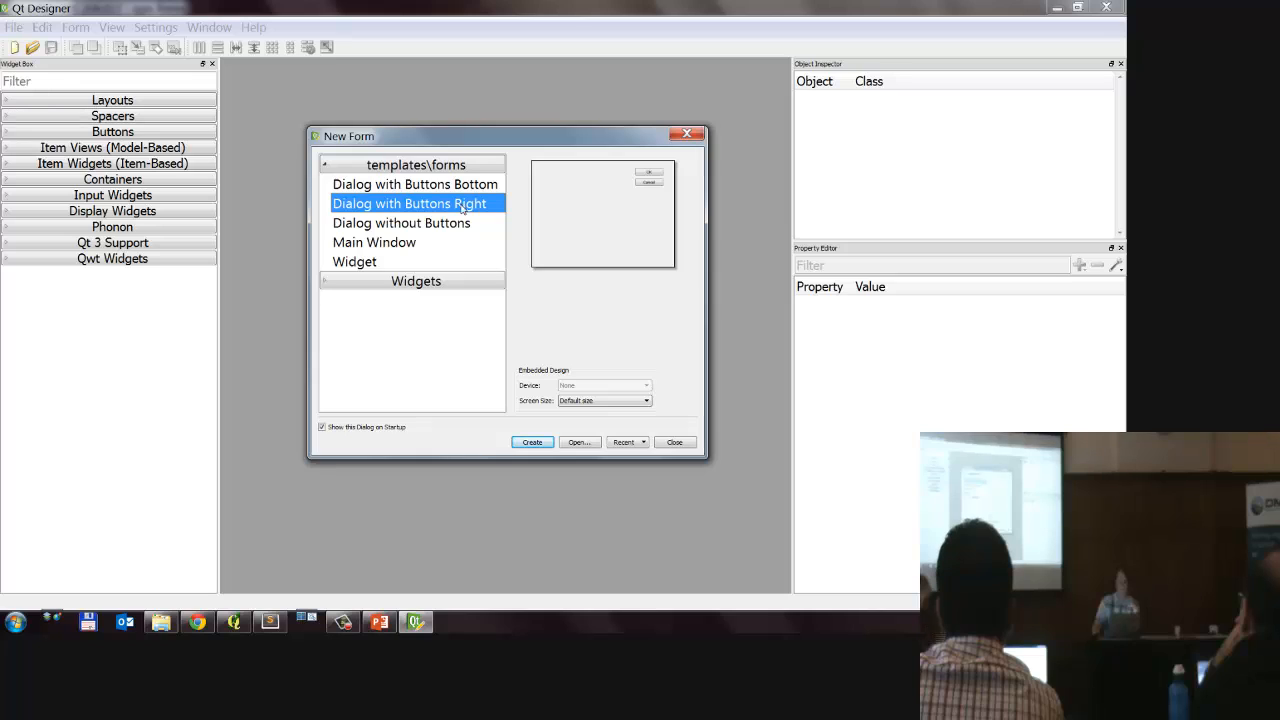
left_click(455, 222)
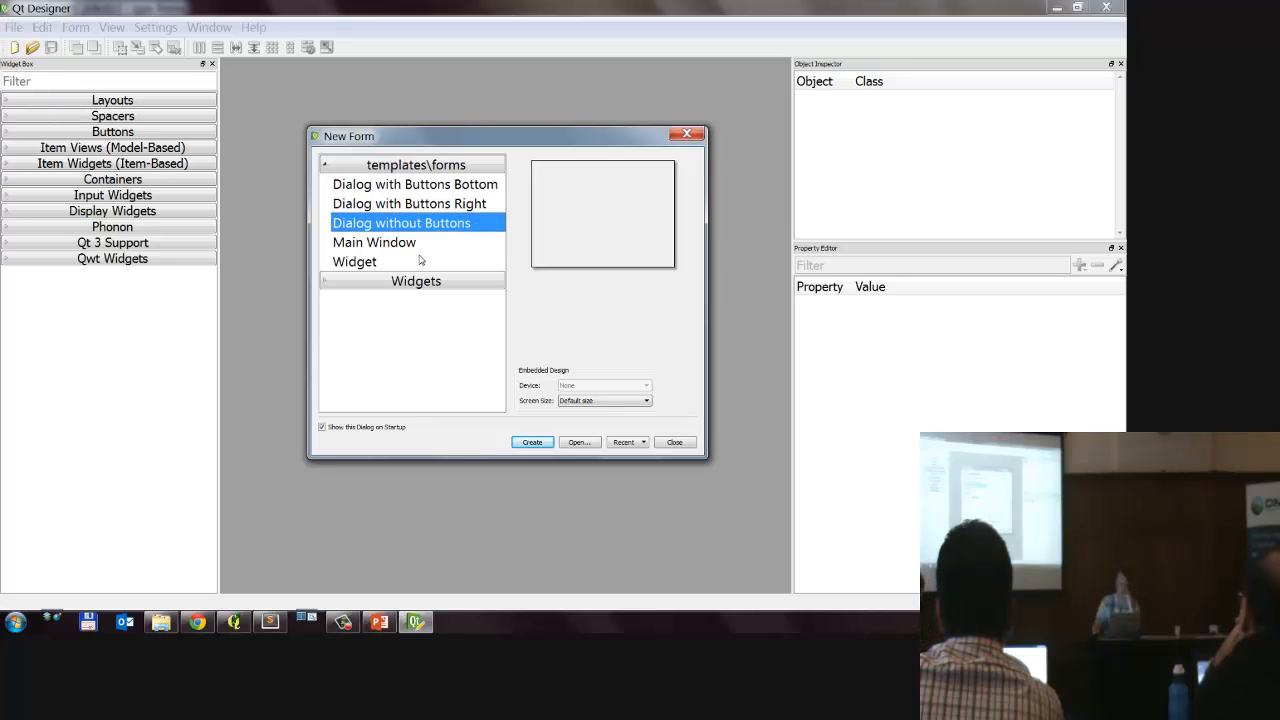
left_click(427, 246)
left_click(409, 262)
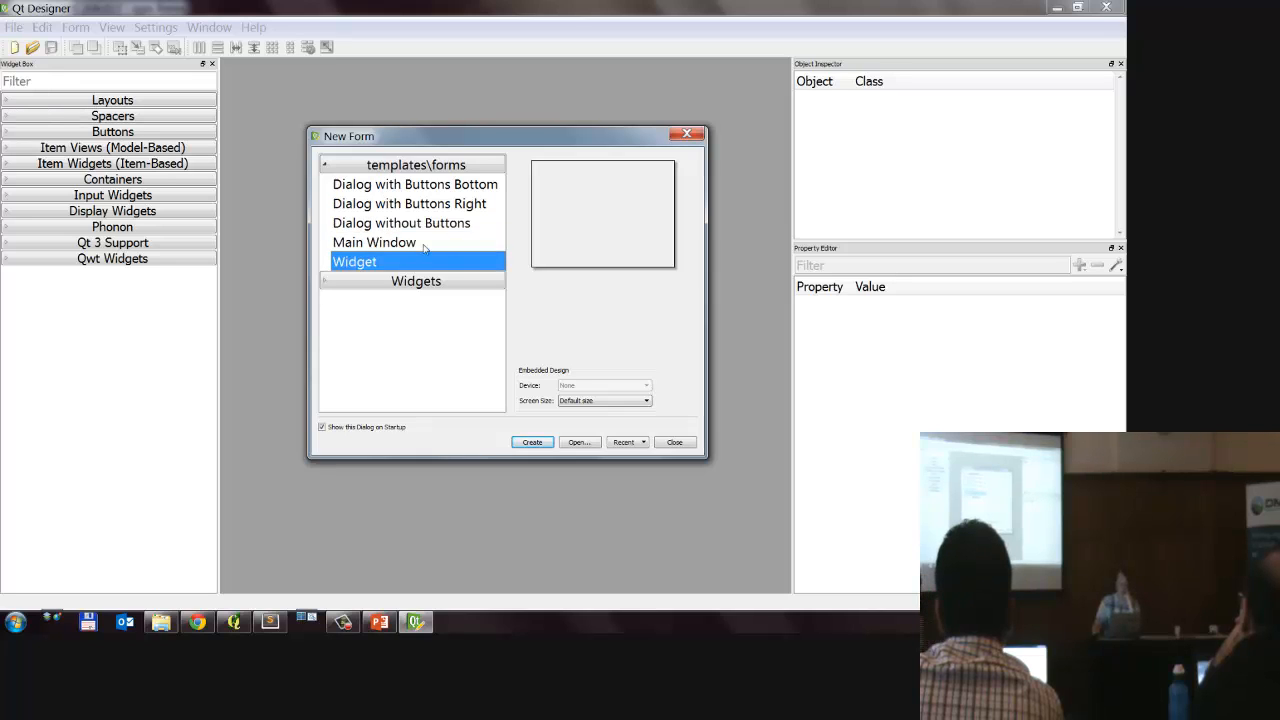
left_click(465, 186)
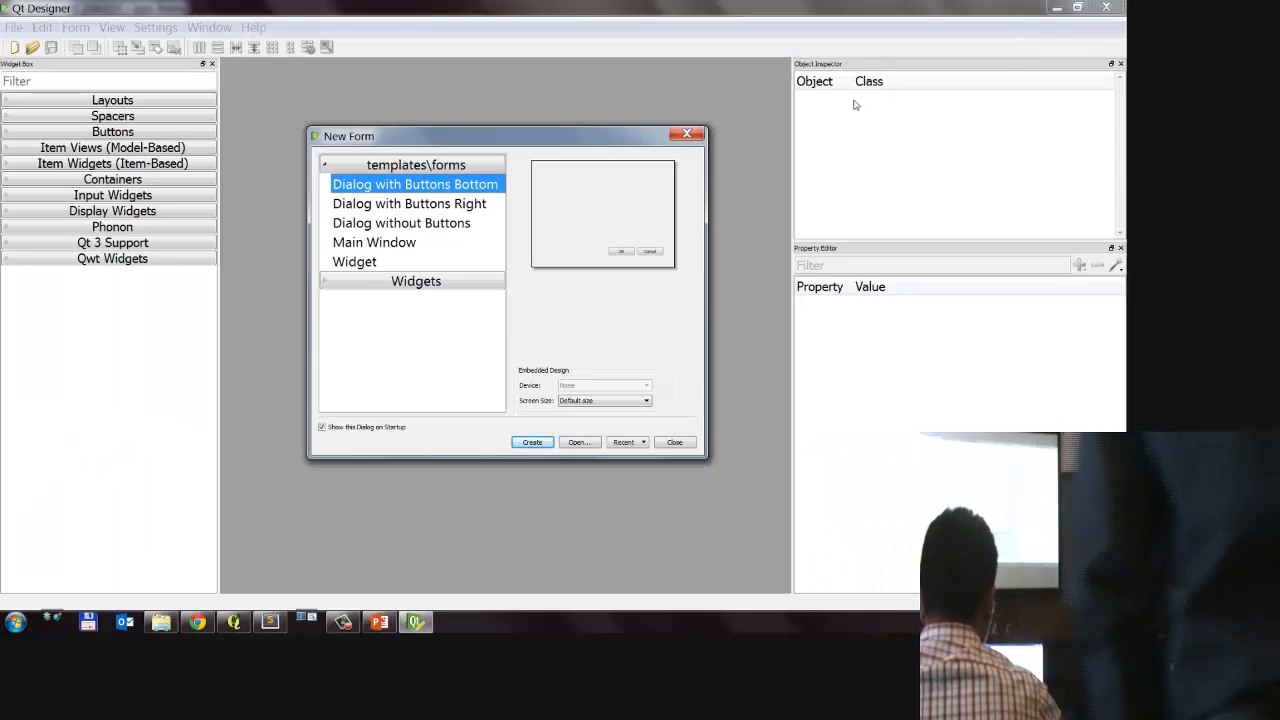
key("Escape")
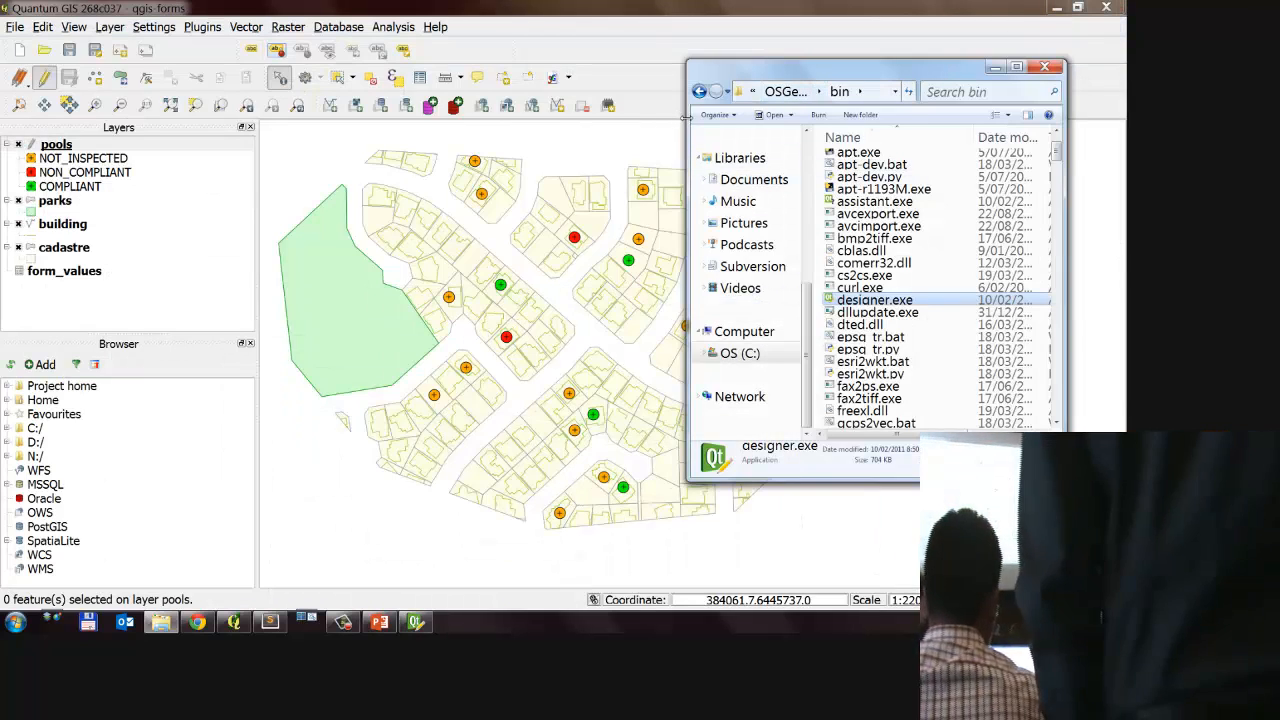
Step: Widen the Explorer window and show the full path of the folder that contains designer.exe
left_click_drag(686, 117, 376, 117)
left_click(751, 92)
left_click(751, 95)
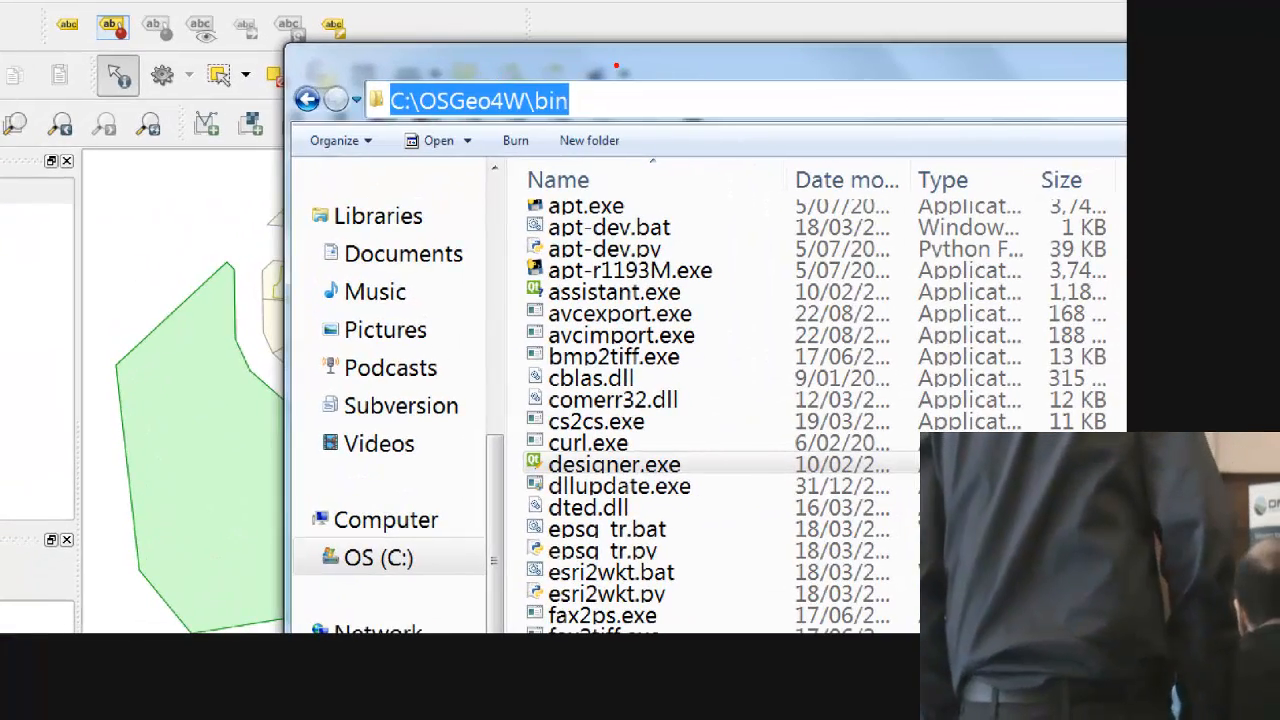
mouse_move(616, 67)
left_mouse_down()
mouse_move(240, 160)
mouse_move(506, 13)
left_mouse_up()
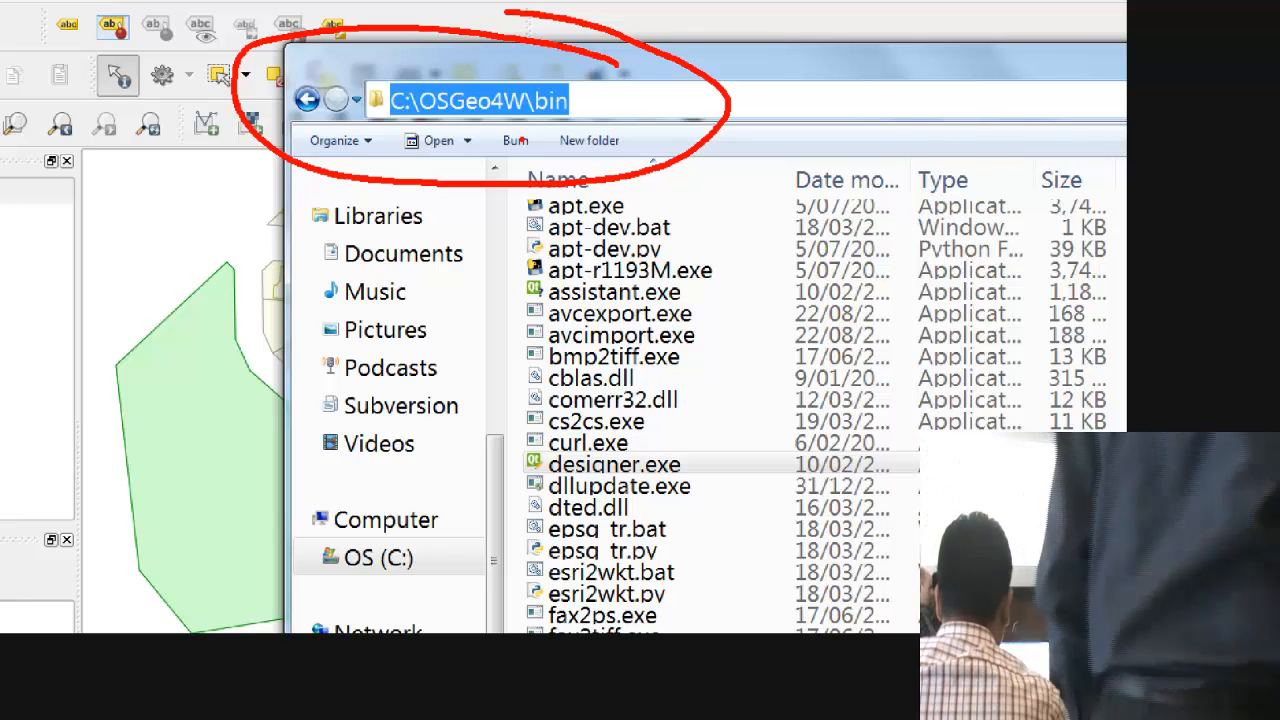
mouse_move(715, 434)
left_mouse_down()
mouse_move(530, 495)
mouse_move(745, 455)
left_mouse_up()
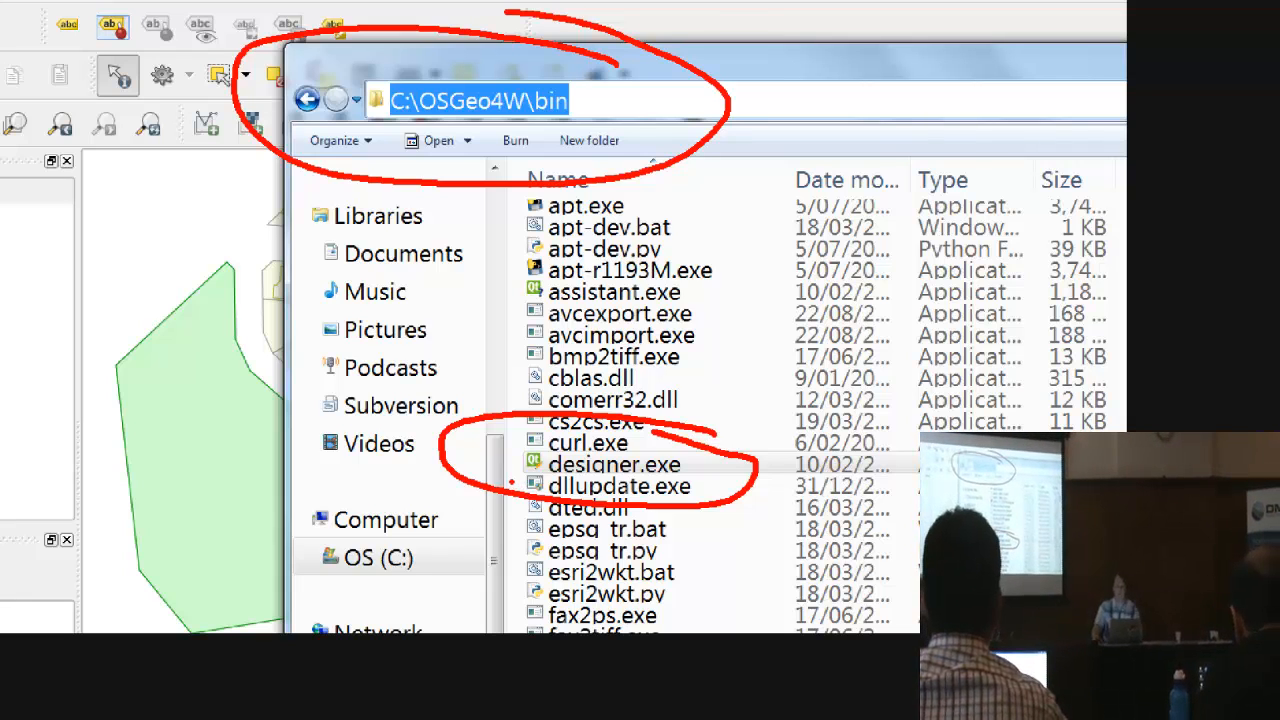
key("Escape")
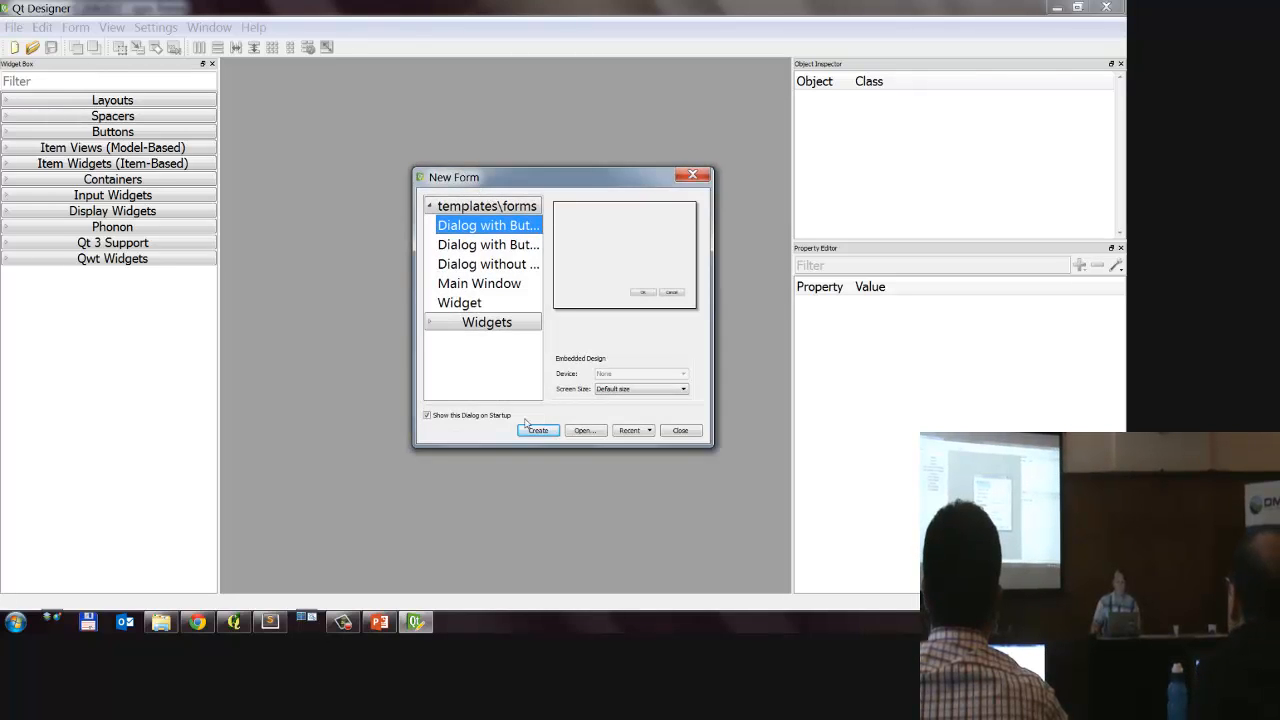
Step: Create a form in Qt Designer from the Dialog with Buttons Bottom template, resize it to about 658 x 405, and reposition it in the workspace
left_click(538, 431)
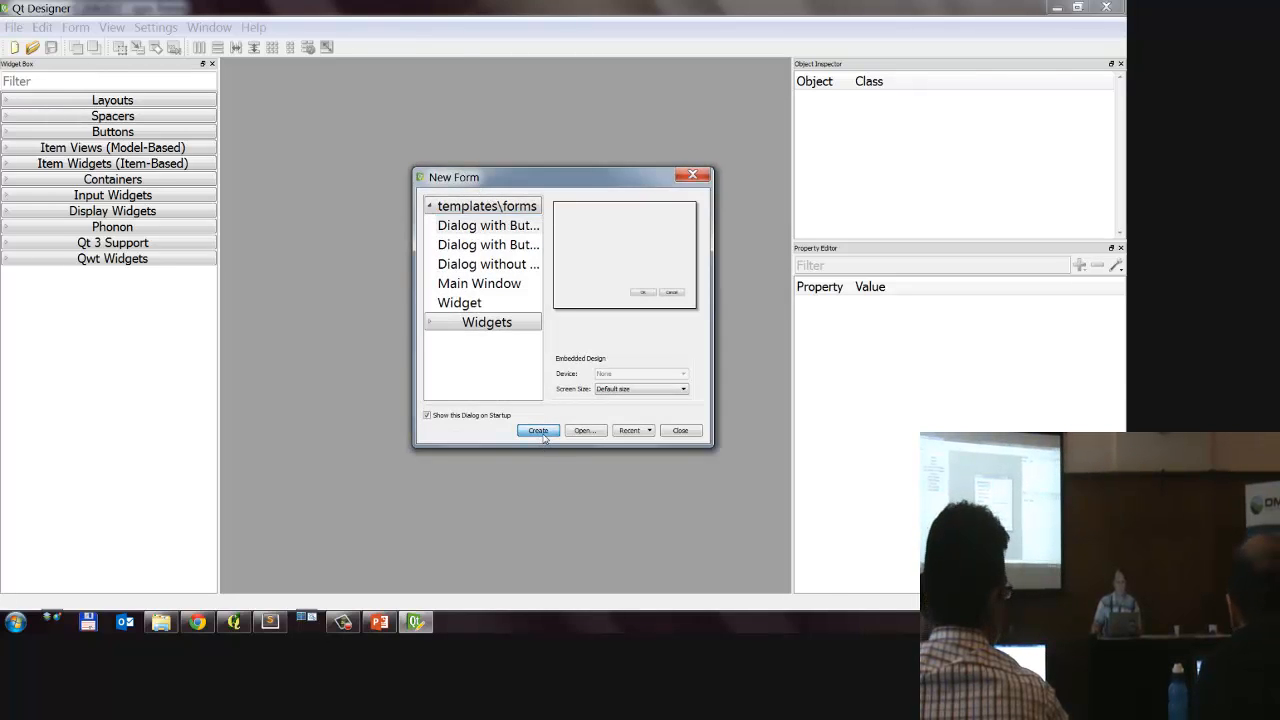
left_click_drag(455, 257, 620, 333)
left_click_drag(300, 196, 446, 270)
left_click_drag(410, 228, 613, 318)
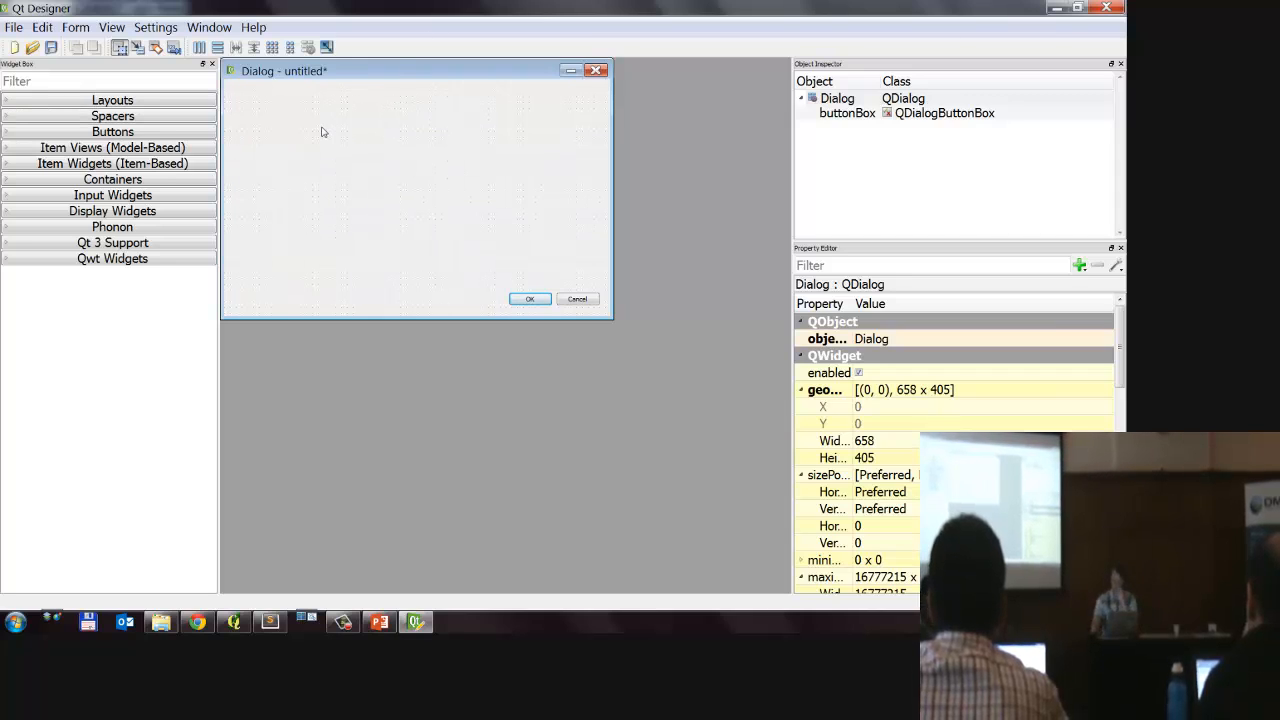
left_click_drag(380, 78, 412, 118)
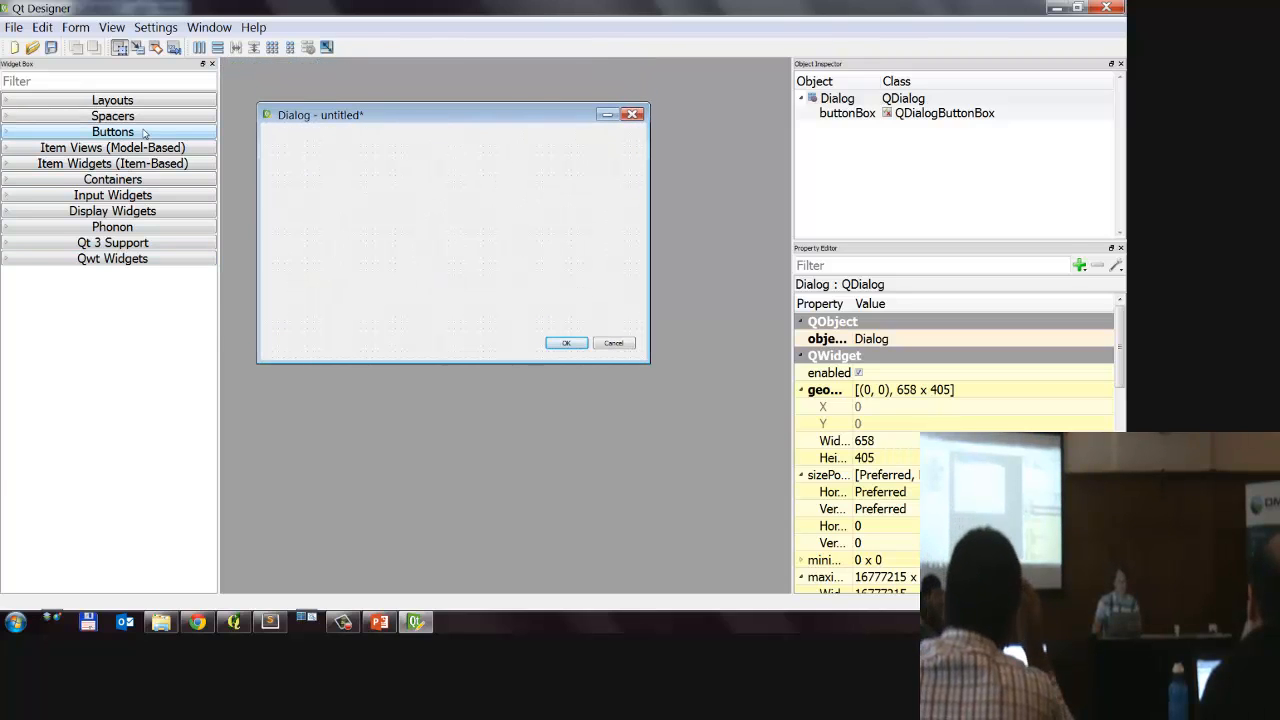
mouse_move(189, 87)
left_mouse_down()
mouse_move(25, 255)
mouse_move(212, 70)
left_mouse_up()
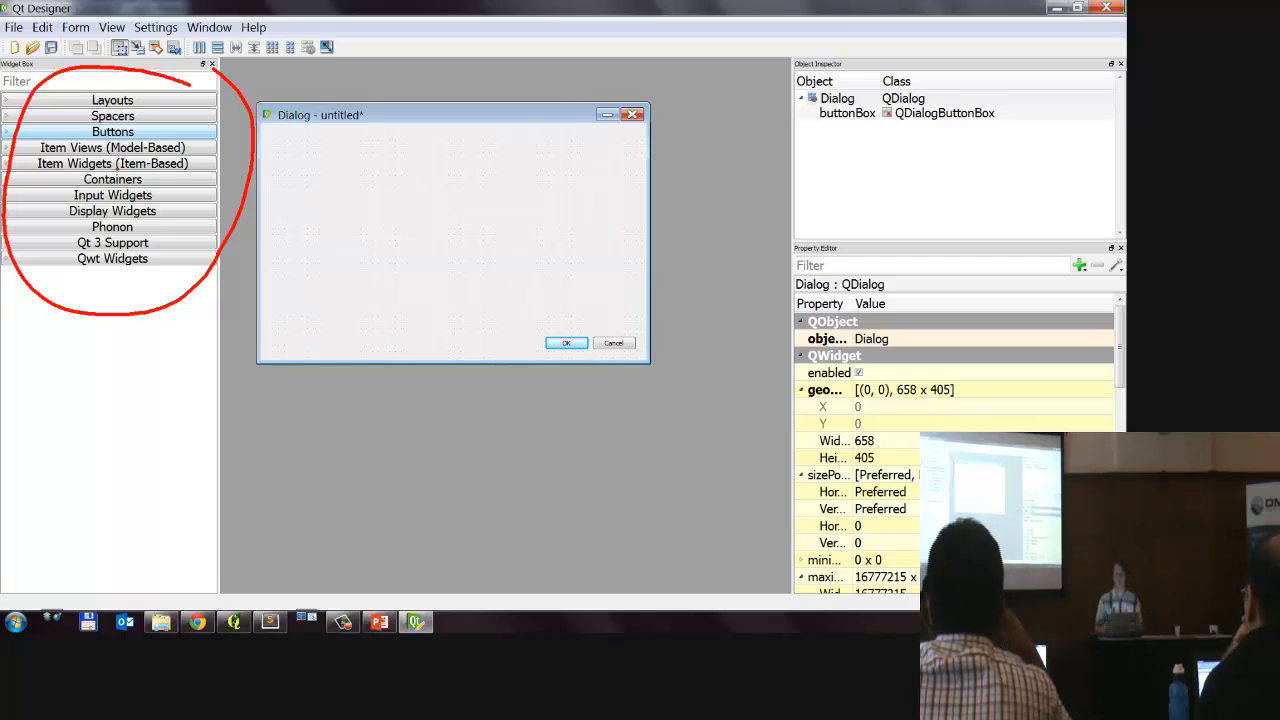
Step: Expand the Input Widgets category and try out the widget filter with "label", clearing it again
key("Escape")
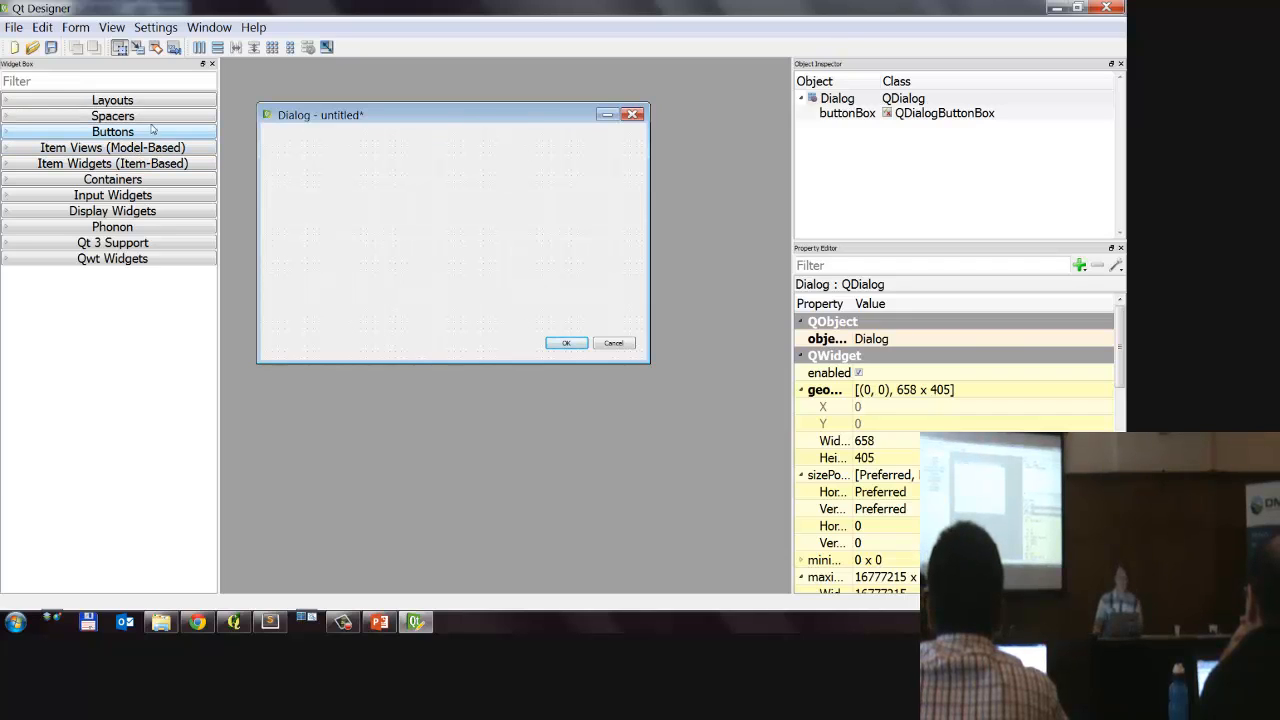
left_click(150, 195)
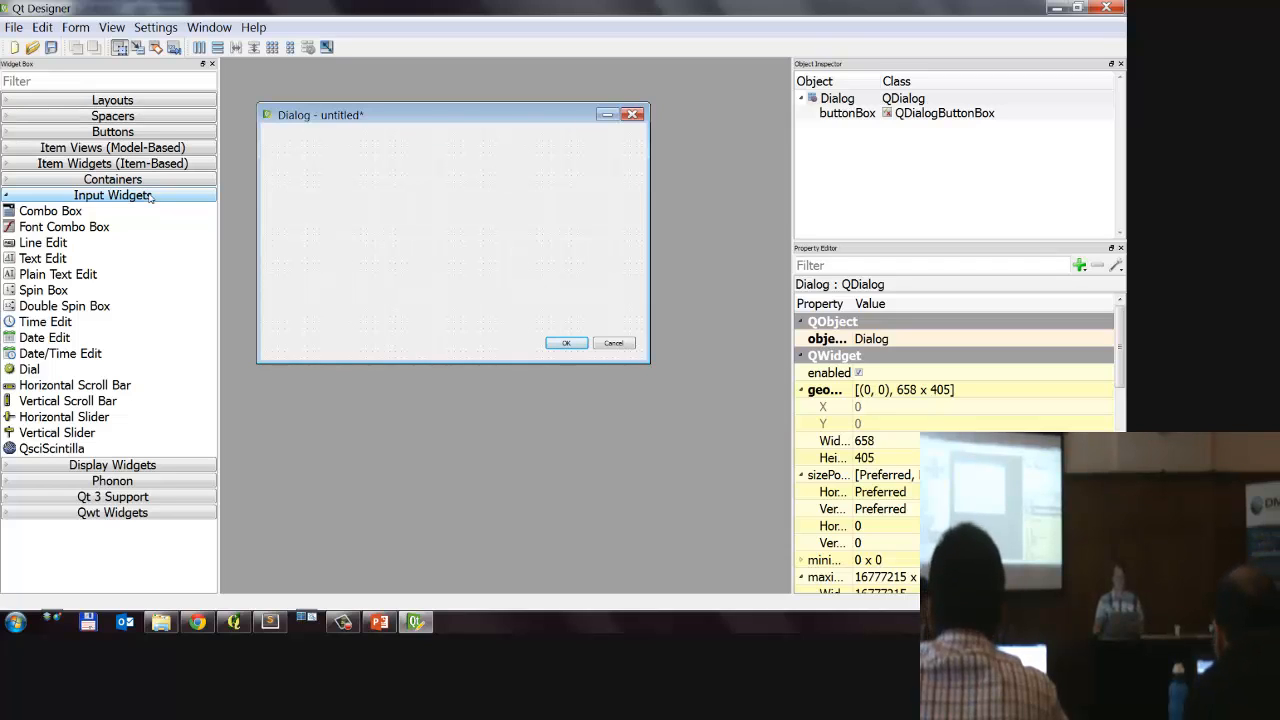
left_click(58, 78)
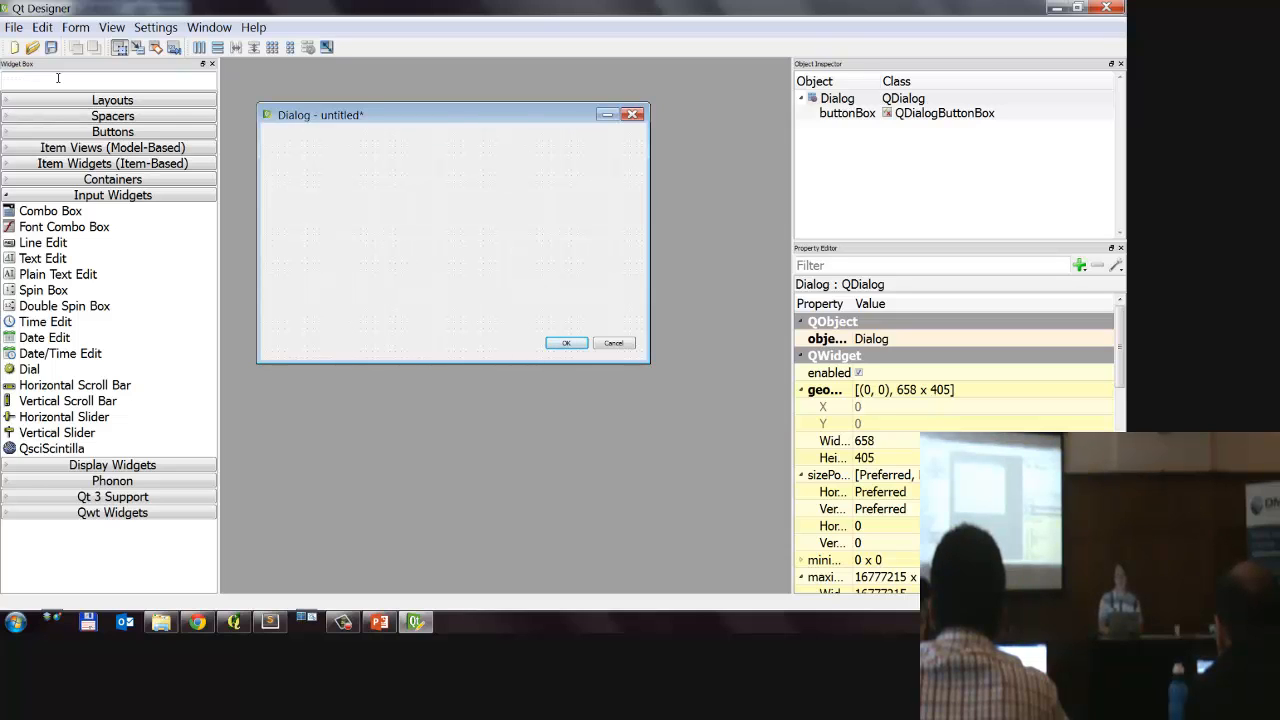
type("label")
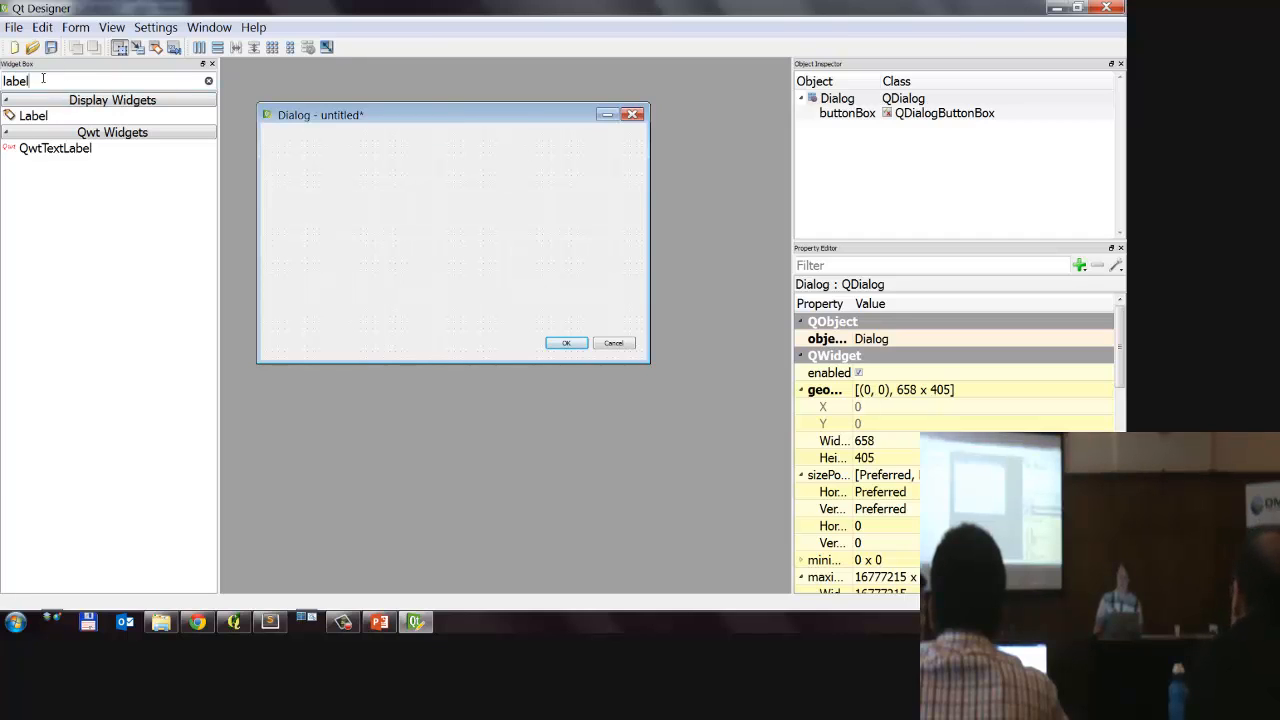
key("ctrl+a")
key("BackSpace")
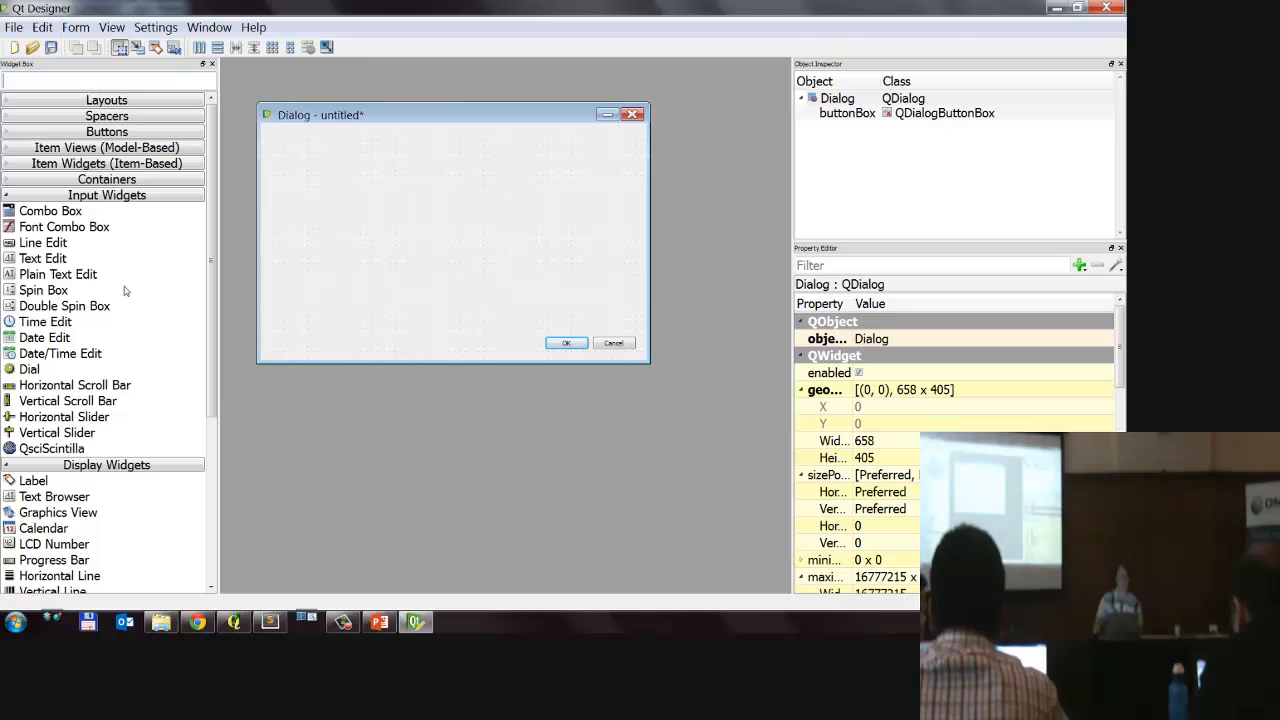
type("labe")
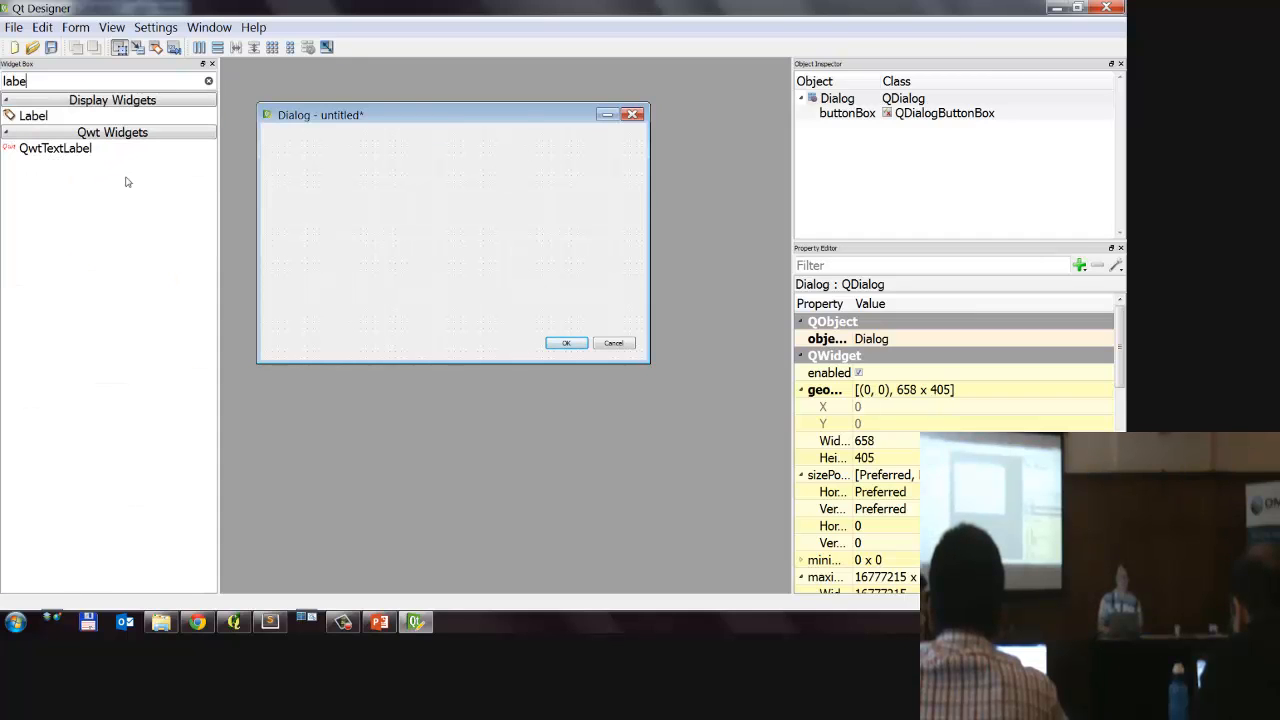
key("BackSpace")
key("BackSpace")
key("BackSpace")
key("BackSpace")
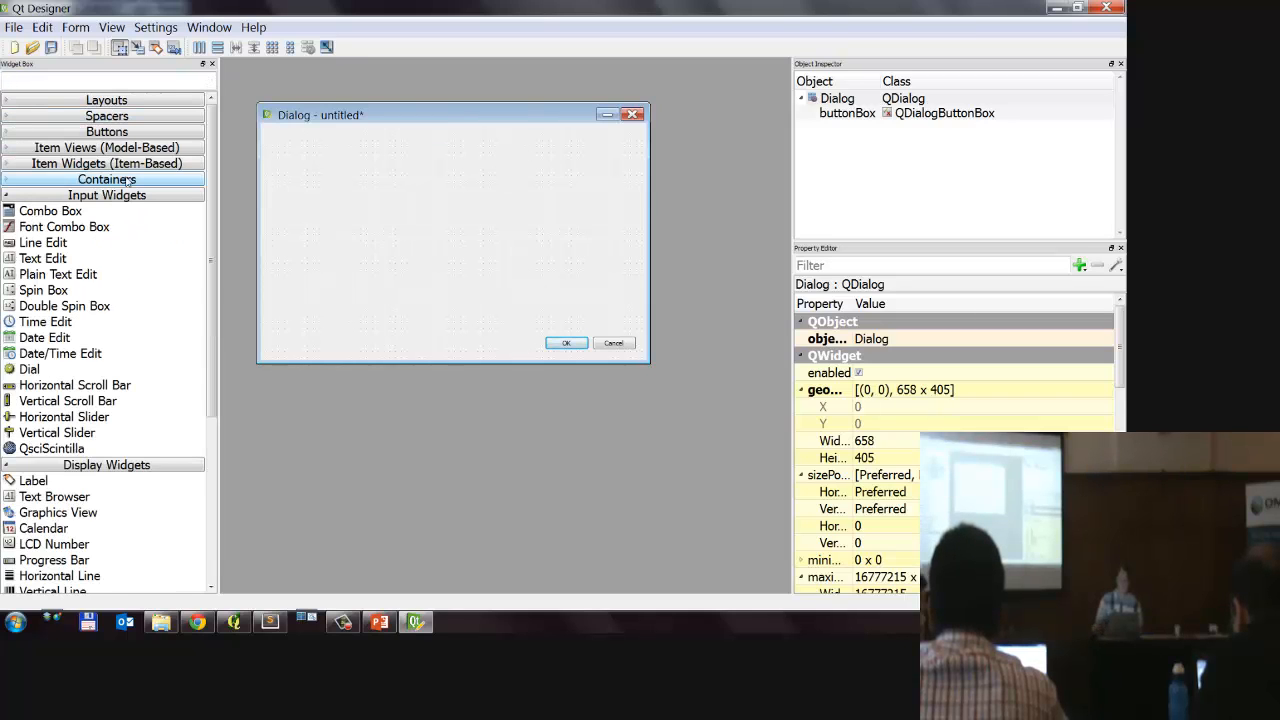
Step: Filter the widget list for "label" and place a Label in the upper part of the form at about (190, 70)
type("lab")
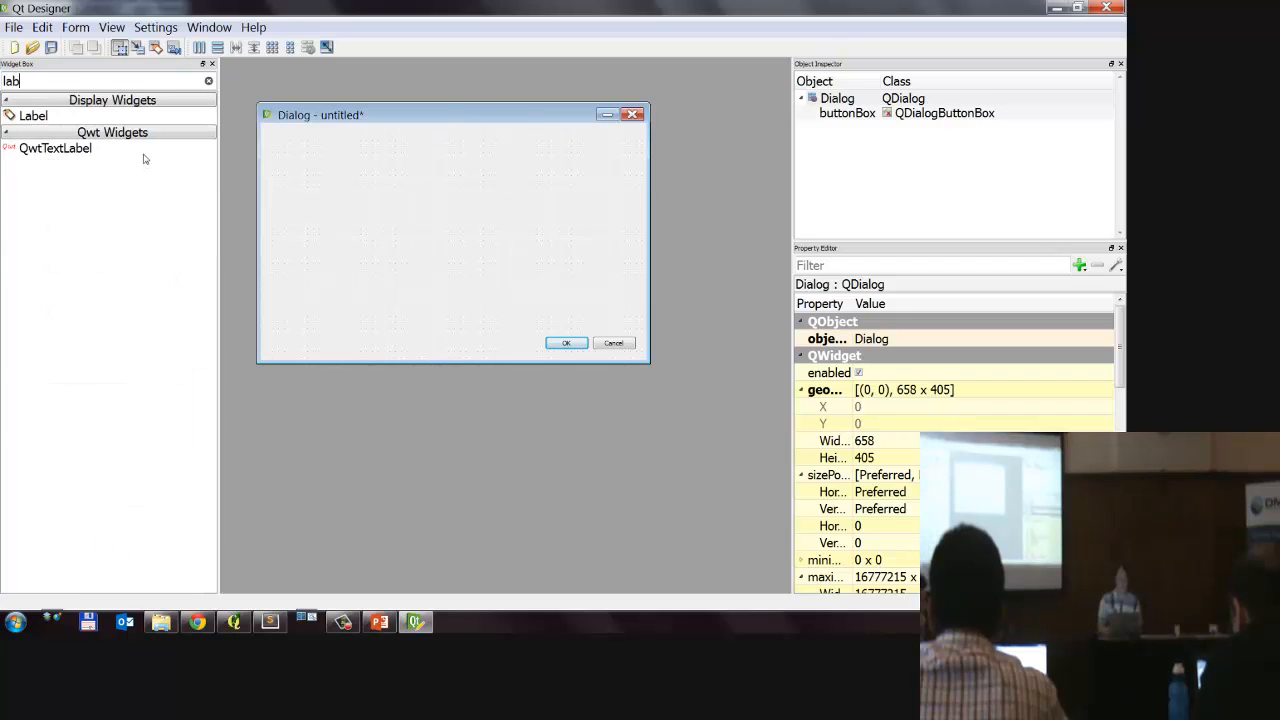
type("el")
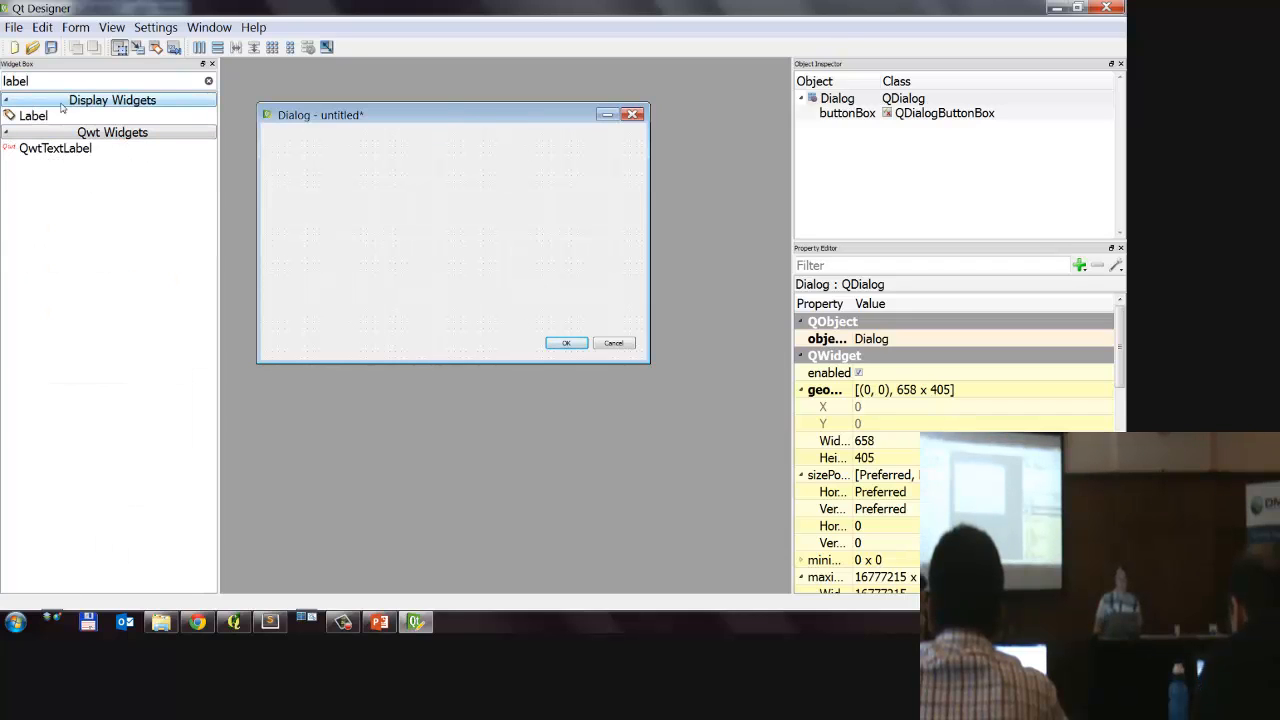
left_click_drag(33, 115, 377, 168)
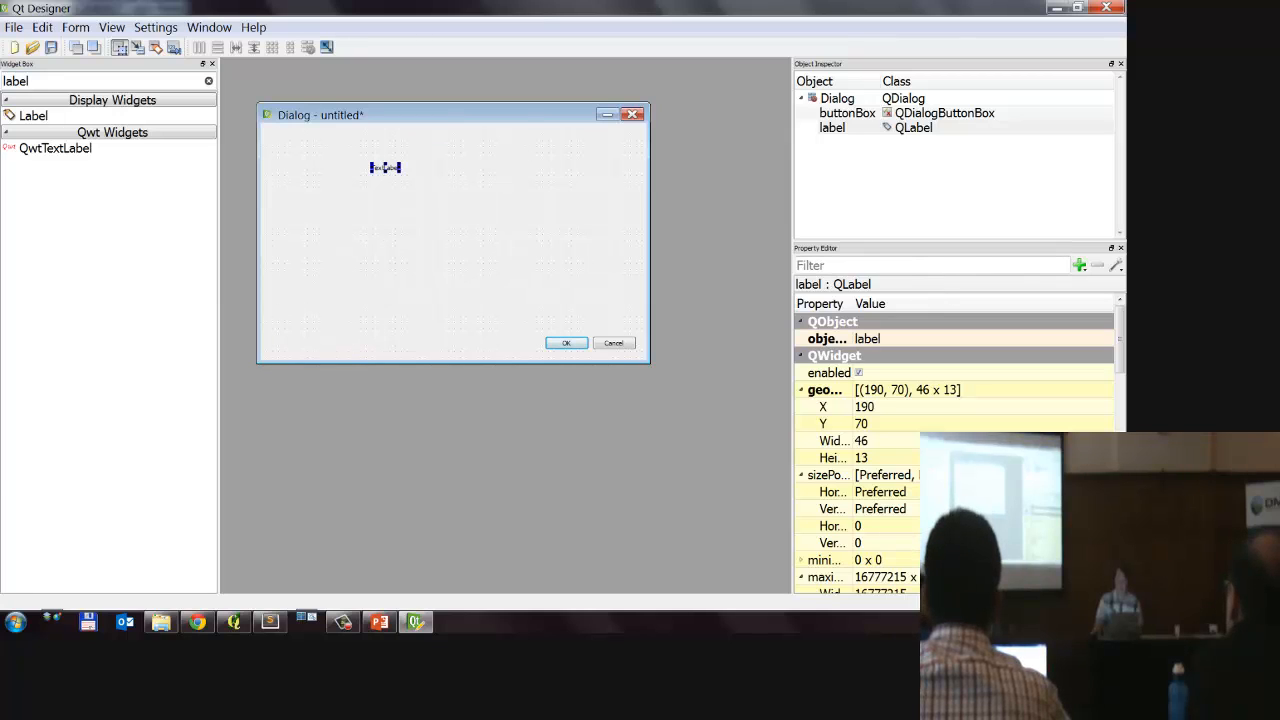
Step: Widen the property name column and locate the text property of the new label
mouse_move(973, 264)
left_mouse_down()
mouse_move(758, 338)
mouse_move(1044, 317)
mouse_move(932, 288)
left_mouse_up()
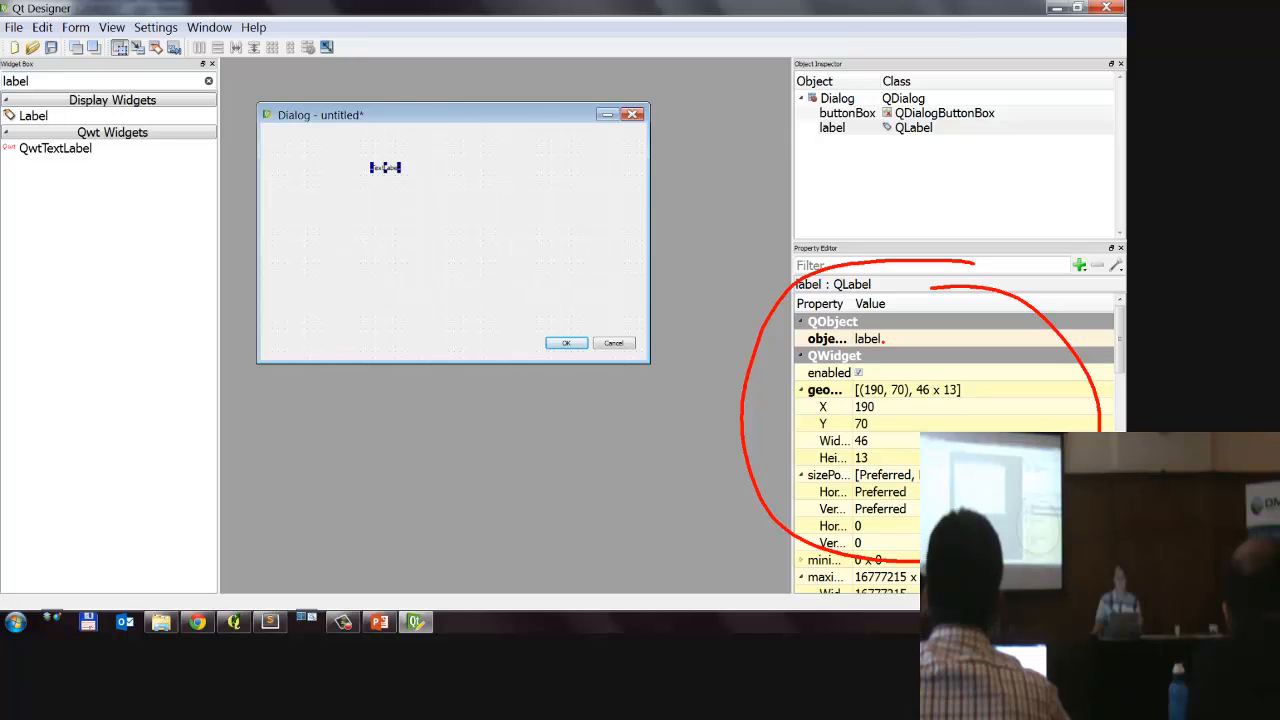
key("Escape")
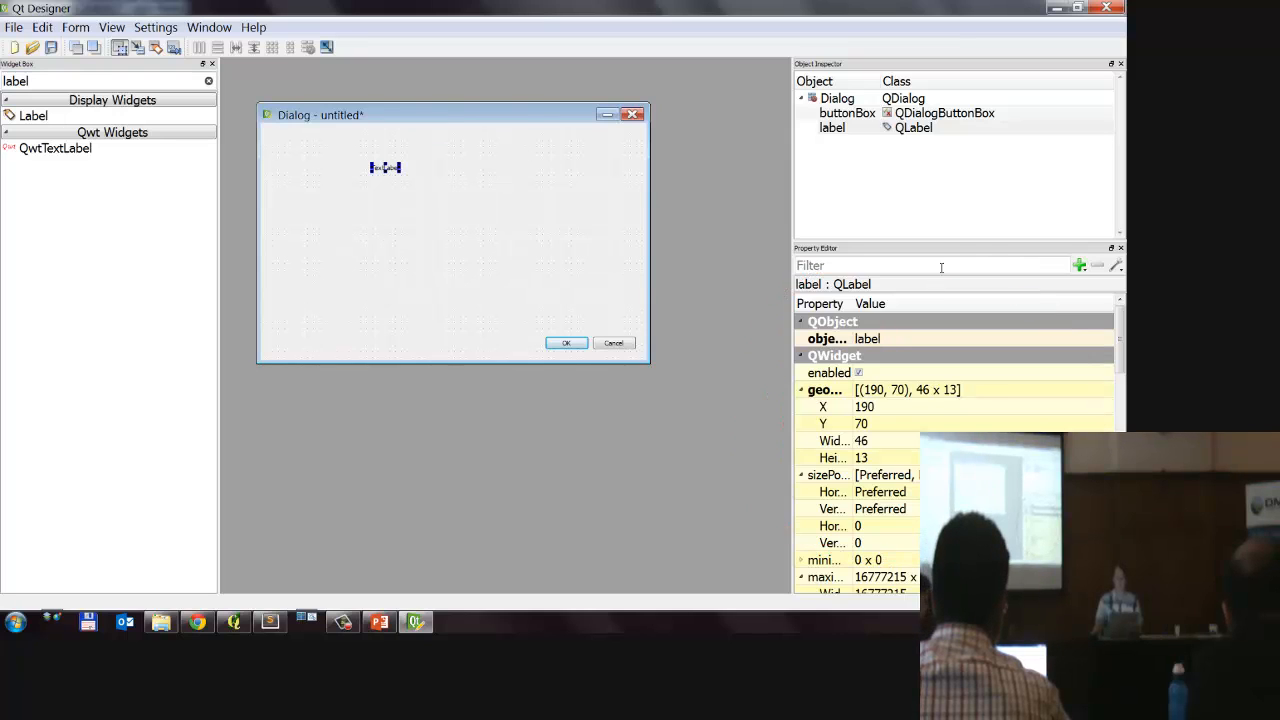
scroll(925, 420, "down", 5)
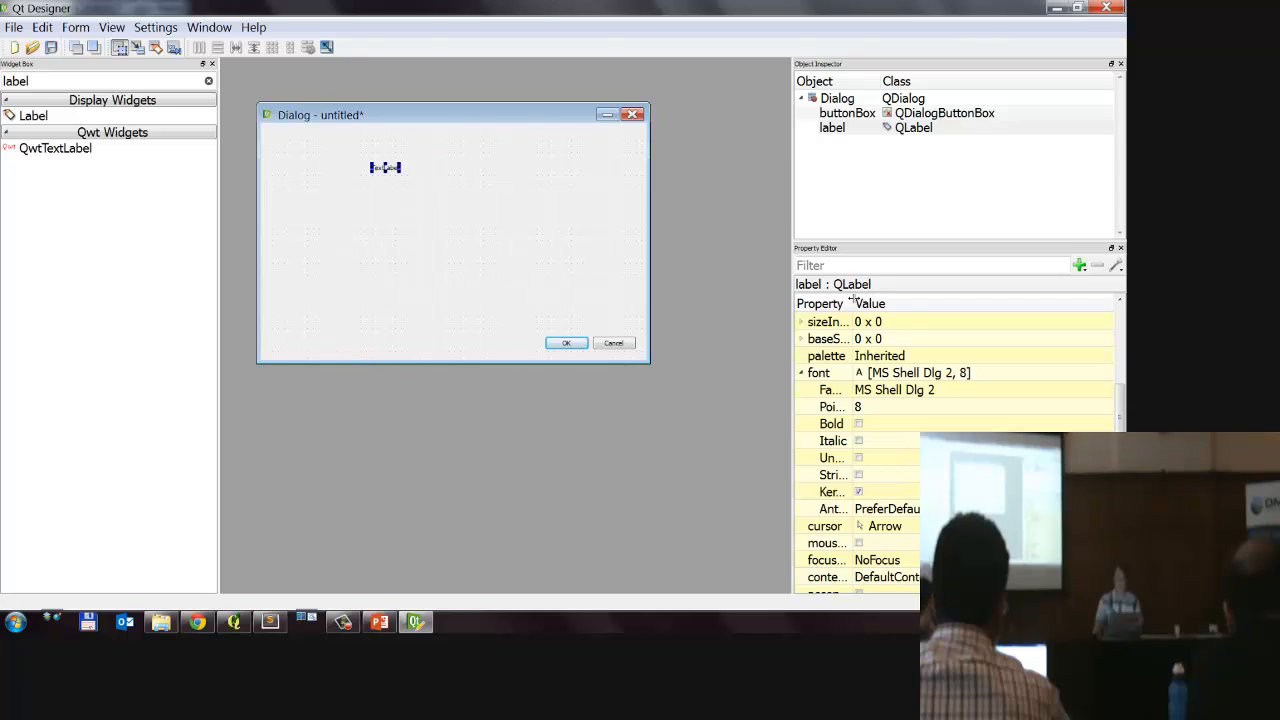
left_click_drag(851, 297, 941, 297)
scroll(894, 451, "down", 3)
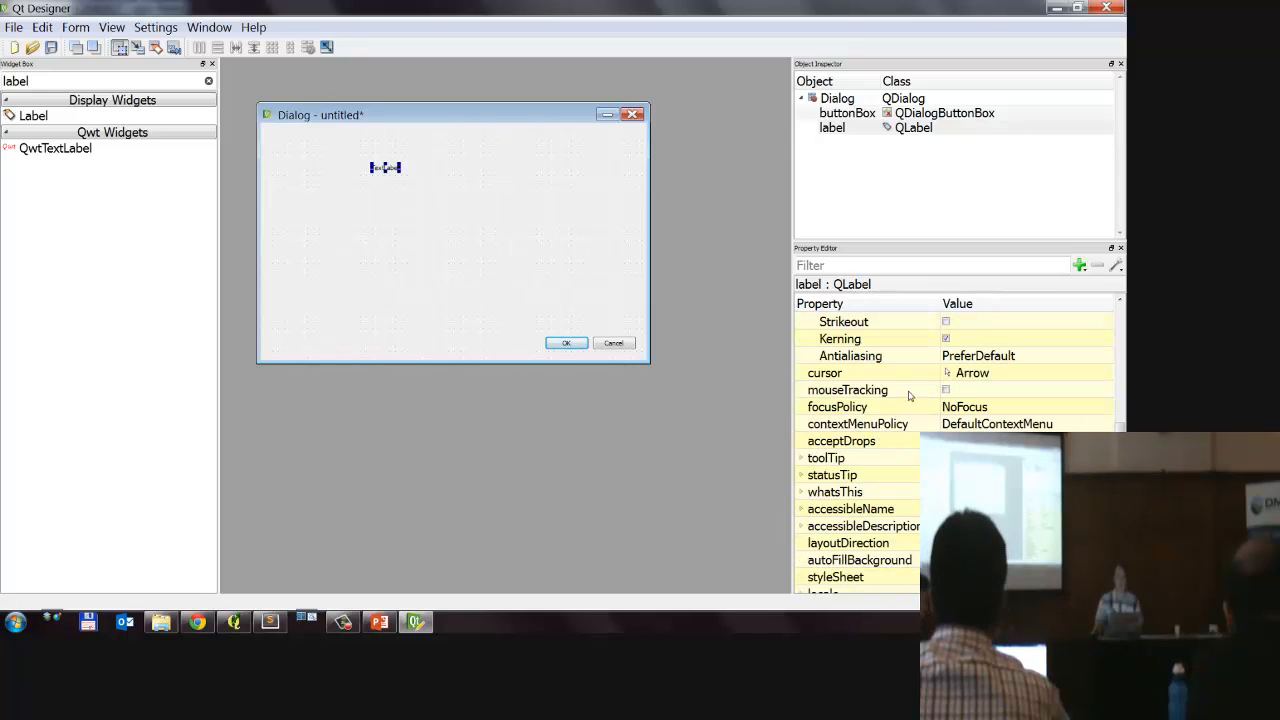
scroll(910, 410, "down", 7)
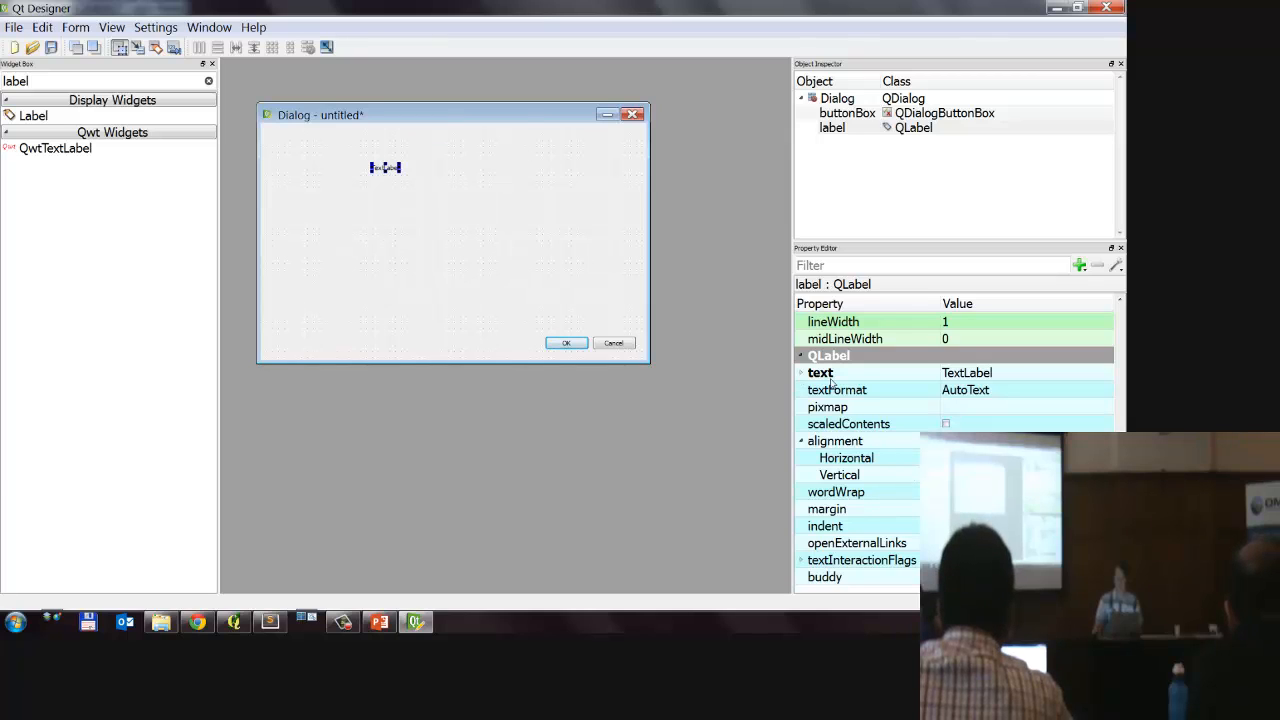
left_click(997, 372)
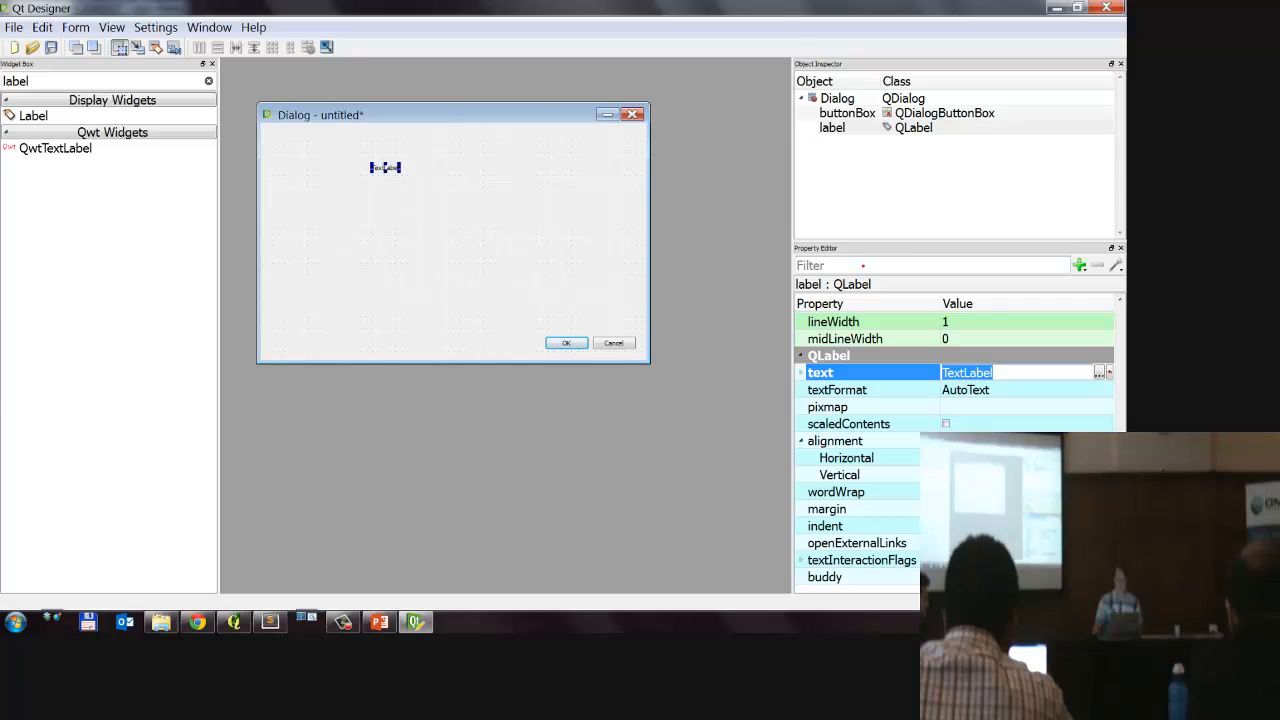
mouse_move(880, 250)
left_mouse_down()
mouse_move(790, 300)
mouse_move(925, 270)
left_mouse_up()
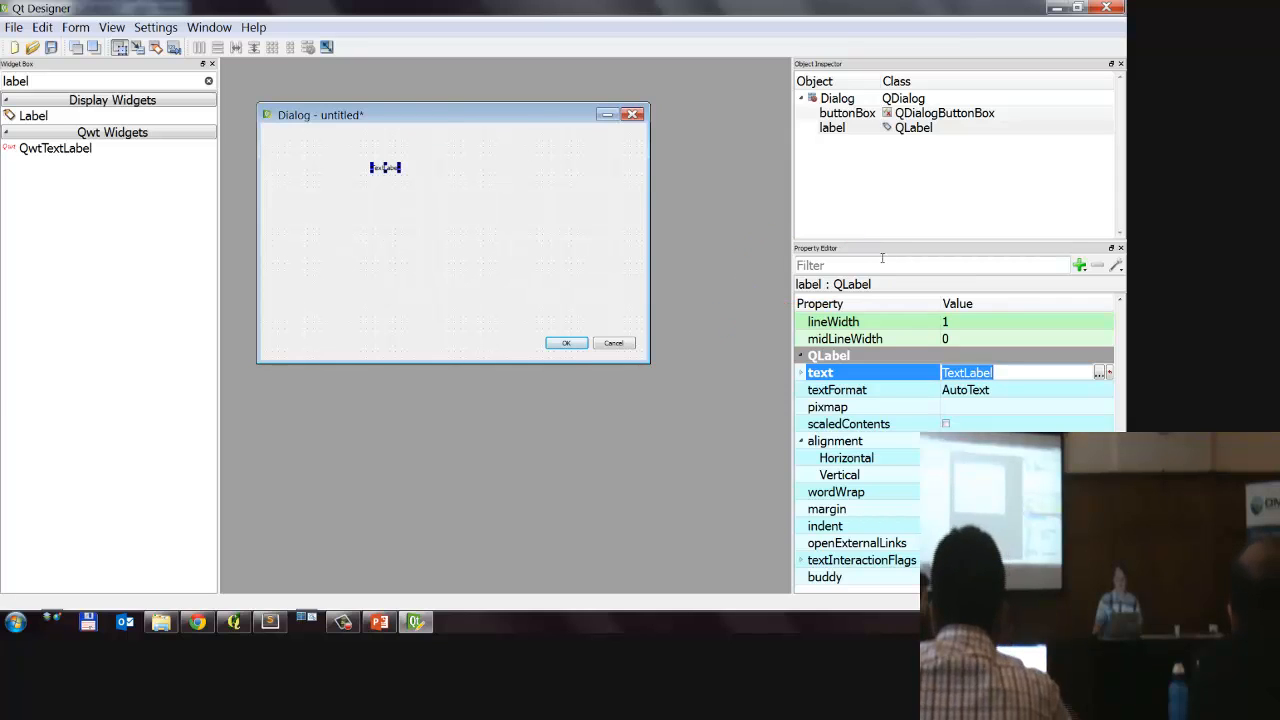
Step: Filter the properties by "text" and set the label's text to "Pool Inspection"
left_click(878, 264)
type("t")
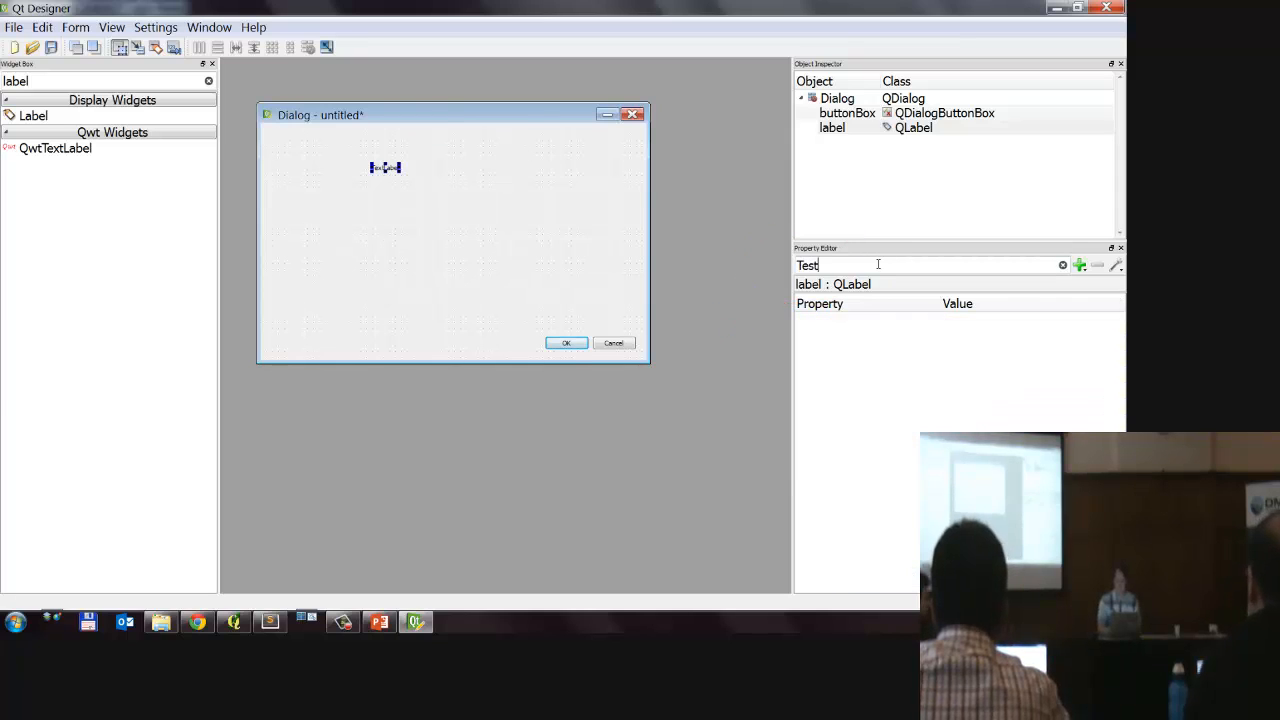
type("ext")
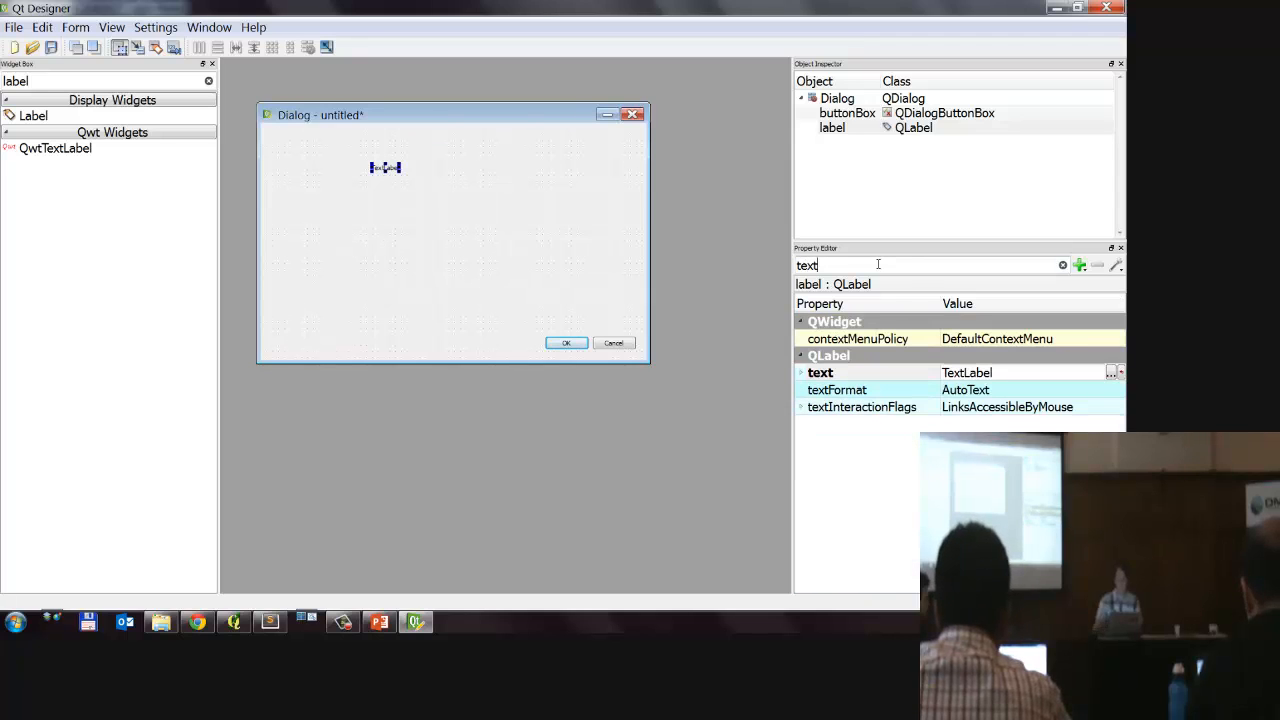
left_click(1010, 368)
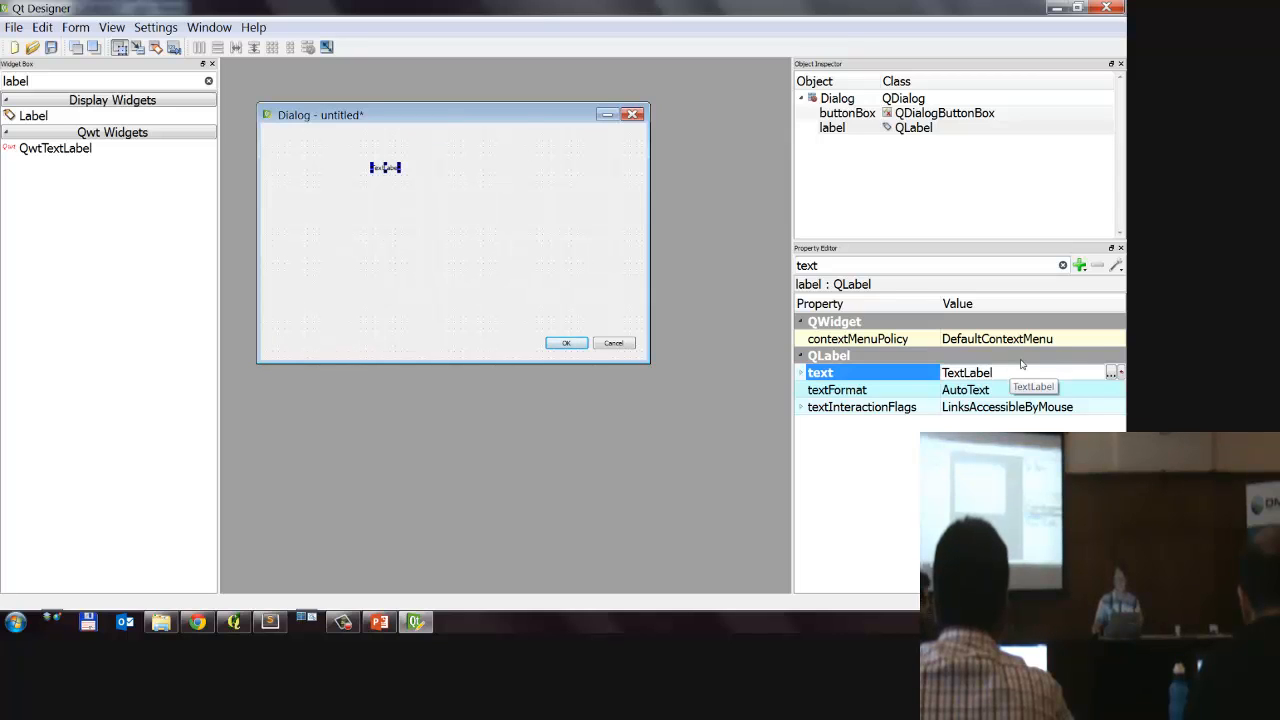
left_click_drag(1014, 371, 852, 382)
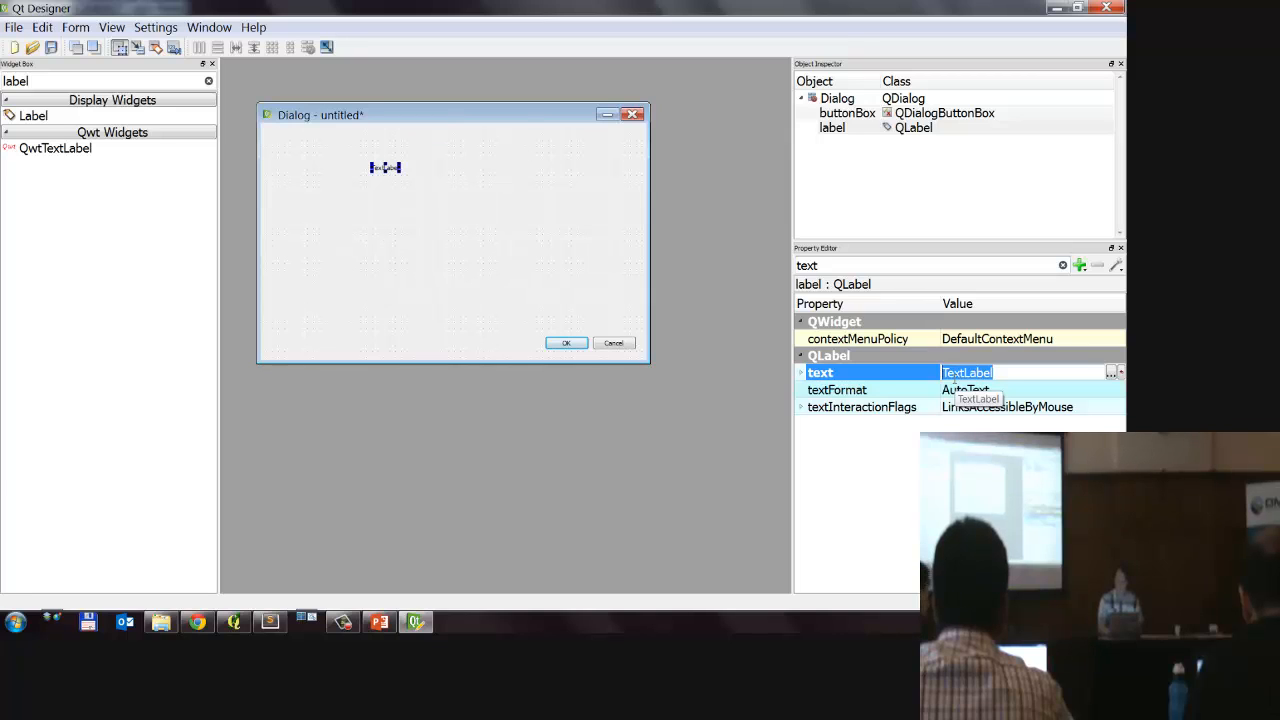
type("Pol")
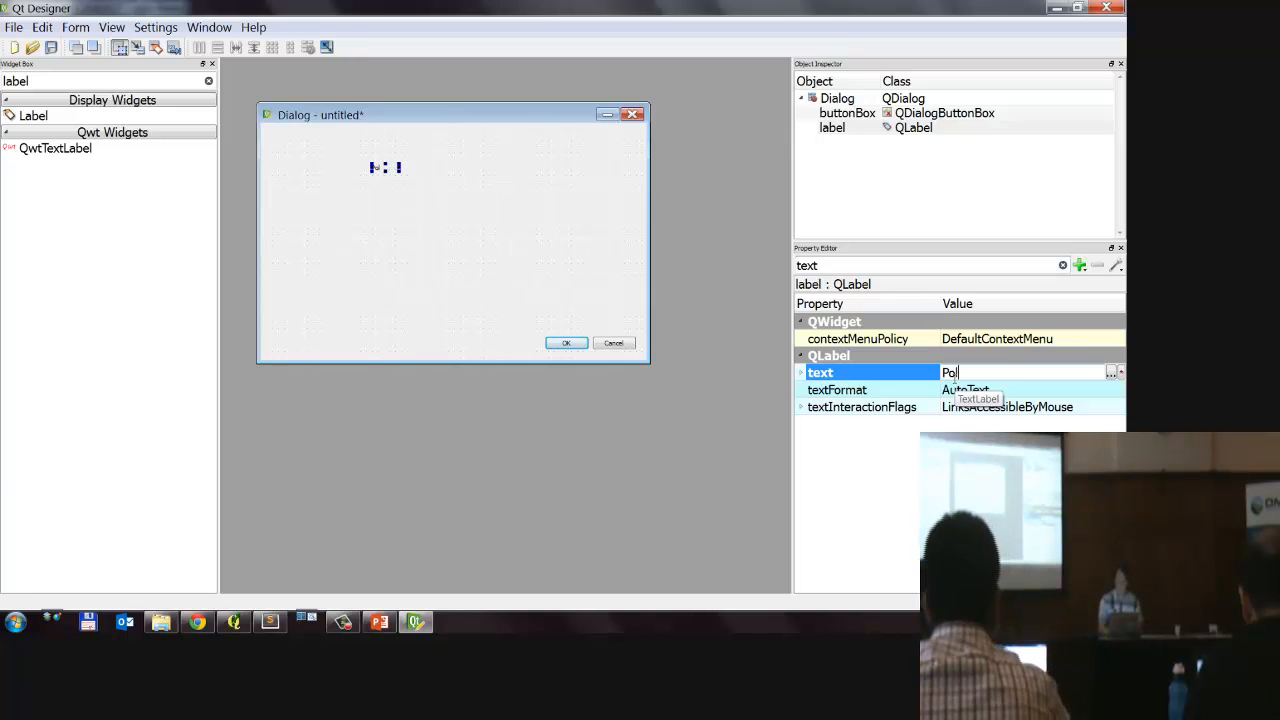
key("BackSpace")
type("ol Inspection")
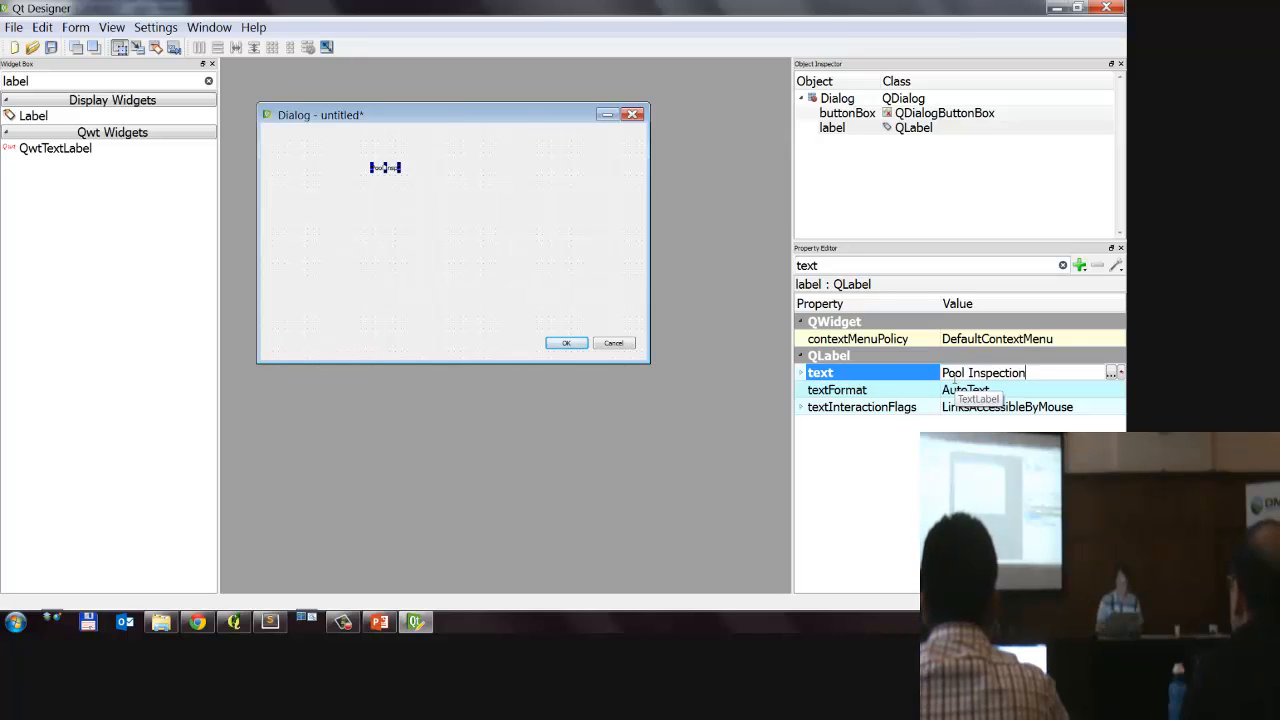
key("Return")
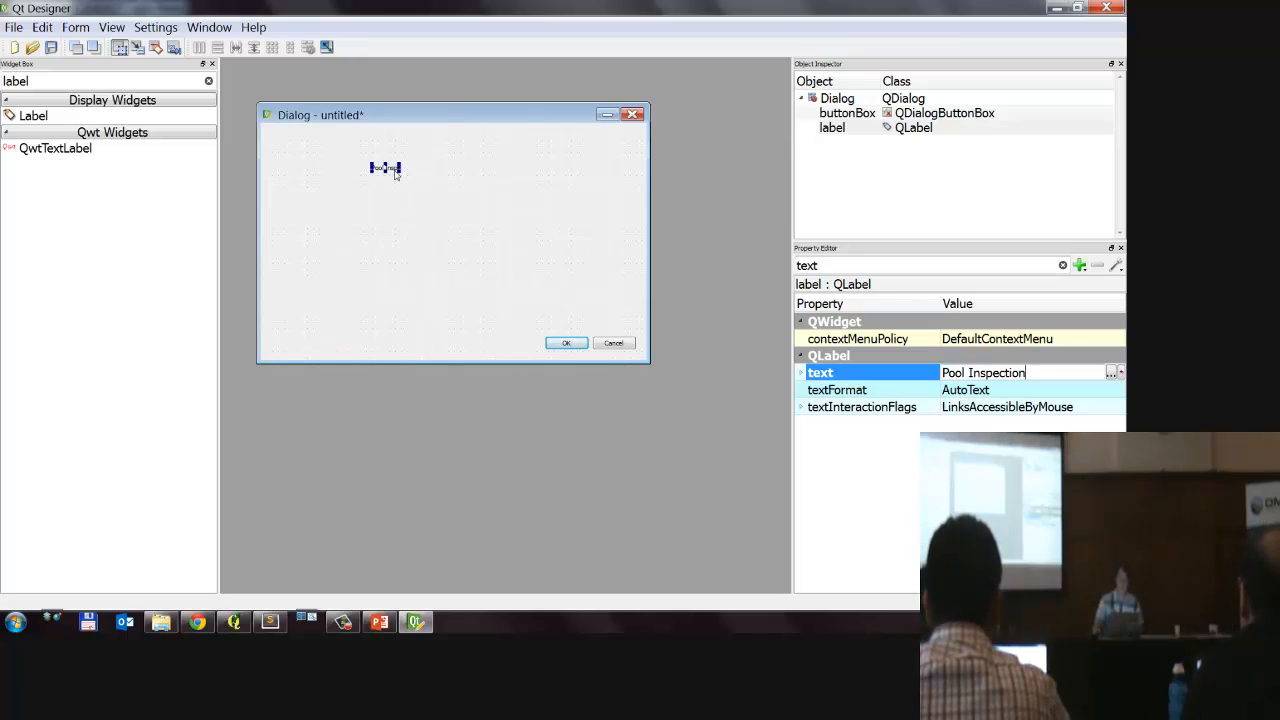
Step: Set the Pool Inspection label's font to 20 point bold, and enlarge and reposition its box near the form's upper centre
left_click_drag(401, 175, 496, 194)
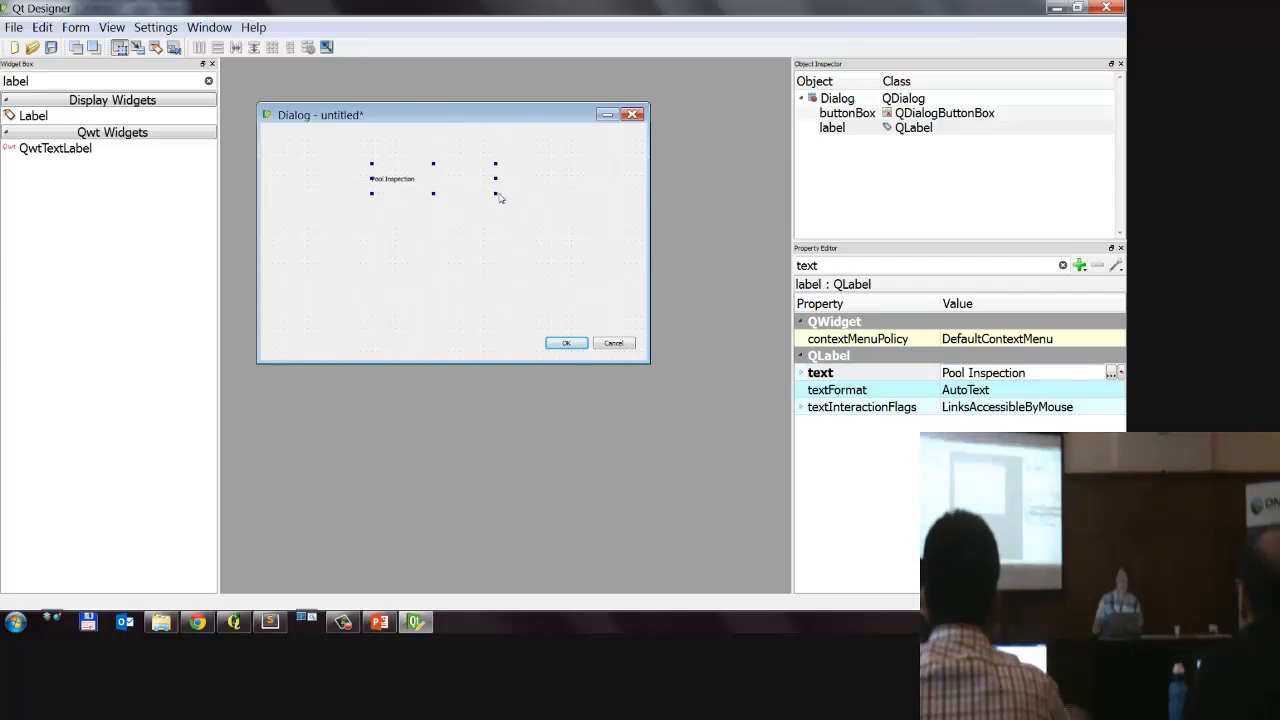
left_click_drag(867, 265, 755, 268)
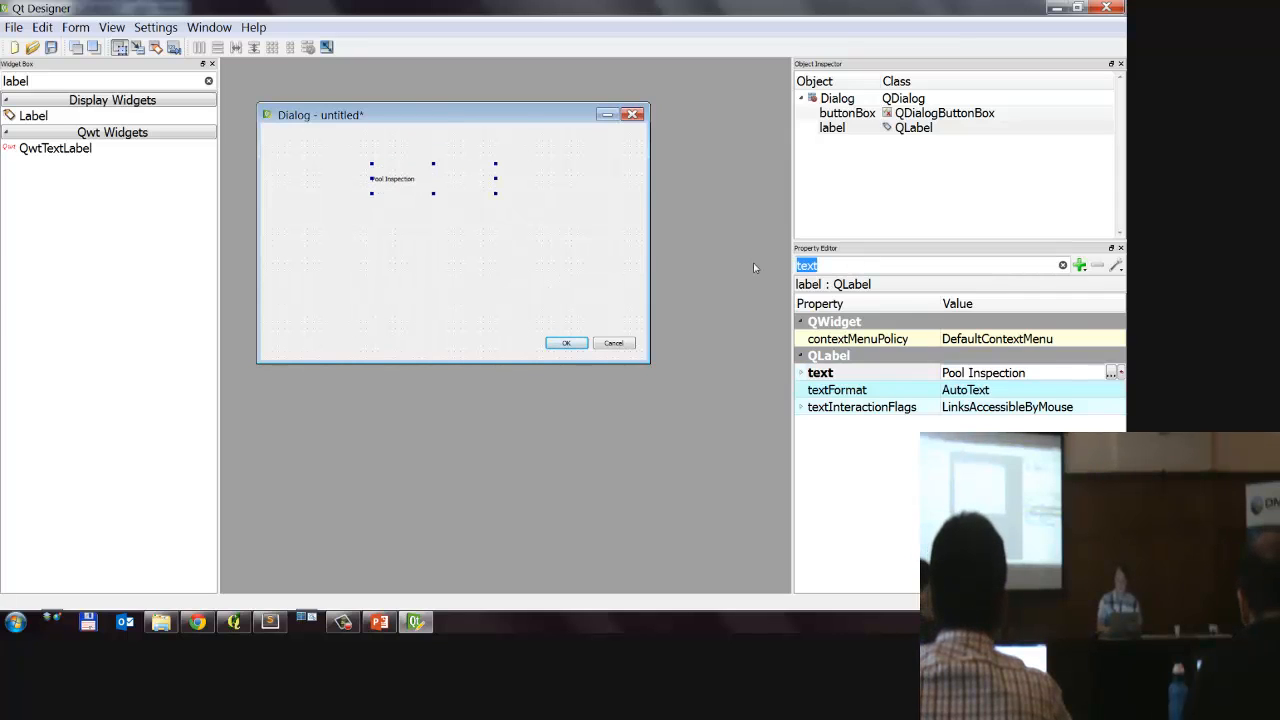
type("font")
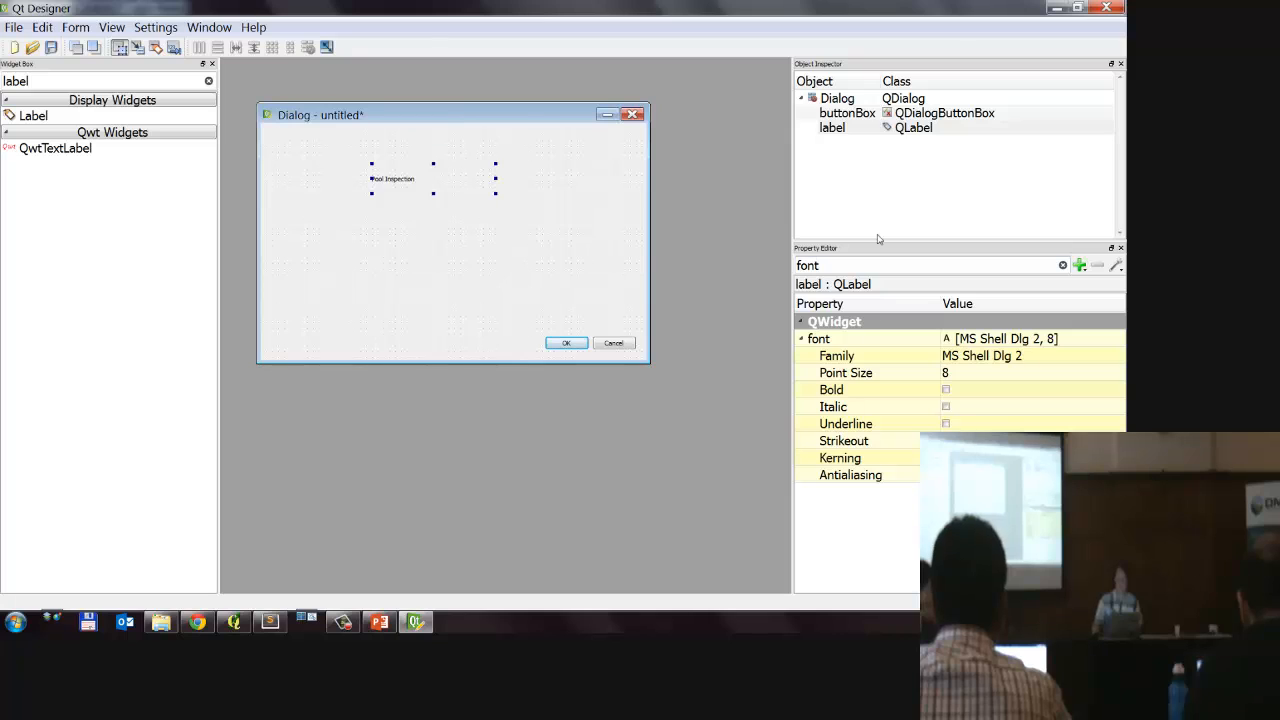
left_click(970, 372)
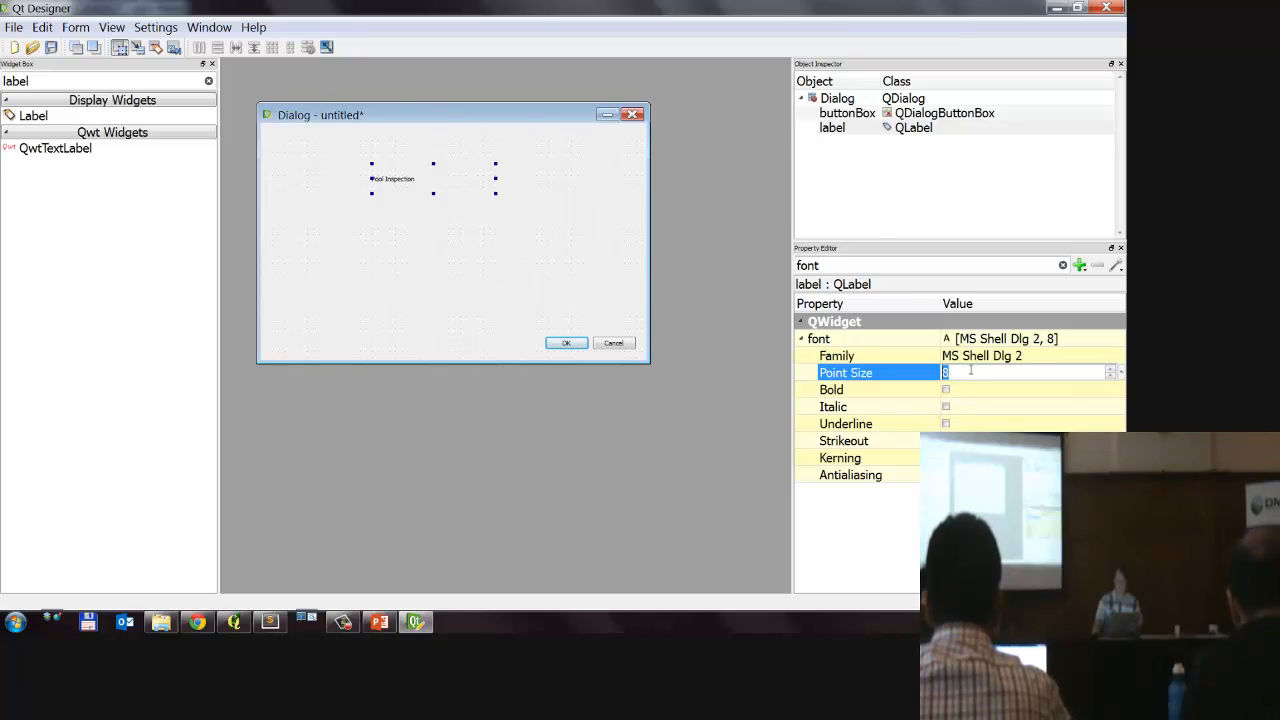
scroll(973, 370, "up", 12)
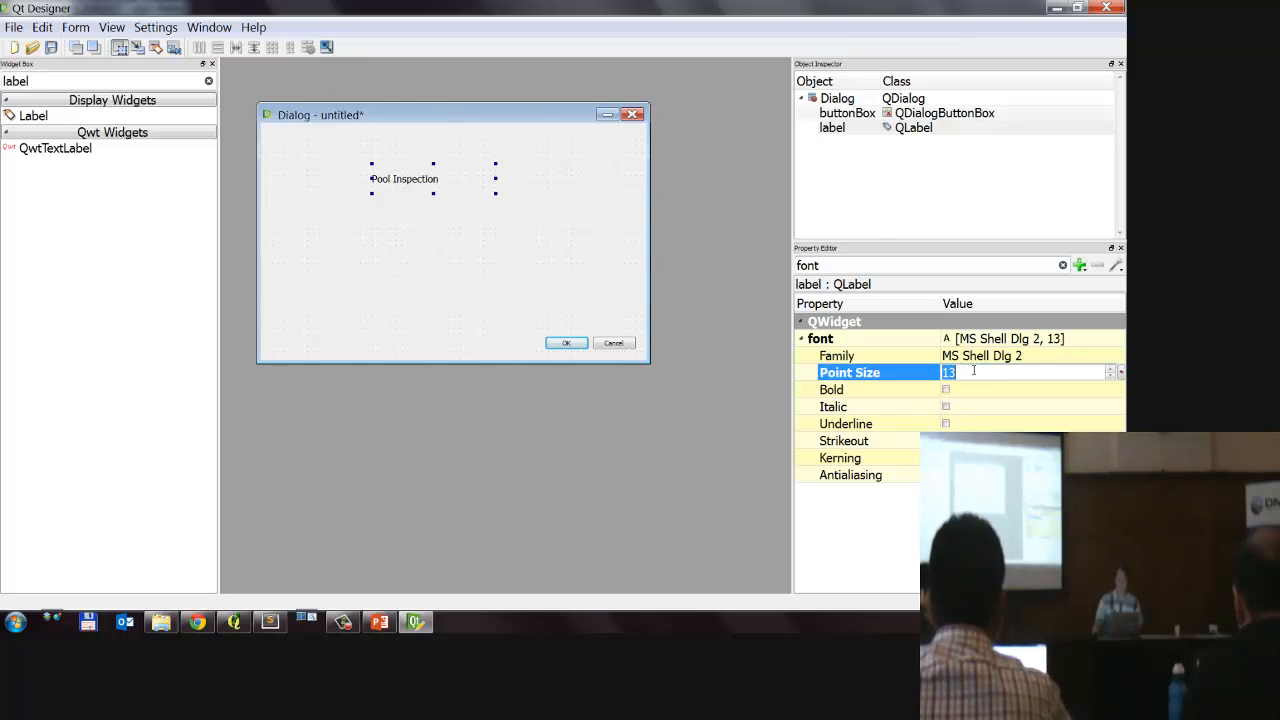
left_click(946, 390)
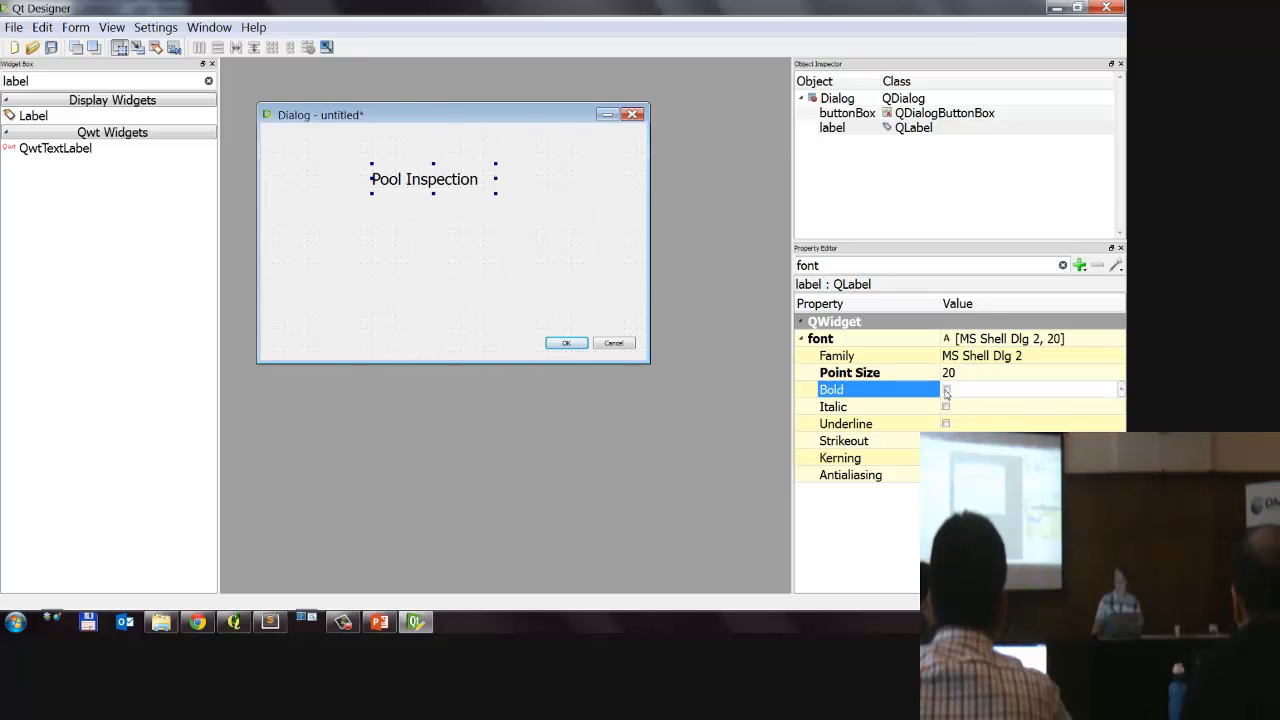
left_click(946, 390)
left_click(535, 231)
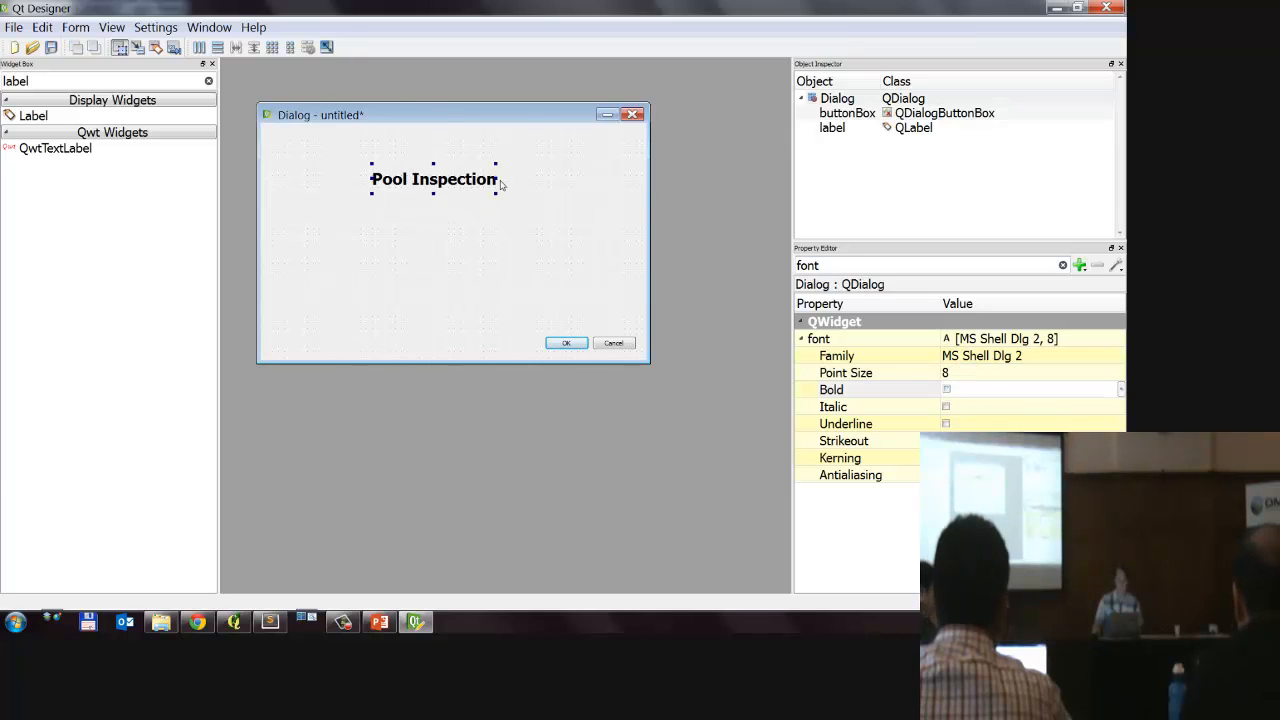
left_click_drag(497, 178, 470, 171)
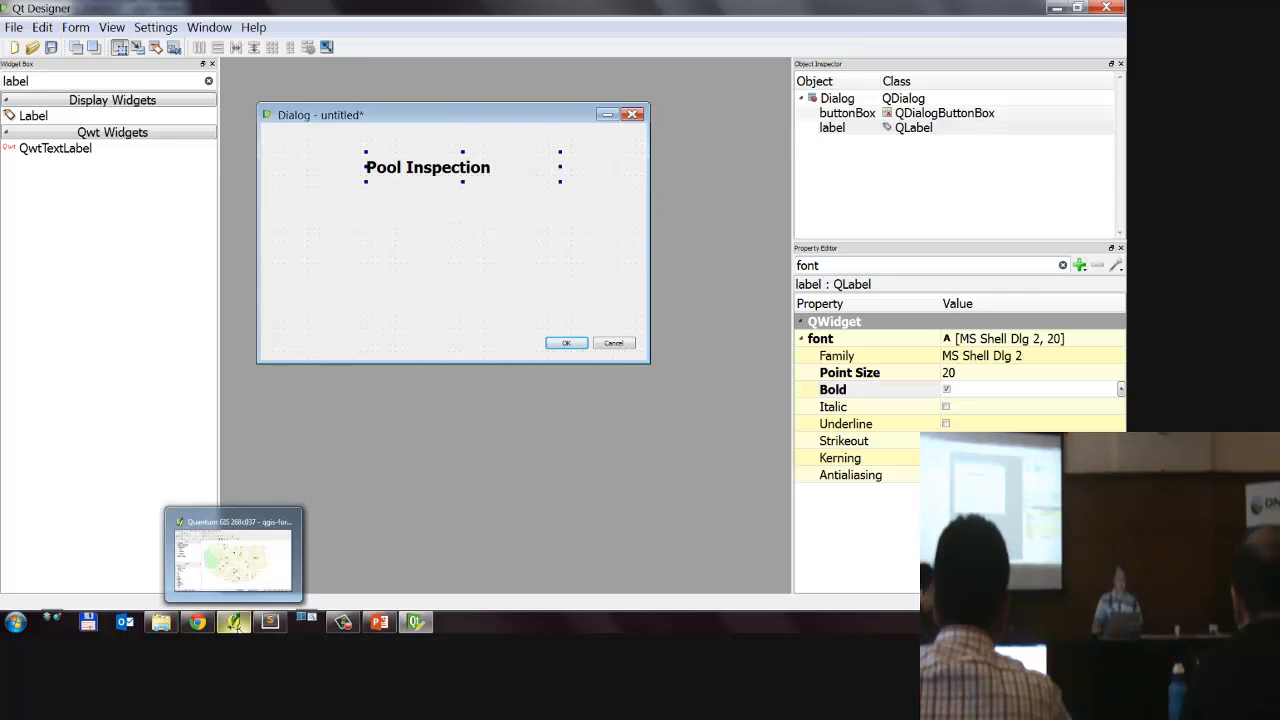
Step: Switch to QGIS, view the fields in the pools layer's attribute table, and return to Qt Designer
left_click(238, 624)
right_click(114, 145)
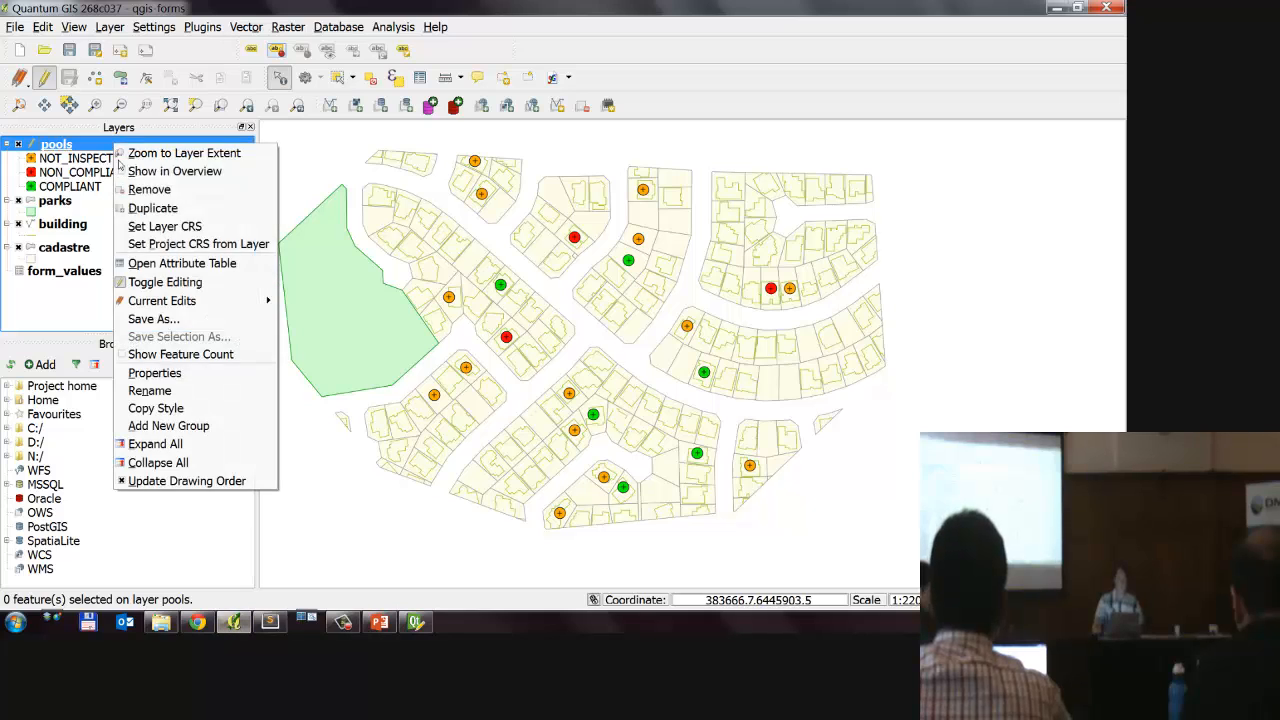
left_click(140, 256)
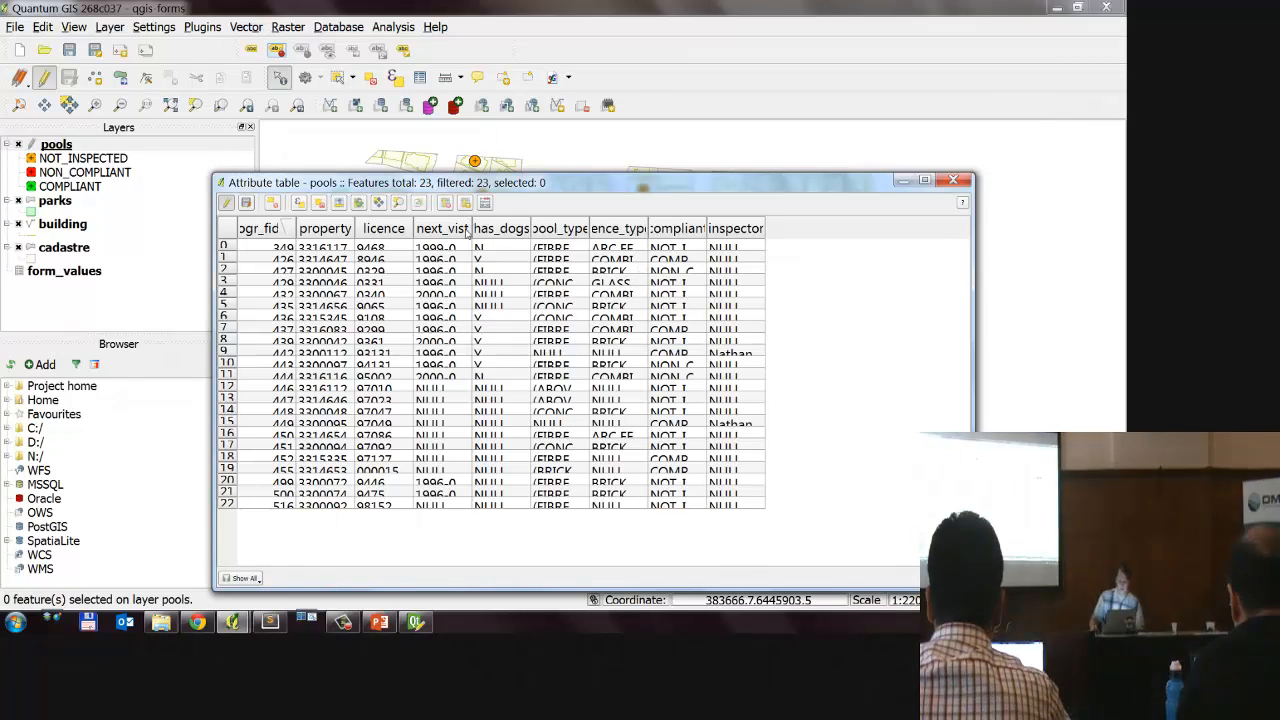
key("alt+Tab")
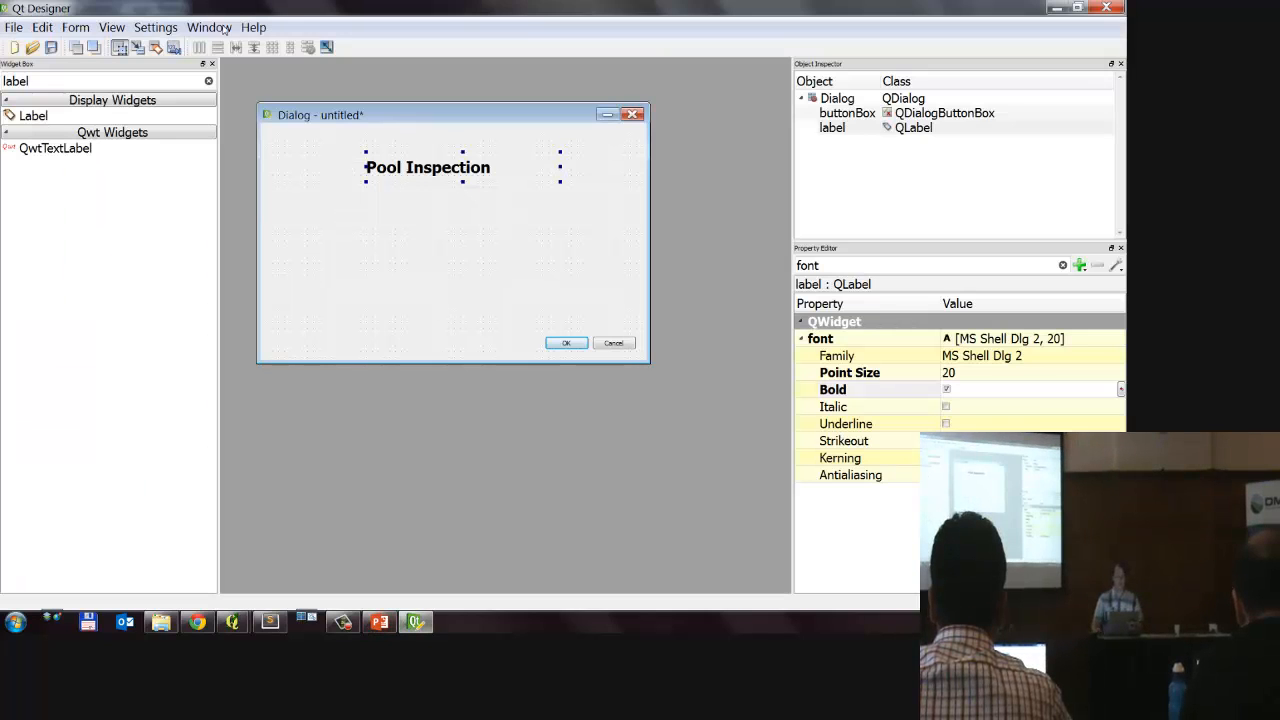
Step: Add five text labels in a rough column below the Pool Inspection heading
left_click_drag(44, 125, 378, 250)
left_click_drag(88, 126, 362, 272)
left_click_drag(85, 120, 337, 316)
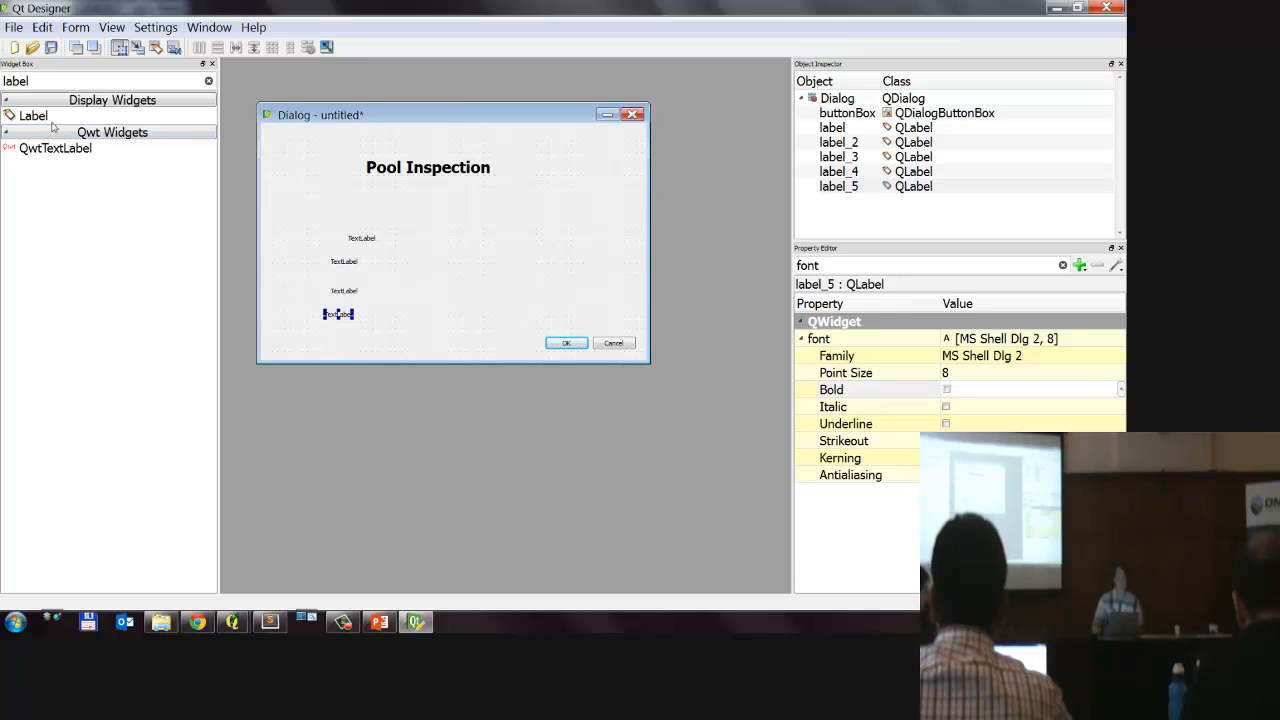
left_click_drag(68, 121, 362, 228)
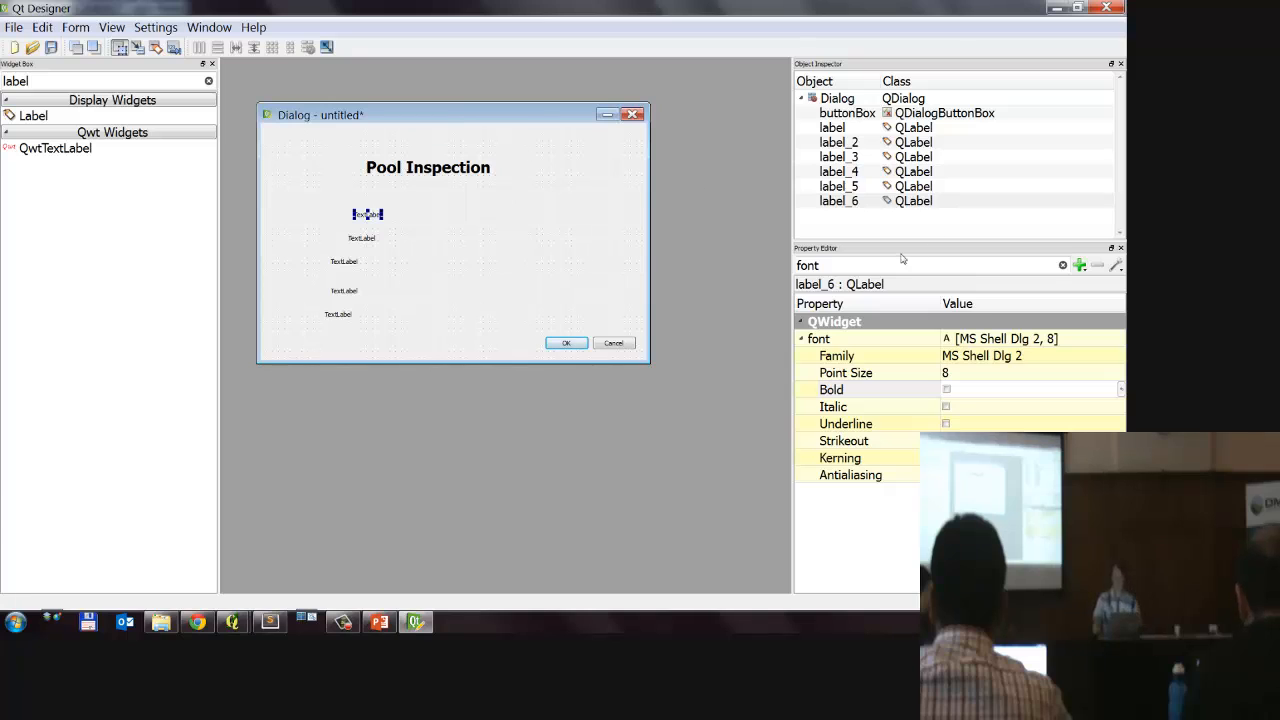
Step: Clear the property filter, then shift the topmost new label slightly right and enlarge its box to about 121 x 16
key("BackSpace")
key("BackSpace")
key("BackSpace")
key("BackSpace")
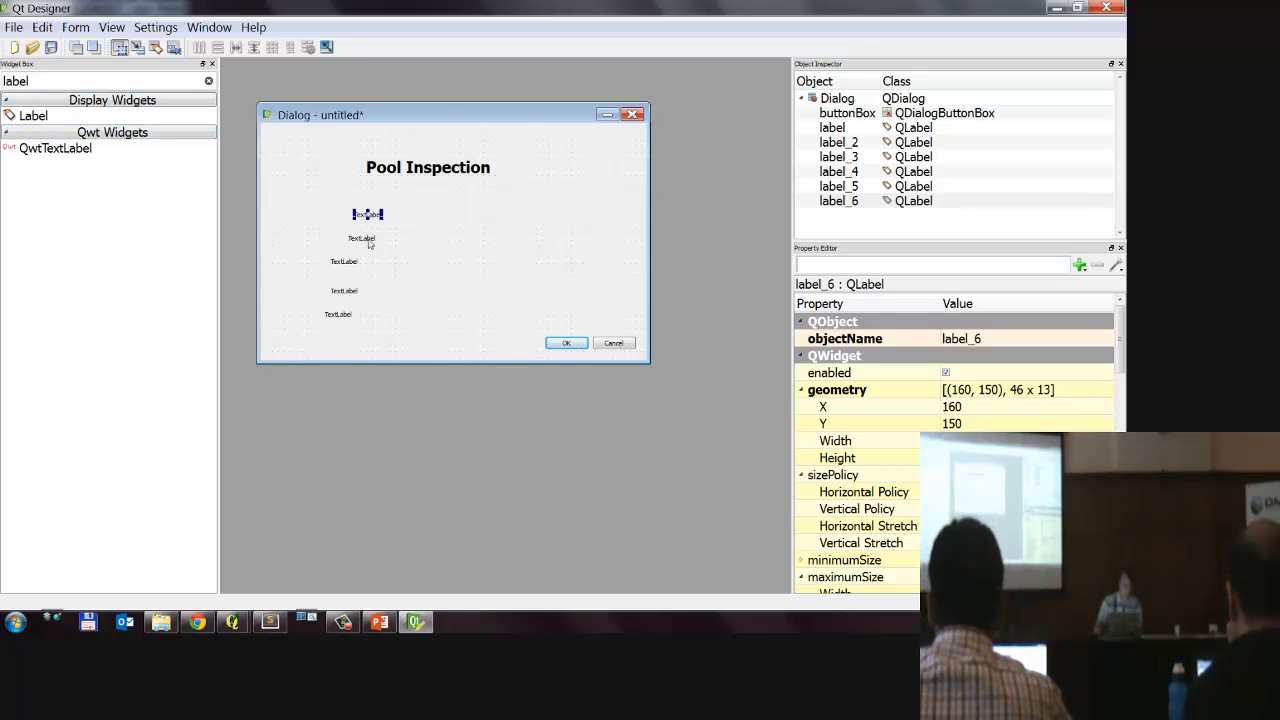
left_click(380, 222)
left_click(368, 215)
left_click_drag(383, 215, 414, 217)
left_click(415, 256)
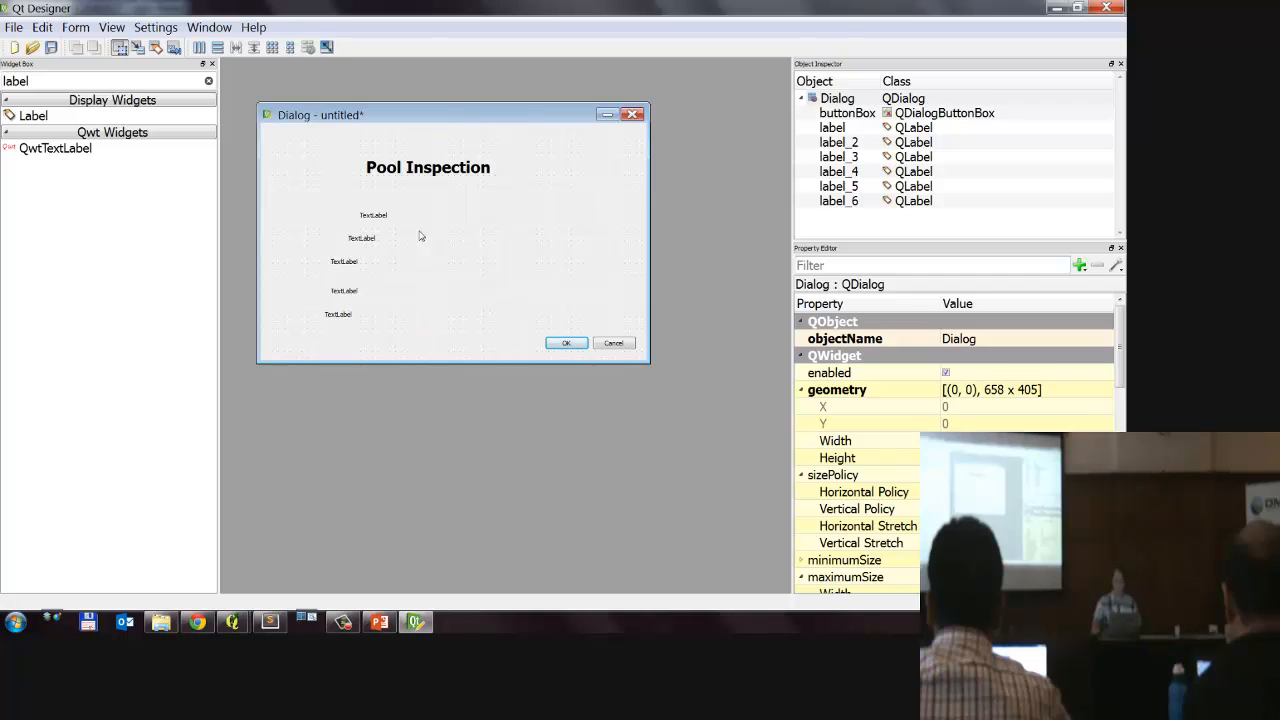
left_click(386, 219)
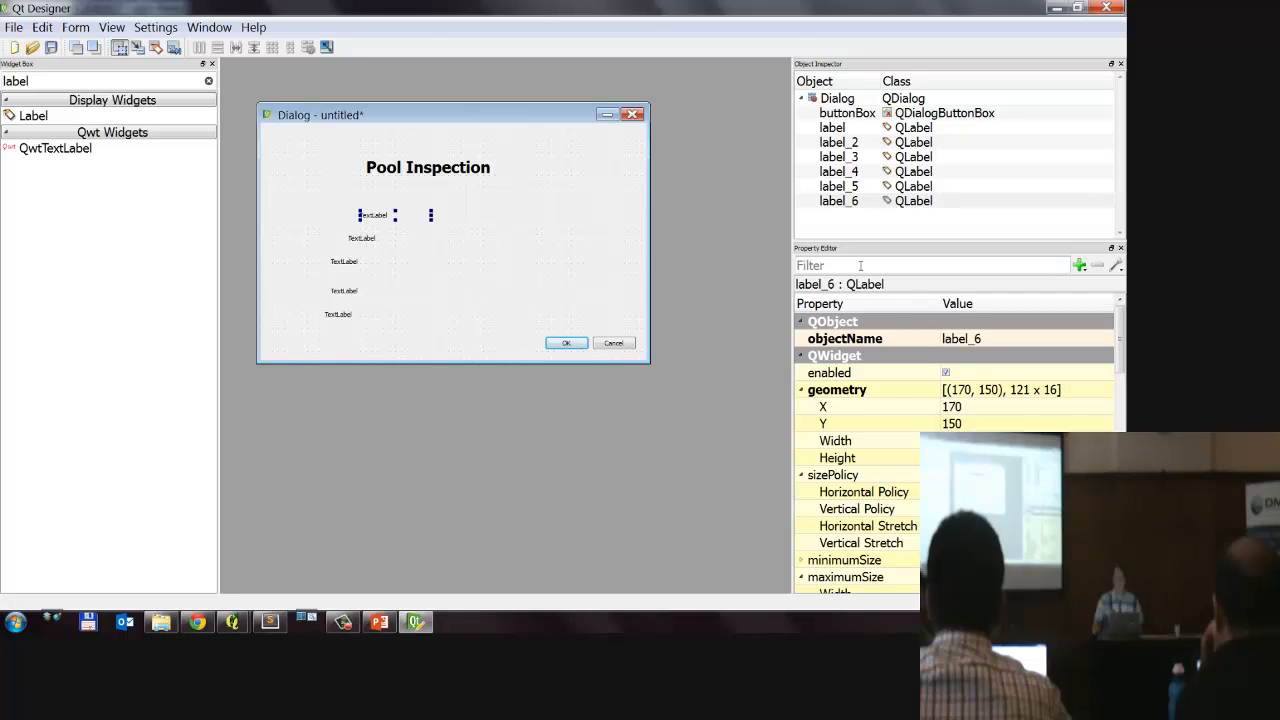
Step: Filter the properties by "text" and set the topmost new label's text to "Has Dog"
mouse_move(888, 240)
left_mouse_down()
mouse_move(750, 345)
mouse_move(940, 238)
left_mouse_up()
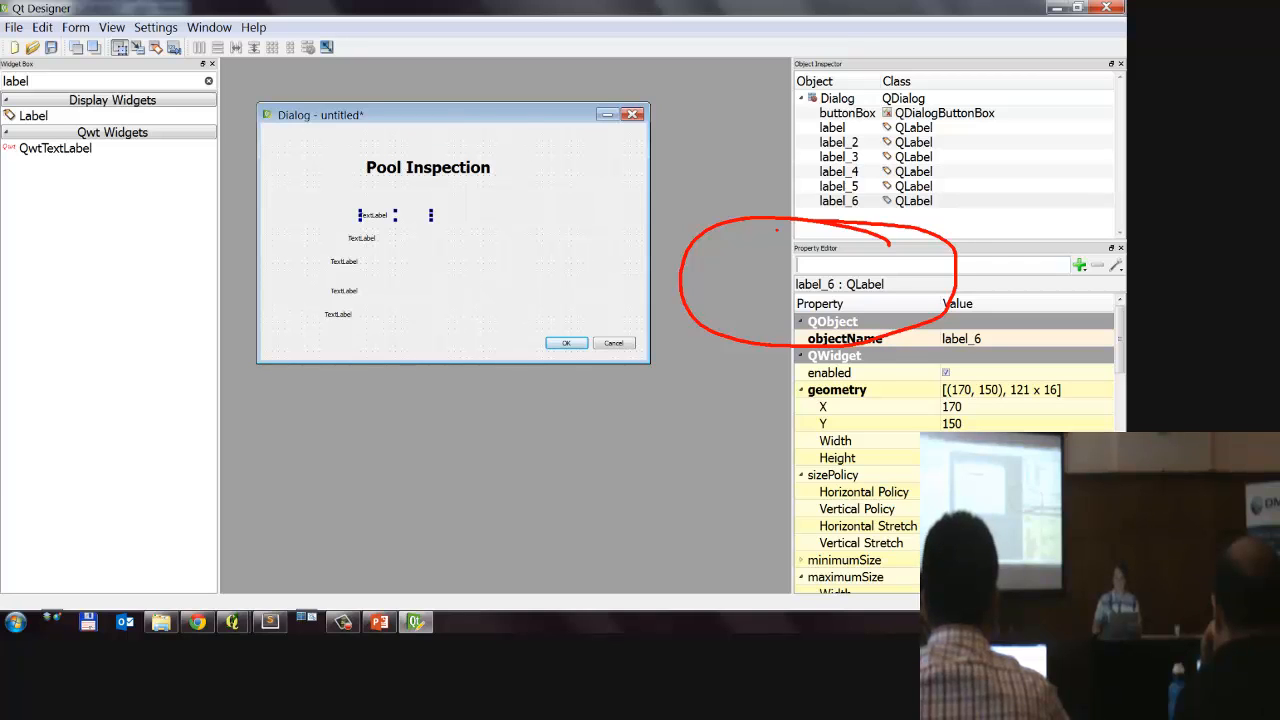
key("Escape")
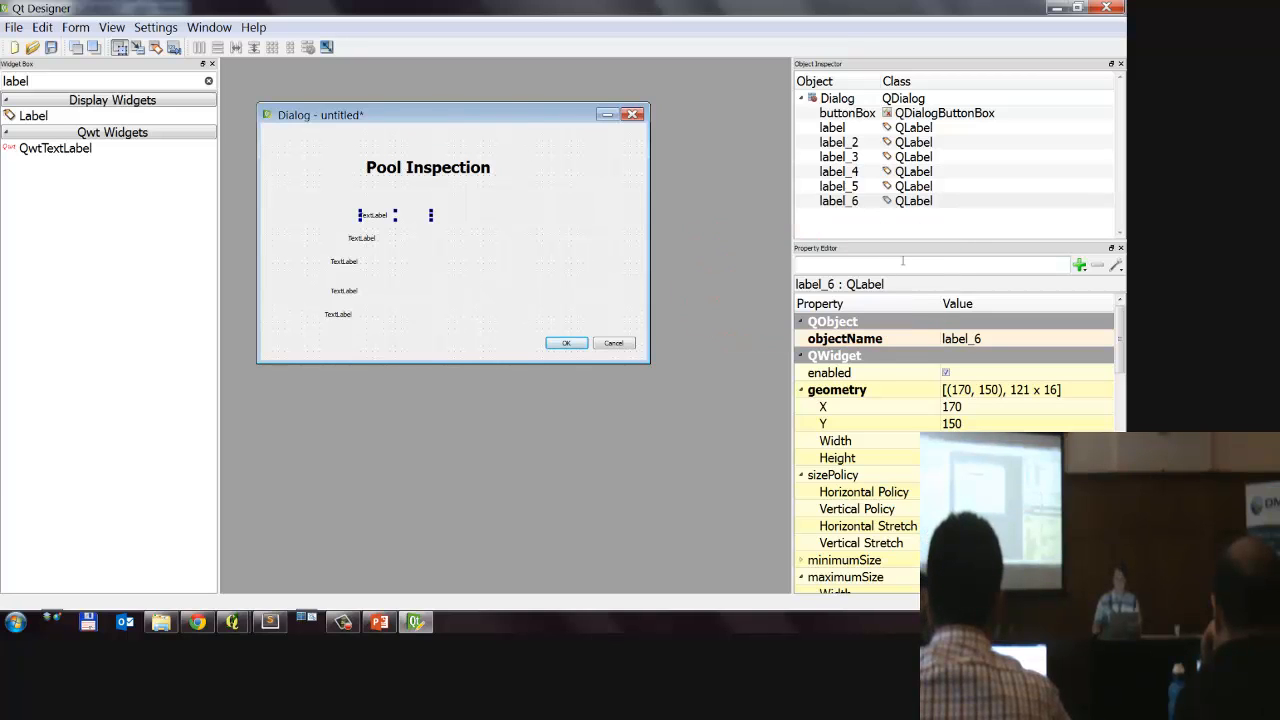
left_click(890, 265)
type("text")
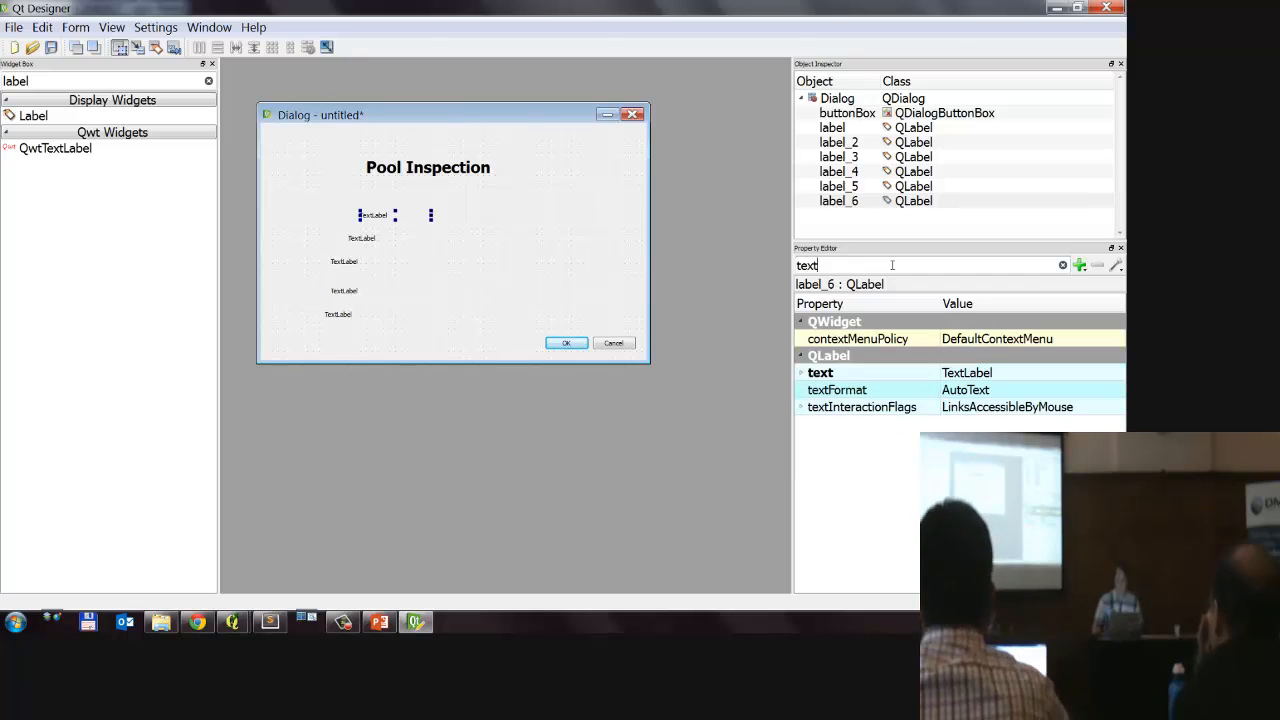
left_click(966, 372)
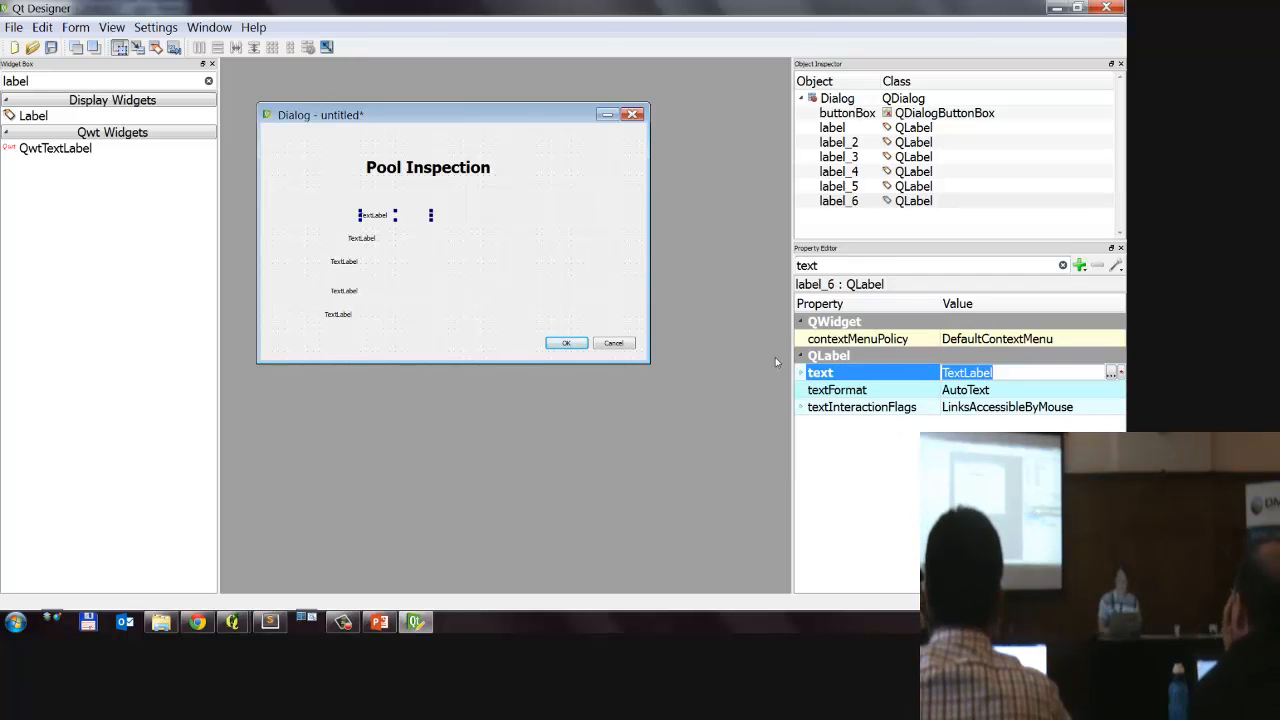
type("HA")
key("BackSpace")
key("BackSpace")
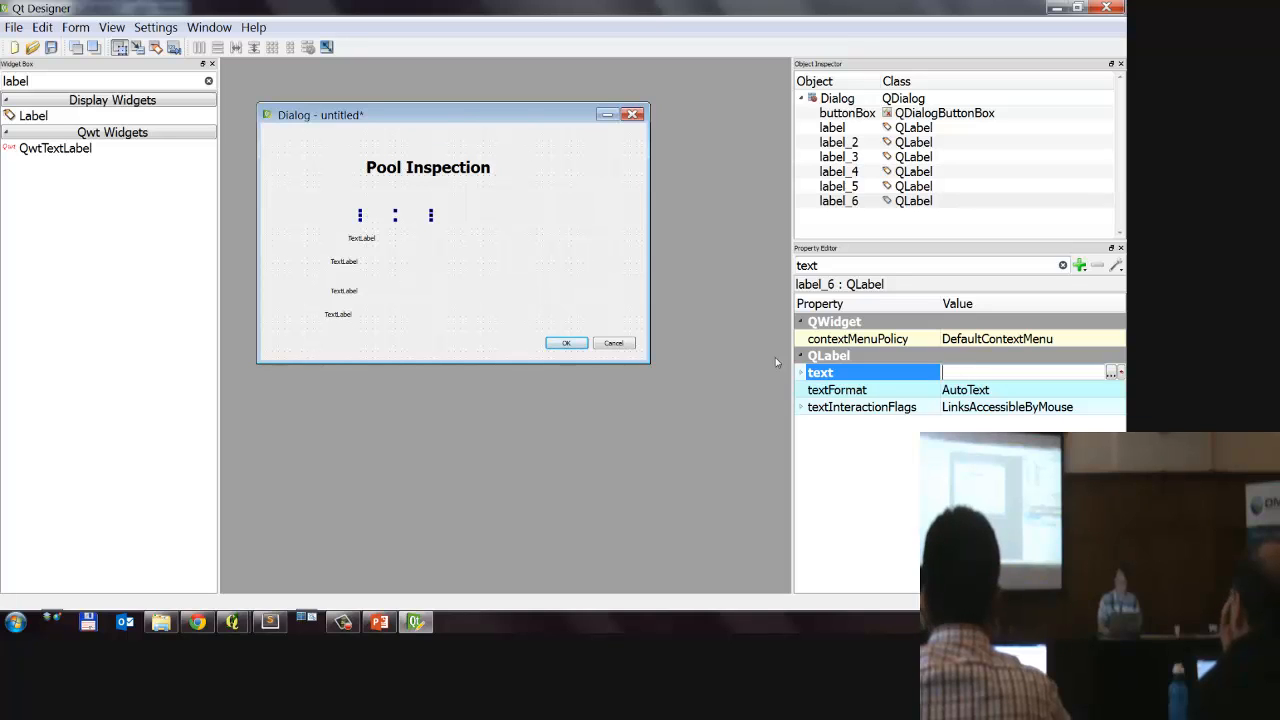
type("Has Dog")
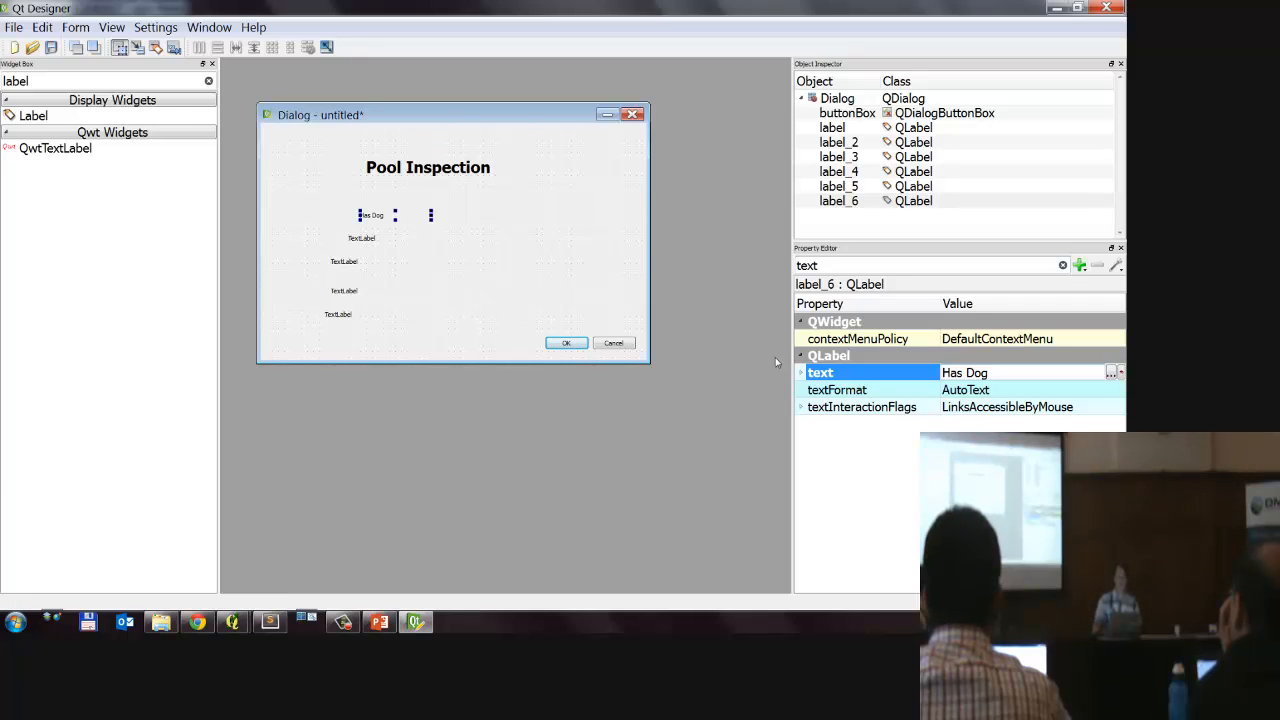
key("Return")
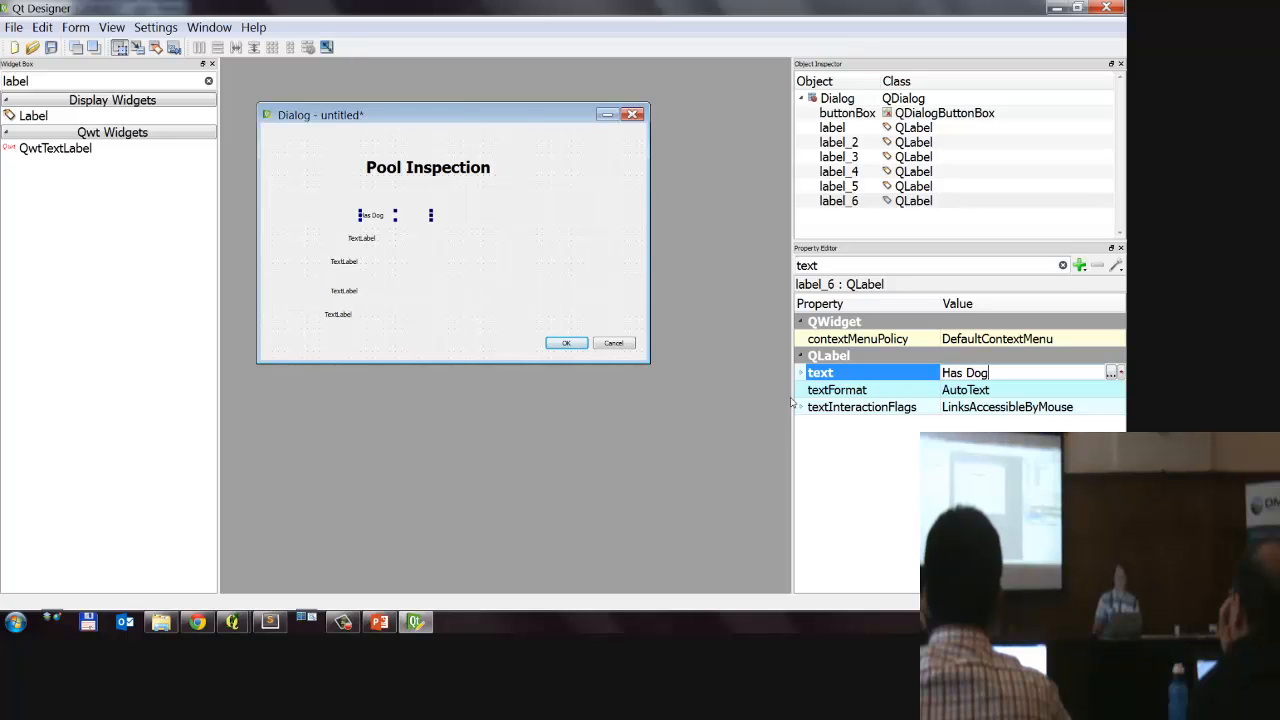
left_click(434, 294)
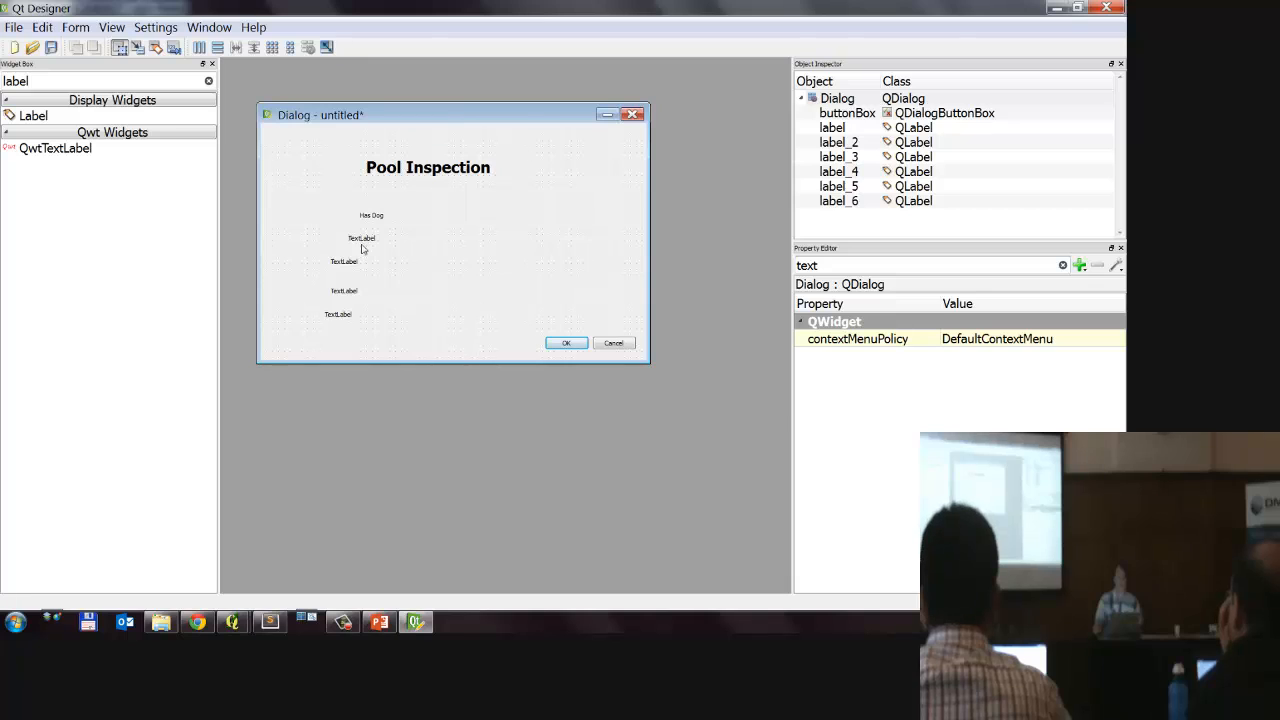
Step: Set the text of the label directly below Has Dog to "Pool Type"
left_click(362, 240)
left_click(1037, 374)
type("P")
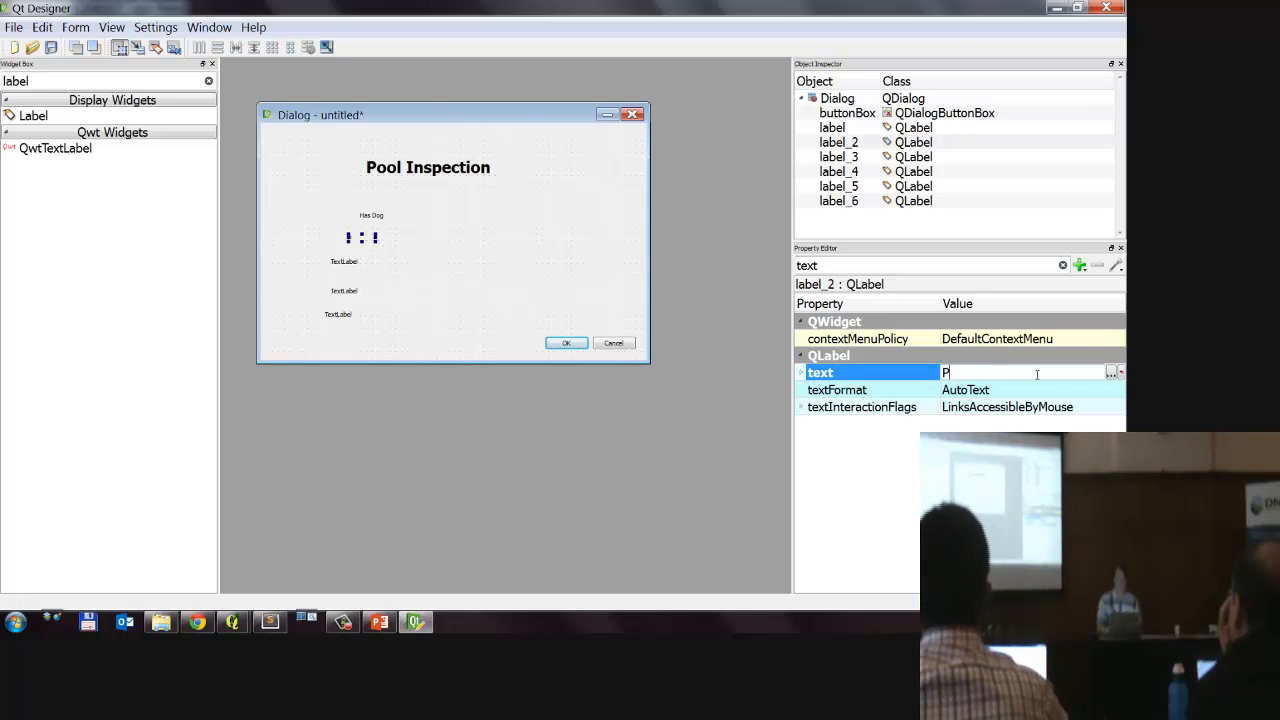
type("ool Type")
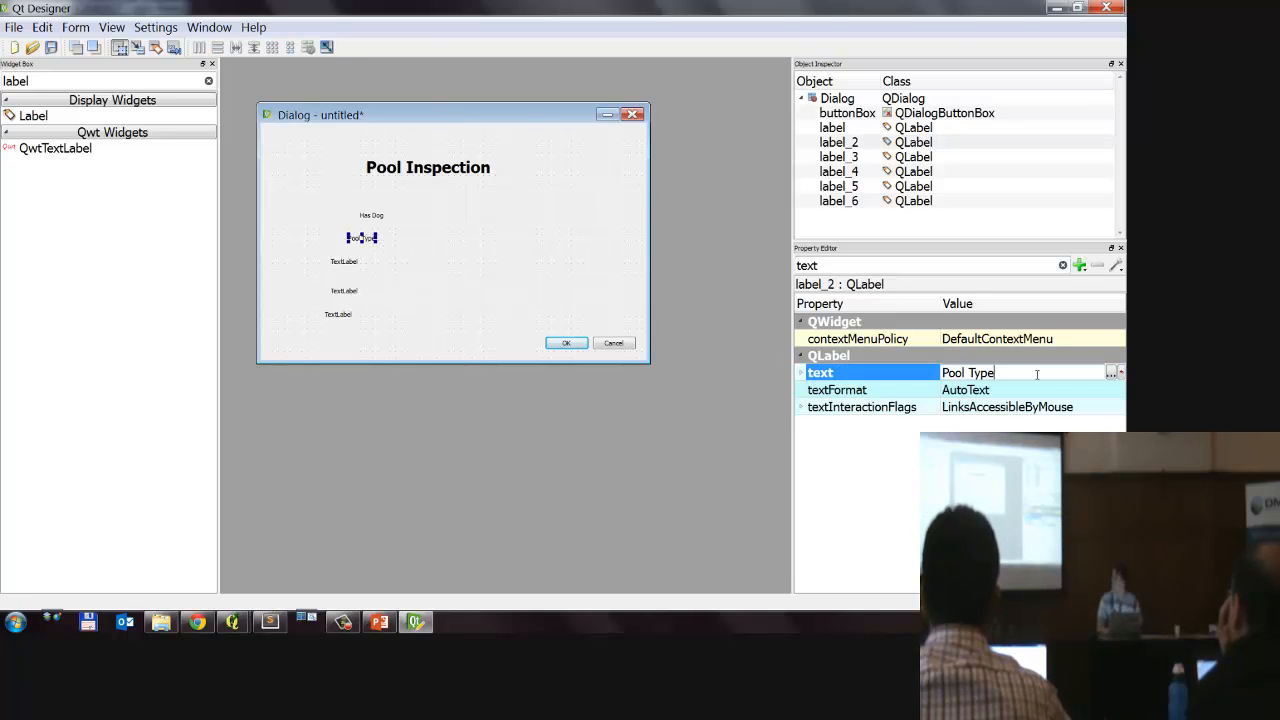
key("Return")
Step: Set the text of the label below Pool Type to "Fence Type"
left_click(341, 261)
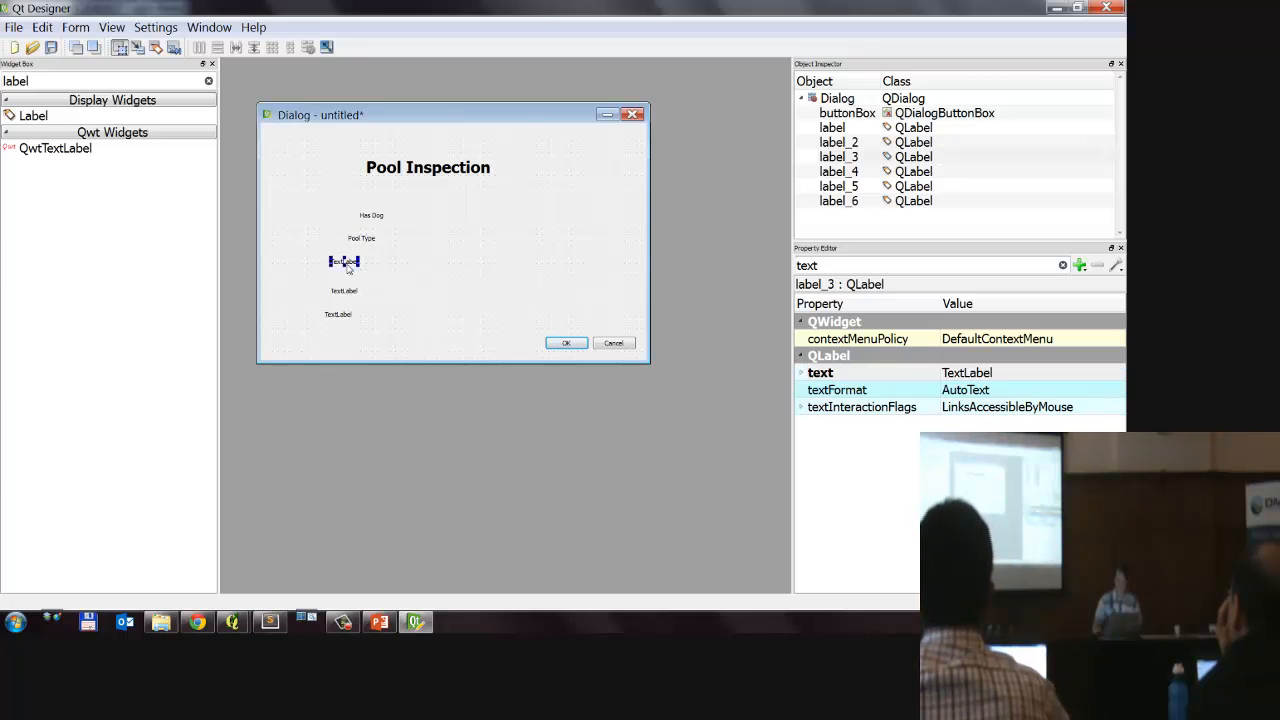
left_click(1021, 375)
type("Fence Type")
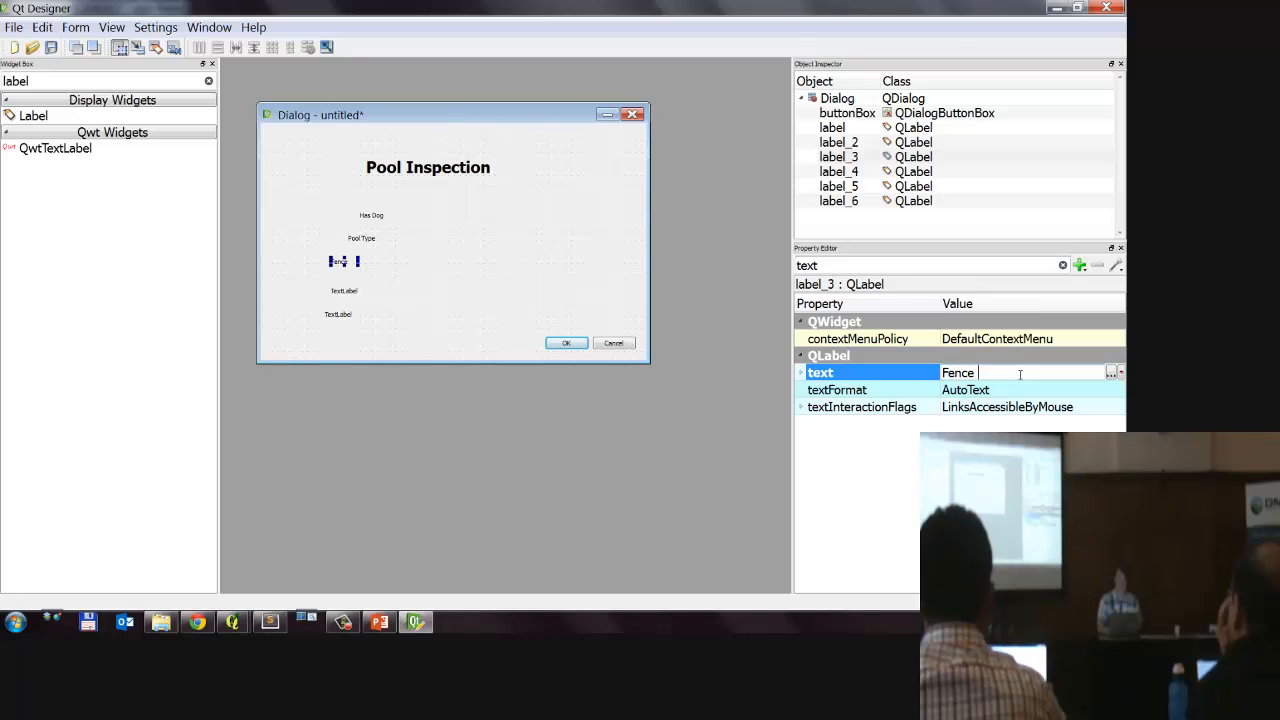
key("Return")
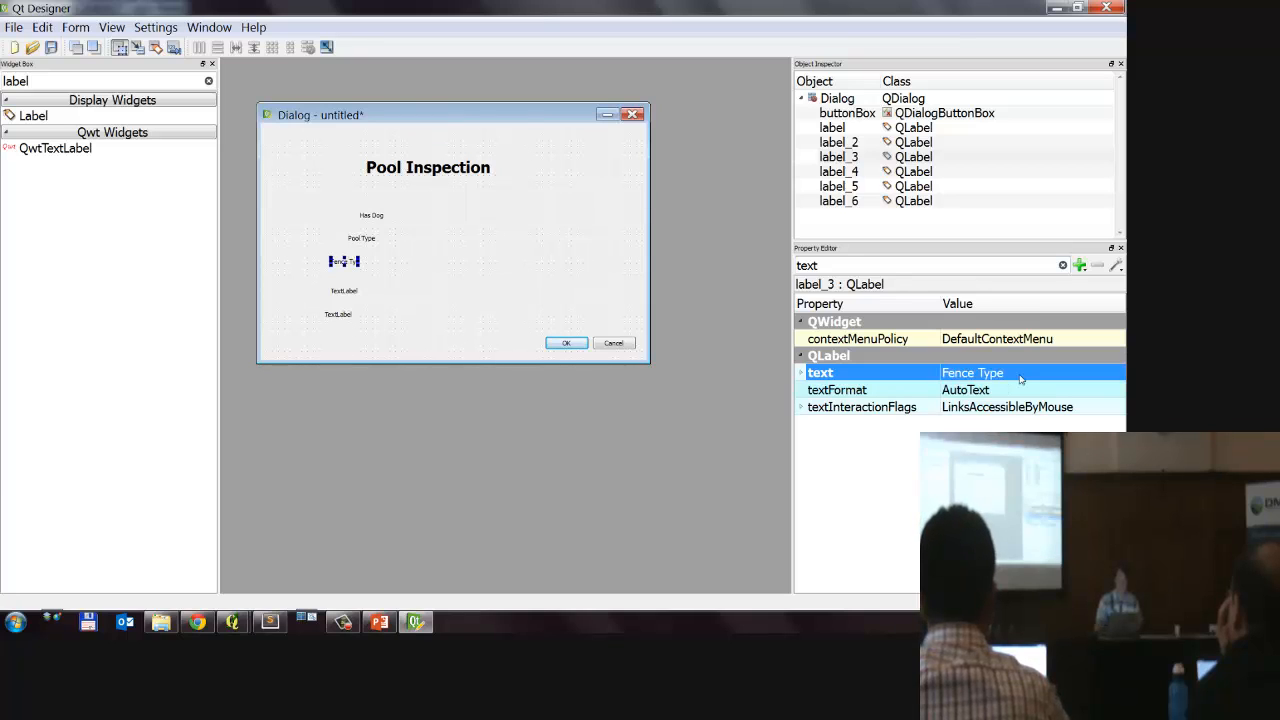
Step: Set the text of the label below Fence Type to "Inspector"
left_click(345, 290)
left_click(1040, 375)
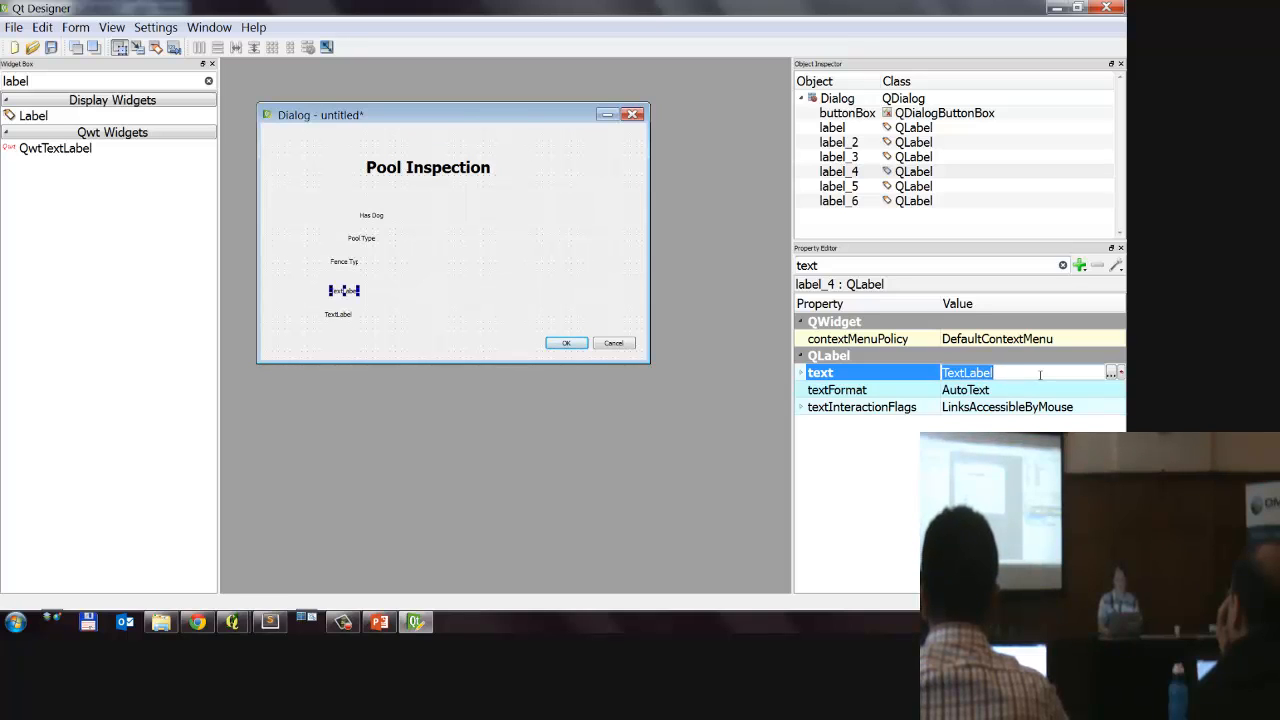
type("Insp")
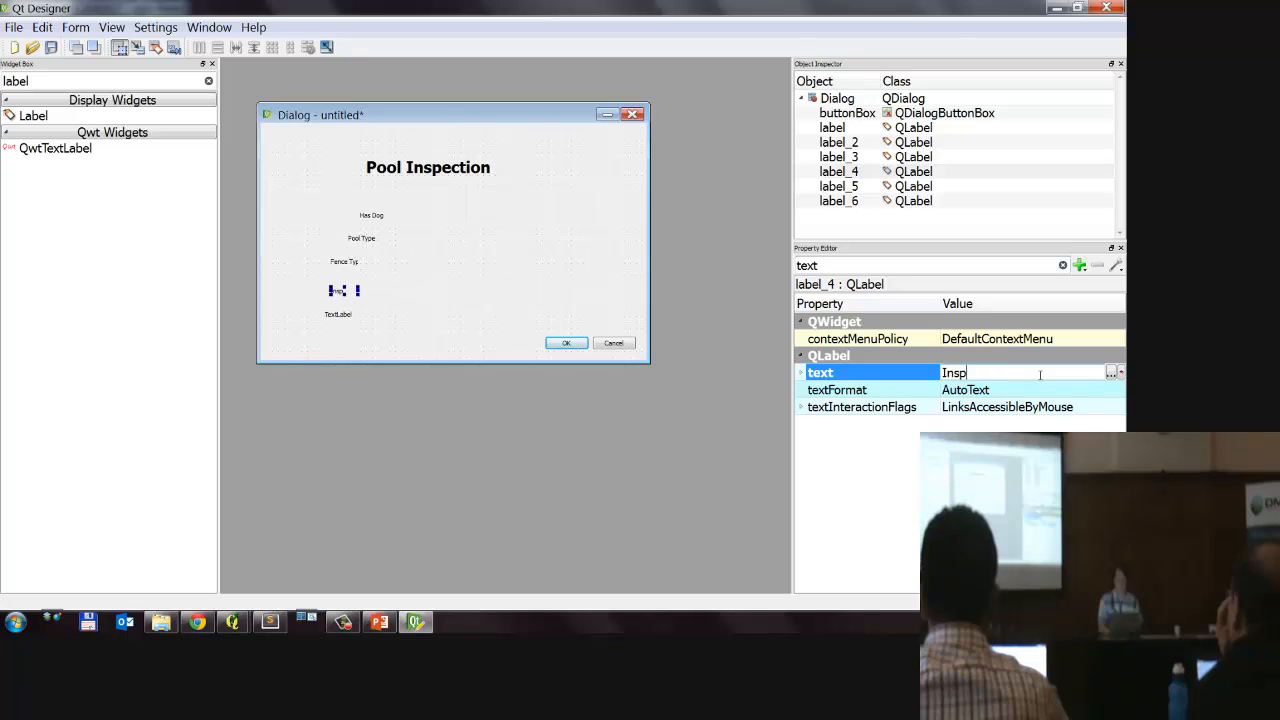
type("ector")
key("Return")
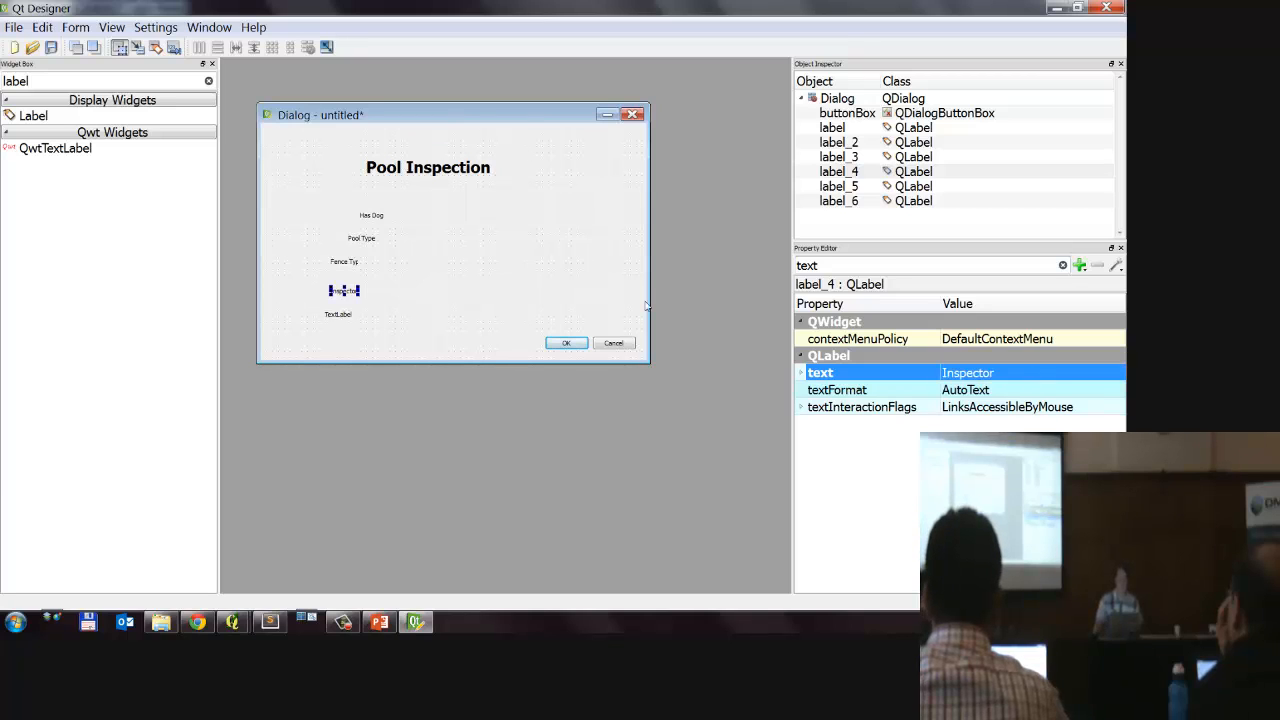
Step: Select the lowest label, switch to QGIS to check the compliant column in the pools attribute table, and return to Qt Designer
left_click(325, 317)
left_click(1030, 372)
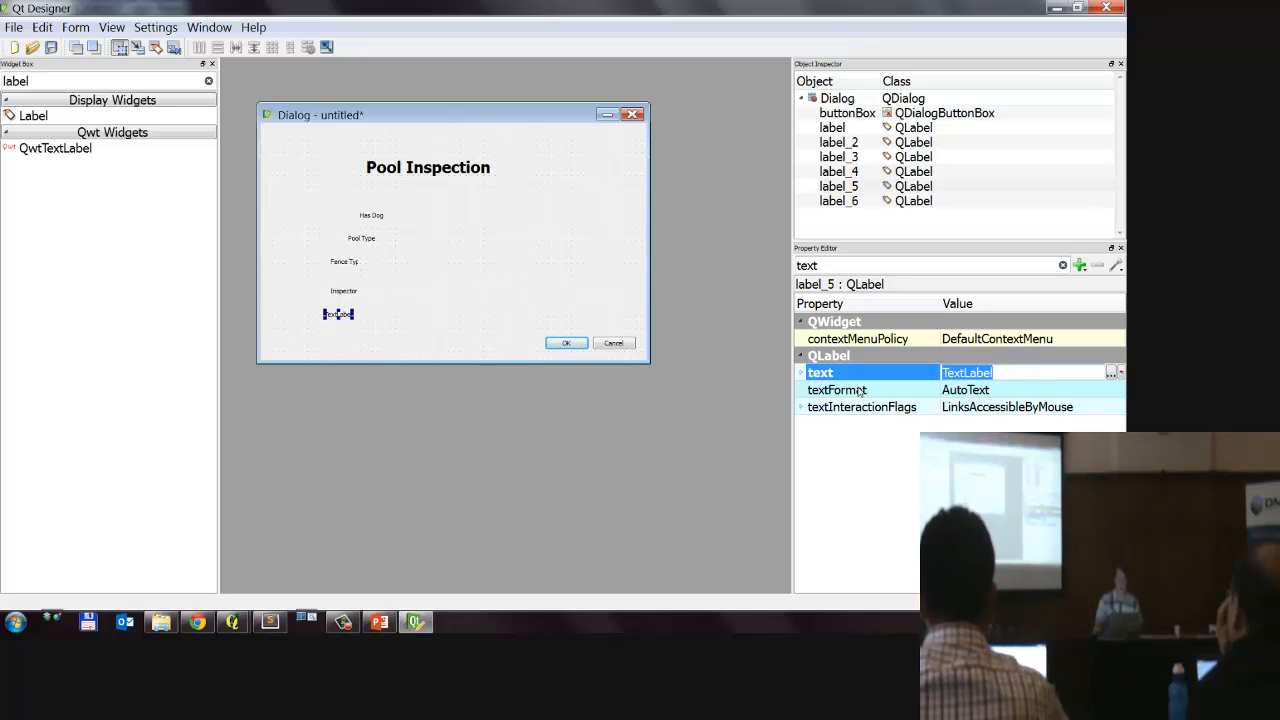
mouse_move(232, 622)
left_click(320, 548)
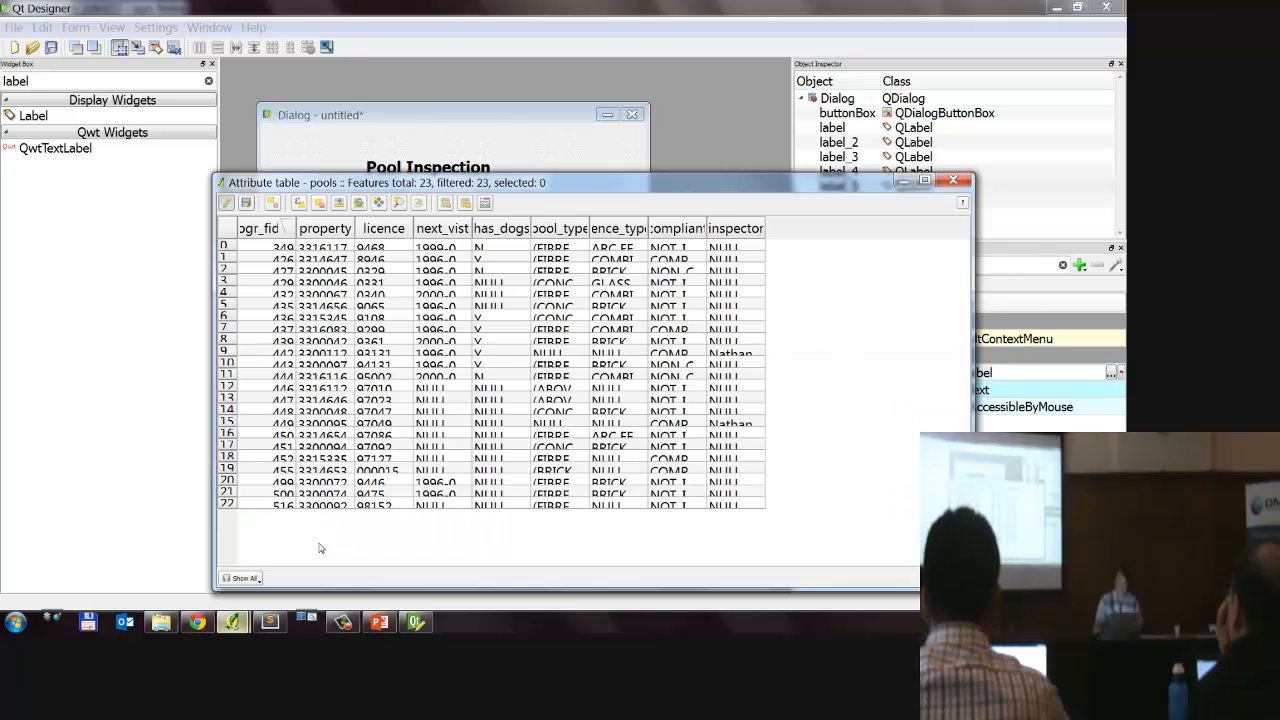
double_click(707, 229)
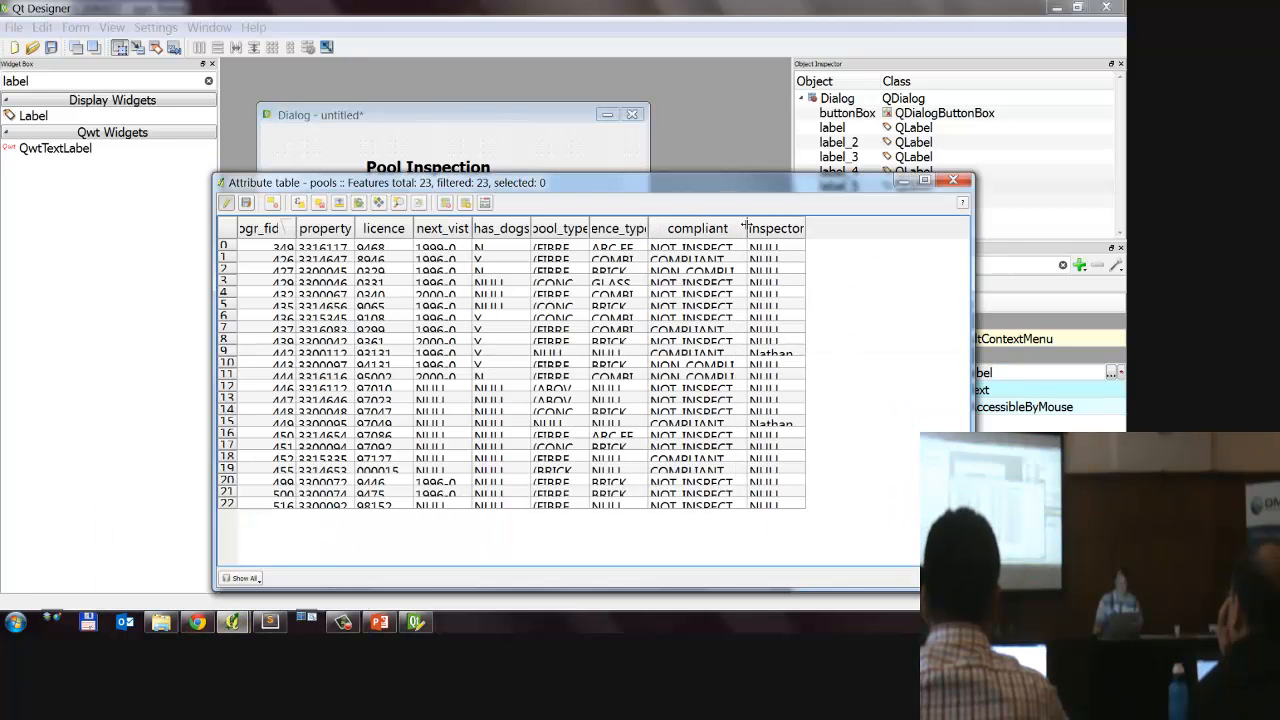
left_click(558, 152)
Step: Set the lowest label's text to "Compliant" and shift the Has Dog and Pool Type labels left, nearer the labels below
double_click(385, 216)
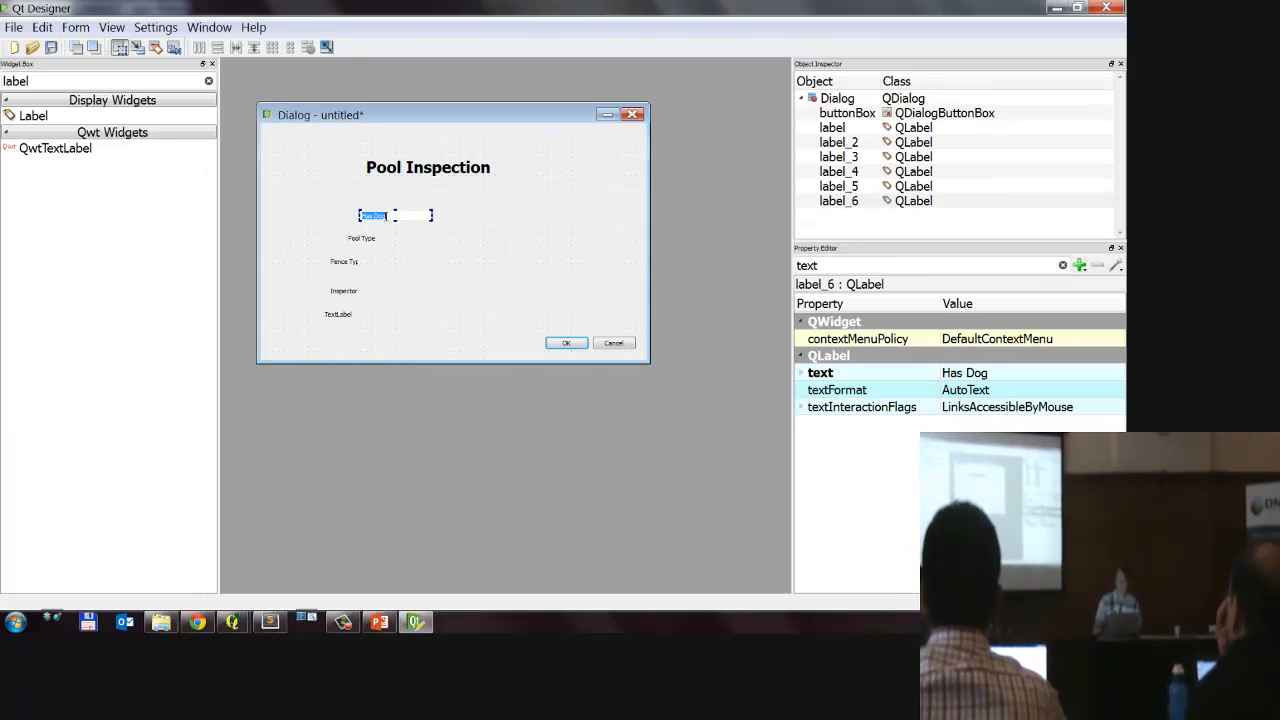
left_click(487, 242)
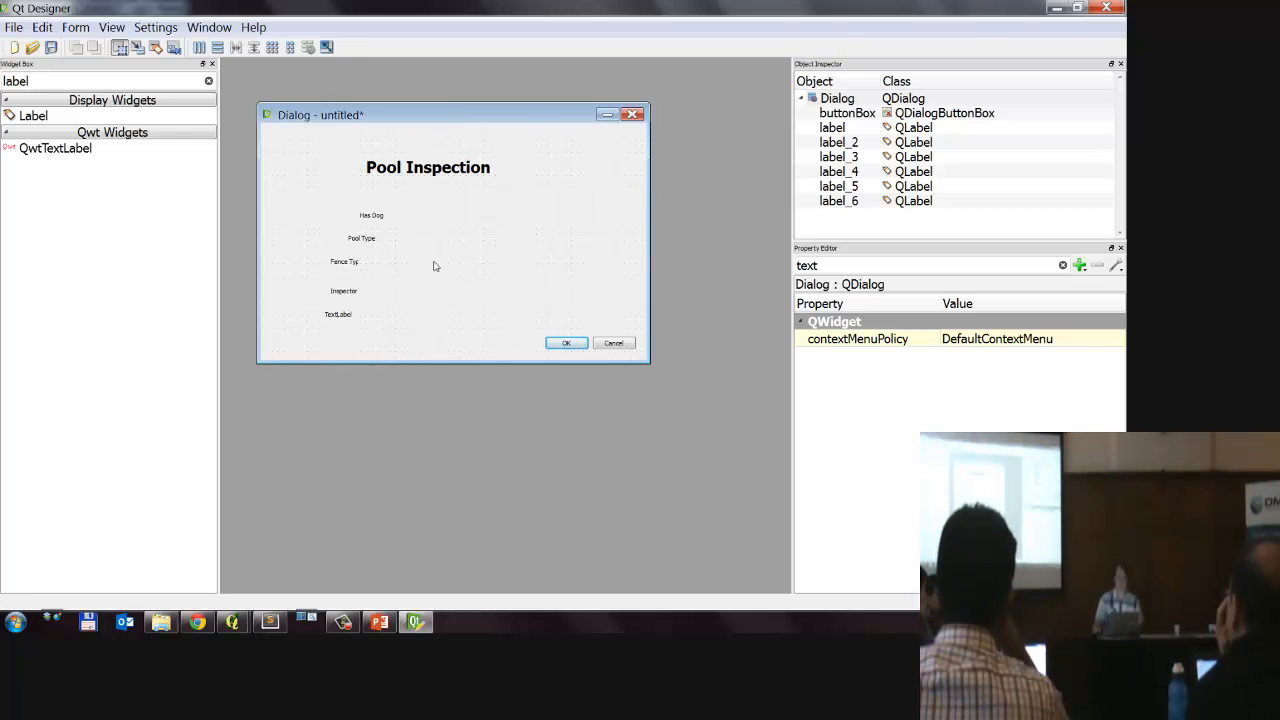
left_click(340, 316)
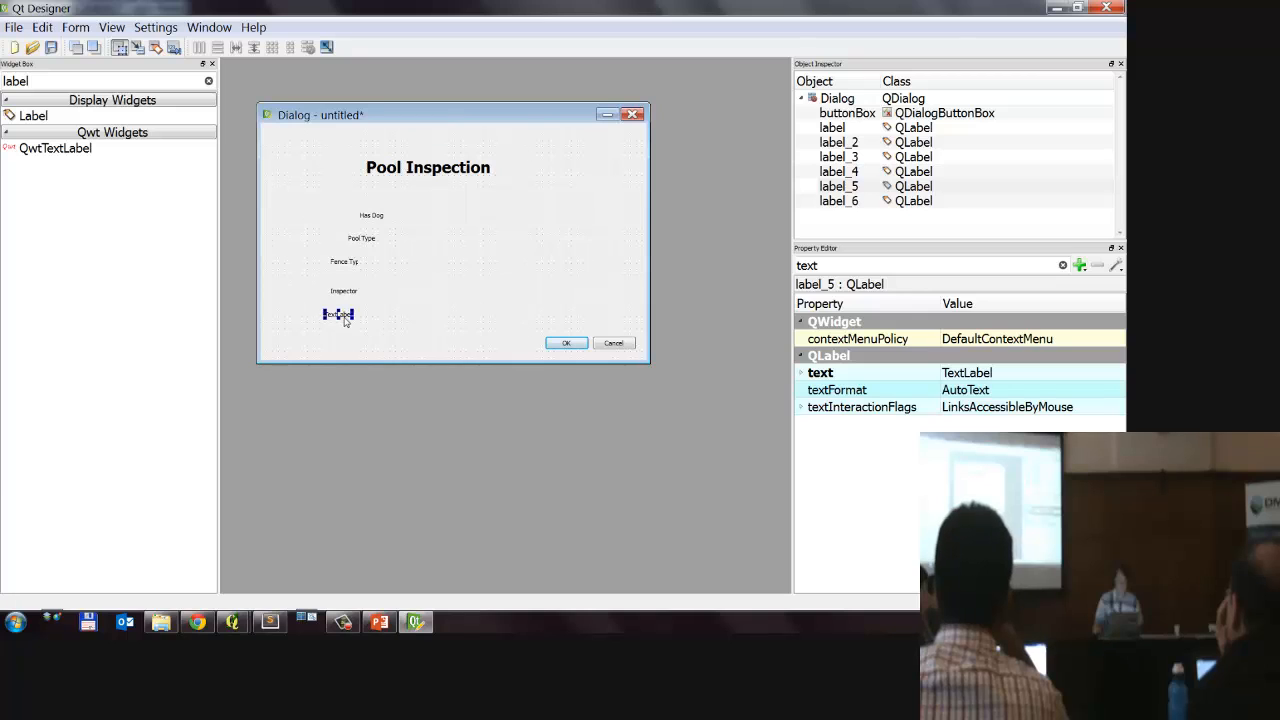
type("Compliant")
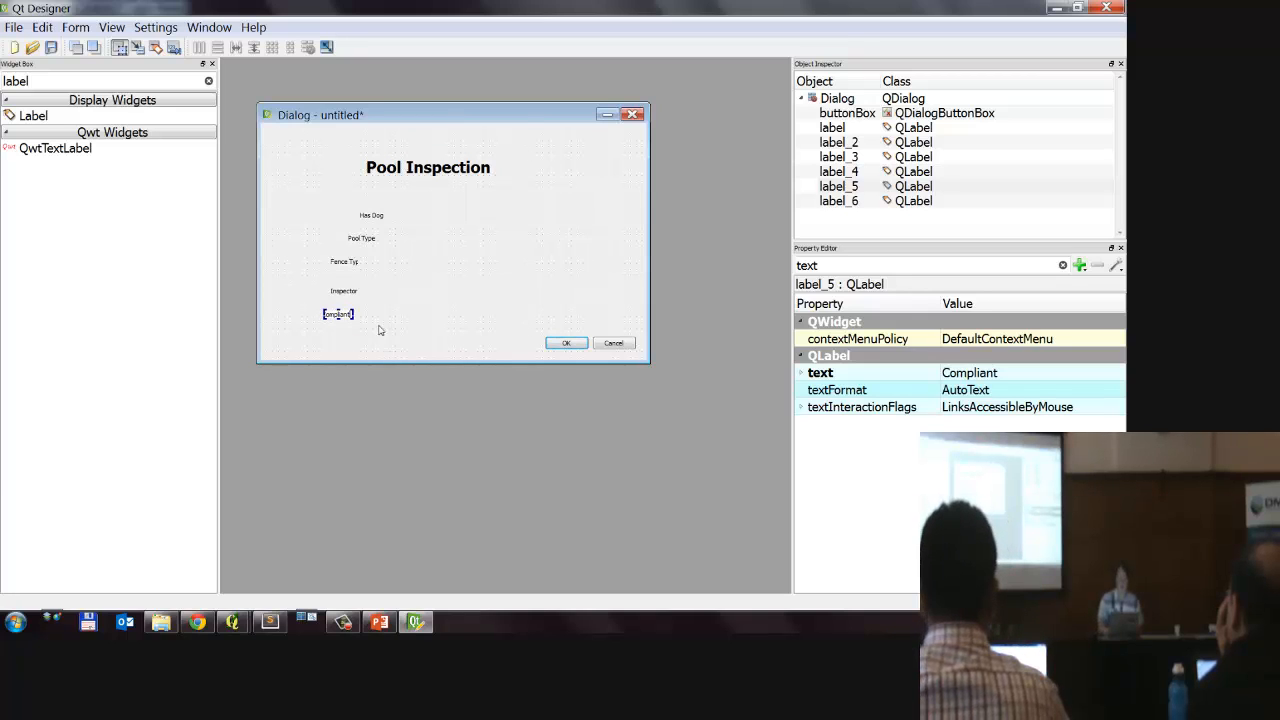
key("Return")
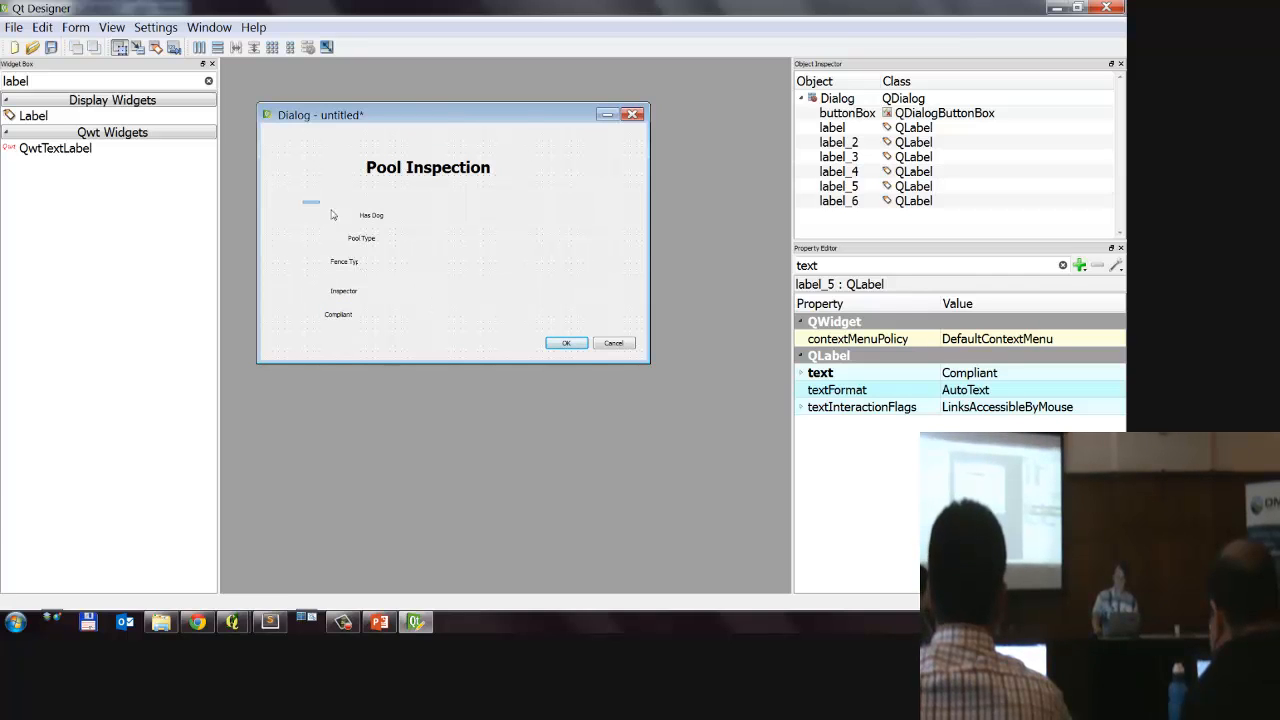
left_click_drag(303, 205, 359, 244)
left_click(346, 264)
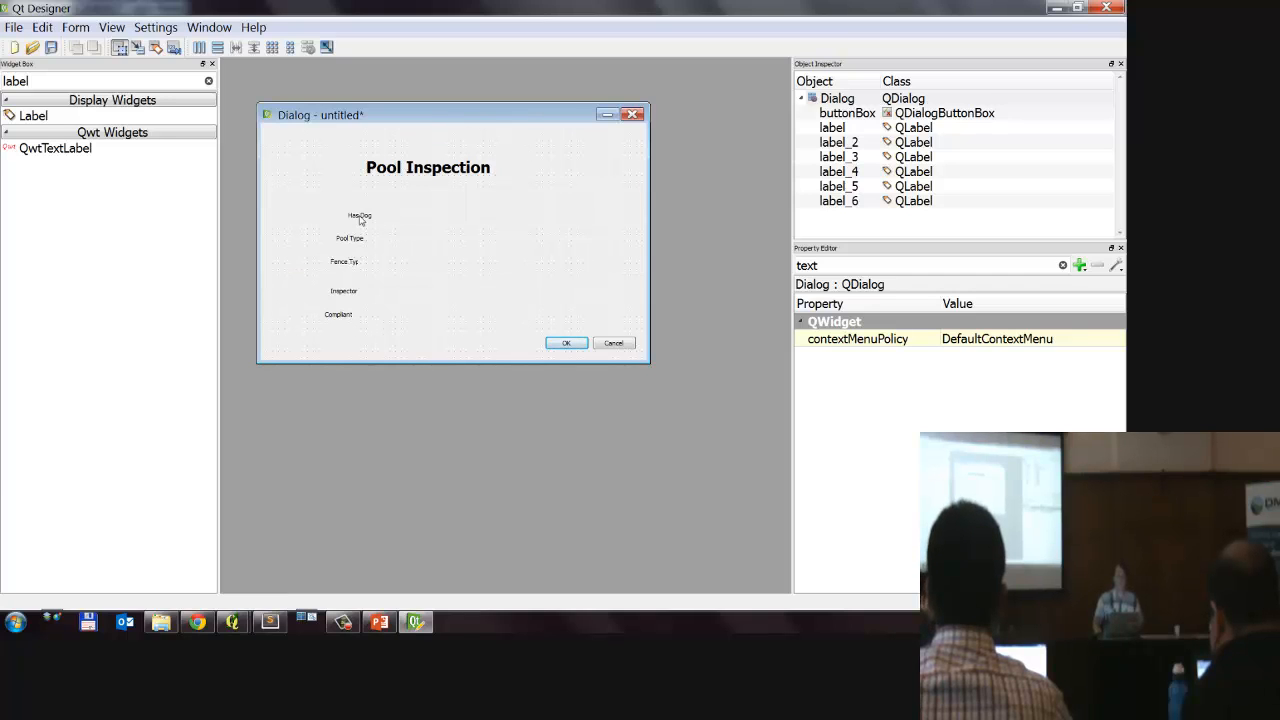
Step: Filter the widgets by "chec" and place a Check Box just right of the Has Dog label
double_click(56, 81)
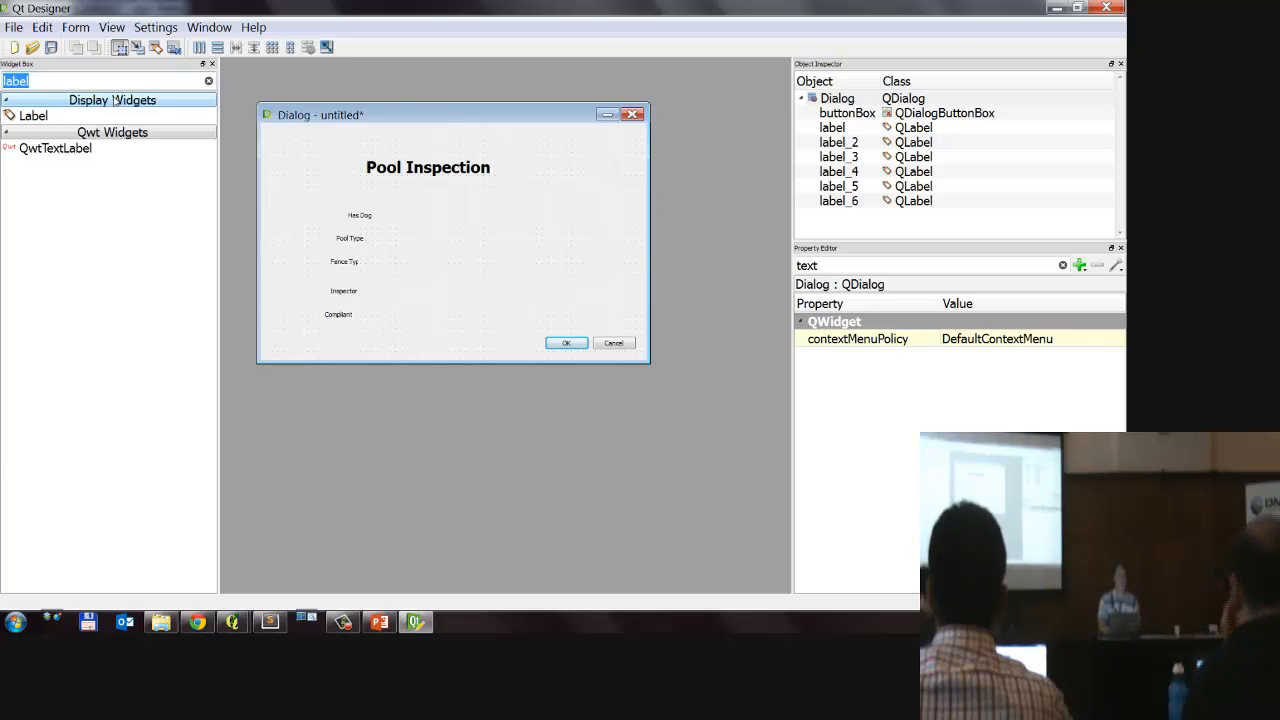
type("chec")
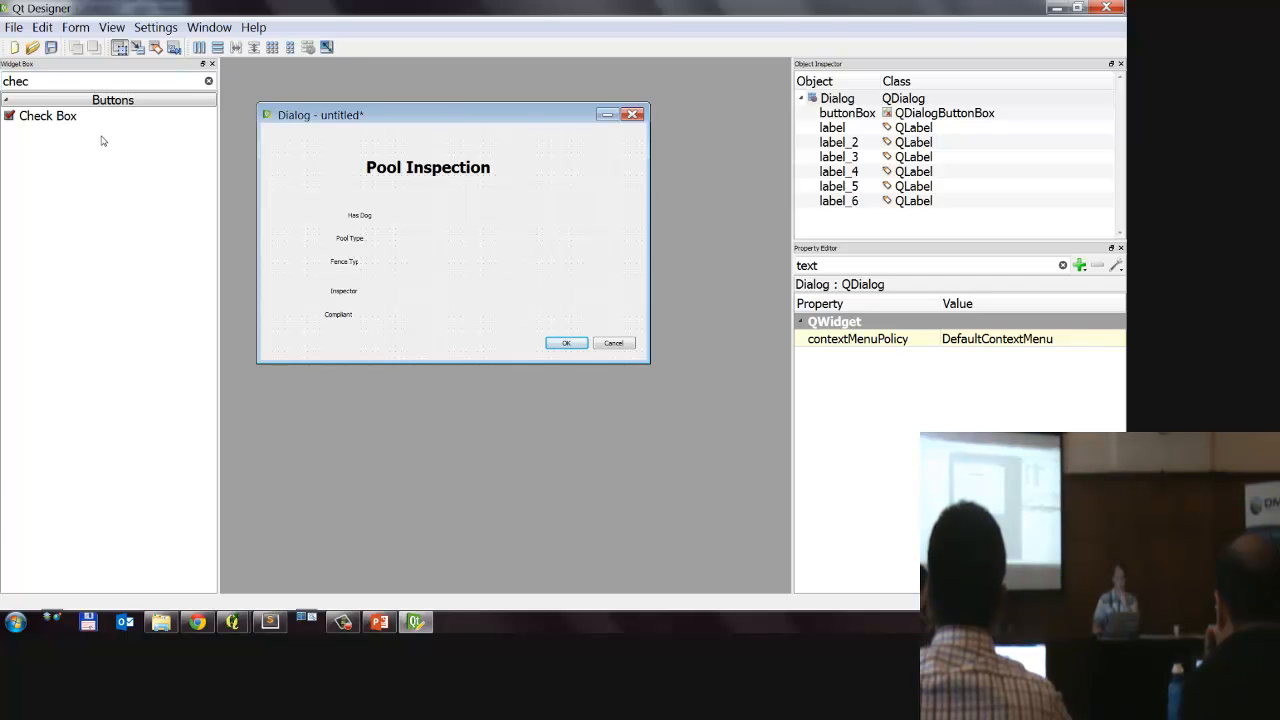
left_click_drag(35, 122, 387, 216)
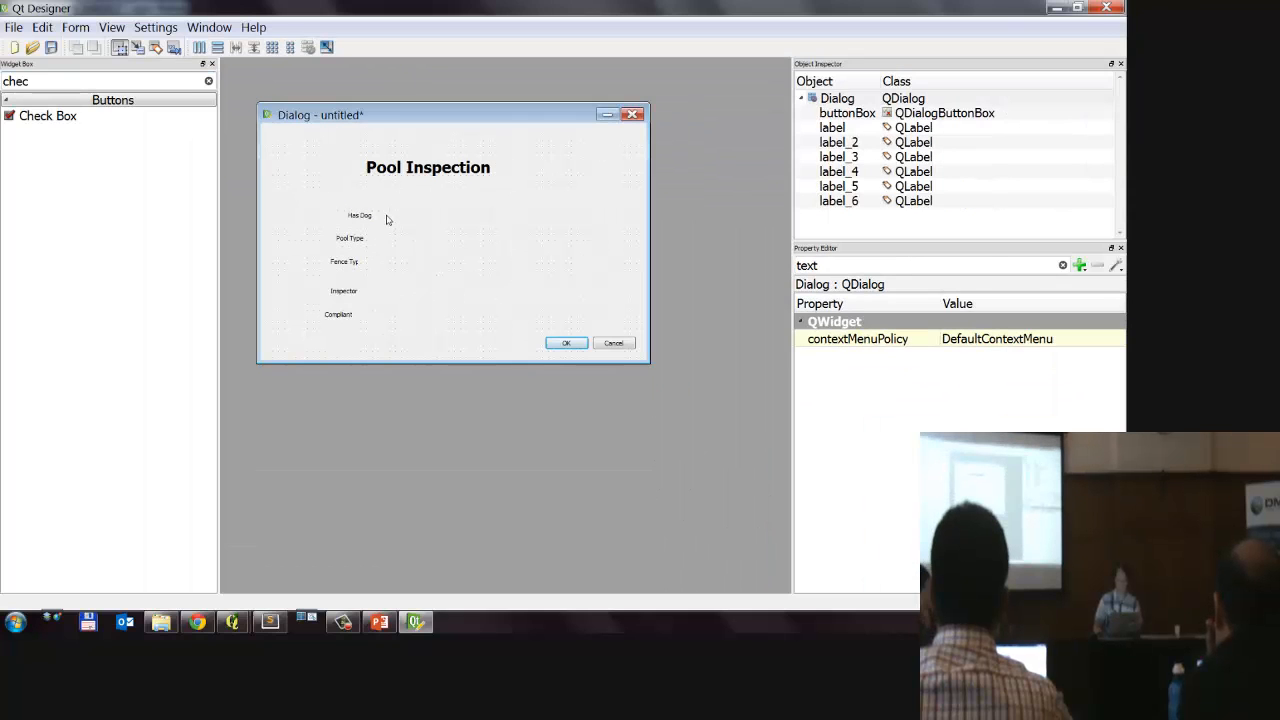
mouse_move(76, 125)
left_mouse_down()
mouse_move(145, 123)
mouse_move(403, 220)
mouse_move(350, 228)
mouse_move(428, 206)
left_mouse_up()
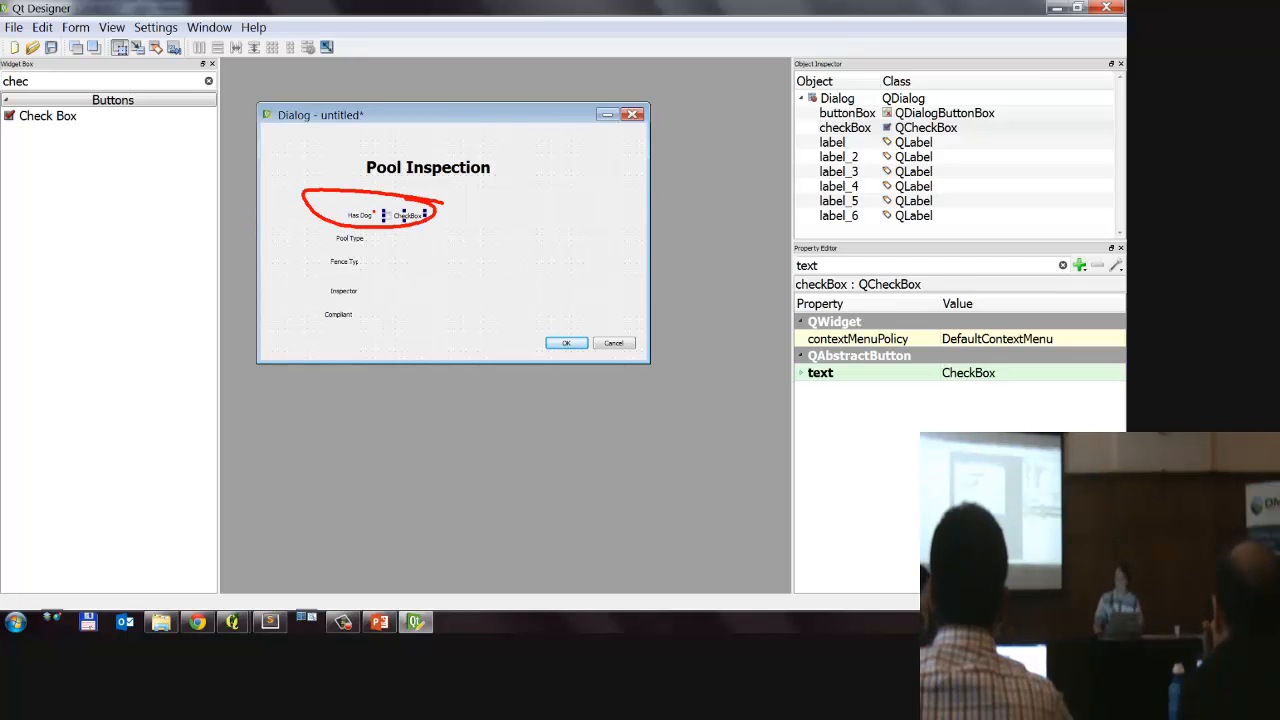
key("Escape")
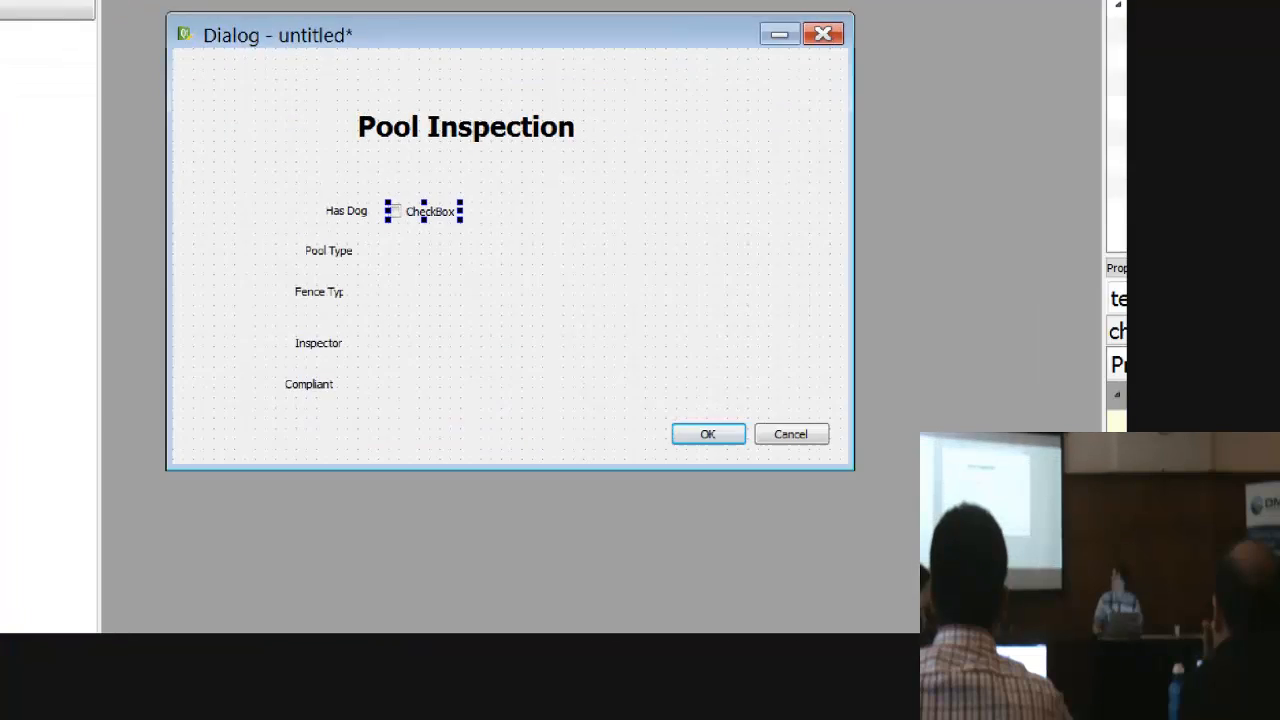
Step: Set the text of the new check box to "Has dog"
mouse_move(409, 187)
left_mouse_down()
mouse_move(338, 238)
mouse_move(380, 178)
left_mouse_up()
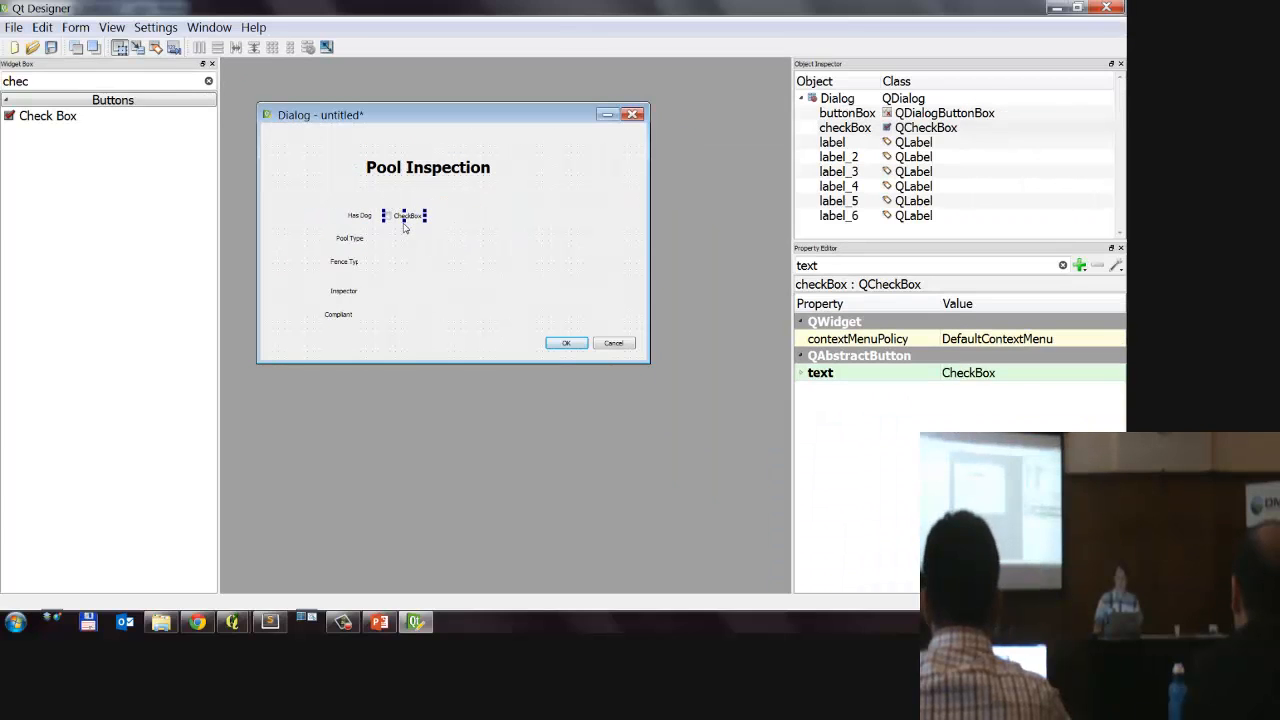
double_click(418, 216)
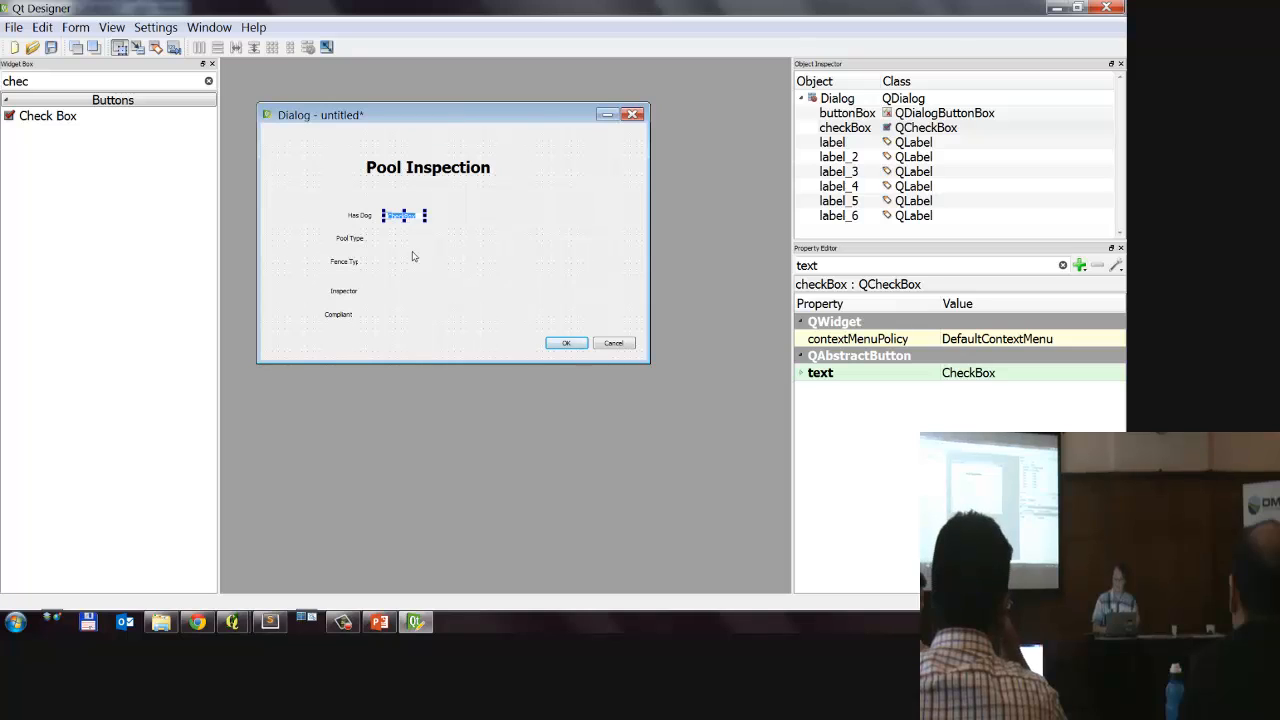
type("?")
key("BackSpace")
type("Ha")
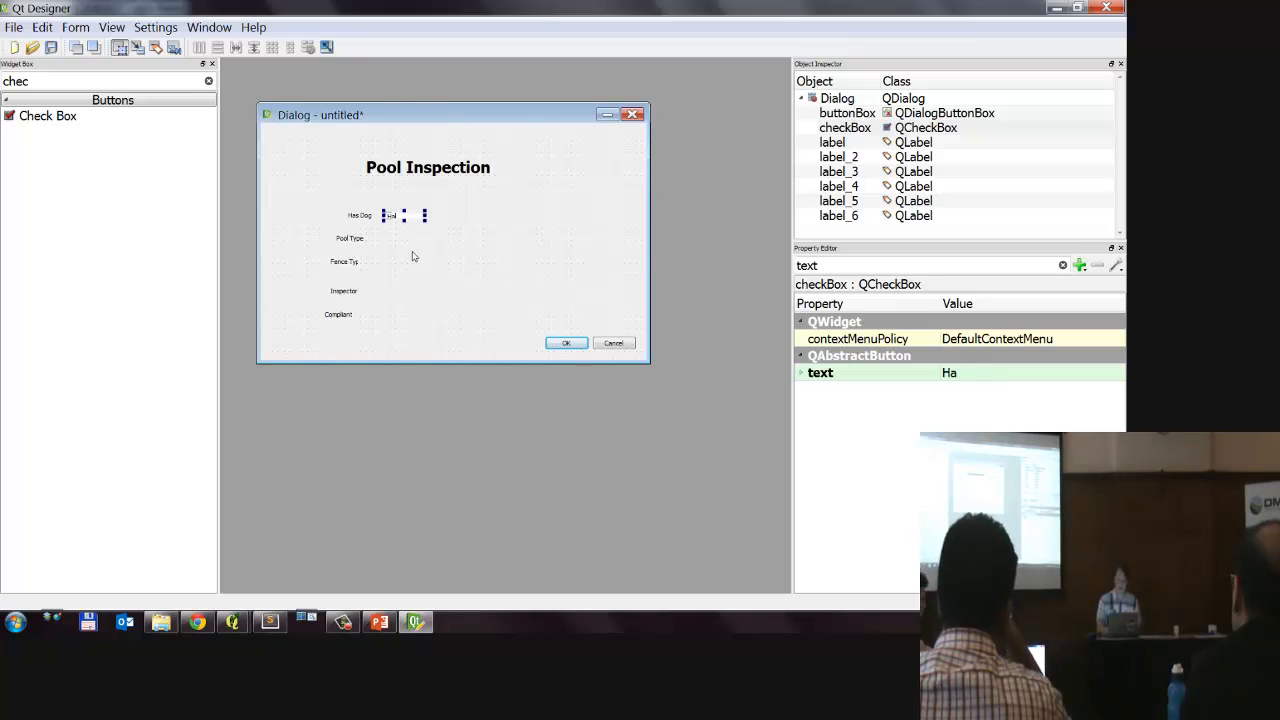
type("s dog")
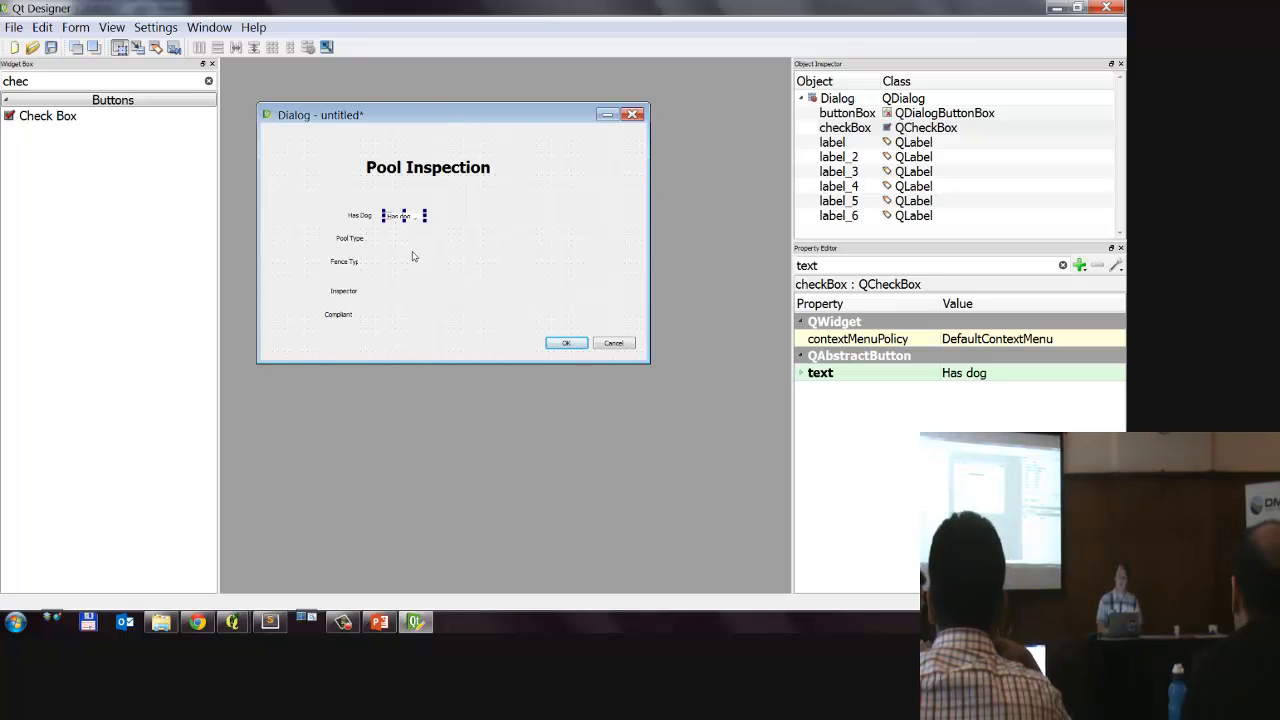
key("Return")
left_click(412, 257)
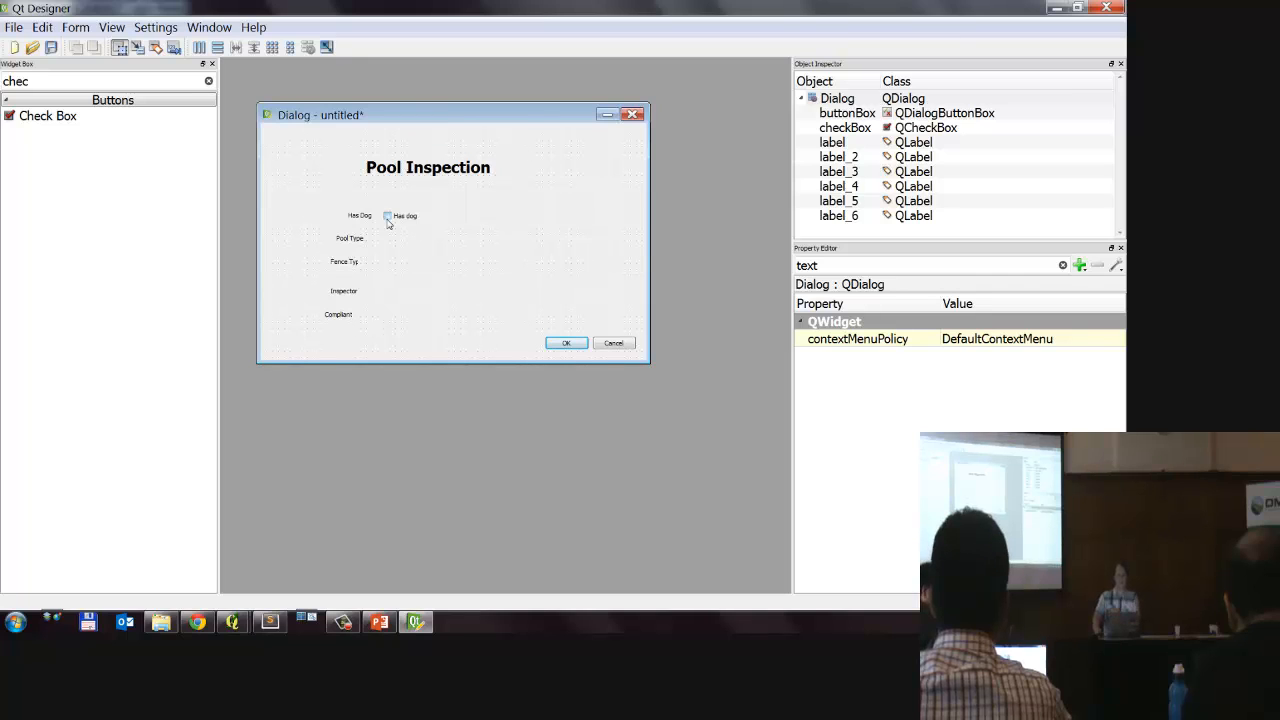
Step: Delete the separate Has Dog label and align the Has dog check box and the Pool Type label in one column
left_click(369, 222)
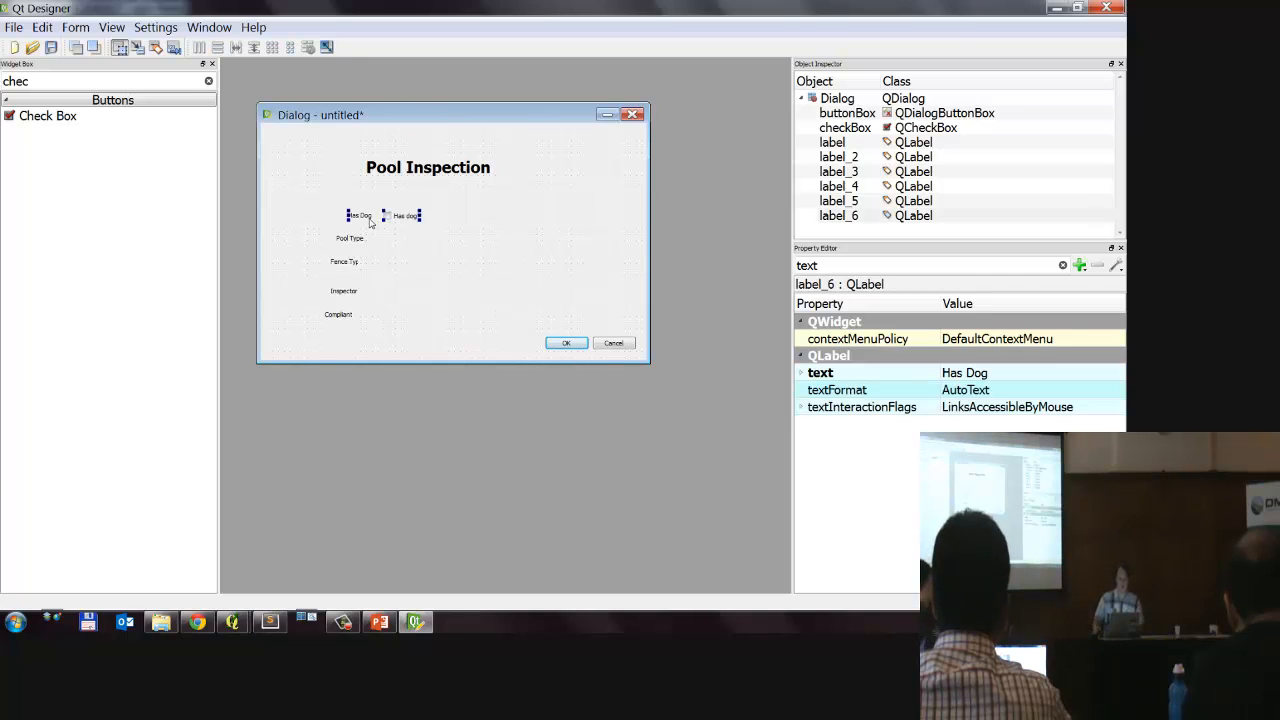
key("Delete")
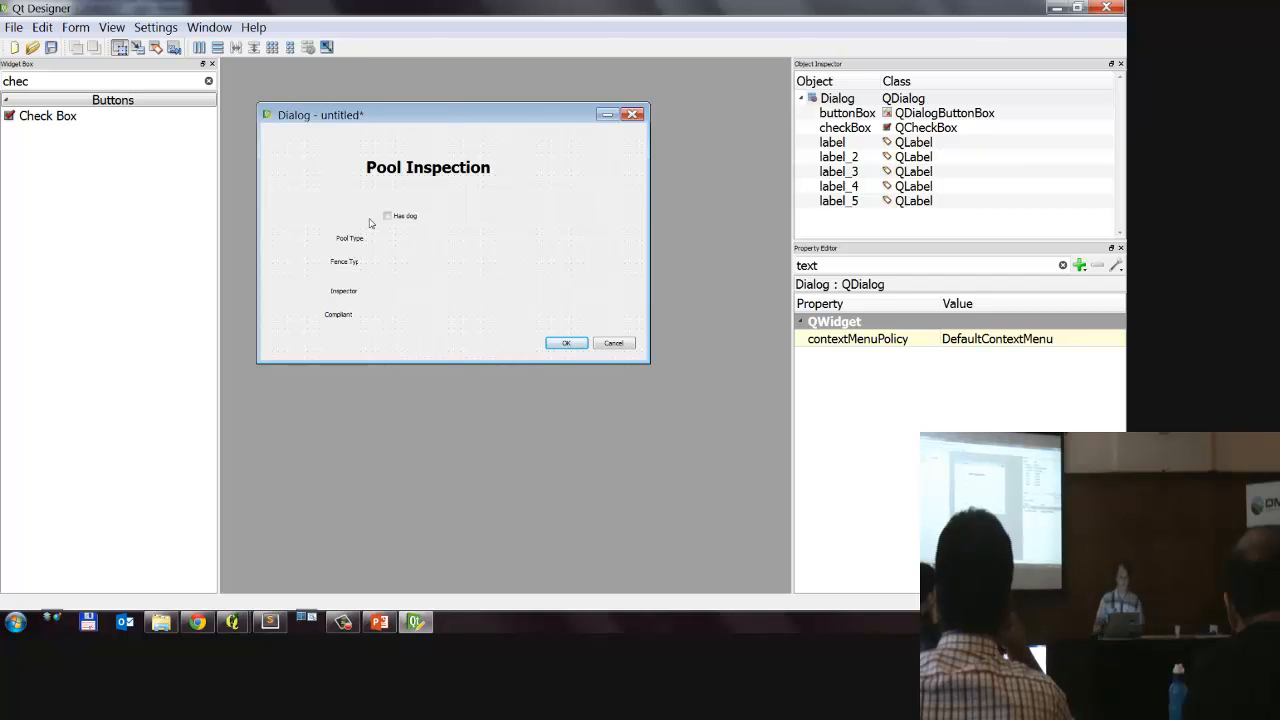
left_click_drag(395, 215, 364, 238)
left_click(494, 277)
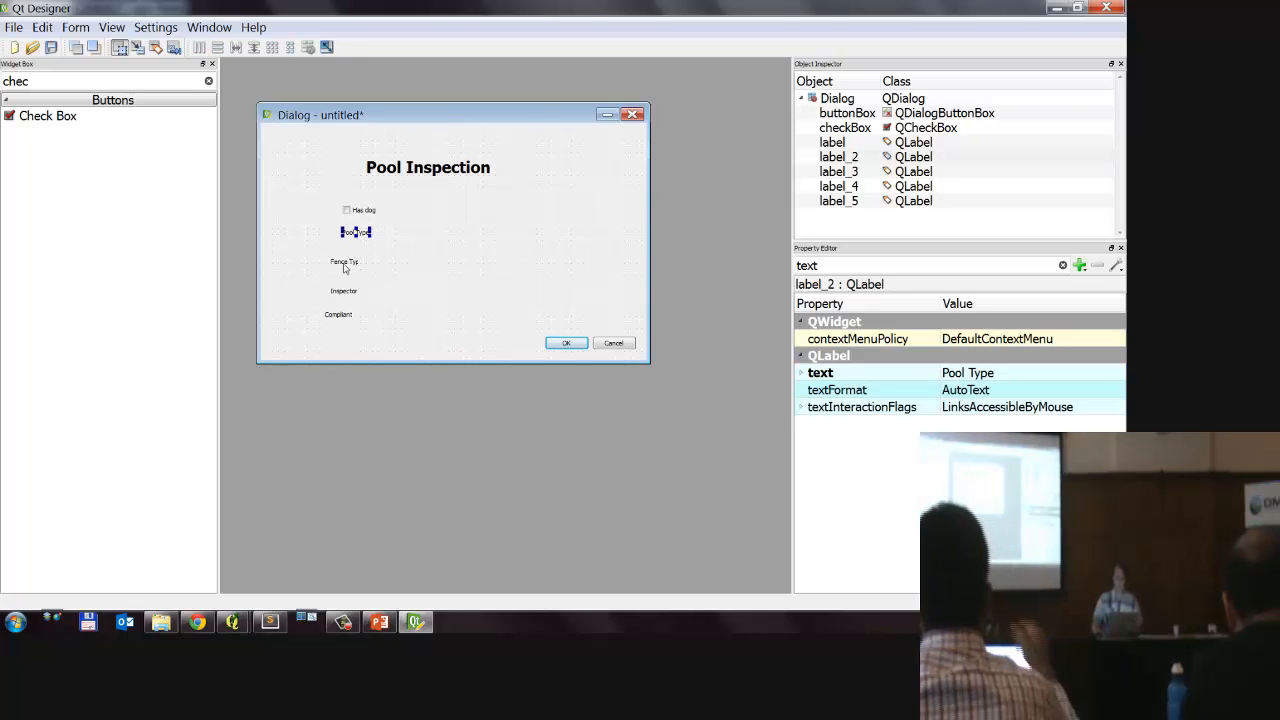
Step: Widen the Fence Type label and move it just below Pool Type, then place the Compliant label between Fence Type and Inspector
left_click(345, 263)
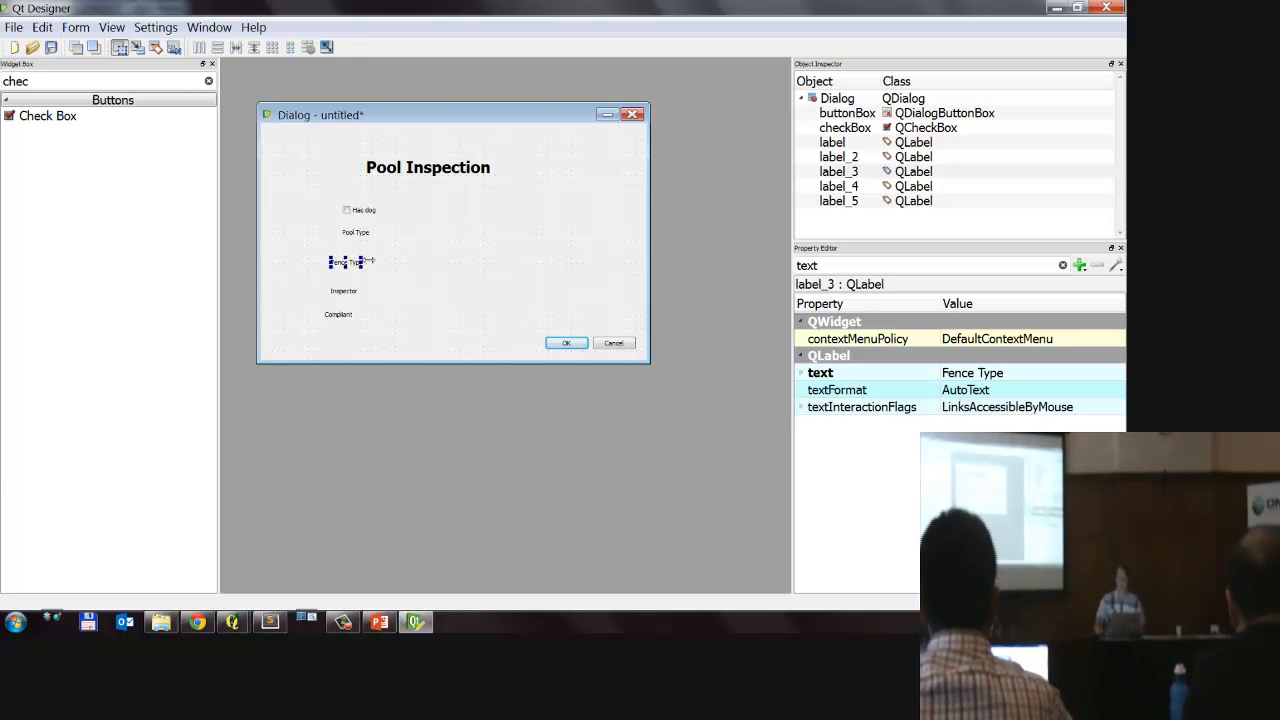
left_click_drag(369, 260, 381, 248)
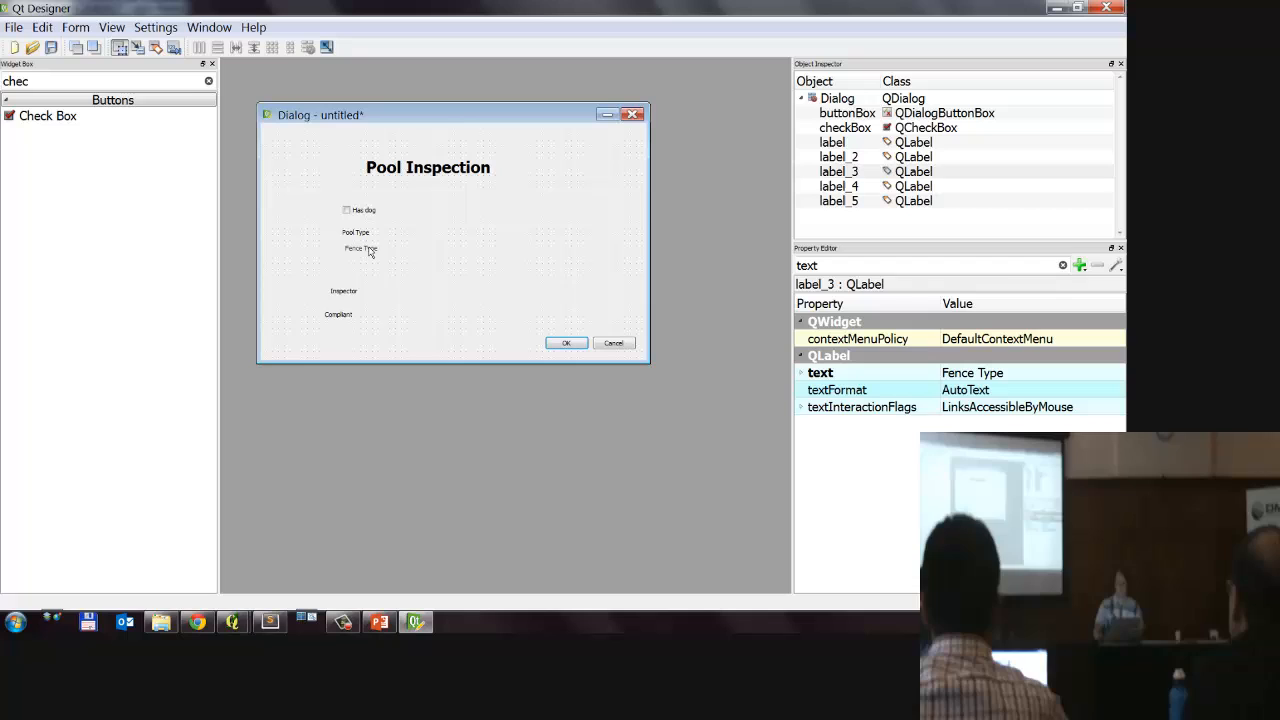
left_click(341, 317)
left_click_drag(341, 317, 372, 270)
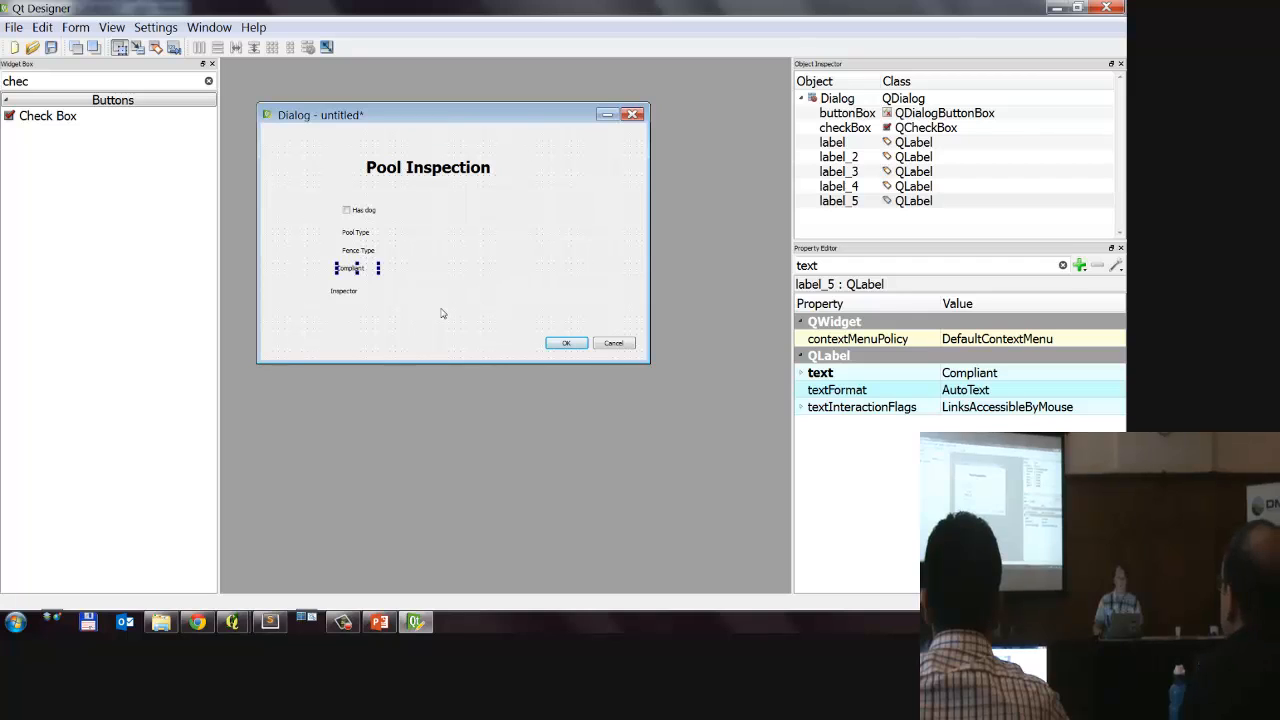
Step: Filter the widgets by "combo" and place a Combo Box beside each of the Pool Type, Fence Type and Compliant labels
double_click(56, 84)
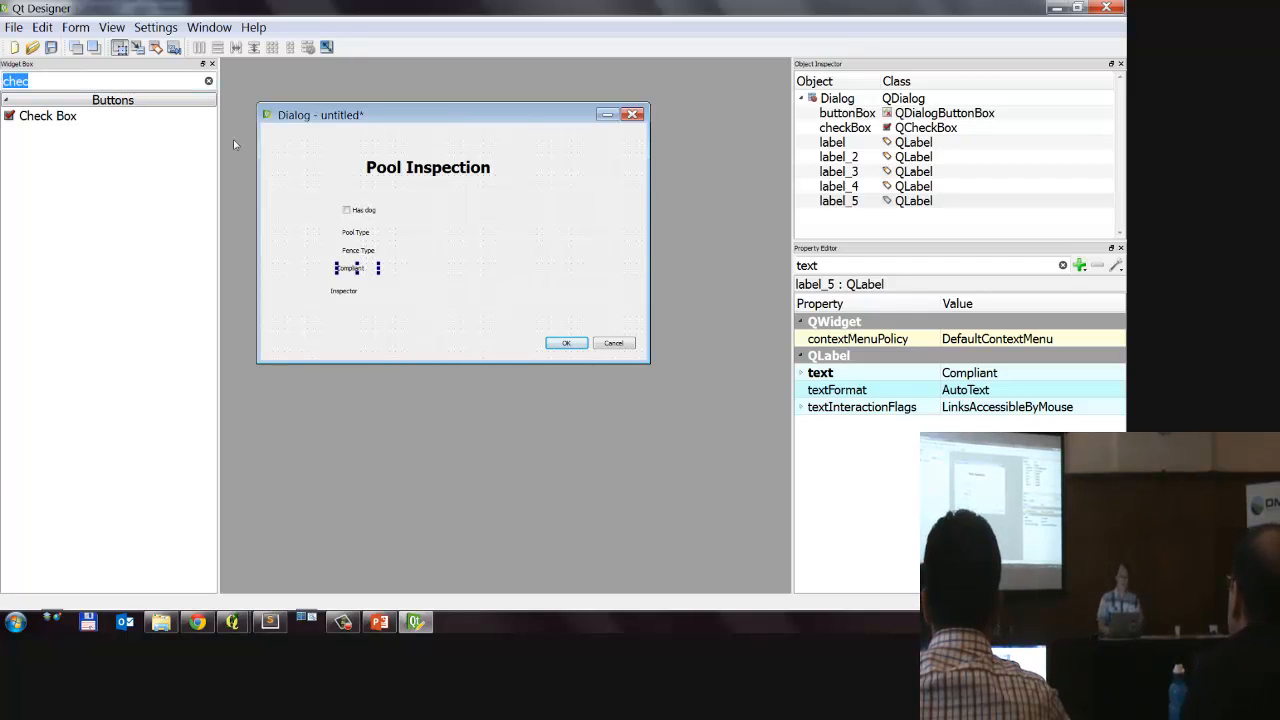
type("combo")
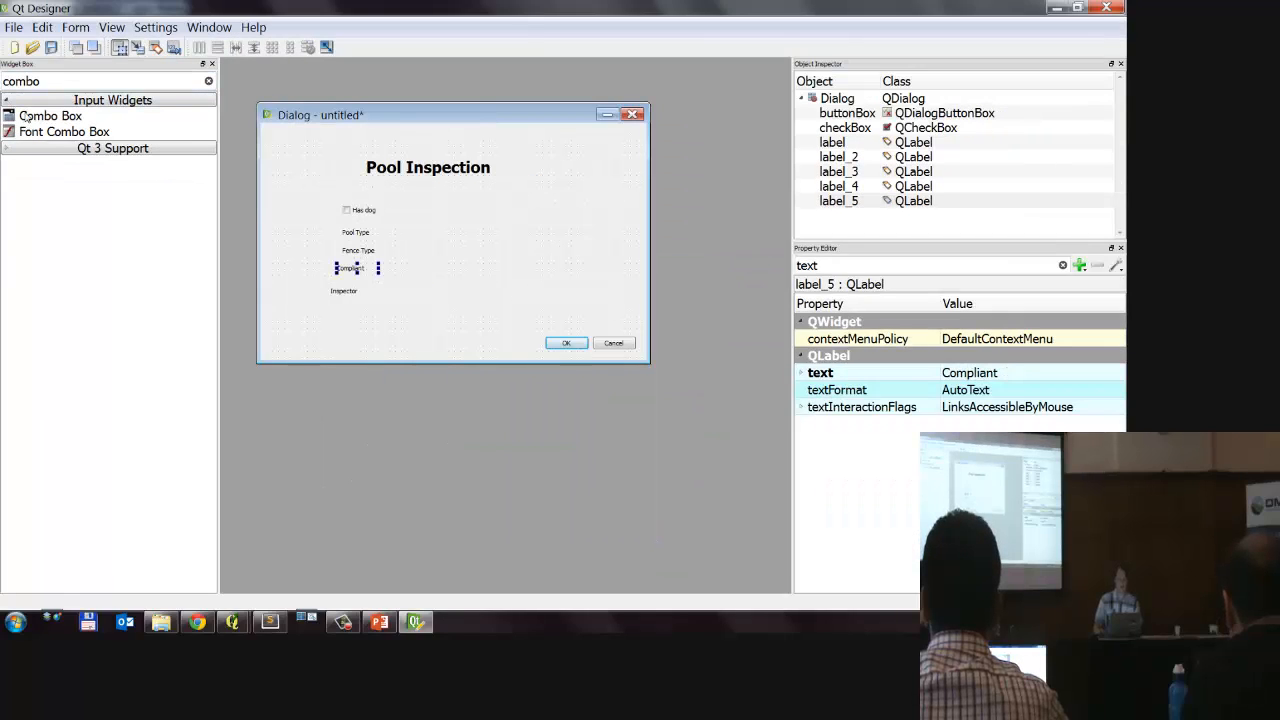
left_click_drag(28, 116, 384, 253)
left_click_drag(66, 124, 376, 271)
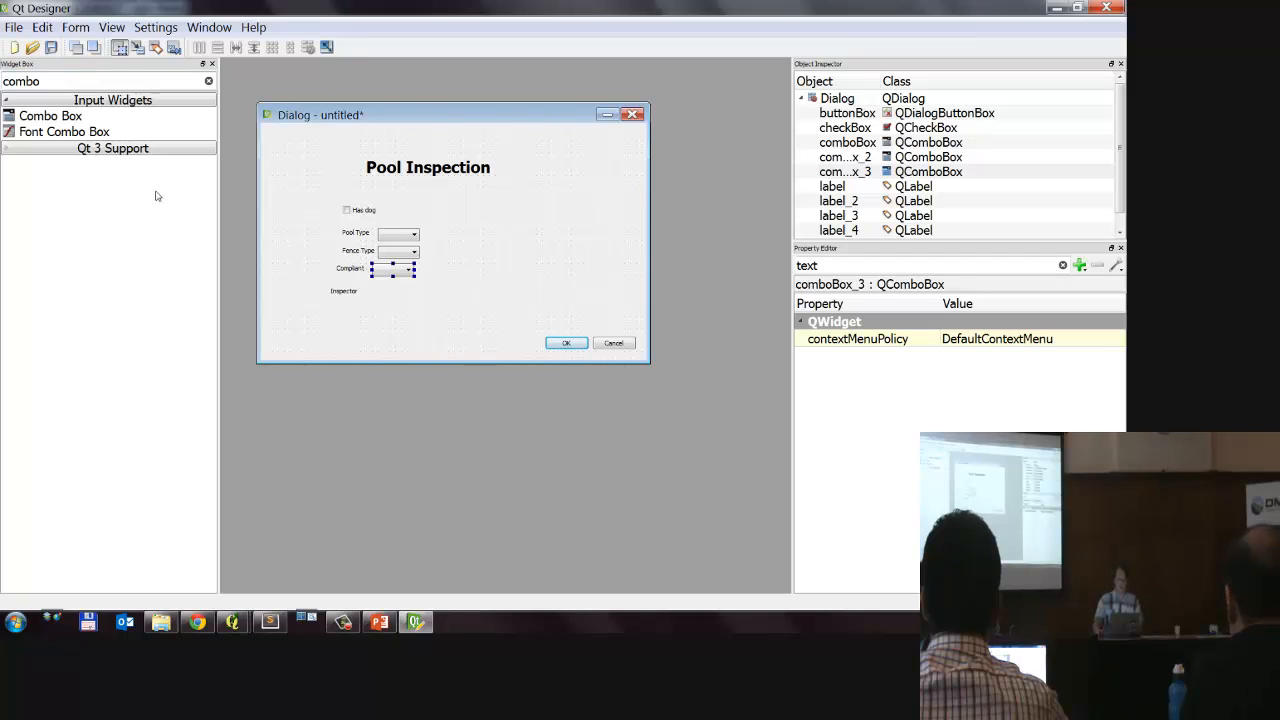
Step: Filter the widgets by "line" and place a Line Edit beside the Inspector label
left_click_drag(74, 80, 3, 84)
type("line")
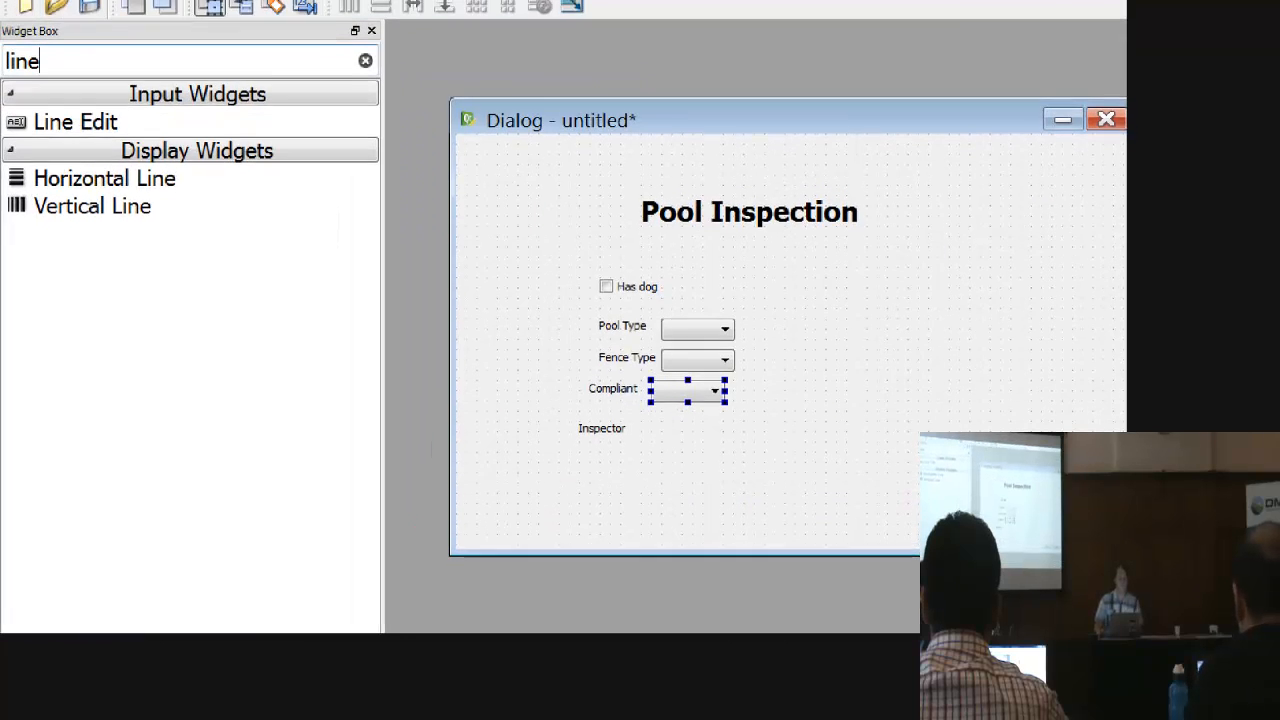
mouse_move(138, 1)
left_mouse_down()
mouse_move(2, 54)
mouse_move(291, 116)
mouse_move(140, 1)
left_mouse_up()
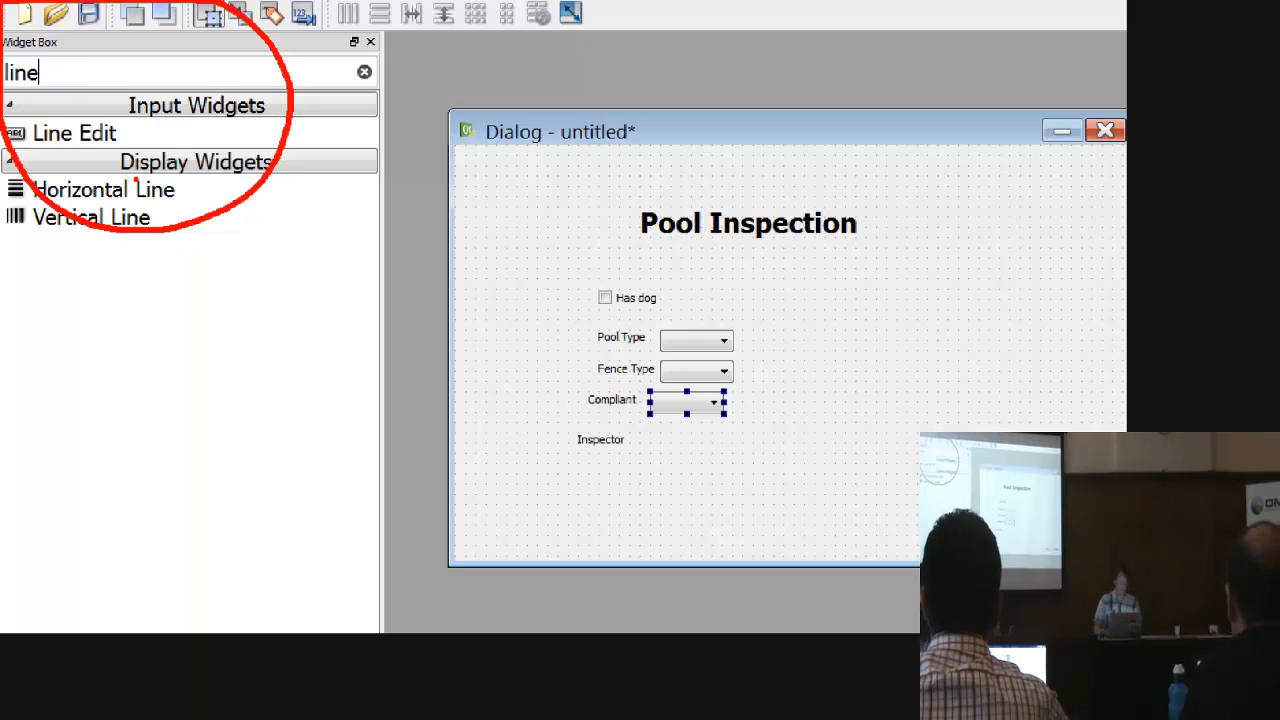
key("Escape")
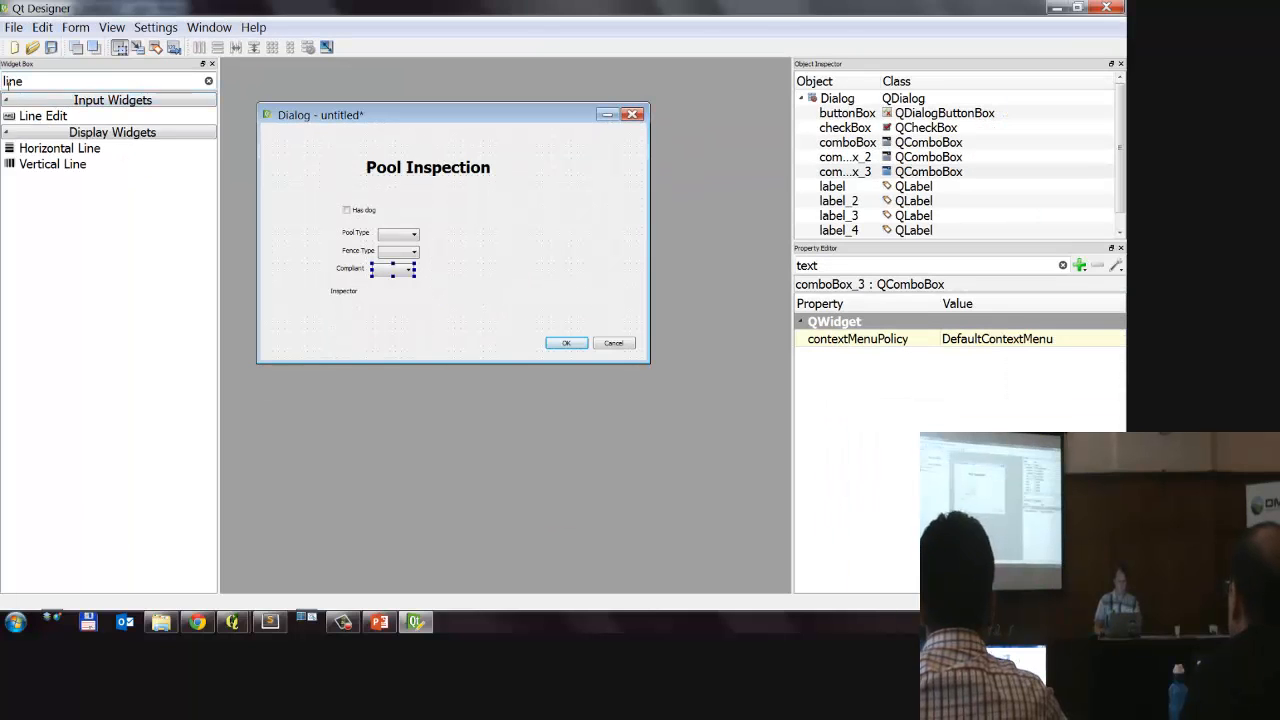
mouse_move(37, 118)
left_mouse_down()
mouse_move(306, 219)
mouse_move(368, 293)
left_mouse_up()
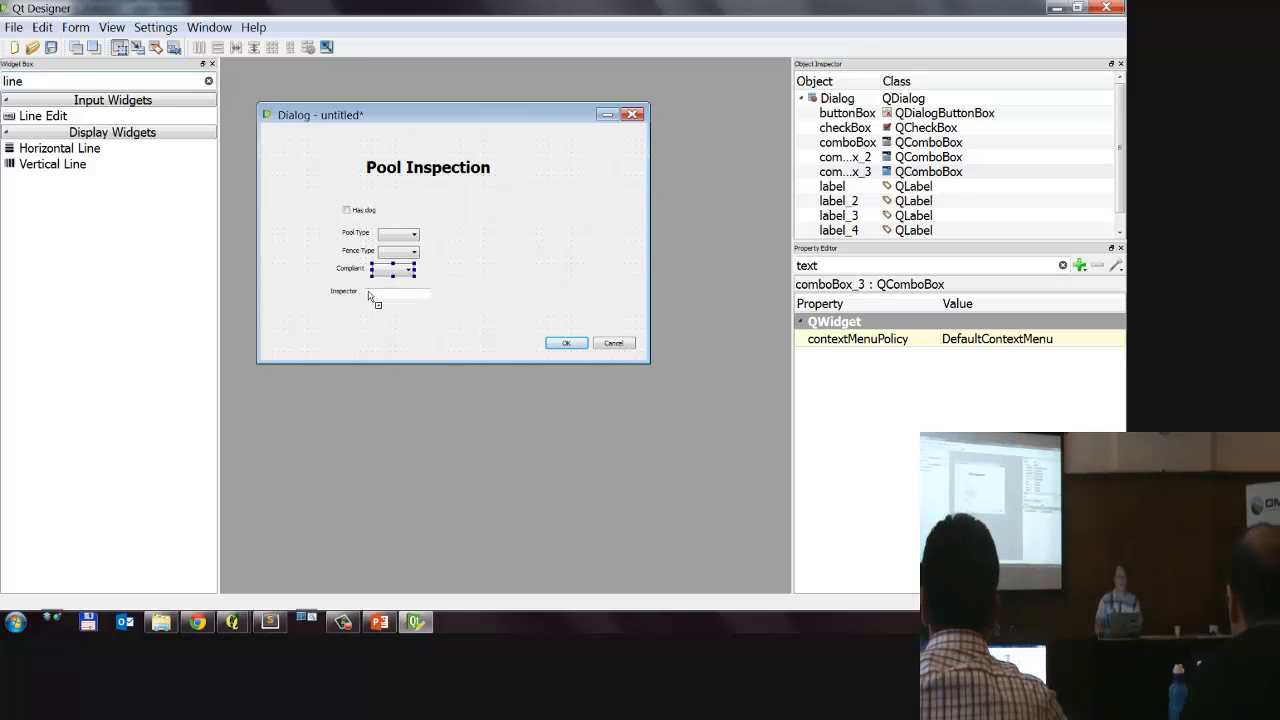
left_click_drag(368, 293, 368, 294)
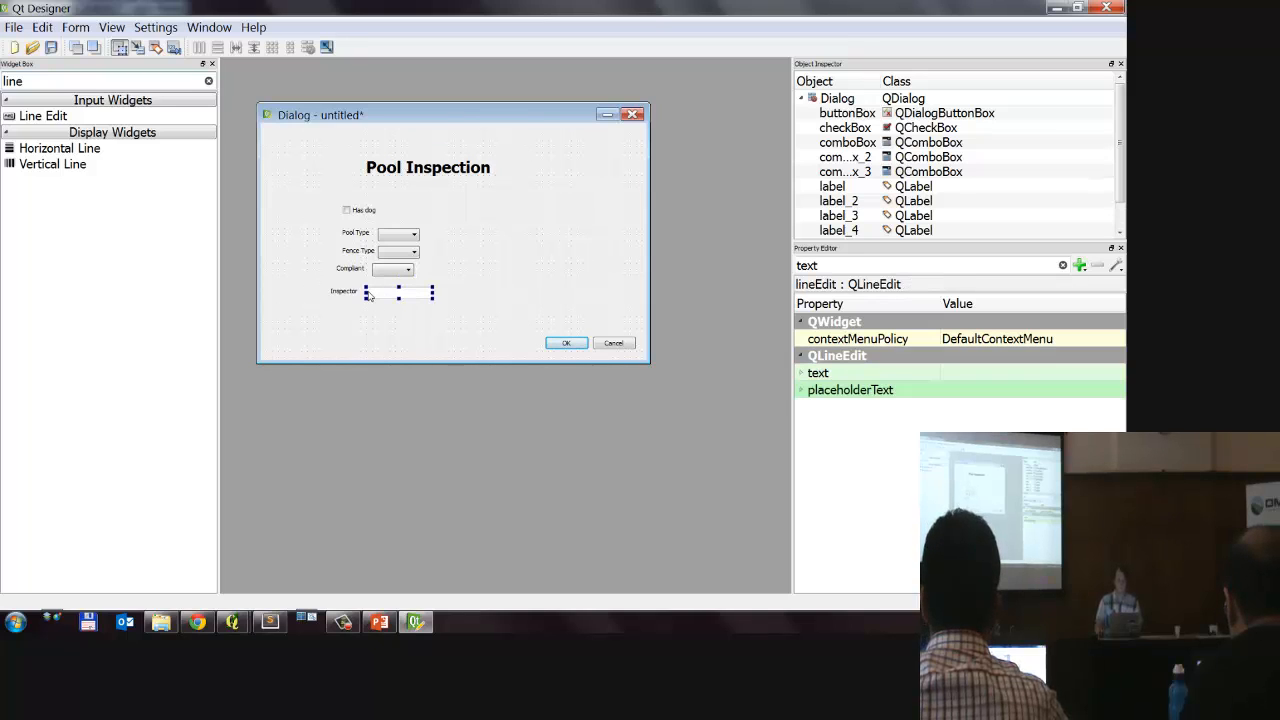
left_click(486, 336)
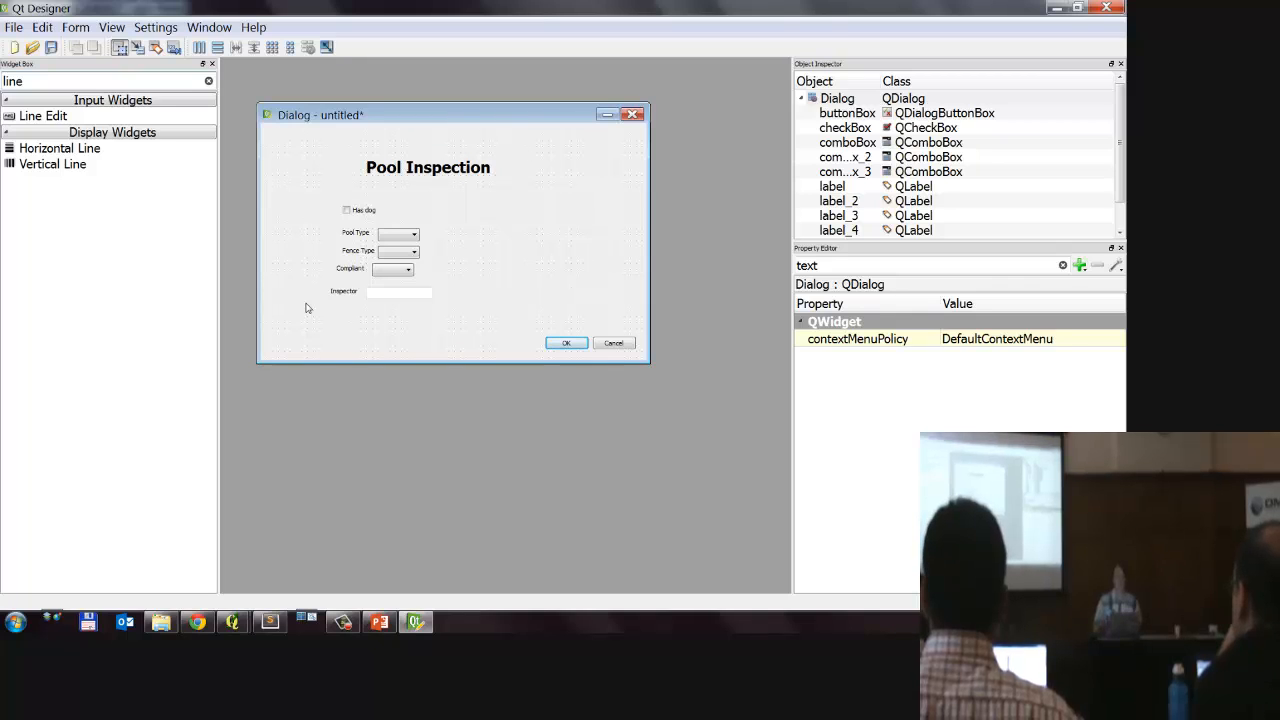
Step: Select the Has dog check box and filter its properties by "object"
left_click(377, 214)
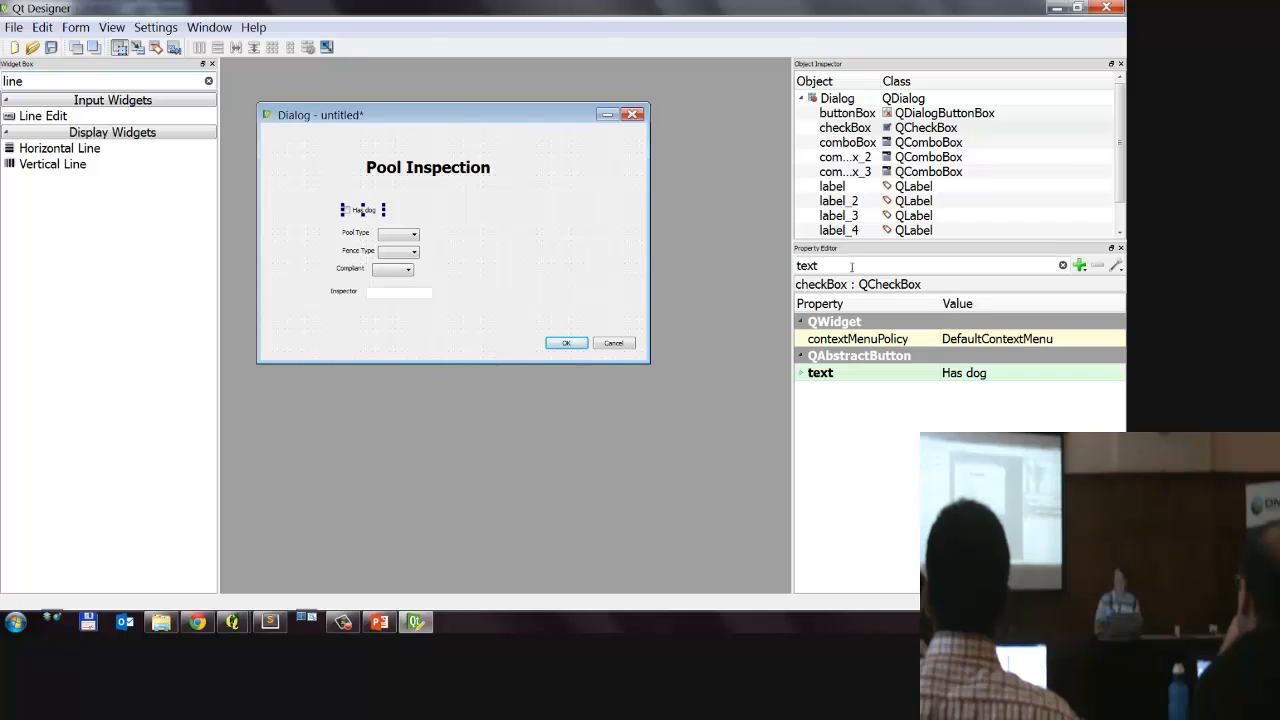
left_click_drag(822, 265, 737, 257)
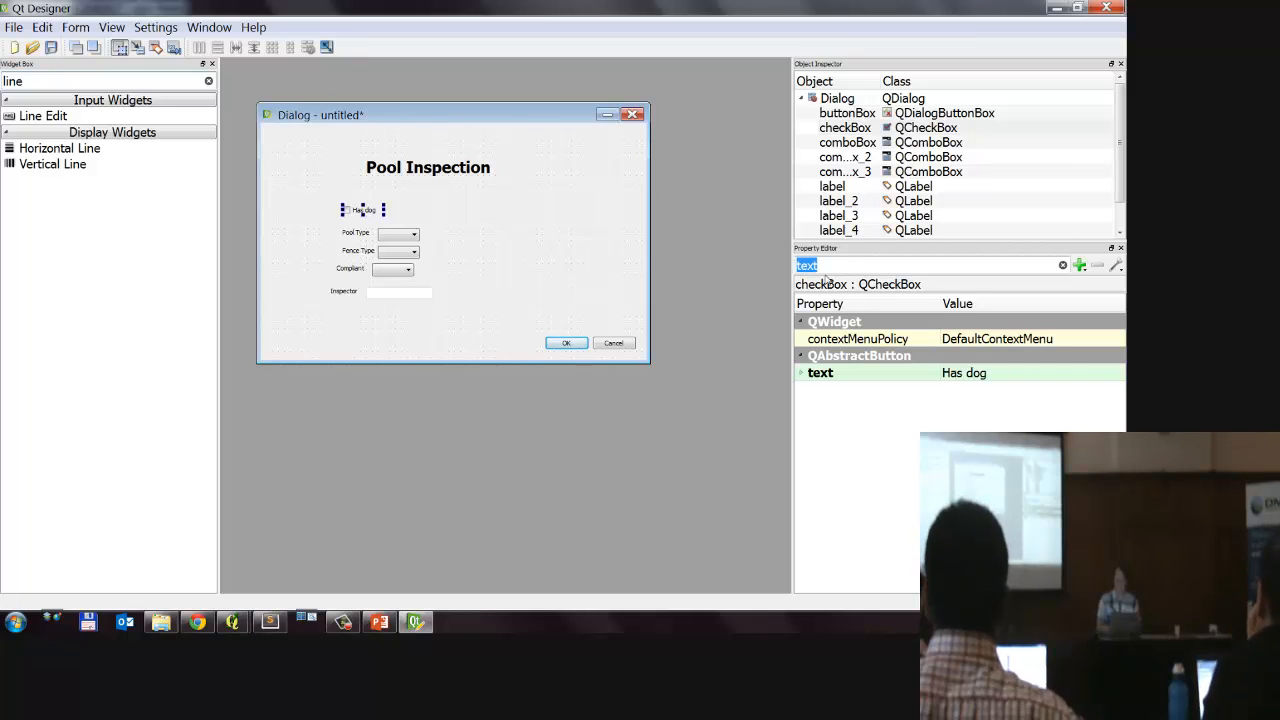
type("object")
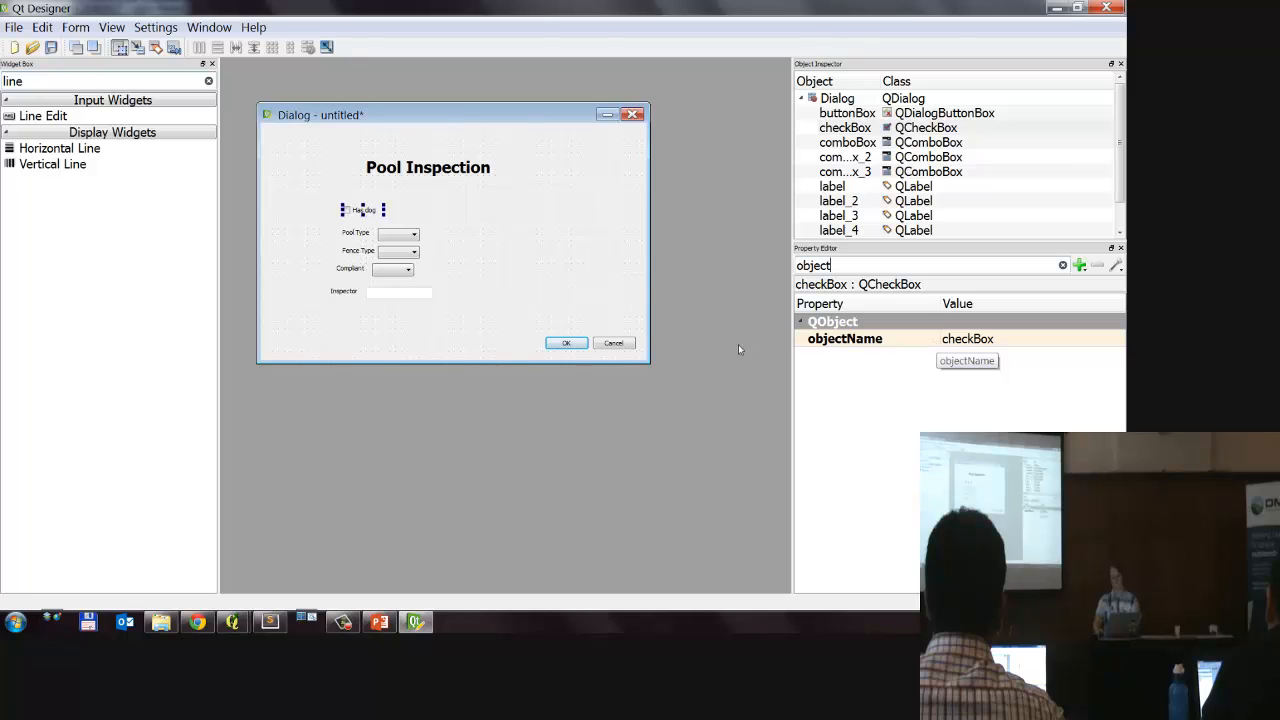
Step: Switch to QGIS, widen the has_dogs column in the pools attribute table to read its name, and return to Qt Designer
left_click(245, 624)
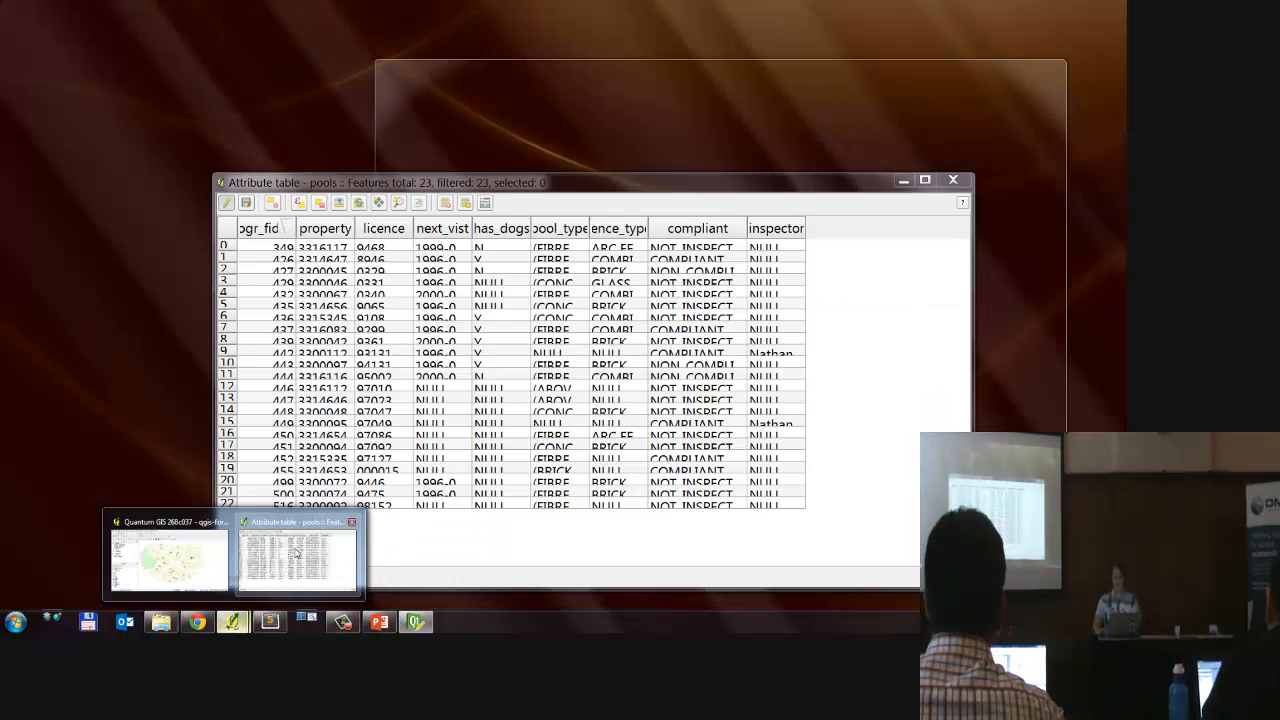
left_click(296, 553)
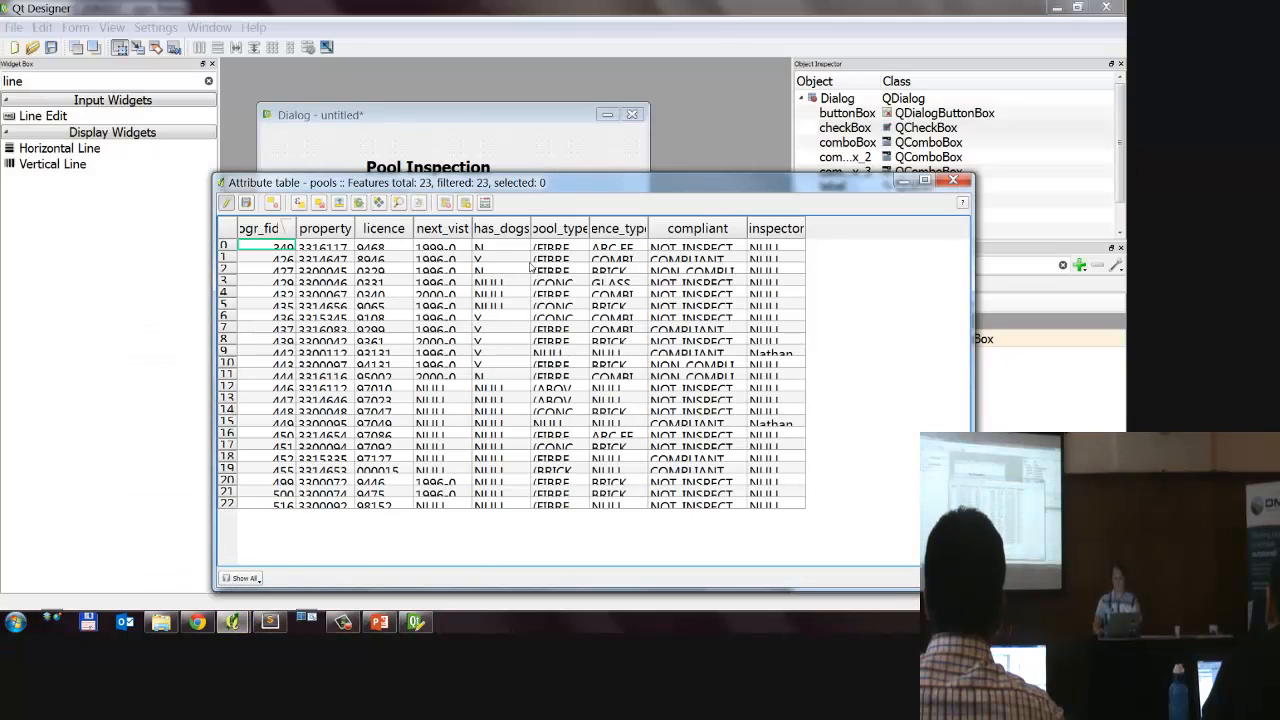
left_click_drag(530, 228, 570, 228)
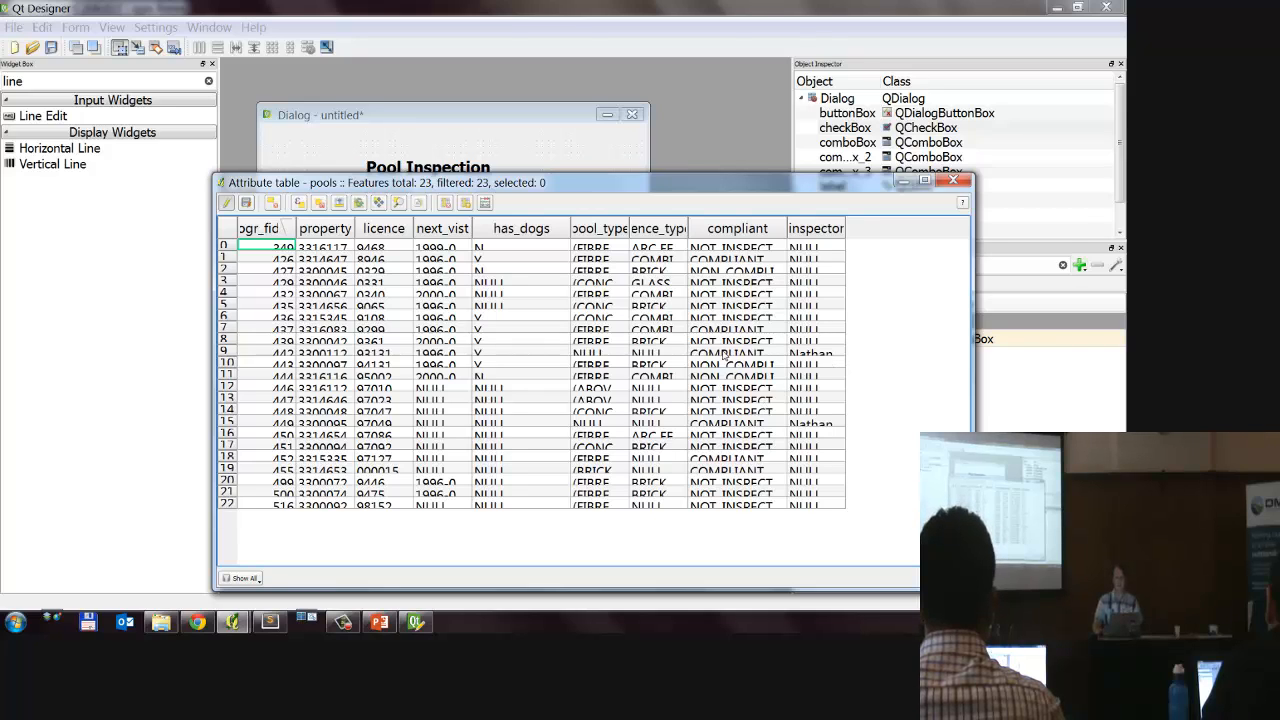
left_click(557, 115)
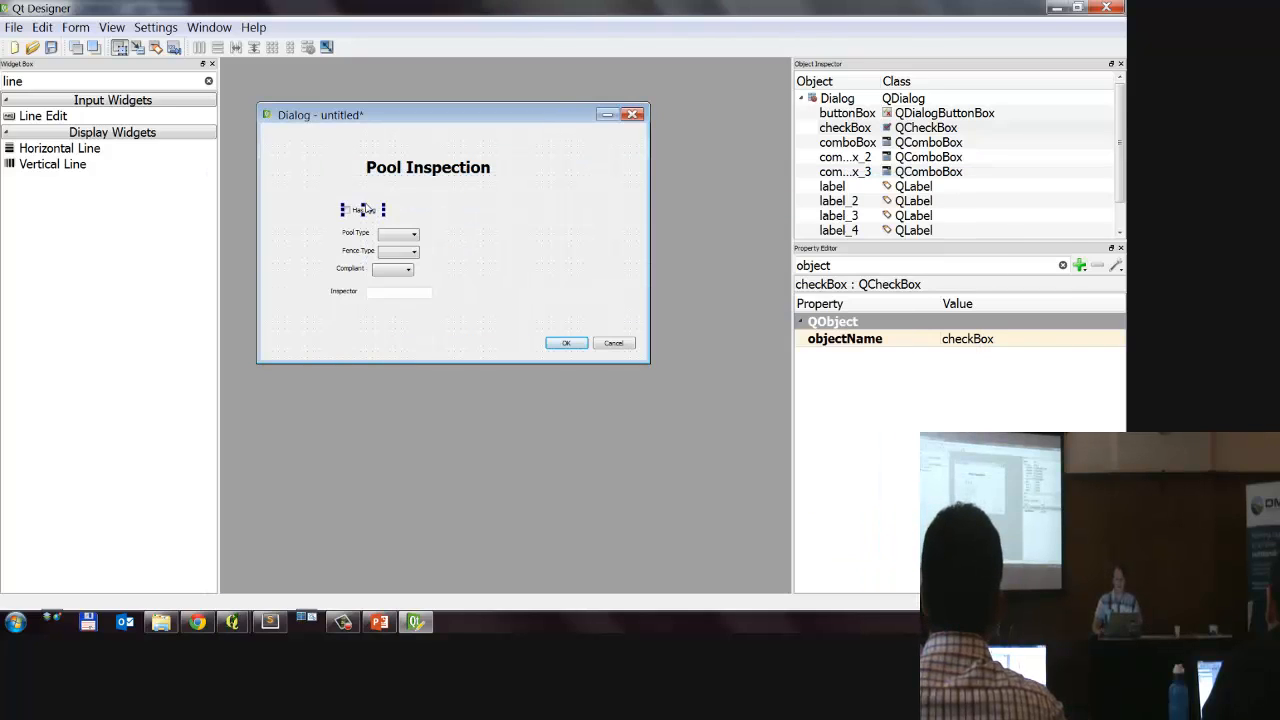
Step: Set the object name of the Has dog check box to "has_dog"
left_click(1005, 340)
type("h")
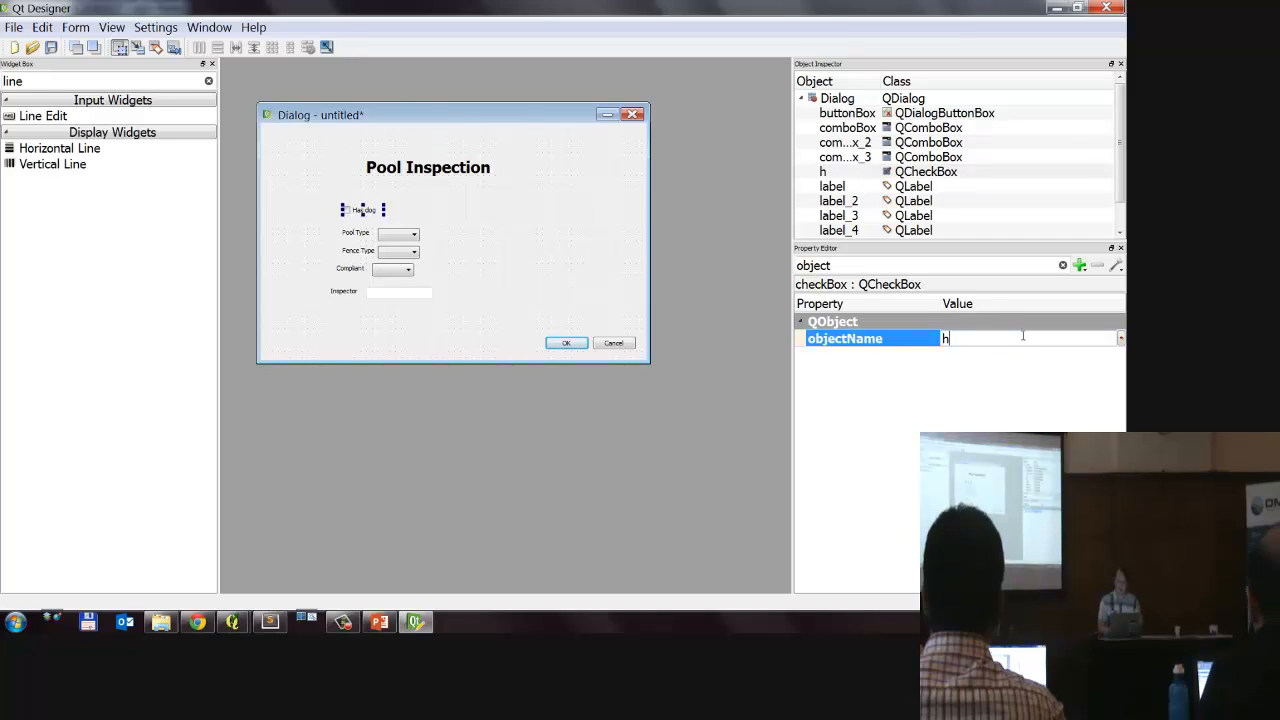
type("as_dog")
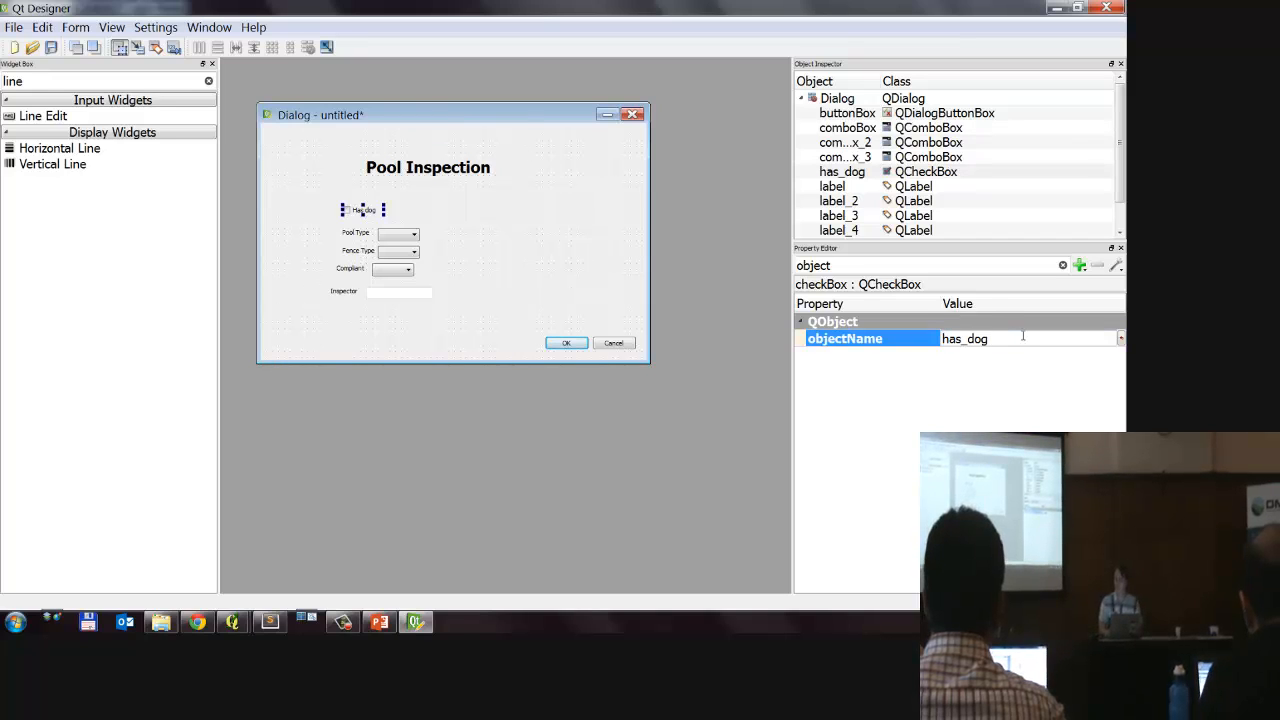
key("Return")
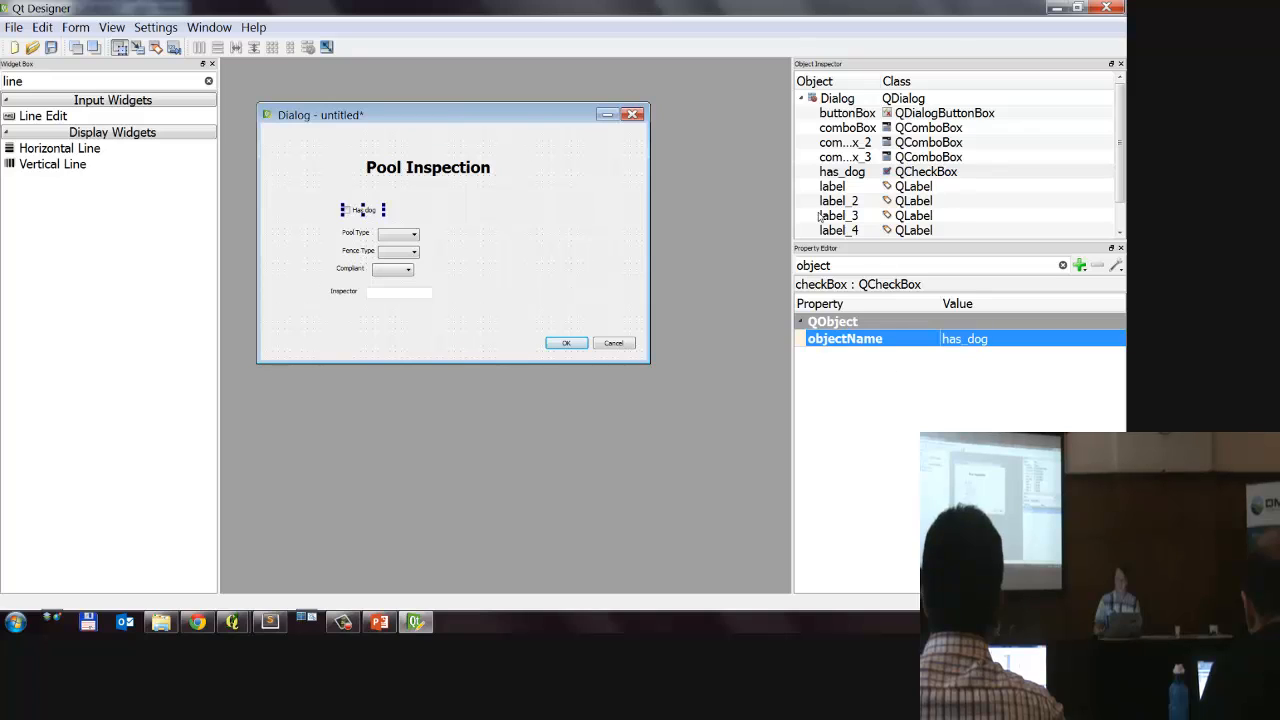
Step: Correct the Has dog check box's object name to "has_dogs" to match the attribute column, and deselect the check box
left_click(1063, 343)
type("sha")
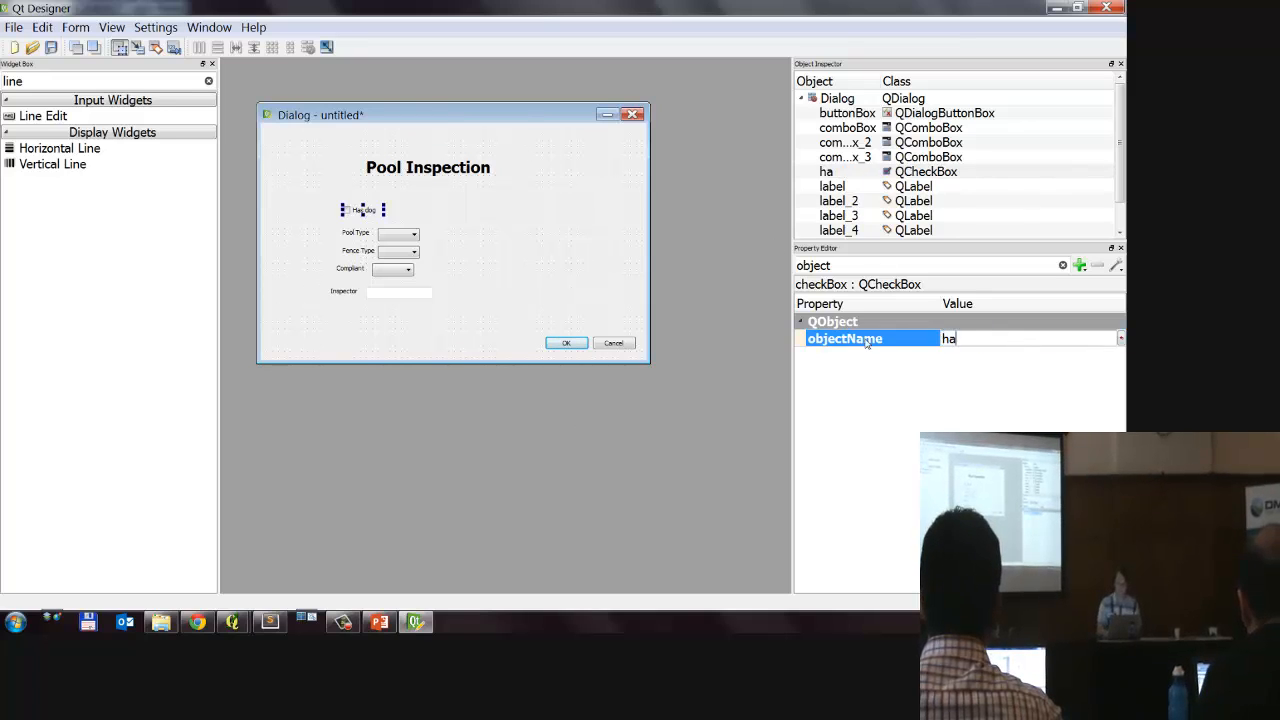
type("s_dogs")
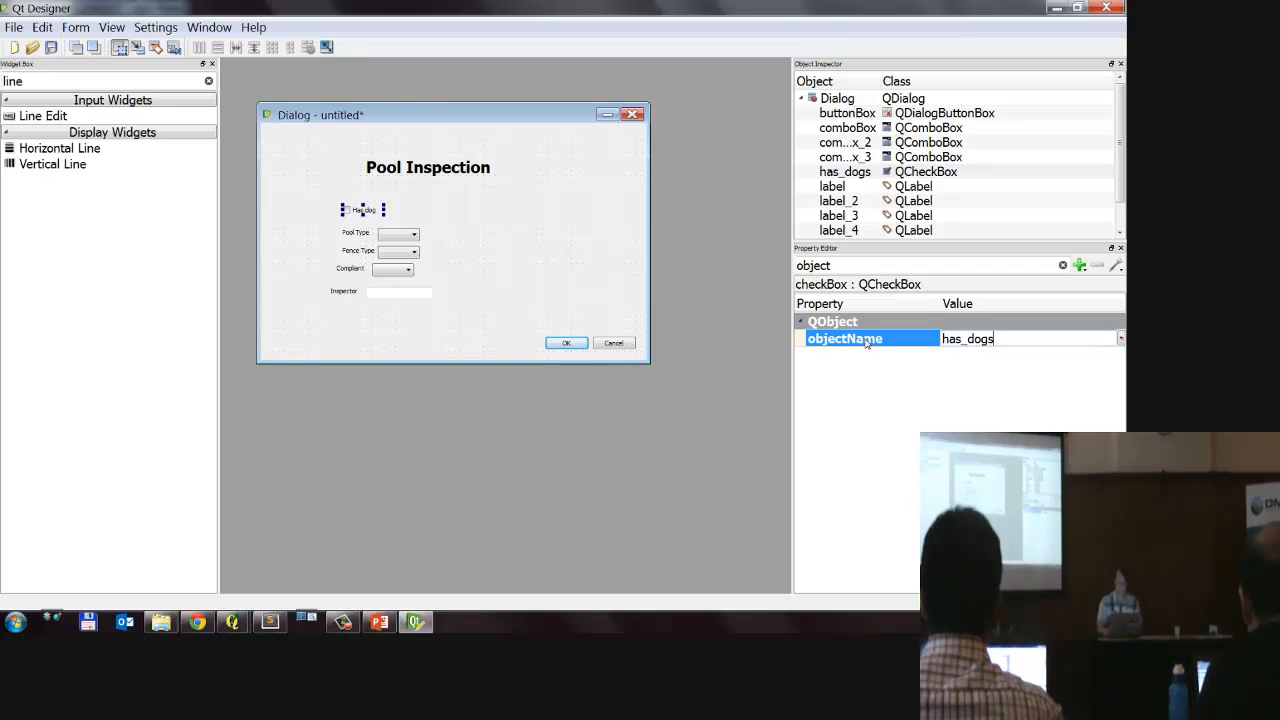
key("Return")
left_click(427, 215)
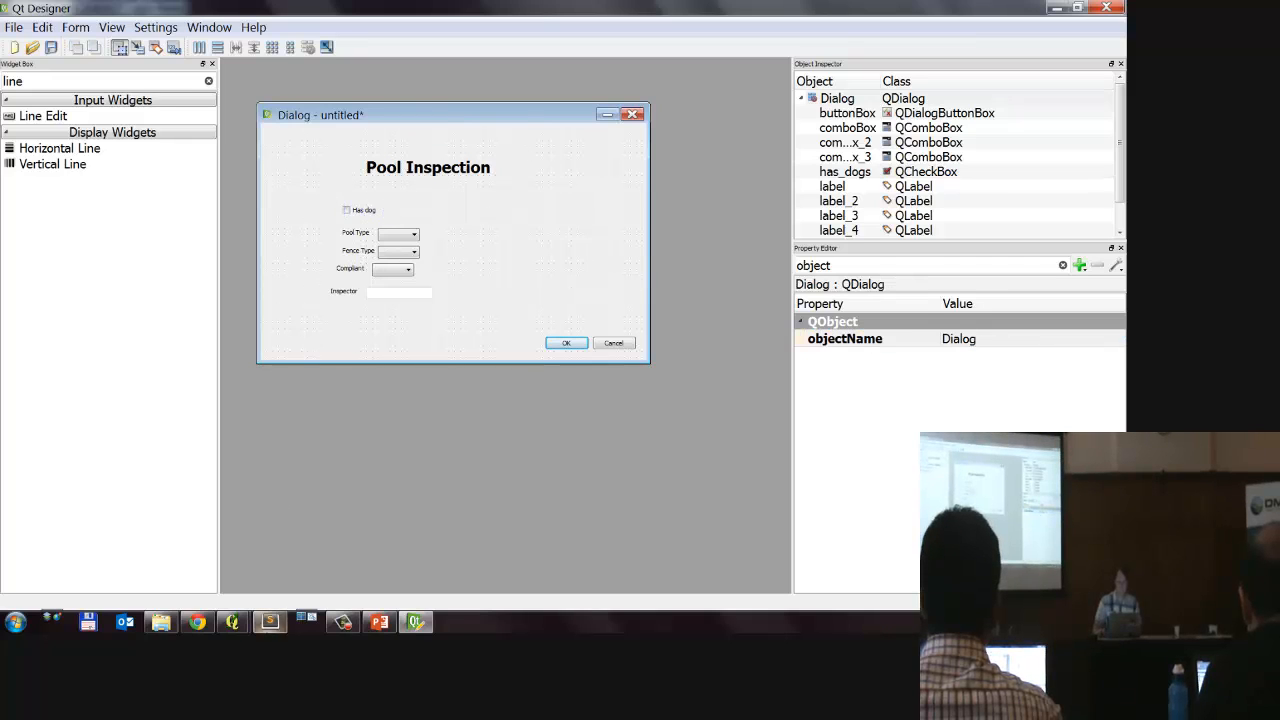
Step: Switch to QGIS to check the remaining column names in the pools attribute table, and return to Qt Designer
left_click(232, 622)
left_click(340, 556)
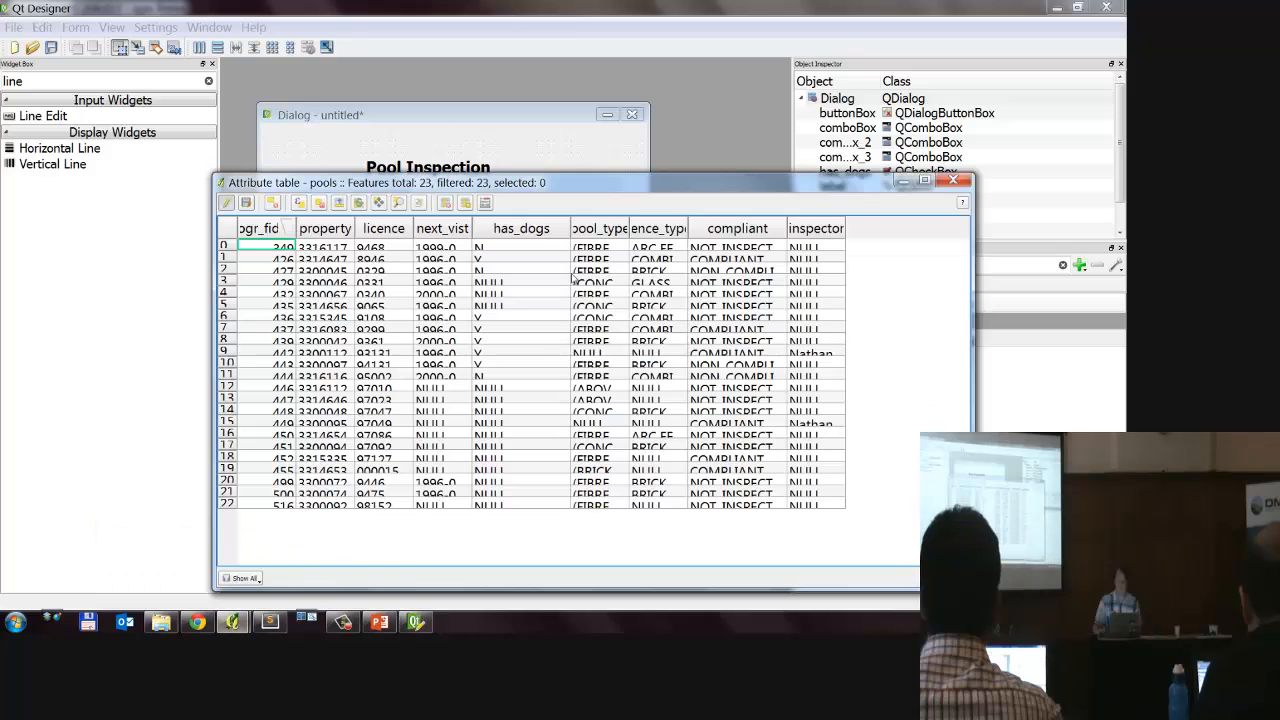
left_click(702, 83)
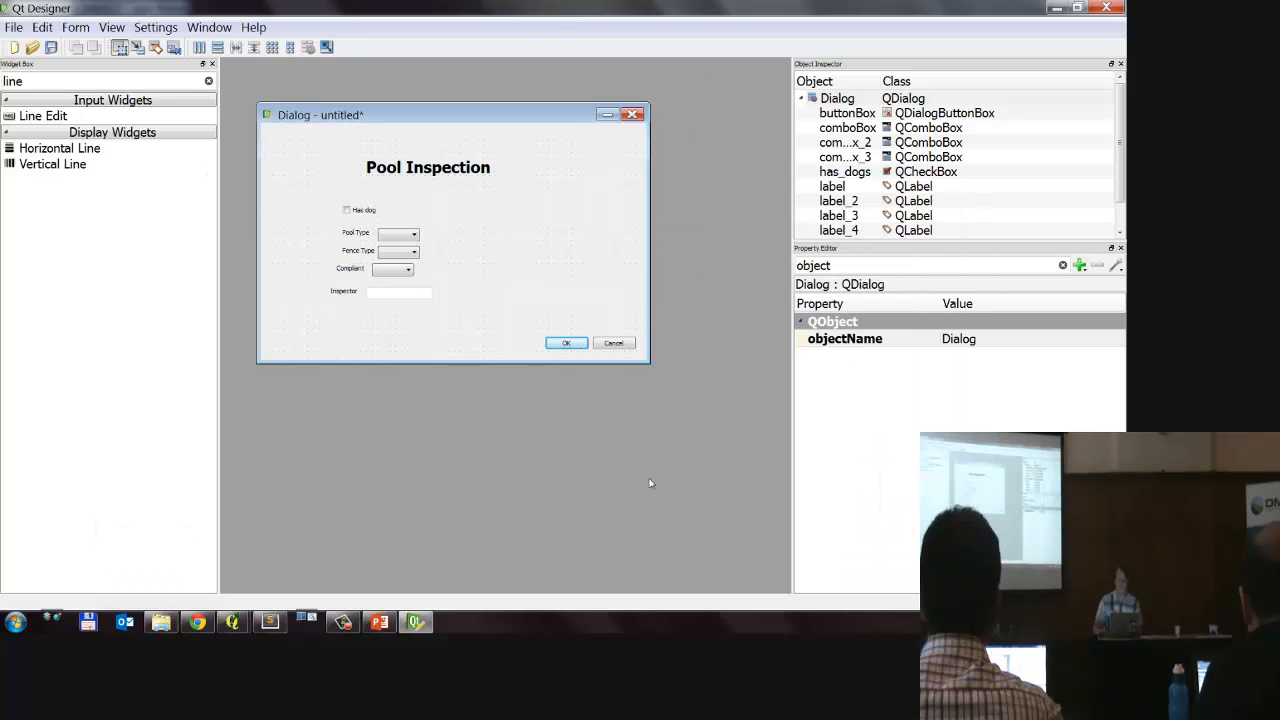
Step: Switch to QGIS, widen the pool_type and fence_type columns in the pools attribute table, and place the table below the Pool Inspection form
left_click(410, 248)
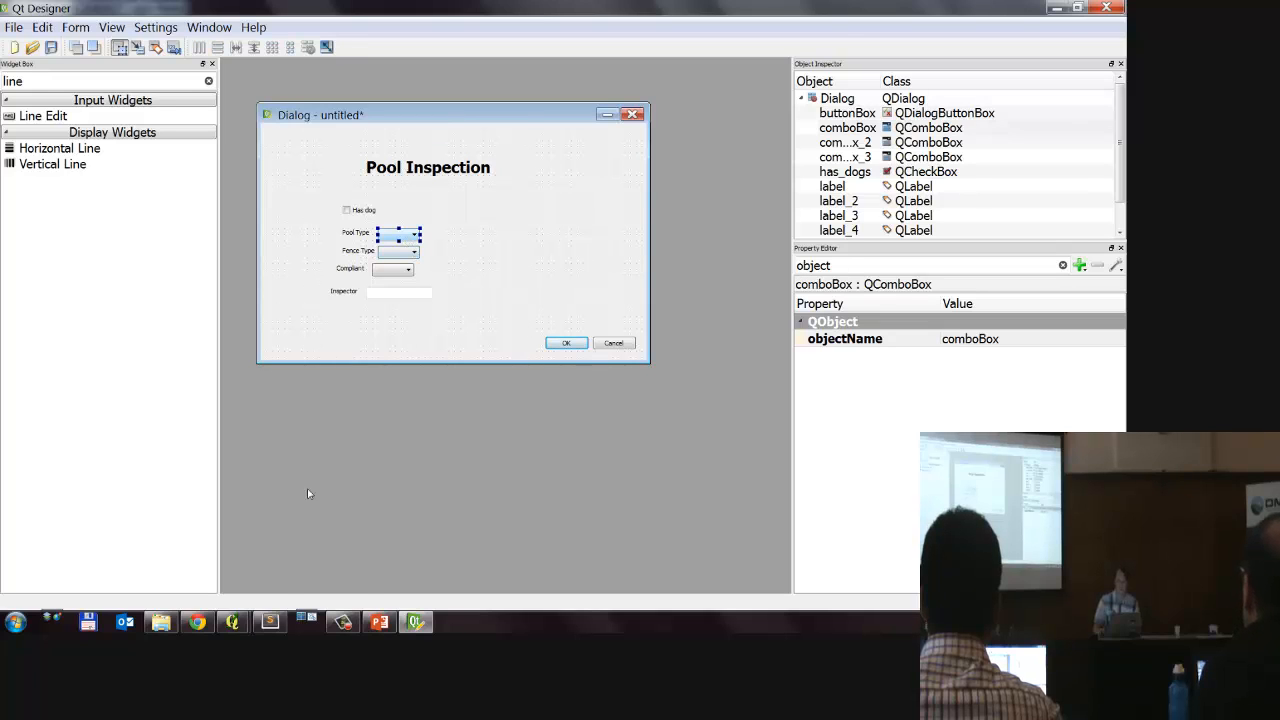
left_click(232, 622)
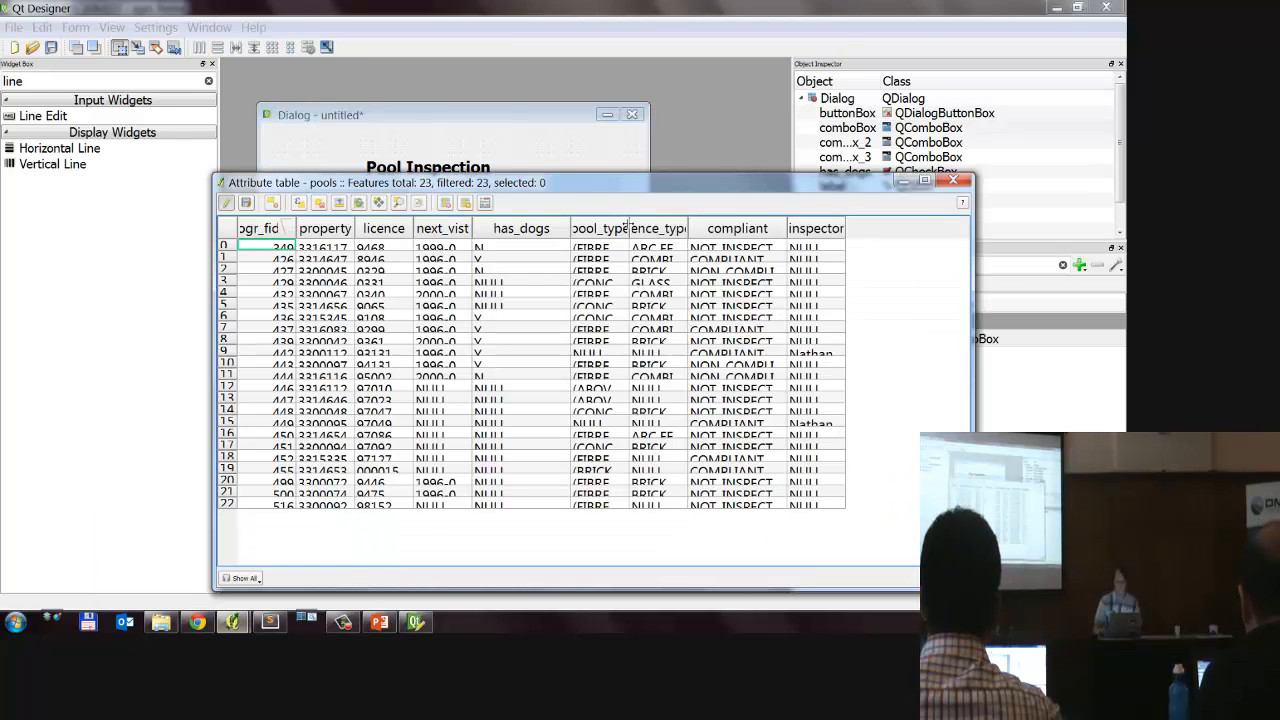
left_click_drag(629, 226, 670, 226)
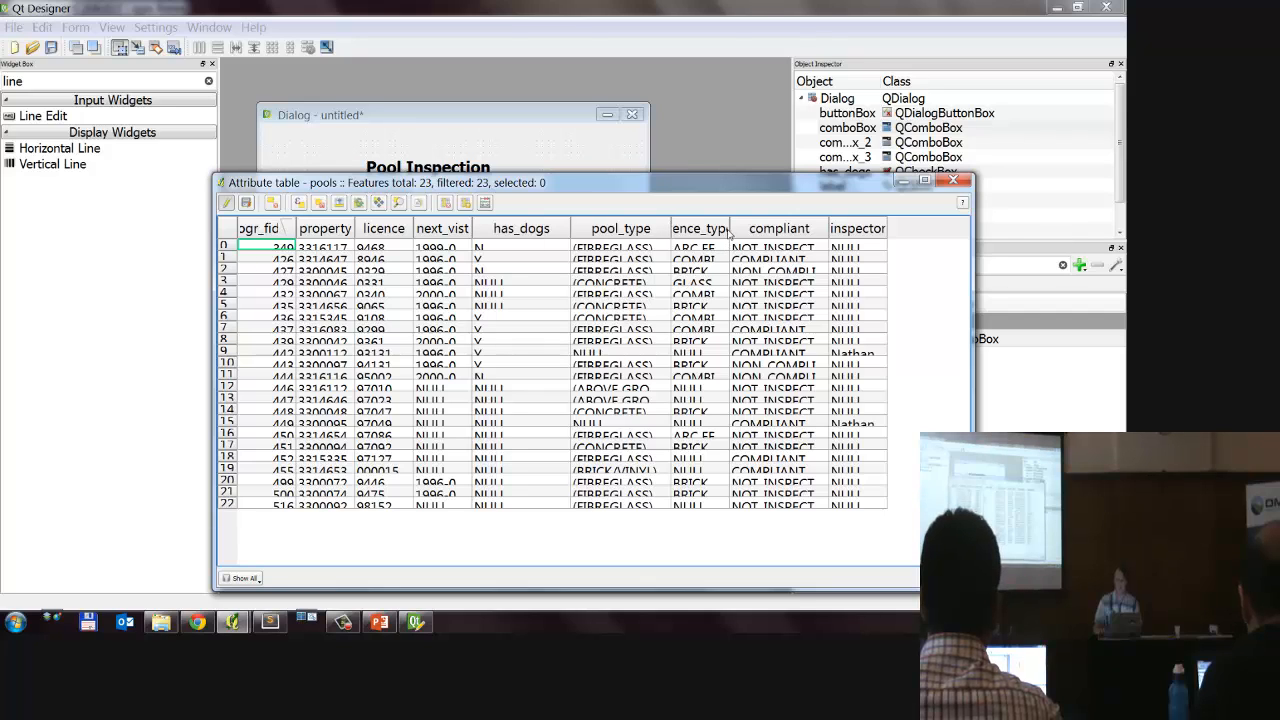
double_click(729, 229)
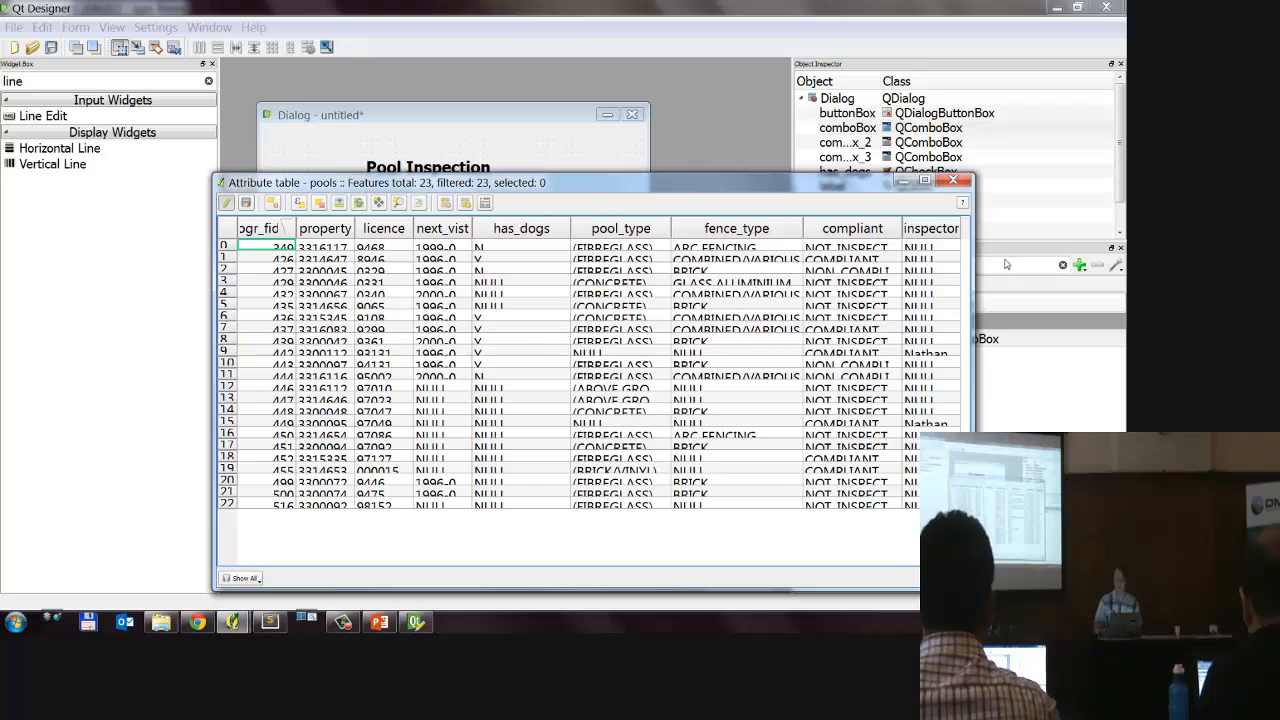
left_click(850, 228)
left_click_drag(606, 188, 893, 240)
left_click_drag(1000, 252, 1126, 272)
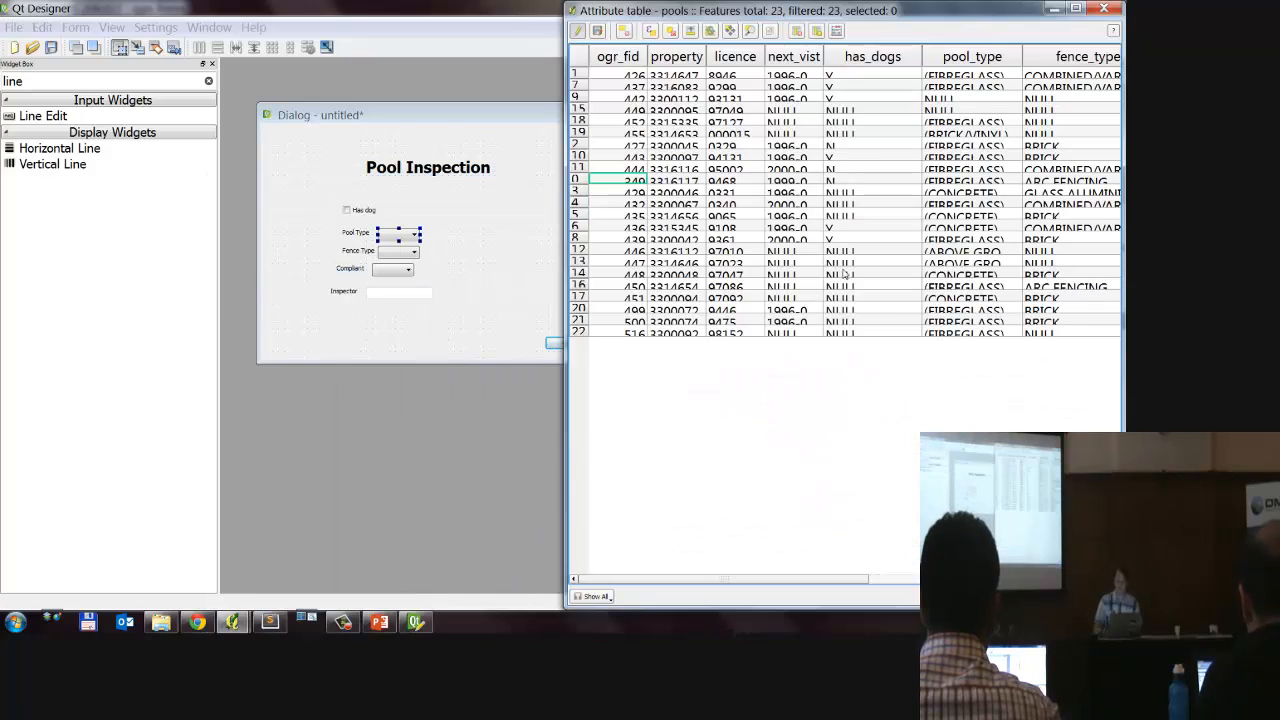
left_click_drag(902, 6, 566, 379)
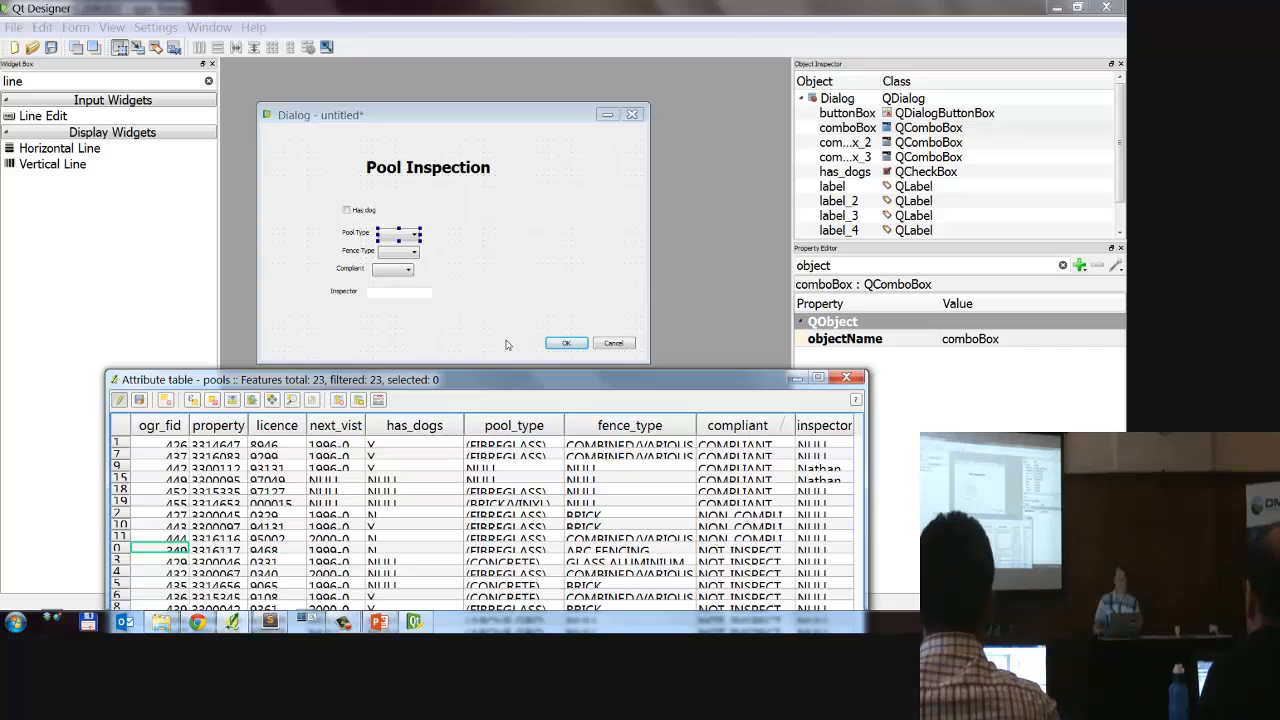
Step: Return to Qt Designer and set the object name of the Pool Type combo box to "pool_type"
left_click(1033, 343)
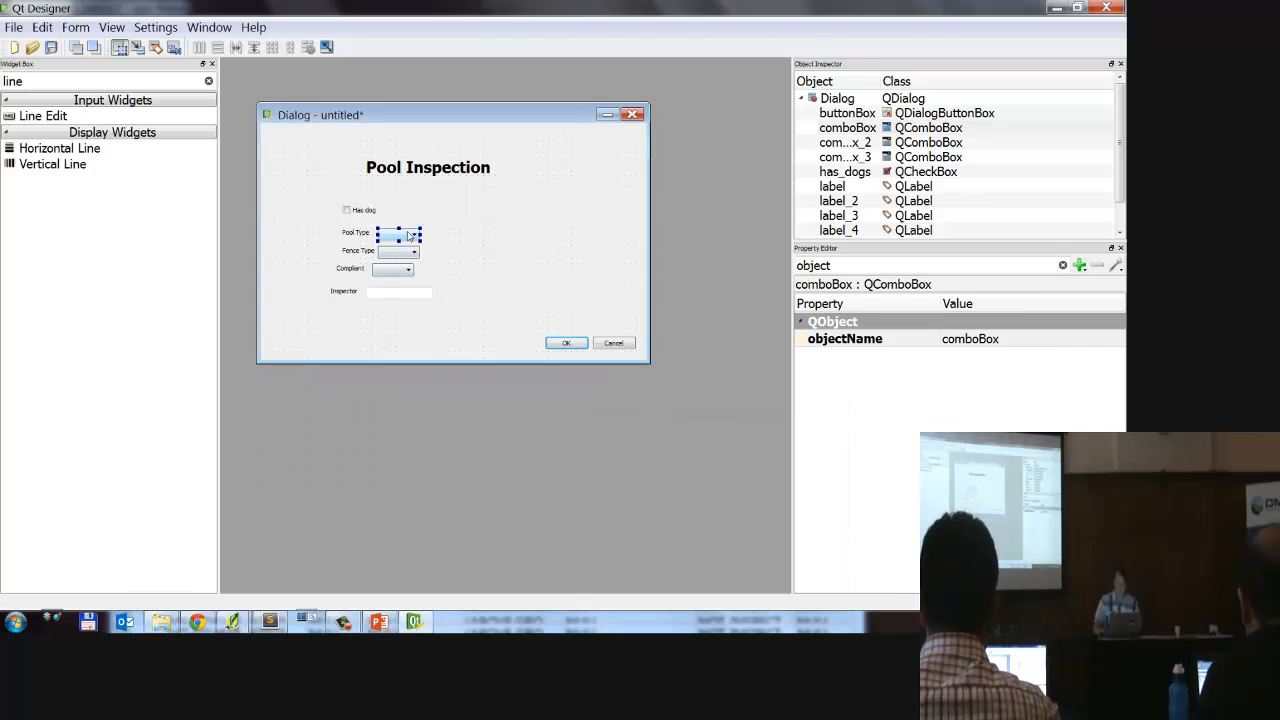
left_click(1033, 343)
type("pool")
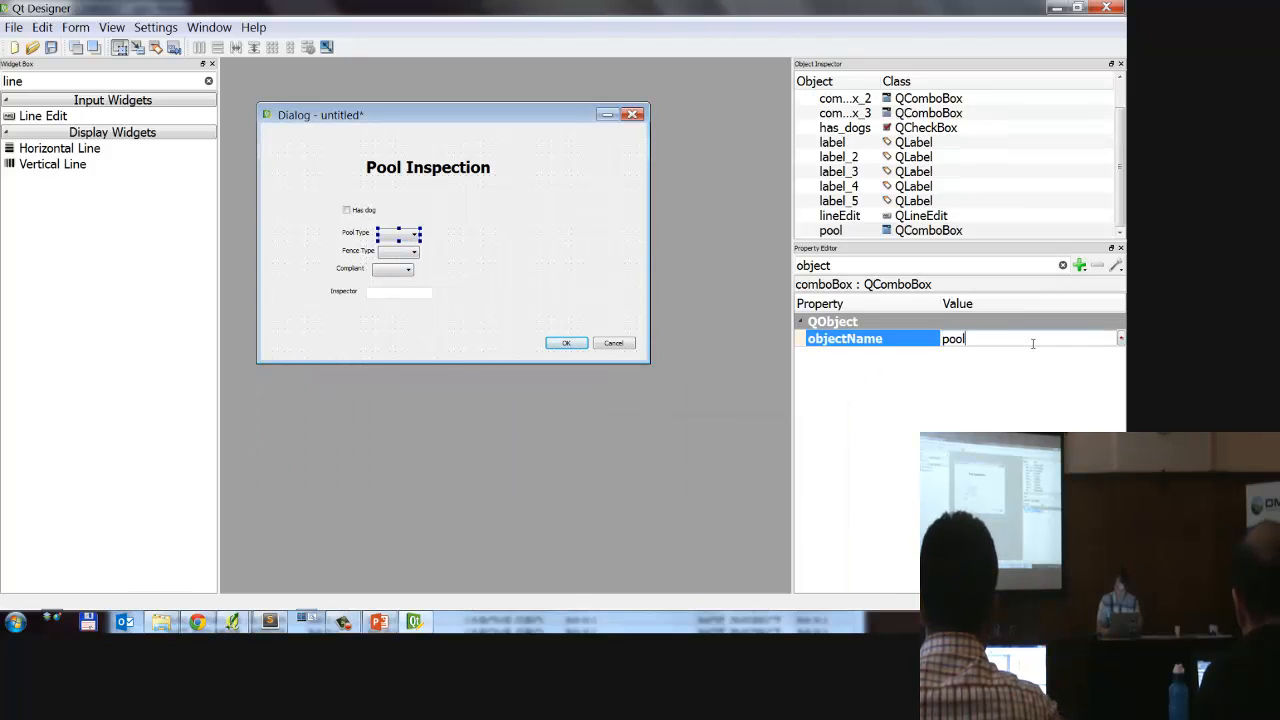
type("_type")
key("Return")
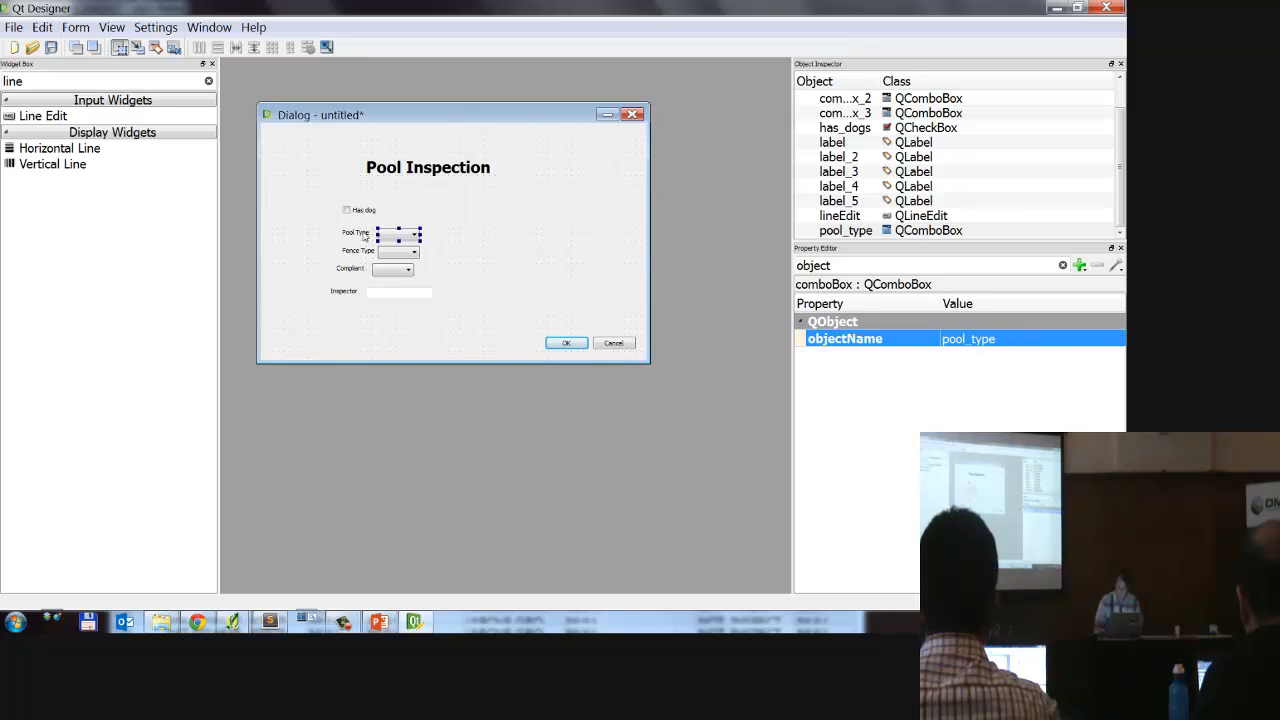
Step: Set the object name of the combo box beside the Fence Type label to "fence_type"
left_click(398, 252)
left_click(1037, 339)
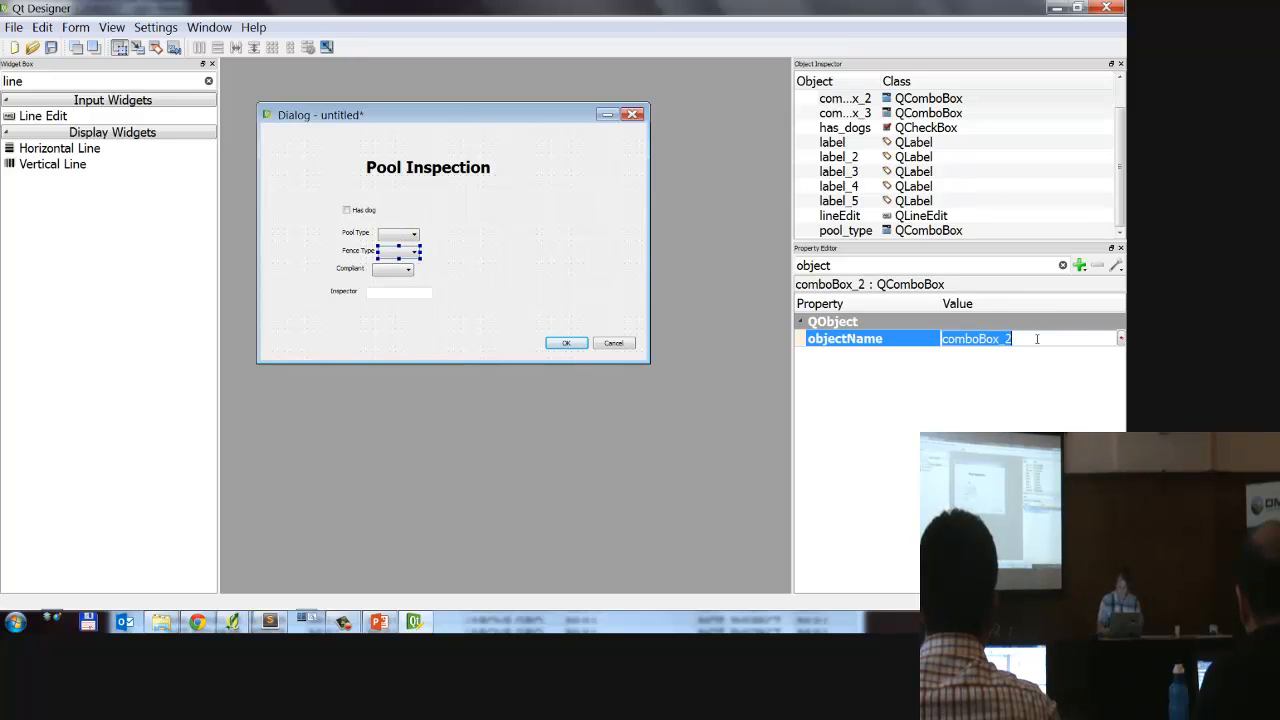
type("fence_type")
key("Return")
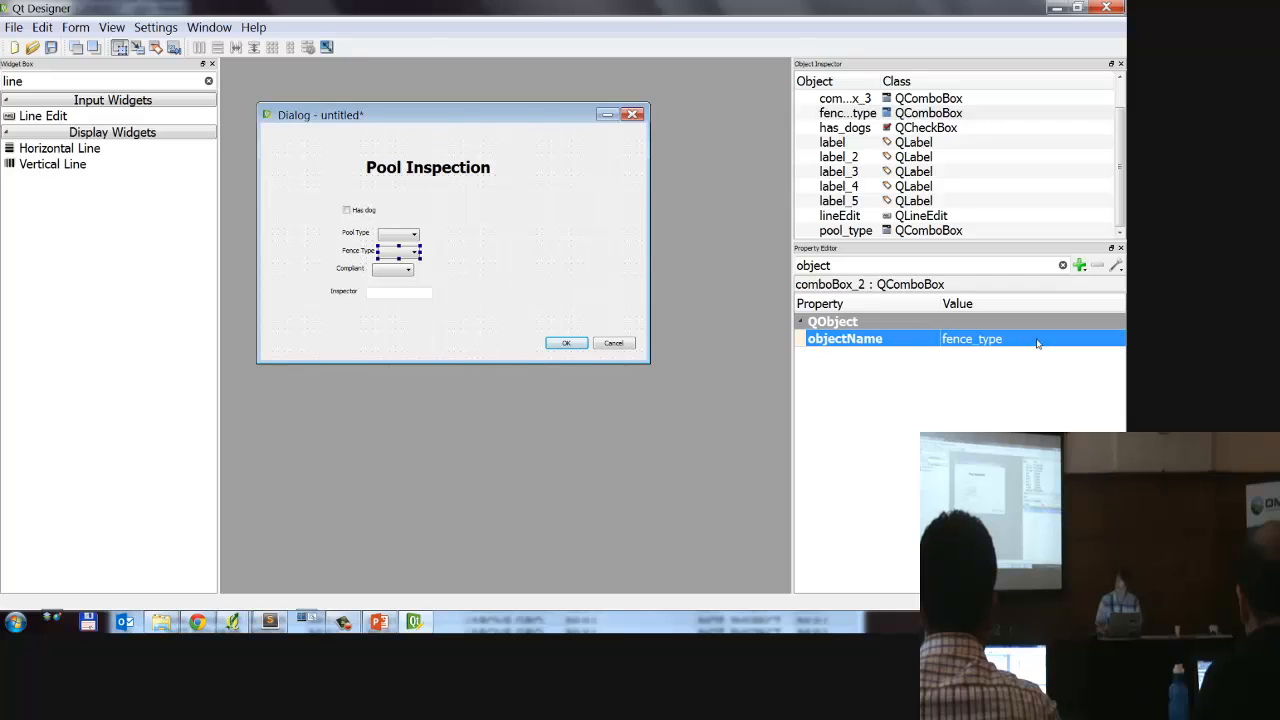
Step: Set the object name of the combo box beside the Compliant label to "compliant"
left_click(407, 270)
double_click(990, 345)
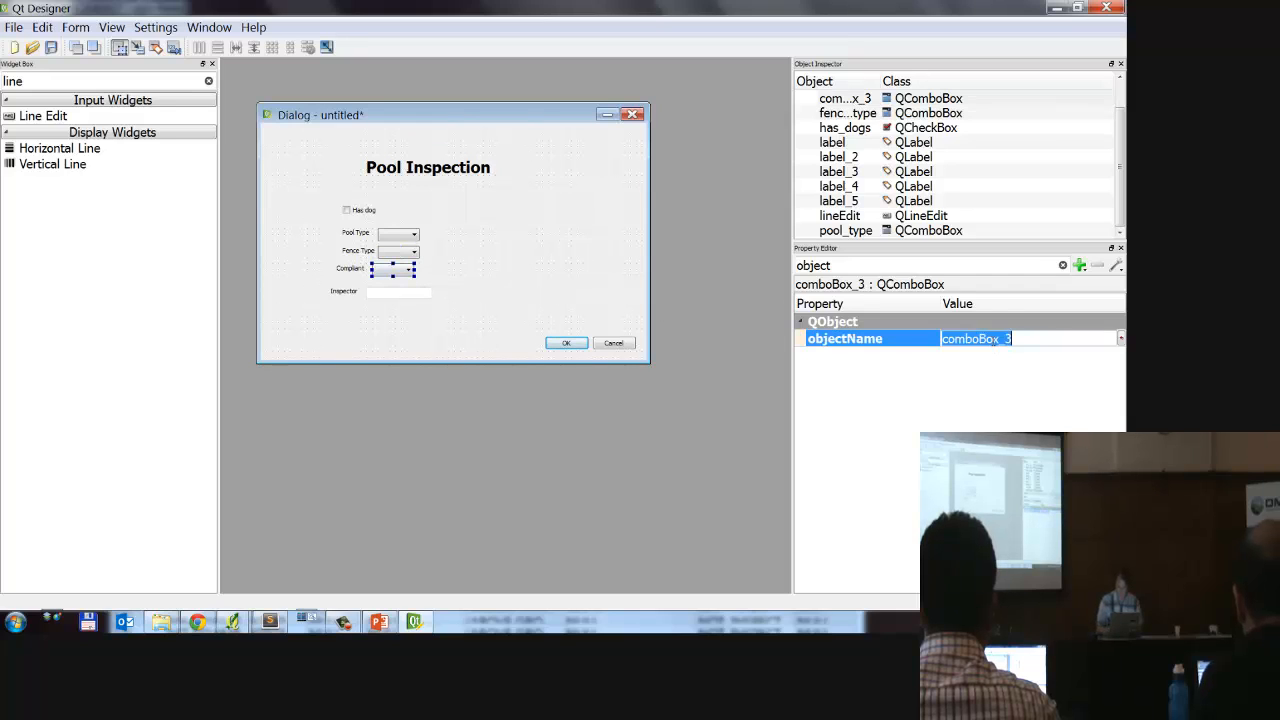
type("compli")
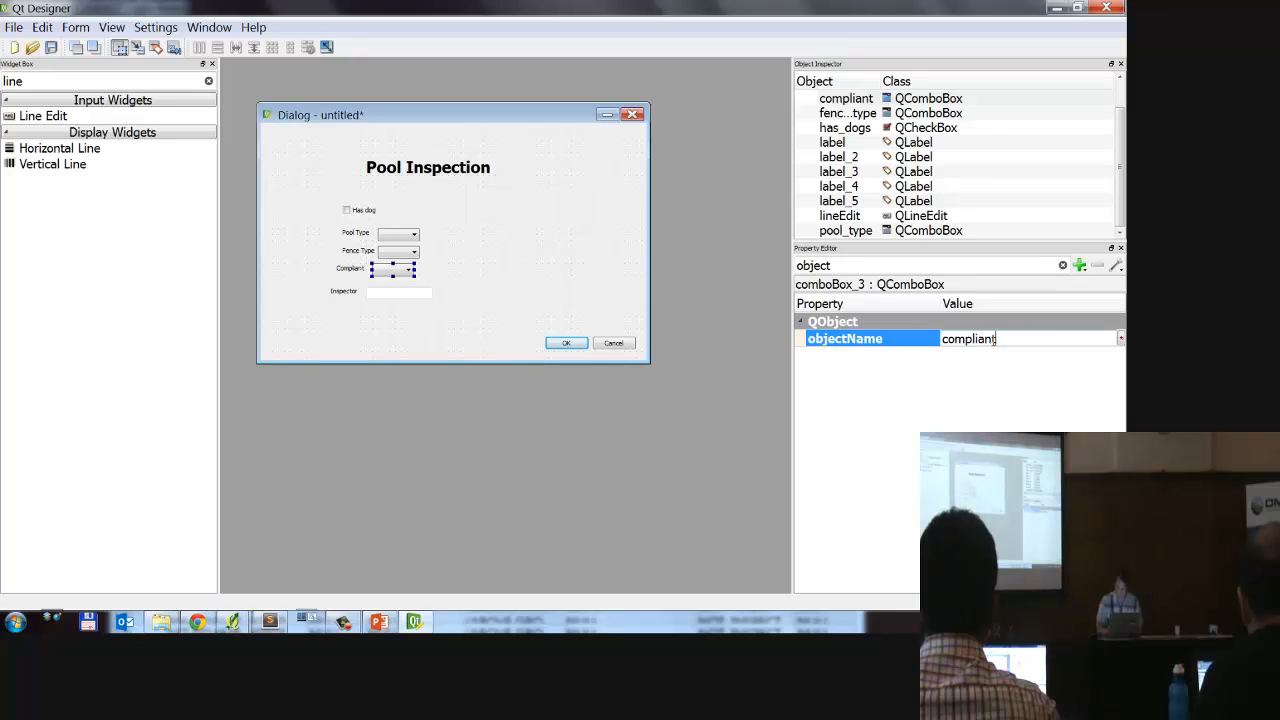
type("ant")
Step: Set the object name of the line edit beside the Inspector label to "inspector"
left_click(399, 292)
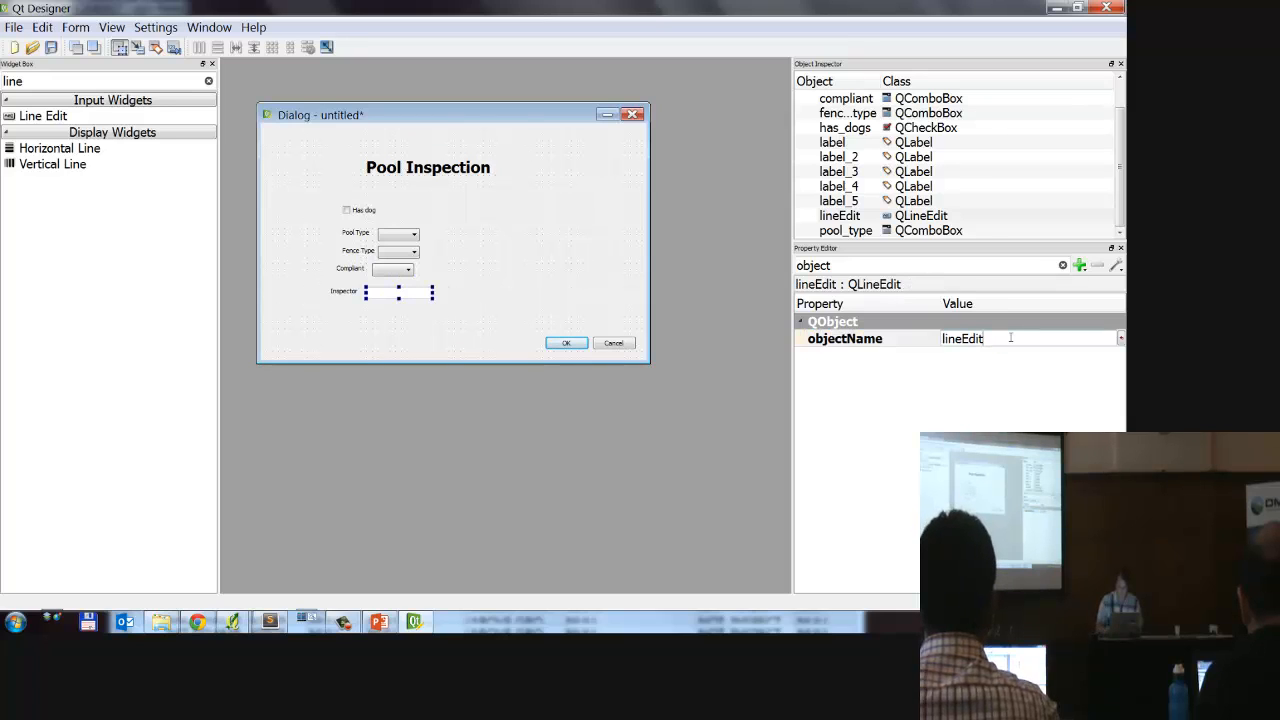
left_click(1010, 338)
key("BackSpace")
key("BackSpace")
key("BackSpace")
key("BackSpace")
key("BackSpace")
key("BackSpace")
key("BackSpace")
key("BackSpace")
type("in")
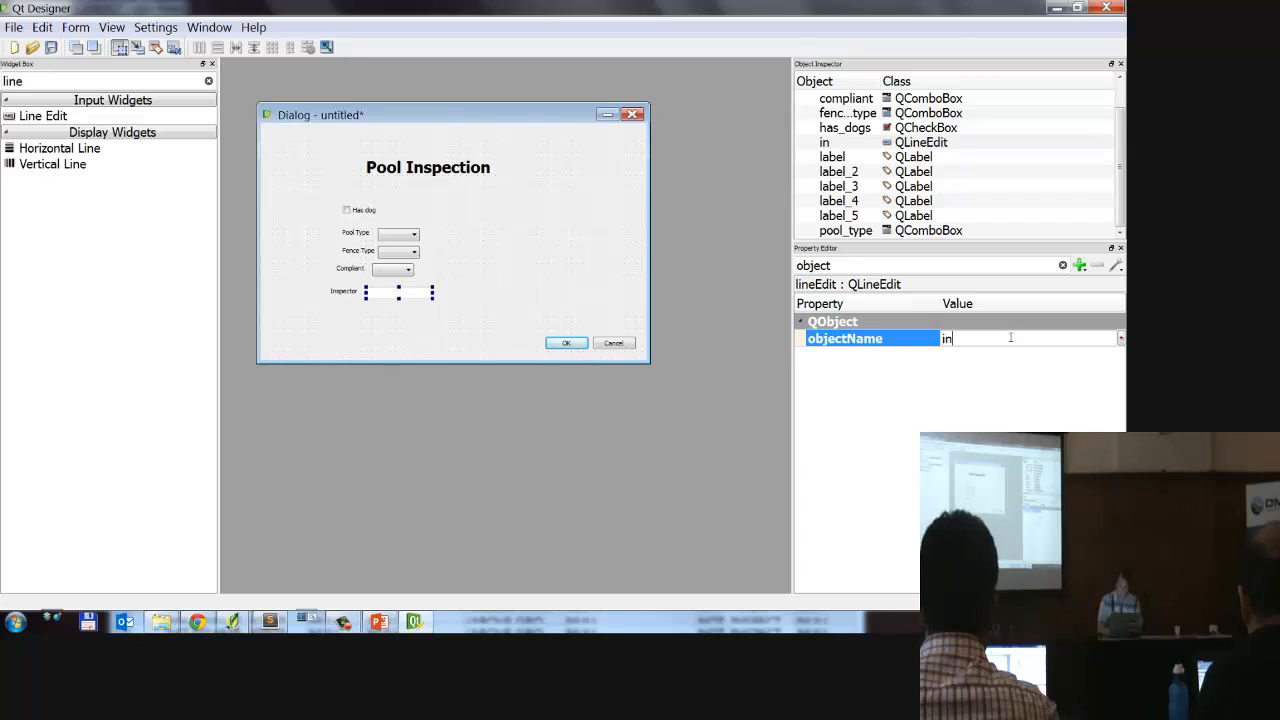
type("spector")
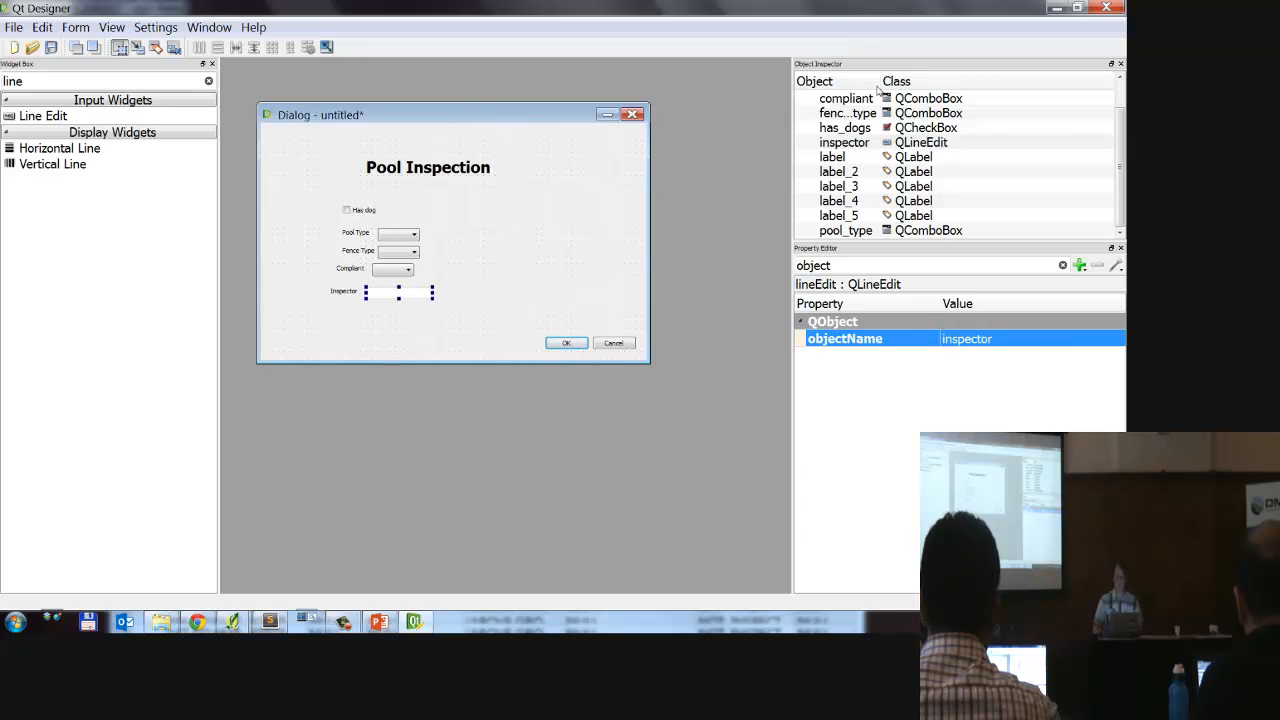
key("Return")
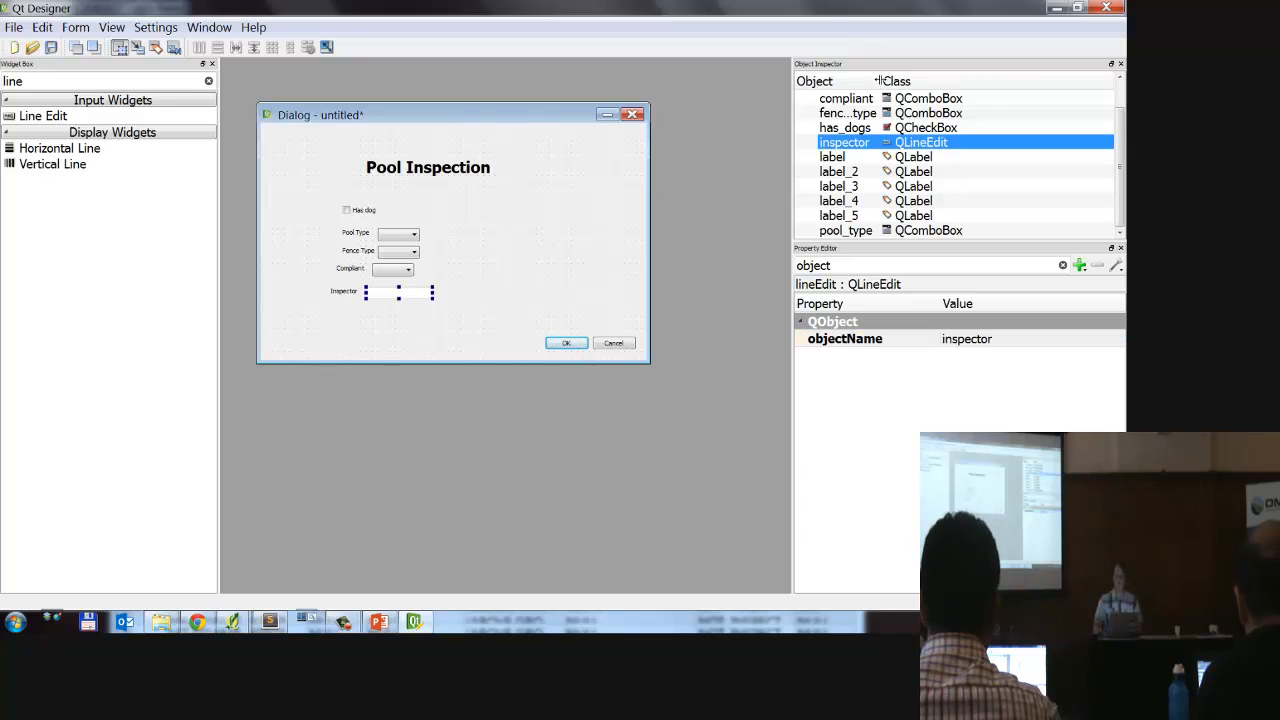
Step: Widen the Object column in the form's object list so the widget names can be read in full
left_click_drag(877, 81, 946, 81)
scroll(880, 150, "up", 1)
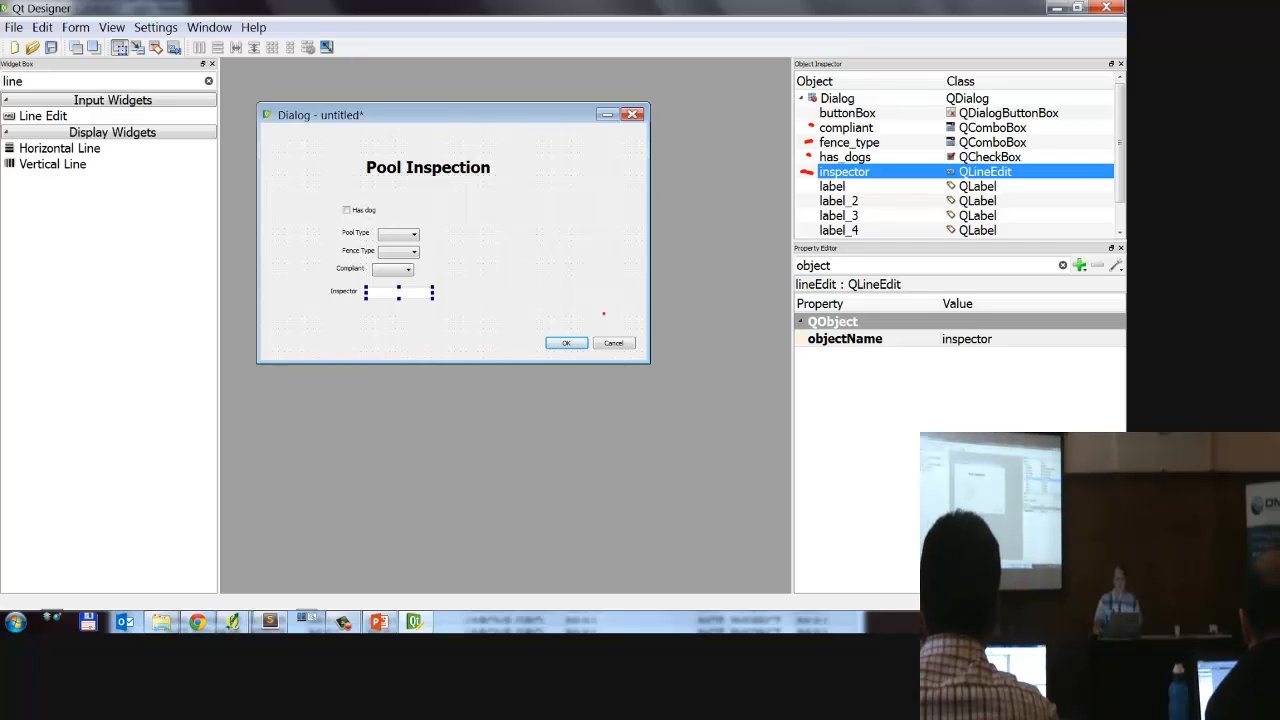
mouse_move(603, 314)
left_mouse_down()
mouse_move(672, 357)
mouse_move(607, 322)
left_mouse_up()
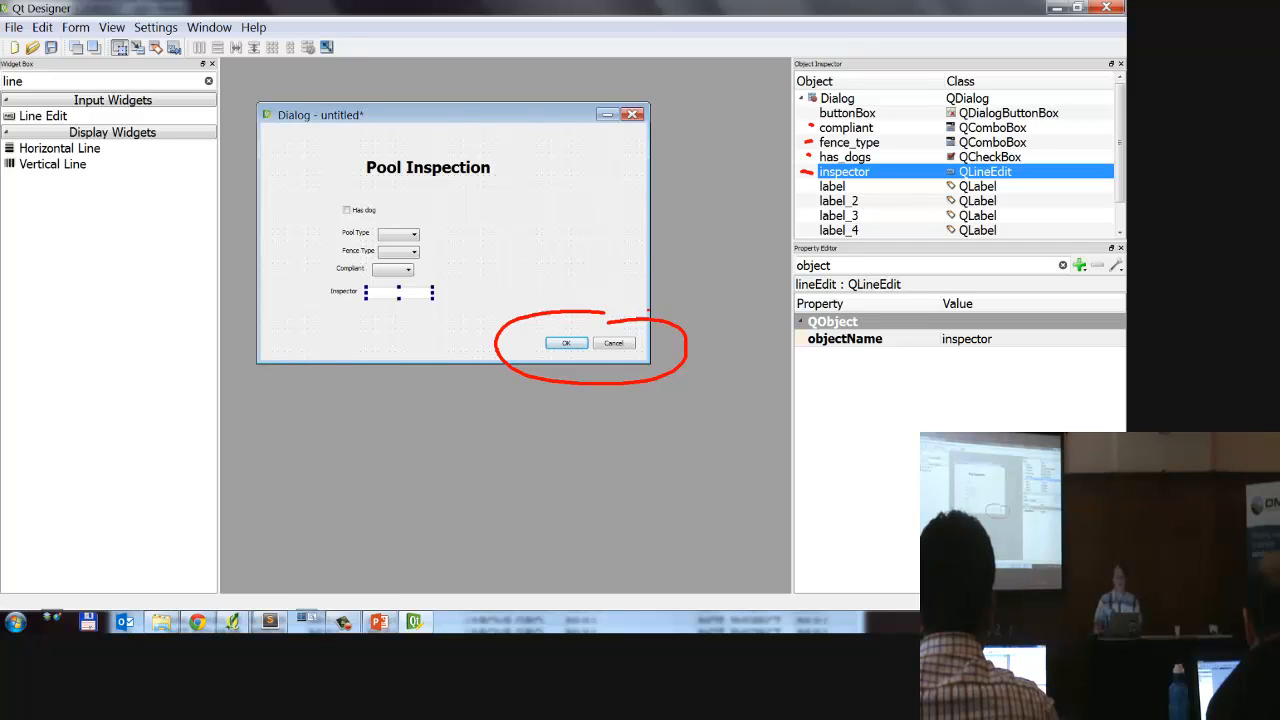
key("Escape")
scroll(912, 205, "down", 1)
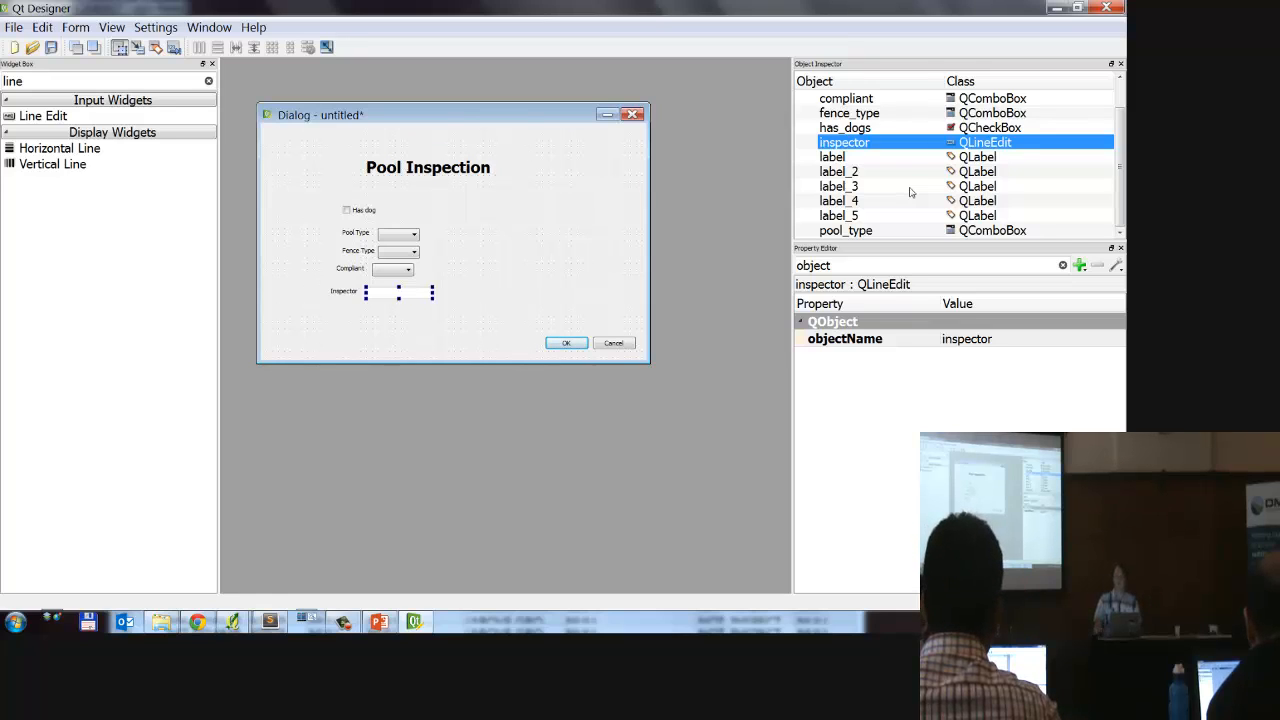
Step: Go through the object list entries, such as pool_type, fence_type and compliant, to check which form widget each one names
left_click(838, 234)
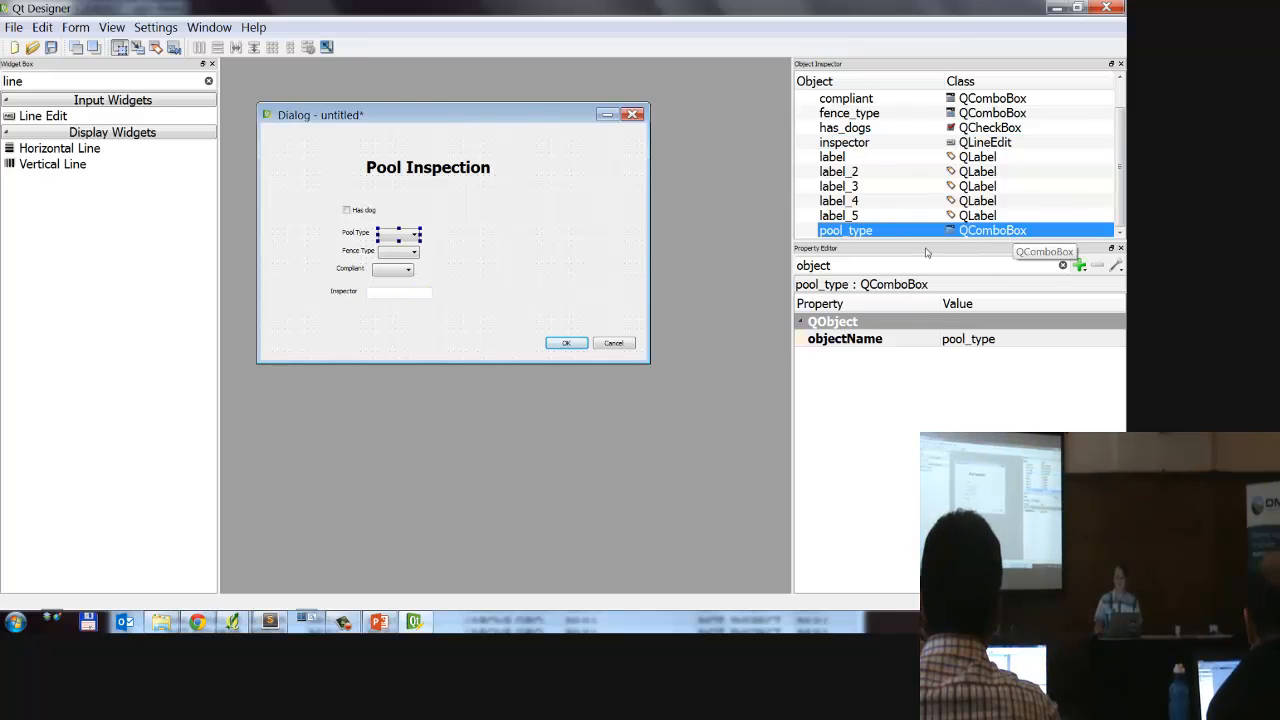
left_click(882, 142)
left_click(889, 113)
left_click(877, 186)
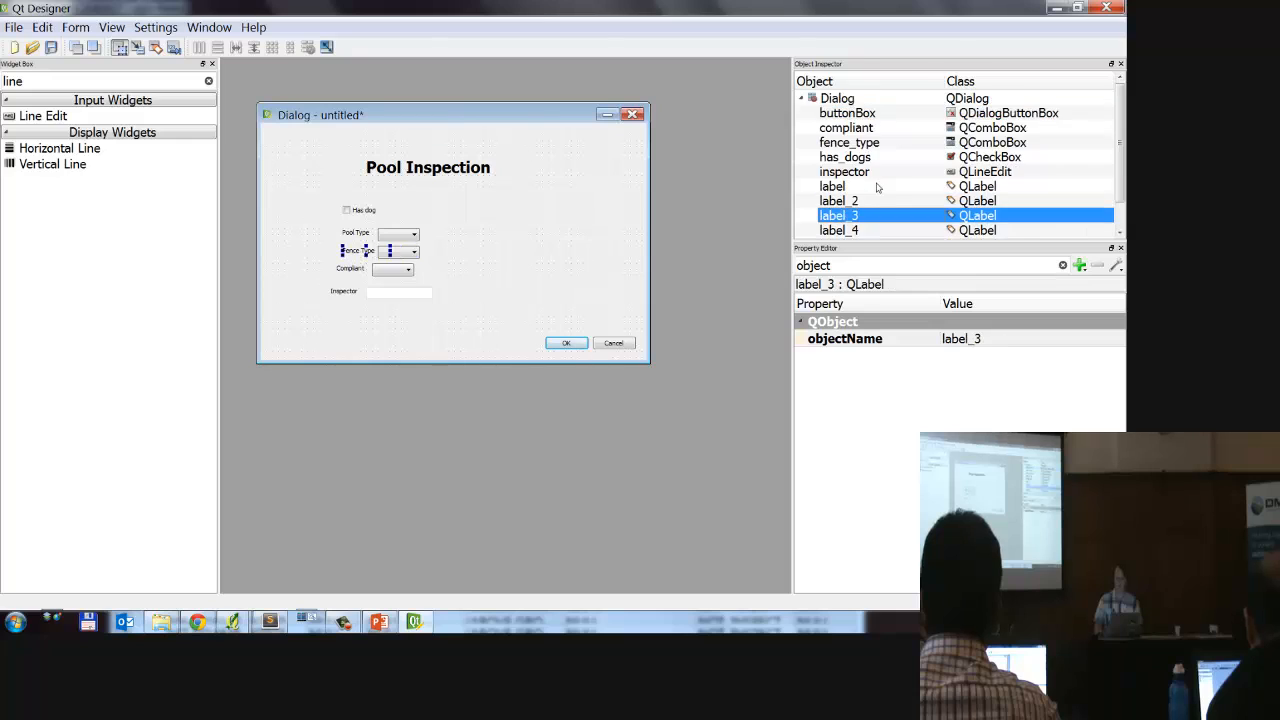
left_click(880, 130)
left_click(890, 174)
left_click(887, 104)
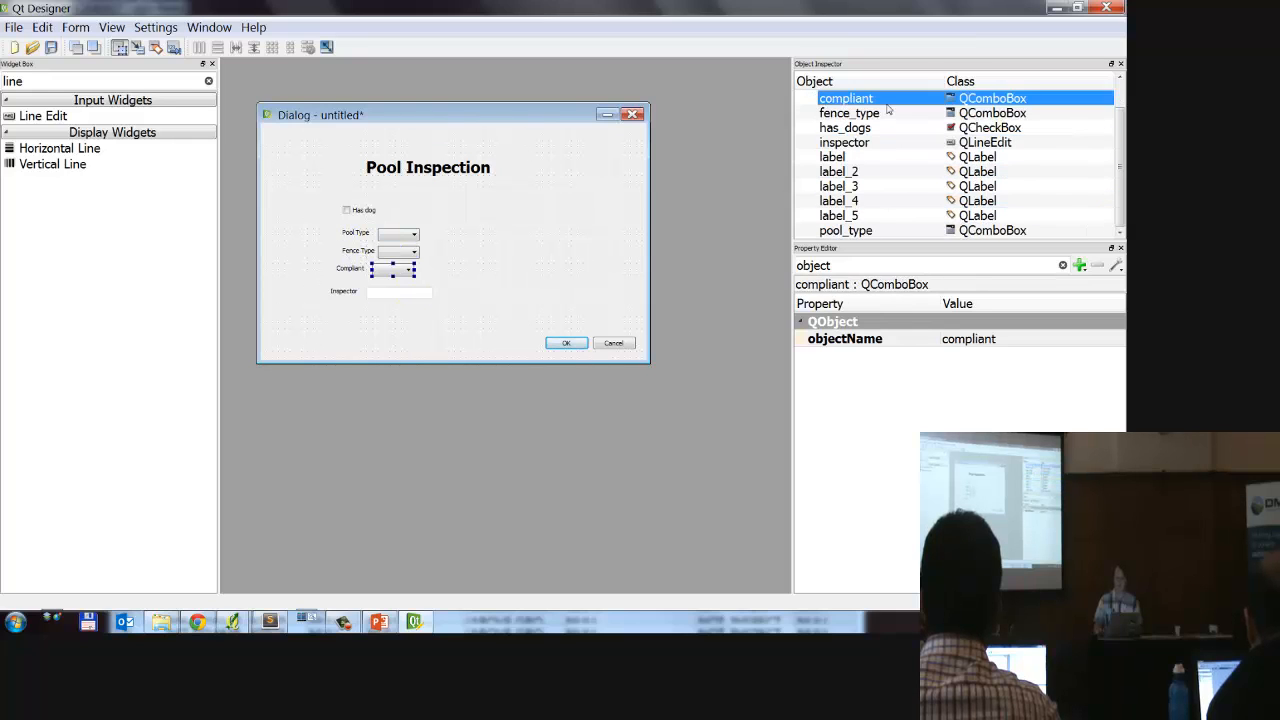
left_click(886, 143)
left_click(897, 113)
left_click(888, 142)
left_click(900, 114)
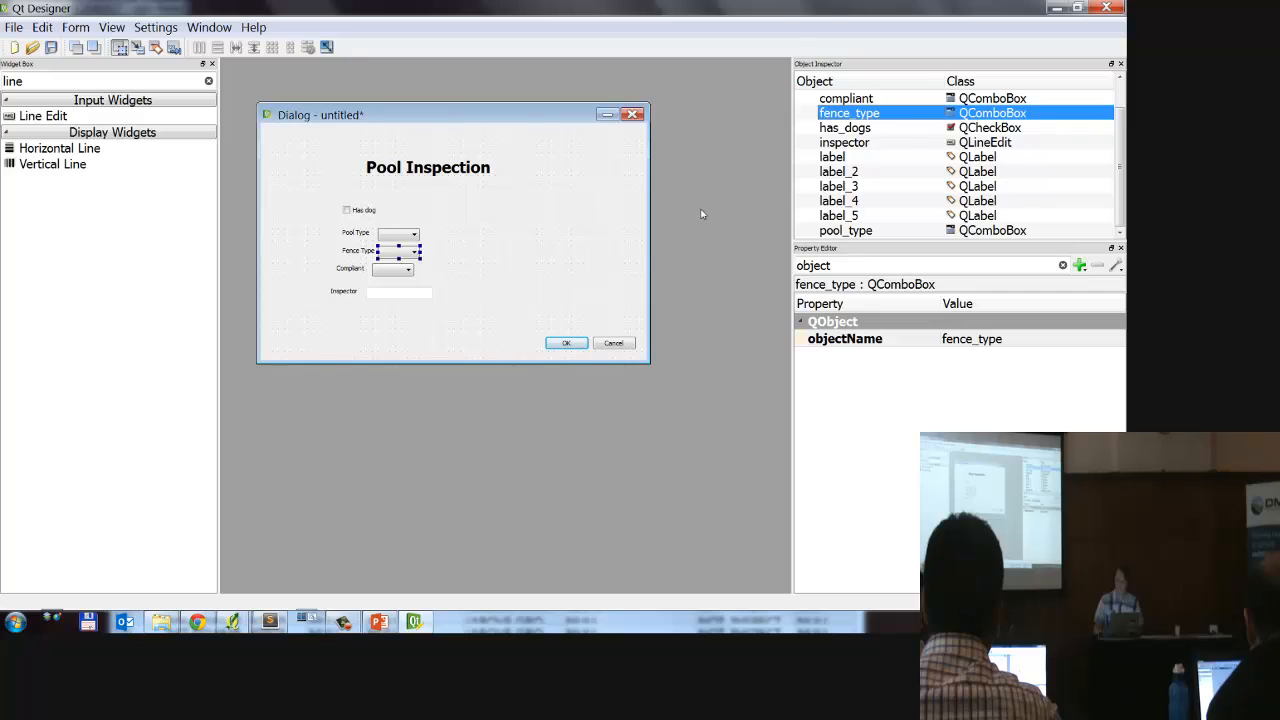
scroll(960, 130, "up", 1)
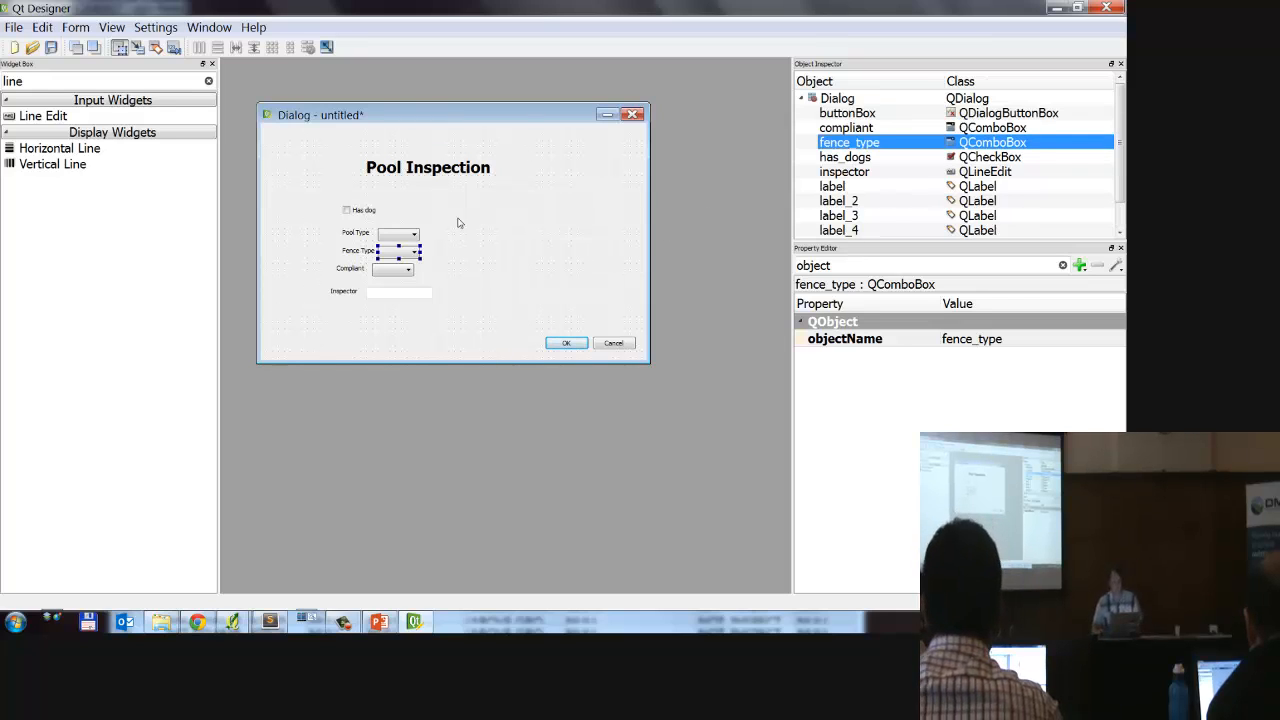
Step: Select the whole dialog and lay out its widgets in a grid
left_click_drag(292, 173, 581, 313)
left_click(514, 306)
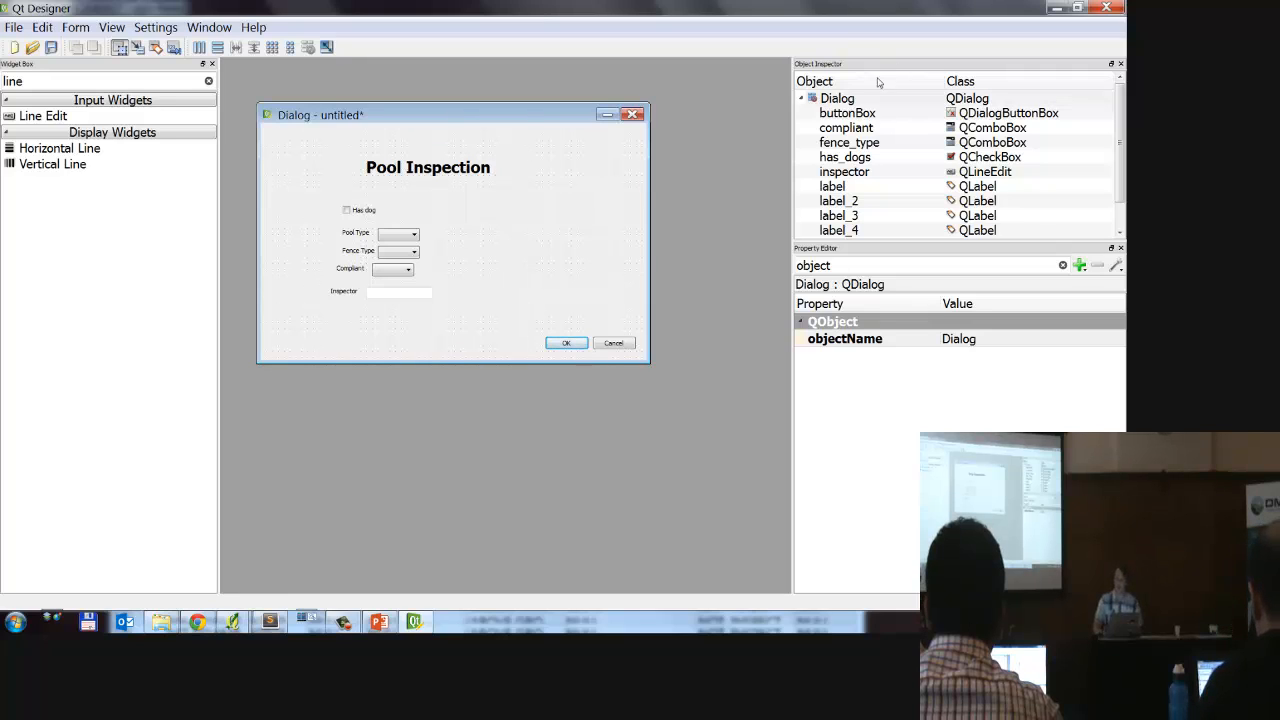
left_click(820, 98)
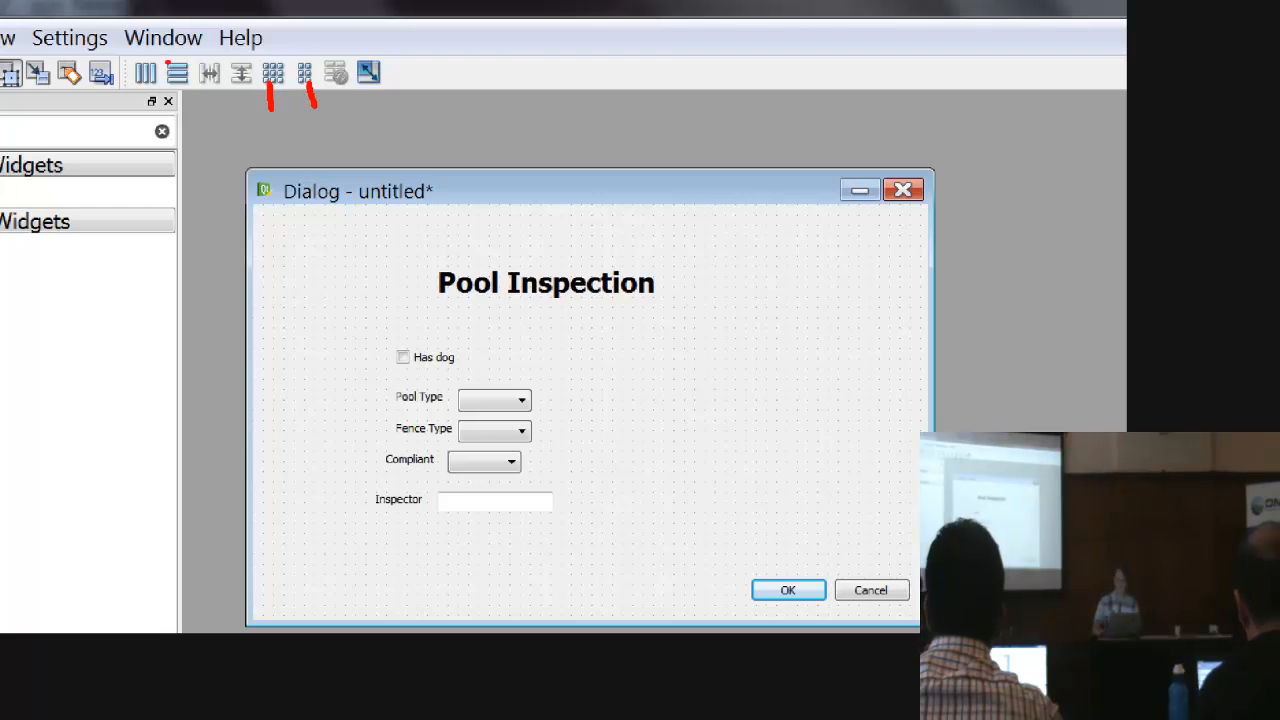
left_click_drag(186, 98, 200, 144)
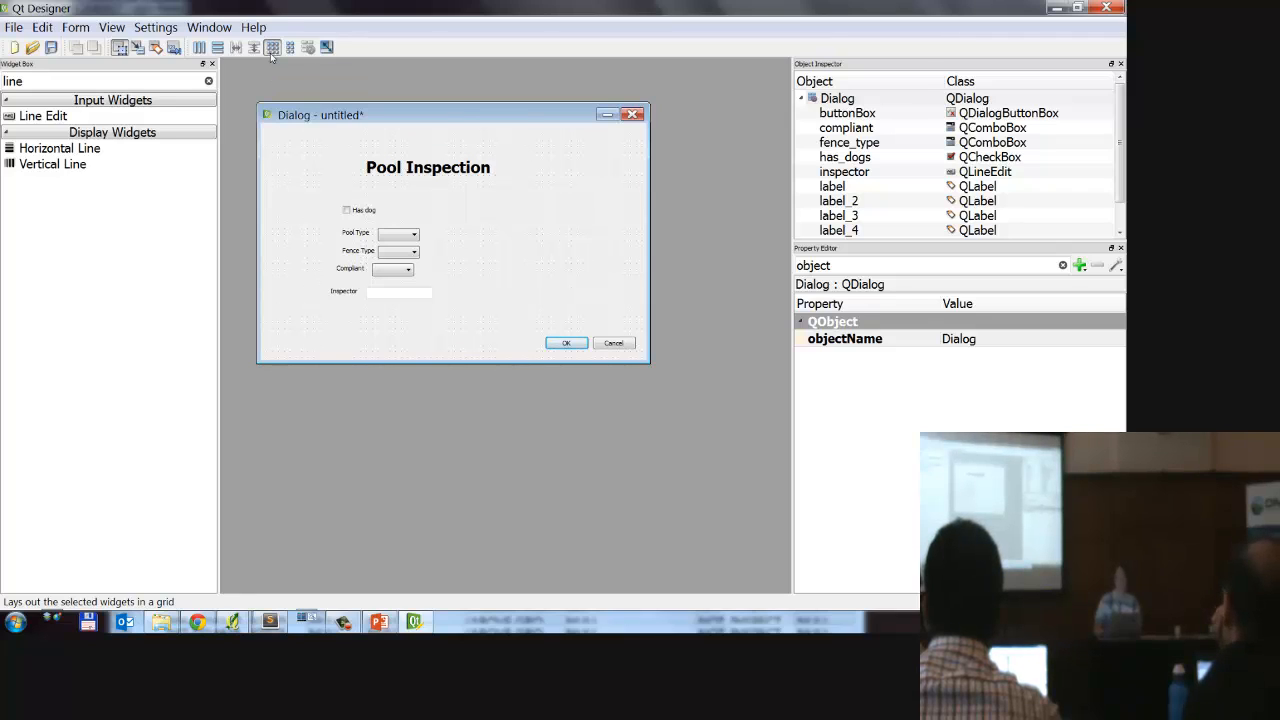
left_click(271, 56)
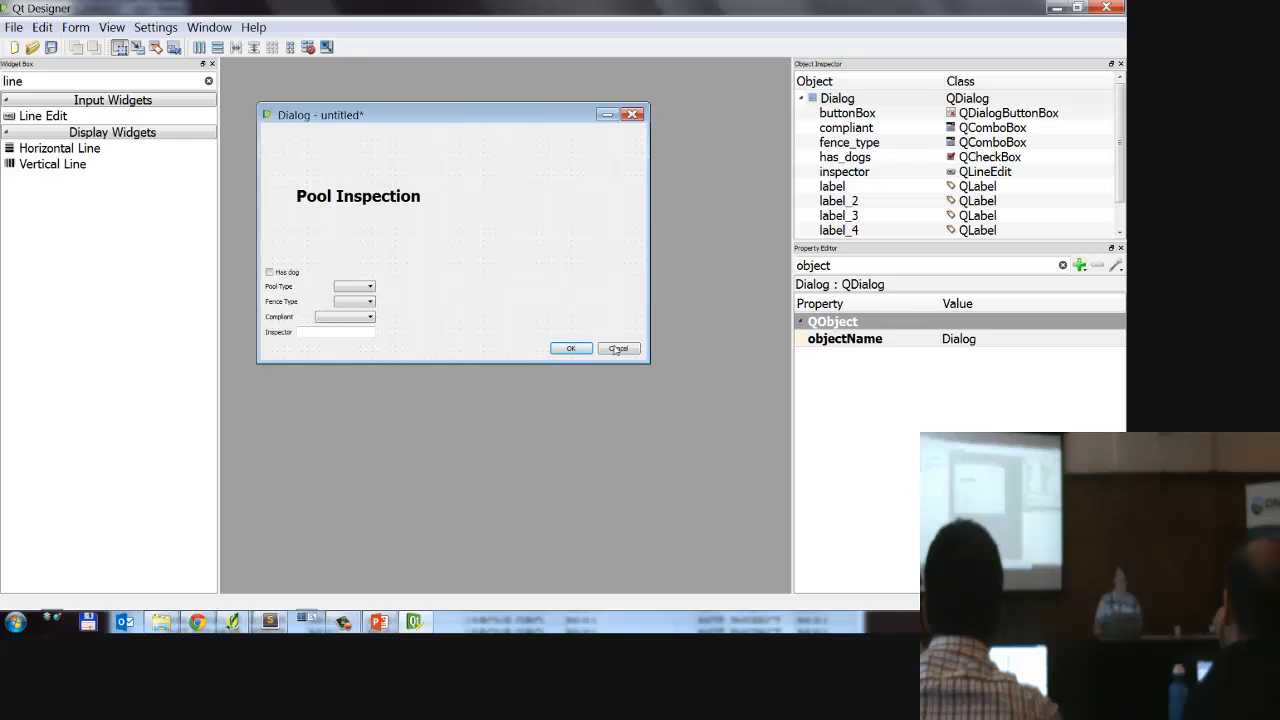
Step: Shrink the dialog and move the Fence Type label and combo box into the Pool Type row, after the Pool Type combo box
left_click_drag(645, 371, 477, 289)
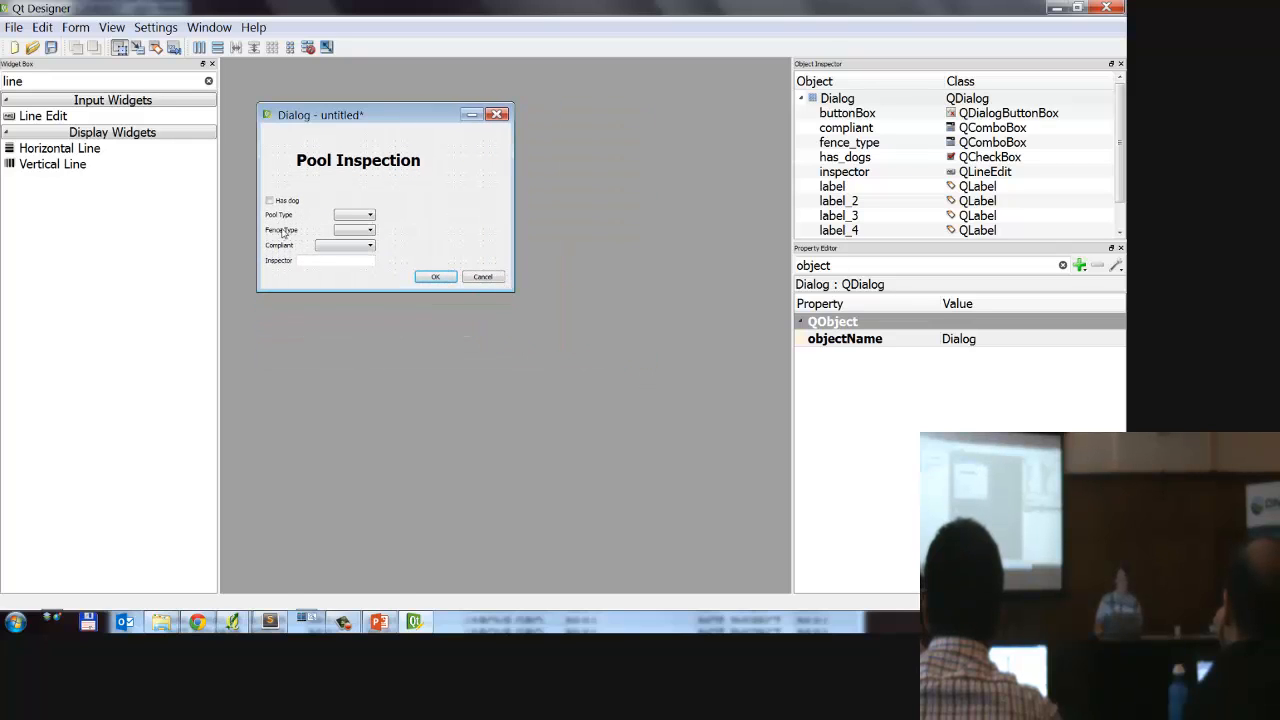
left_click_drag(283, 232, 507, 233)
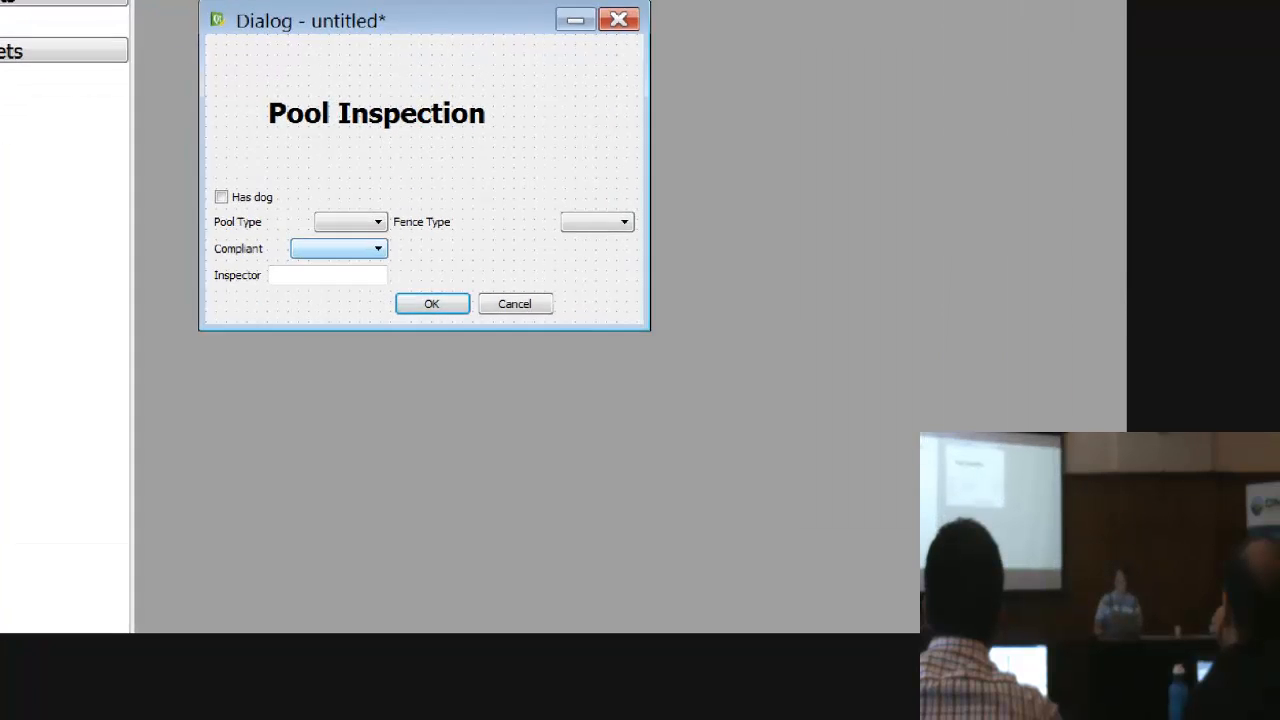
mouse_move(630, 208)
left_mouse_down()
mouse_move(72, 214)
mouse_move(749, 266)
mouse_move(520, 199)
left_mouse_up()
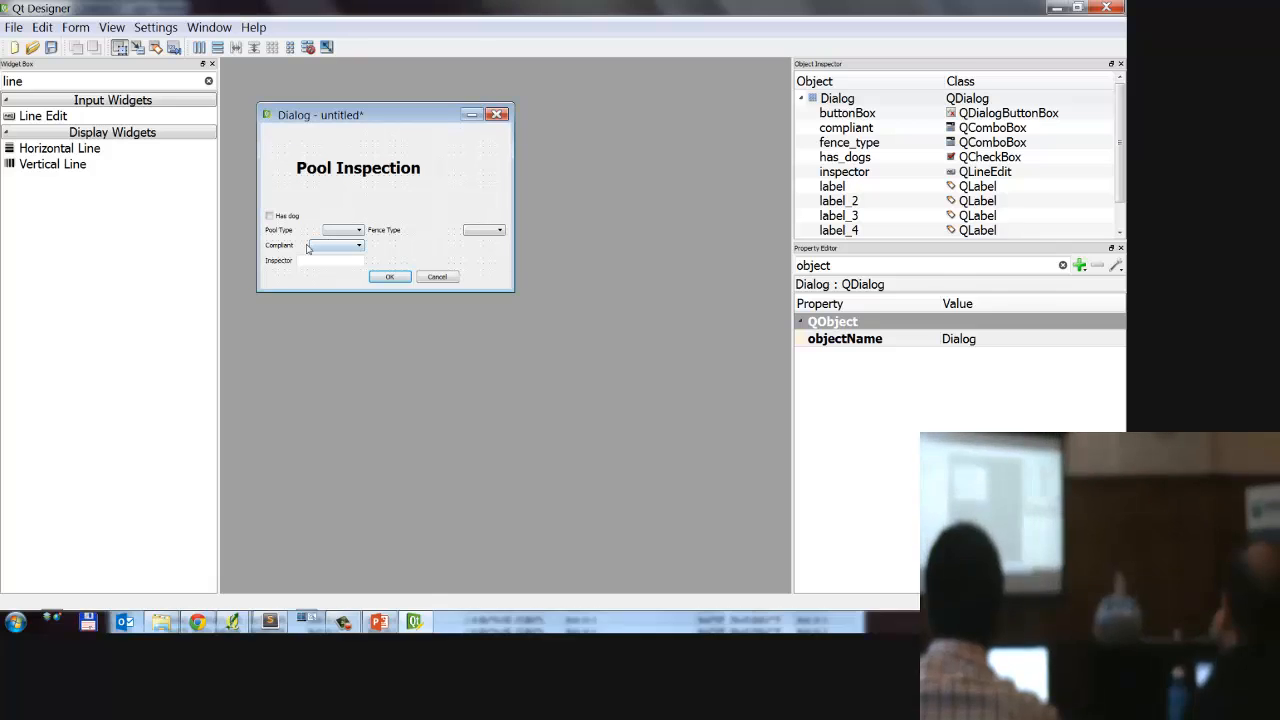
Step: Stretch the compliant combo box and the inspector line edit across the grid columns to the dialog's right edge
left_click(380, 274)
left_click(382, 274)
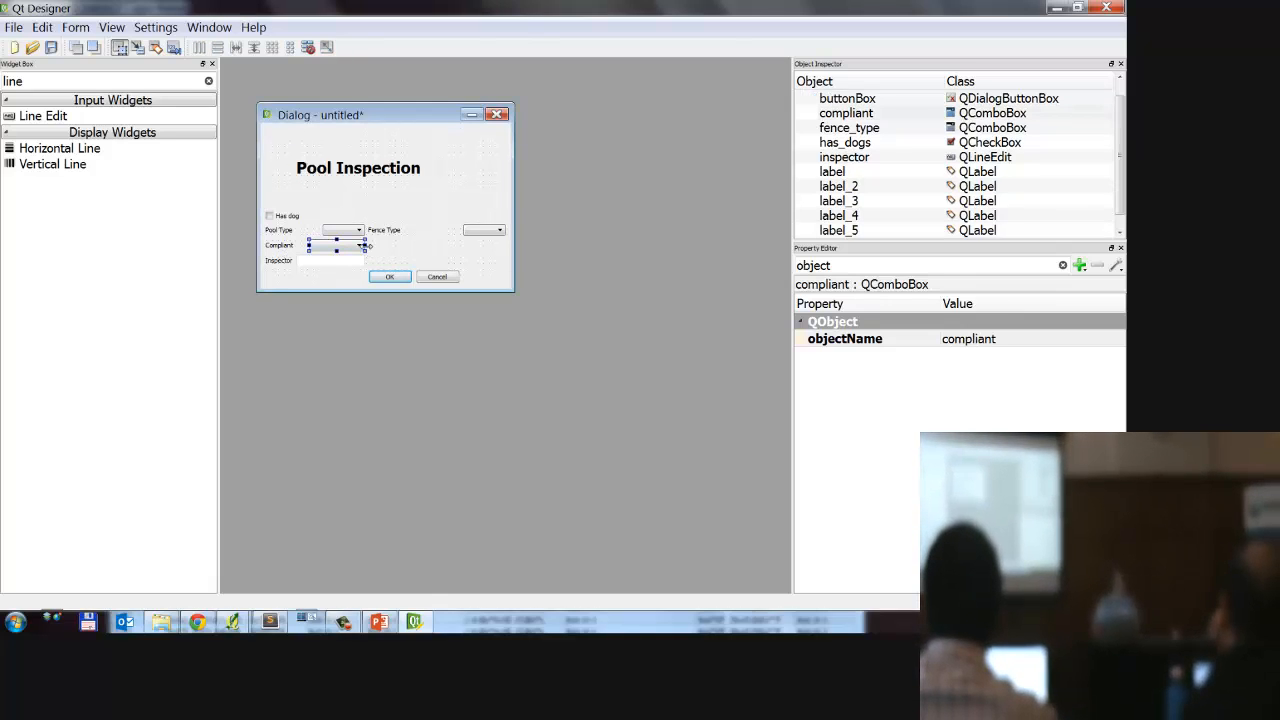
left_click_drag(366, 246, 506, 246)
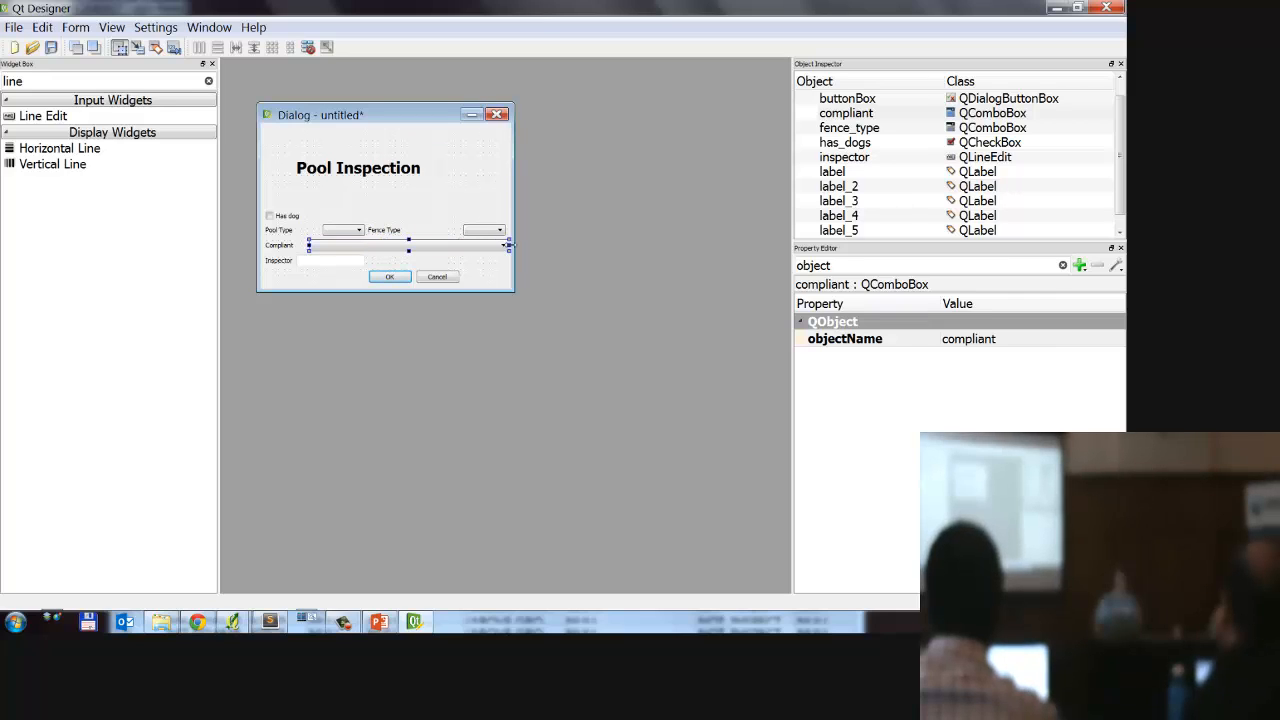
left_click(356, 264)
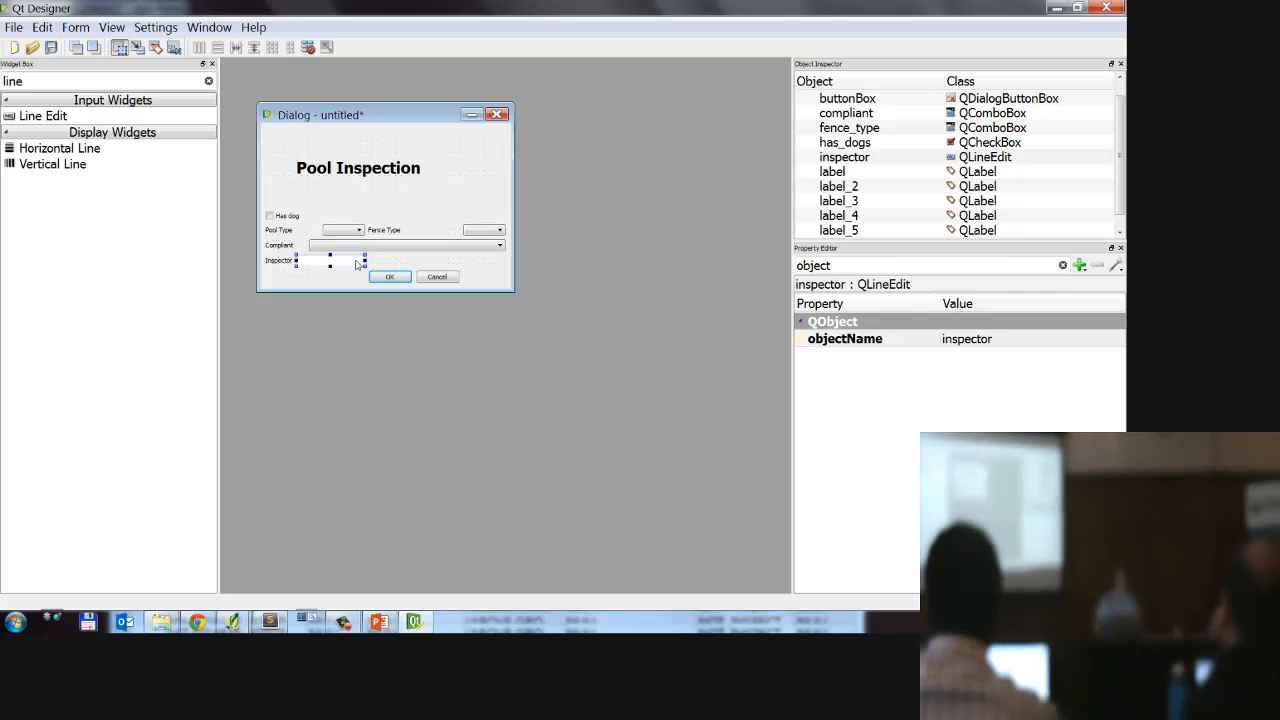
left_click_drag(380, 258, 508, 261)
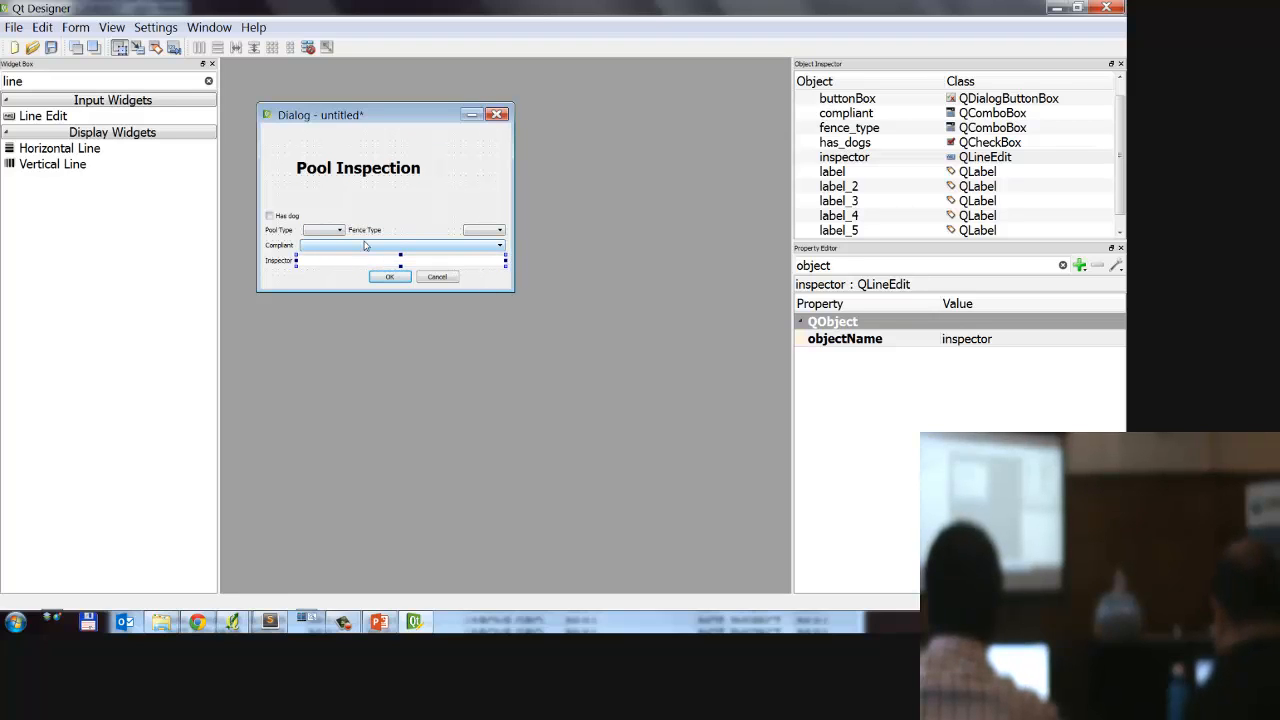
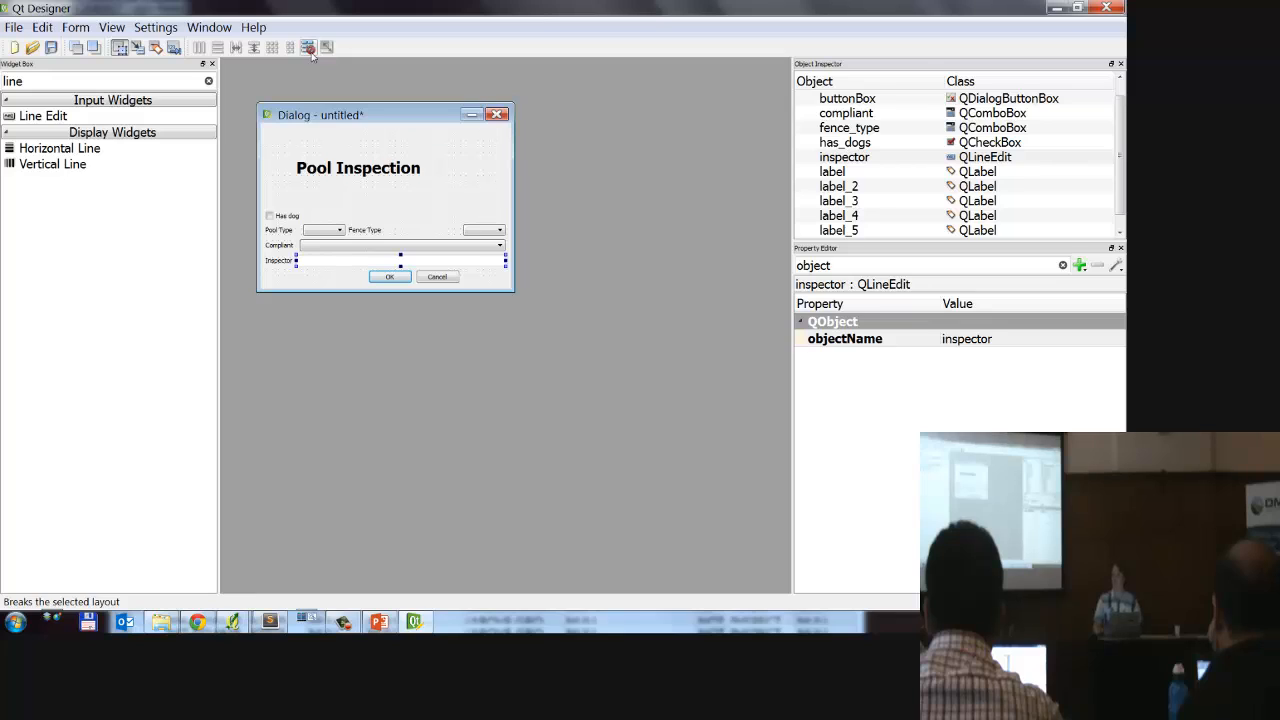
Step: Correct the checkbox text to "Has dogs" and reduce the dialog's height to fit closely around its widgets
left_click(285, 217)
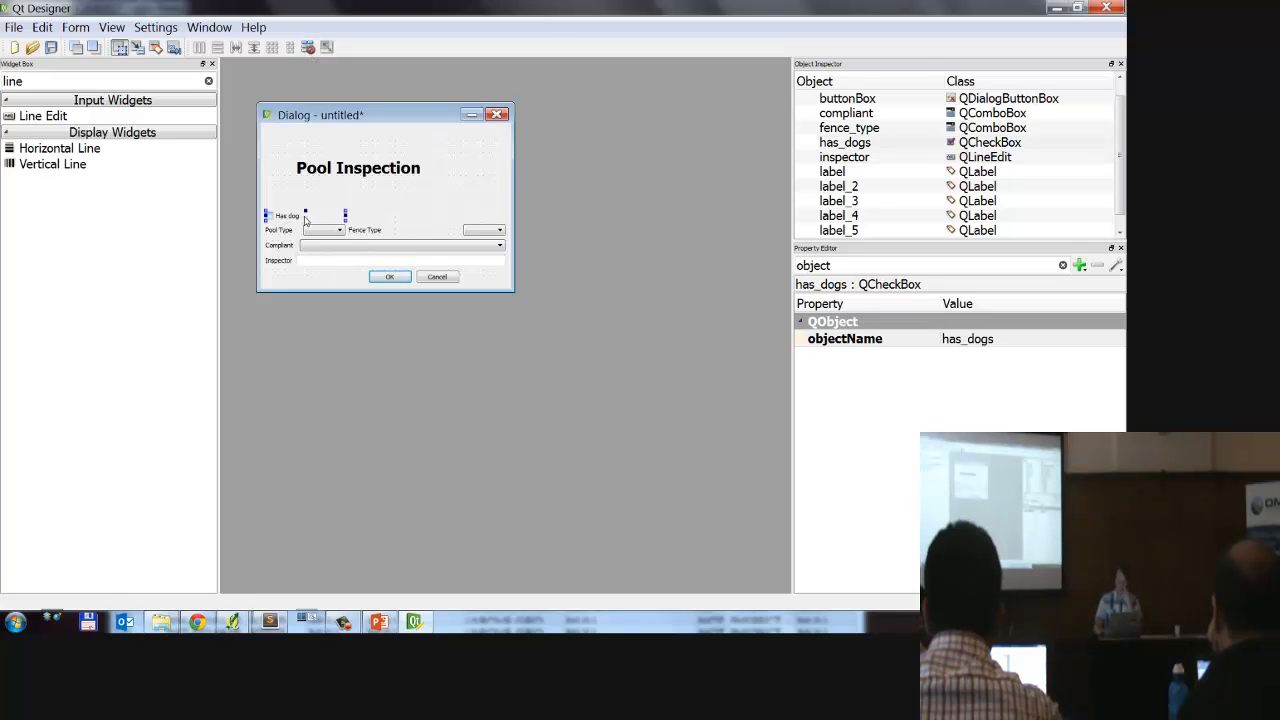
double_click(306, 220)
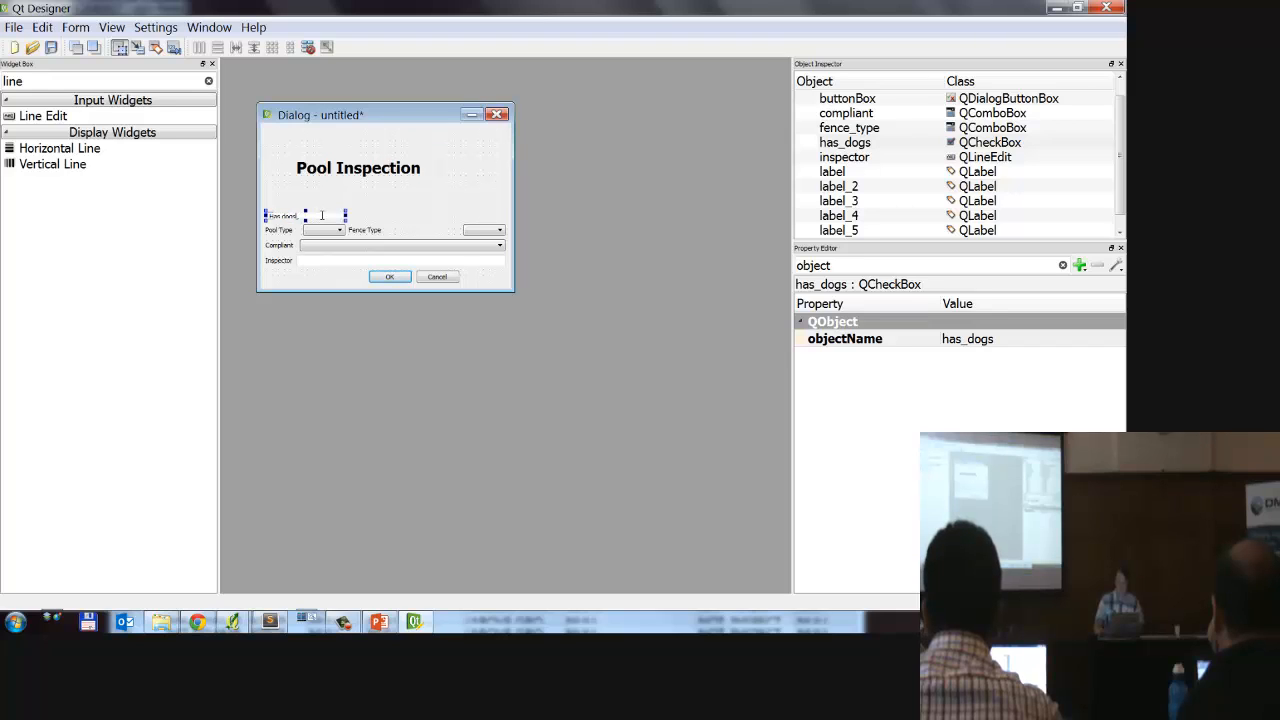
left_click(301, 273)
mouse_move(296, 226)
left_mouse_down()
mouse_move(402, 222)
mouse_move(320, 222)
left_mouse_up()
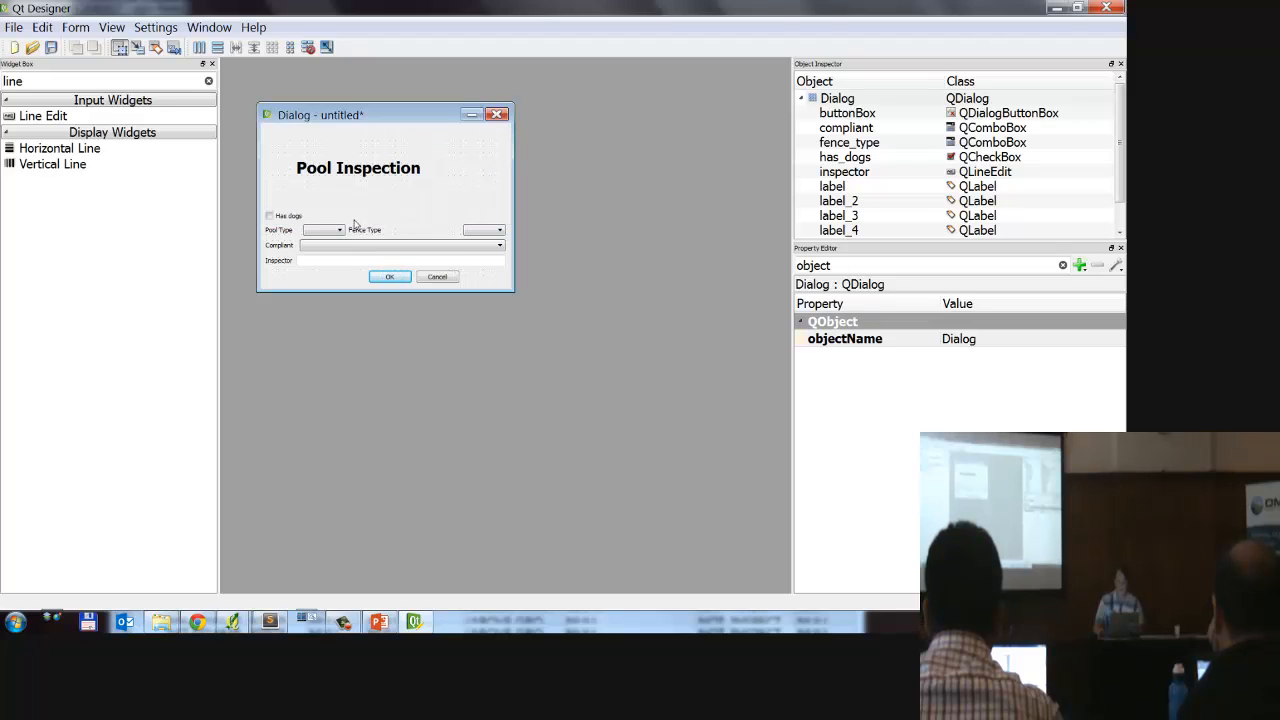
left_click_drag(508, 290, 520, 231)
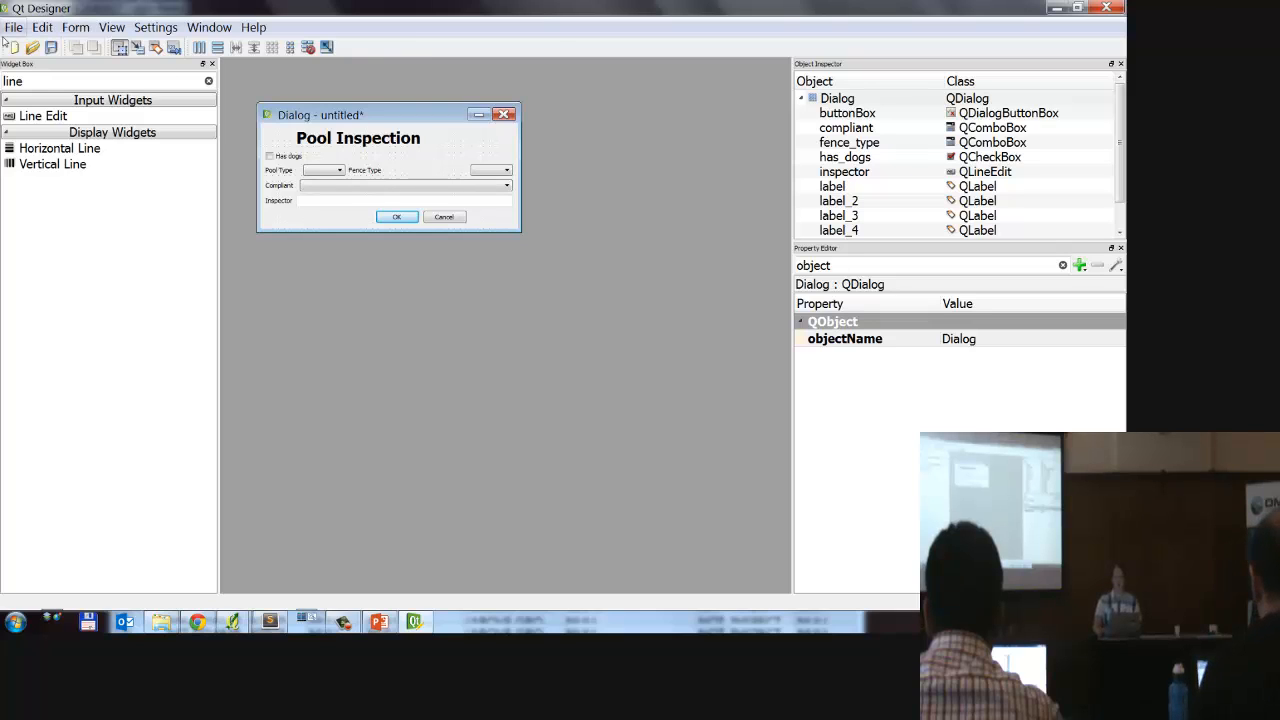
Step: Start saving the form under a new name and browse to the Desktop's QGIS Workshop folder, into qgis-forms-workshop
left_click(14, 27)
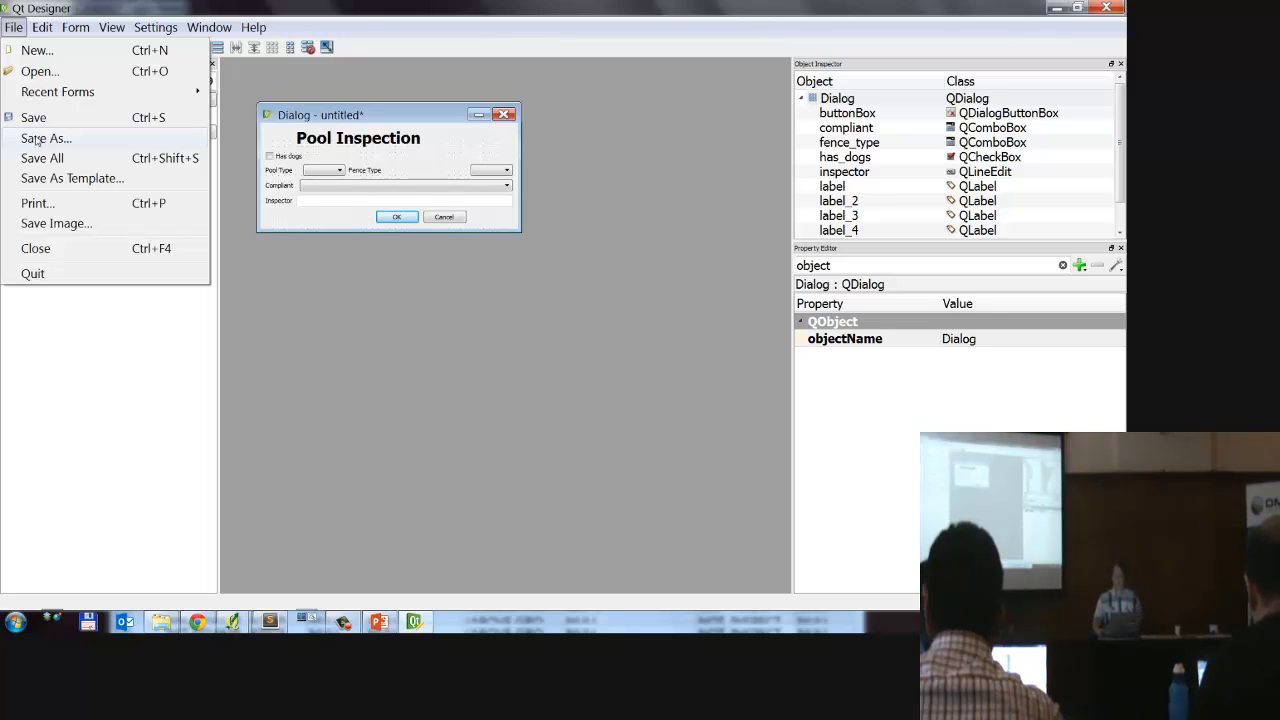
left_click(36, 140)
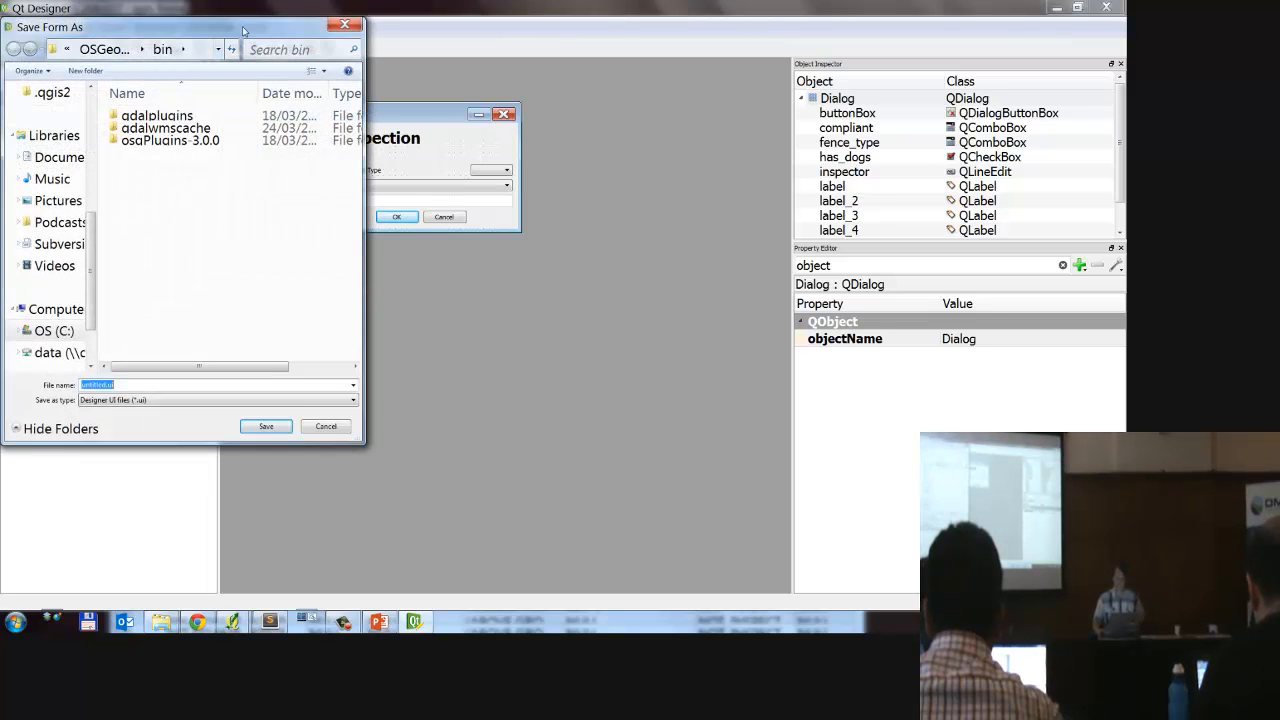
left_click_drag(243, 30, 715, 84)
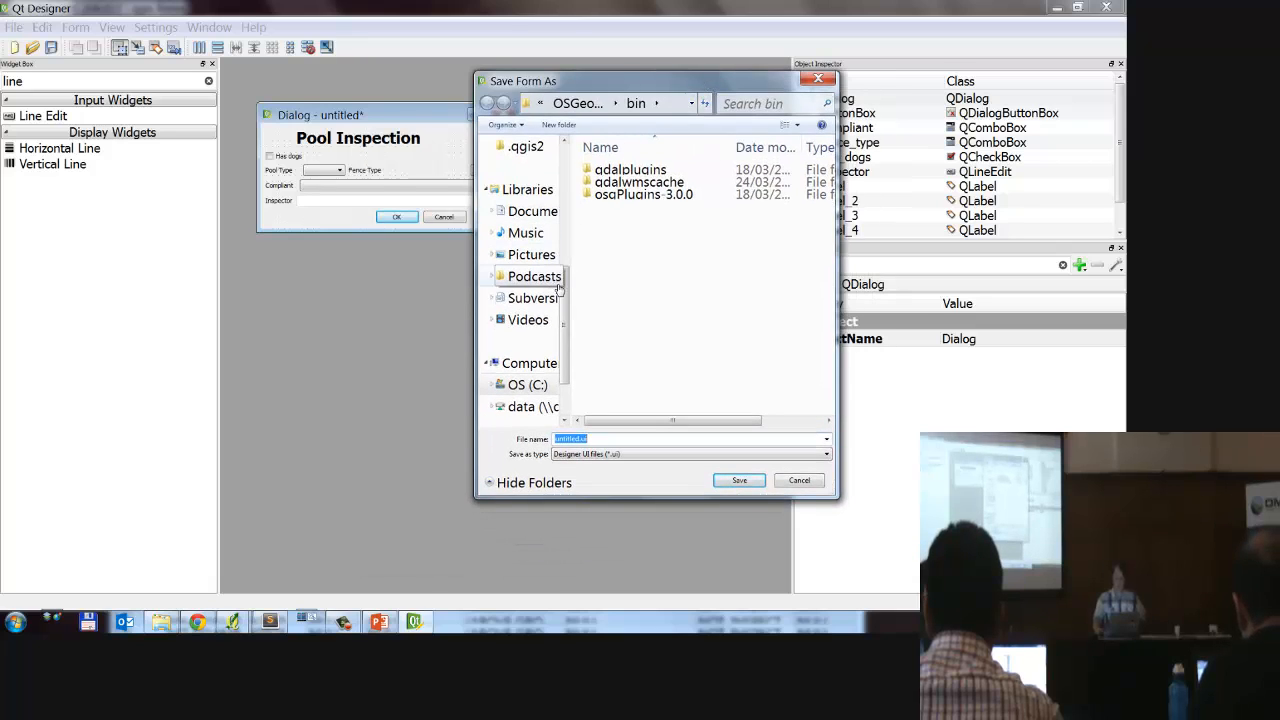
left_click_drag(560, 288, 643, 226)
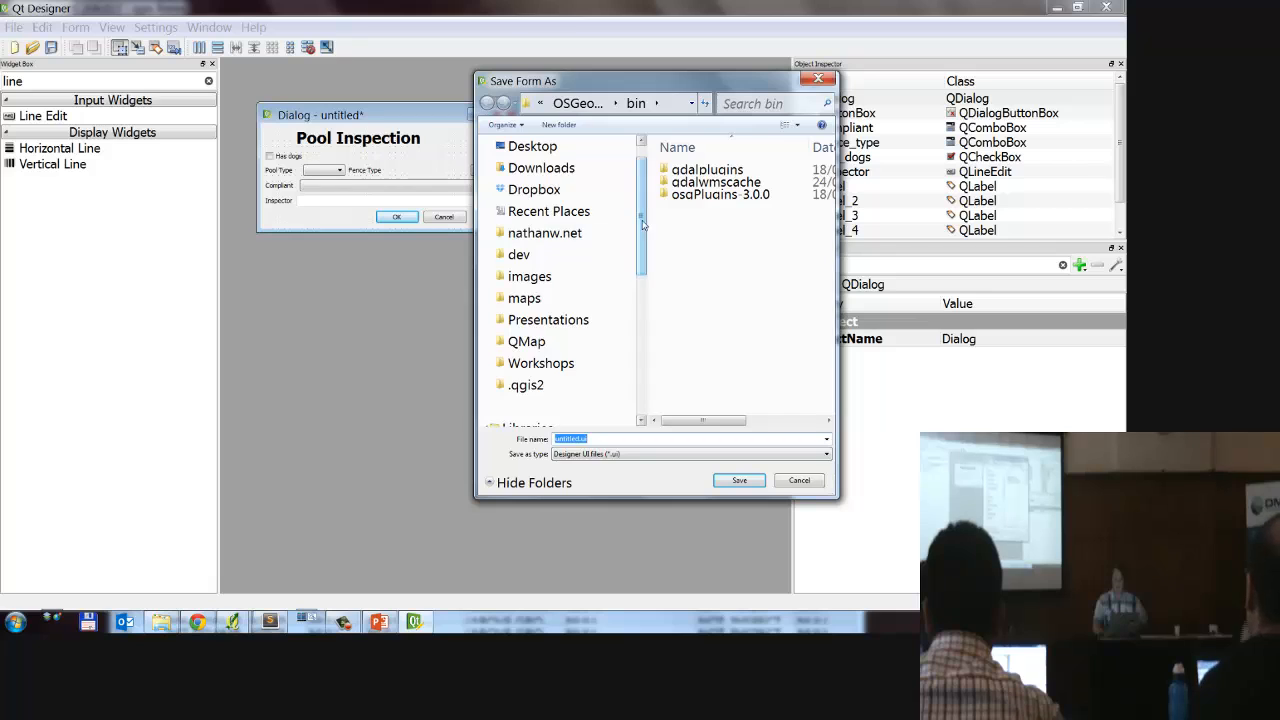
scroll(550, 180, "up", 1)
left_click(533, 173)
left_click(722, 252)
scroll(722, 258, "down", 1)
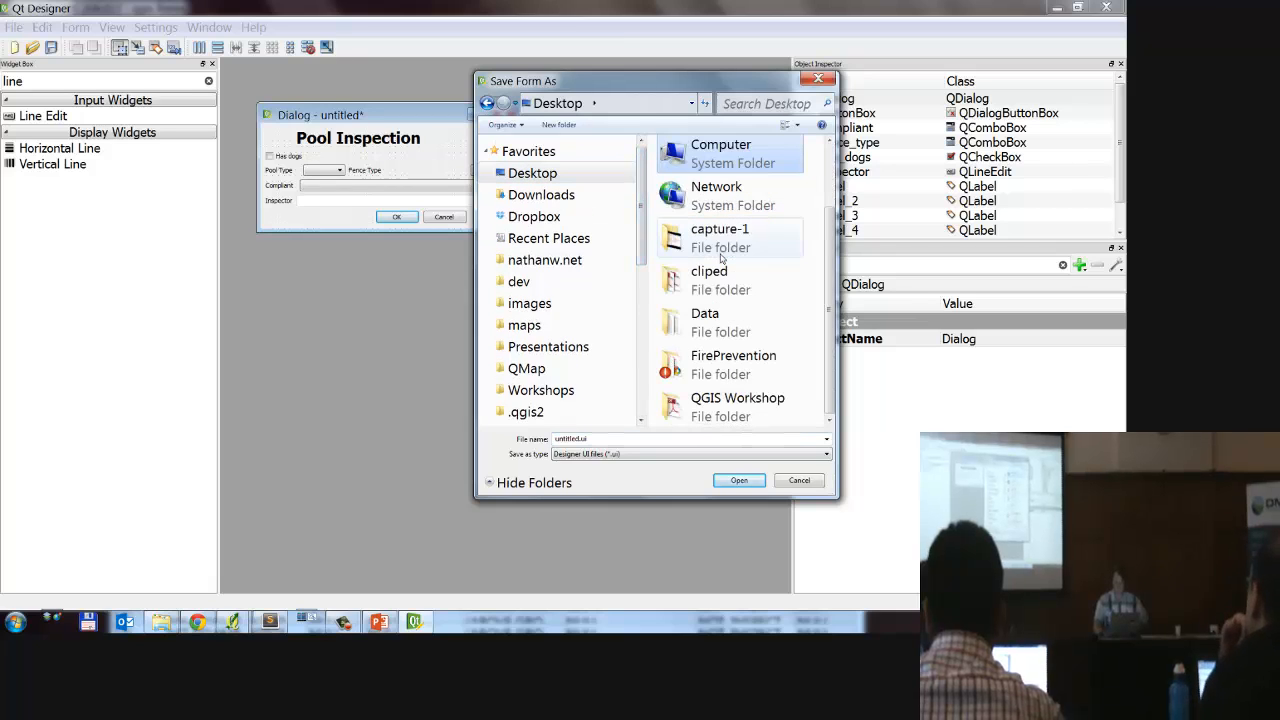
double_click(737, 405)
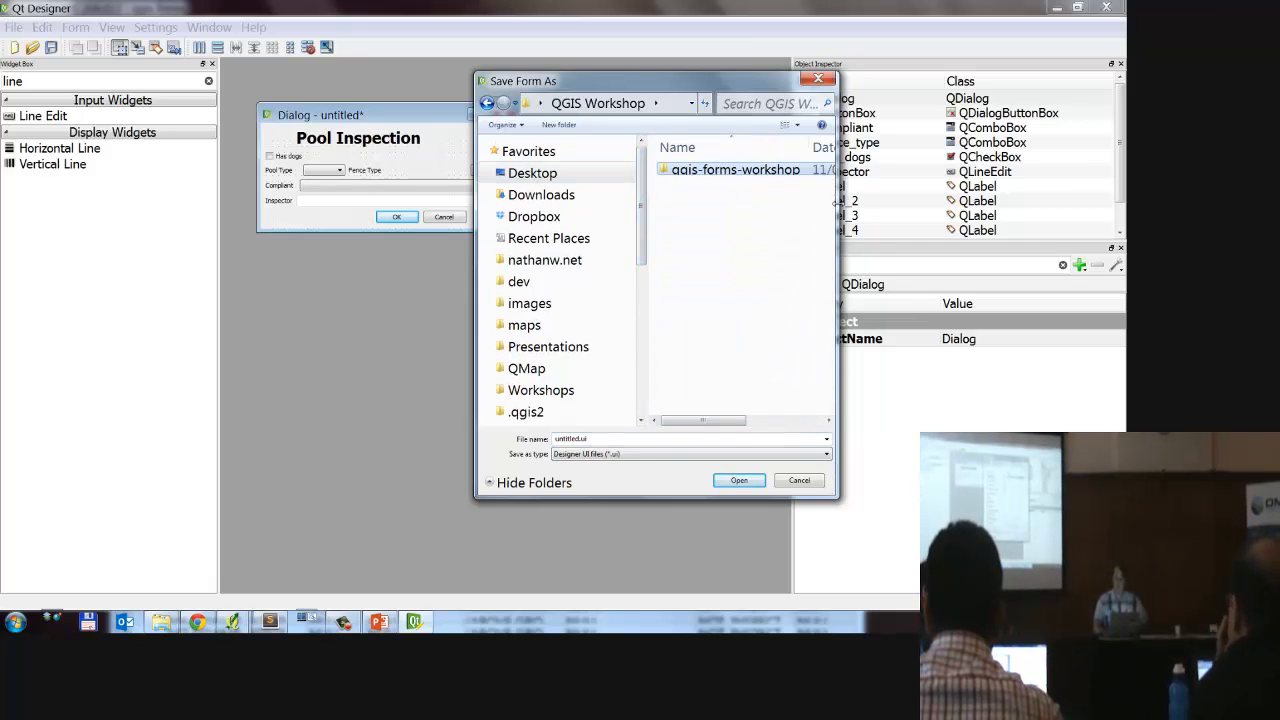
double_click(735, 171)
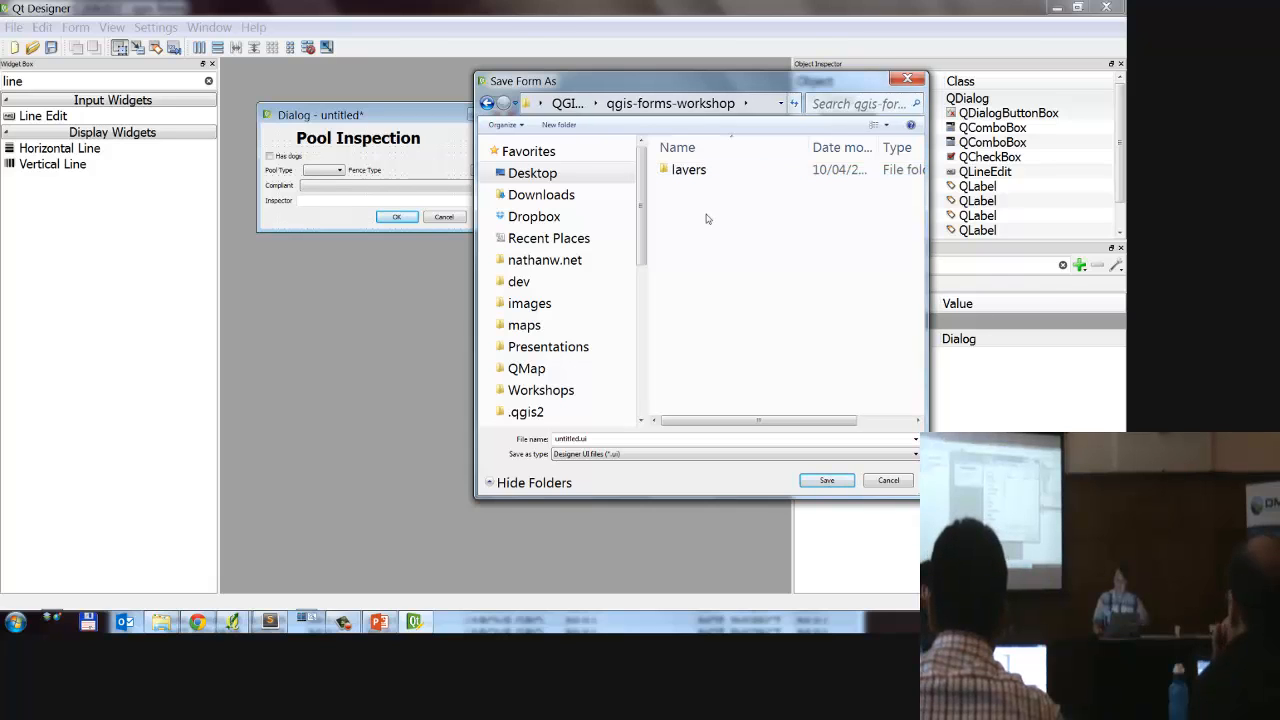
Step: Save the form in this folder as inspection.ui, with the Designer UI files type
left_click(627, 455)
left_click(620, 476)
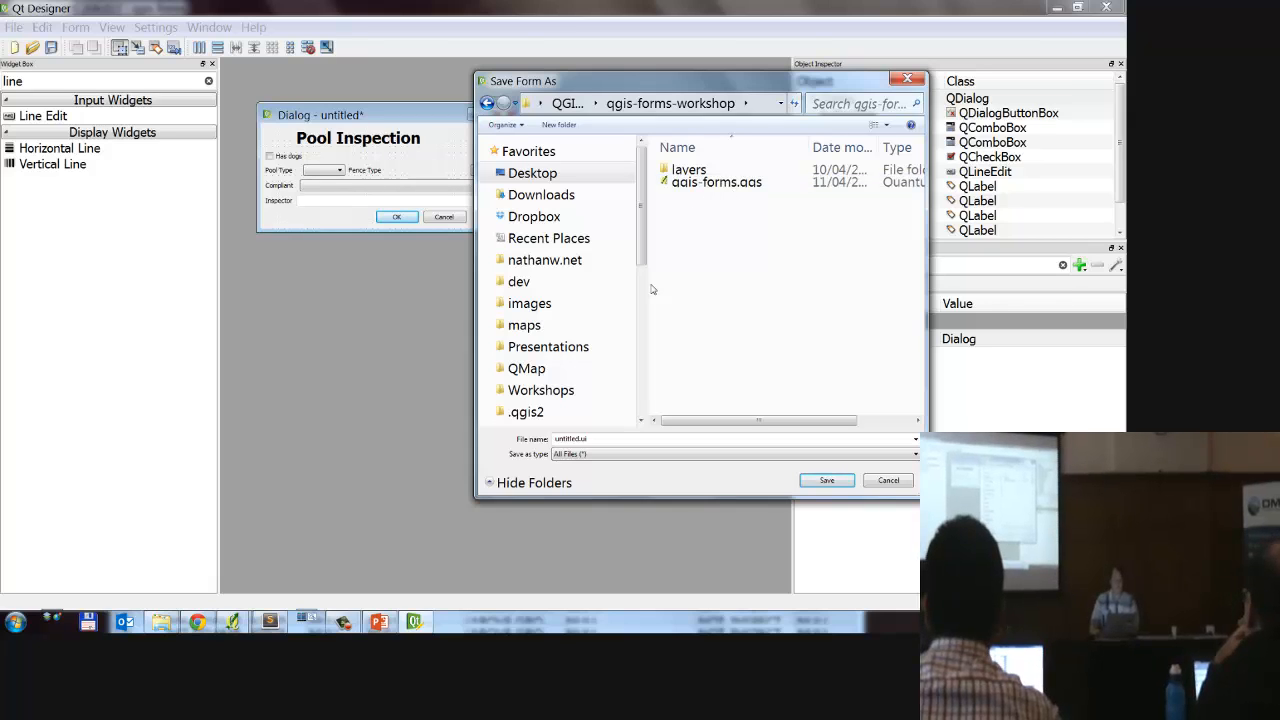
double_click(583, 440)
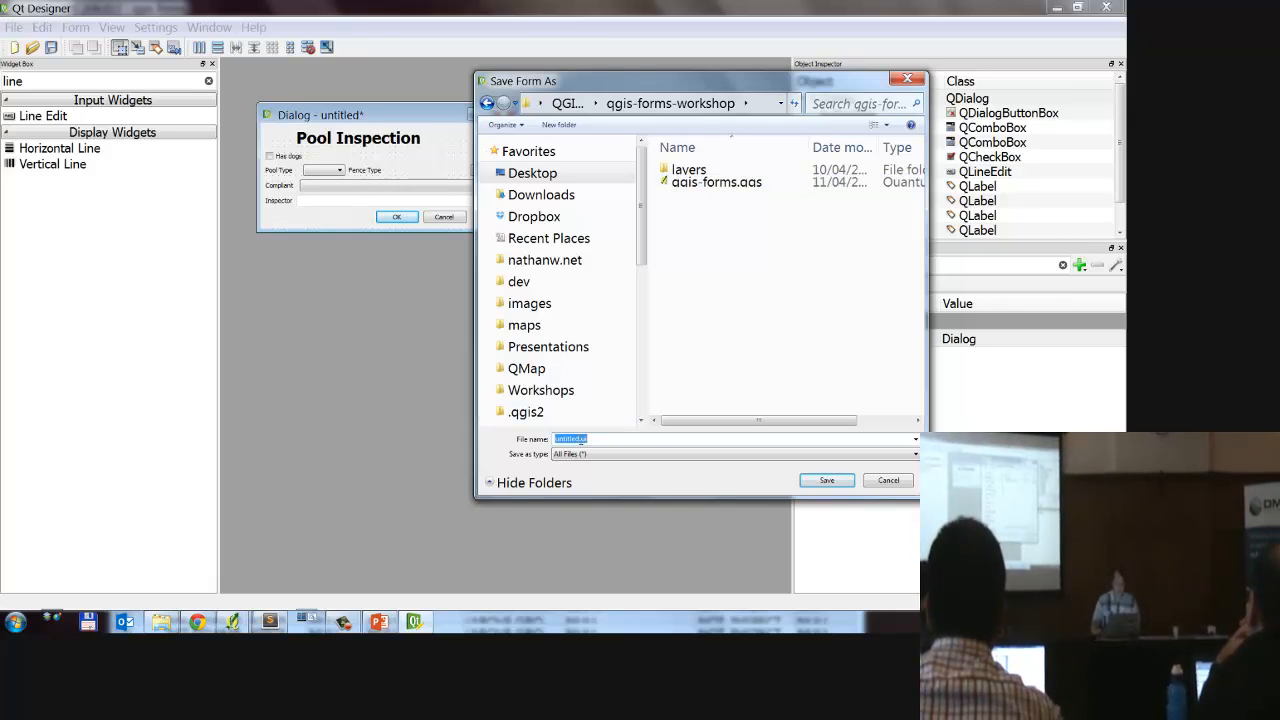
key("BackSpace")
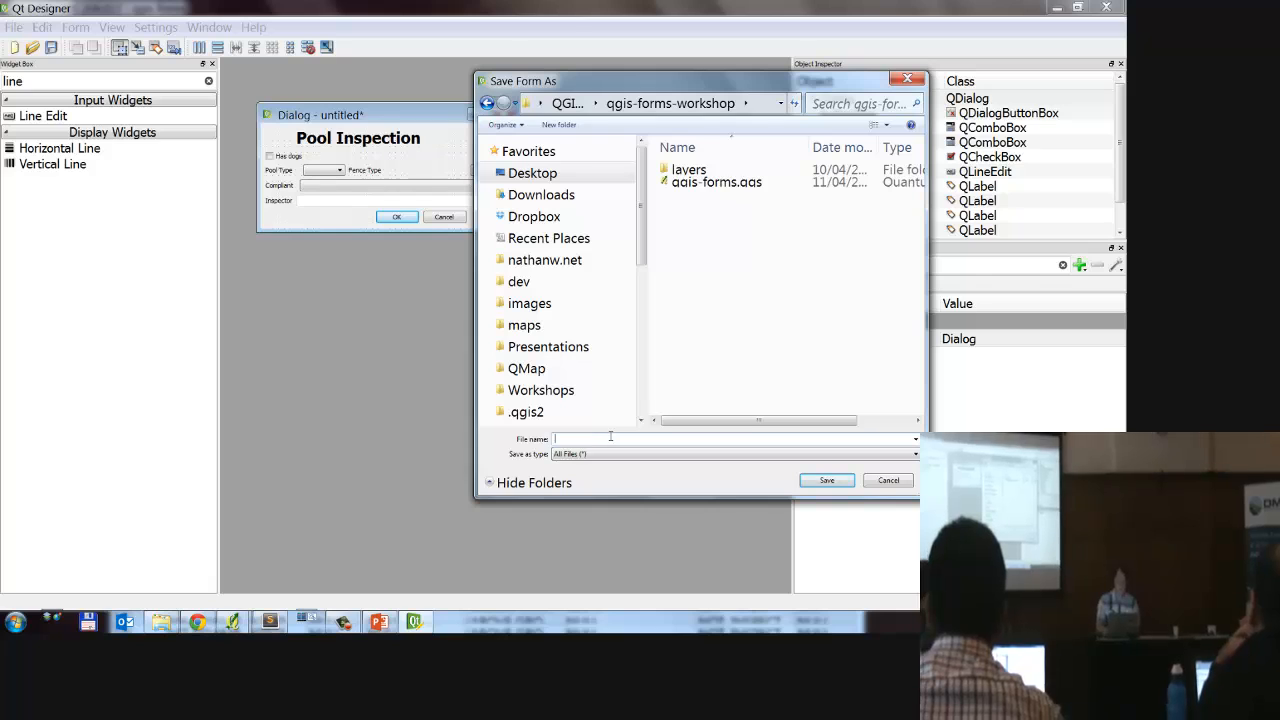
type("inspection")
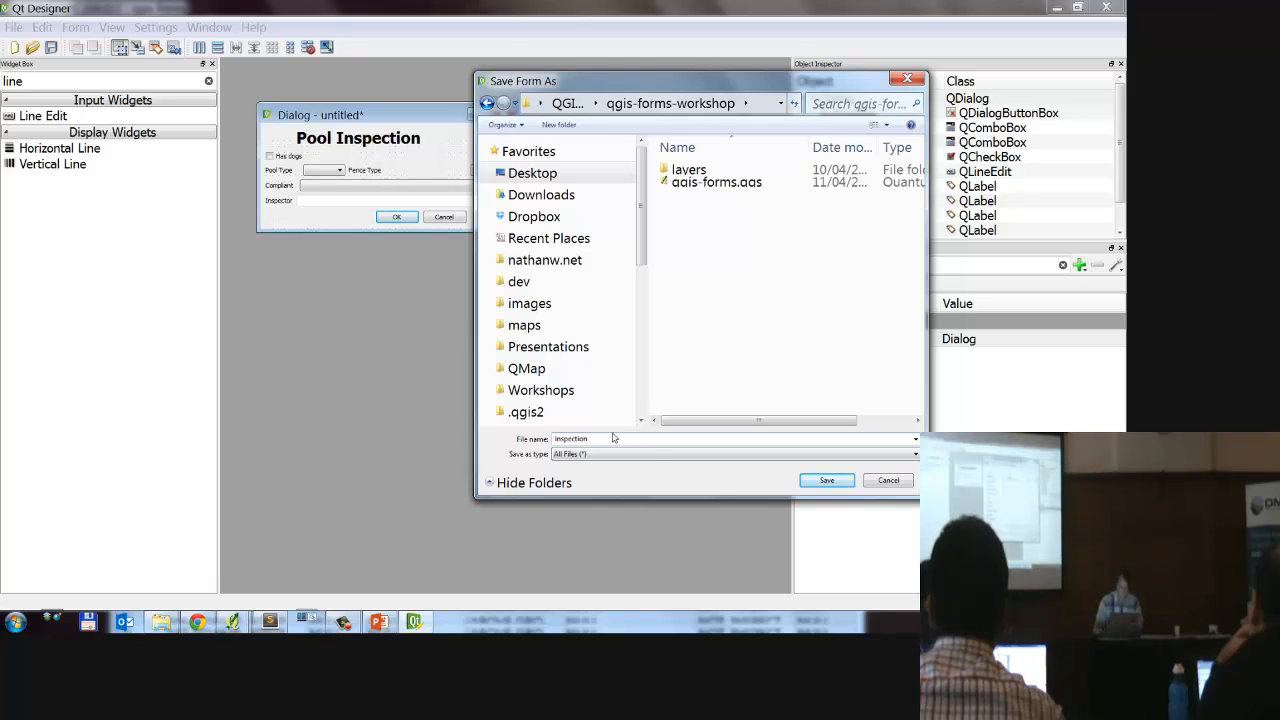
left_click(650, 454)
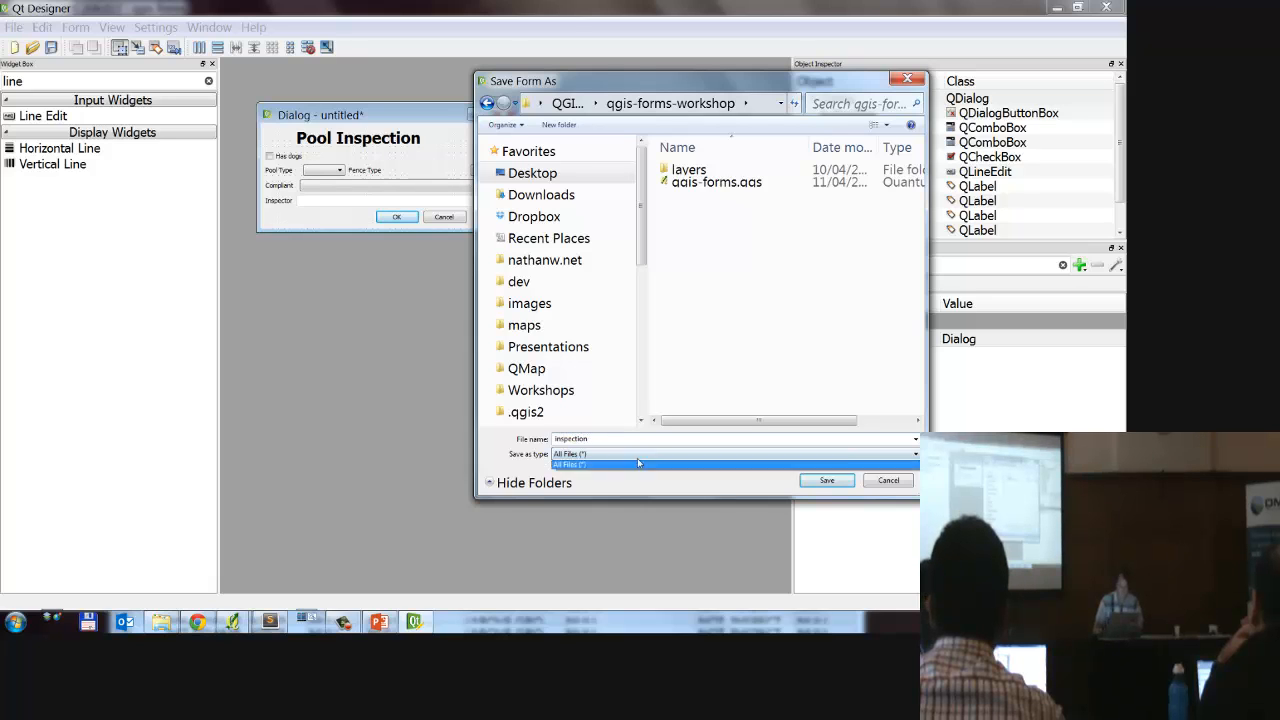
left_click(614, 470)
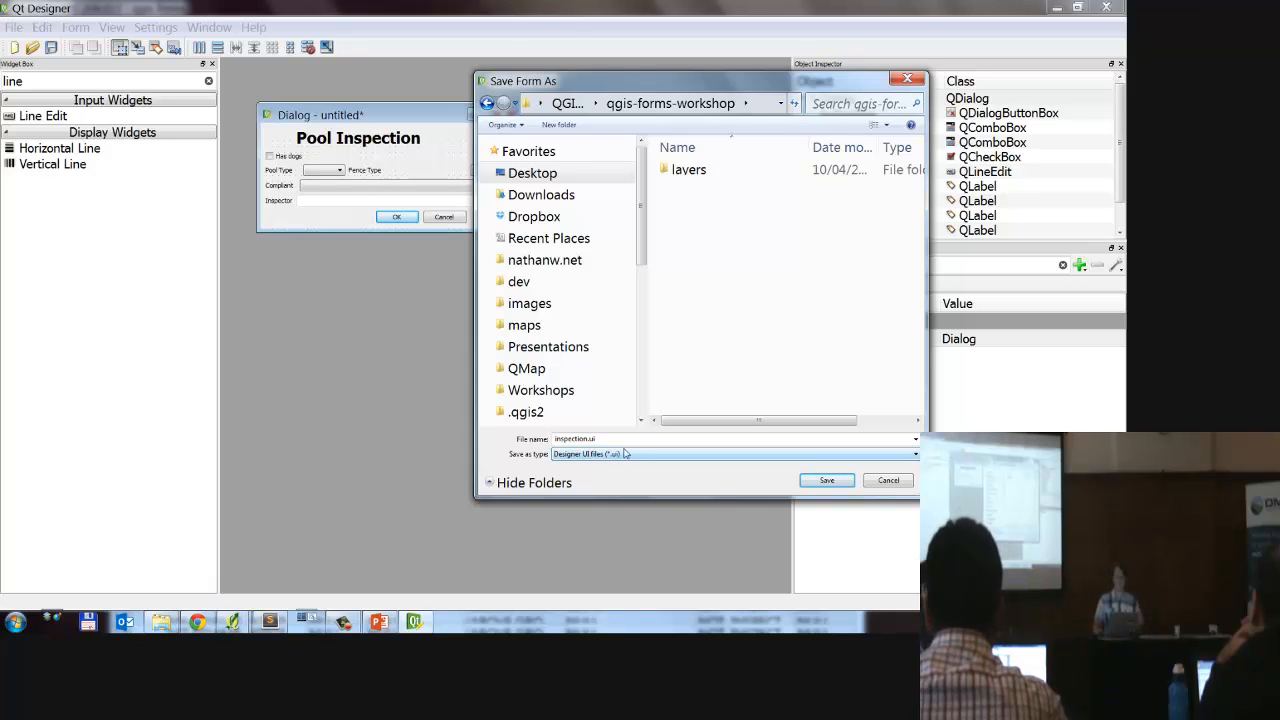
left_click(645, 439)
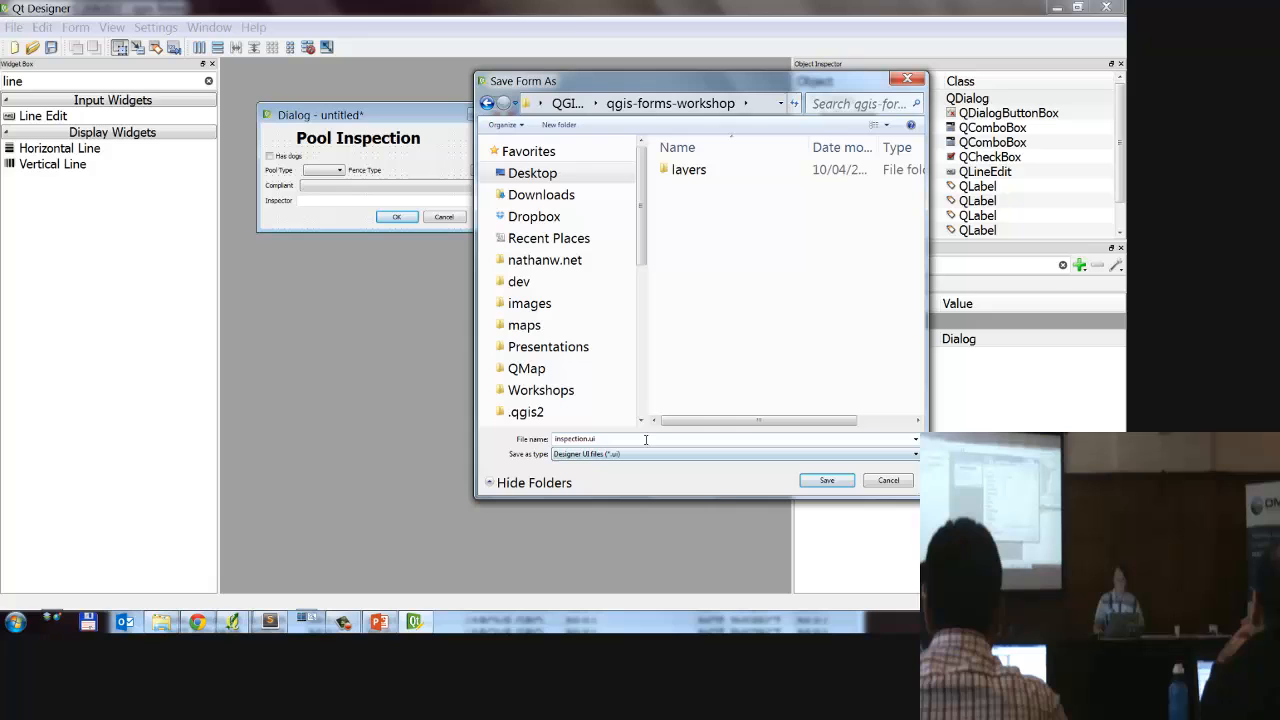
left_click(827, 481)
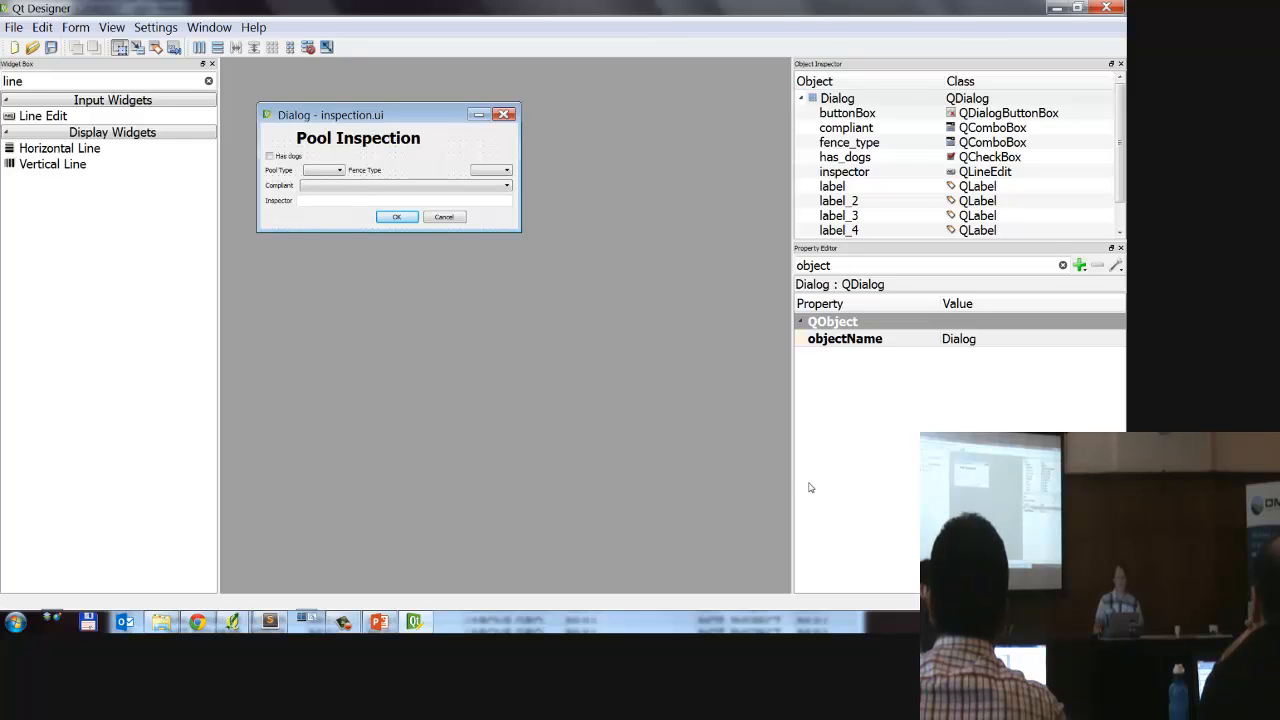
Step: Minimize Qt Designer, switch to Windows Explorer and locate inspection.ui in the Desktop's QGIS Workshop\qgis-forms-workshop folder
left_click(1058, 9)
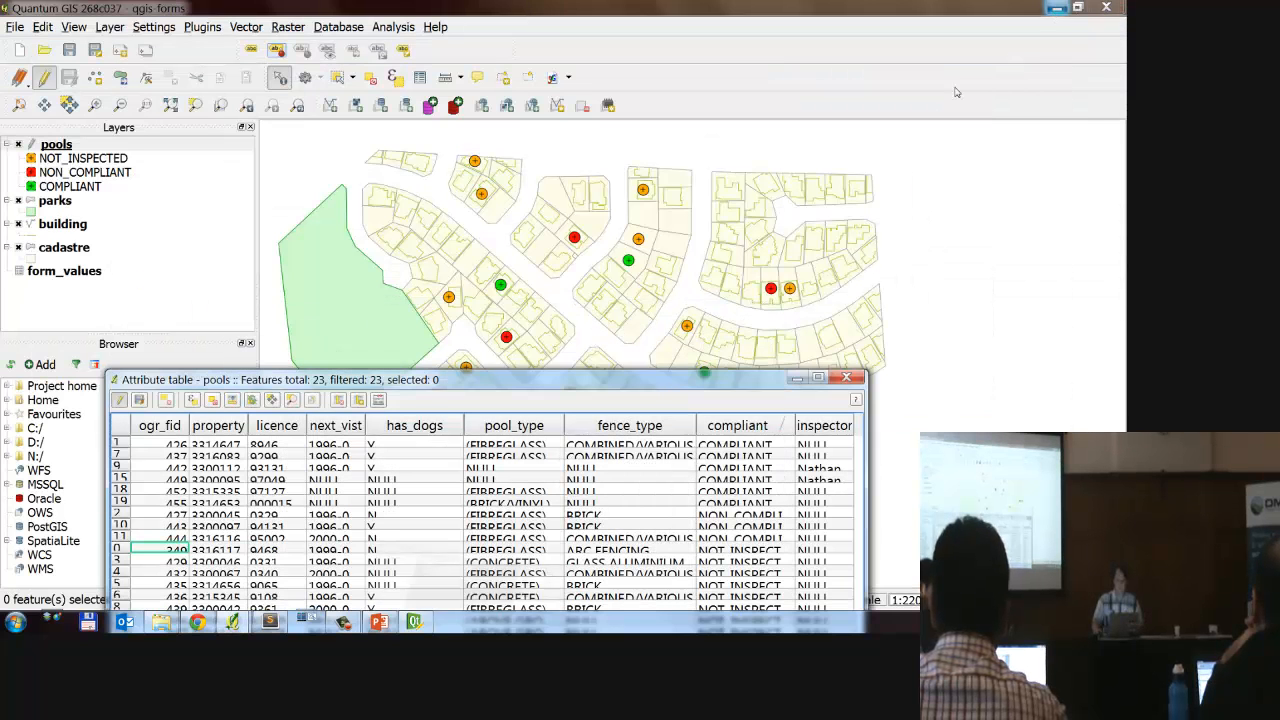
left_click(161, 622)
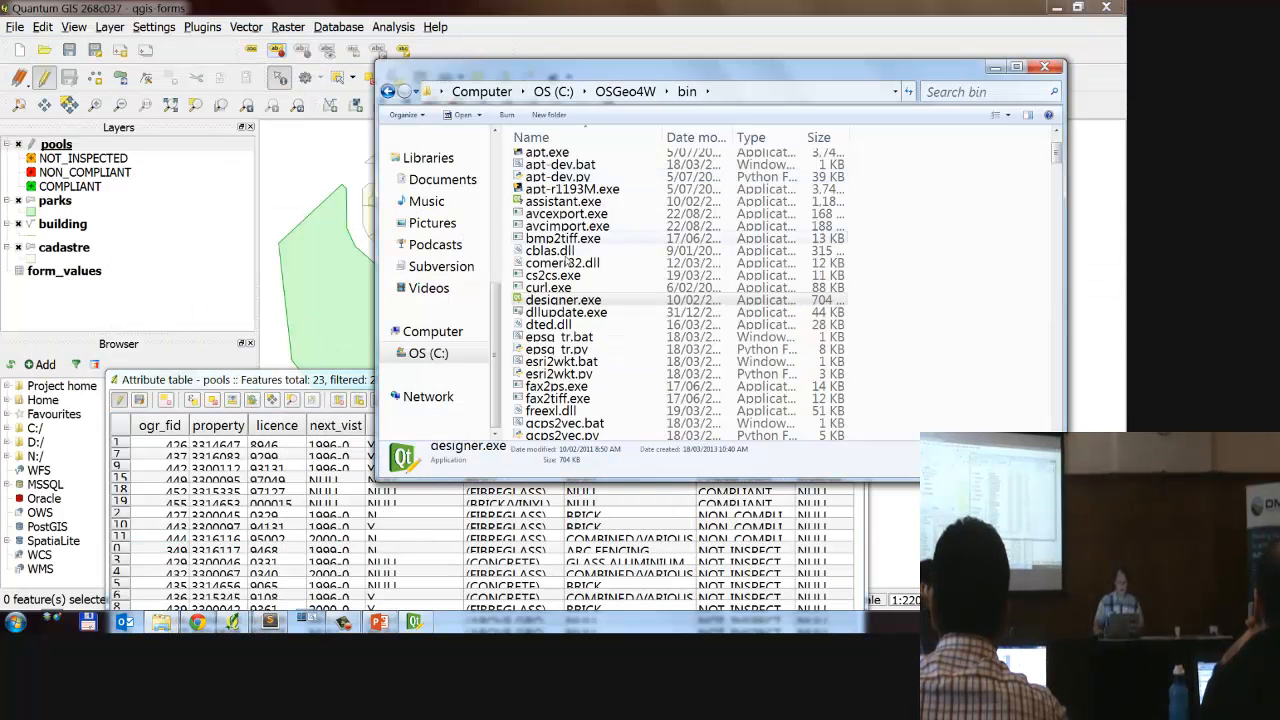
left_click_drag(496, 293, 492, 180)
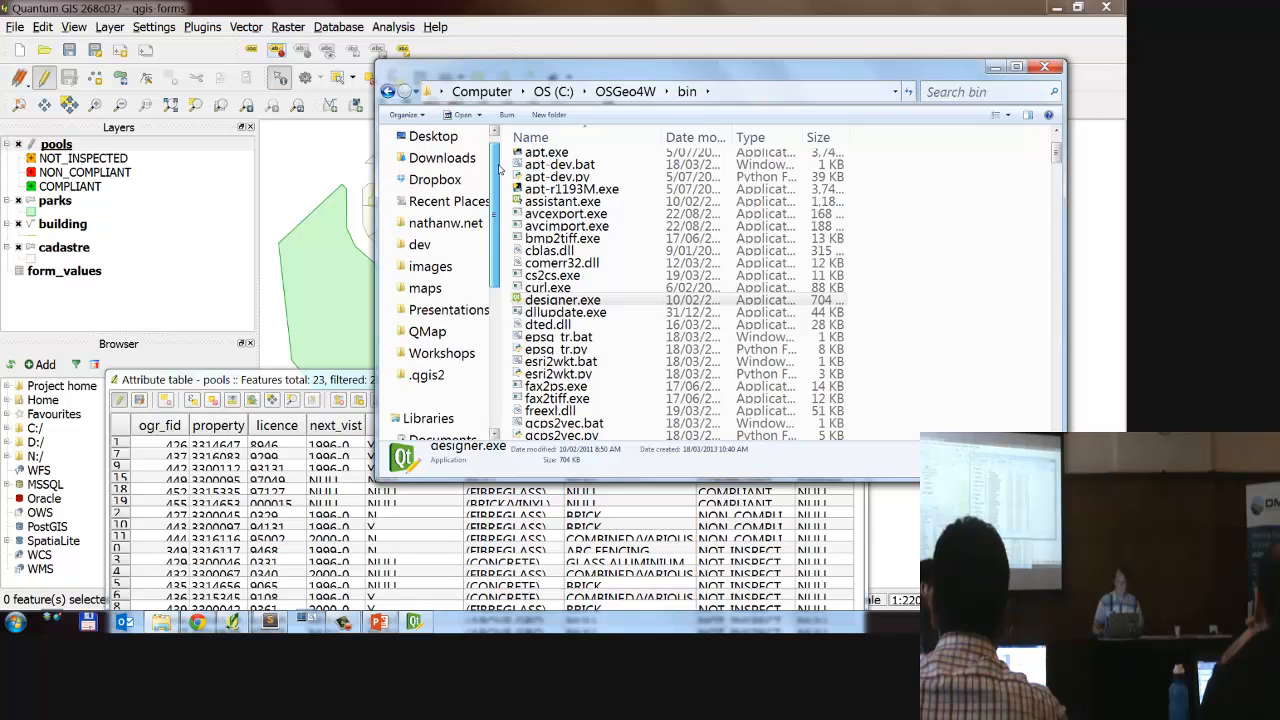
left_click(433, 136)
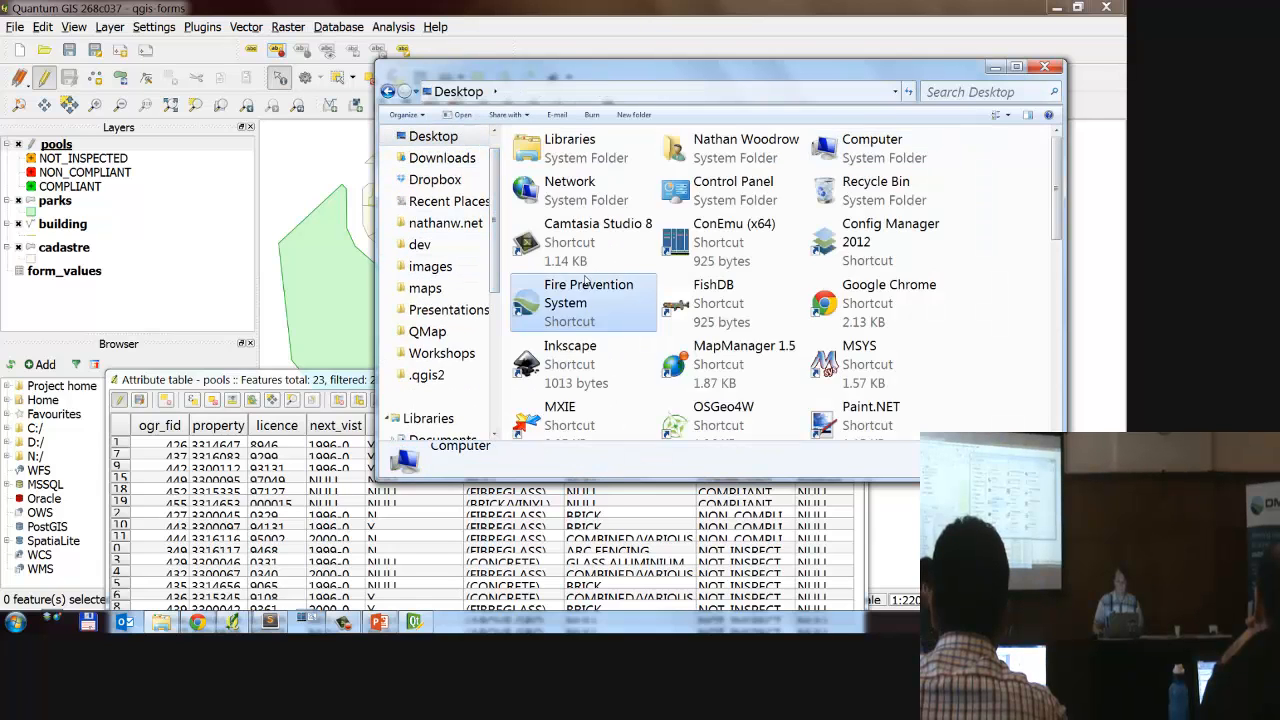
scroll(590, 360, "down", 5)
scroll(590, 360, "up", 3)
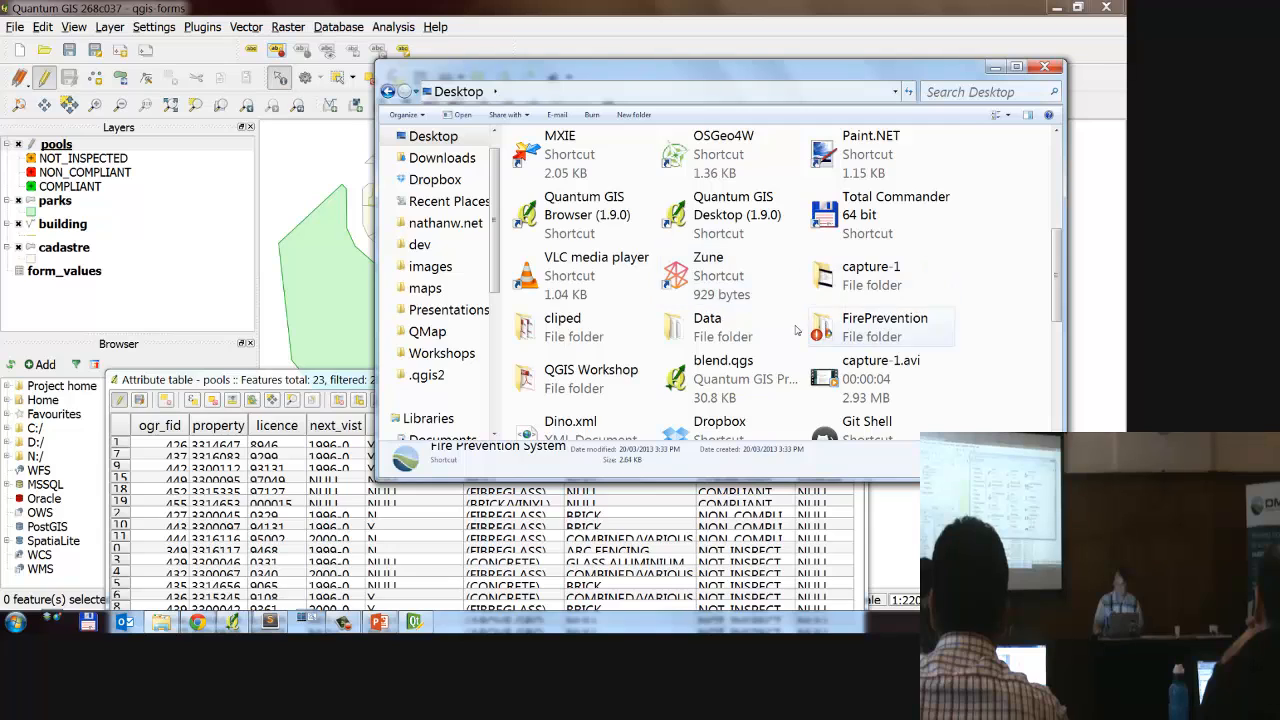
double_click(560, 365)
double_click(590, 161)
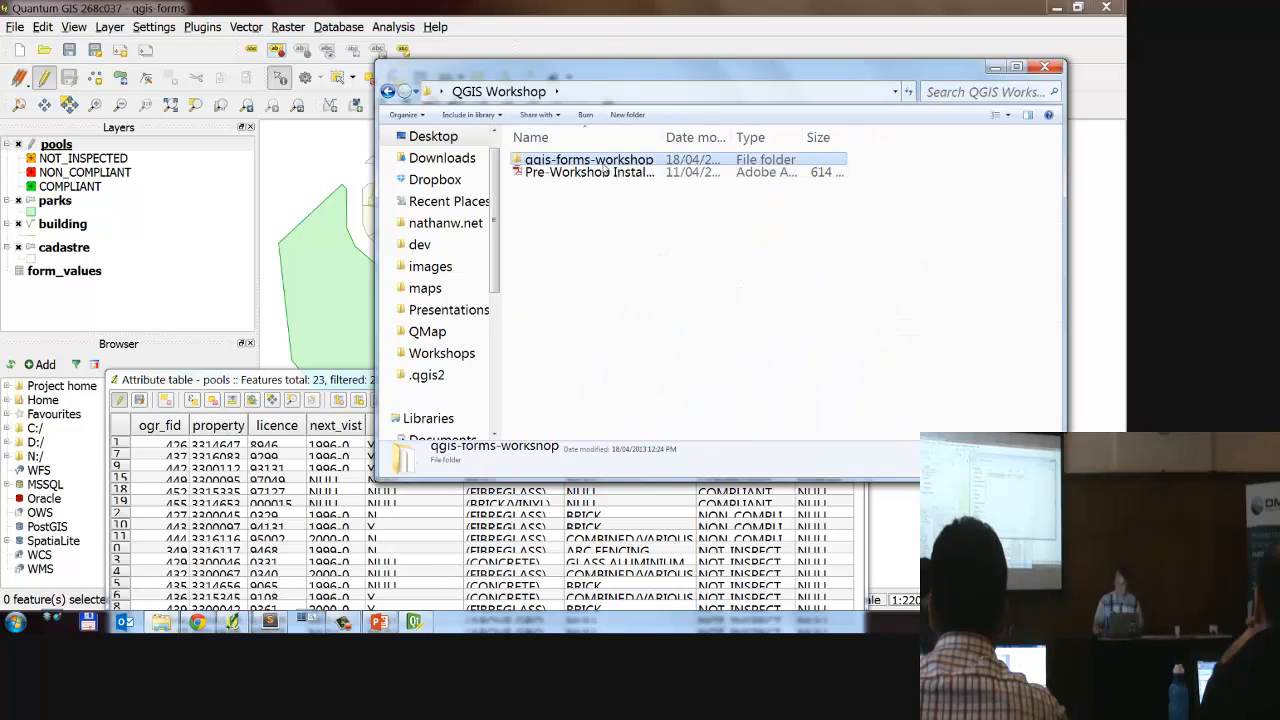
left_click(600, 174)
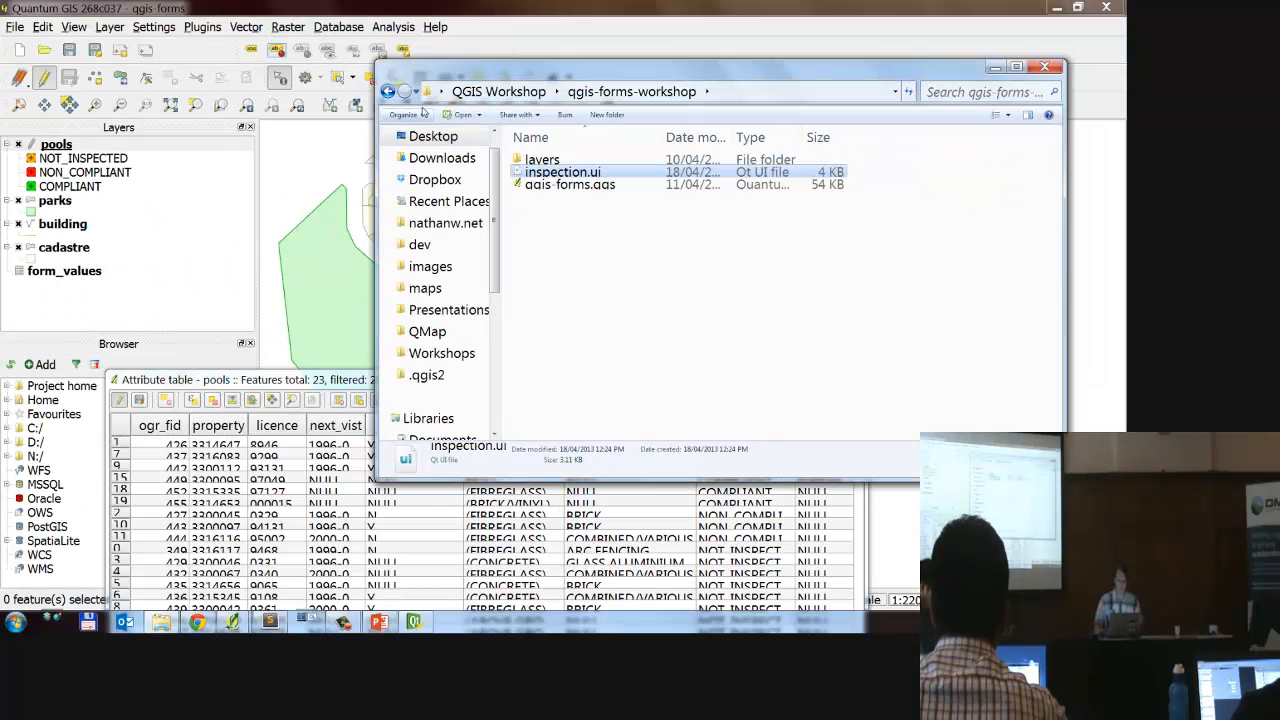
double_click(132, 148)
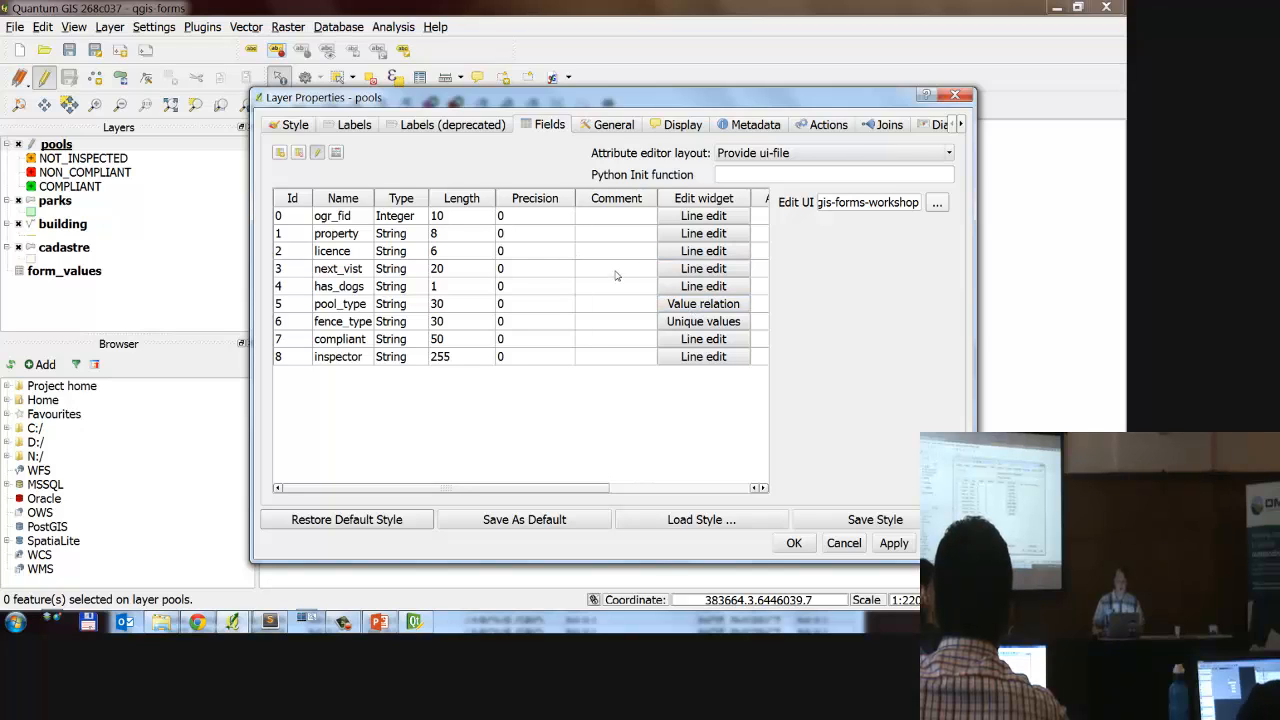
left_click(538, 289)
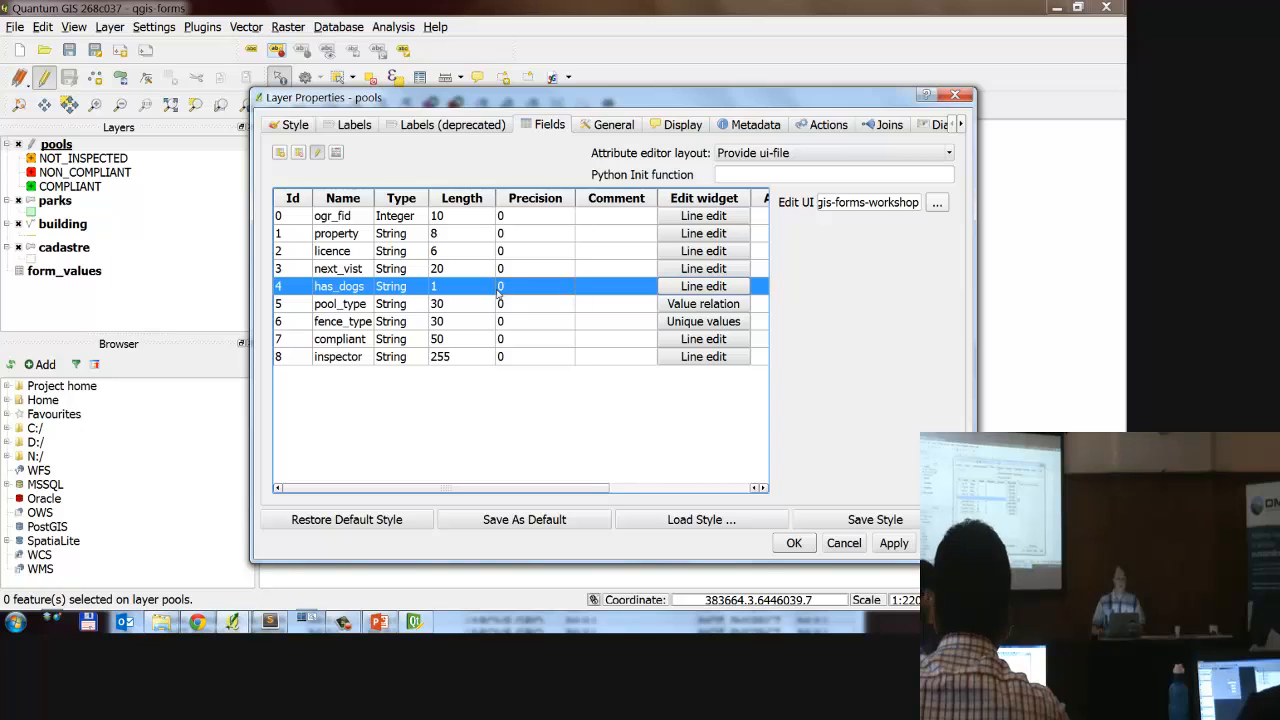
left_click(690, 288)
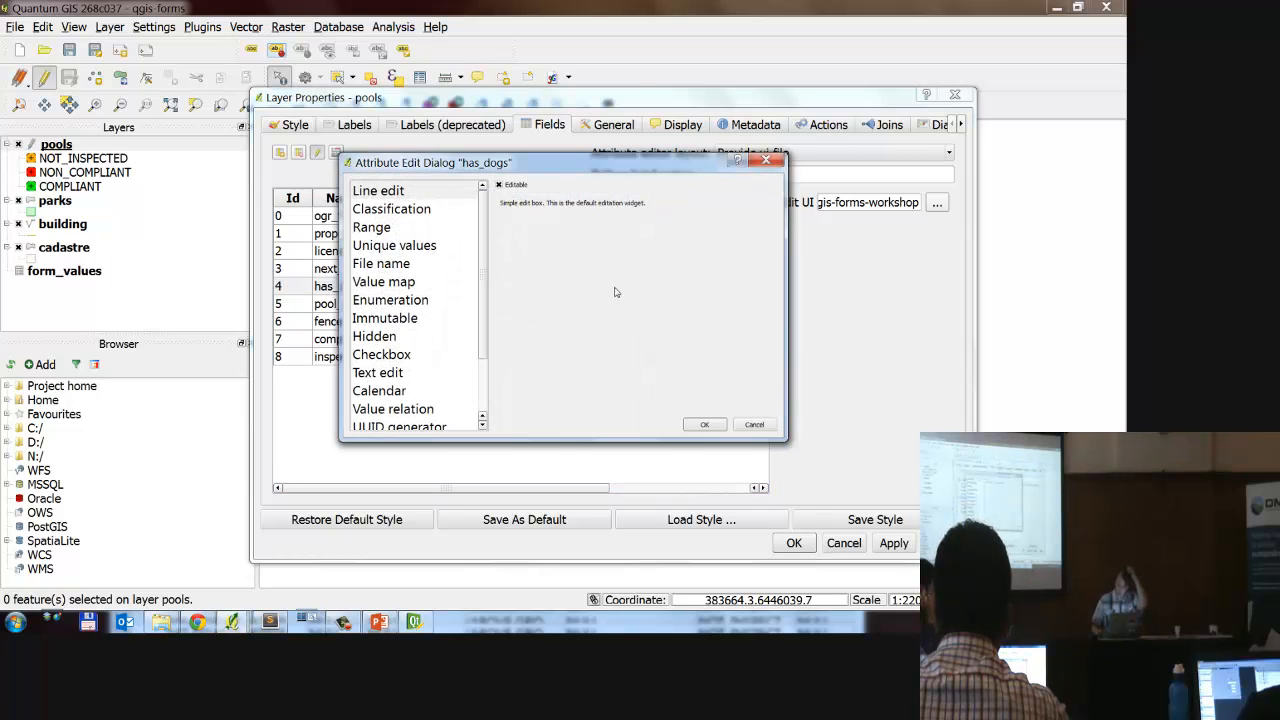
left_click(754, 424)
left_click(844, 543)
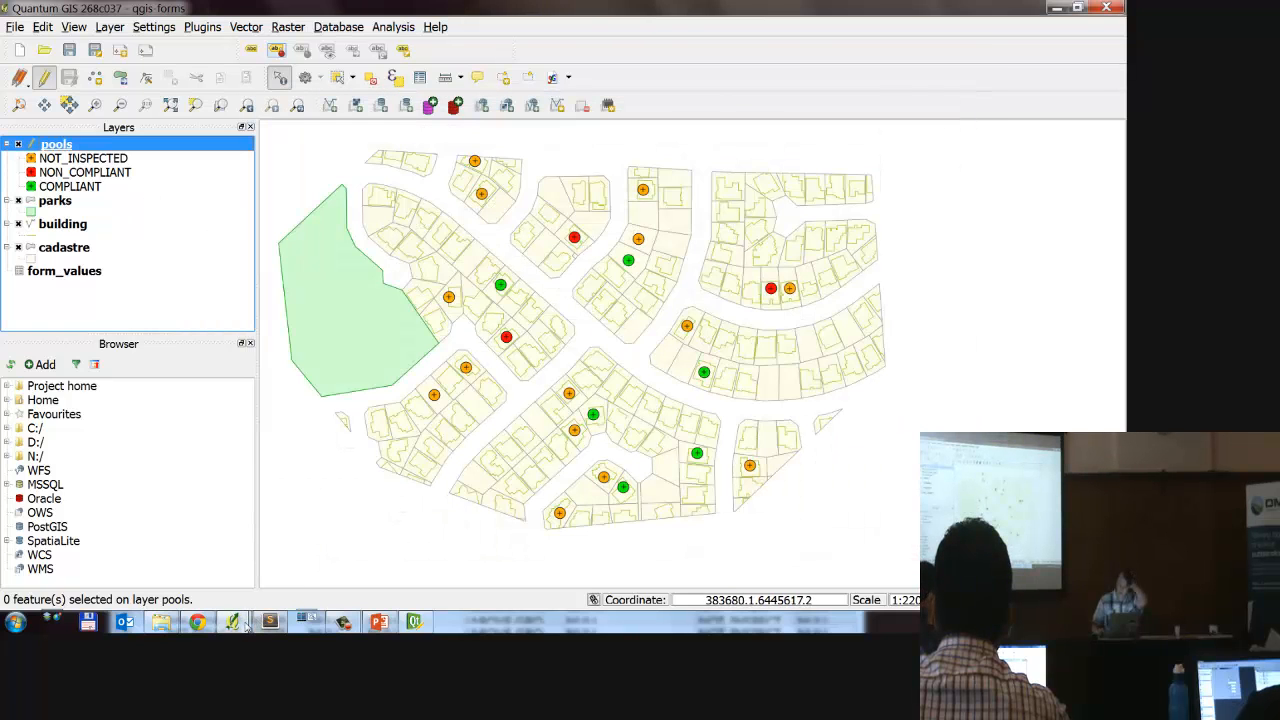
Step: Switch to QGIS and open the pools layer's properties at its field list
mouse_move(231, 622)
left_click(300, 543)
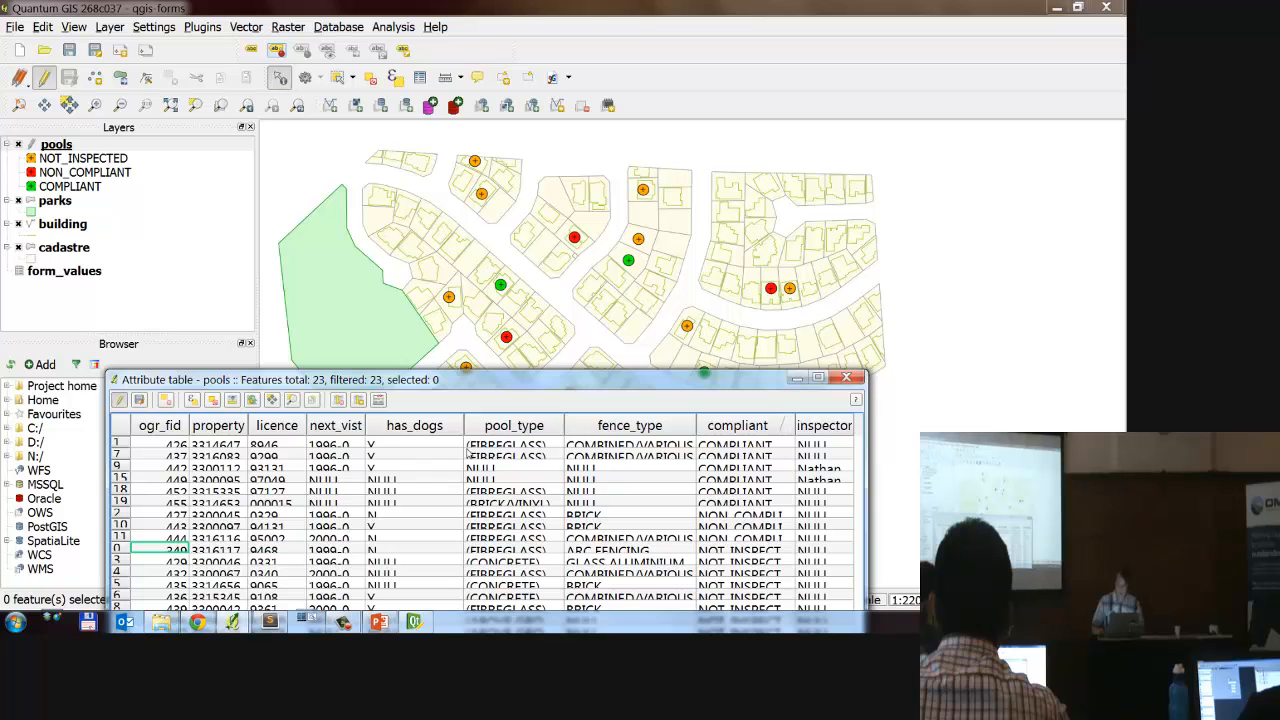
left_click(152, 165)
double_click(160, 148)
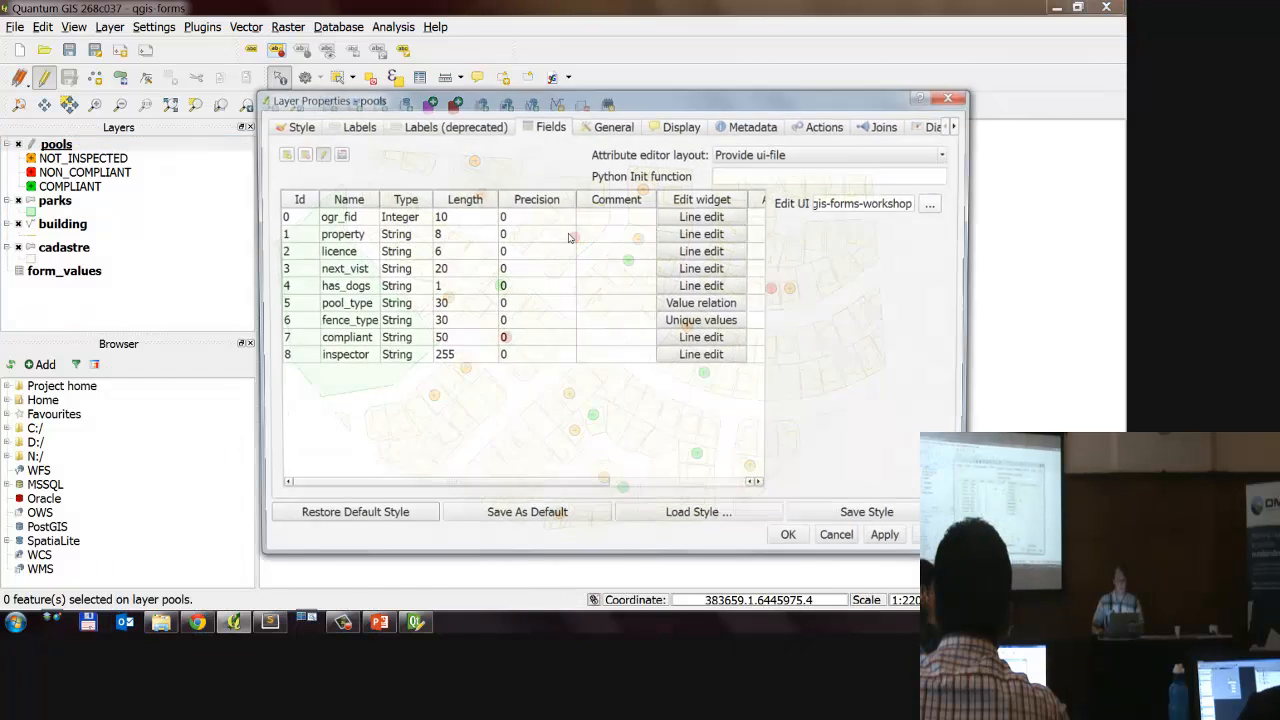
Step: Change the has_dogs field's edit widget to Checkbox, represented by Y when checked and N when unchecked
left_click(623, 289)
left_click(703, 286)
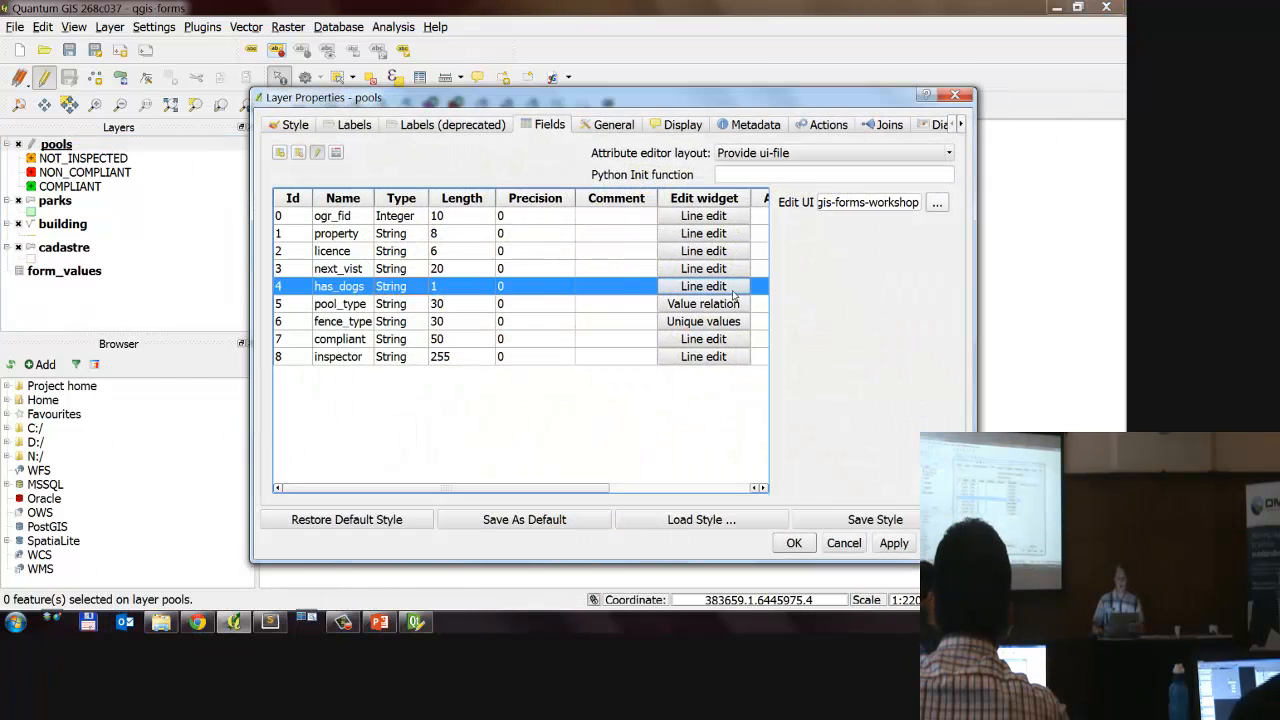
left_click(420, 300)
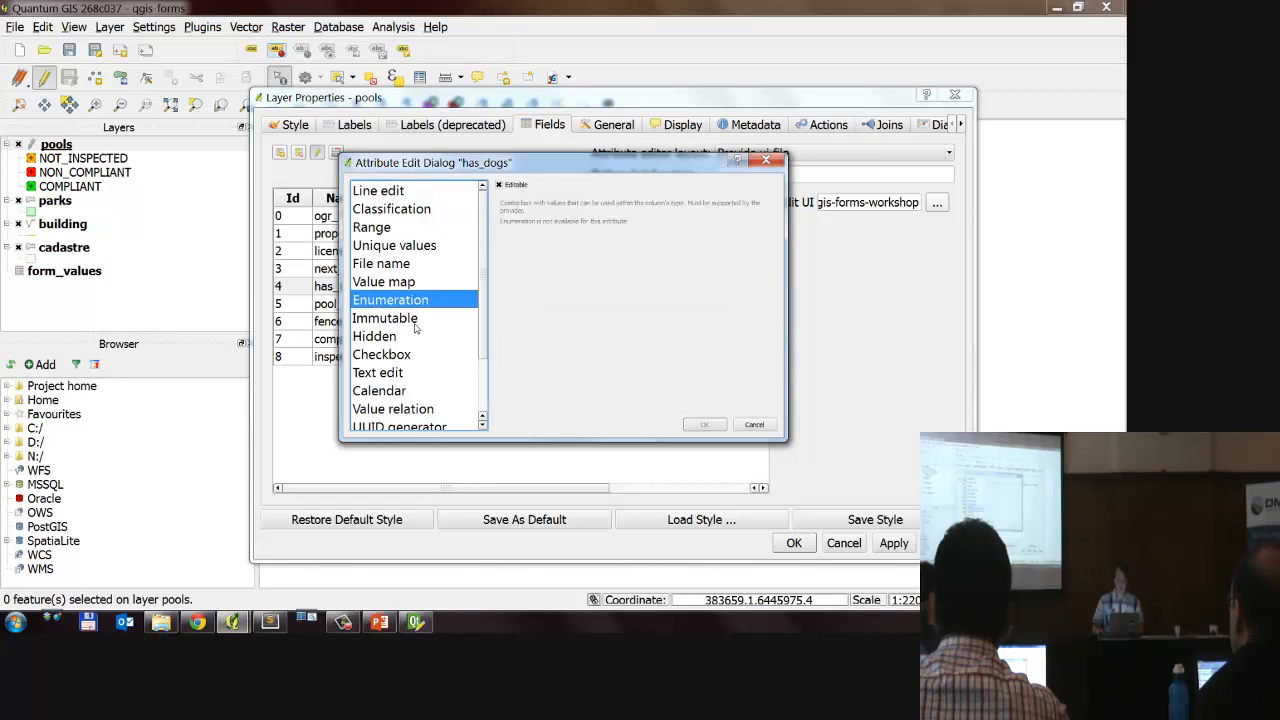
left_click(412, 355)
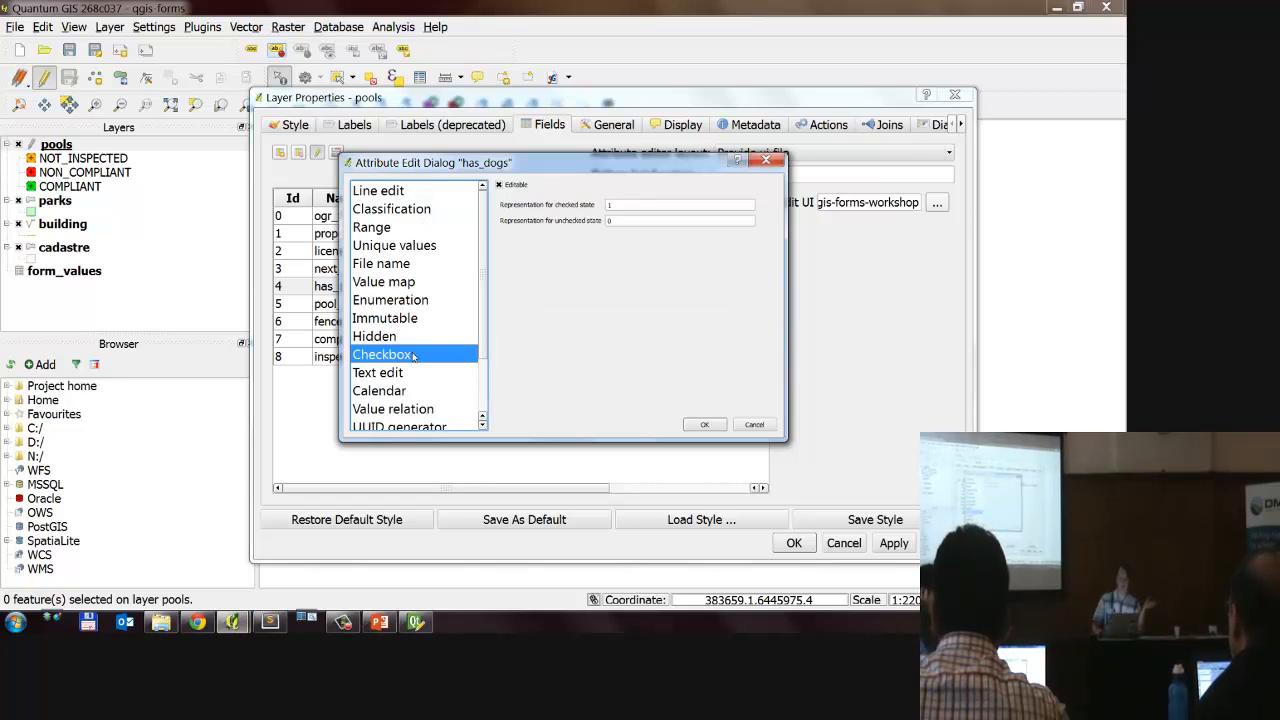
left_click(630, 204)
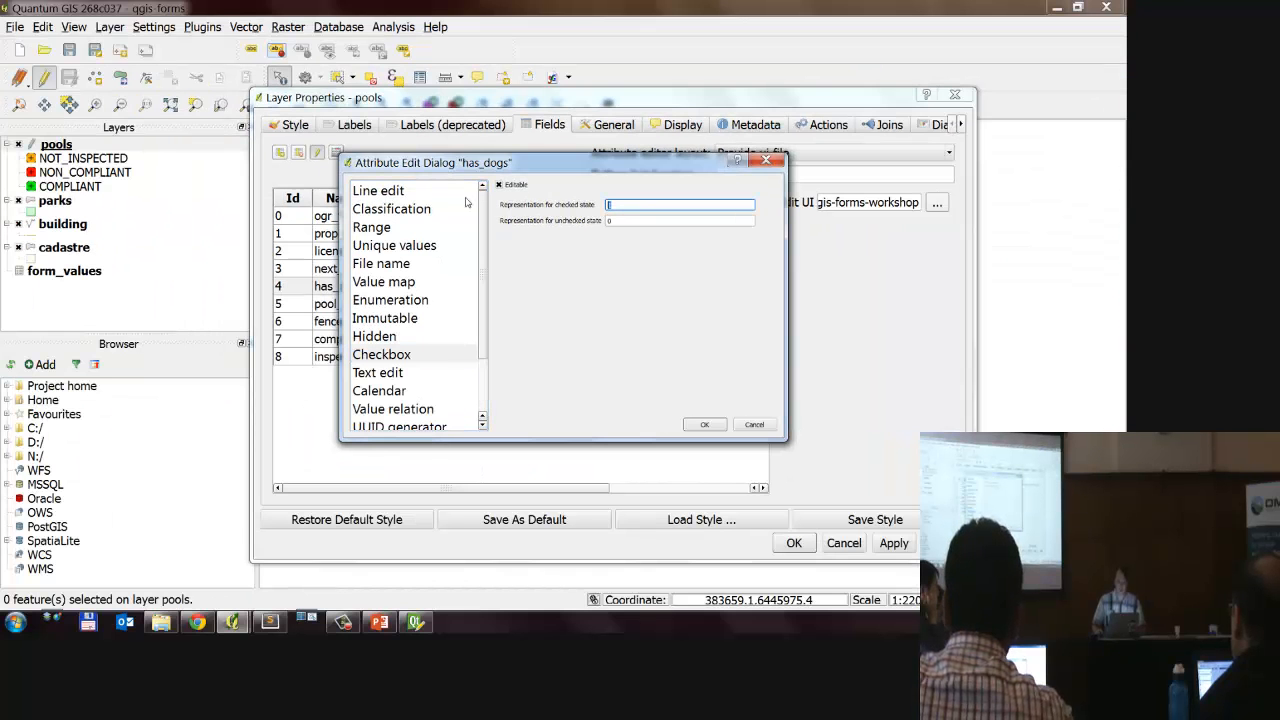
type("Y")
key("Tab")
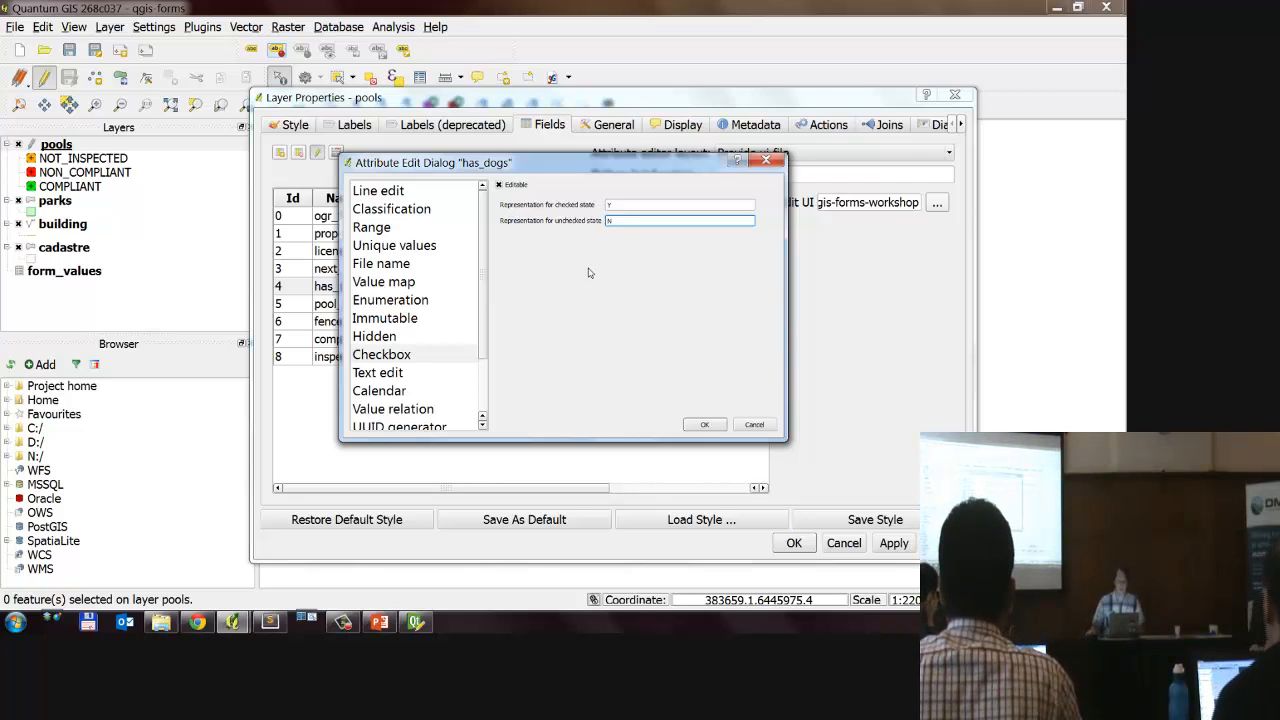
Step: Try a long arbitrary text as the checked-state representation, and restore it to Y
left_click(677, 204)
type("wqewqwe")
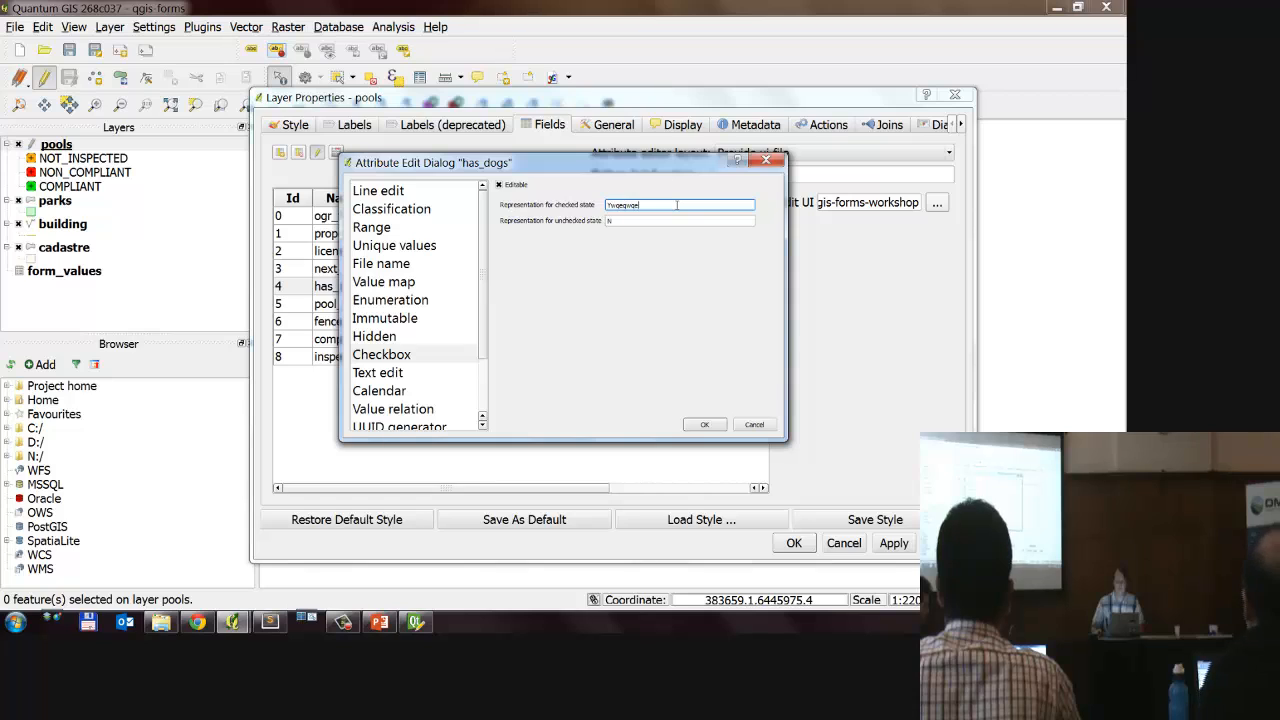
type("qewqewqe")
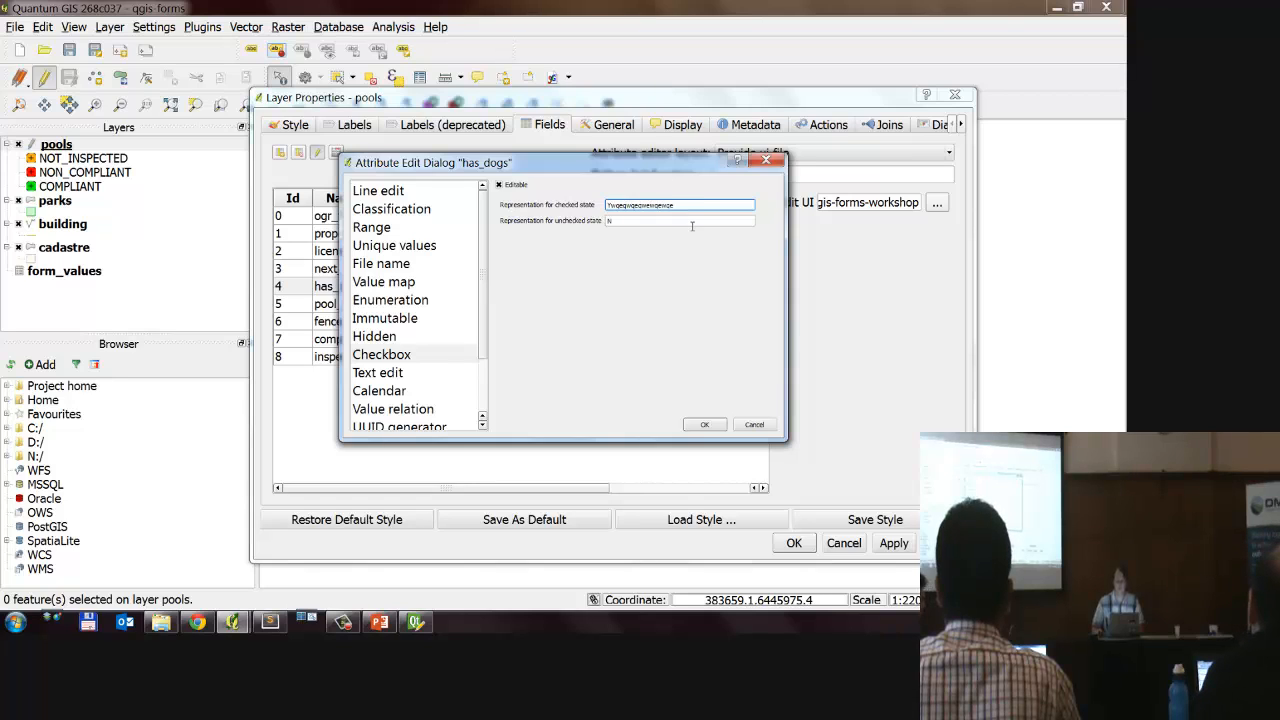
key("shift+Home")
type("Y")
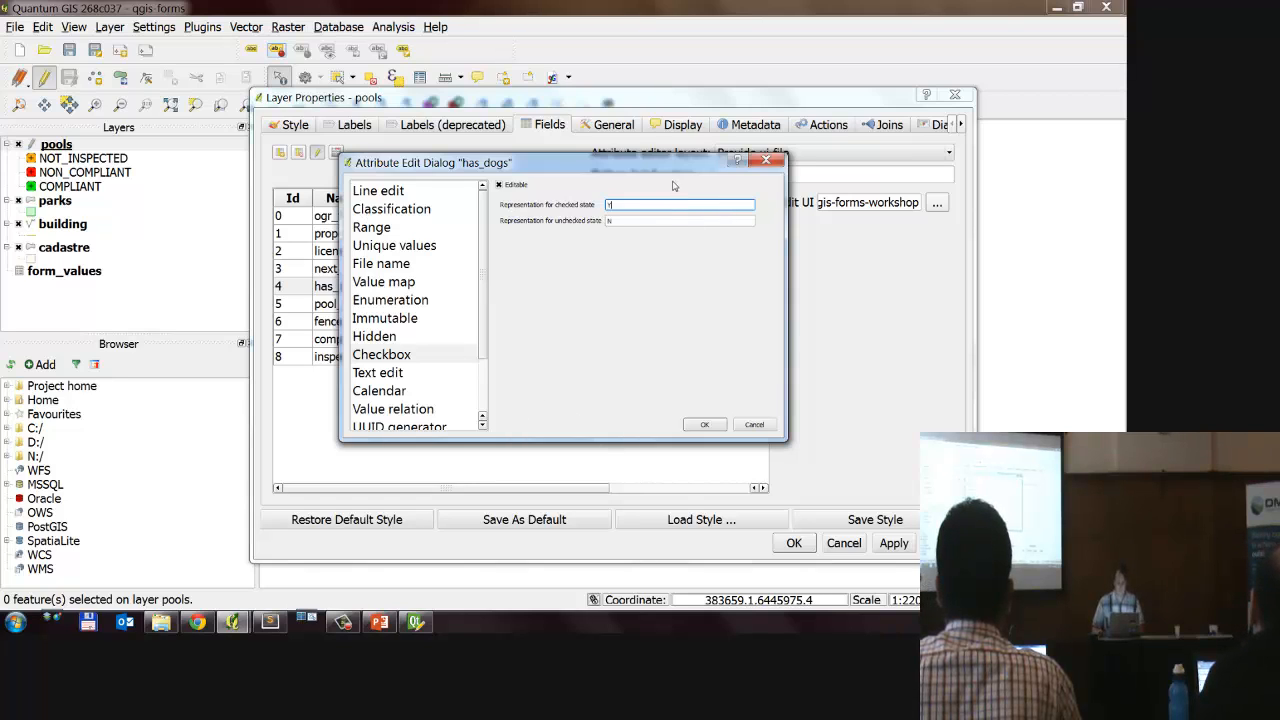
Step: Accept the has_dogs checkbox settings and review the value relation settings and filter expression of the pool_type field
left_click(704, 424)
left_click(655, 305)
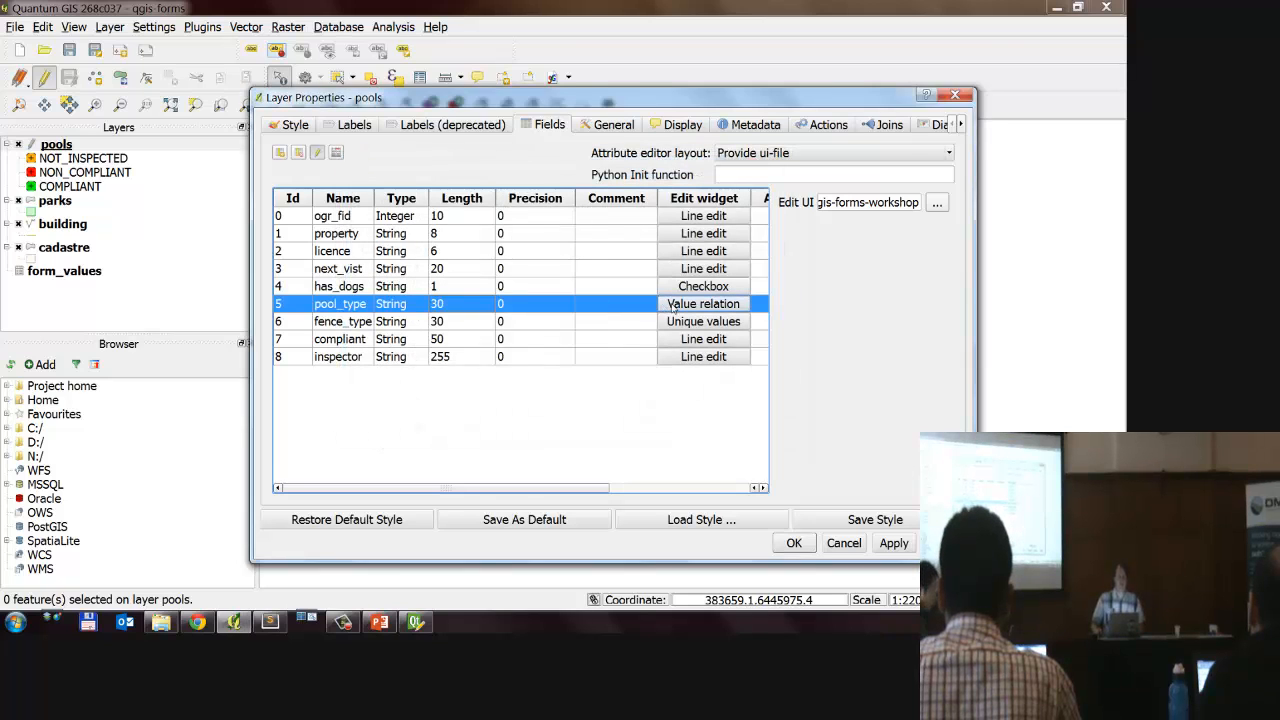
left_click(673, 308)
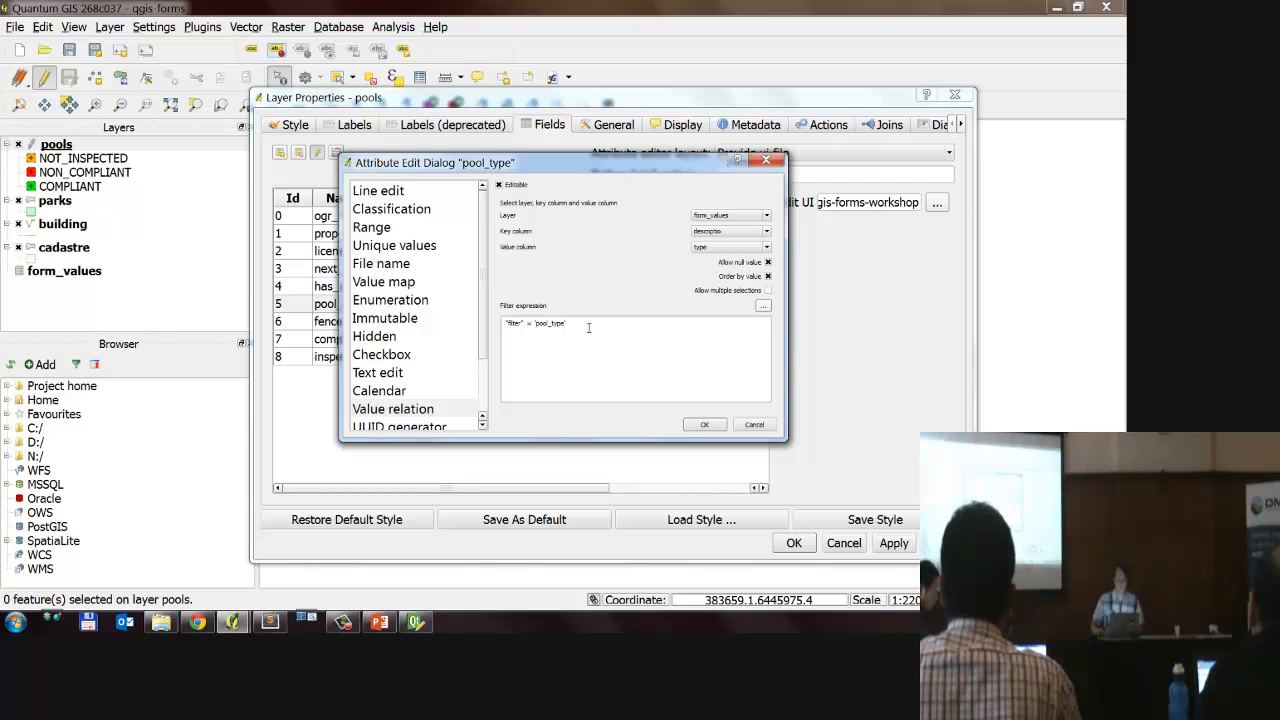
left_click_drag(588, 328, 462, 326)
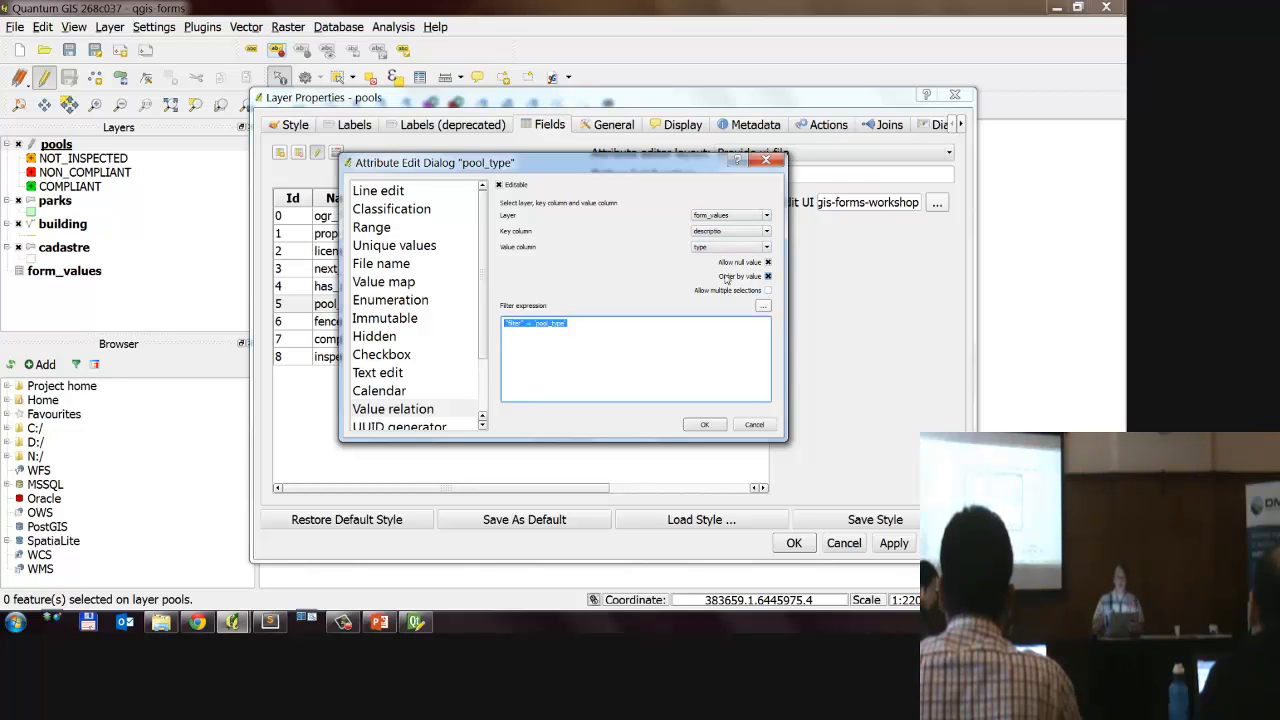
key("Return")
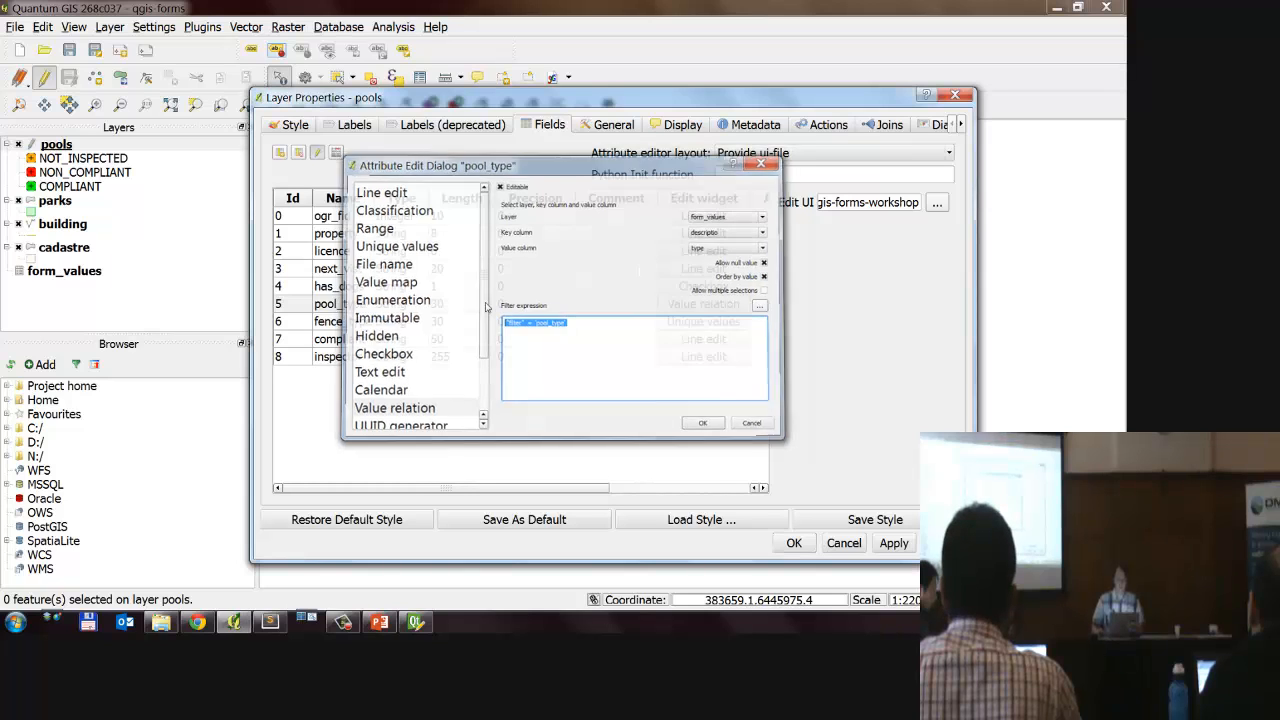
Step: Change the fence_type field's edit widget to Value relation, using form_values as the related layer
left_click(388, 323)
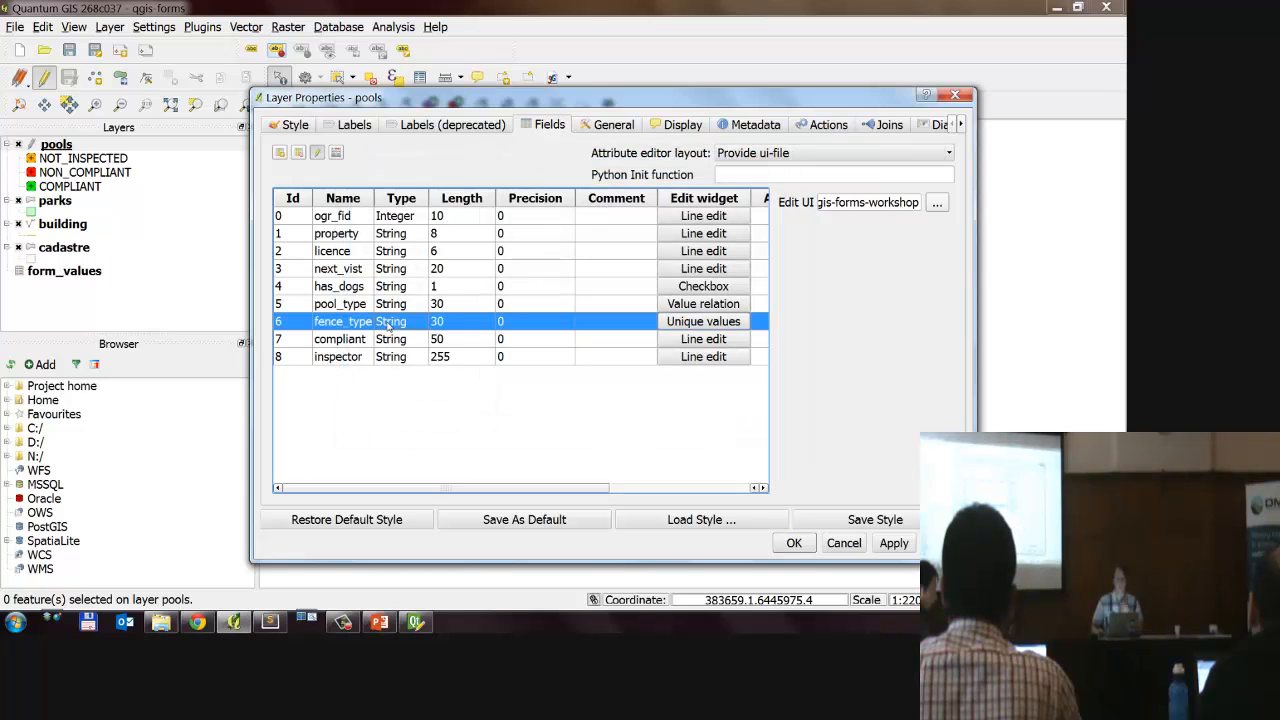
left_click(671, 321)
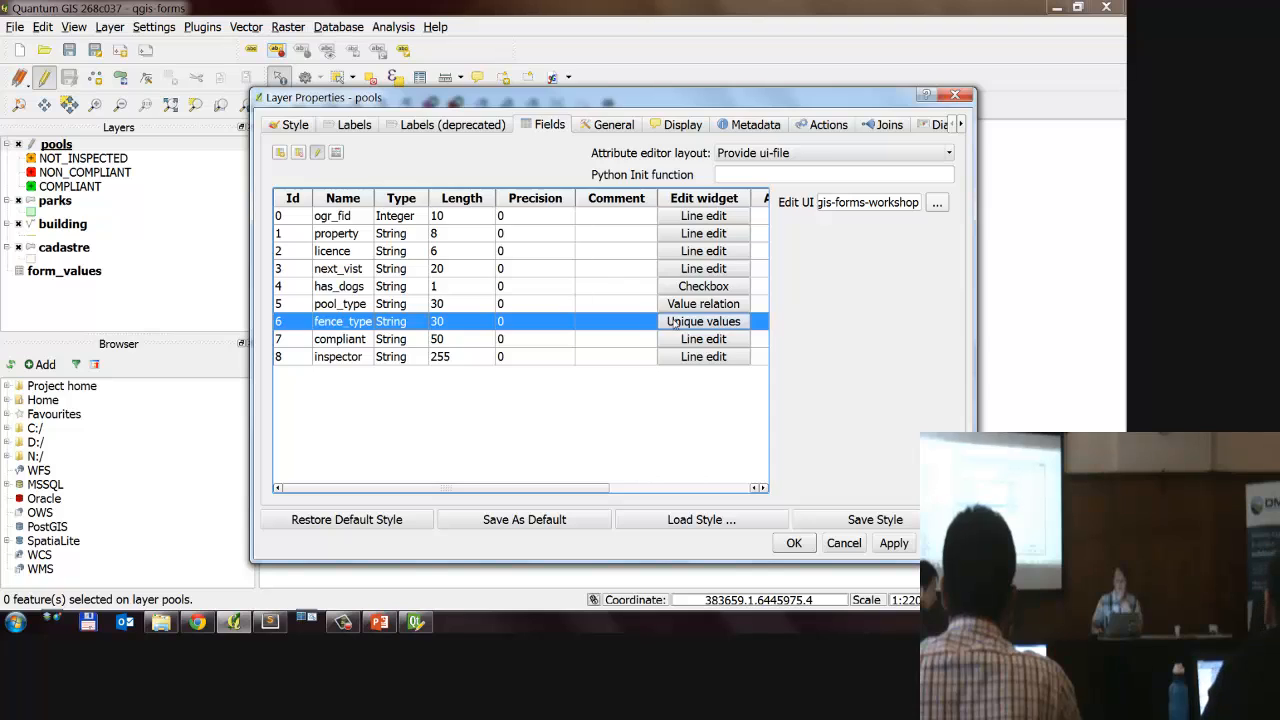
scroll(418, 330, "down", 2)
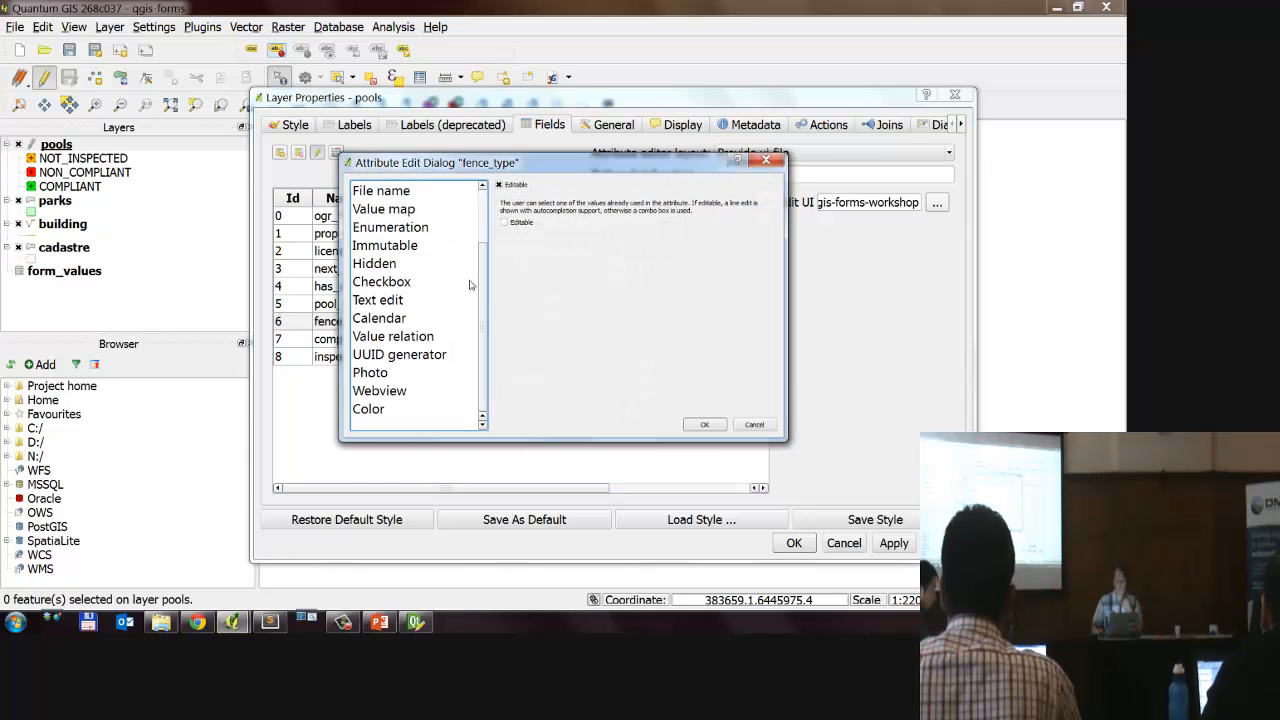
left_click(418, 338)
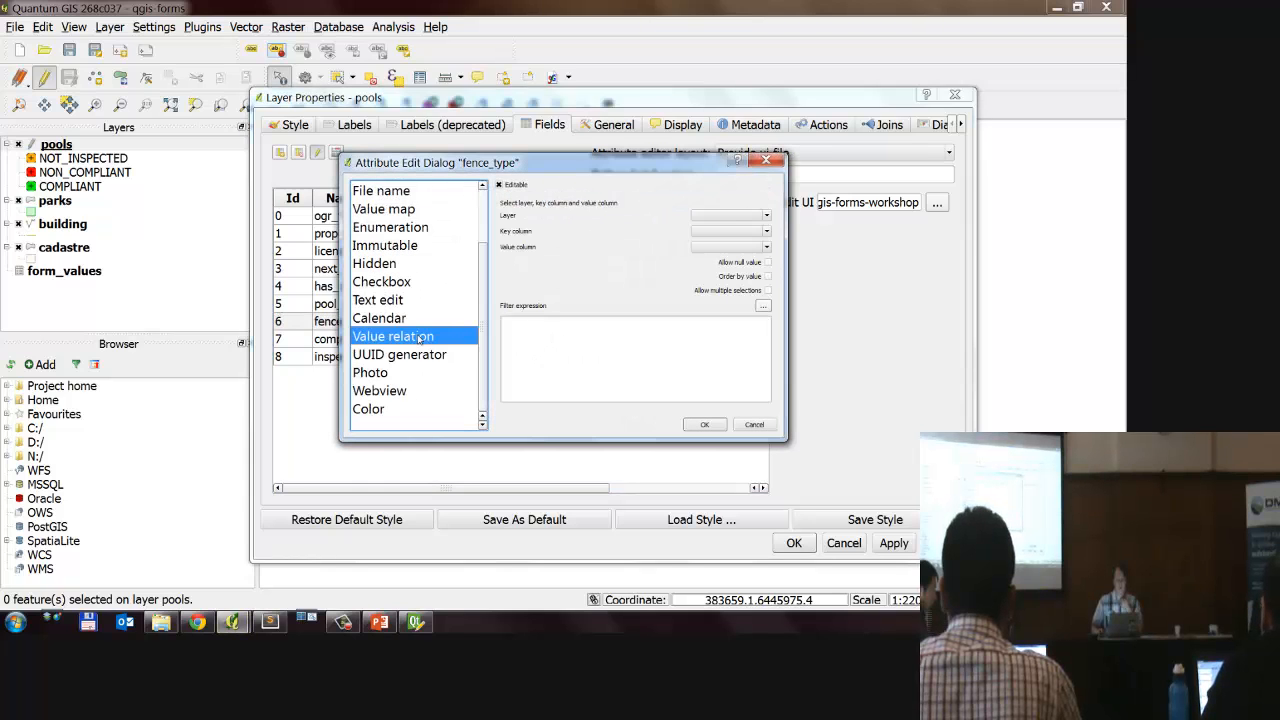
left_click(732, 215)
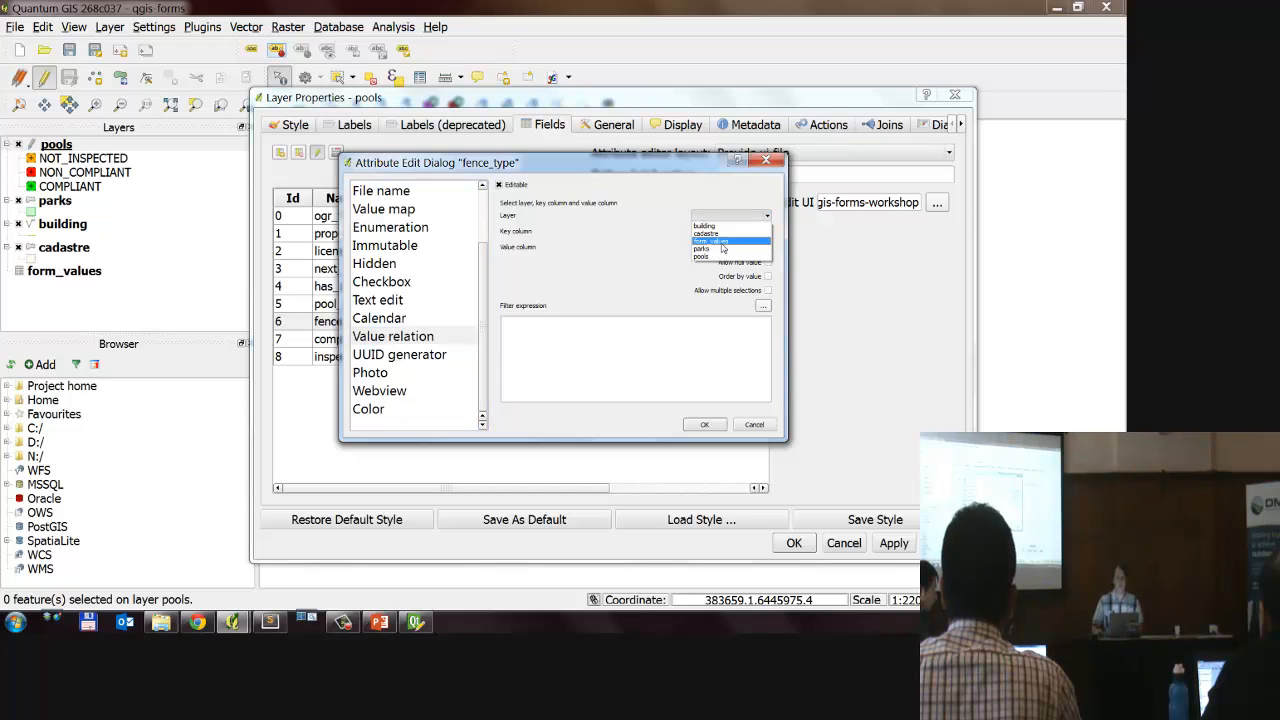
left_click(721, 242)
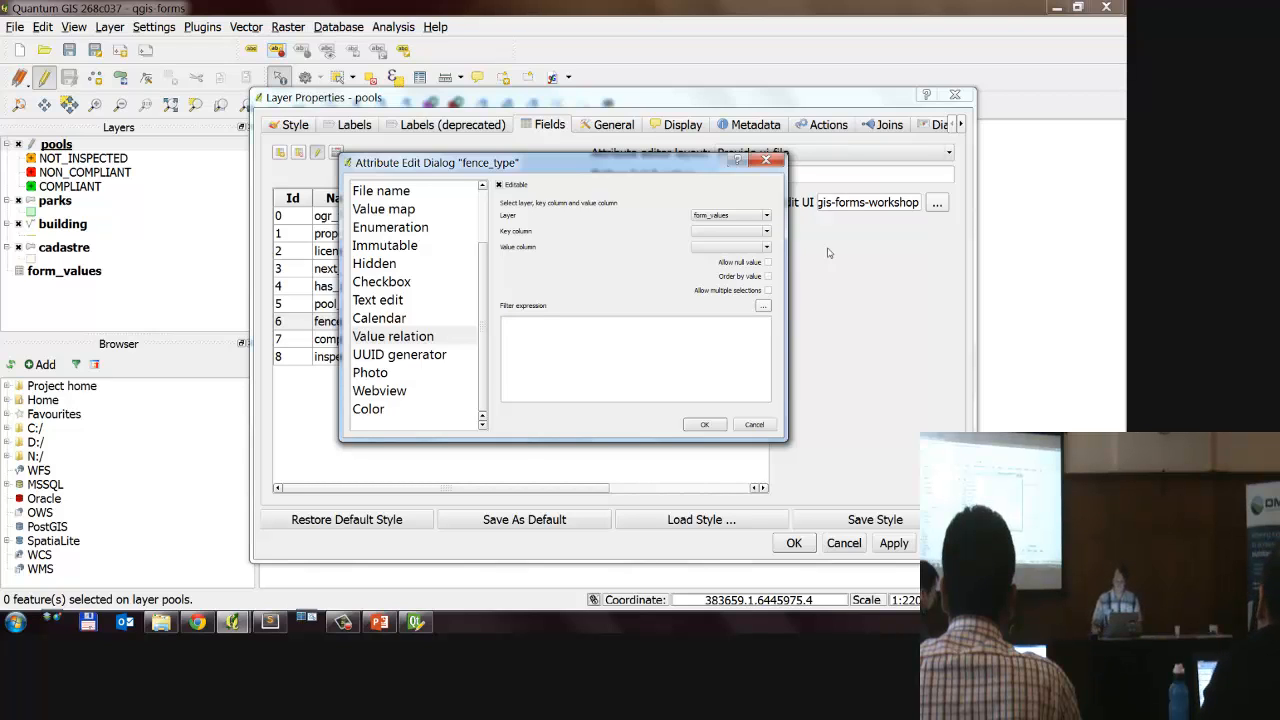
Step: Set the key column to descriptio and the value column to type, allowing null values and ordering by value
left_click(740, 231)
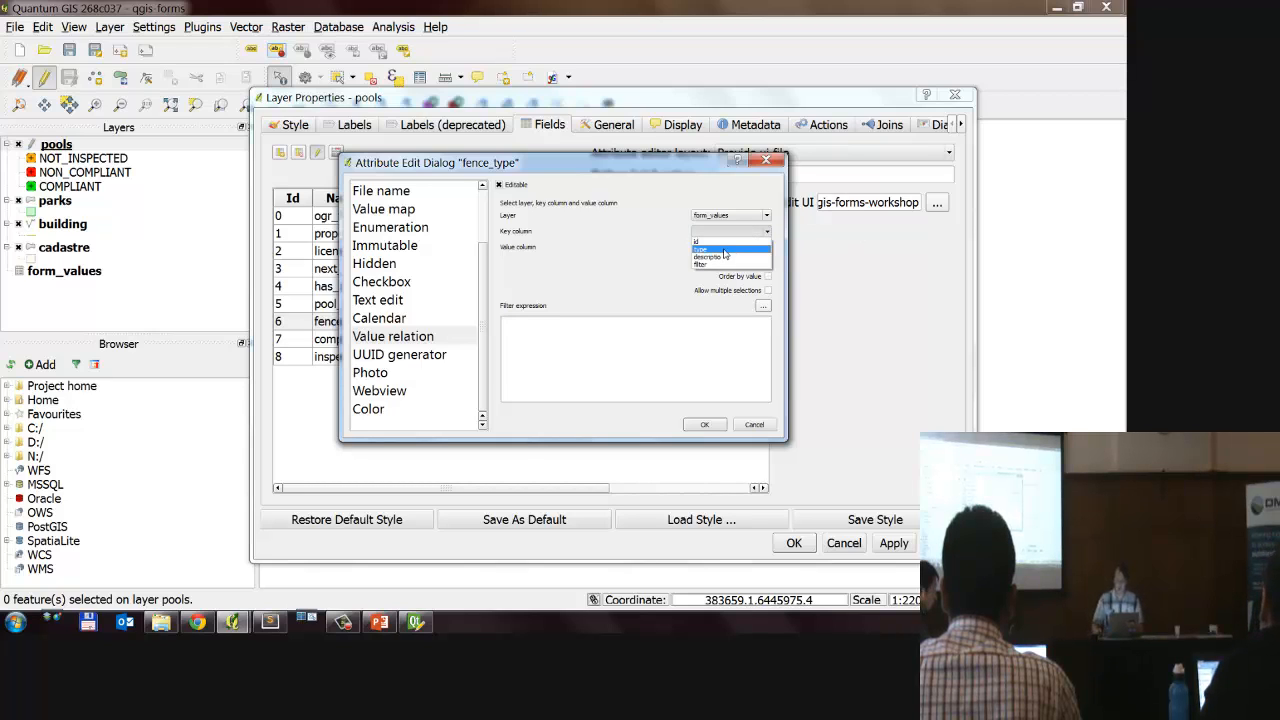
left_click(725, 259)
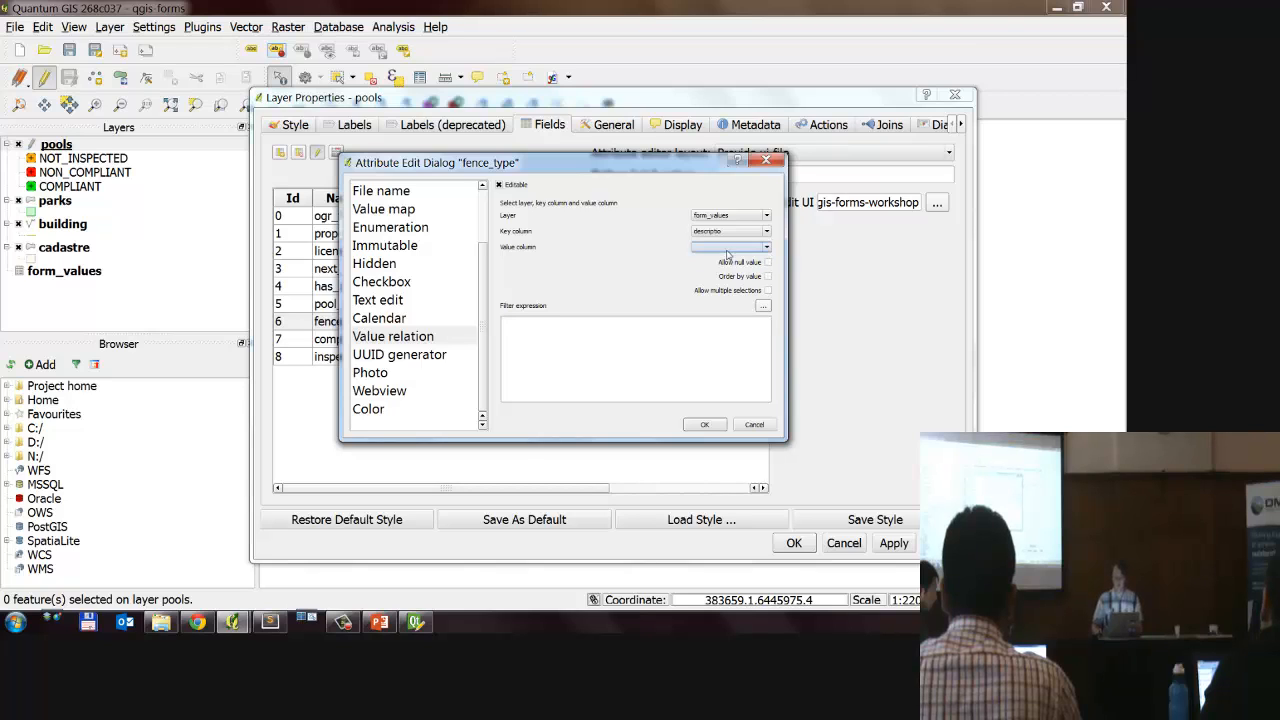
left_click(728, 247)
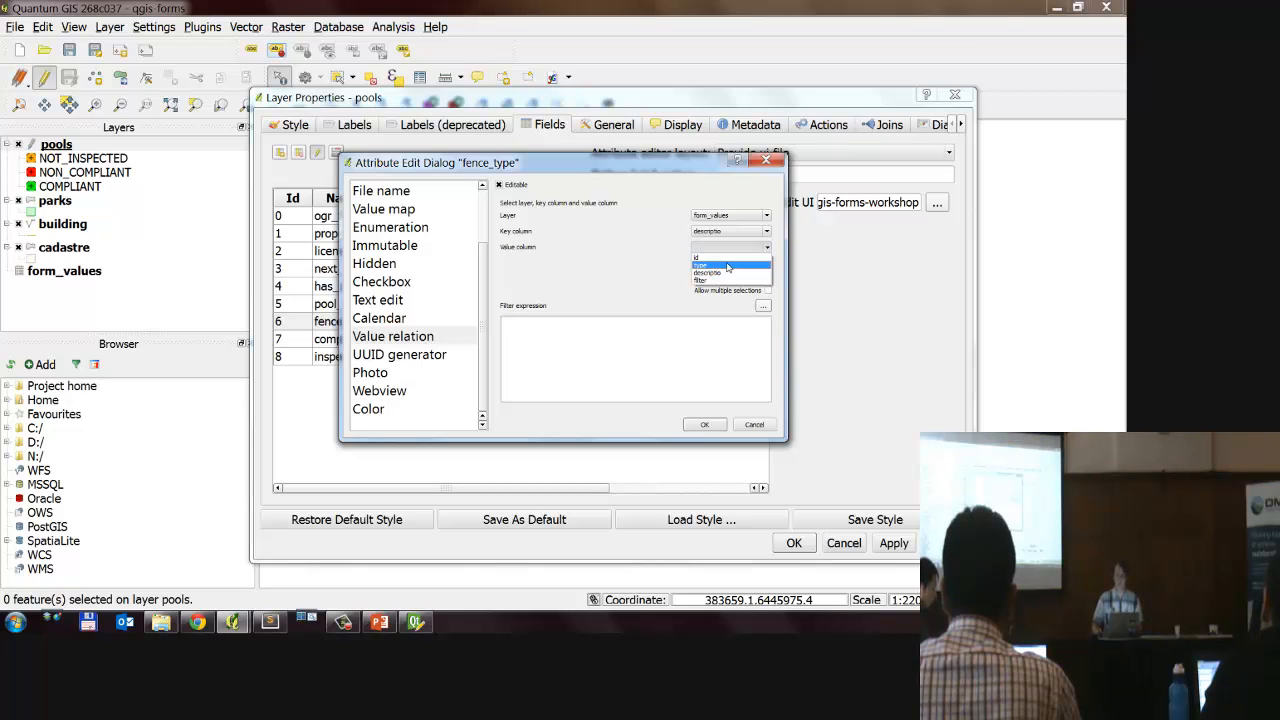
left_click(728, 266)
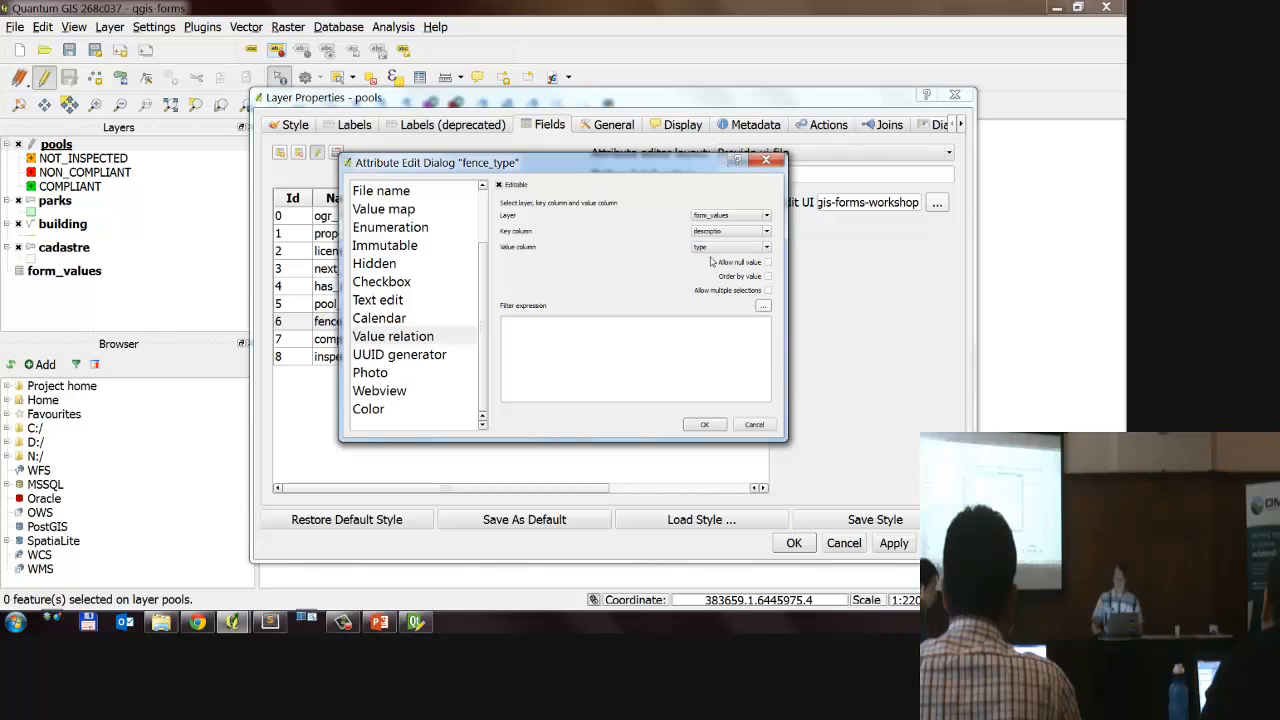
left_click(768, 263)
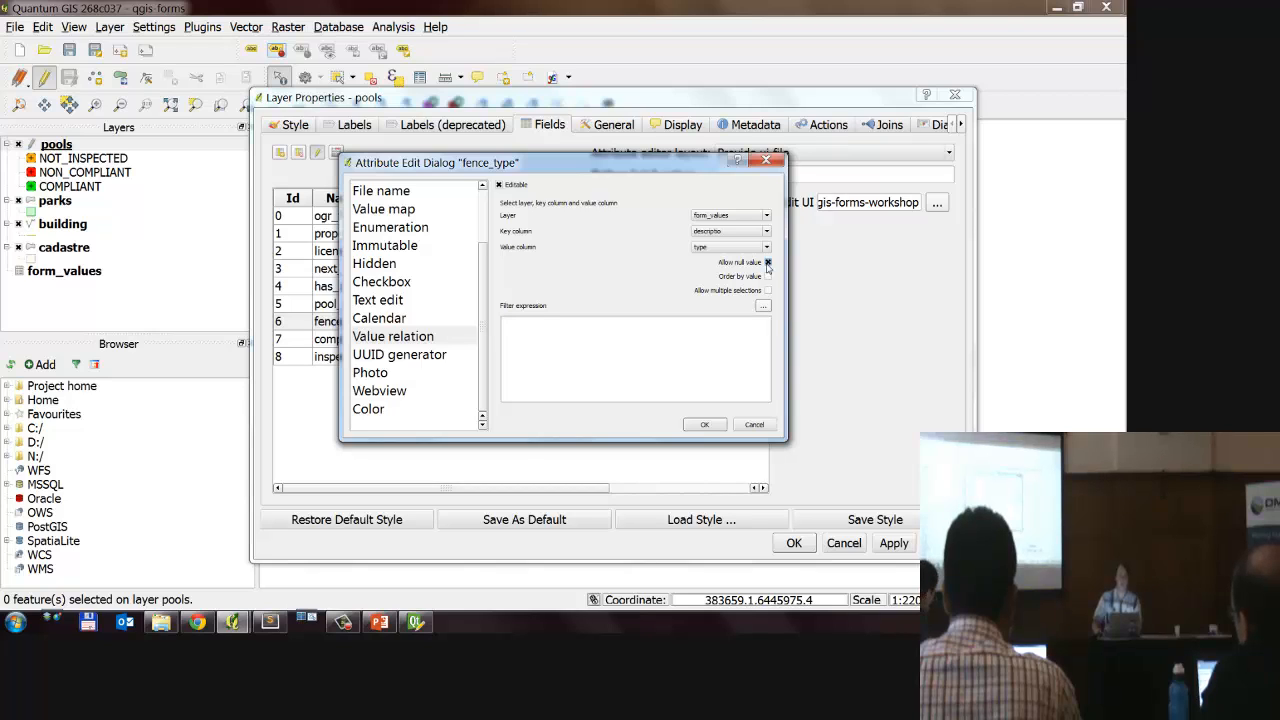
left_click(768, 277)
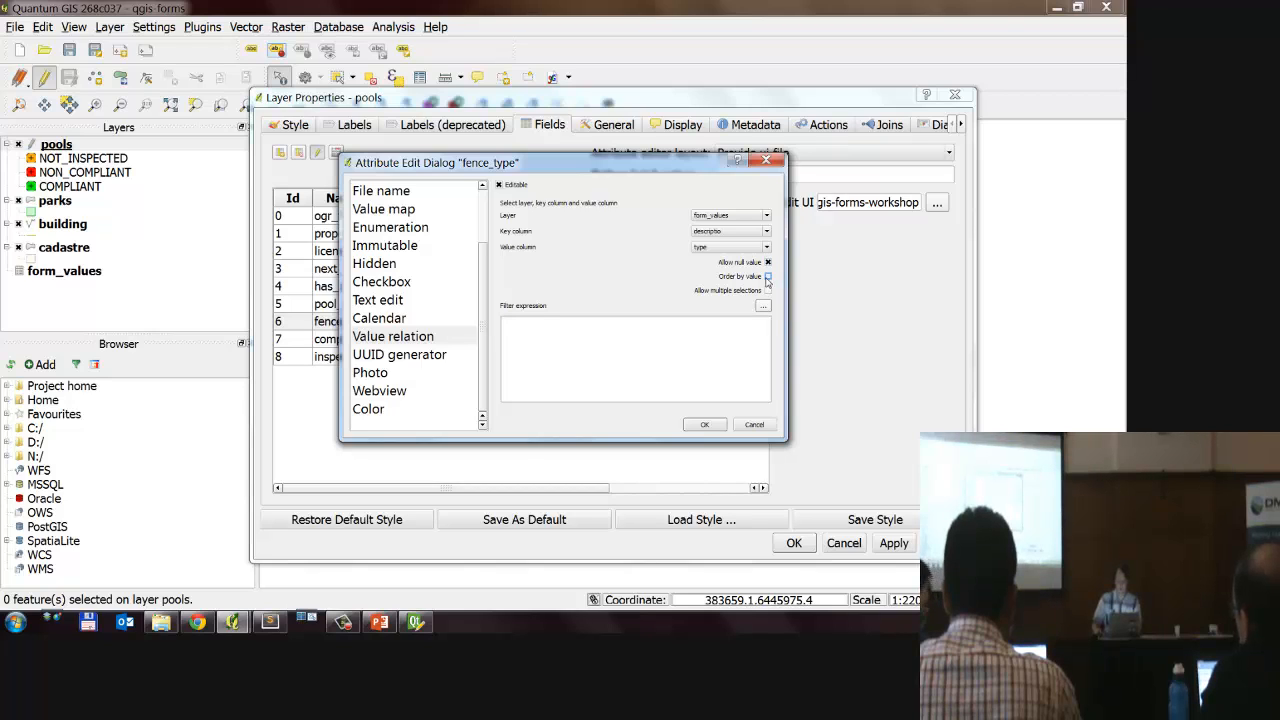
Step: Build the filter expression "filter" = 'fence_type' for fence_type's value relation from the filter field and its unique values
left_click(674, 366)
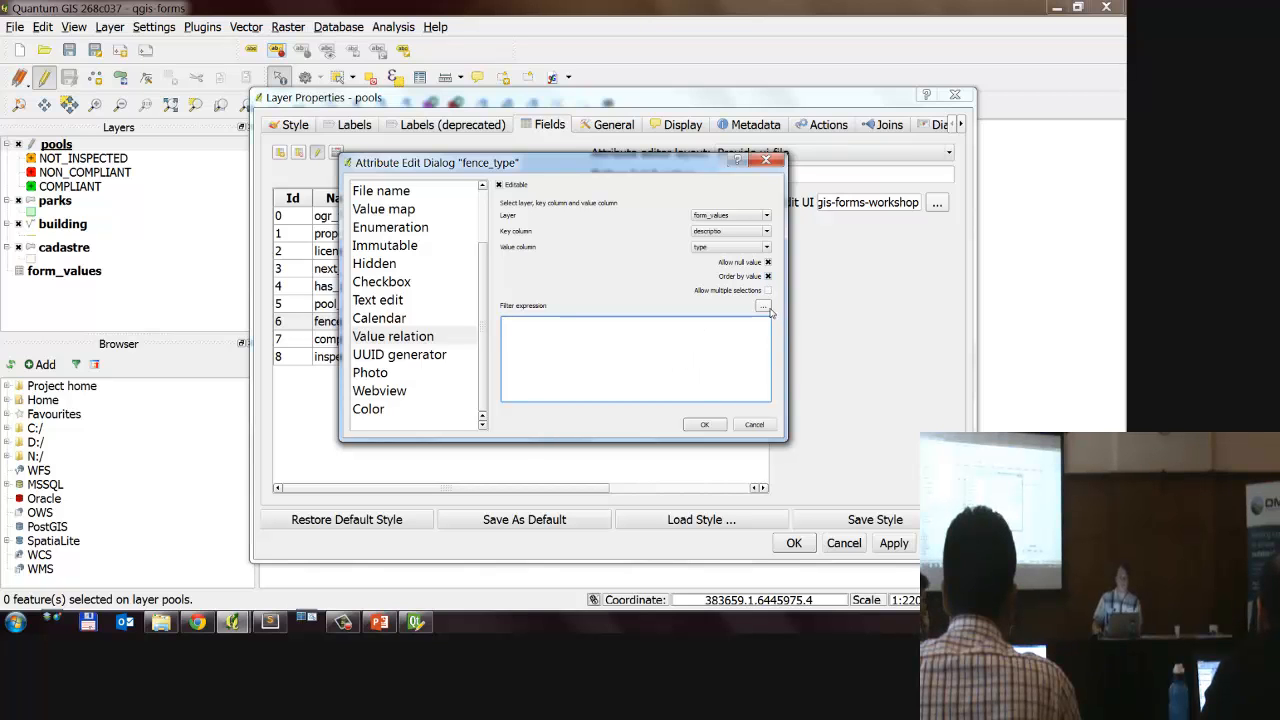
left_click(763, 307)
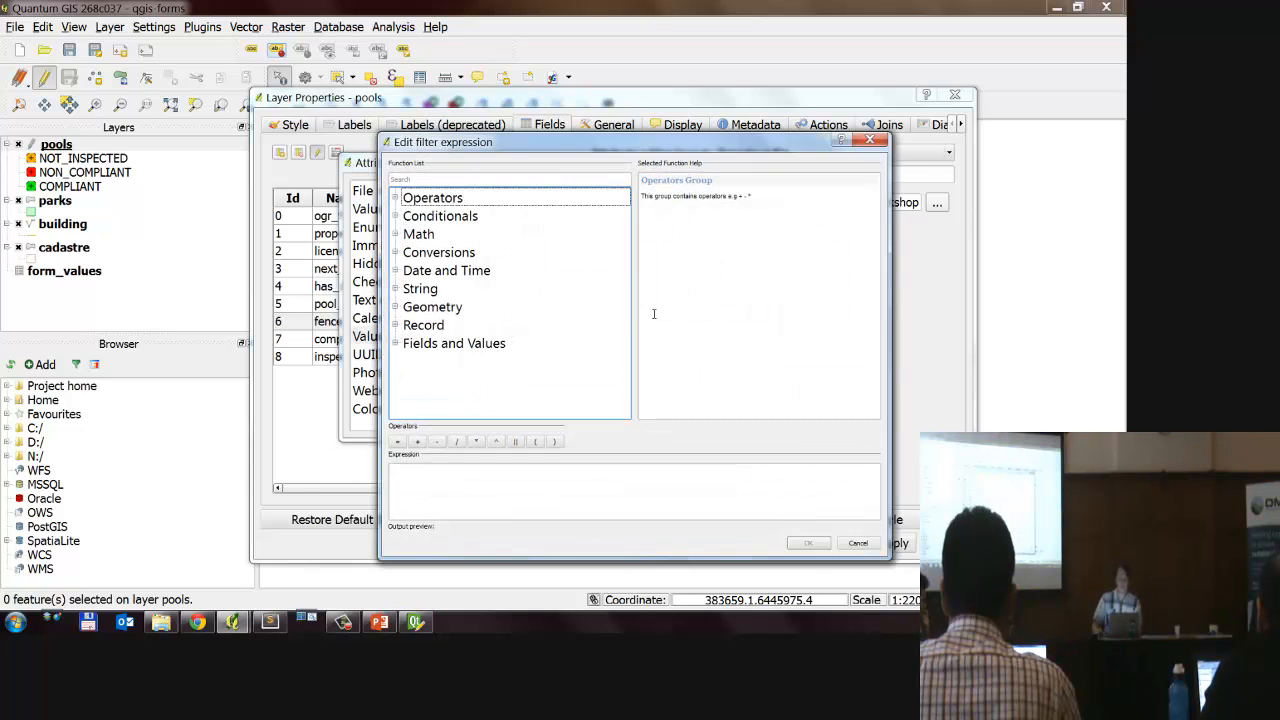
left_click(395, 344)
scroll(430, 390, "down", 1)
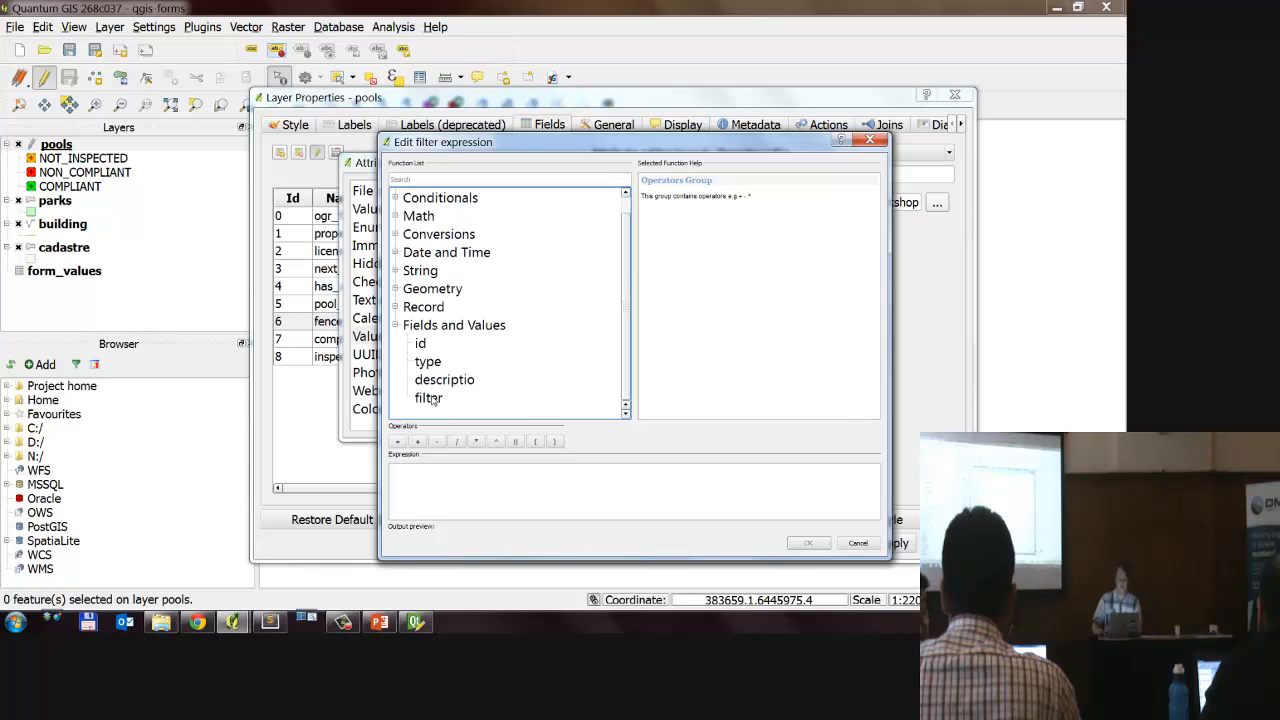
double_click(428, 397)
left_click(398, 441)
left_click(700, 413)
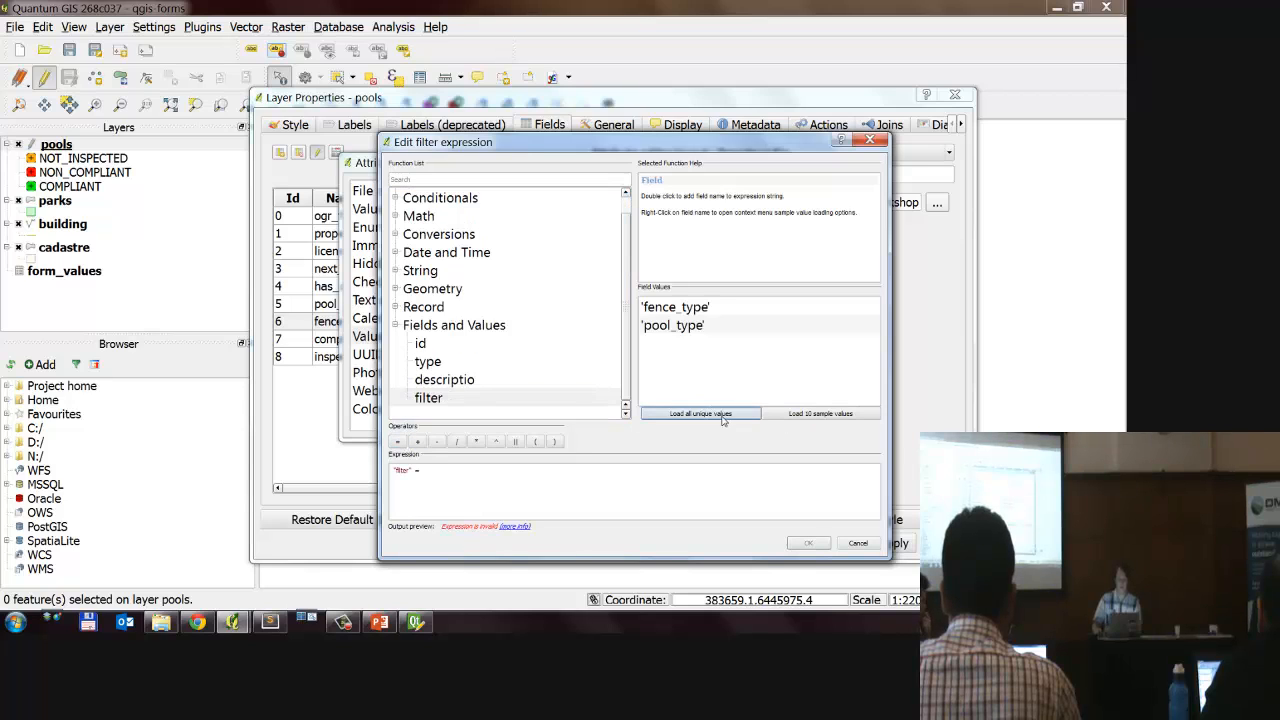
left_click(703, 311)
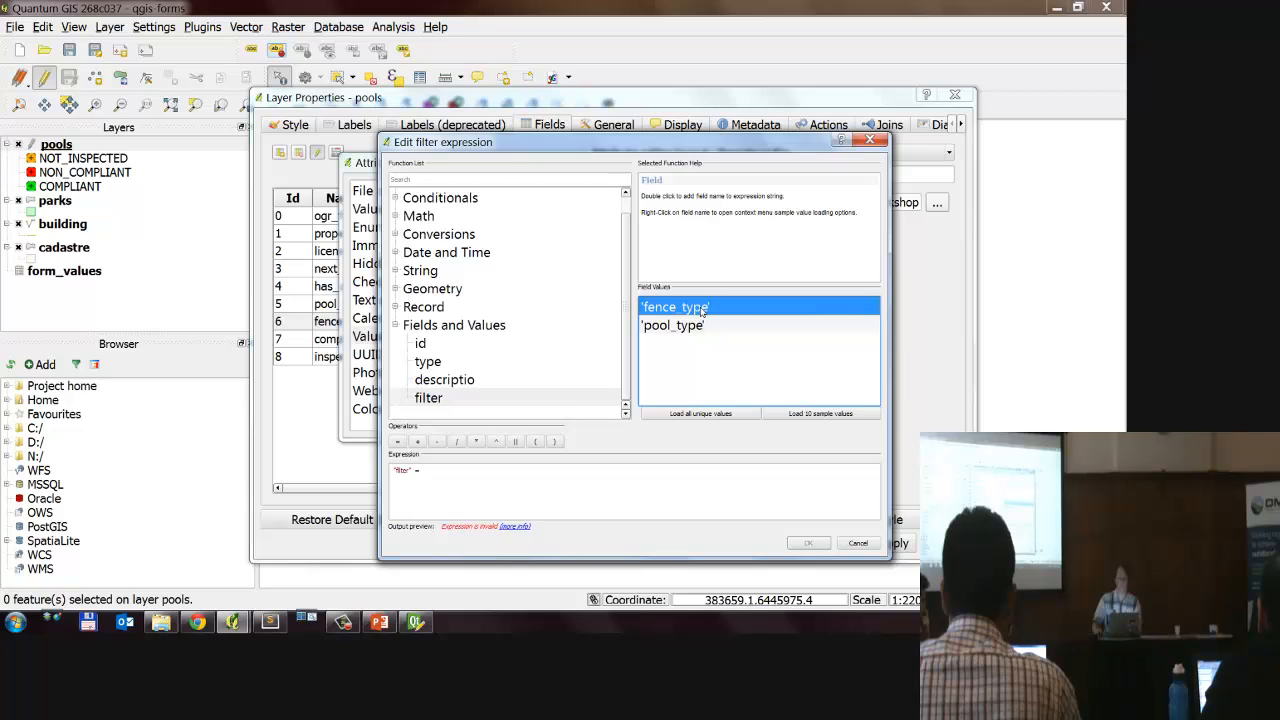
double_click(703, 311)
Step: Accept the filter expression and confirm the value relation settings for the fence_type field
key("ctrl+a")
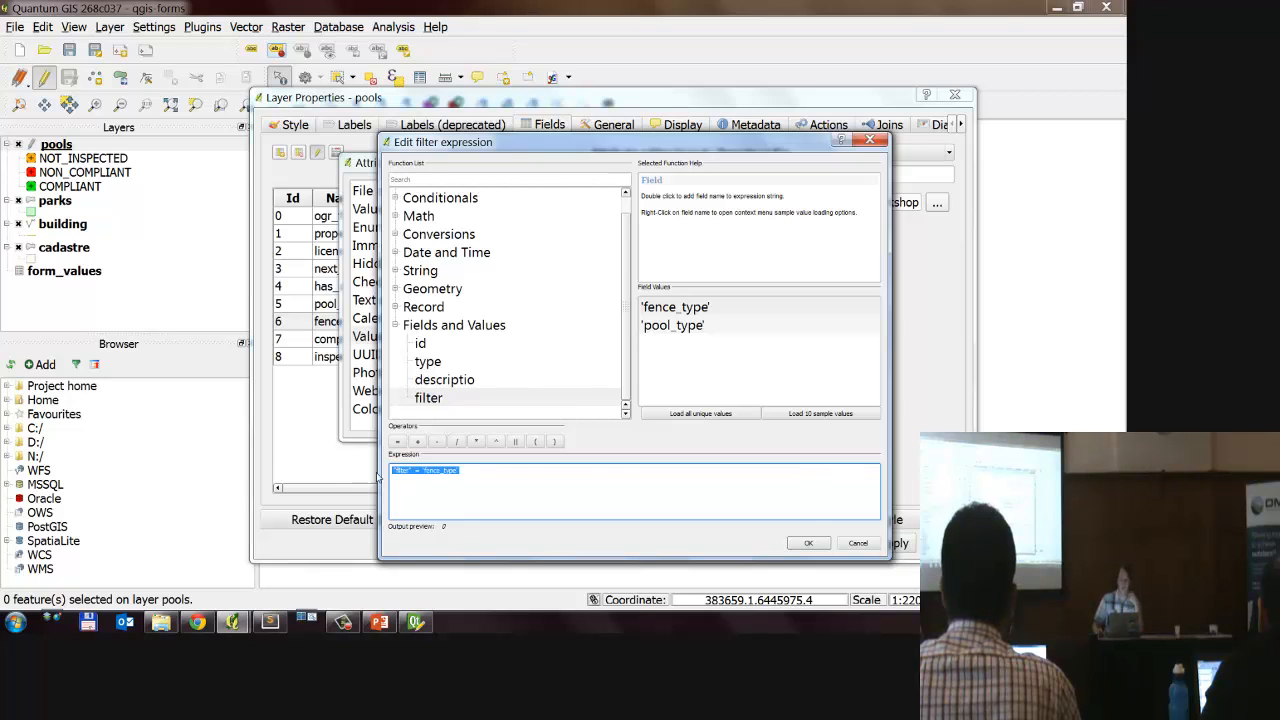
left_click(591, 471)
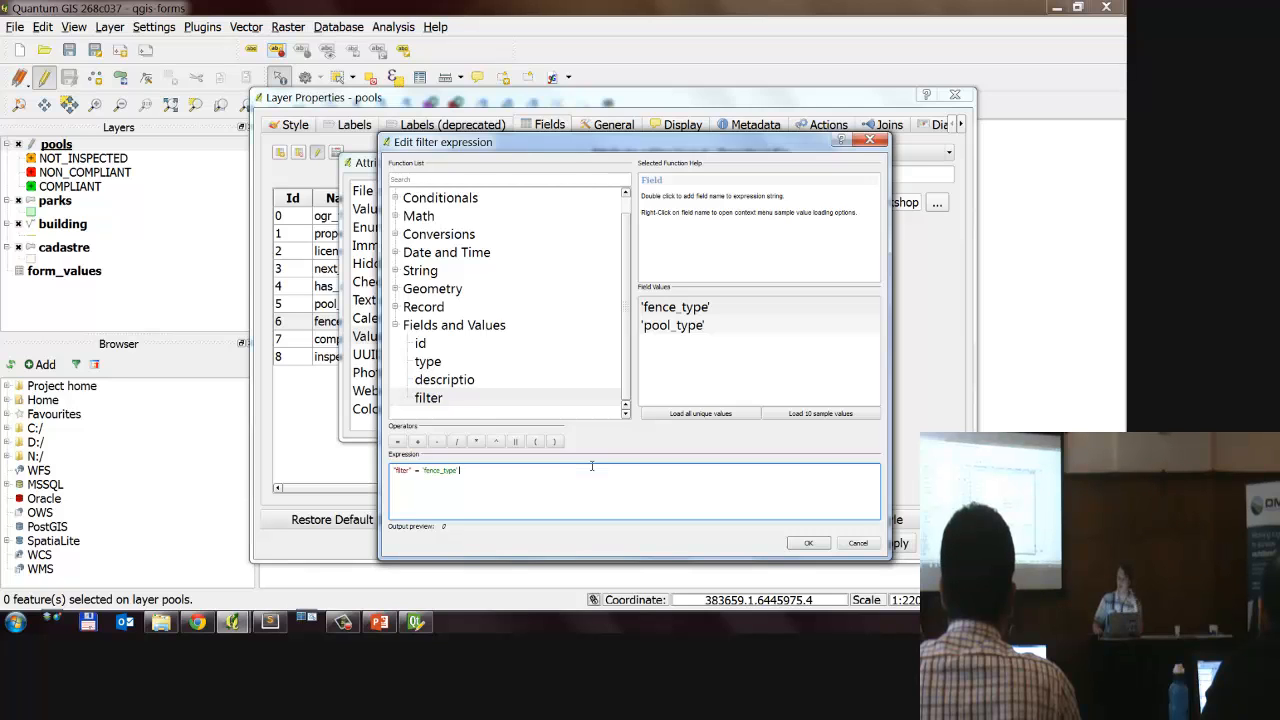
left_click(808, 542)
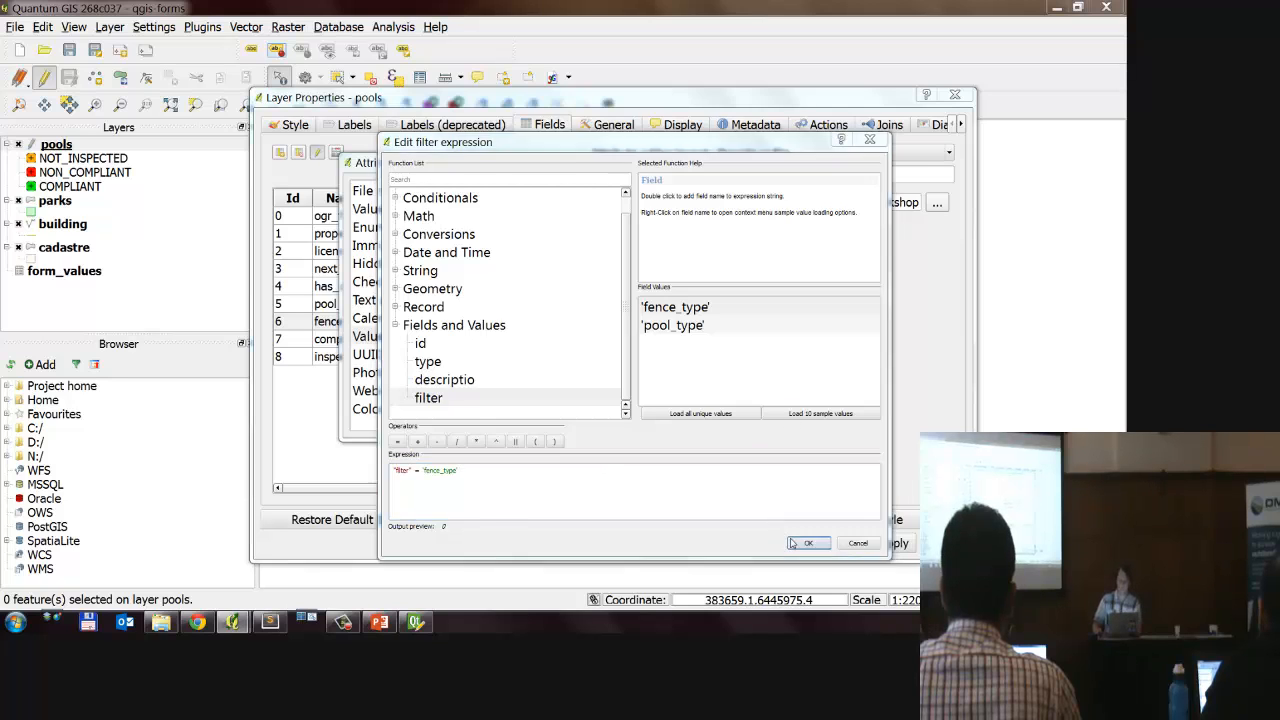
left_click(704, 426)
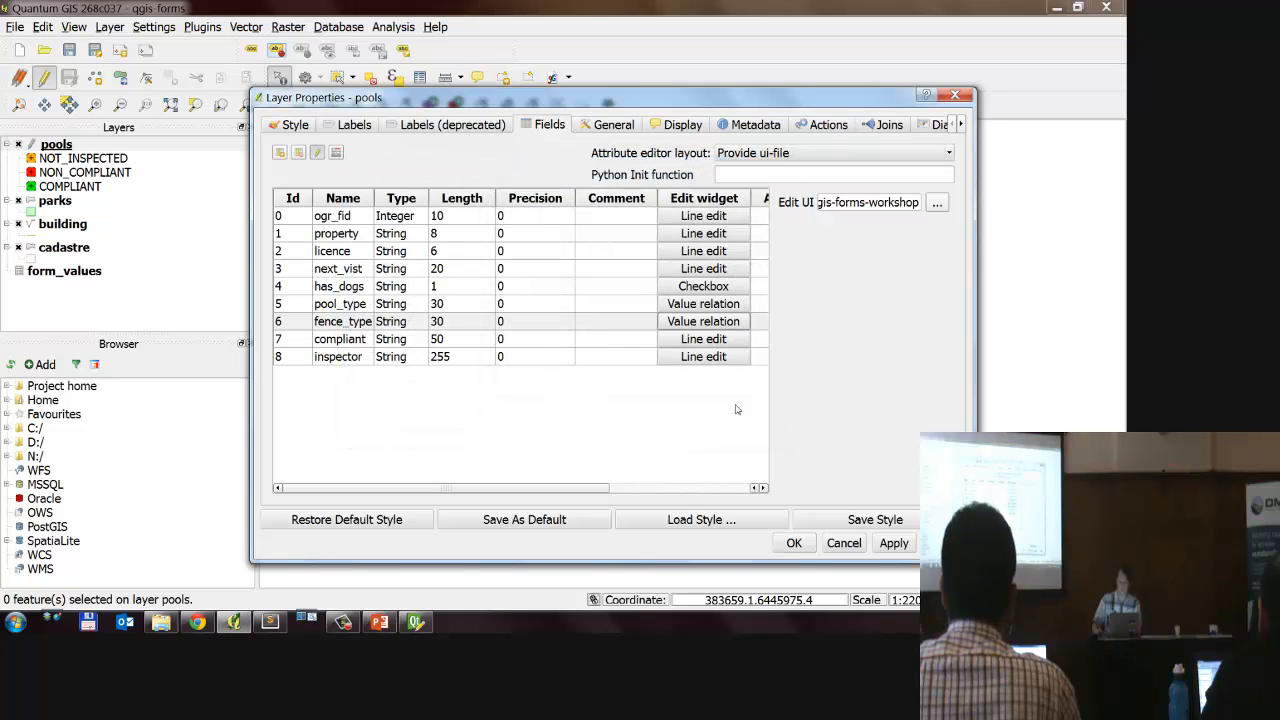
Step: Set the compliant field's edit widget to Unique values, leaving the widget's own editable option off
left_click(686, 342)
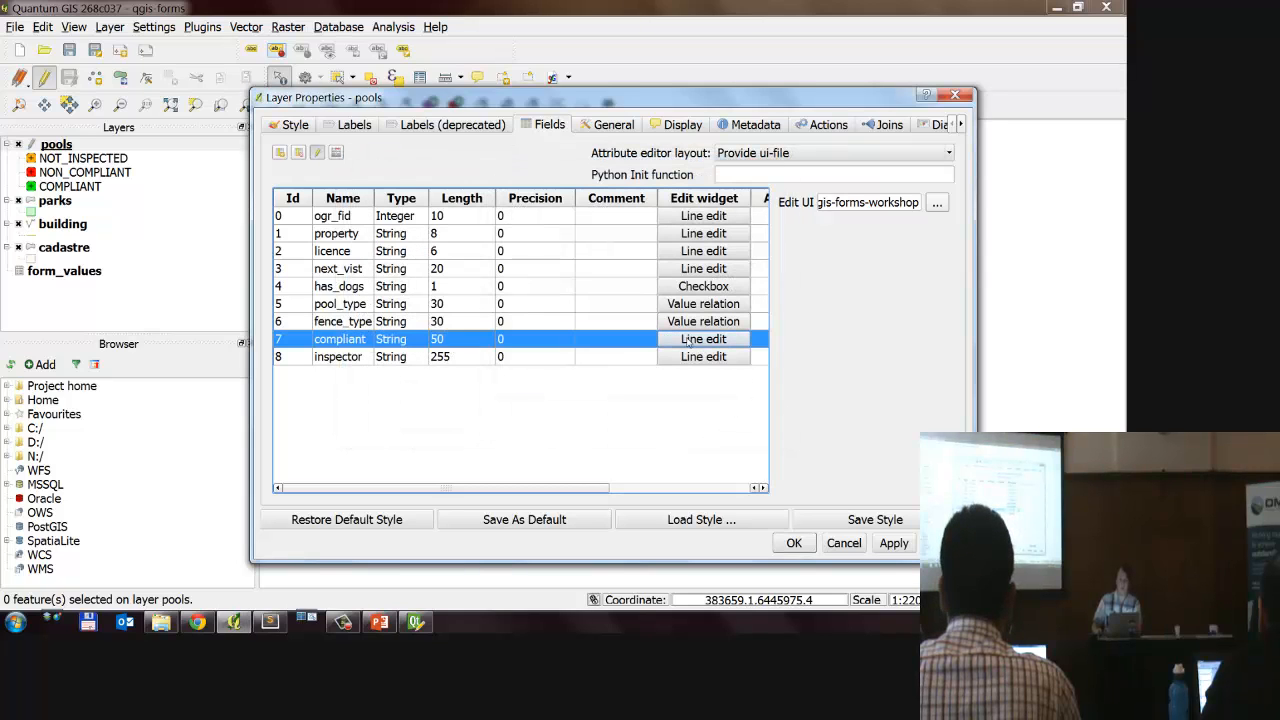
left_click(437, 246)
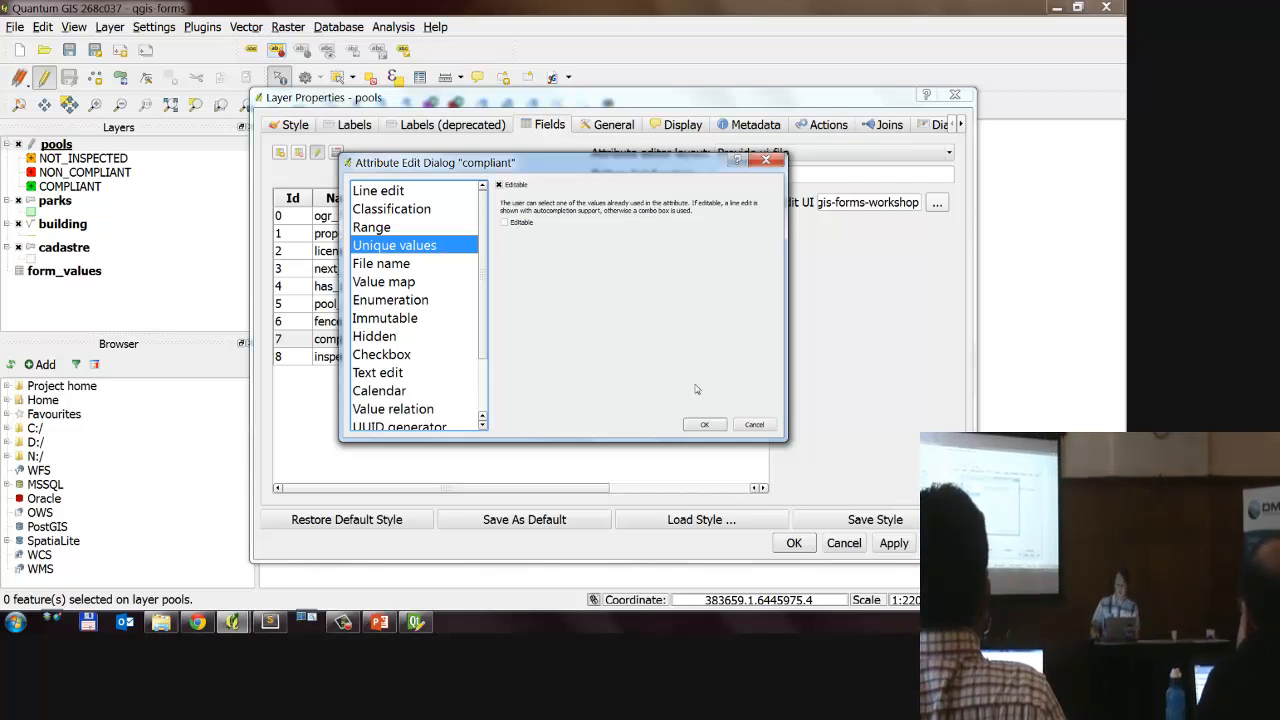
left_click(704, 424)
left_click(450, 360)
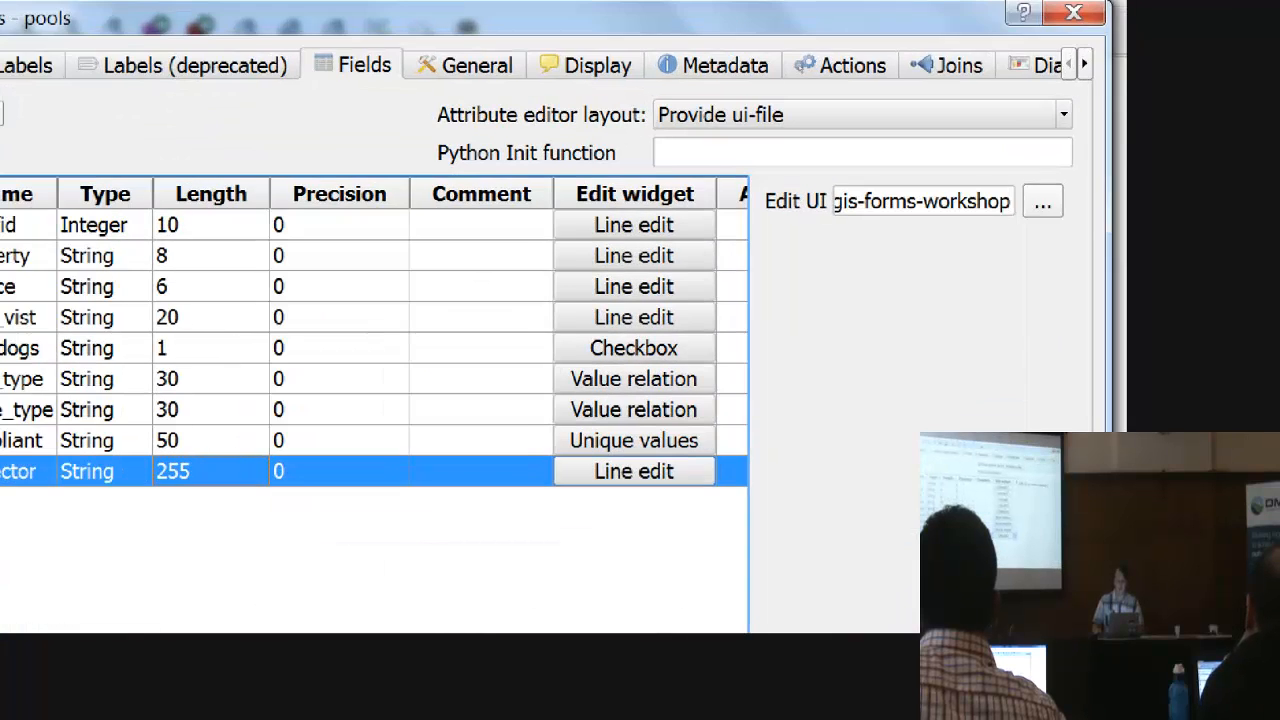
Step: Choose inspection.ui from the QGIS Workshop's qgis-forms-workshop folder on the Desktop as the pools layer's edit form
mouse_move(996, 176)
left_mouse_down()
mouse_move(490, 240)
mouse_move(955, 180)
left_mouse_up()
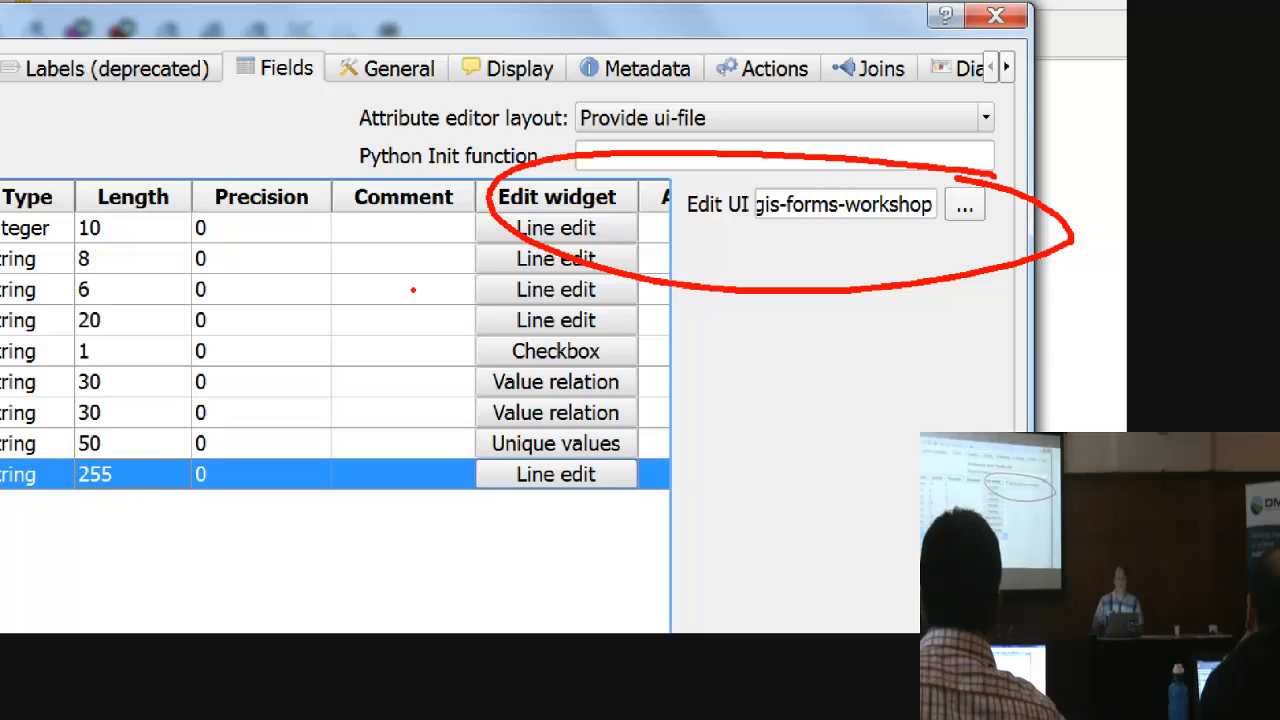
key("Escape")
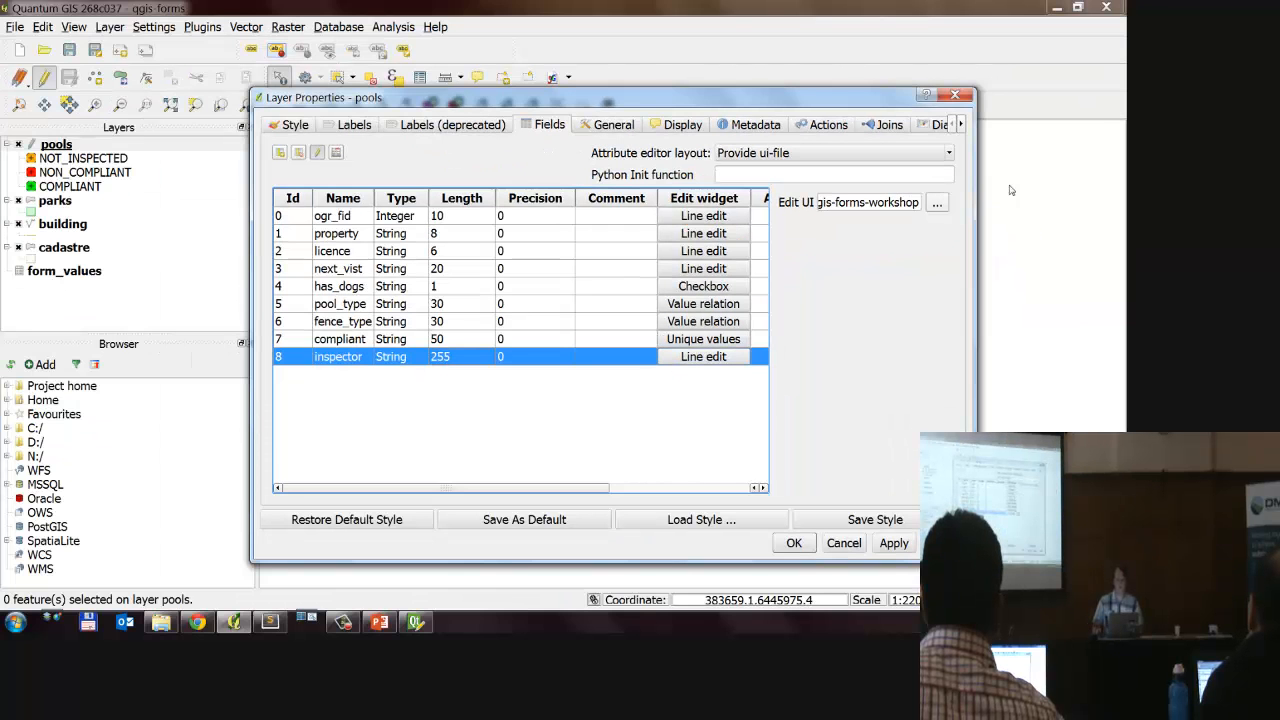
left_click(938, 204)
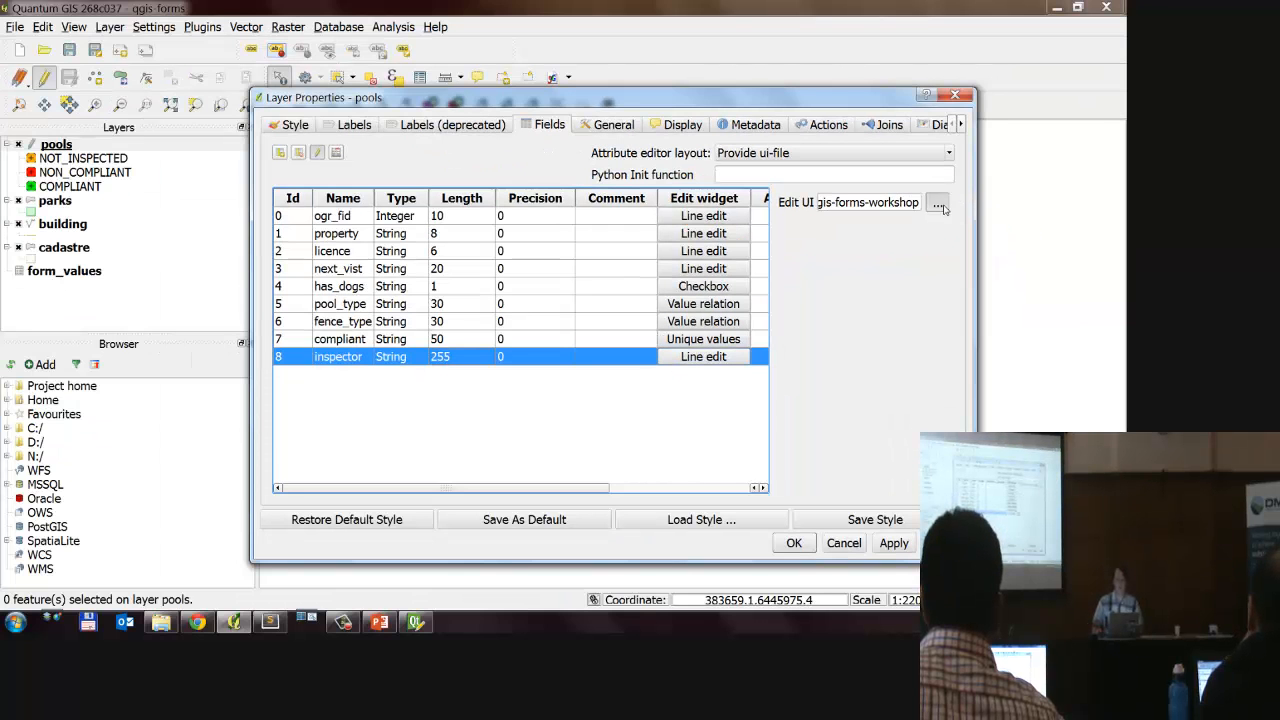
scroll(365, 273, "up", 10)
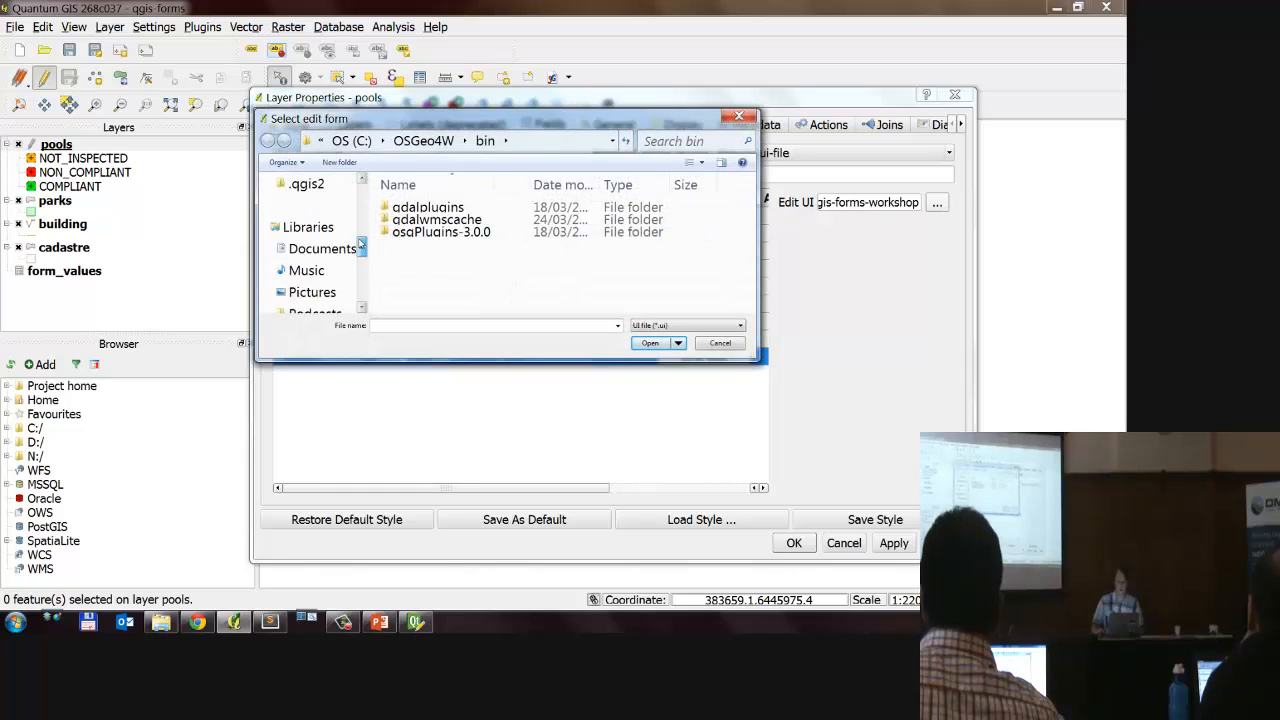
left_click(313, 210)
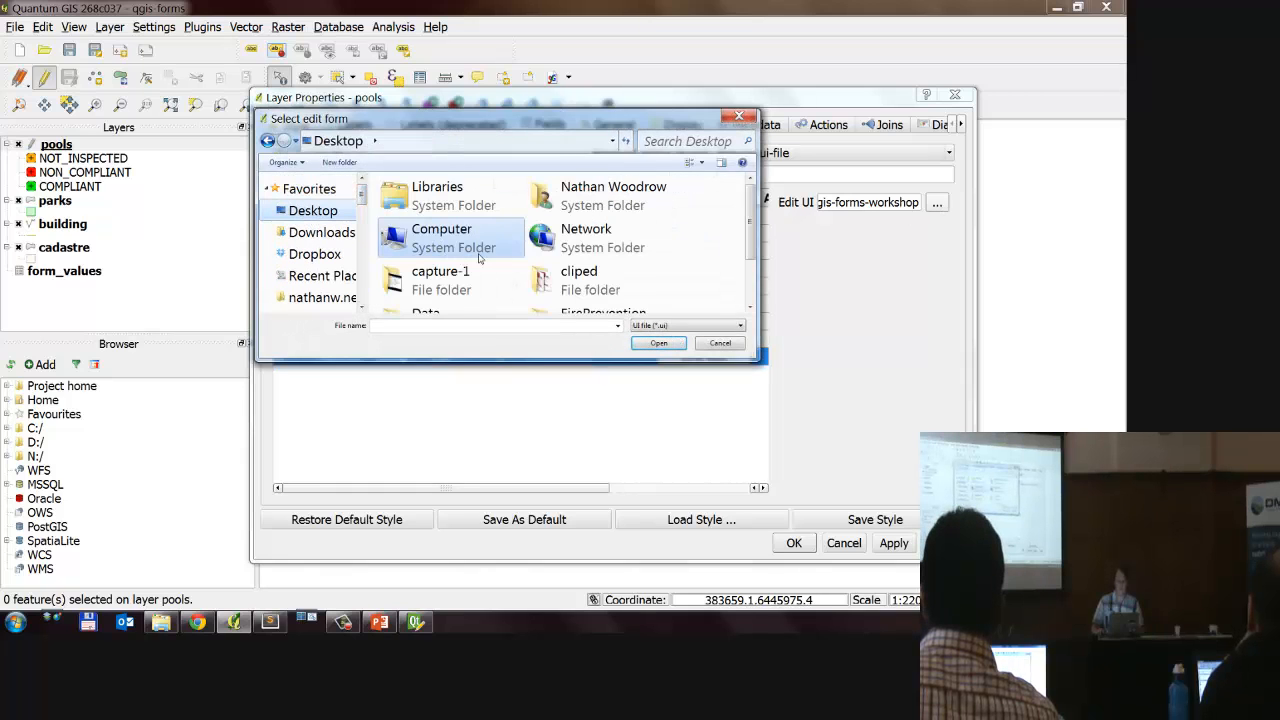
scroll(479, 258, "down", 2)
double_click(466, 298)
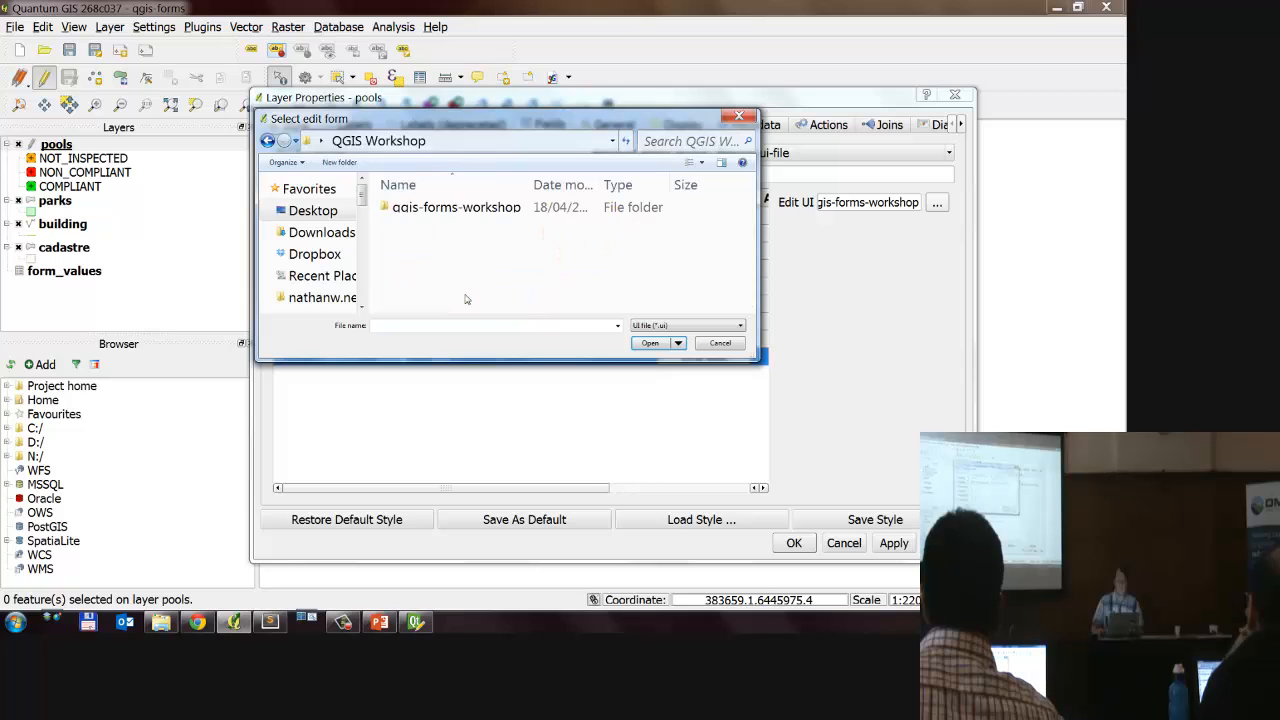
double_click(420, 207)
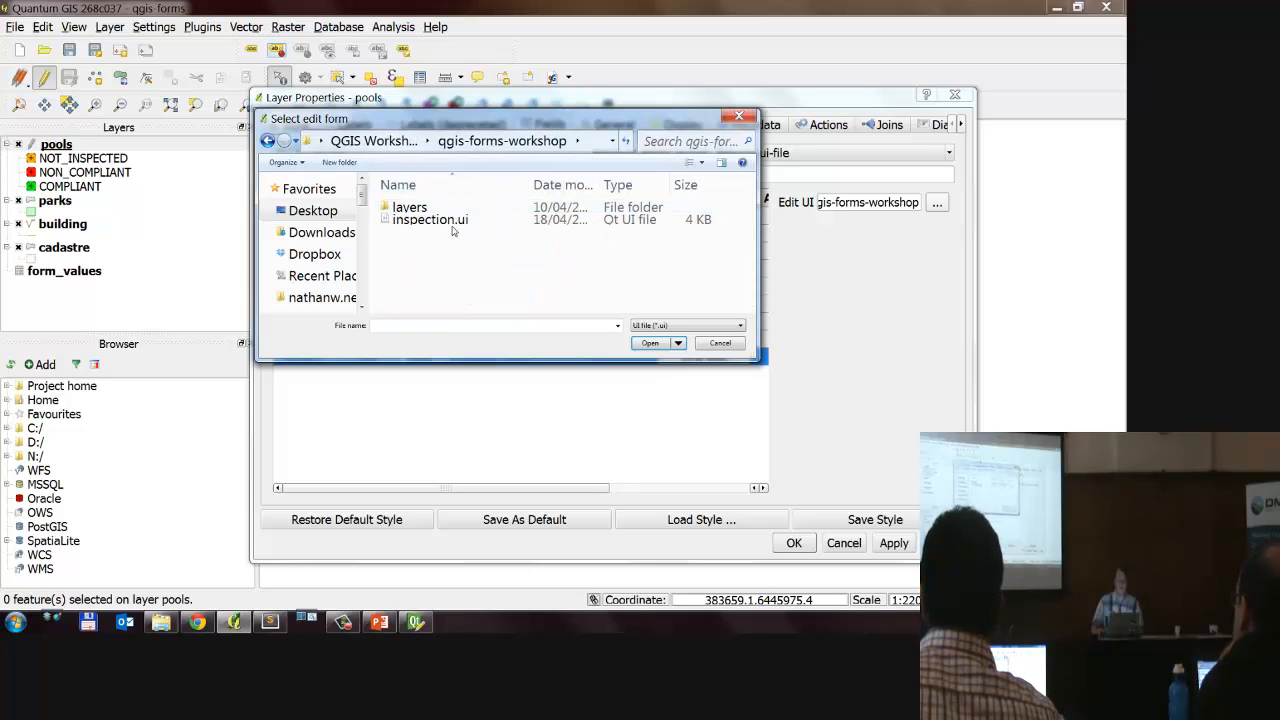
double_click(440, 219)
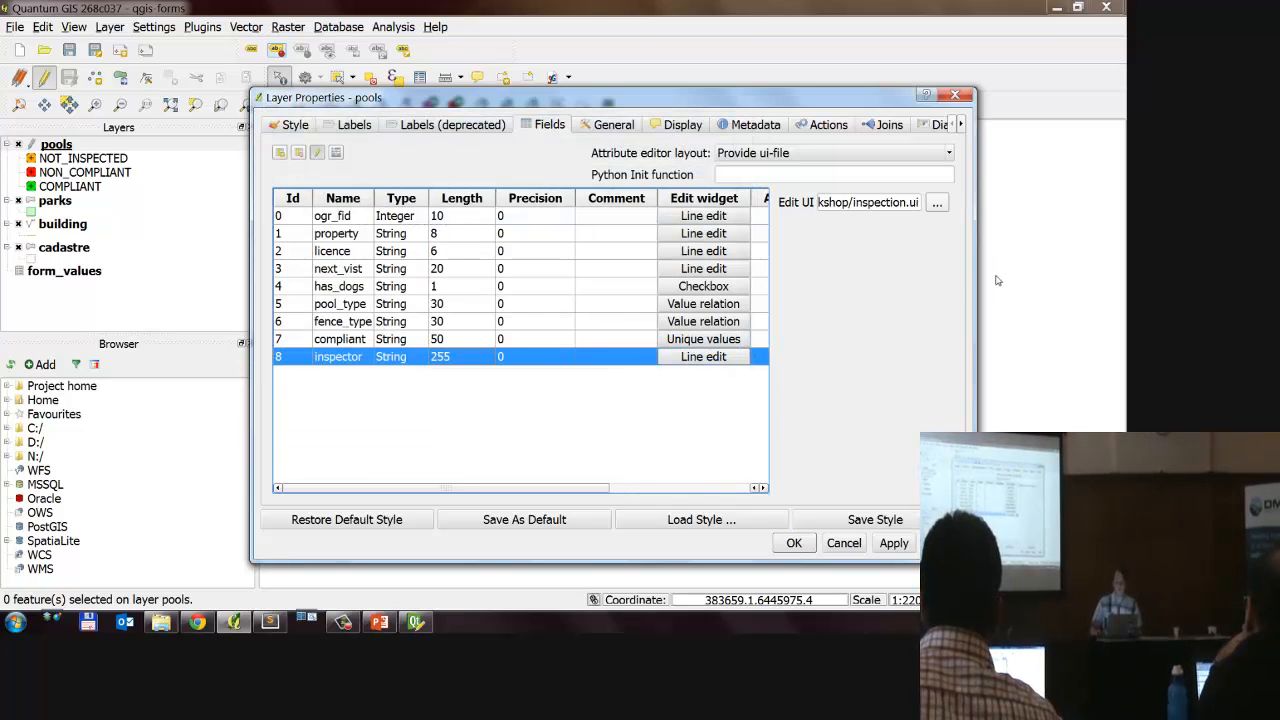
Step: Widen the layer properties dialog, check the edit form's path, and accept the pools layer settings
left_click_drag(976, 281, 1081, 281)
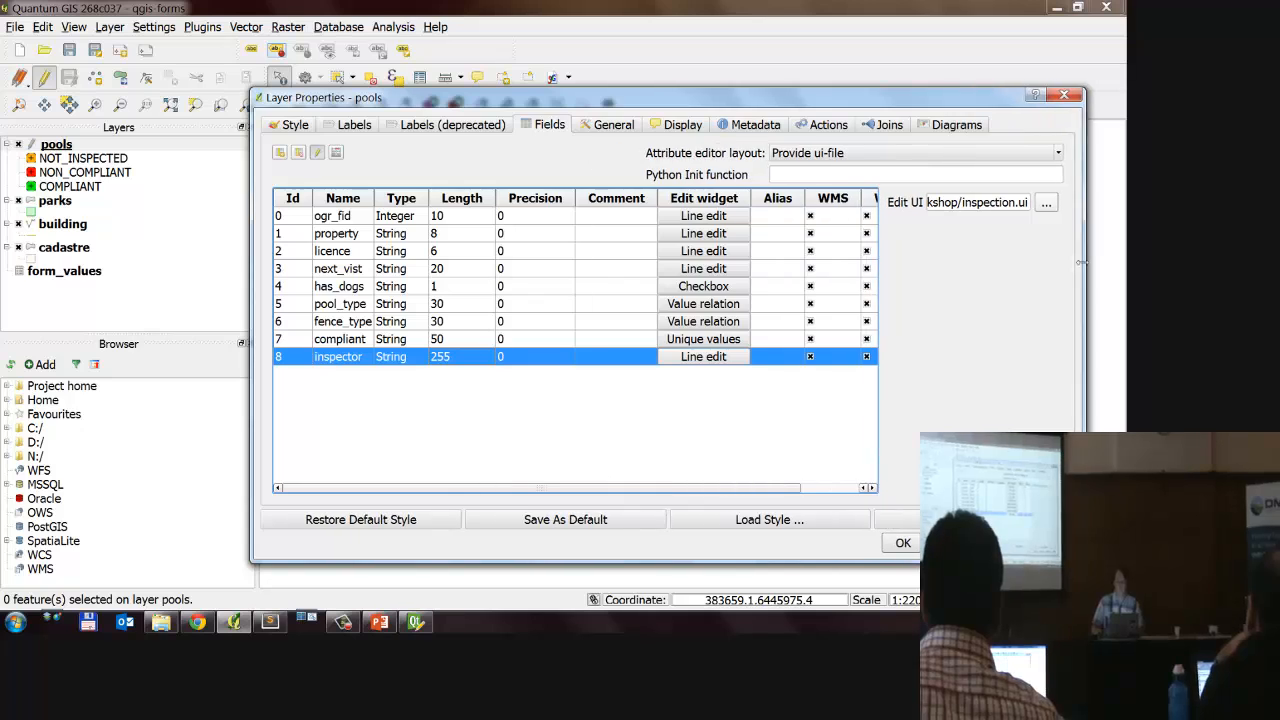
left_click_drag(928, 206, 1026, 203)
left_click(946, 203)
key("ctrl+a")
key("Home")
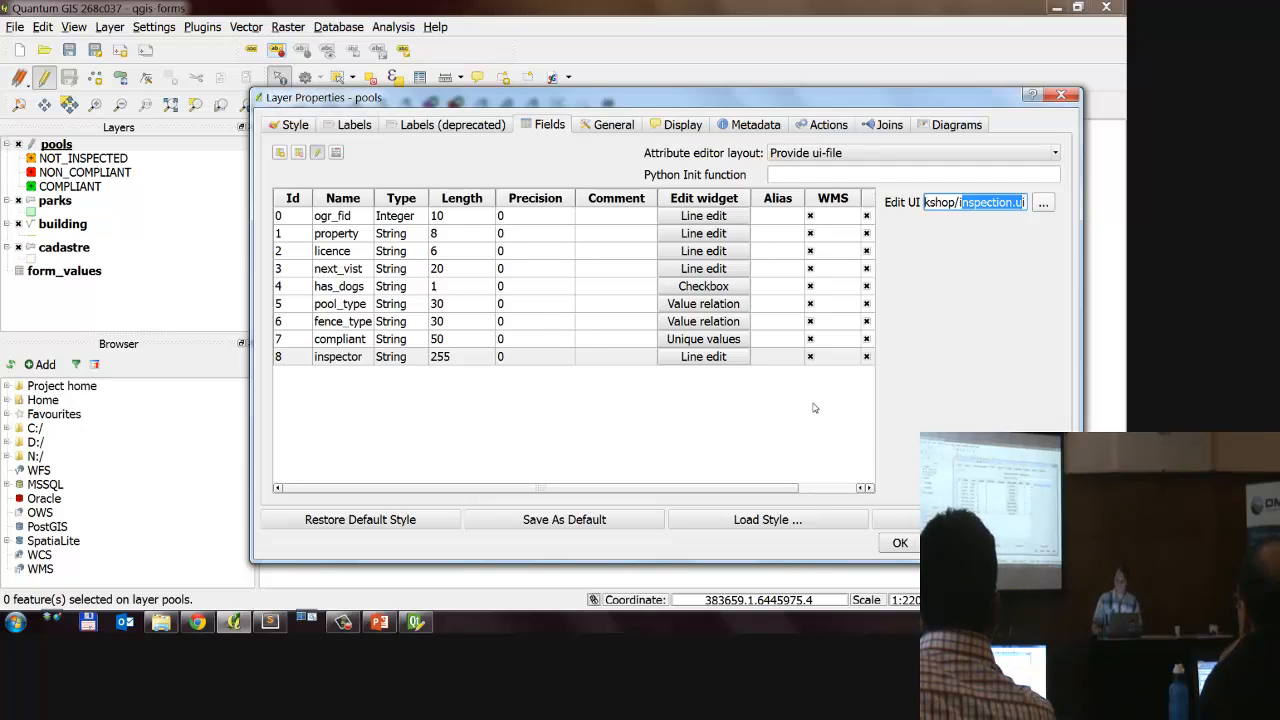
left_click(900, 543)
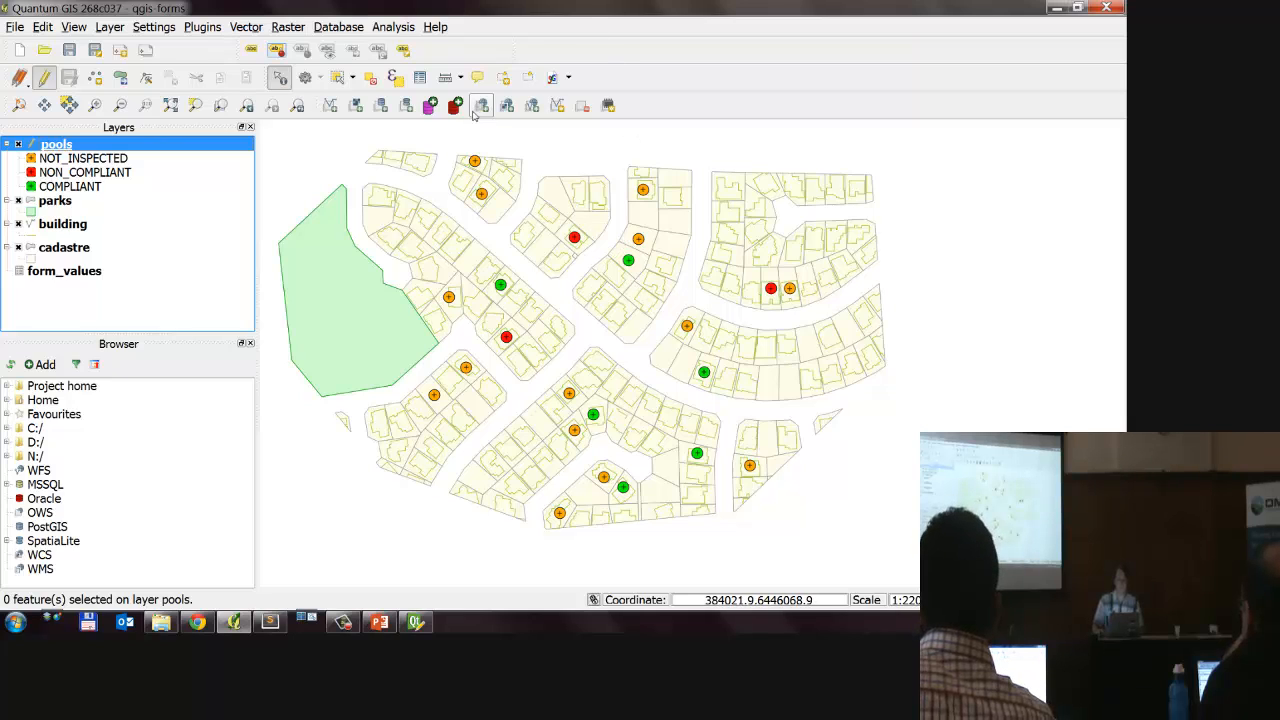
Step: Identify the northernmost uninspected pool to bring up its Pool Inspection form, shrink the form, and close it
left_click(284, 79)
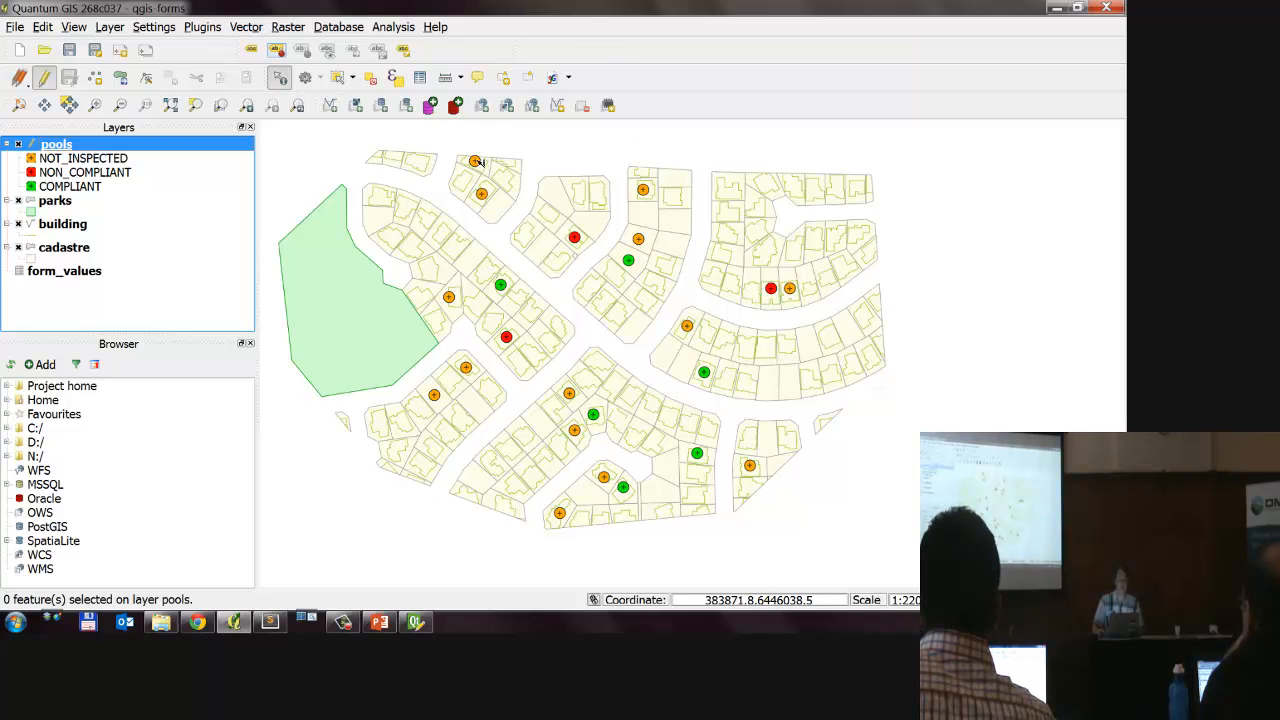
left_click(476, 162)
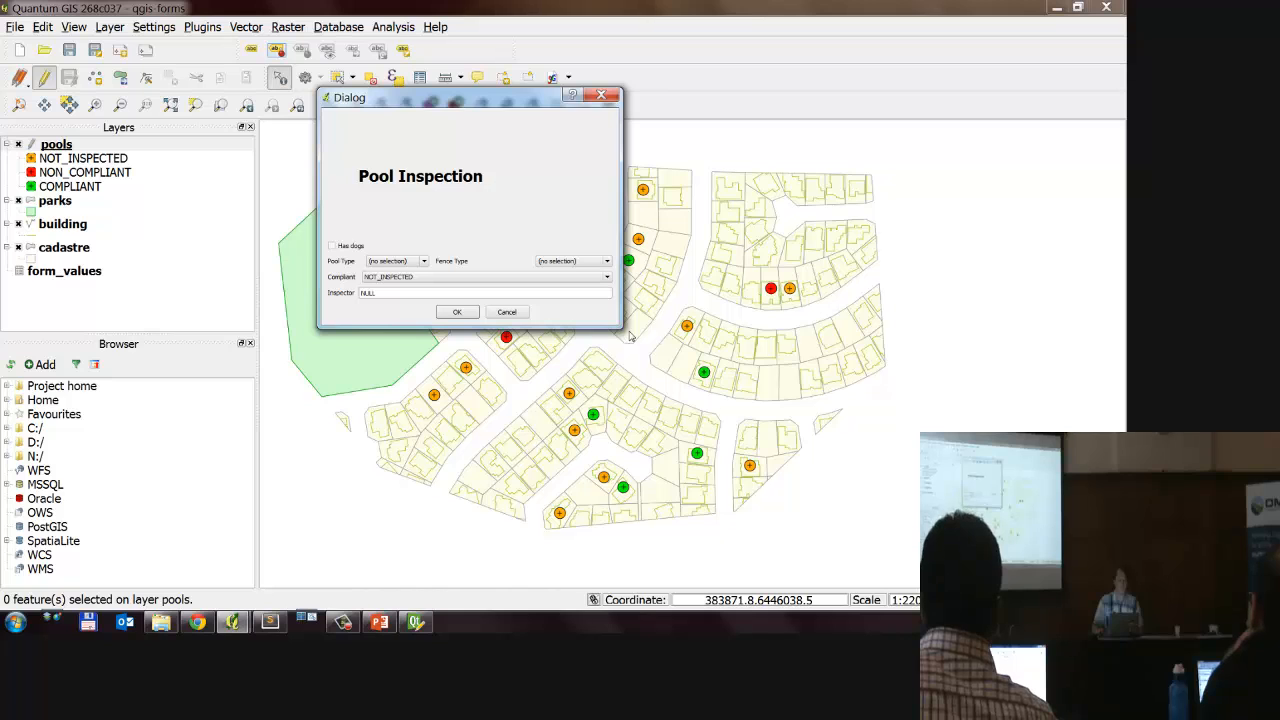
left_click_drag(617, 324, 521, 231)
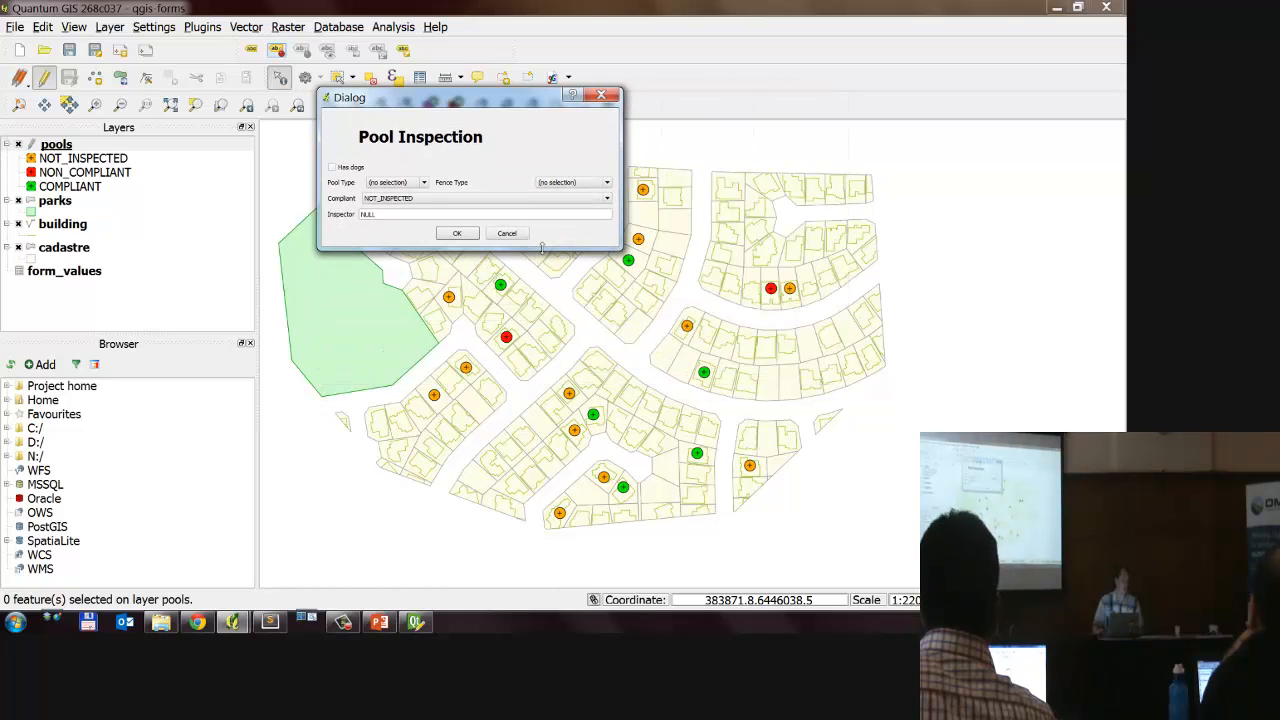
left_click(507, 216)
Step: Reopen the pools layer's field properties, review the edit widget column and the edit form path, and close the dialog
double_click(130, 155)
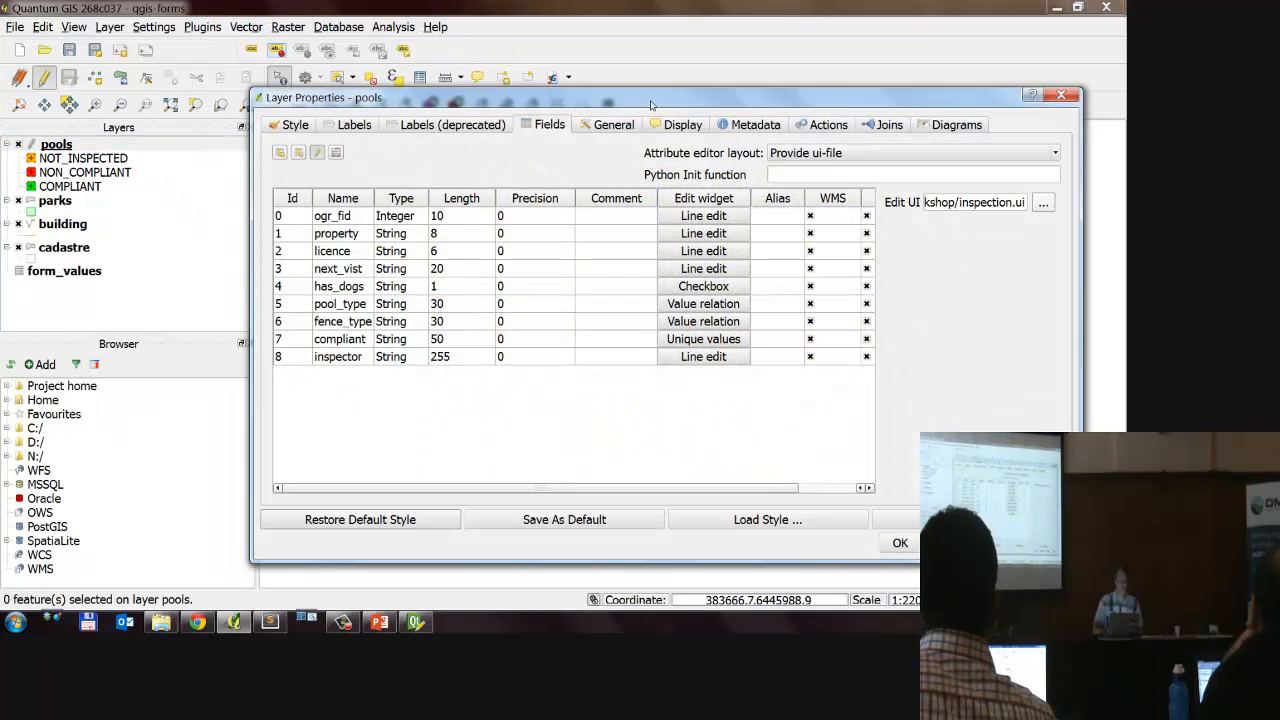
left_click_drag(651, 104, 578, 74)
left_click_drag(893, 172, 920, 172)
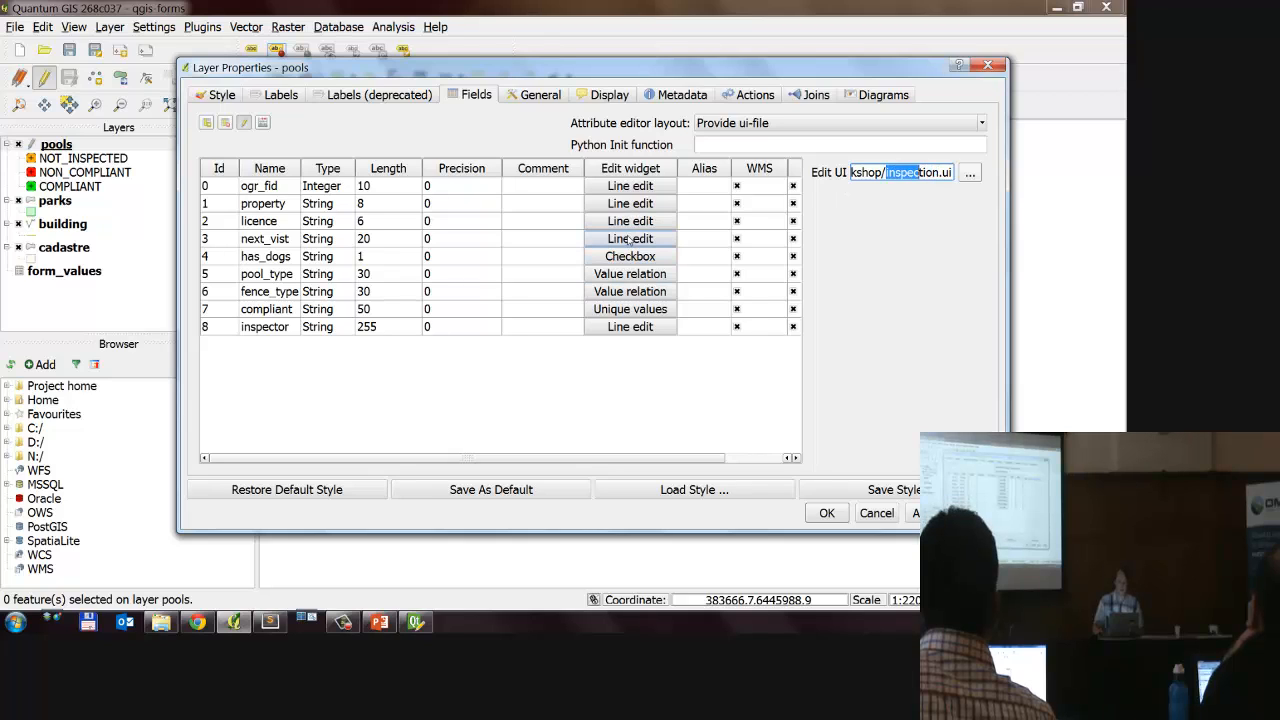
mouse_move(640, 201)
left_mouse_down()
mouse_move(722, 300)
mouse_move(662, 194)
left_mouse_up()
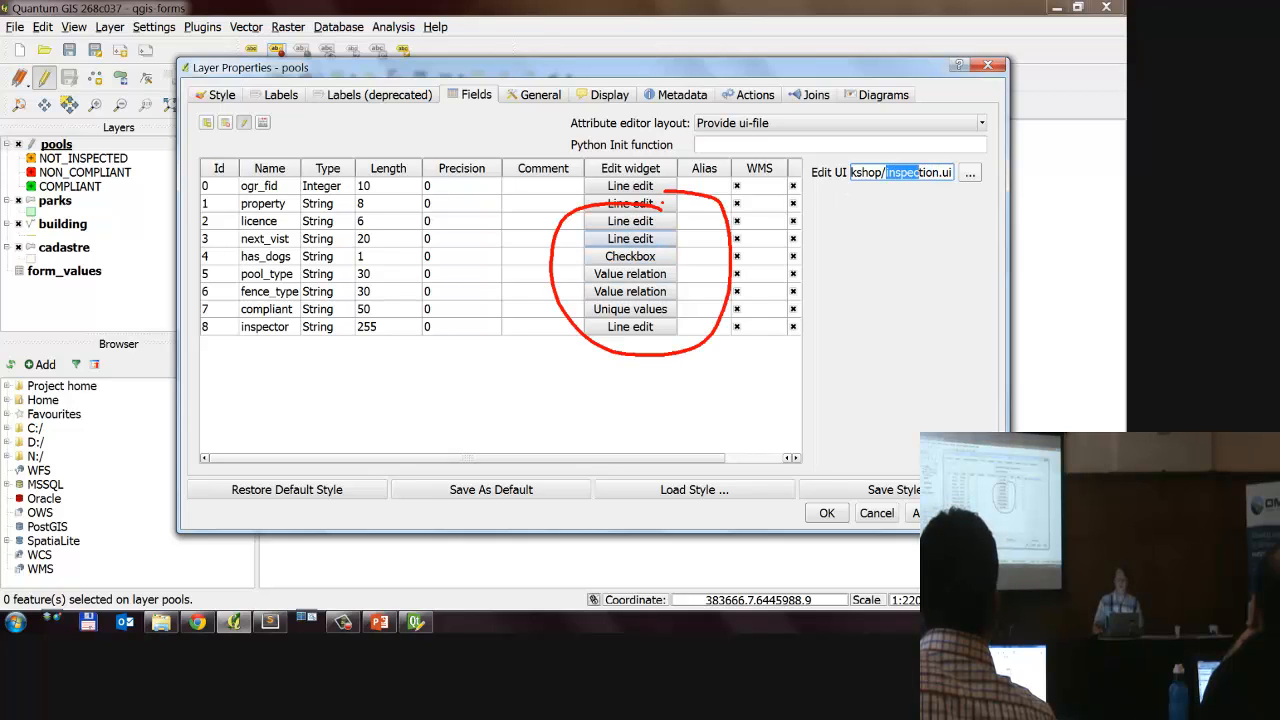
mouse_move(859, 186)
left_mouse_down()
mouse_move(900, 197)
mouse_move(858, 150)
mouse_move(881, 198)
left_mouse_up()
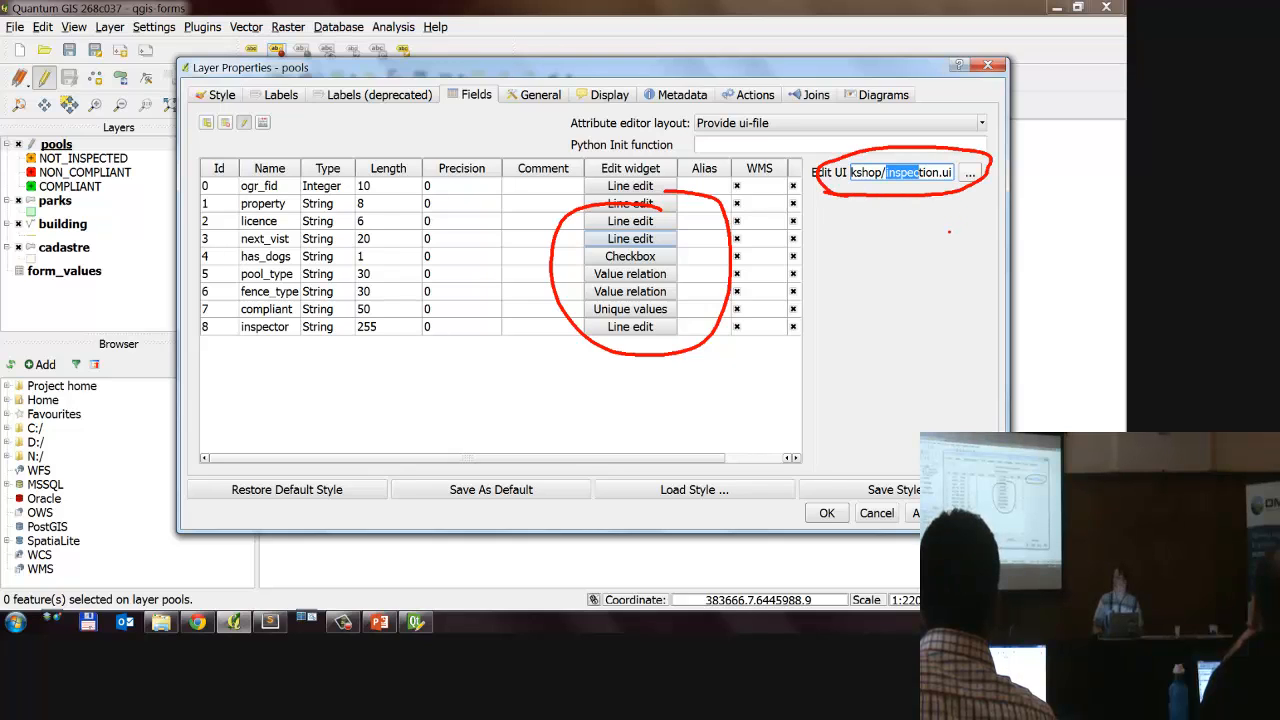
key("Escape")
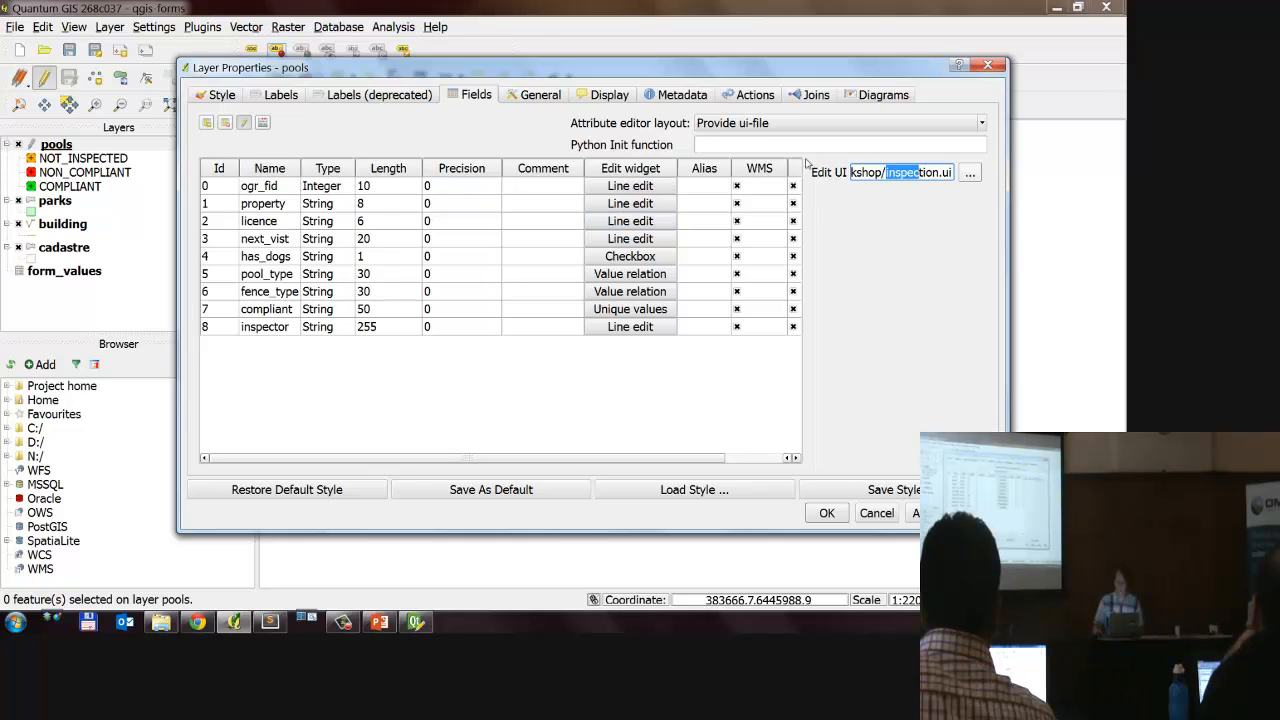
left_click_drag(803, 157, 997, 196)
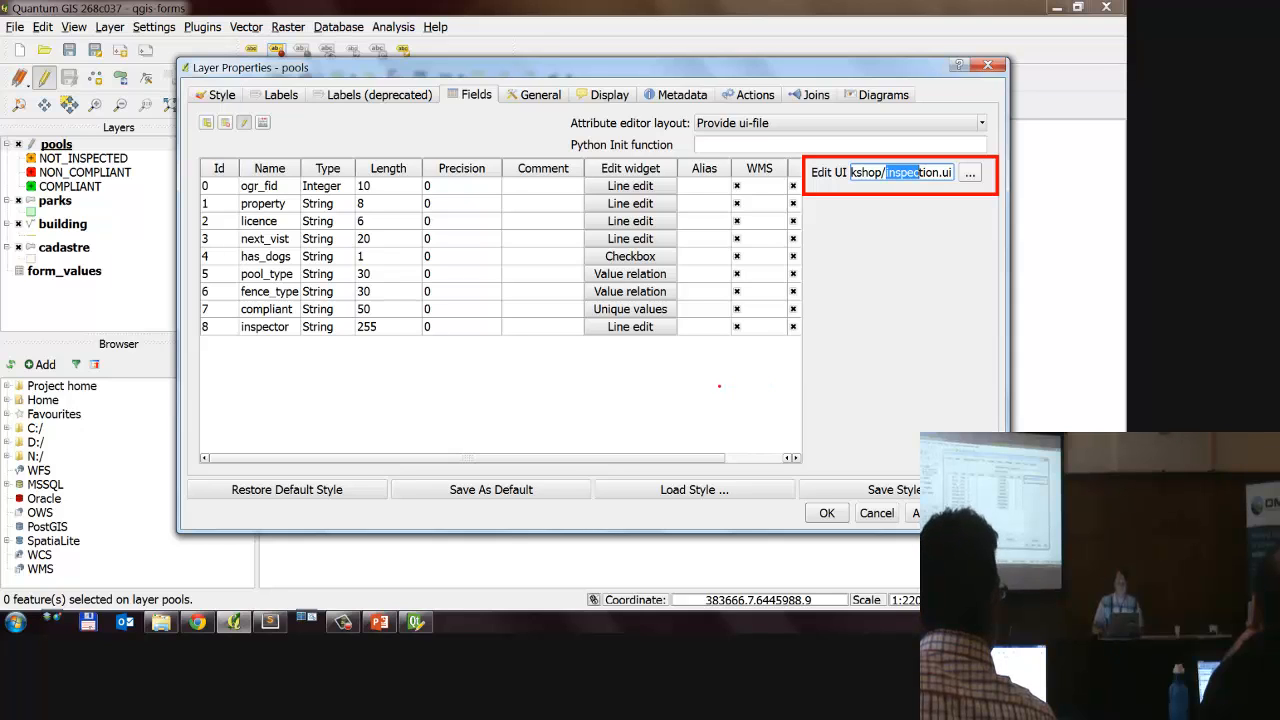
mouse_move(557, 152)
left_mouse_down()
mouse_move(722, 344)
mouse_move(708, 350)
left_mouse_up()
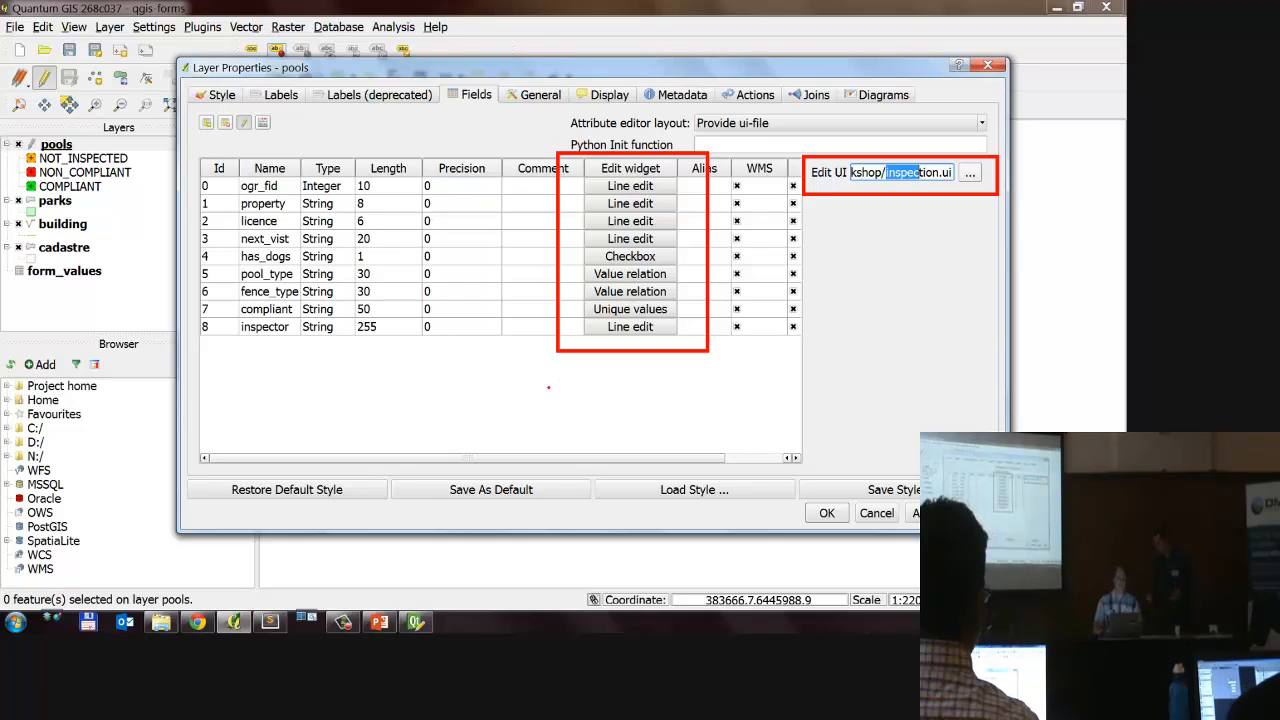
key("Escape")
key("Return")
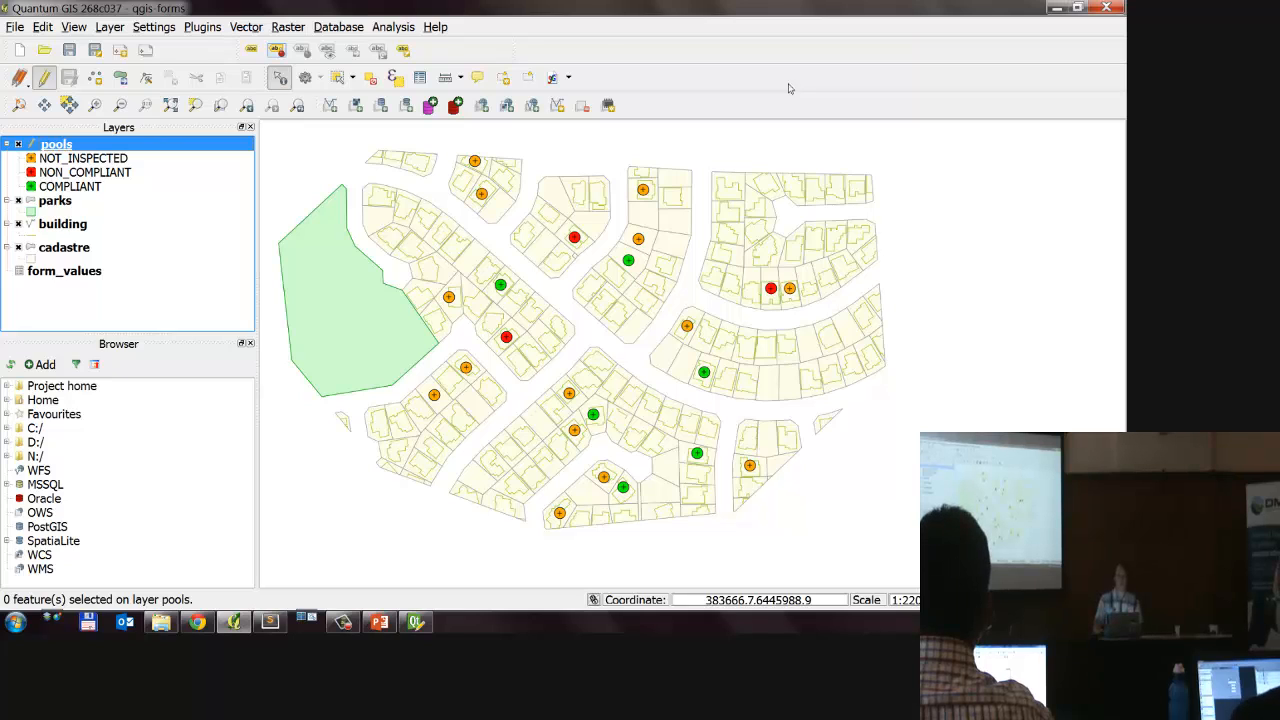
Step: Check in the Map Tools options that the feature form opens when a single feature is identified, and accept the options
left_click(154, 27)
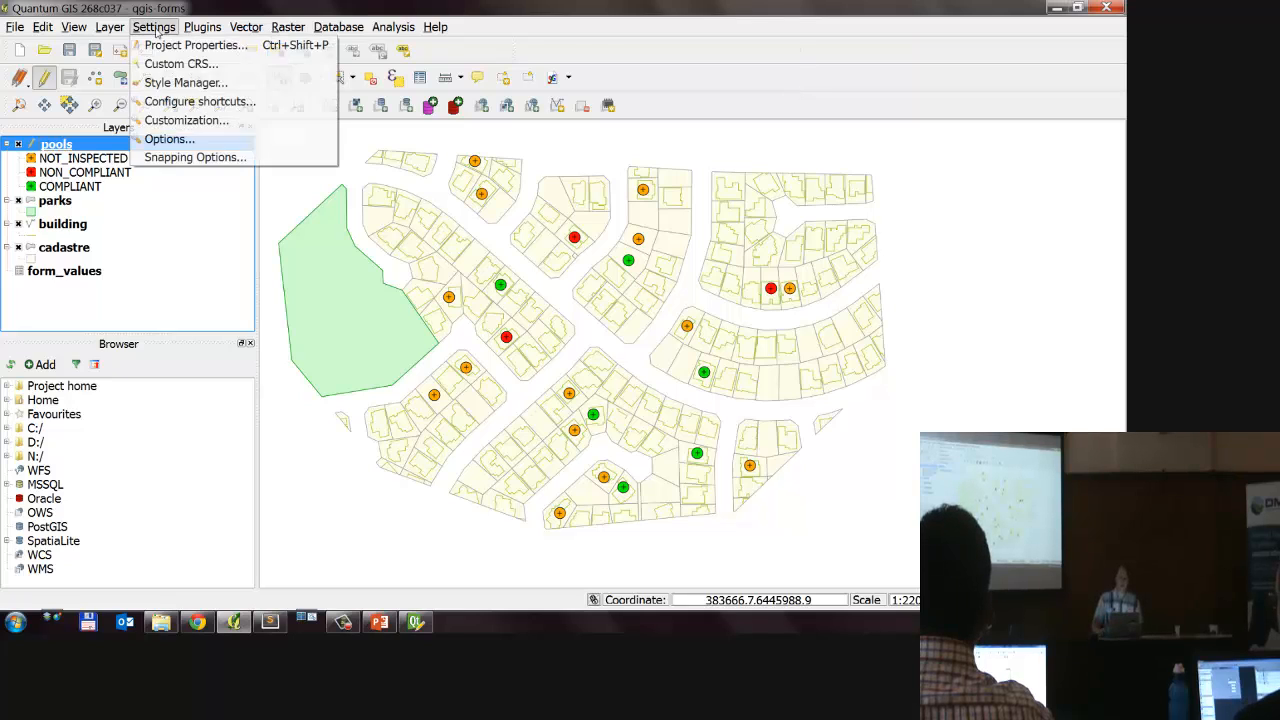
left_click(192, 143)
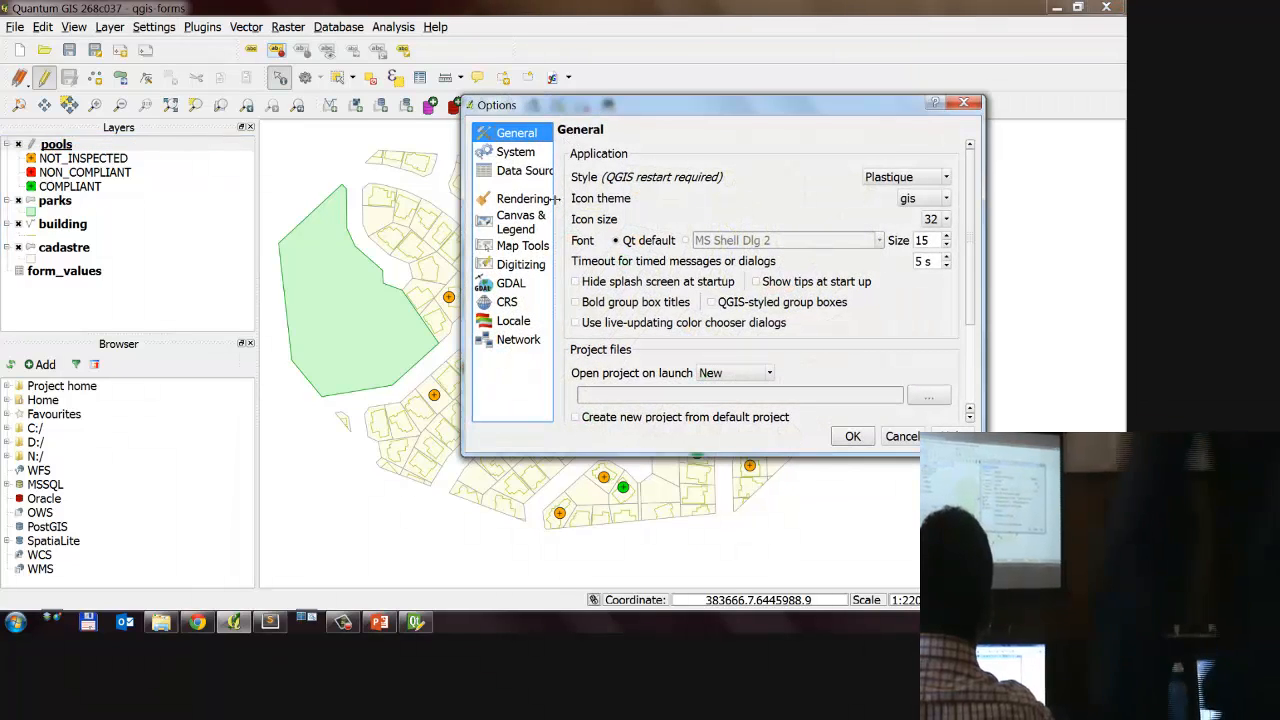
left_click(522, 246)
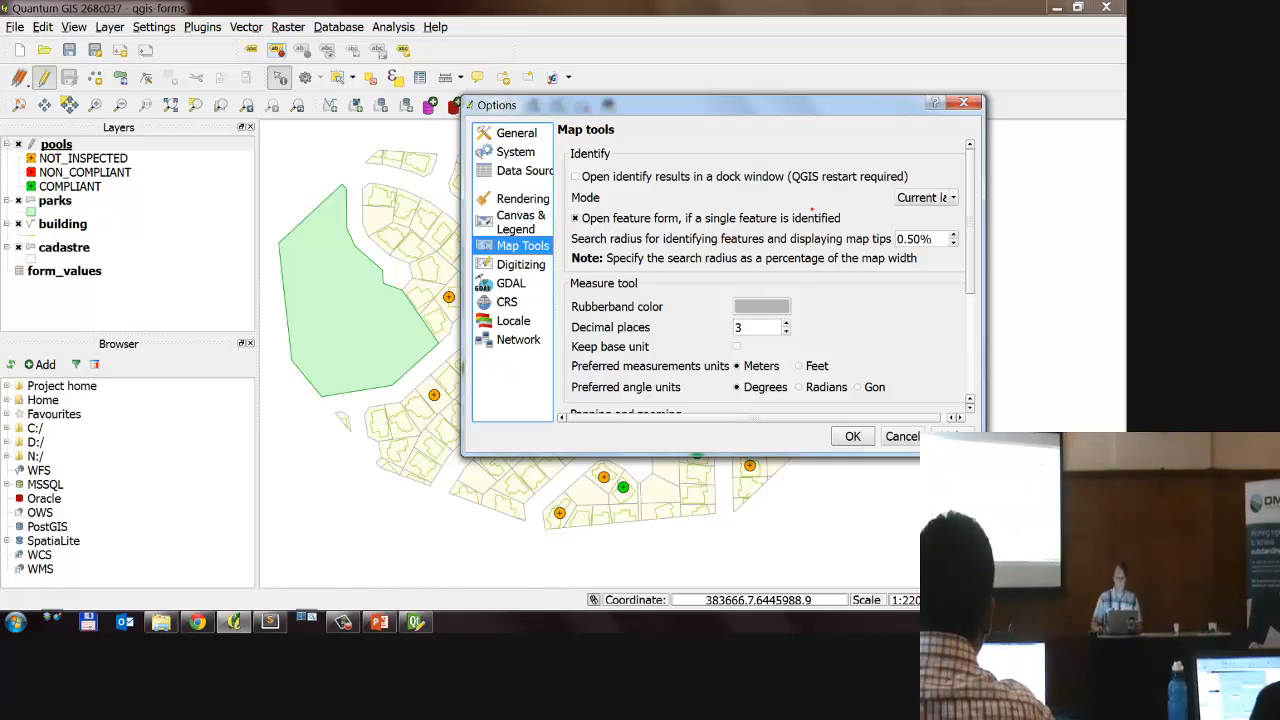
mouse_move(575, 190)
left_mouse_down()
mouse_move(841, 202)
mouse_move(920, 222)
mouse_move(716, 188)
left_mouse_up()
key("Escape")
key("ctrl+1")
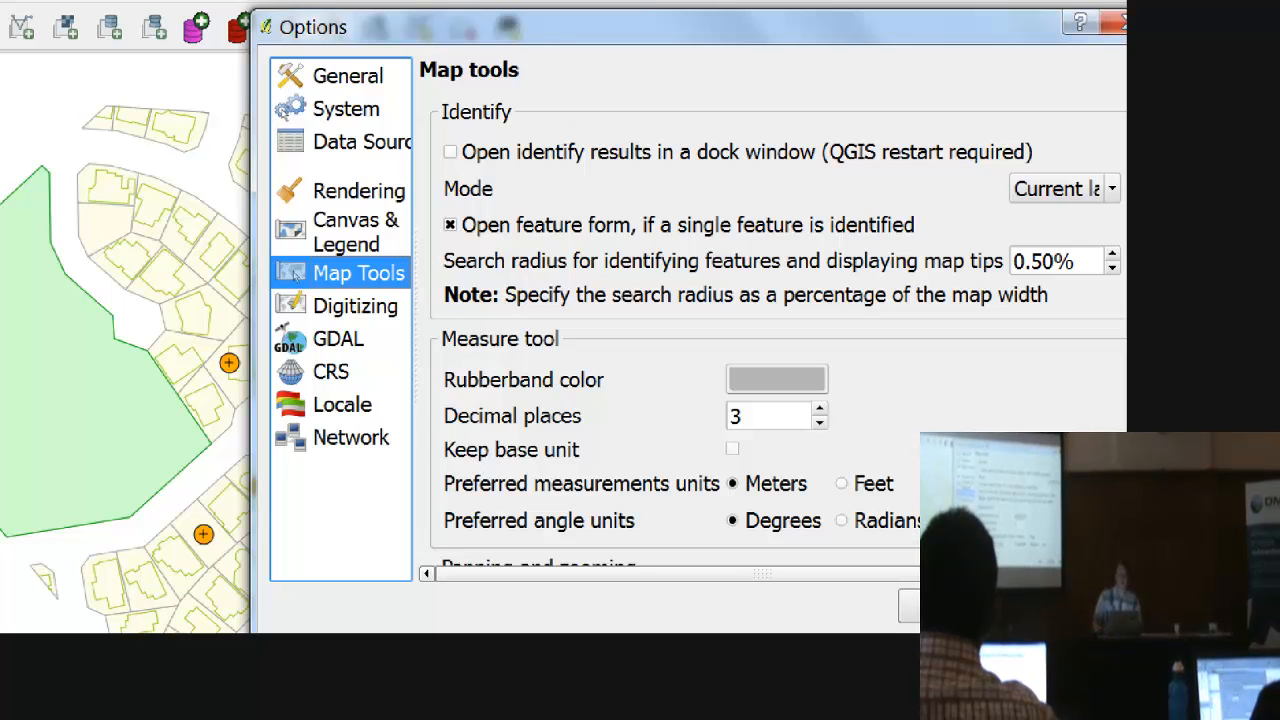
mouse_move(943, 198)
left_mouse_down()
mouse_move(383, 149)
mouse_move(1127, 256)
mouse_move(845, 159)
left_mouse_up()
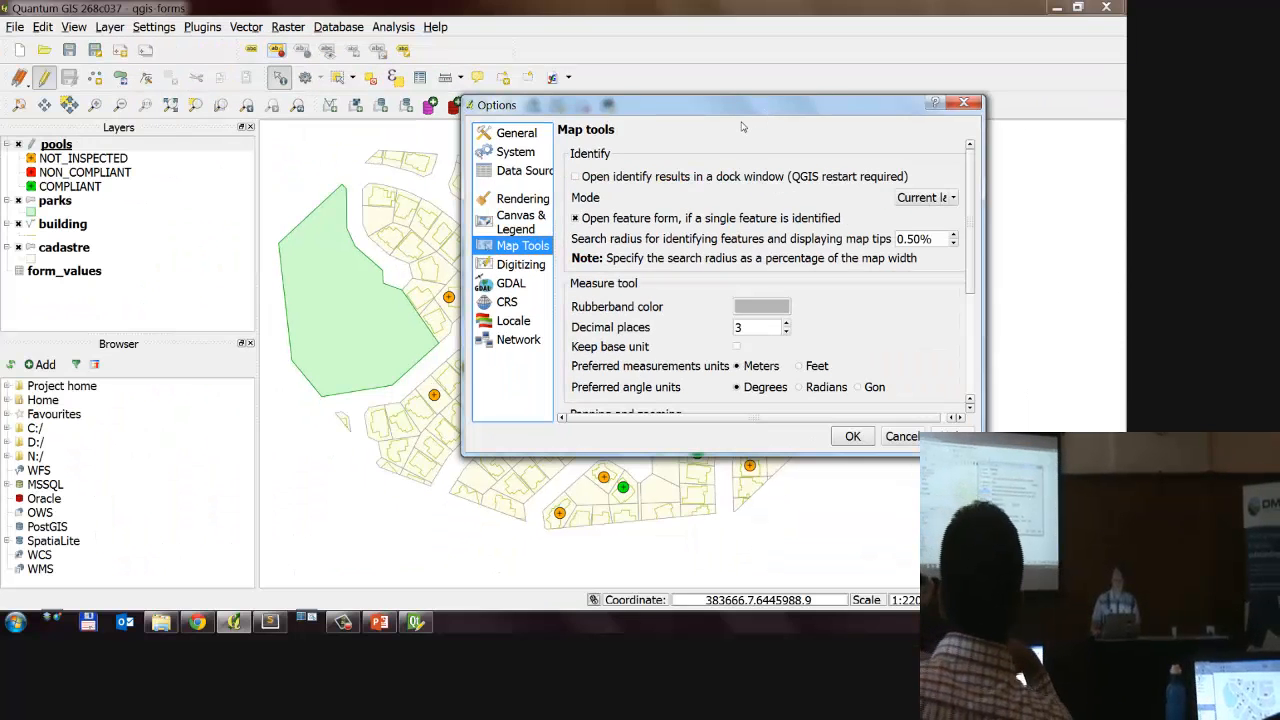
key("Return")
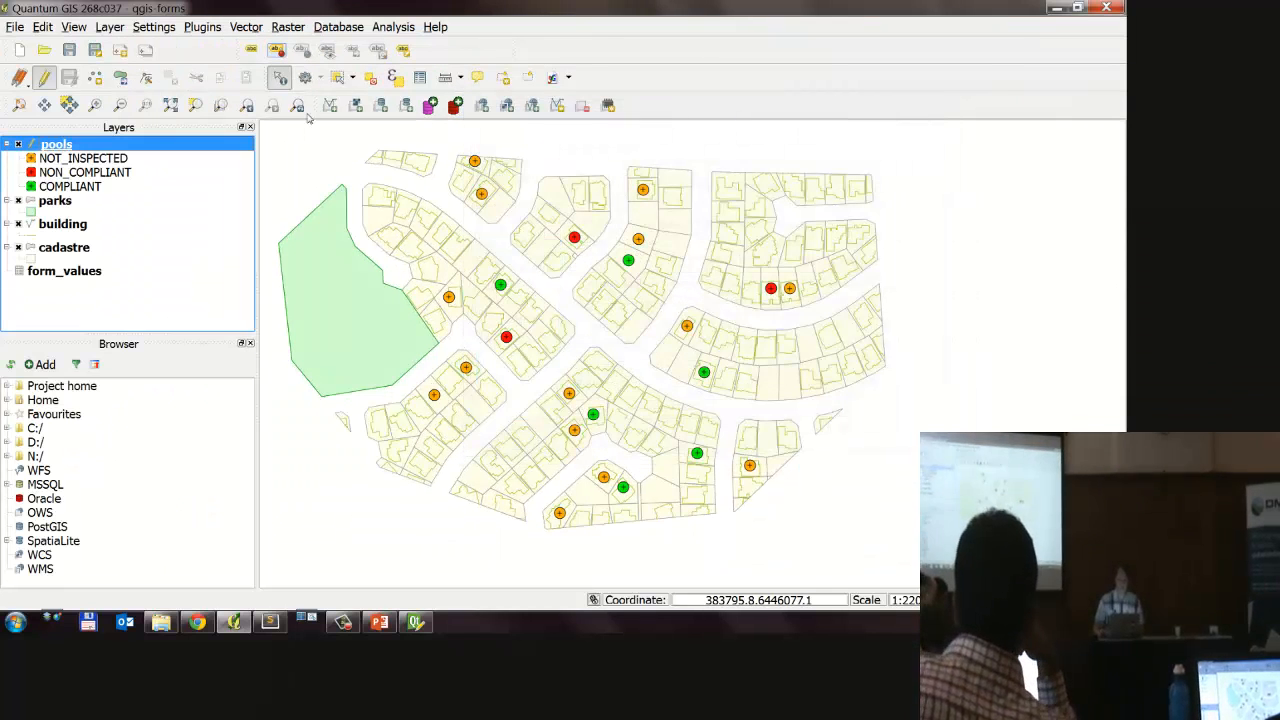
Step: Identify the northernmost pool again and examine the Pool Type and Fence Type choices in its inspection form
left_click(477, 164)
left_click_drag(508, 110, 563, 213)
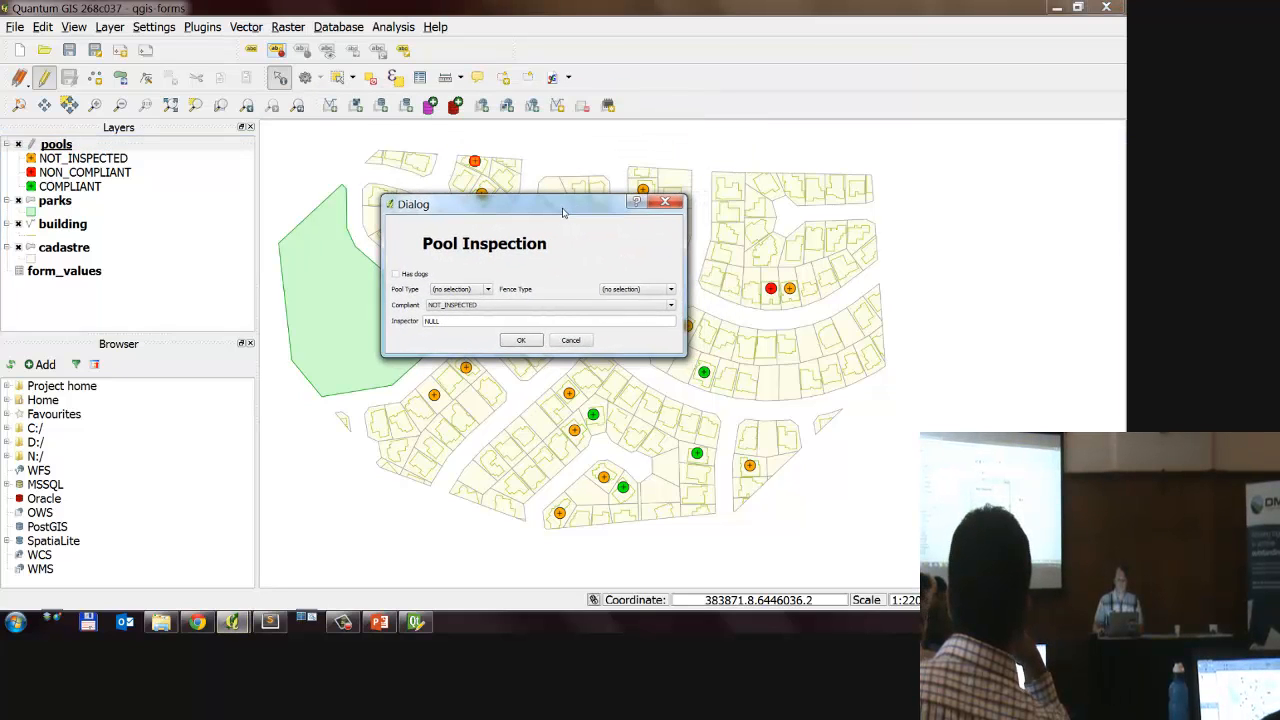
left_click(460, 290)
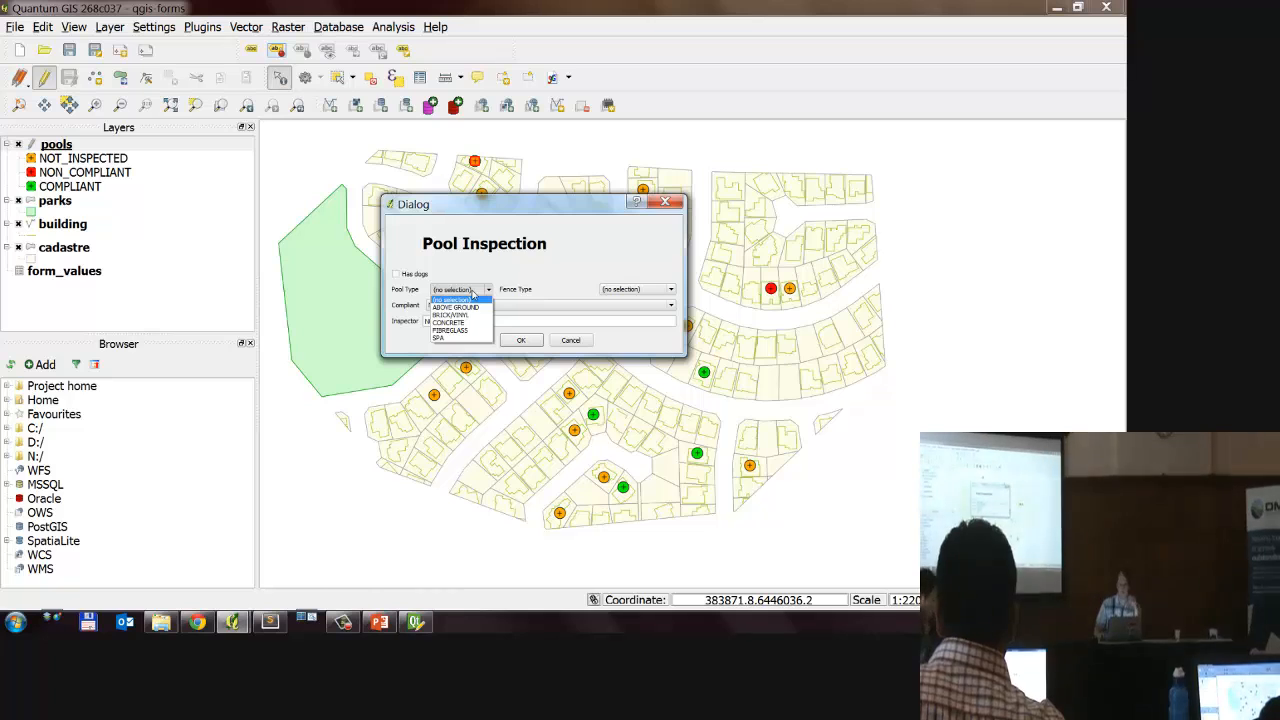
left_click(613, 290)
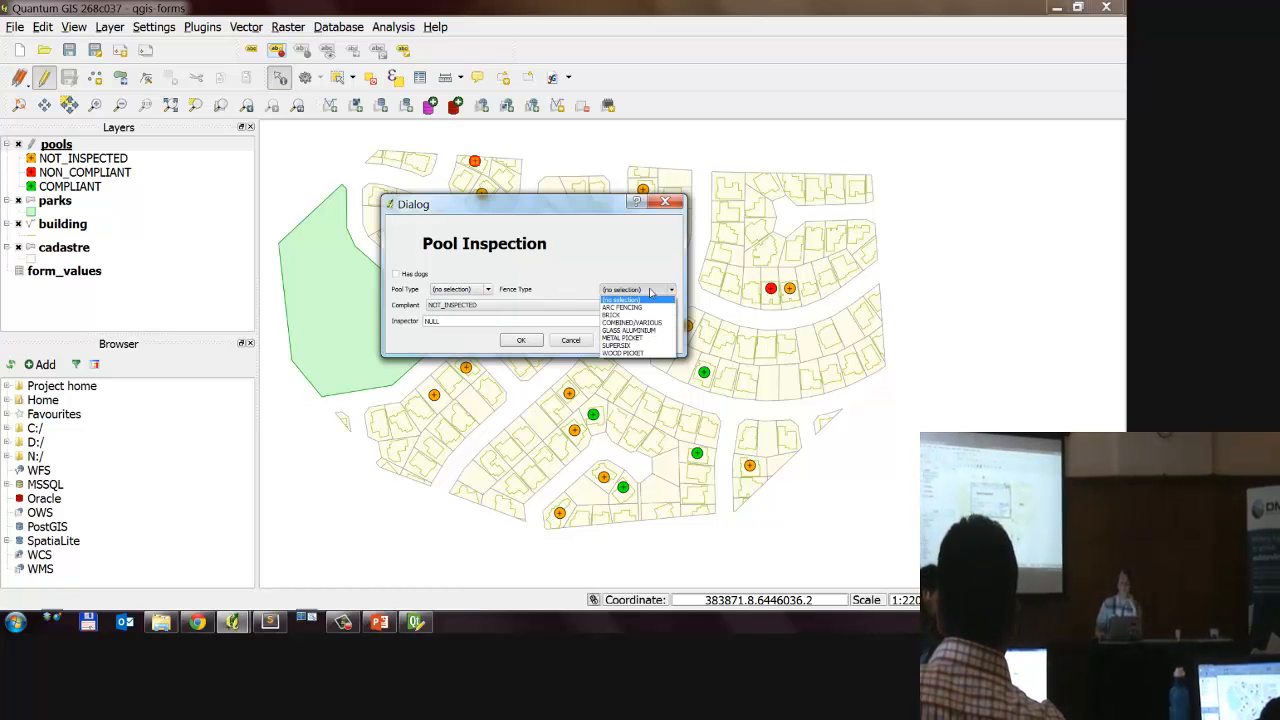
left_click(650, 291)
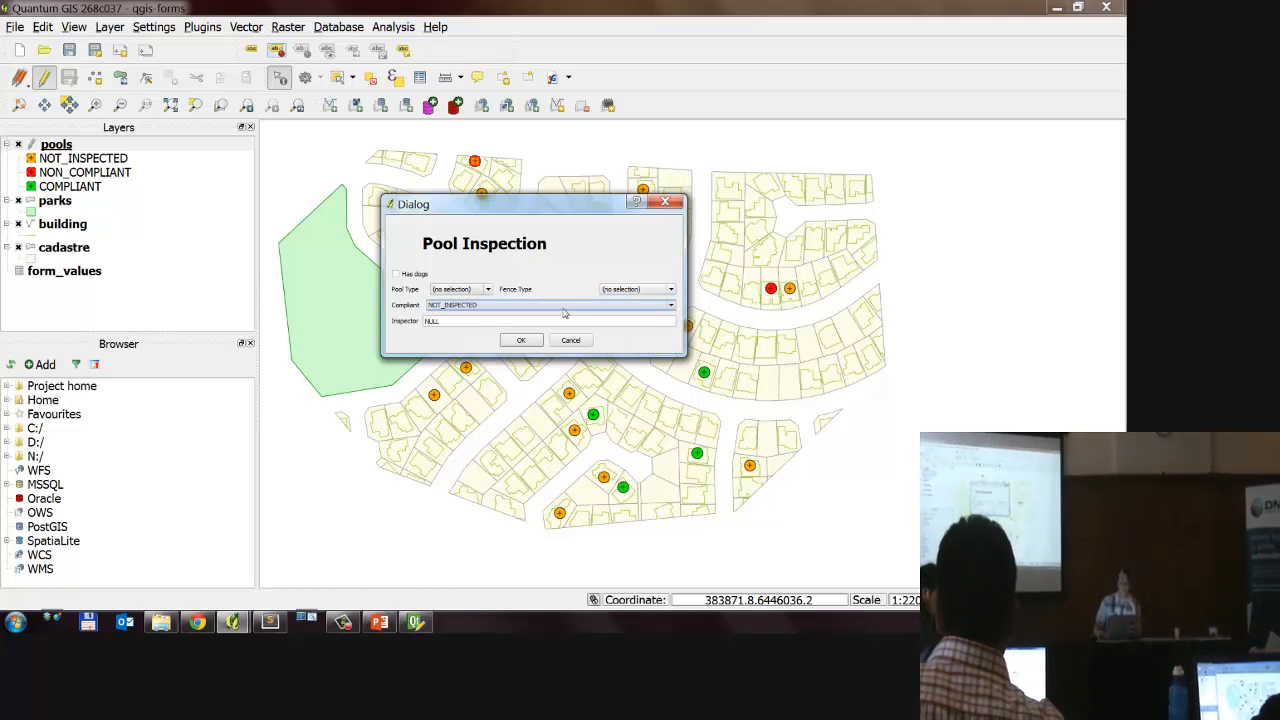
Step: Examine the Compliant and Pool Type choices in the inspection form, and cancel the form
left_click(563, 305)
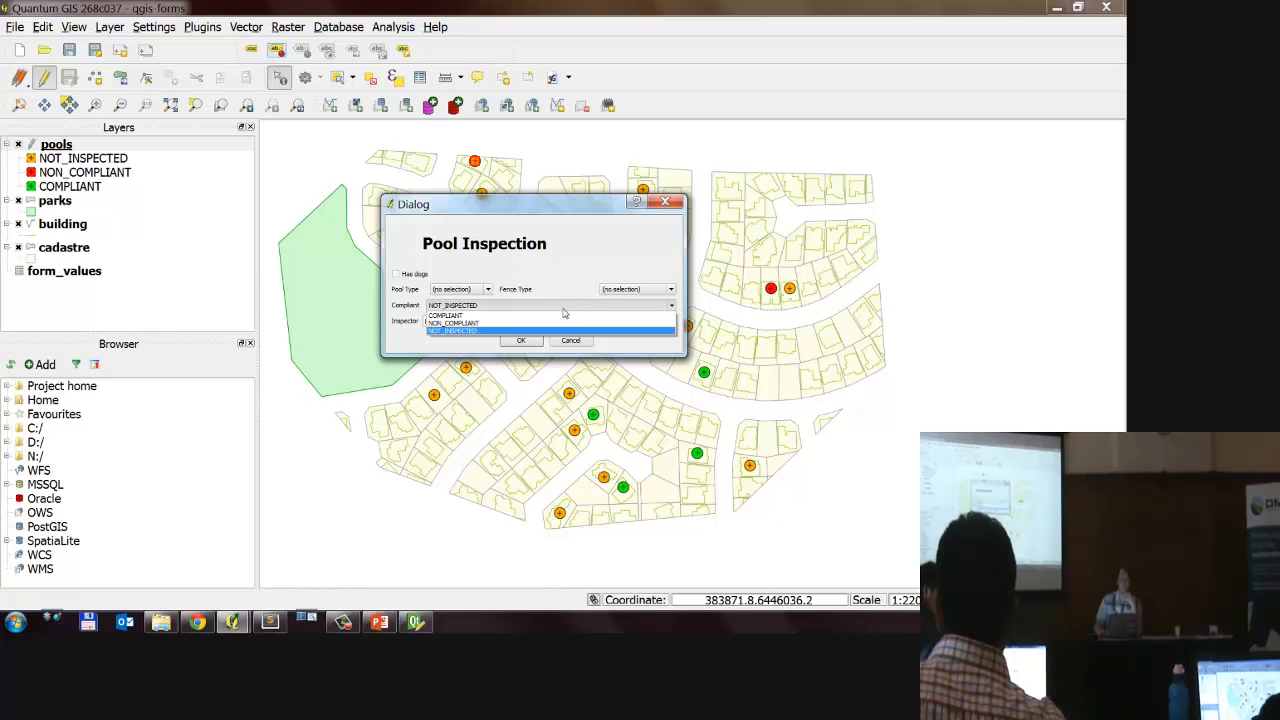
left_click(495, 293)
left_click(492, 290)
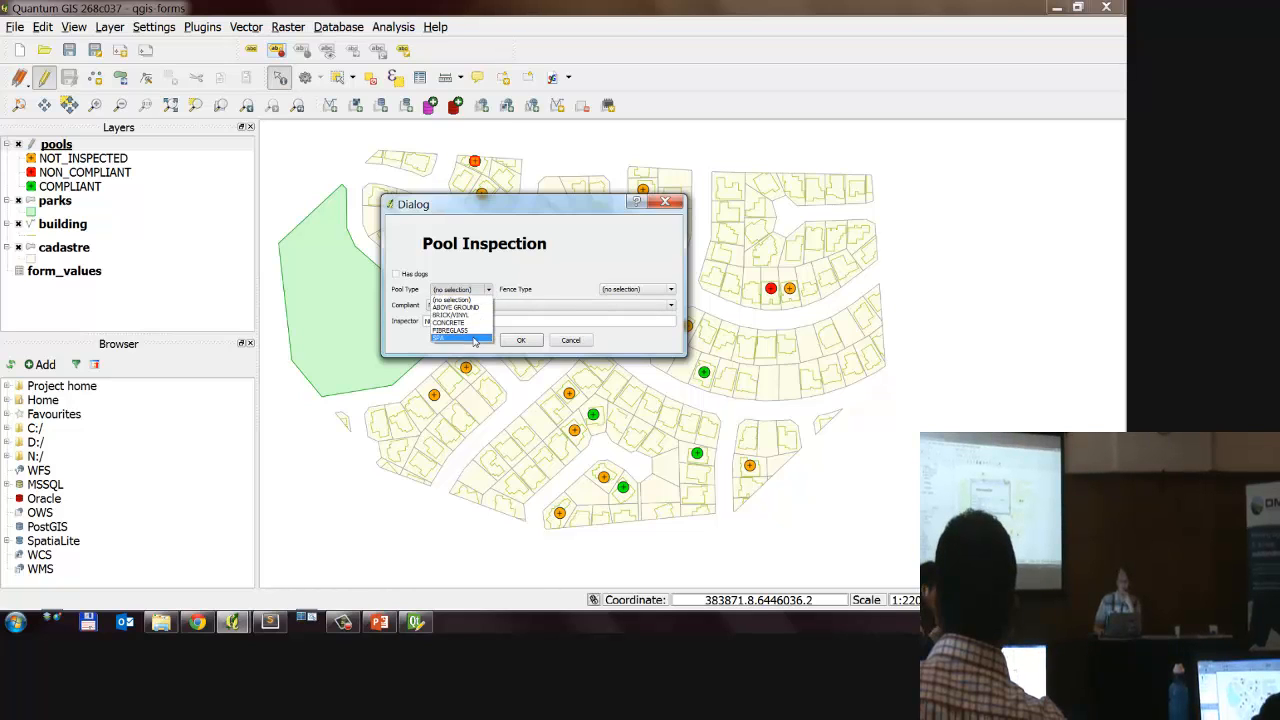
left_click(540, 271)
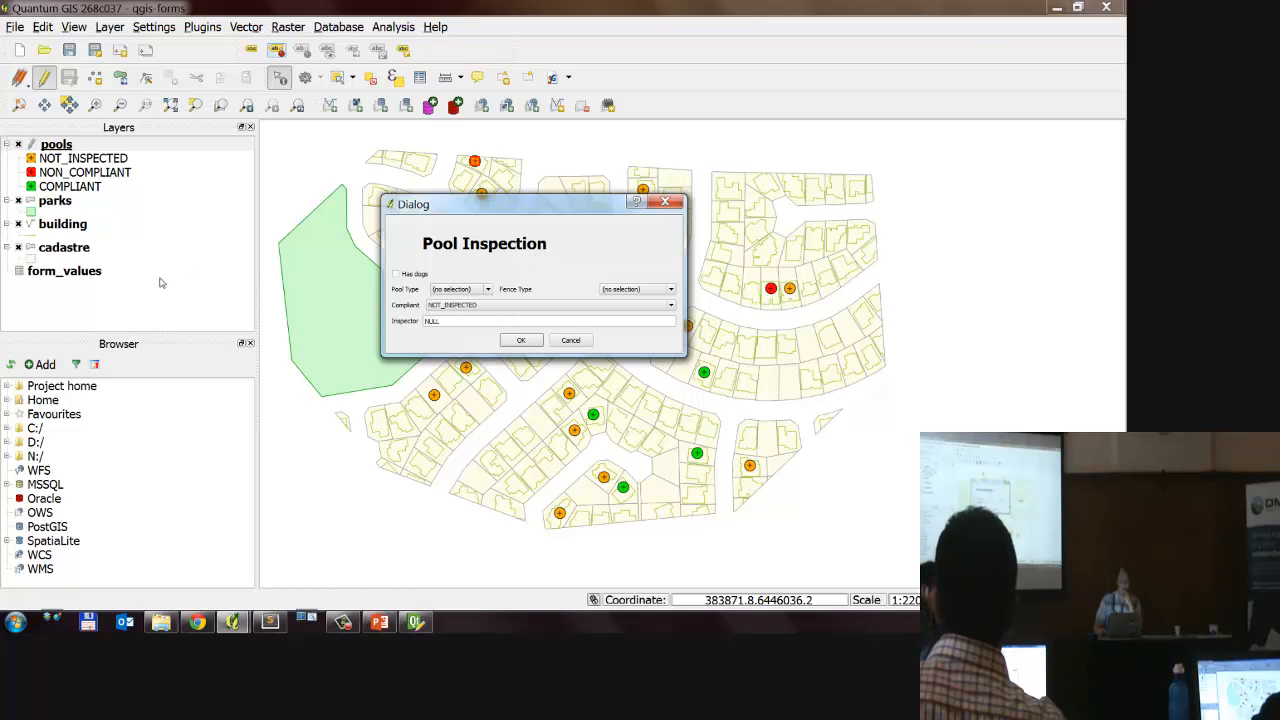
left_click(569, 340)
Step: Examine the form_values attribute table, widening its descriptio column and enlarging the first row, and close the table
right_click(90, 271)
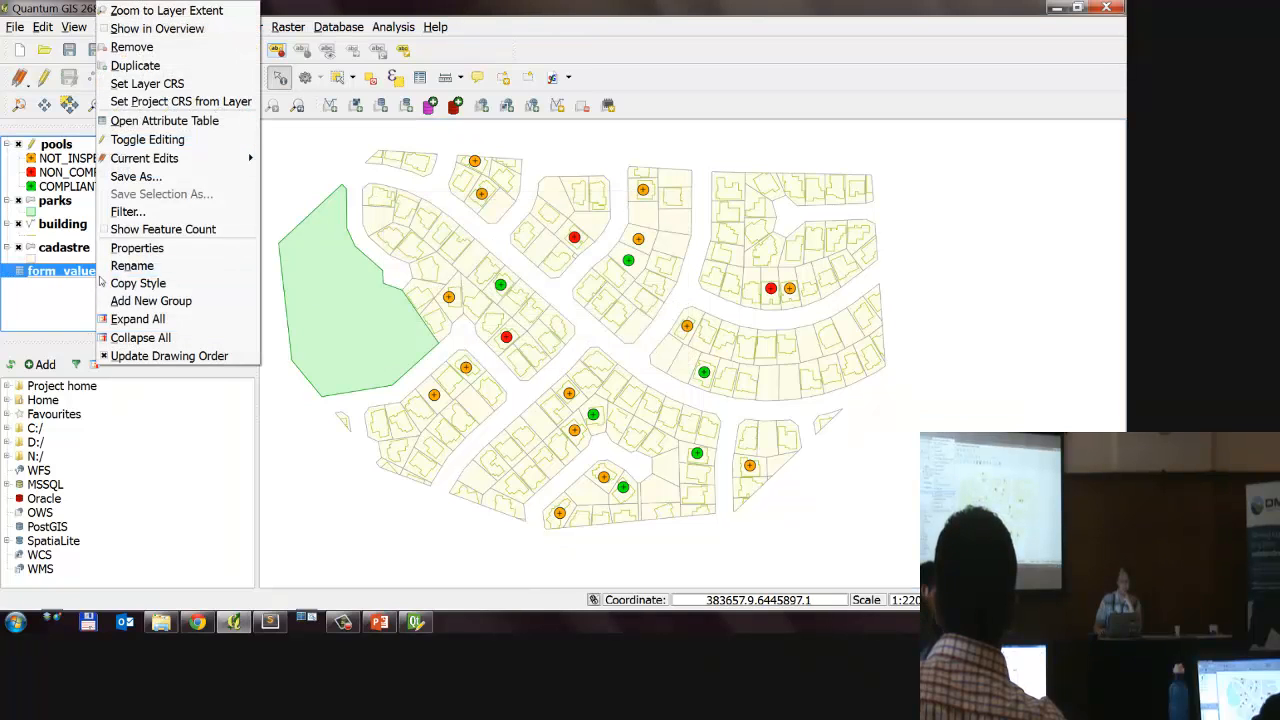
left_click(164, 120)
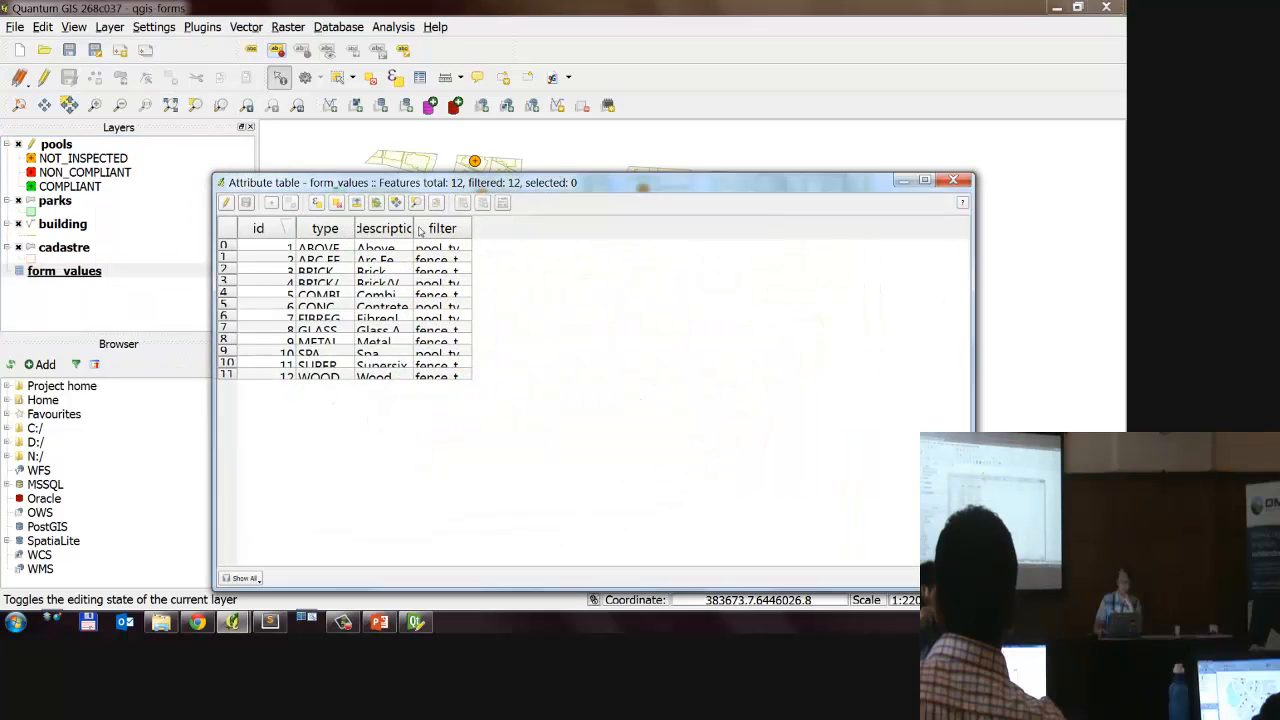
double_click(419, 228)
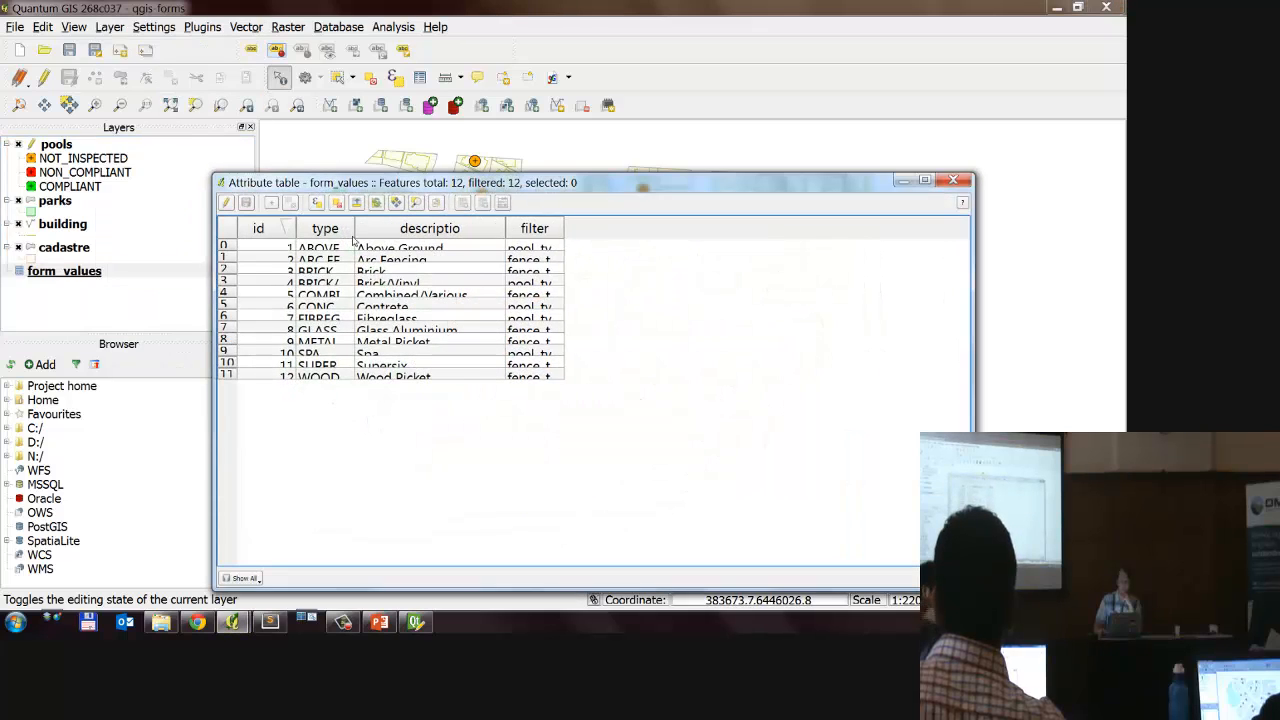
double_click(224, 253)
left_click_drag(223, 262, 223, 297)
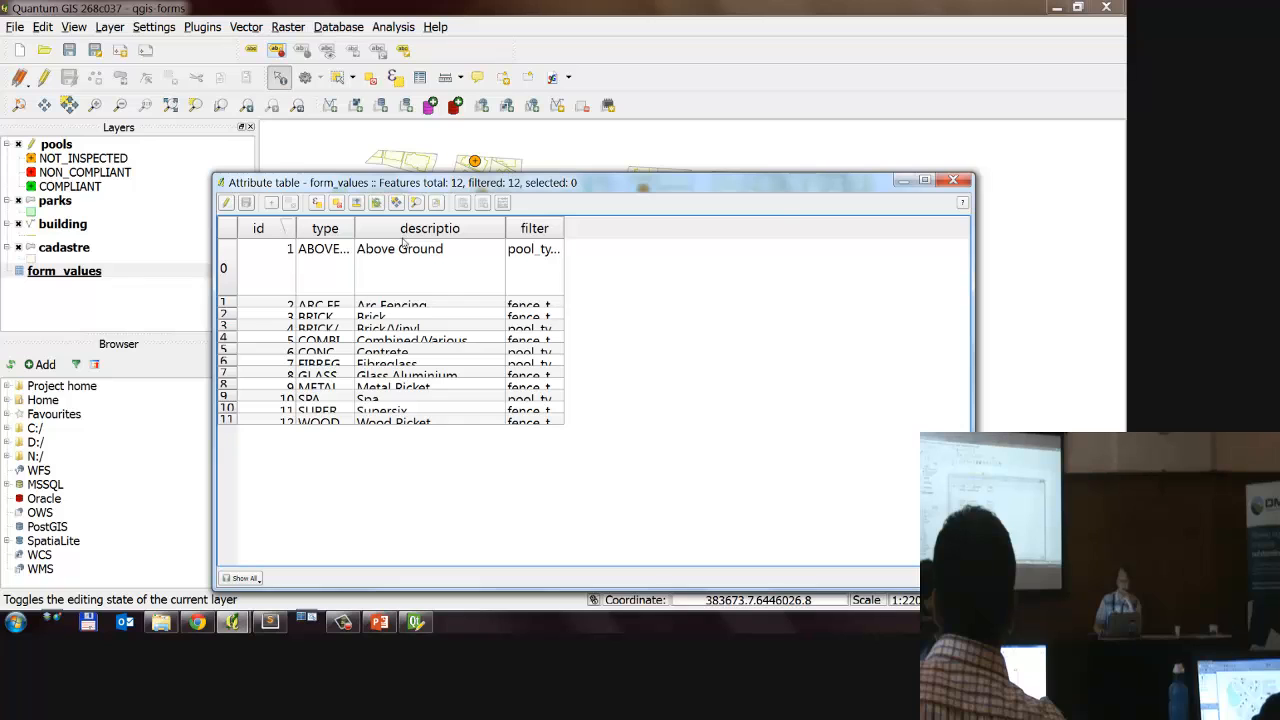
key("Escape")
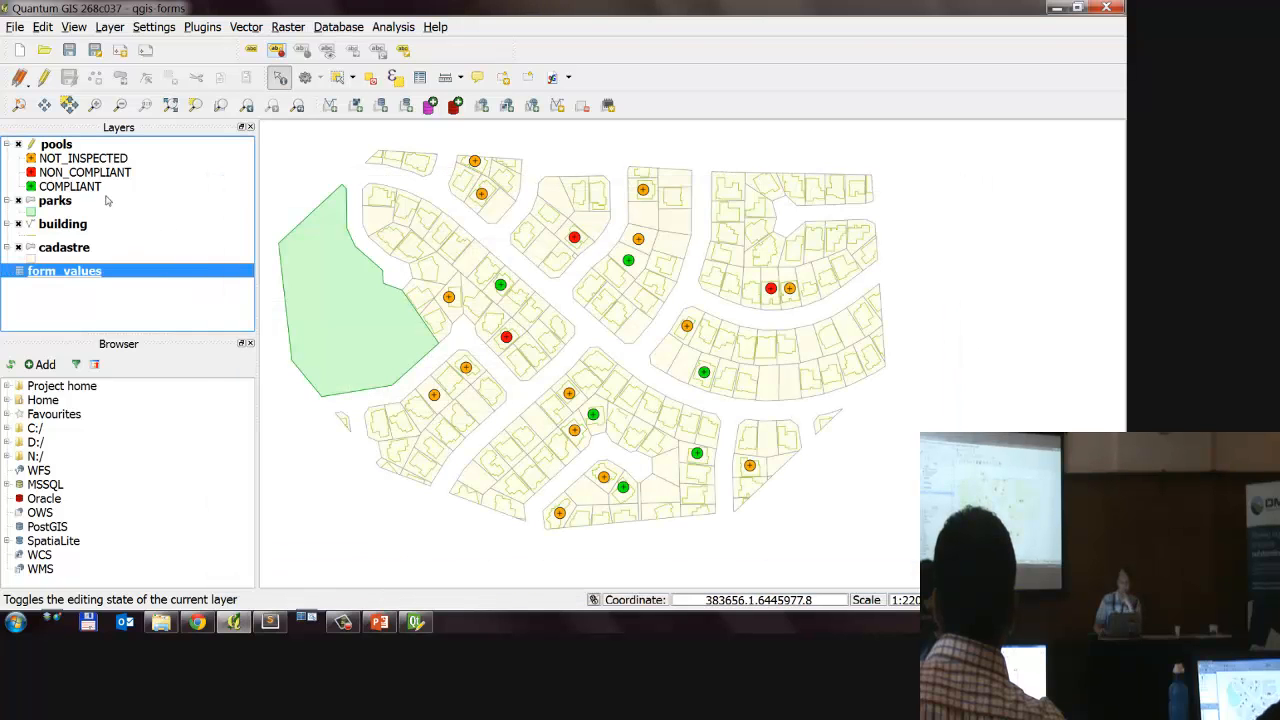
Step: In the pools layer's field properties, set the pool_type value relation to key column type and value column descriptio
double_click(93, 150)
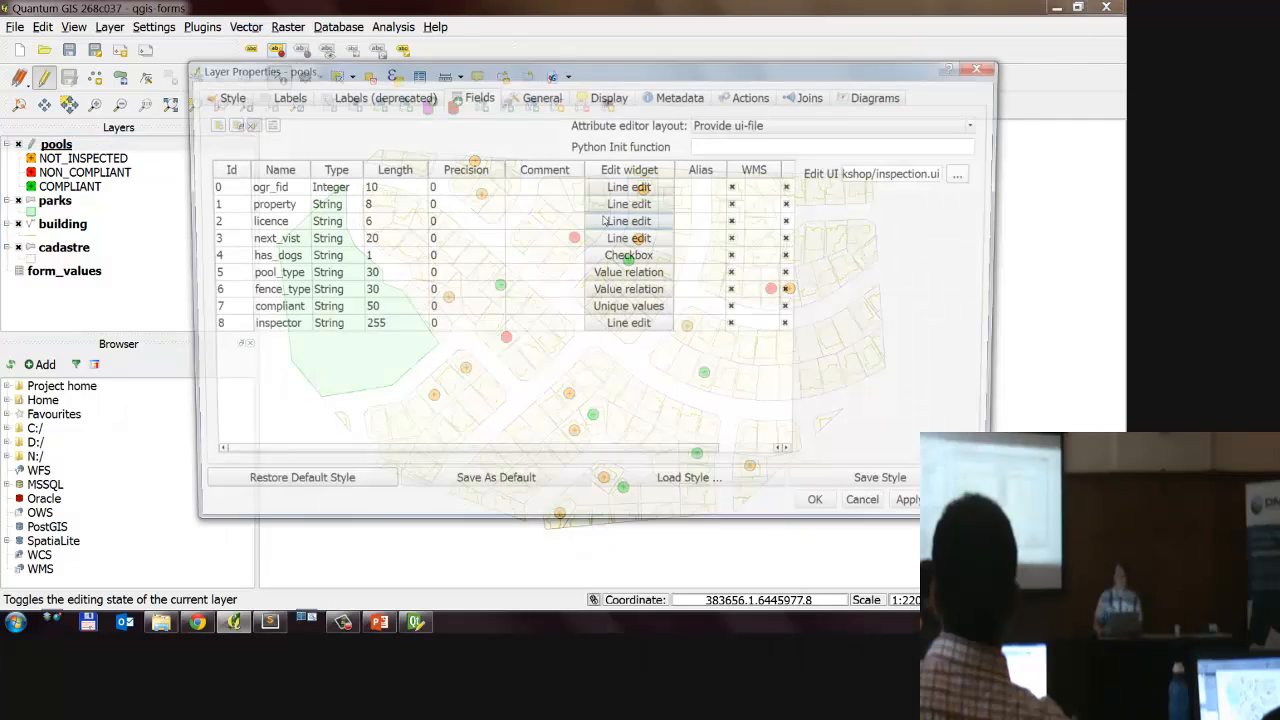
left_click(308, 273)
left_click(308, 291, "shift")
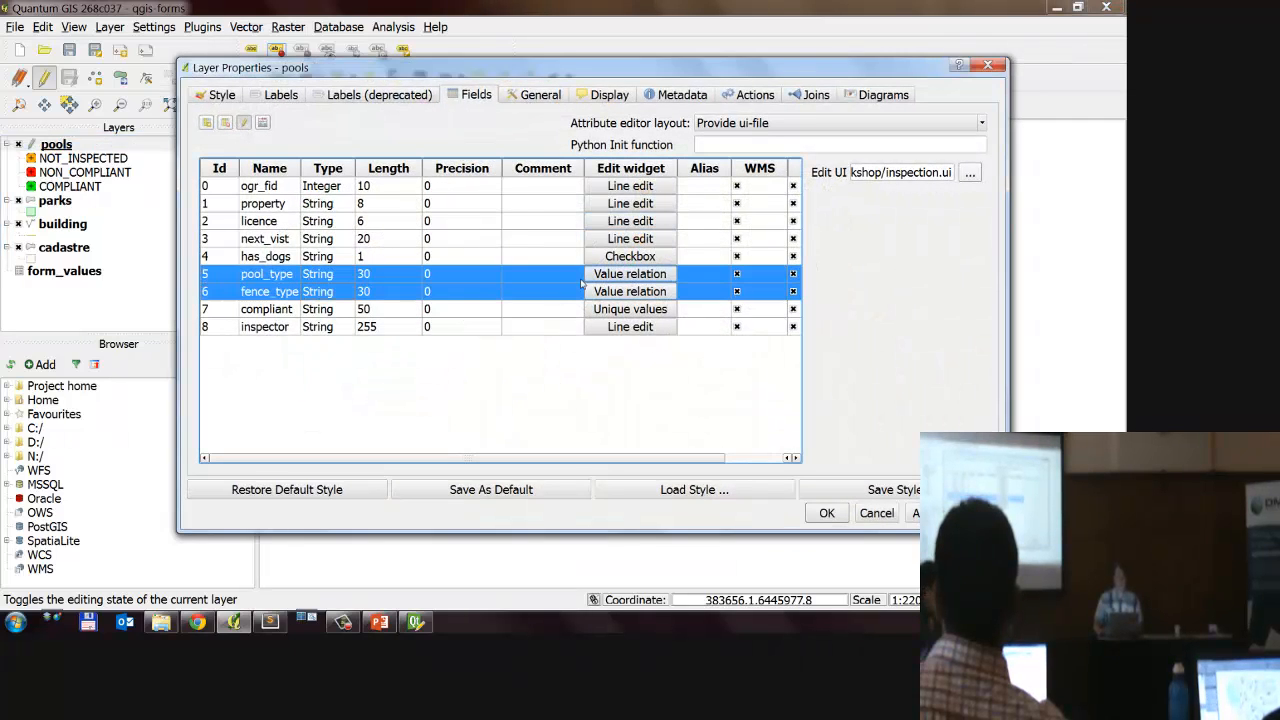
left_click(630, 280)
left_click(630, 276)
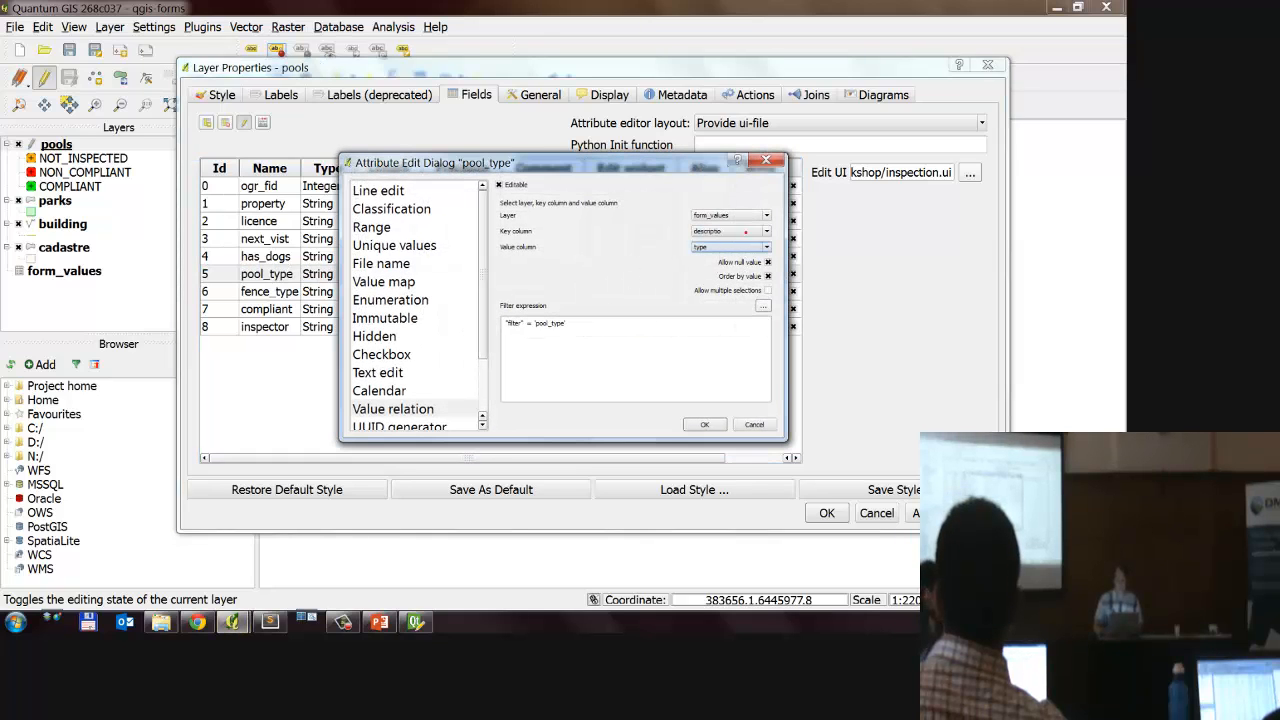
mouse_move(748, 228)
left_mouse_down()
mouse_move(530, 226)
mouse_move(605, 253)
left_mouse_up()
key("Escape")
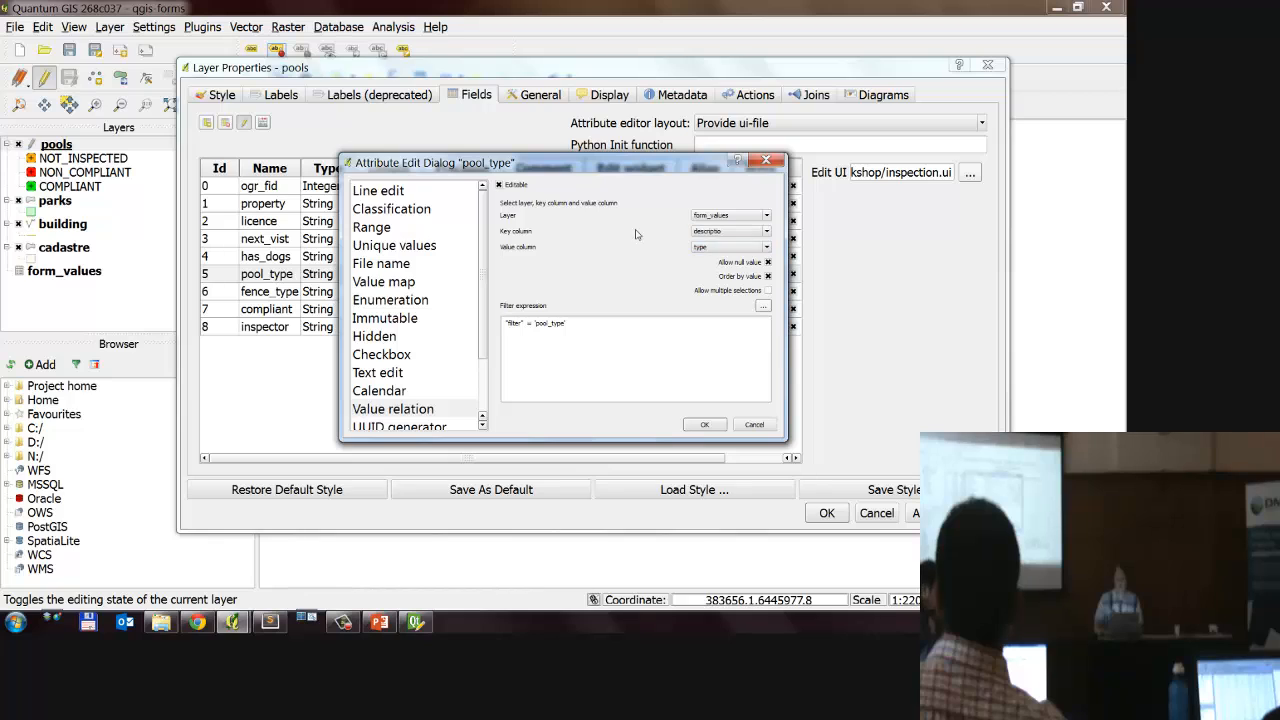
left_click(705, 233)
left_click(711, 251)
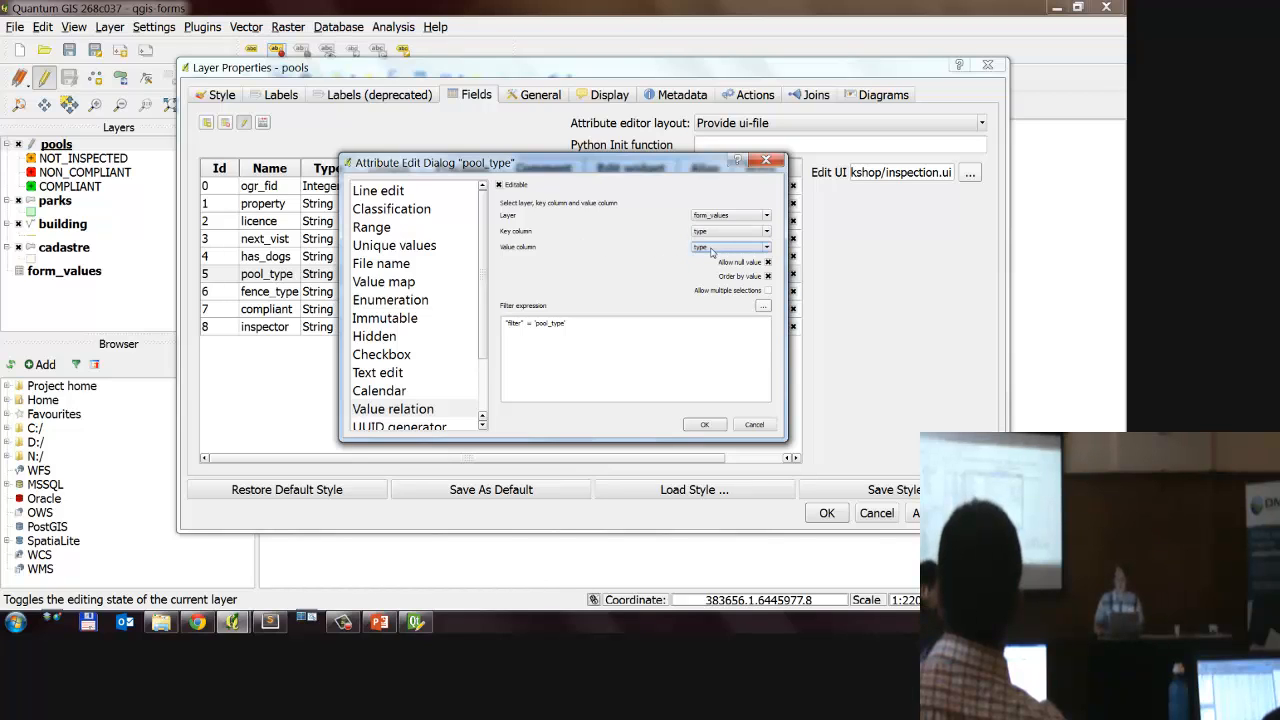
left_click(711, 249)
left_click(712, 270)
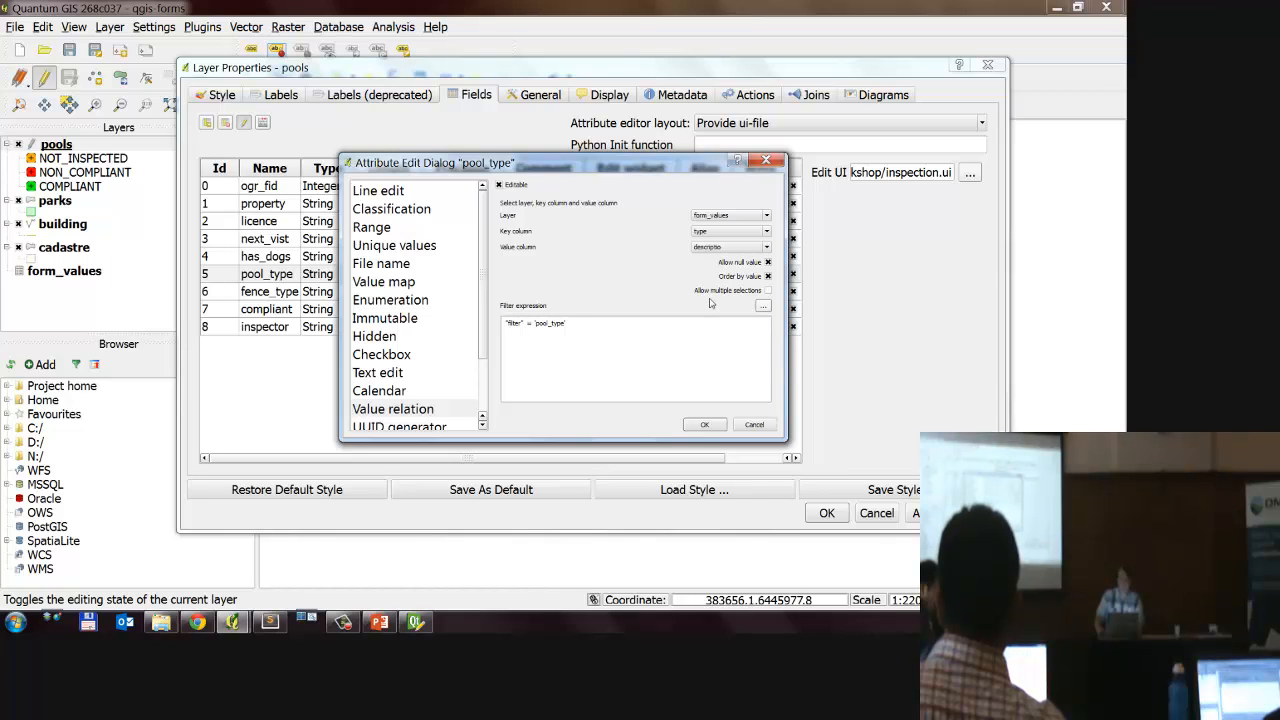
left_click(706, 425)
Step: Set the fence_type value relation to key column type and value column descriptio, and accept the layer properties
left_click(632, 291)
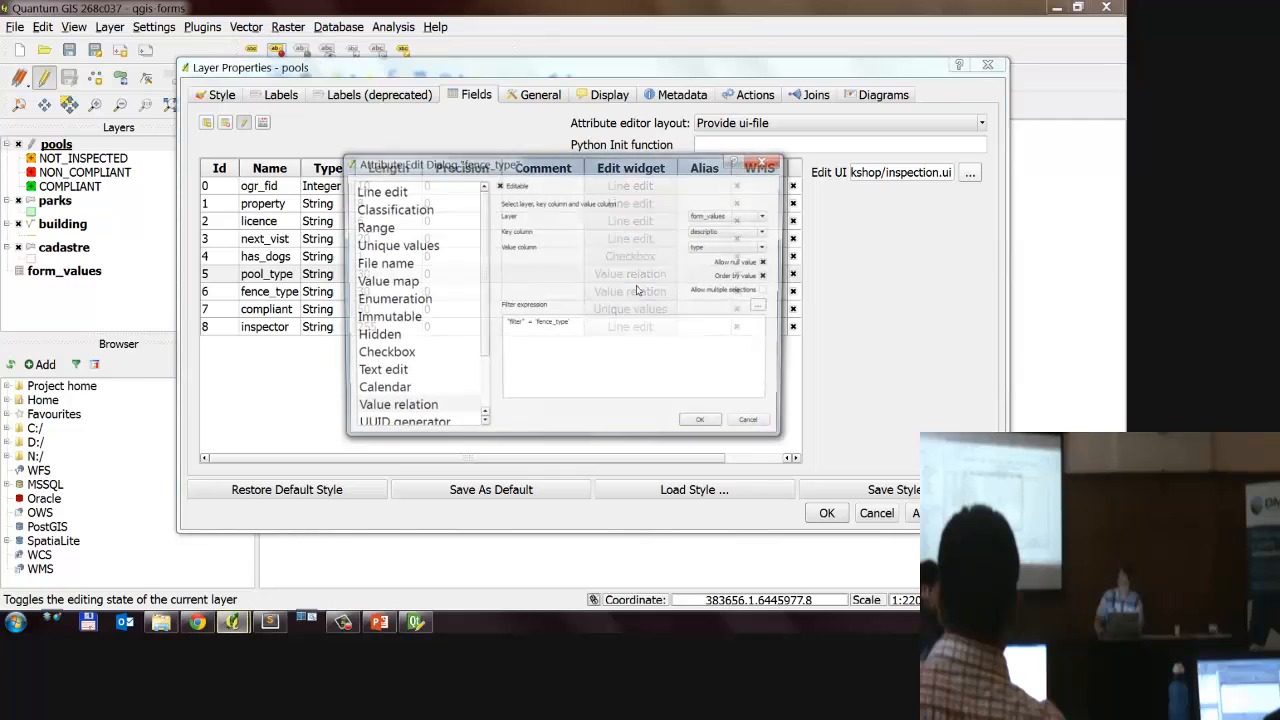
left_click(734, 233)
left_click(717, 256)
left_click(730, 233)
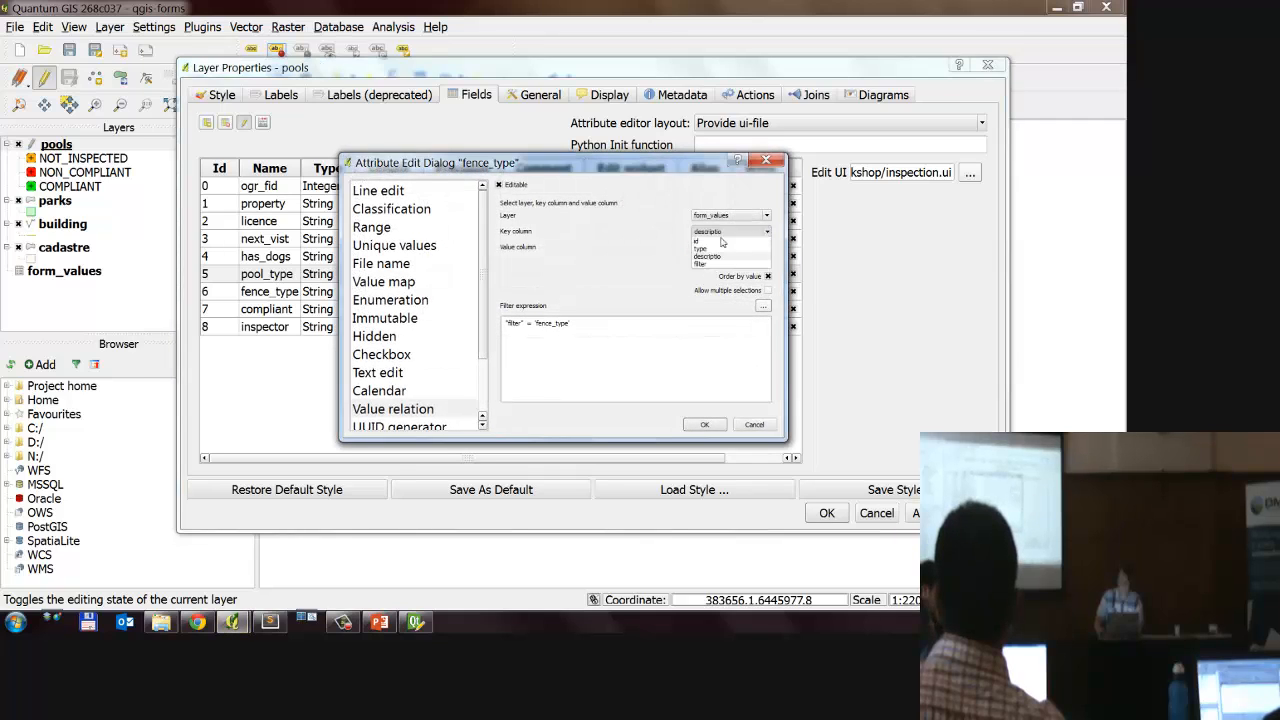
left_click(723, 249)
left_click(723, 250)
left_click(712, 273)
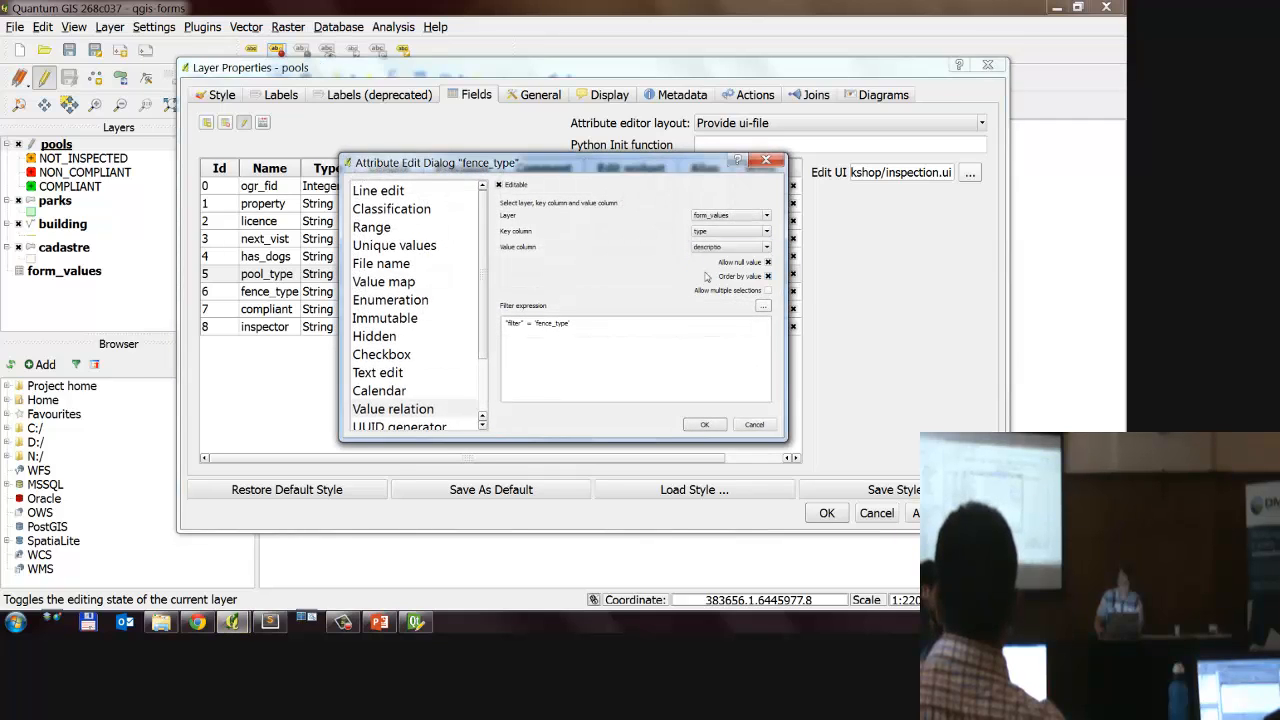
left_click(703, 425)
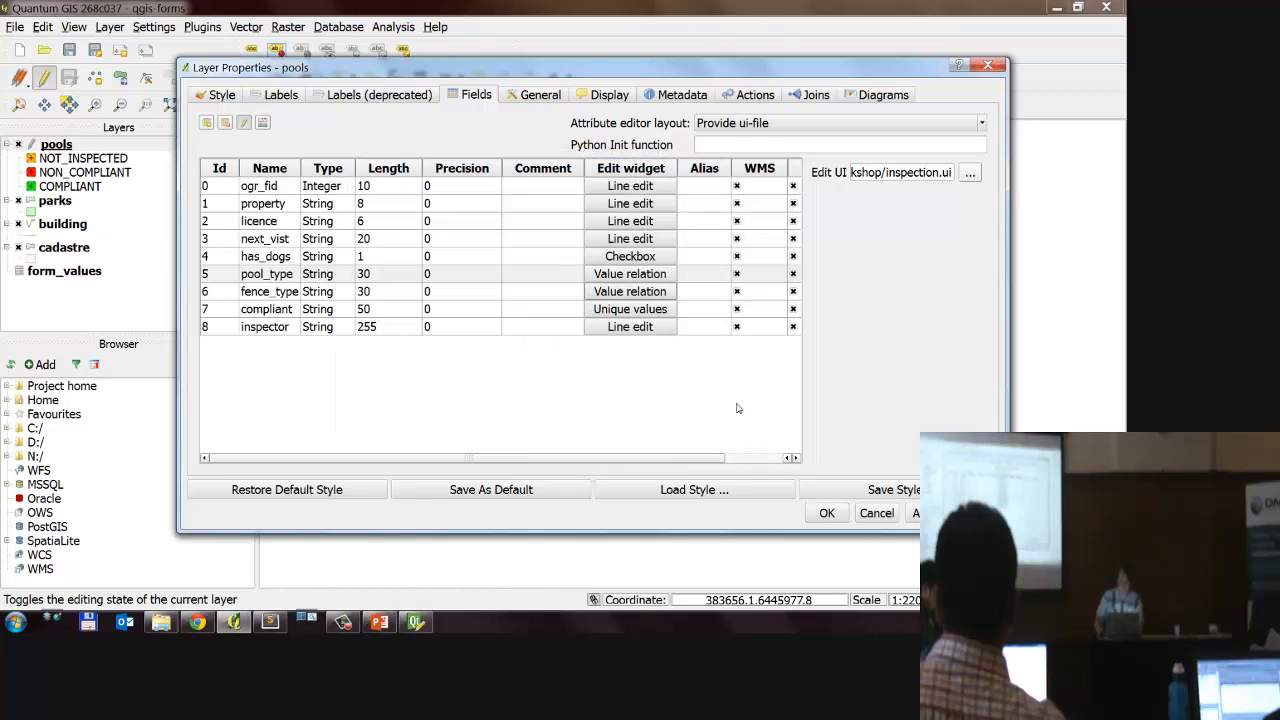
left_click(826, 513)
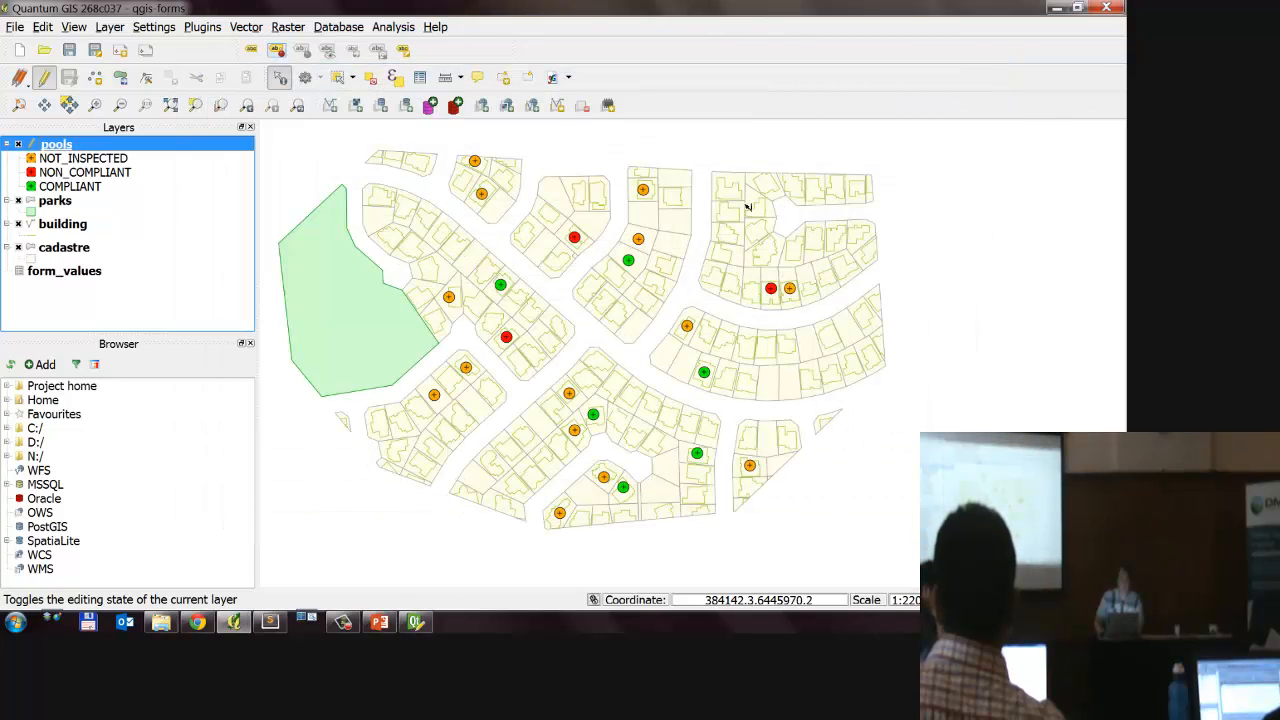
Step: Identify the northernmost pool to review Pool Type in its inspection form, and dismiss the Windows color scheme prompt
left_click(475, 163)
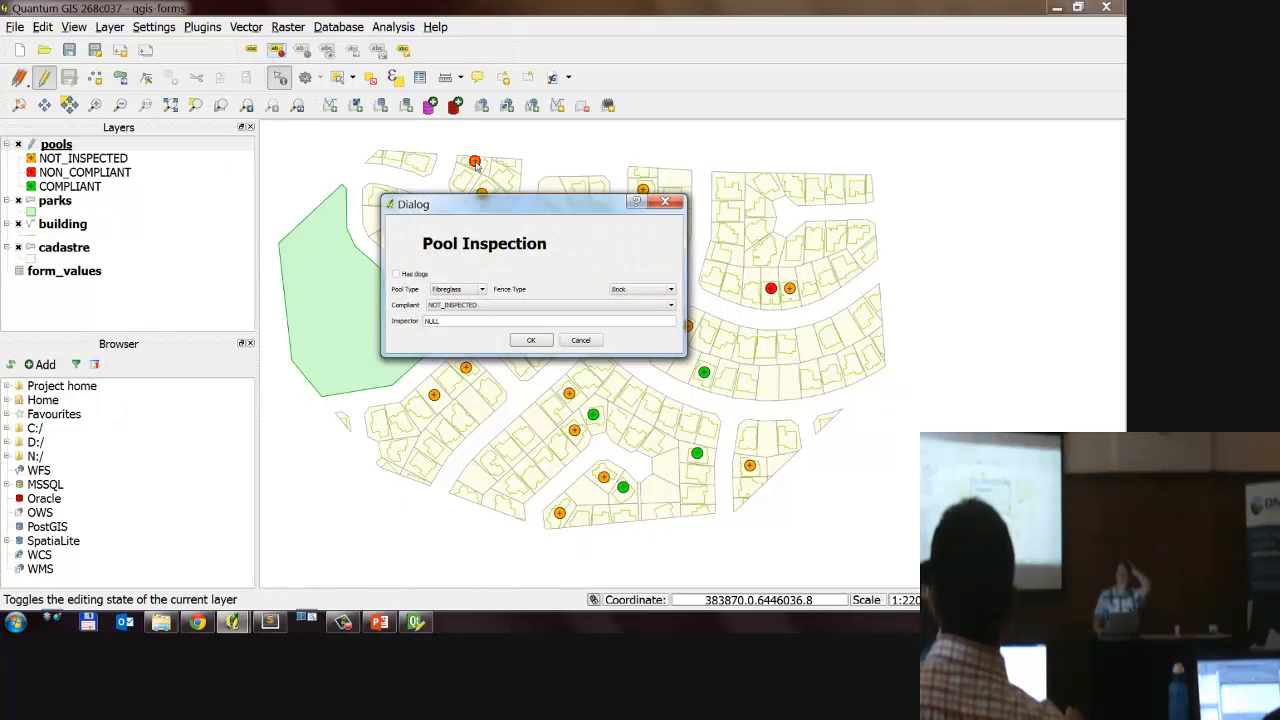
left_click(465, 289)
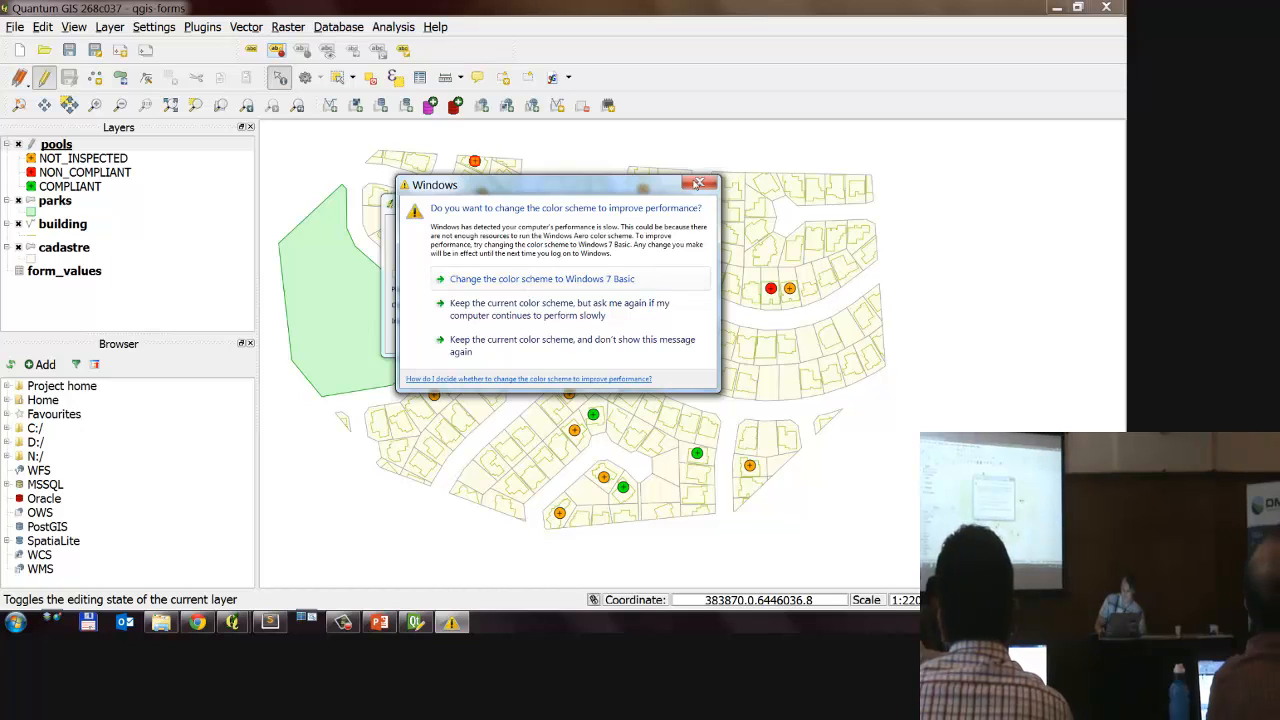
left_click(699, 182)
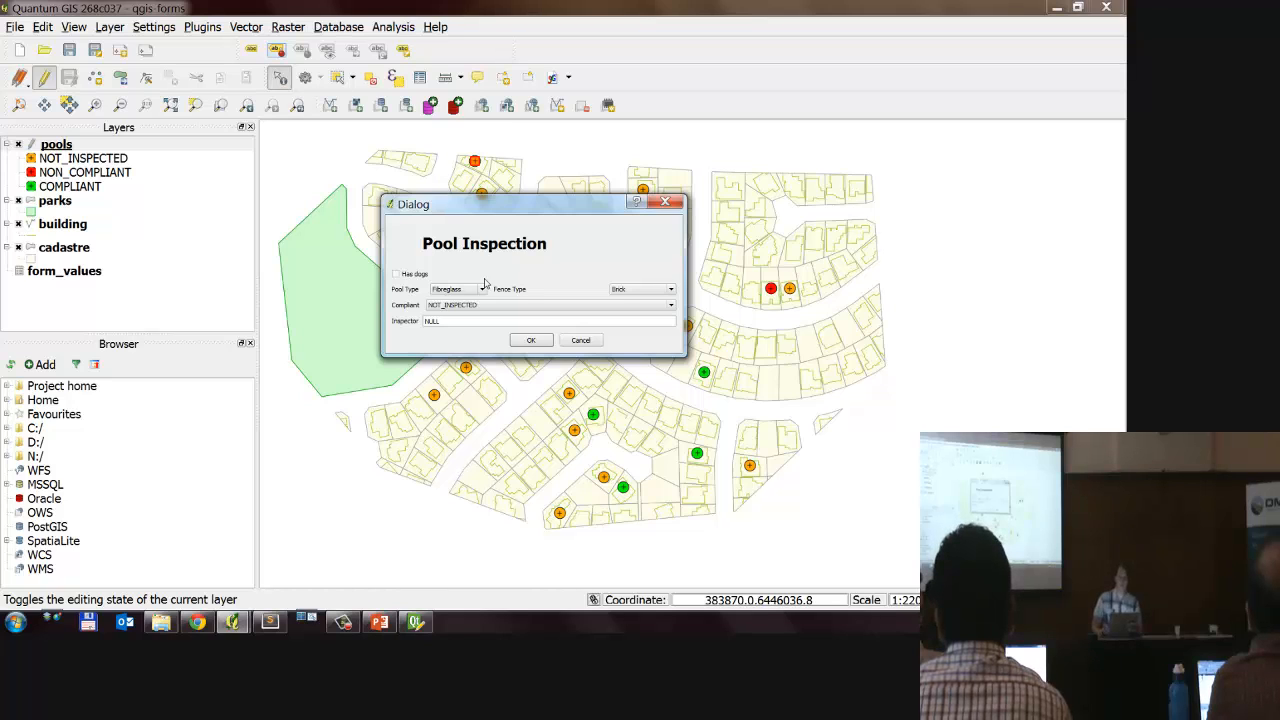
Step: Mark the pool as having dogs, set Compliant to COMPLIANT, enter the inspector's name, and accept the inspection form
left_click(419, 277)
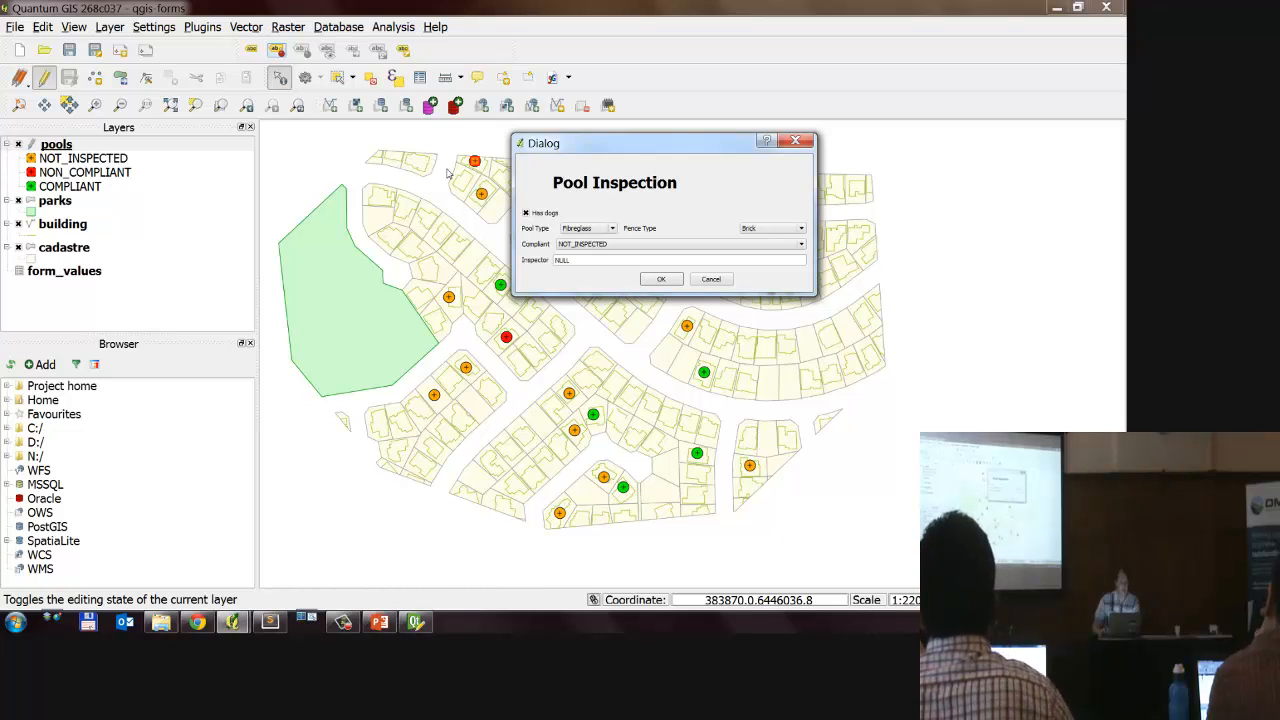
left_click(598, 244)
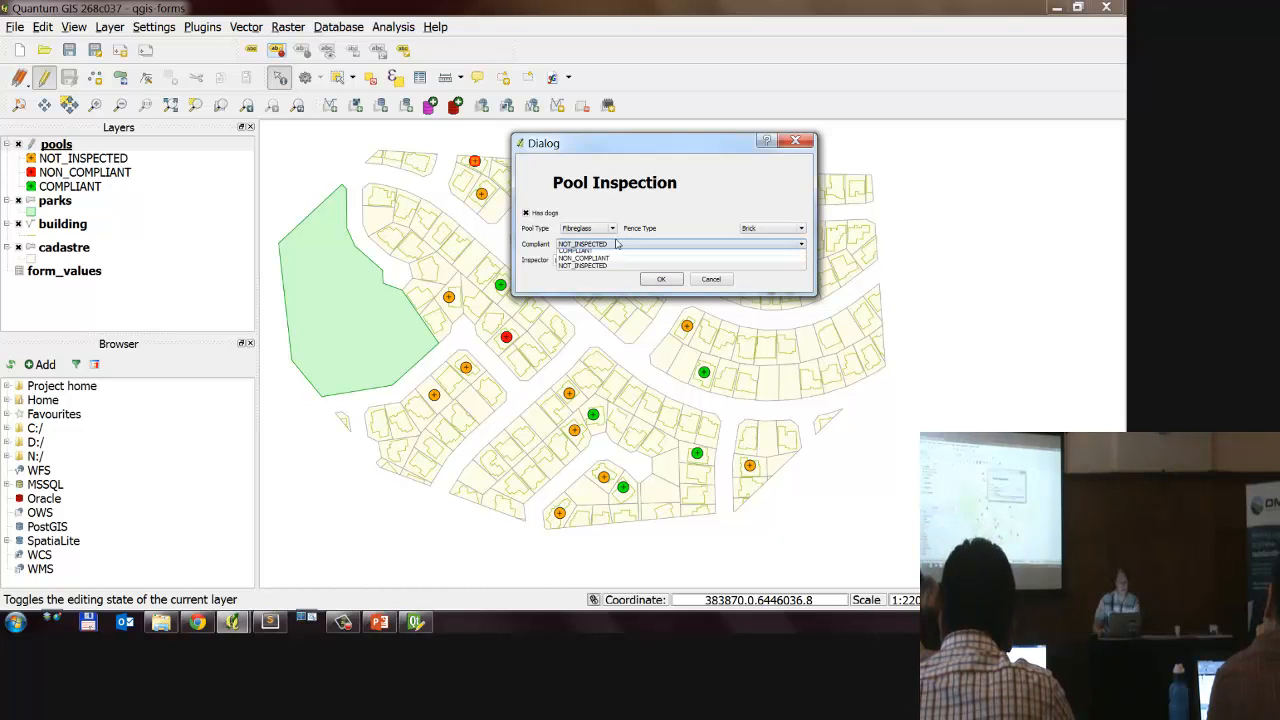
left_click(597, 257)
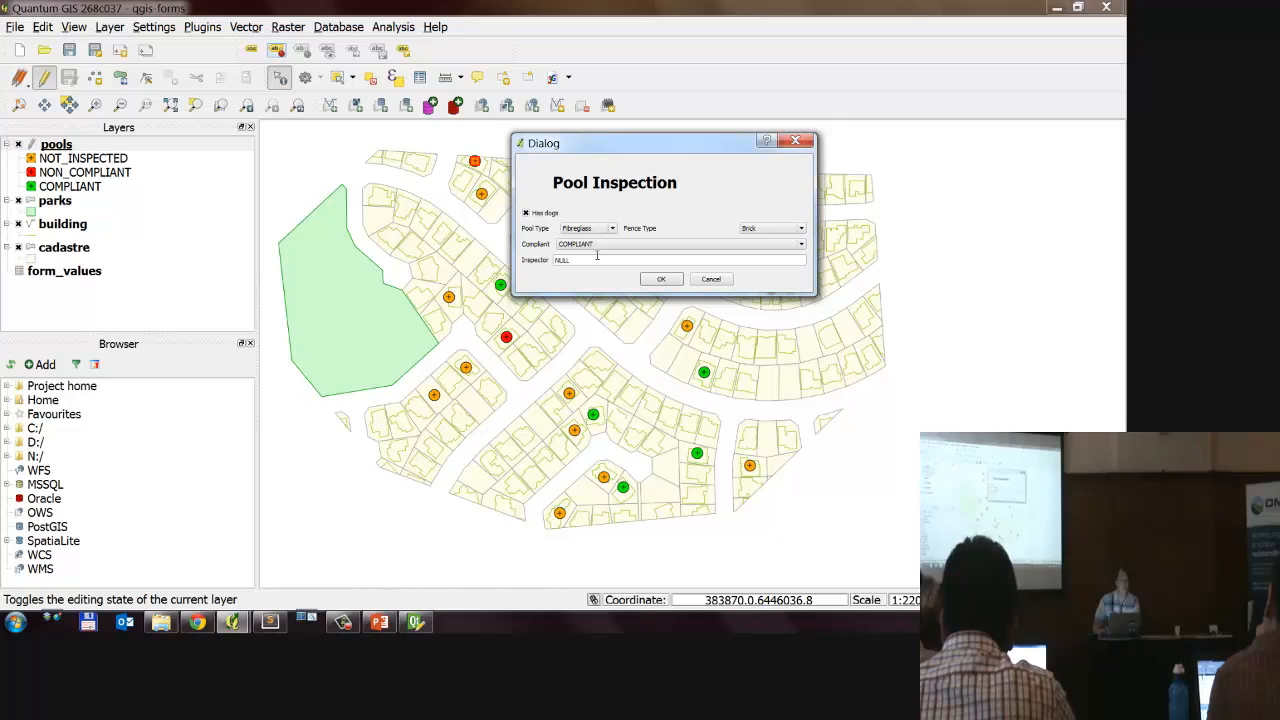
left_click(618, 258)
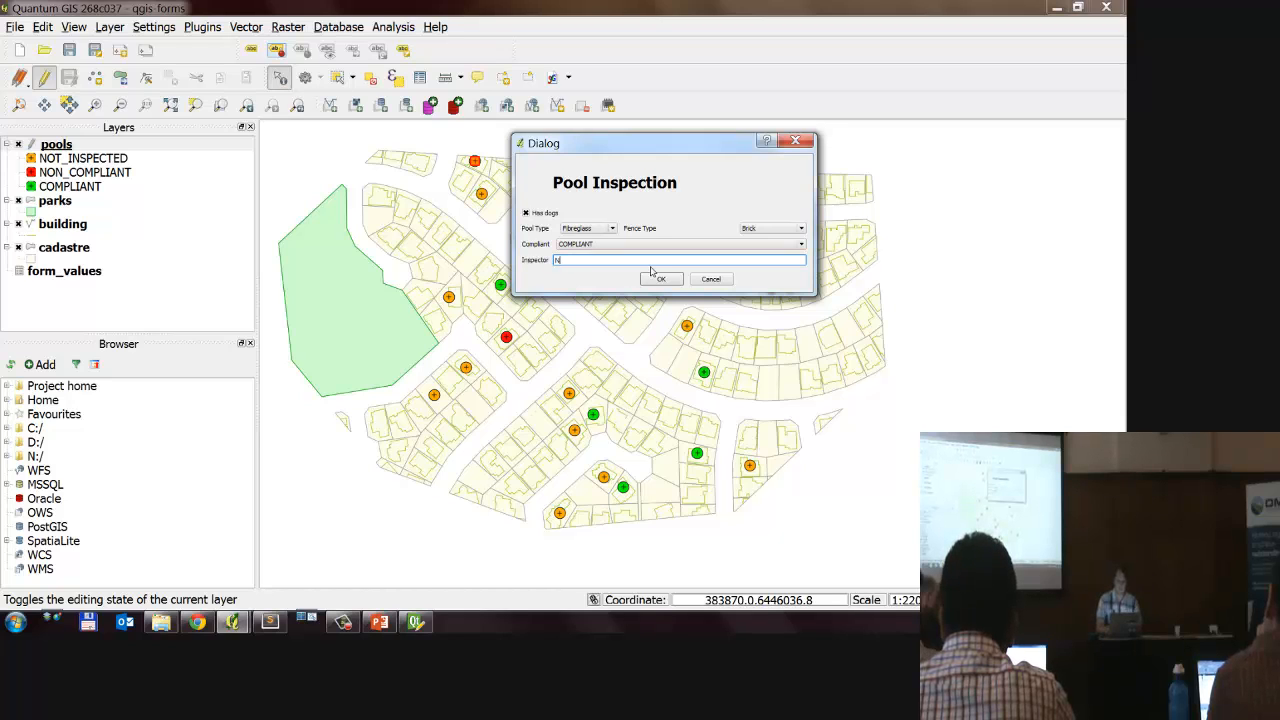
type("Nathan")
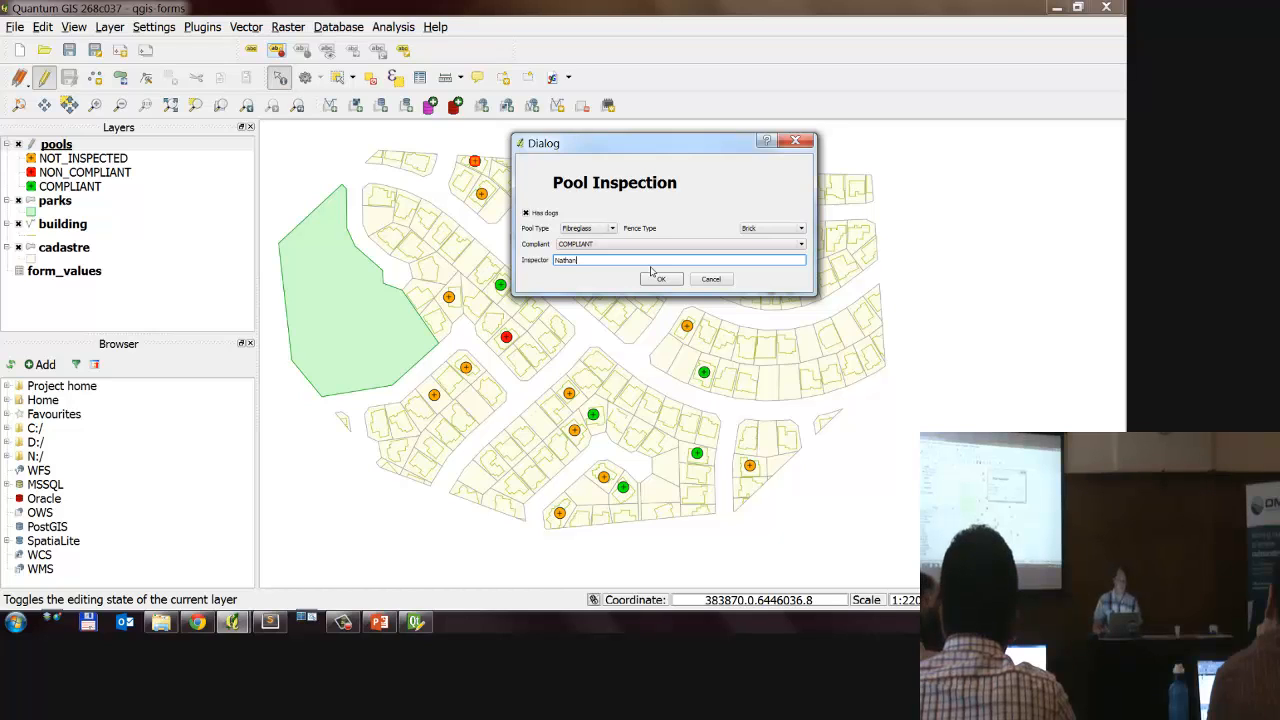
mouse_move(590, 228)
left_mouse_down()
mouse_move(467, 250)
mouse_move(606, 257)
left_mouse_up()
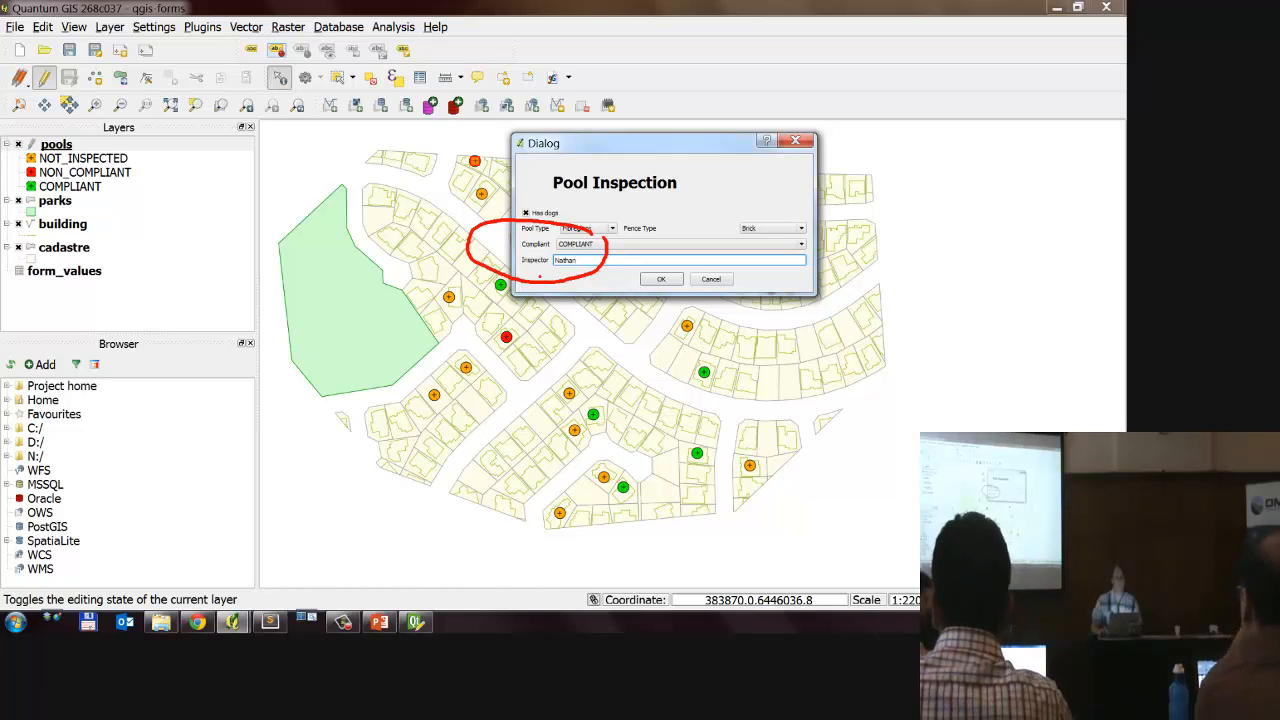
key("Escape")
left_click(662, 280)
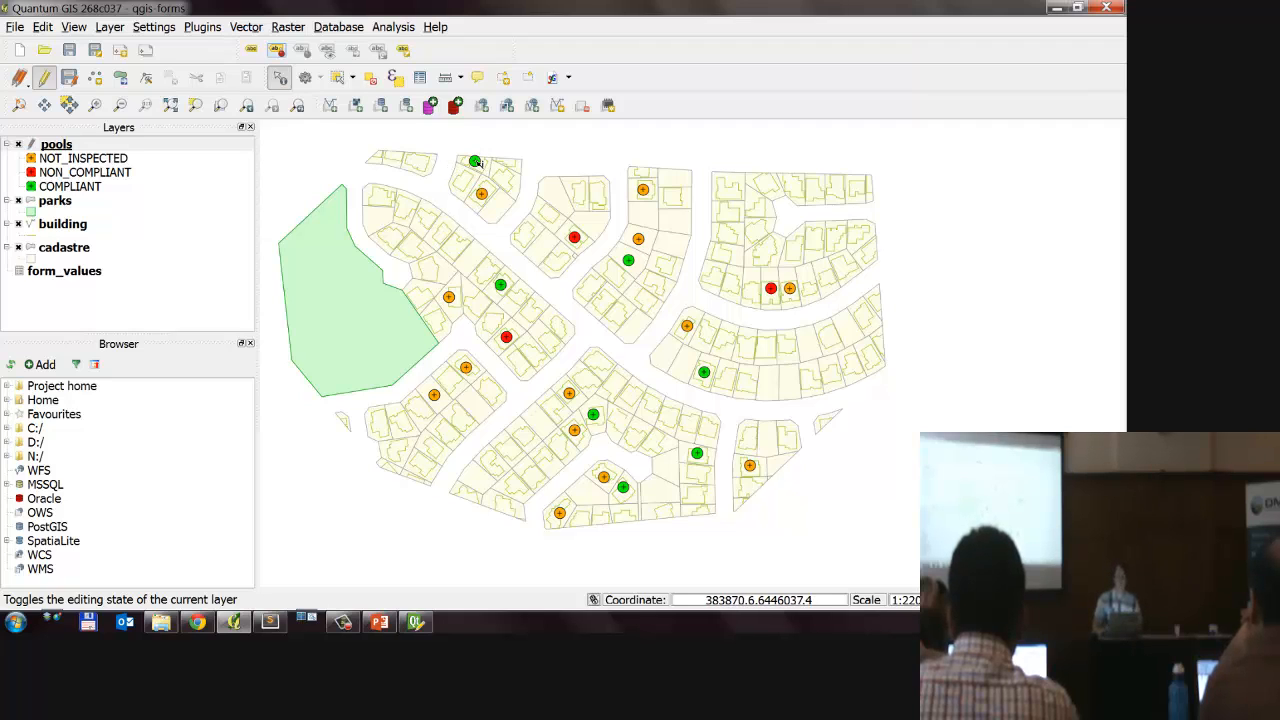
Step: Reopen the northernmost pool's inspection form, set Pool Type to Brick/Vinyl and Fence Type to Supersix, and accept it
left_click(476, 162)
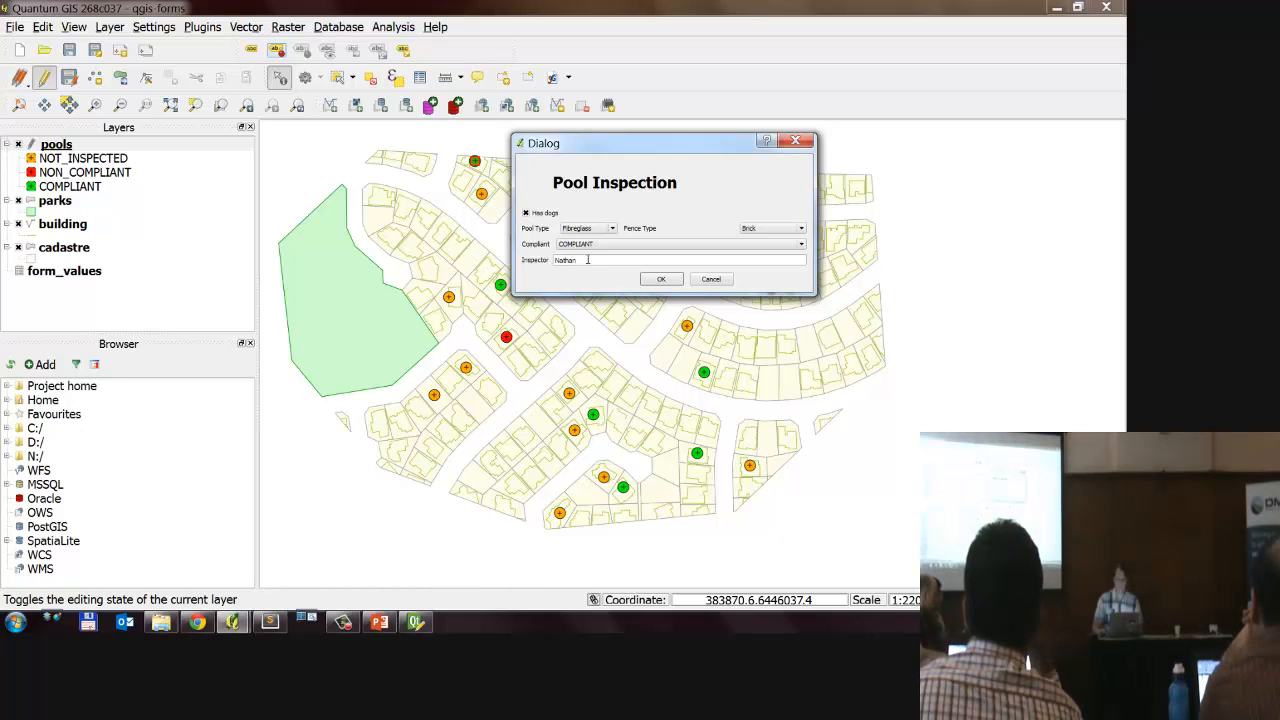
left_click(604, 230)
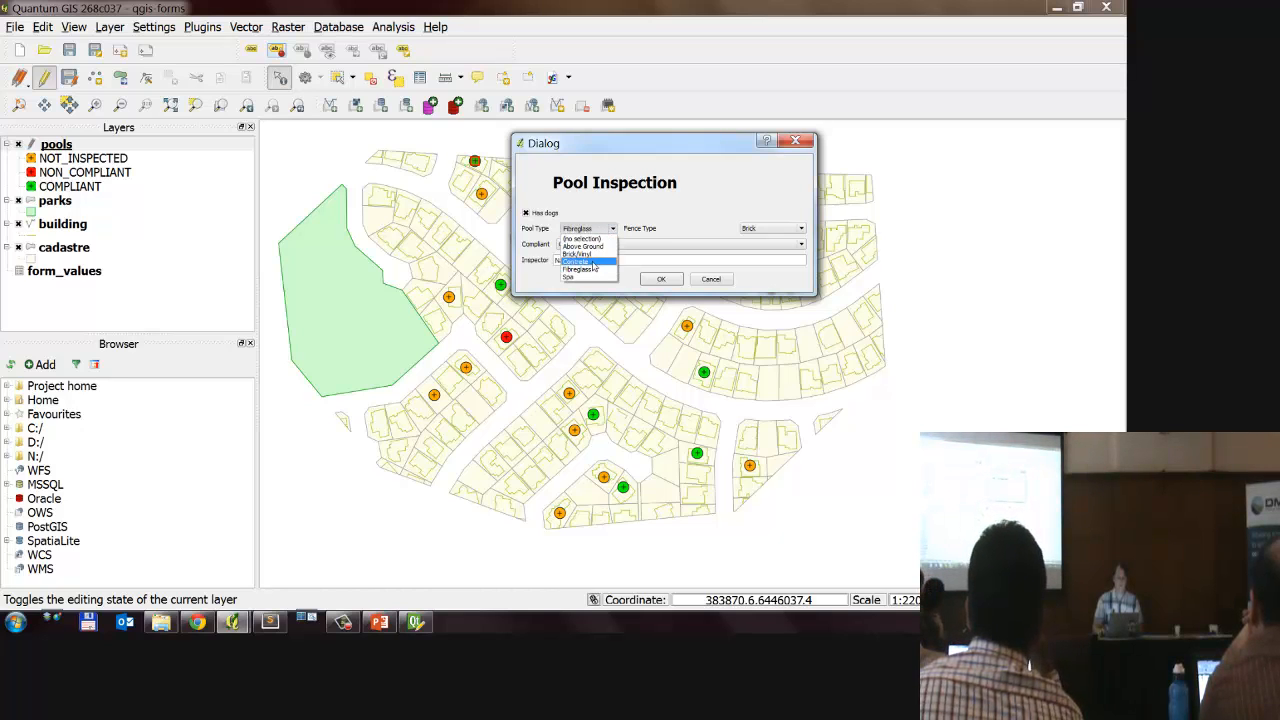
left_click(578, 254)
left_click(785, 230)
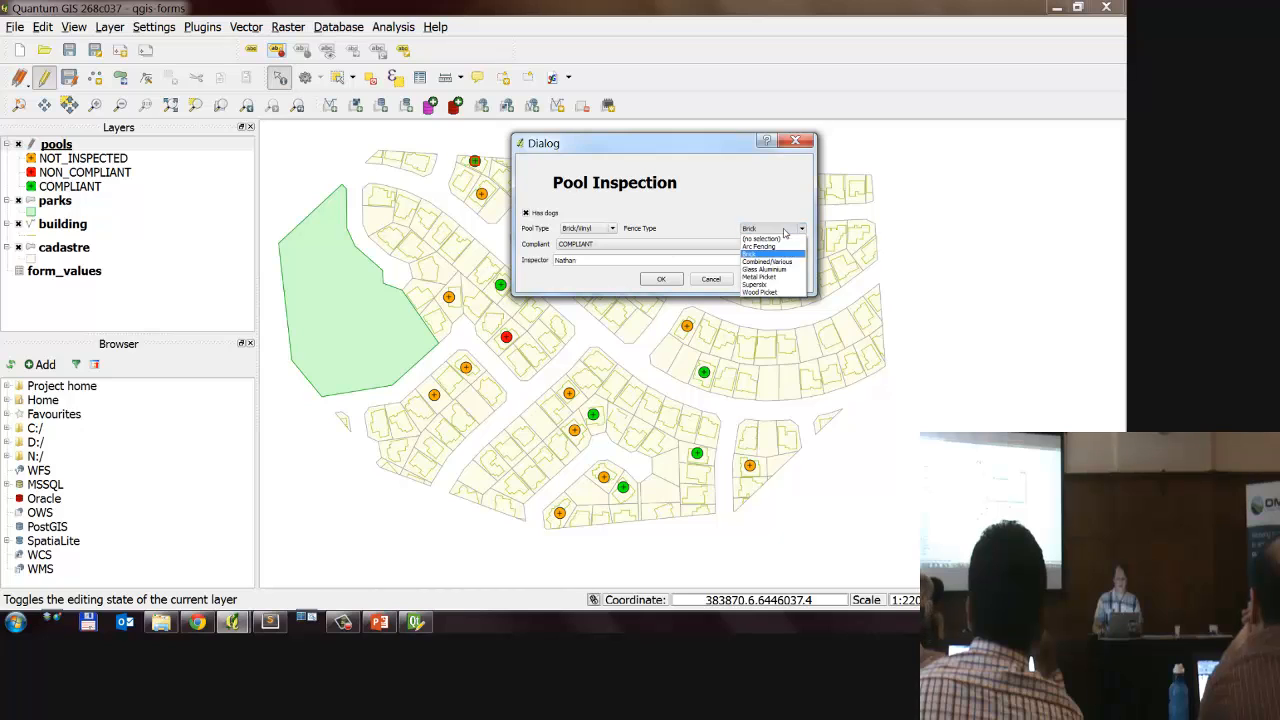
left_click(771, 285)
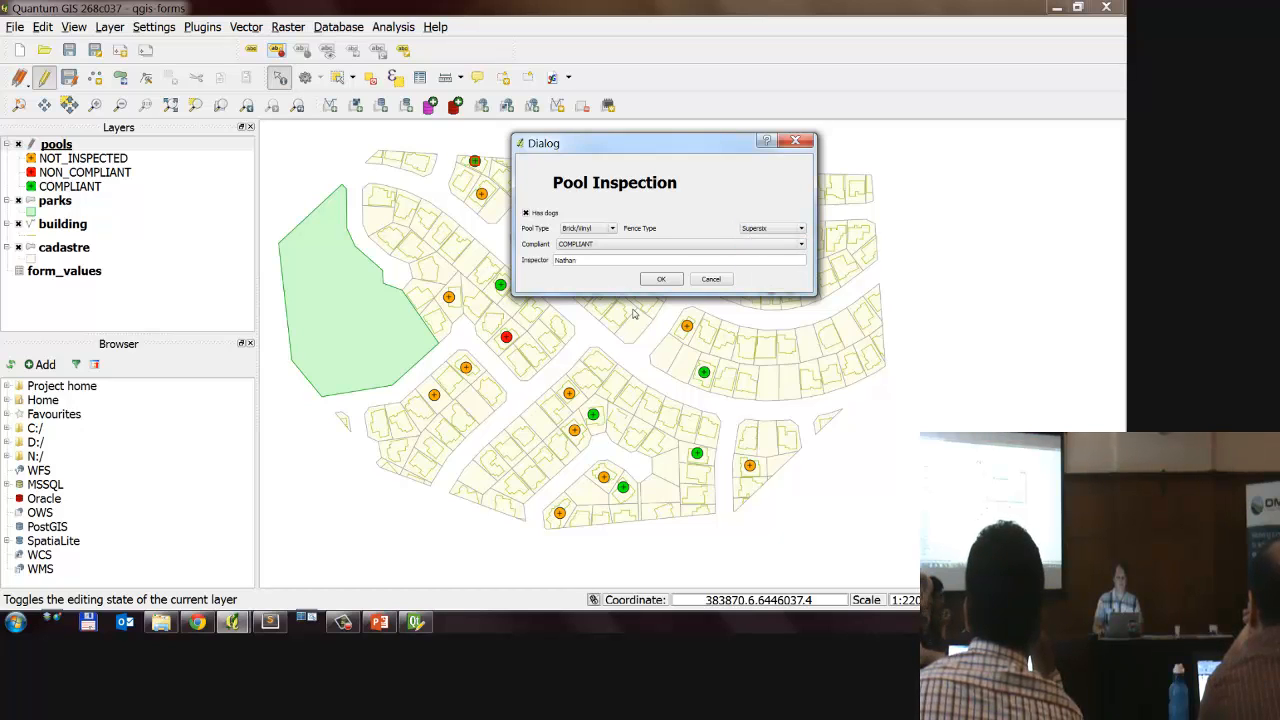
left_click(660, 279)
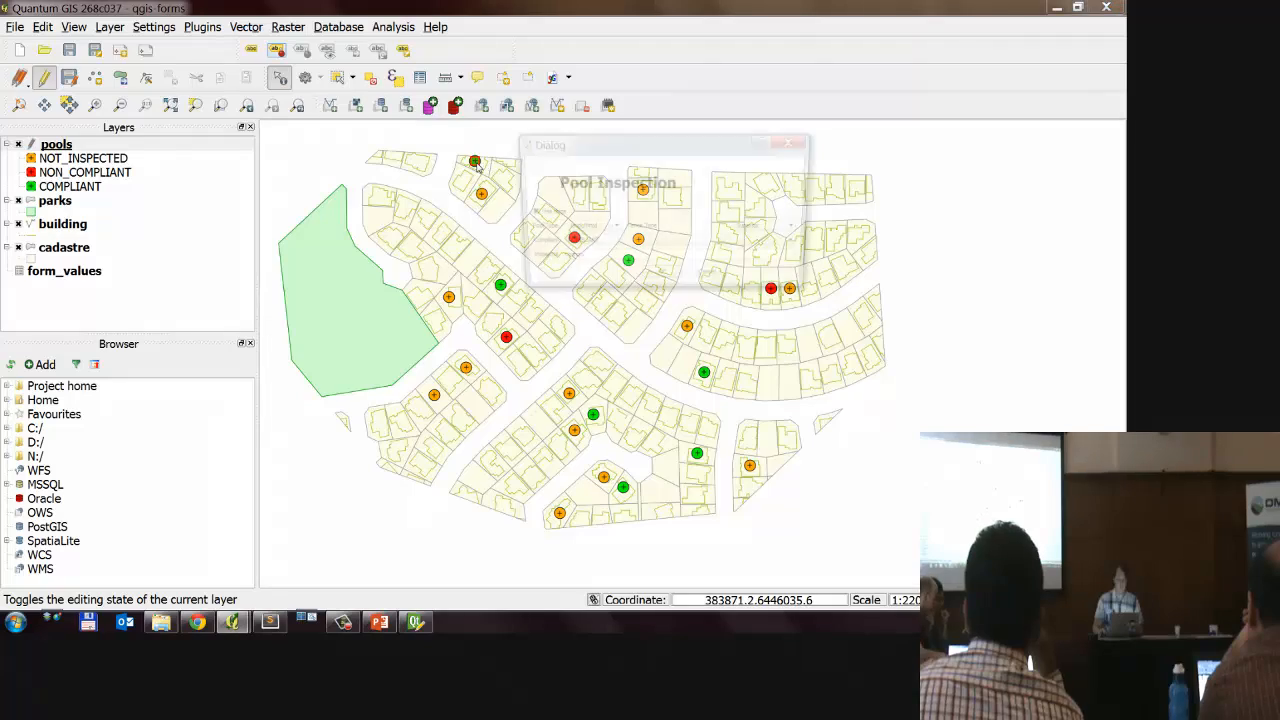
Step: Set Pool Type to Fibreglass in the northernmost pool's inspection form and accept the form
left_click(578, 229)
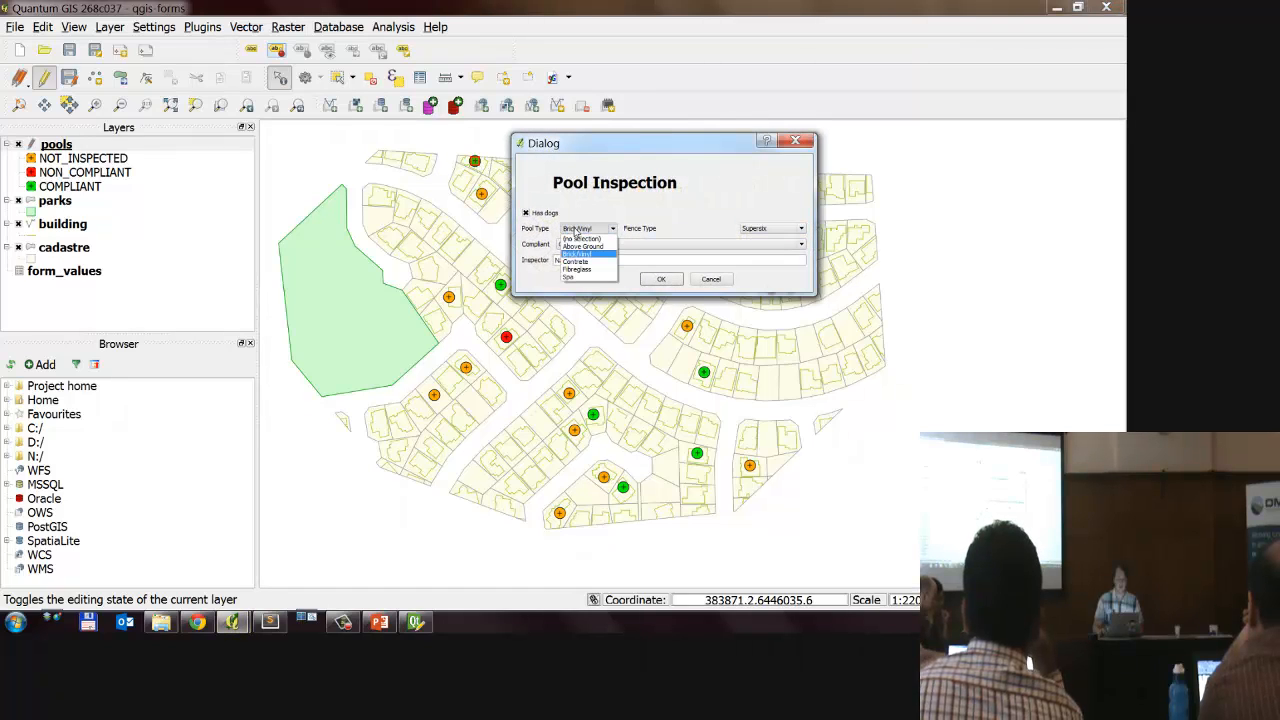
left_click(577, 269)
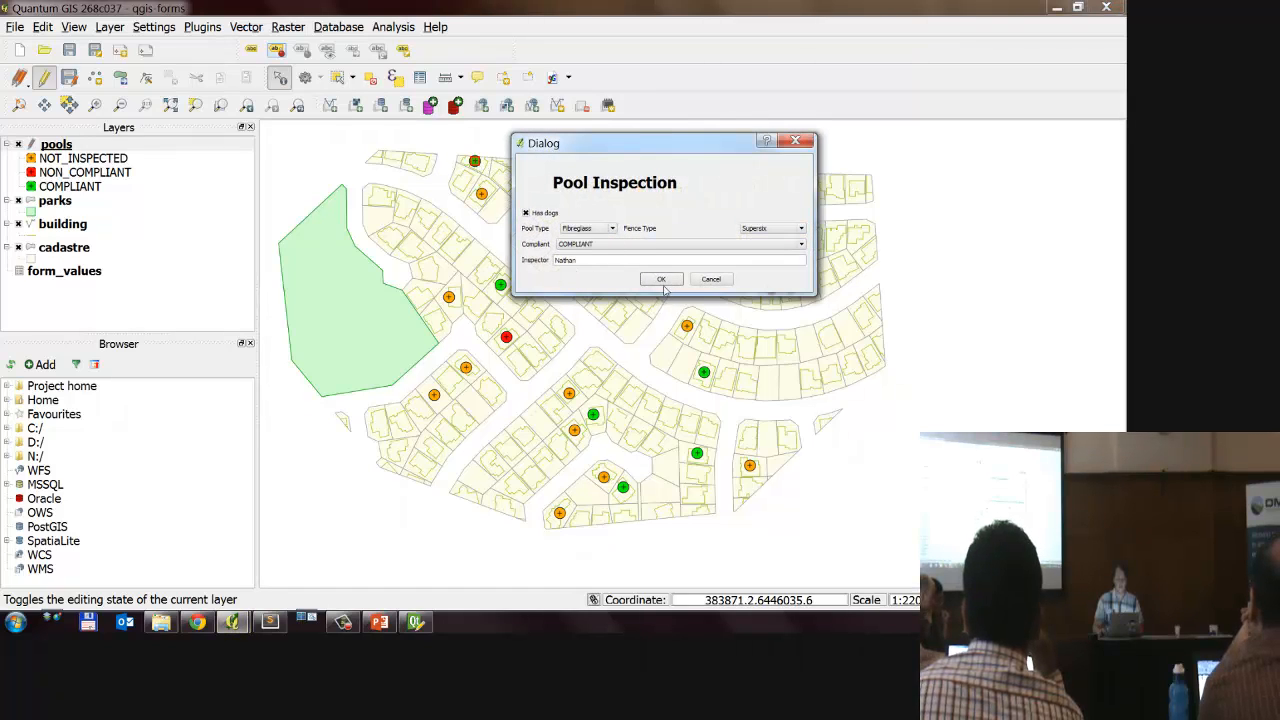
left_click(655, 278)
Step: Reopen the northernmost pool's inspection form and examine its Pool Type value and options
left_click(605, 232)
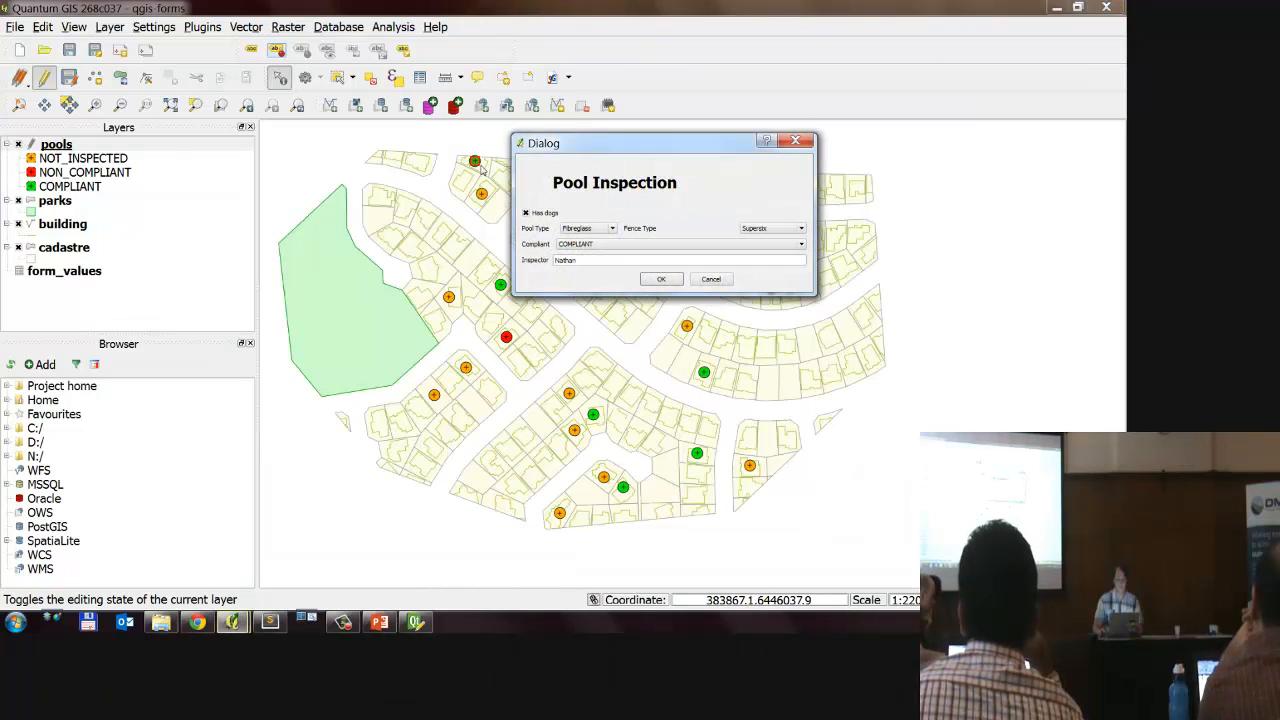
left_click(605, 232)
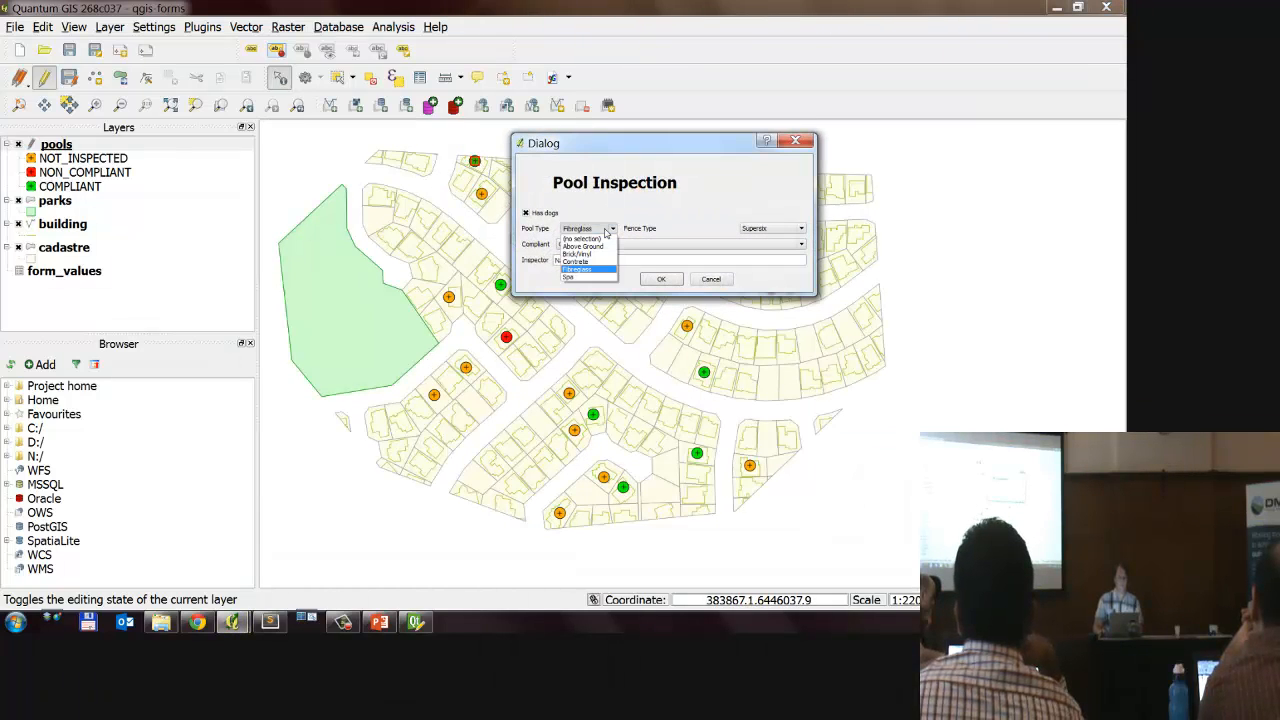
left_click(665, 216)
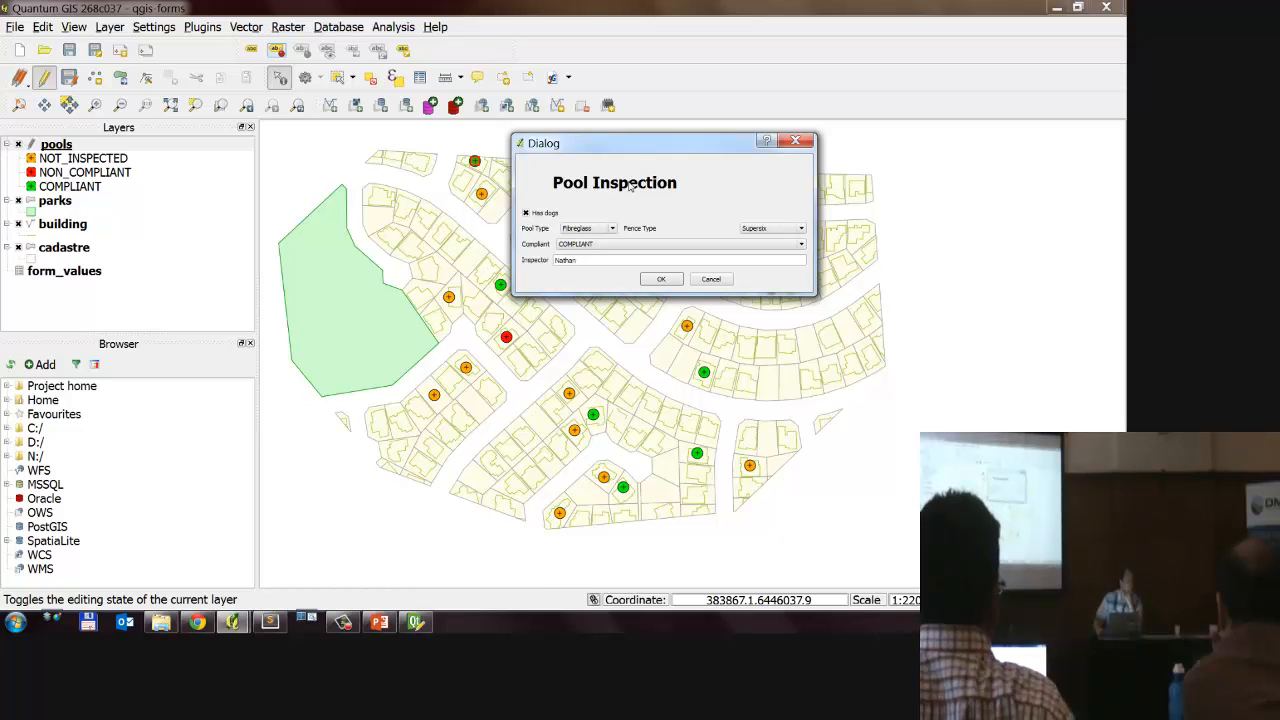
Step: Dismiss the Windows color scheme prompt and close the pool inspection form
left_click_drag(694, 146, 506, 172)
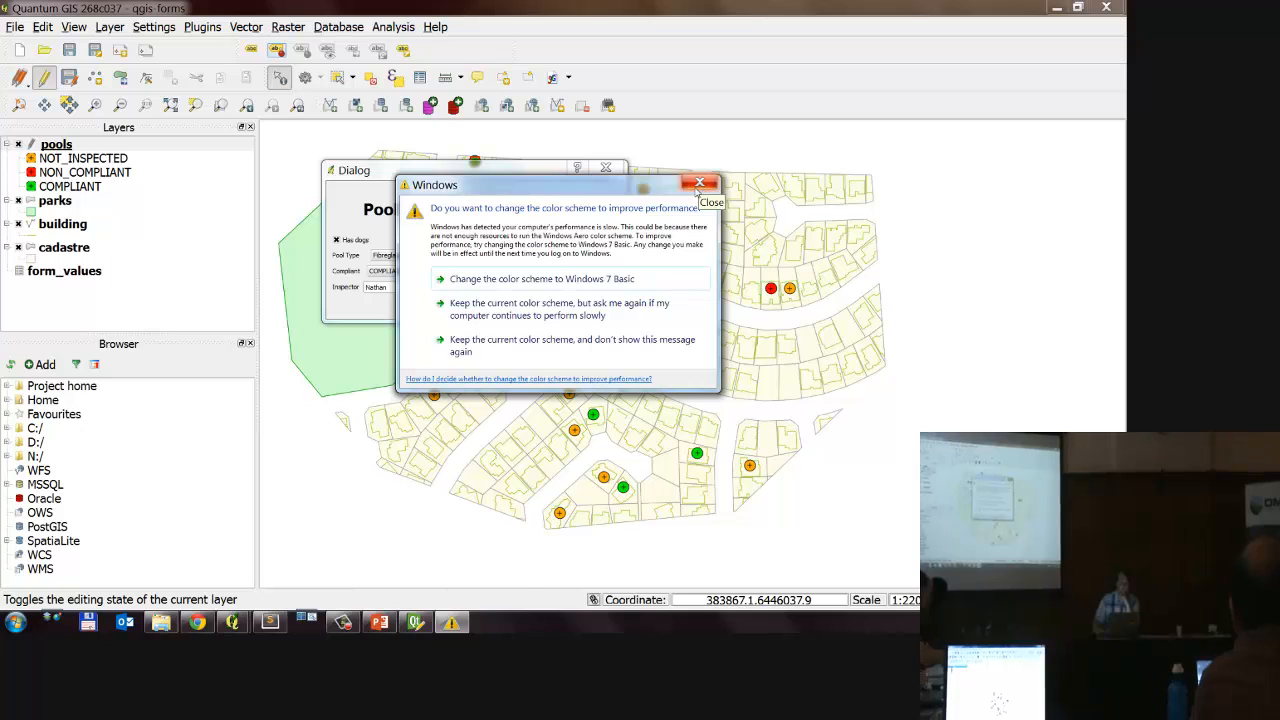
left_click(703, 186)
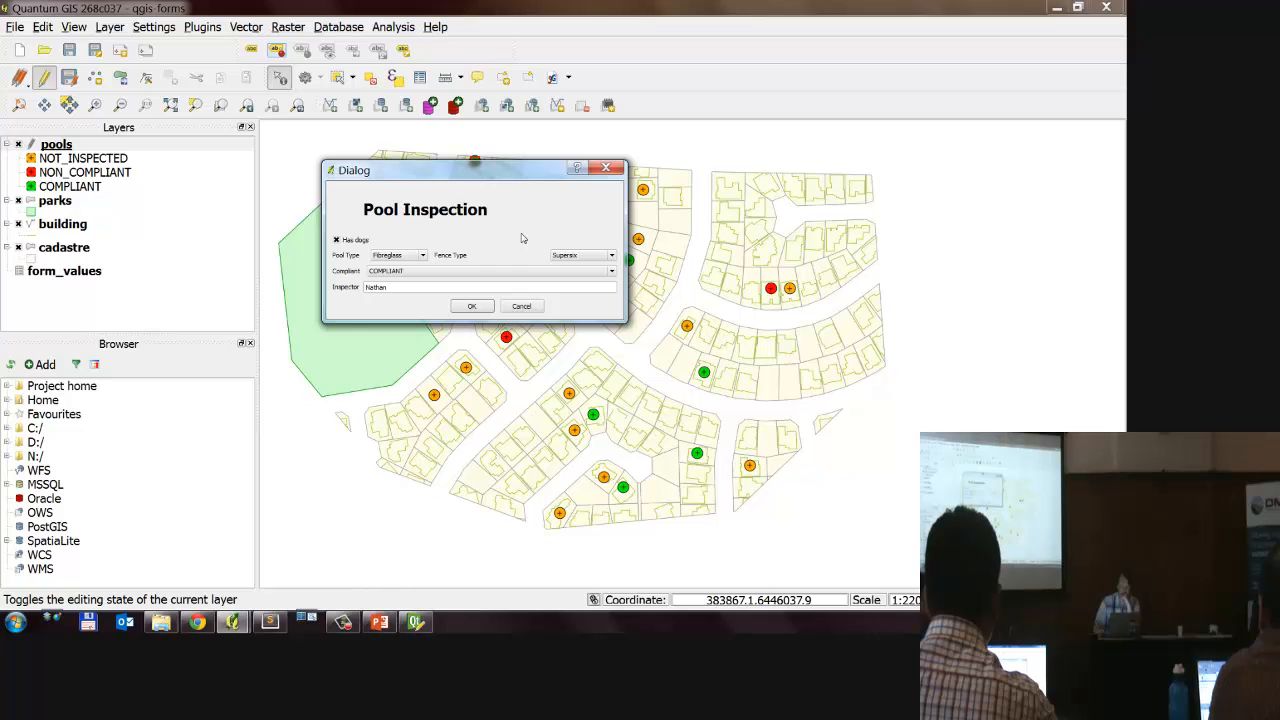
left_click_drag(511, 176, 593, 213)
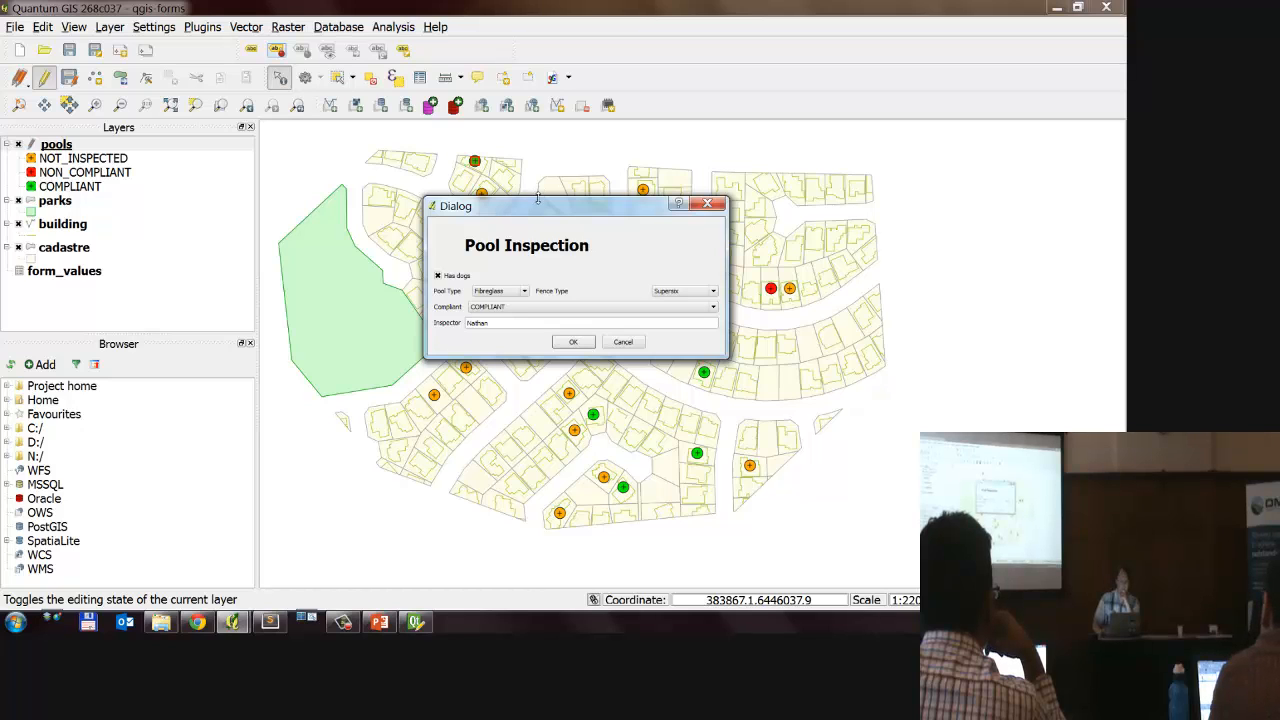
left_click_drag(545, 212, 484, 168)
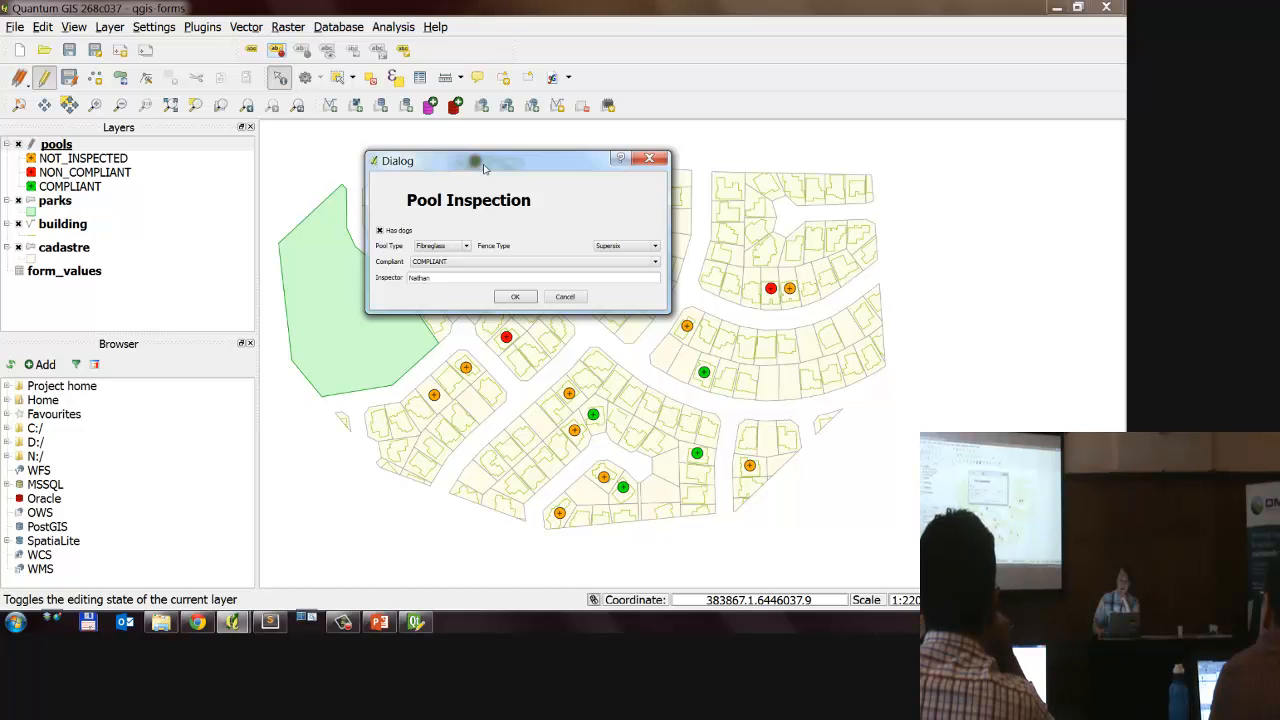
left_click(654, 159)
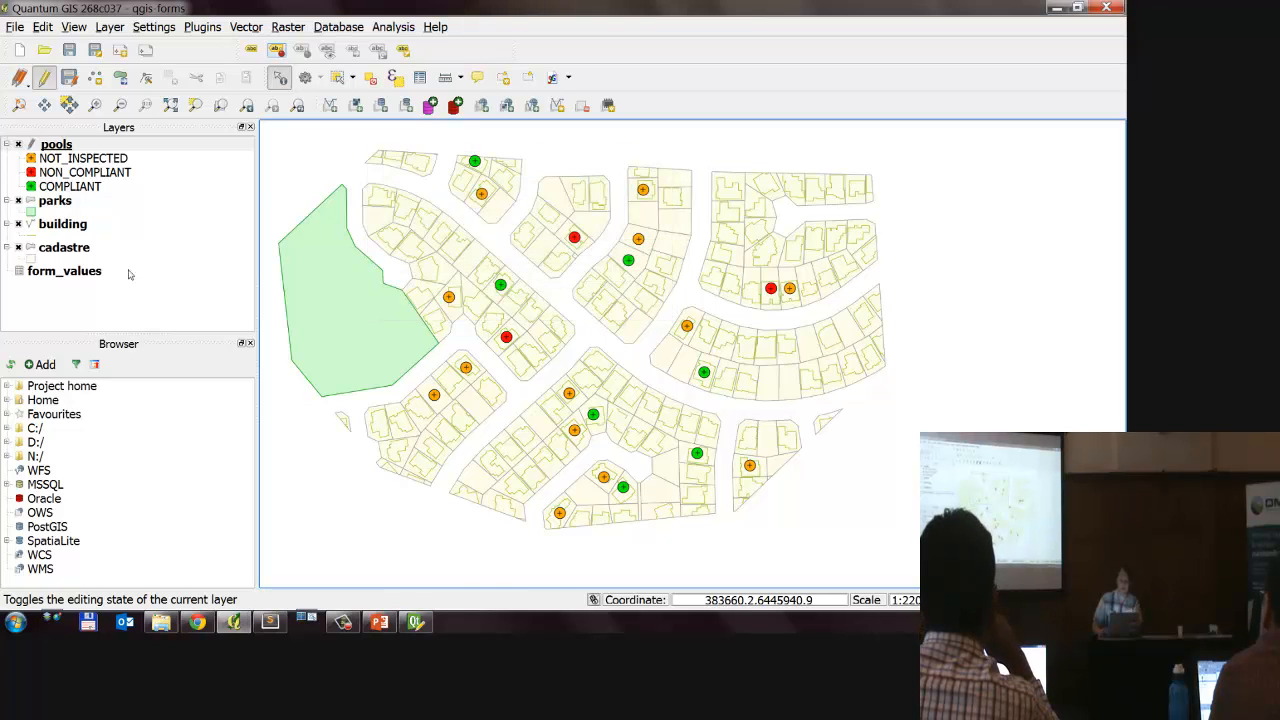
left_click(129, 273)
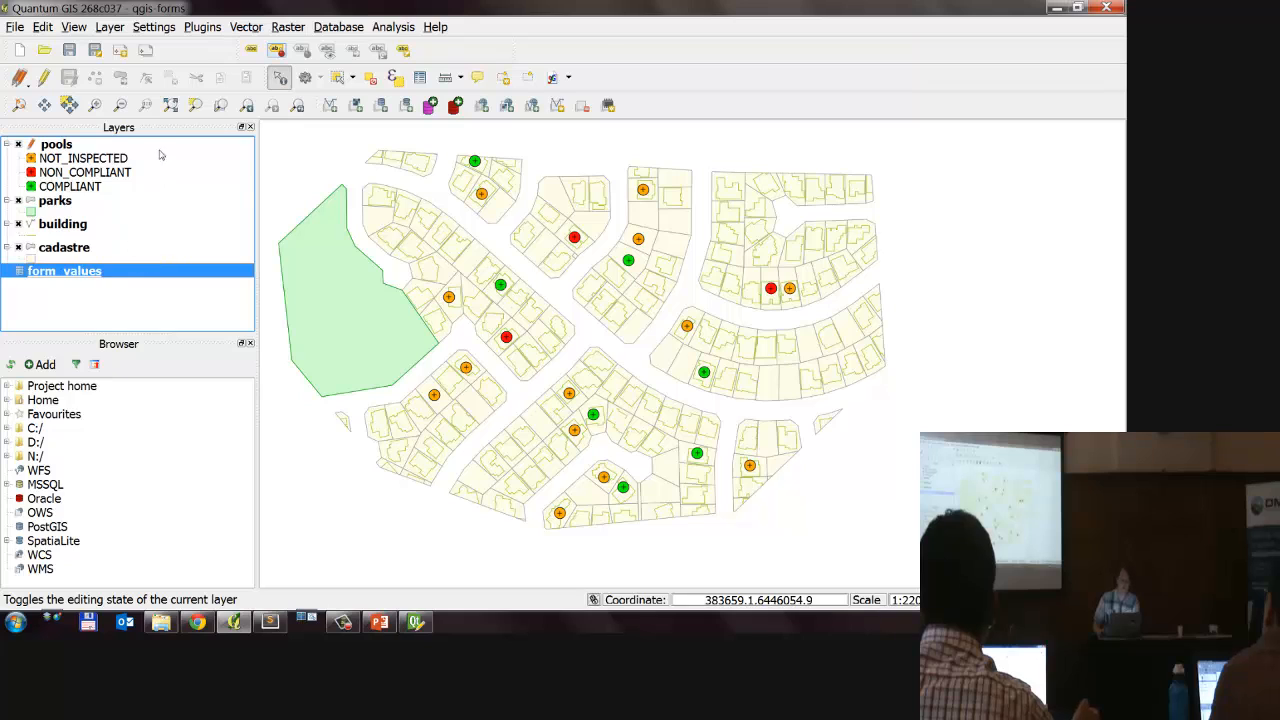
left_click(84, 200)
left_click(118, 228)
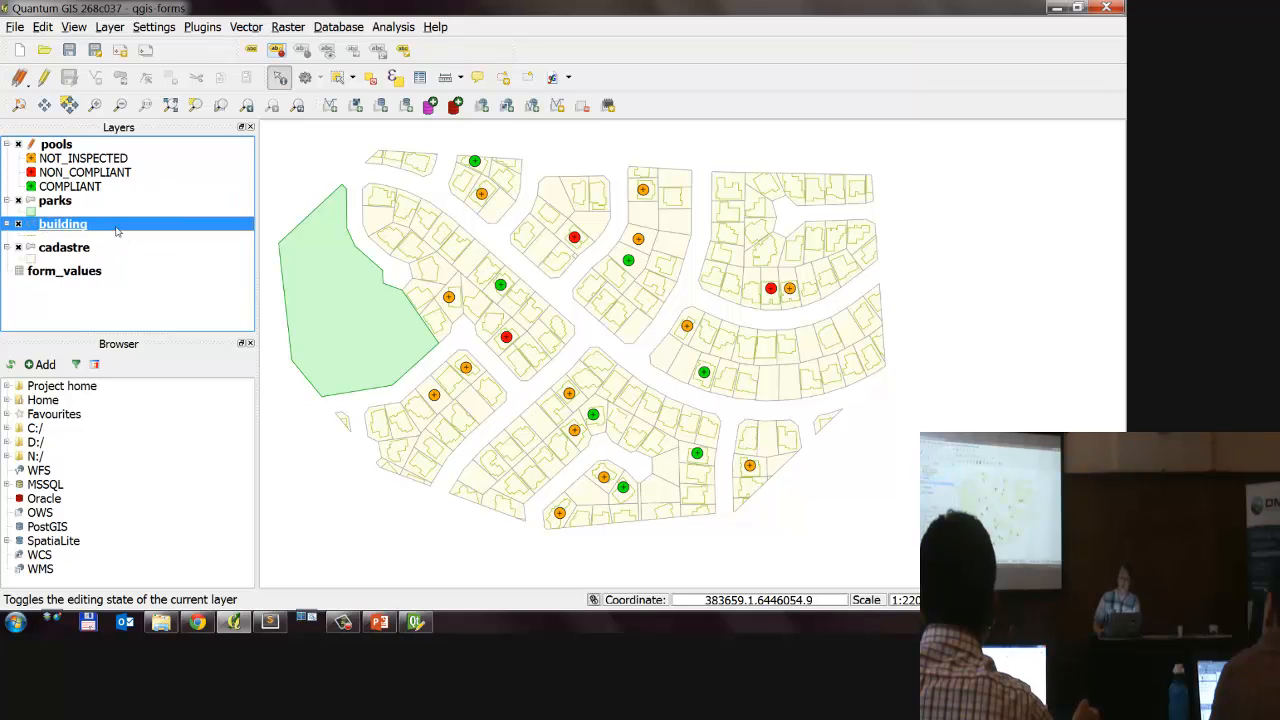
left_click(116, 238)
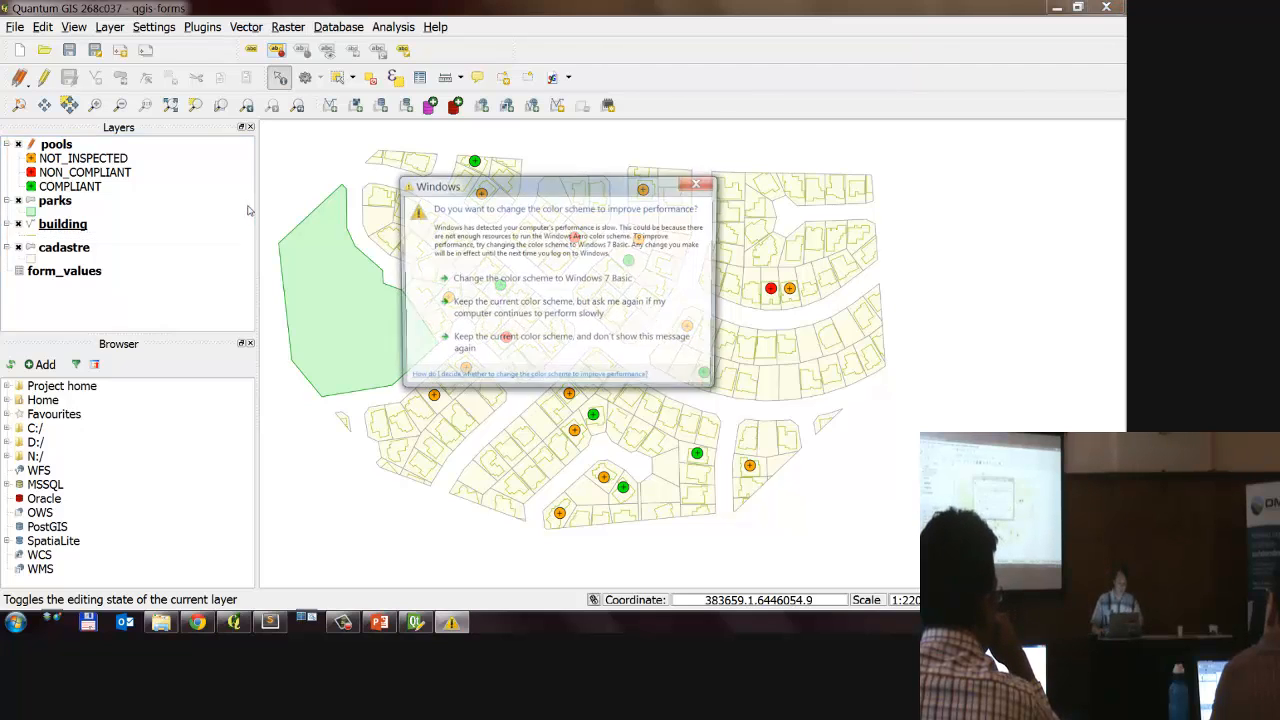
Step: Keep the current Windows color scheme and stop its performance message from being shown again
left_click(533, 358)
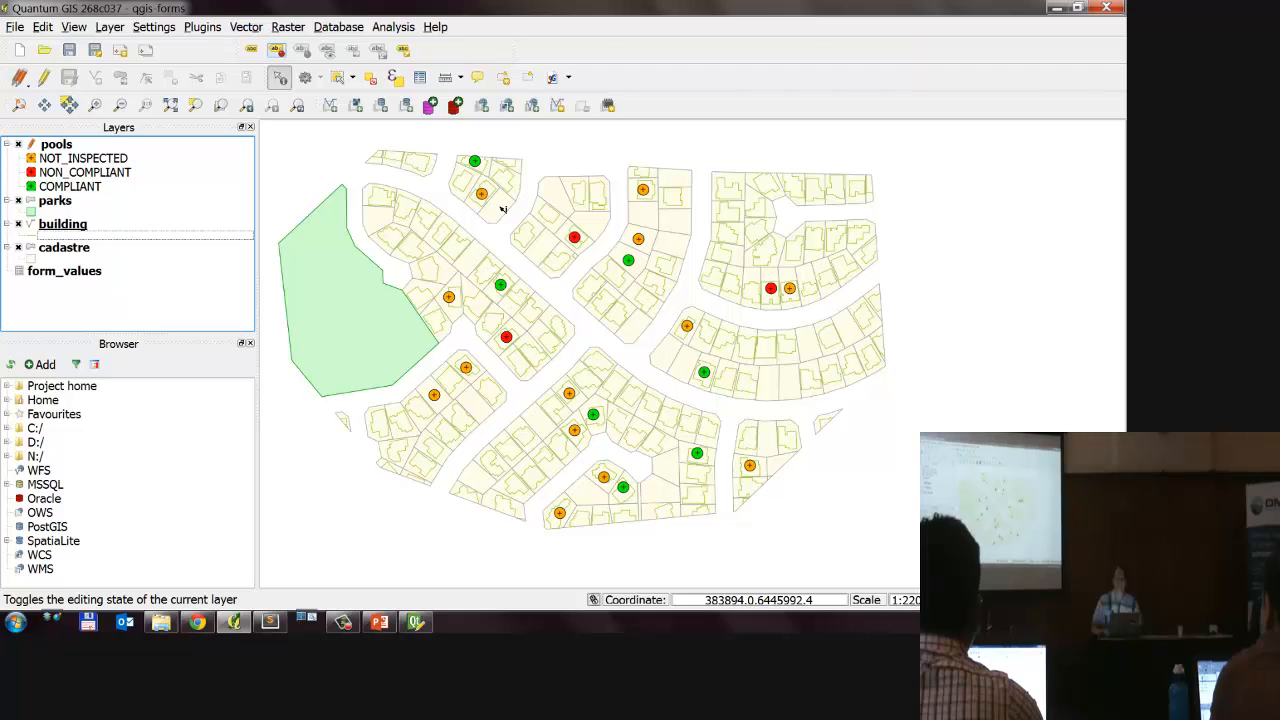
mouse_move(550, 243)
left_mouse_down()
mouse_move(533, 226)
mouse_move(549, 242)
left_mouse_up()
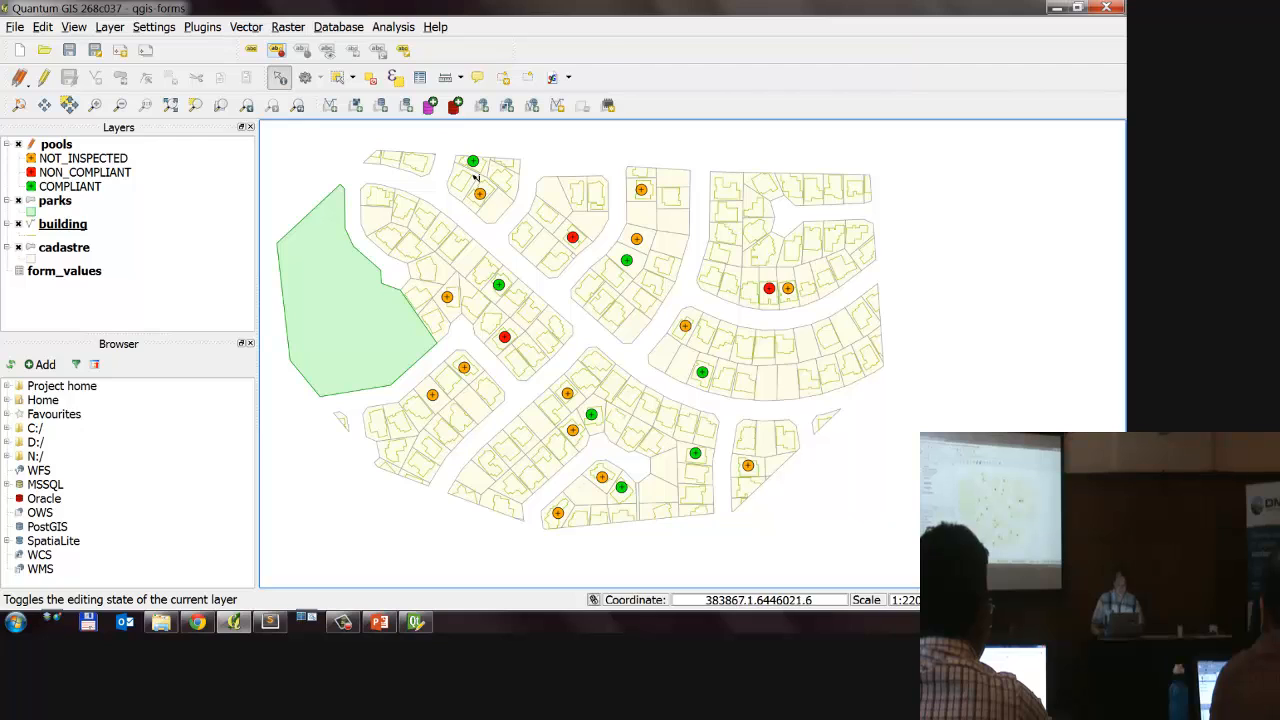
left_click_drag(476, 177, 466, 203)
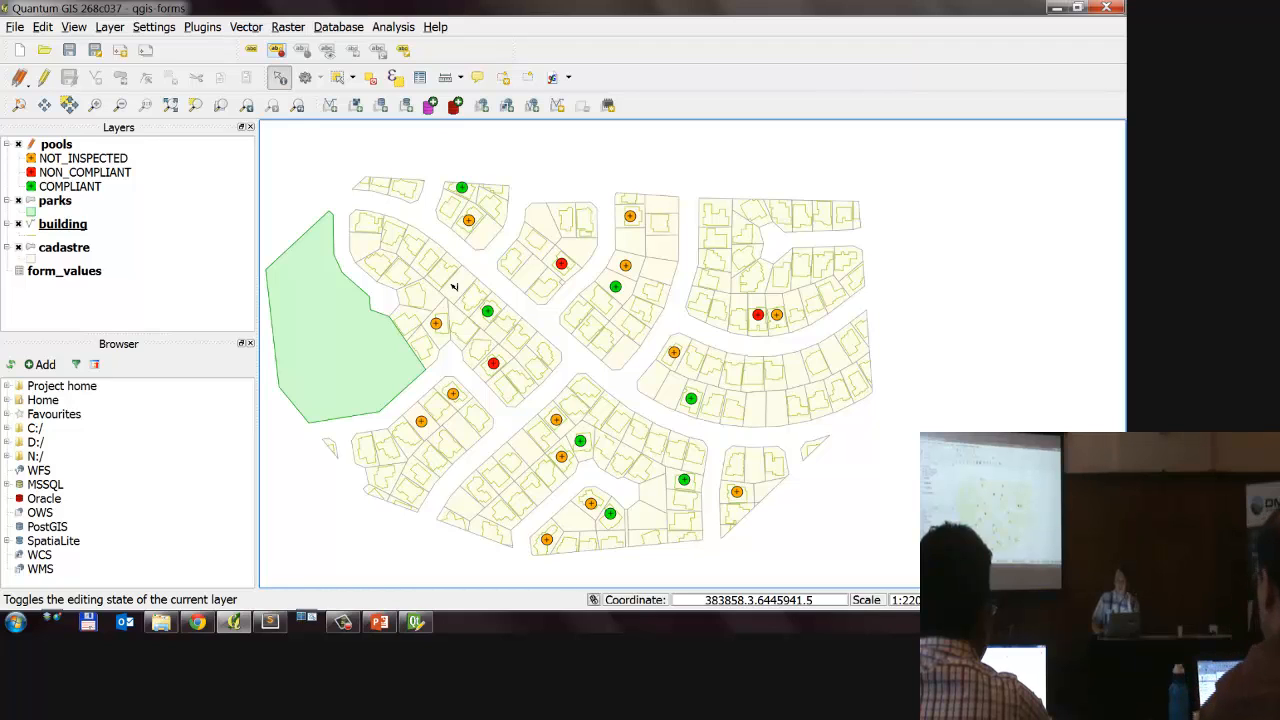
Step: Switch to Sublime Text and look through the Form class and load function in workshop.py.back
left_click(270, 622)
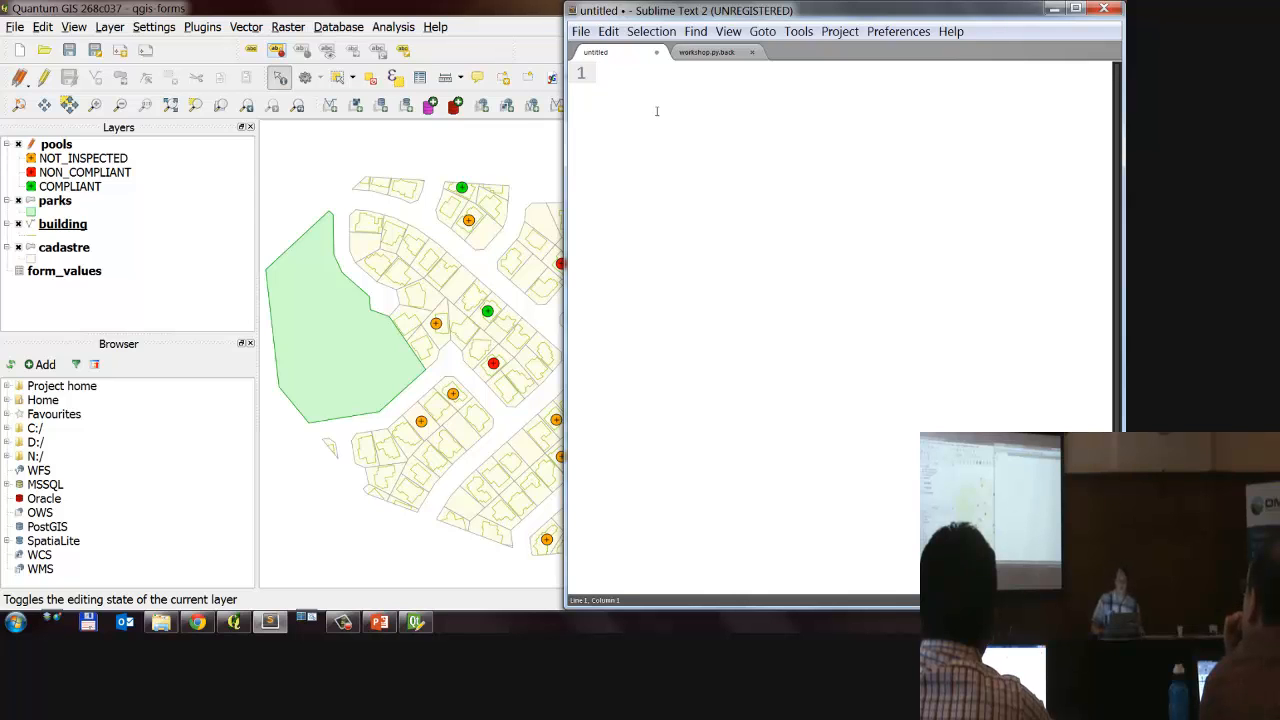
left_click(700, 53)
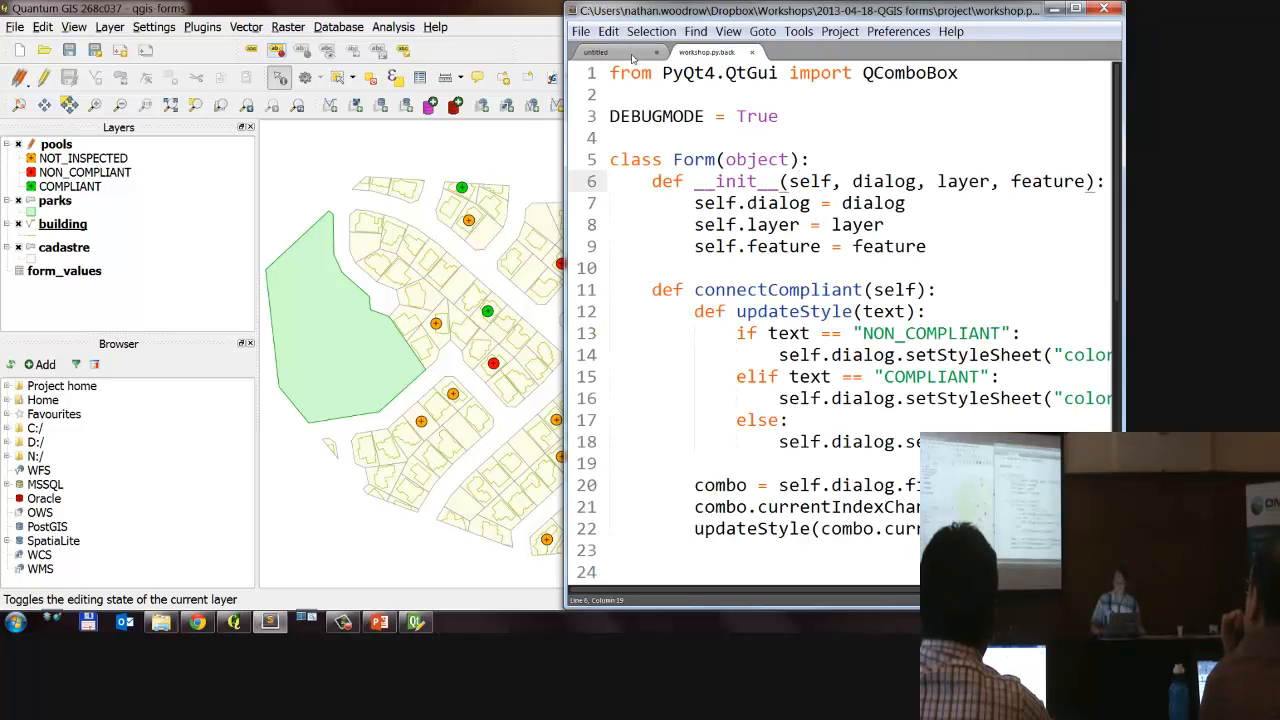
scroll(691, 204, "down", 8)
scroll(691, 204, "up", 2)
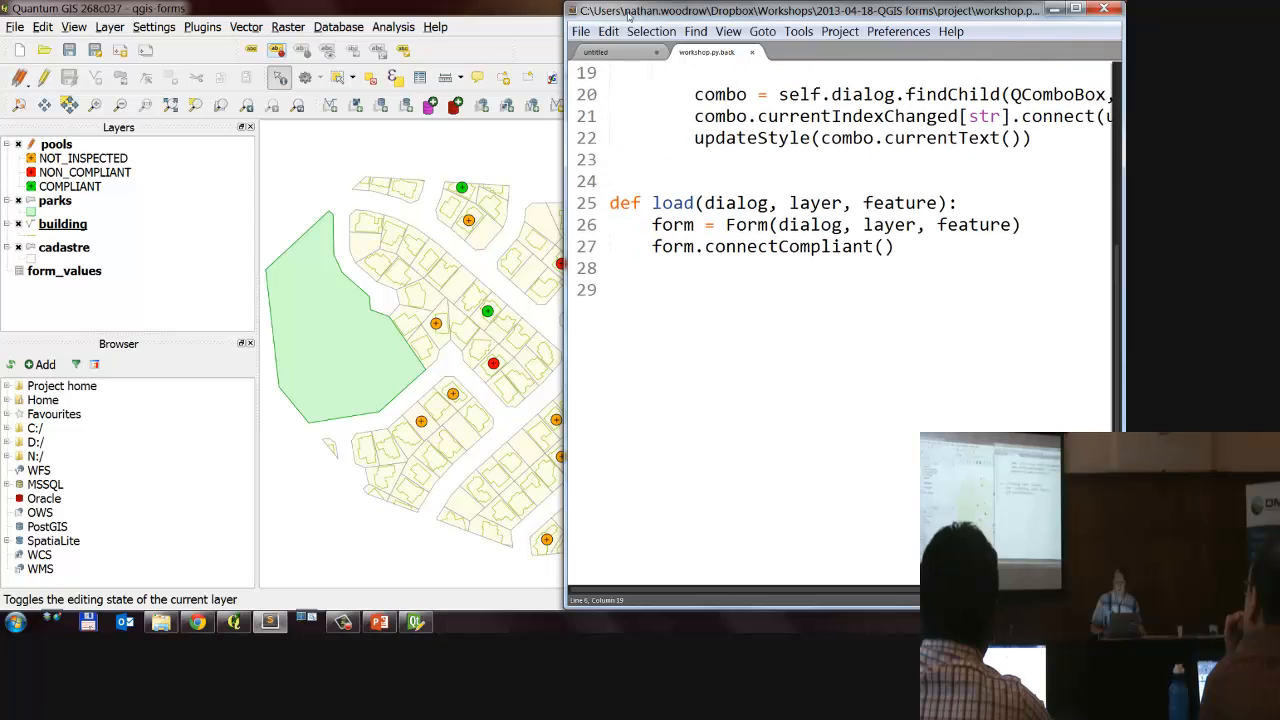
Step: Begin a function definition with def in the untitled file and set the file's syntax to Python
left_click(623, 53)
type("def")
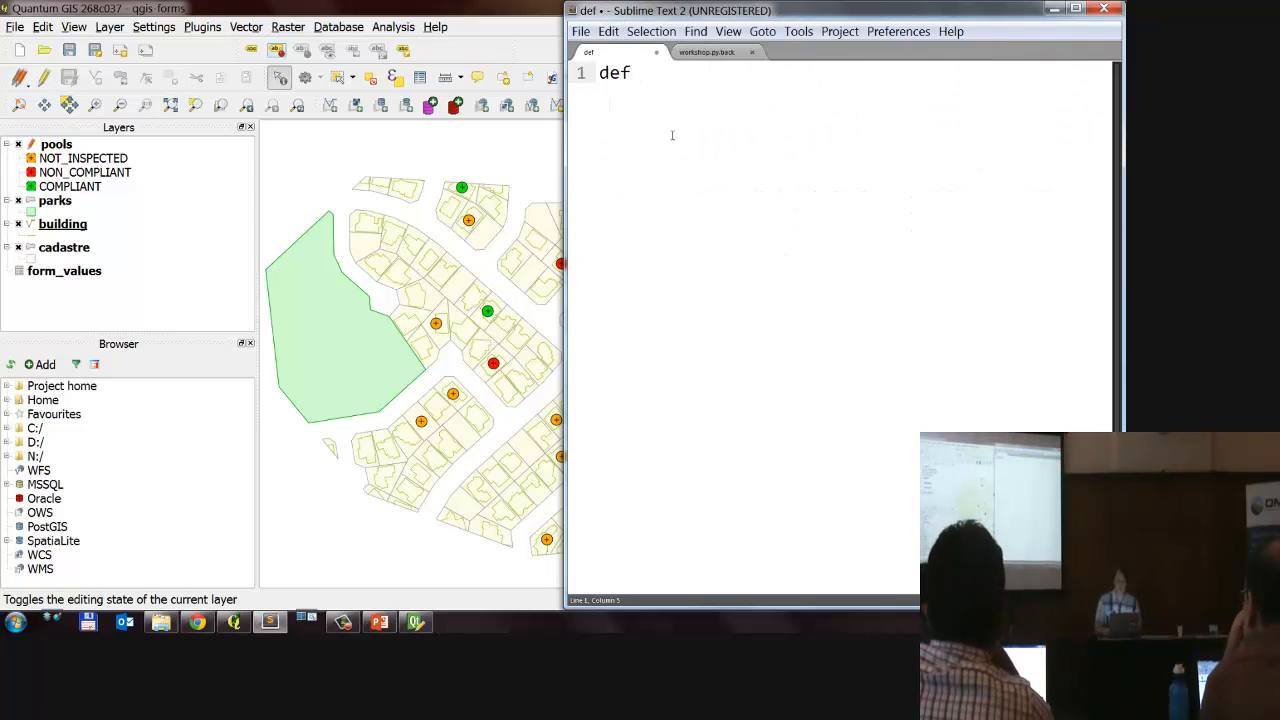
key("ctrl+p")
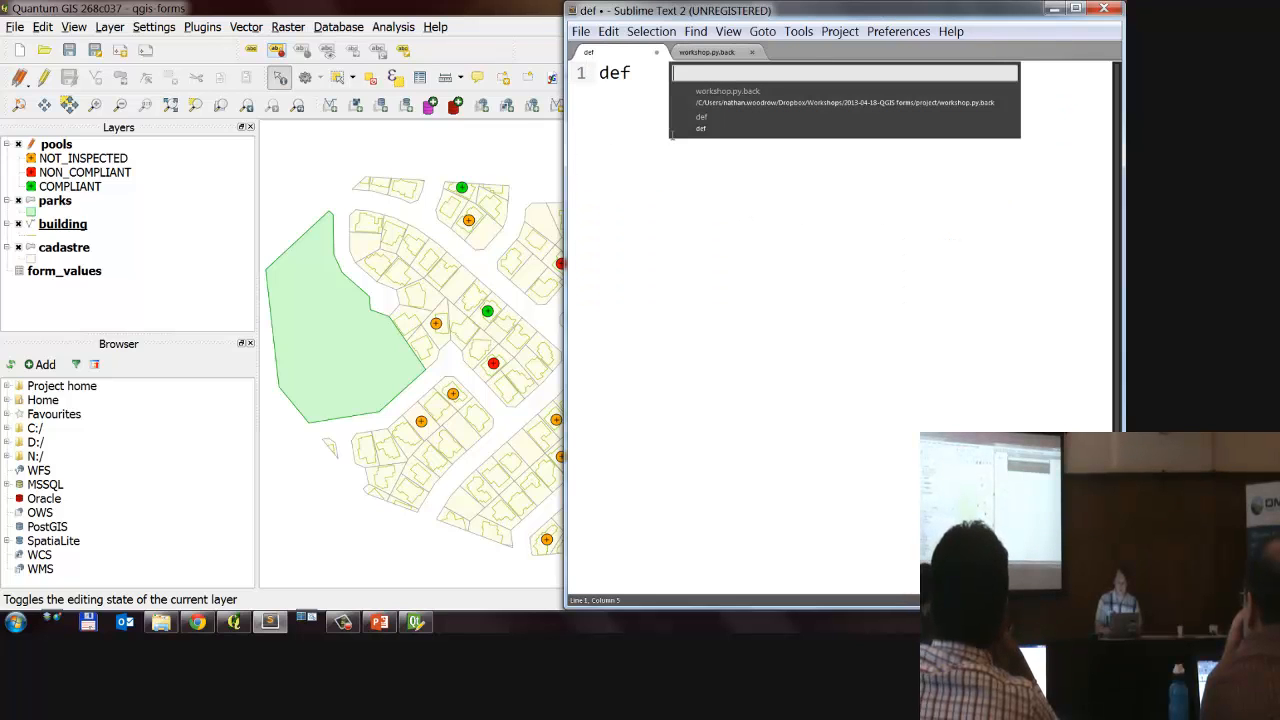
key("Escape")
key("ctrl+shift+p")
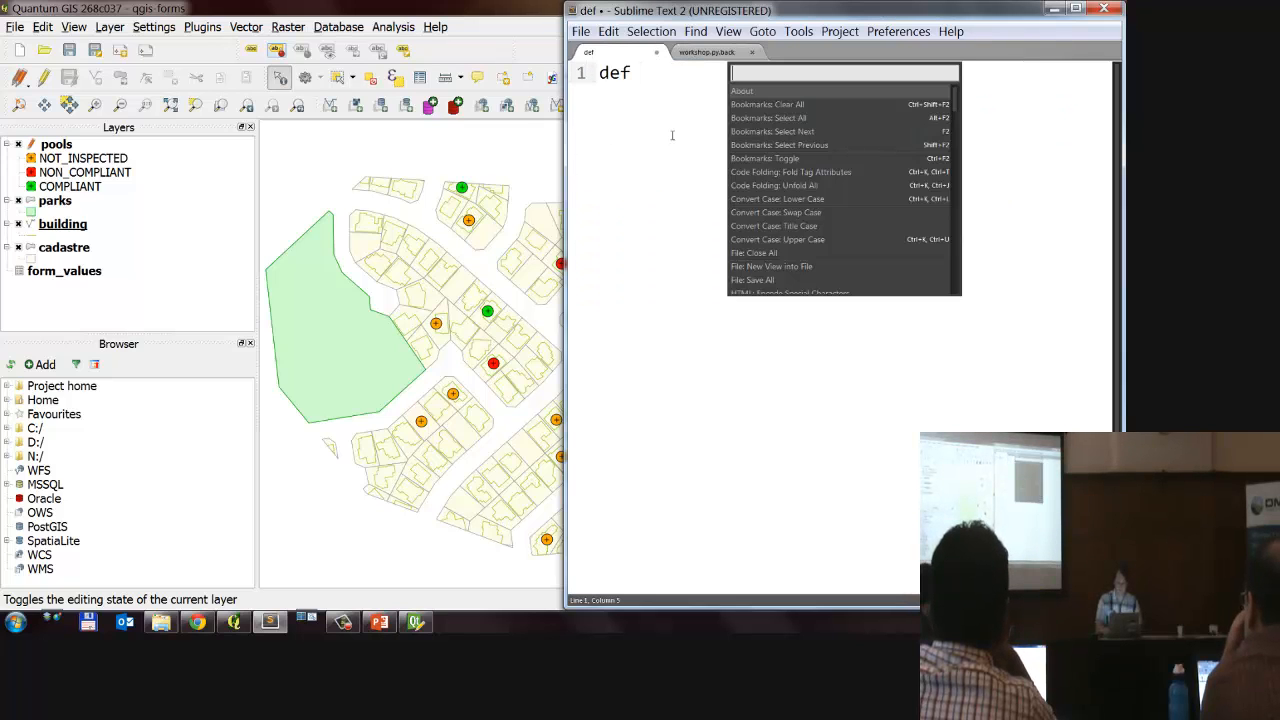
type("Pyth")
key("Return")
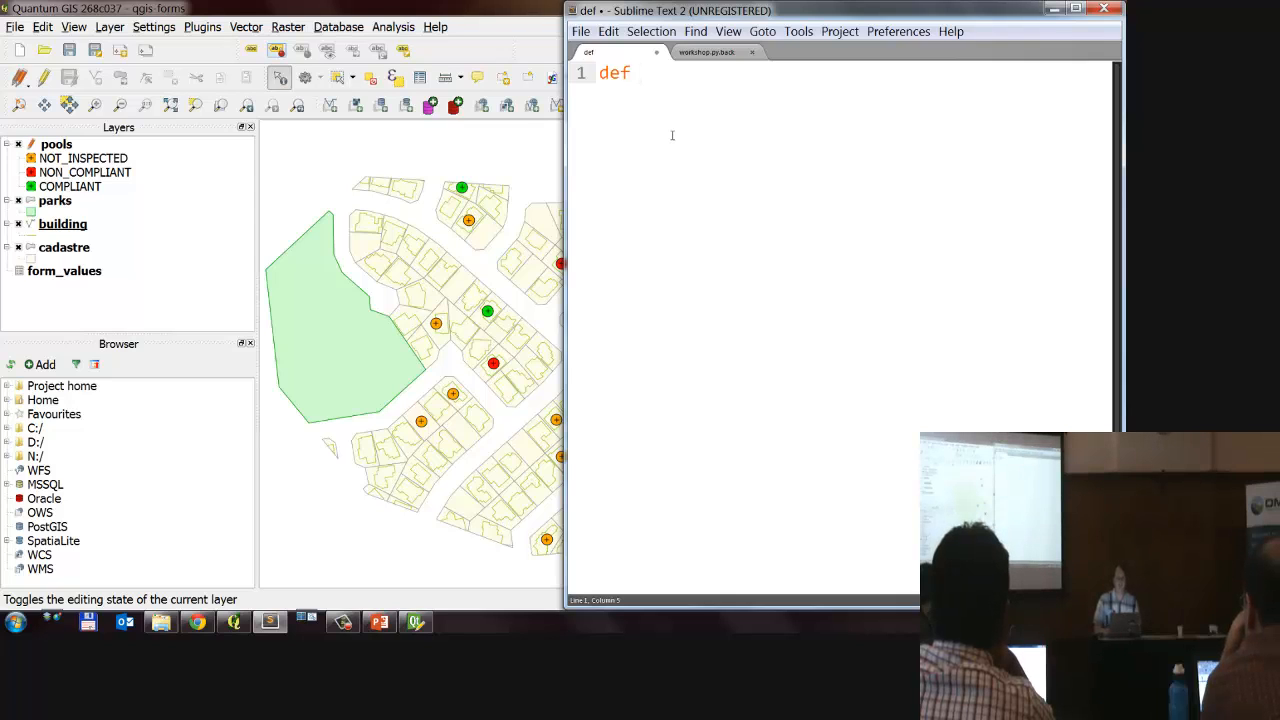
Step: Name the function open and give it the parameters dialog and layer
type("open(")
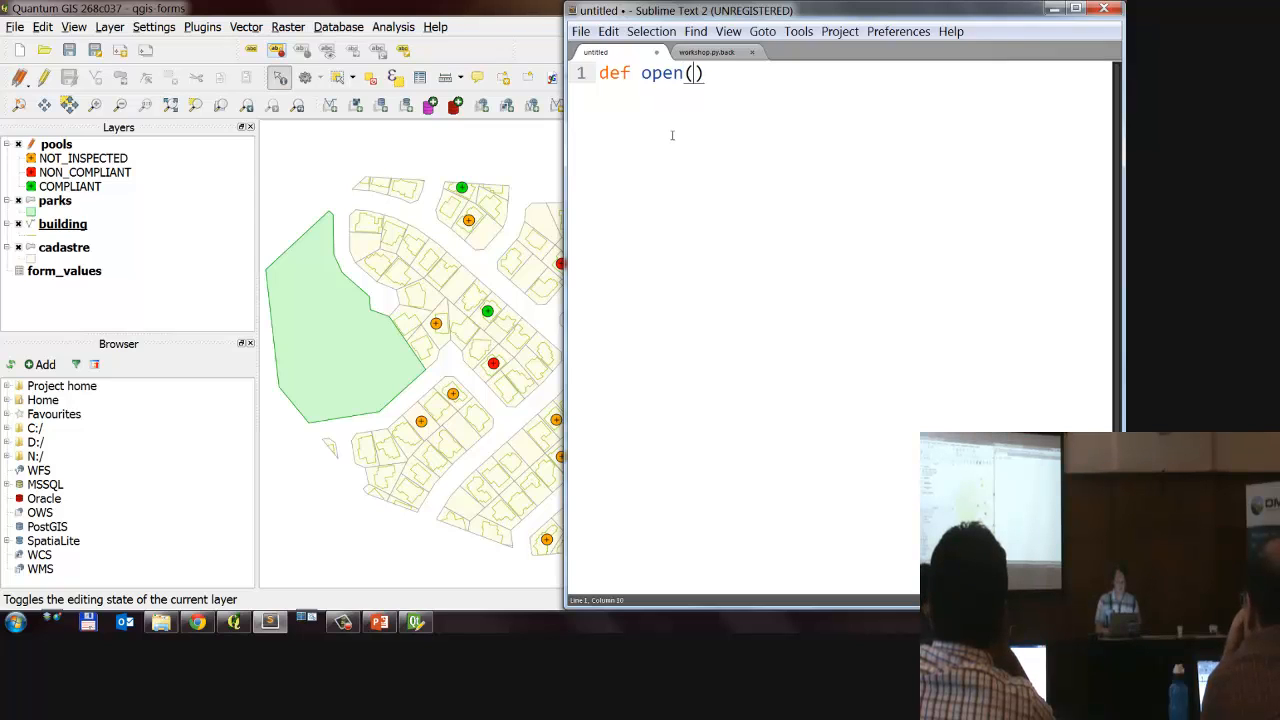
type("dialog")
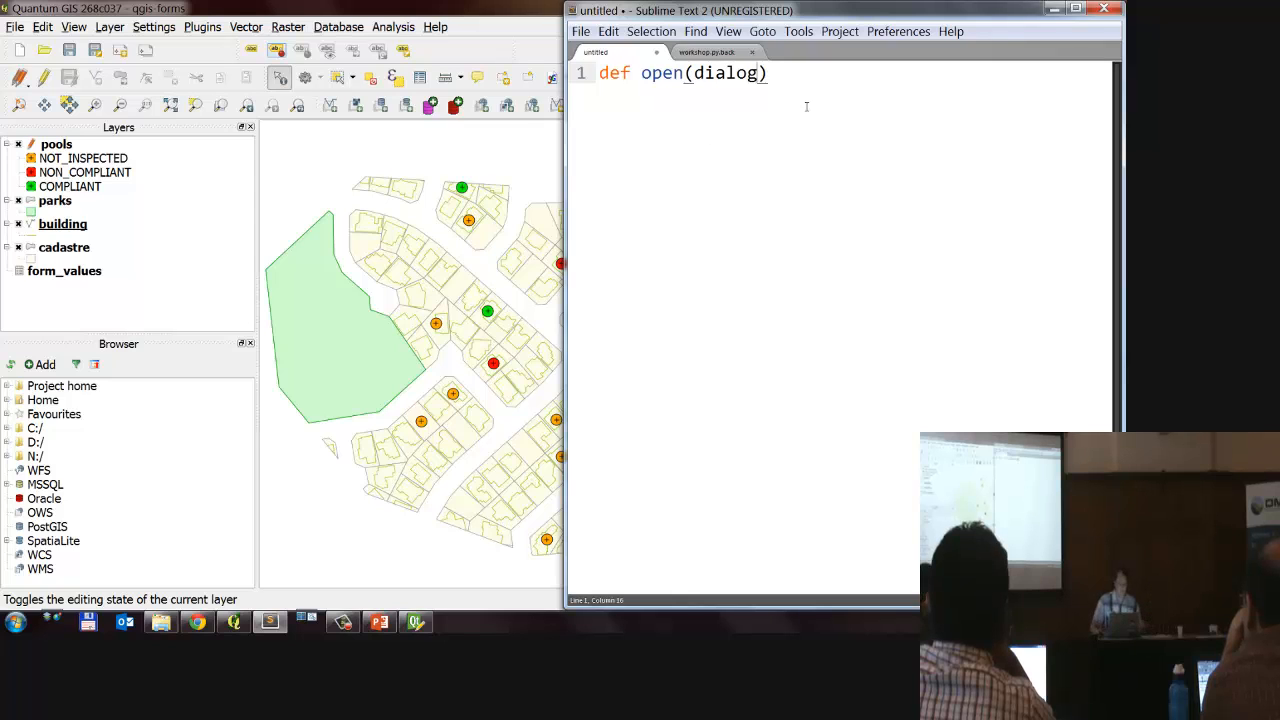
left_click(708, 52)
left_click(610, 54)
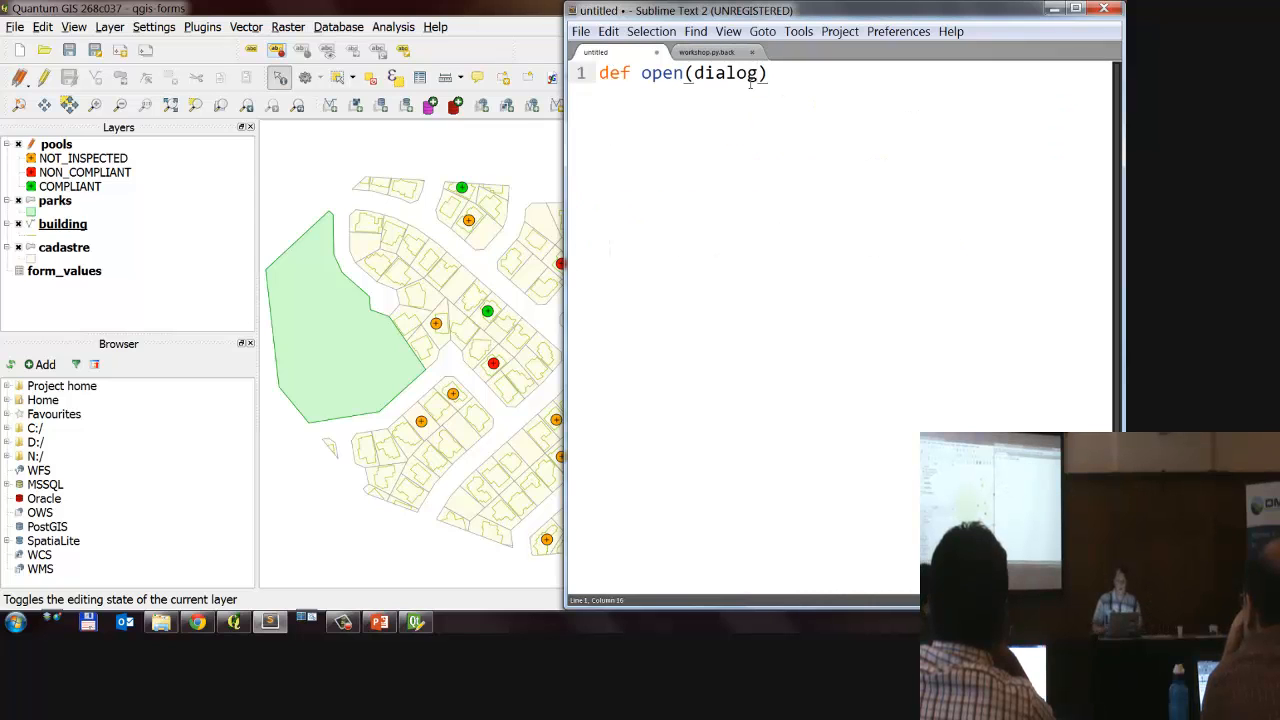
type(", layer")
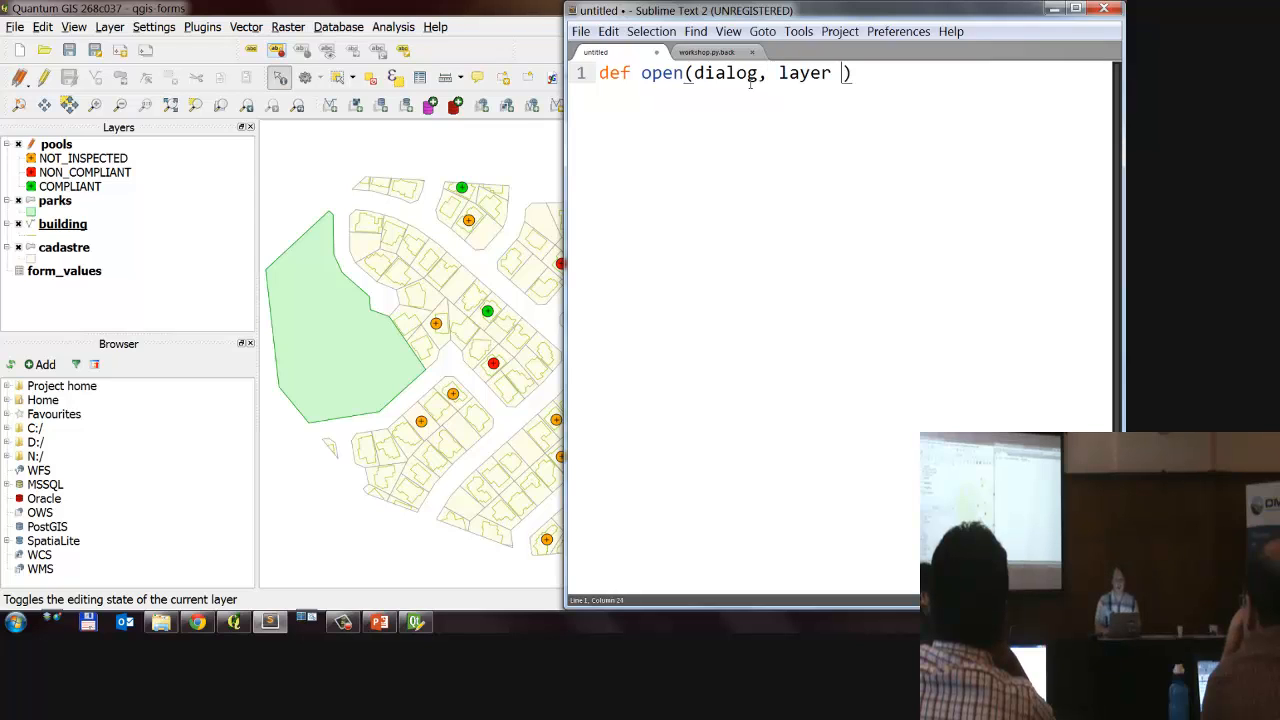
key("BackSpace")
type(",")
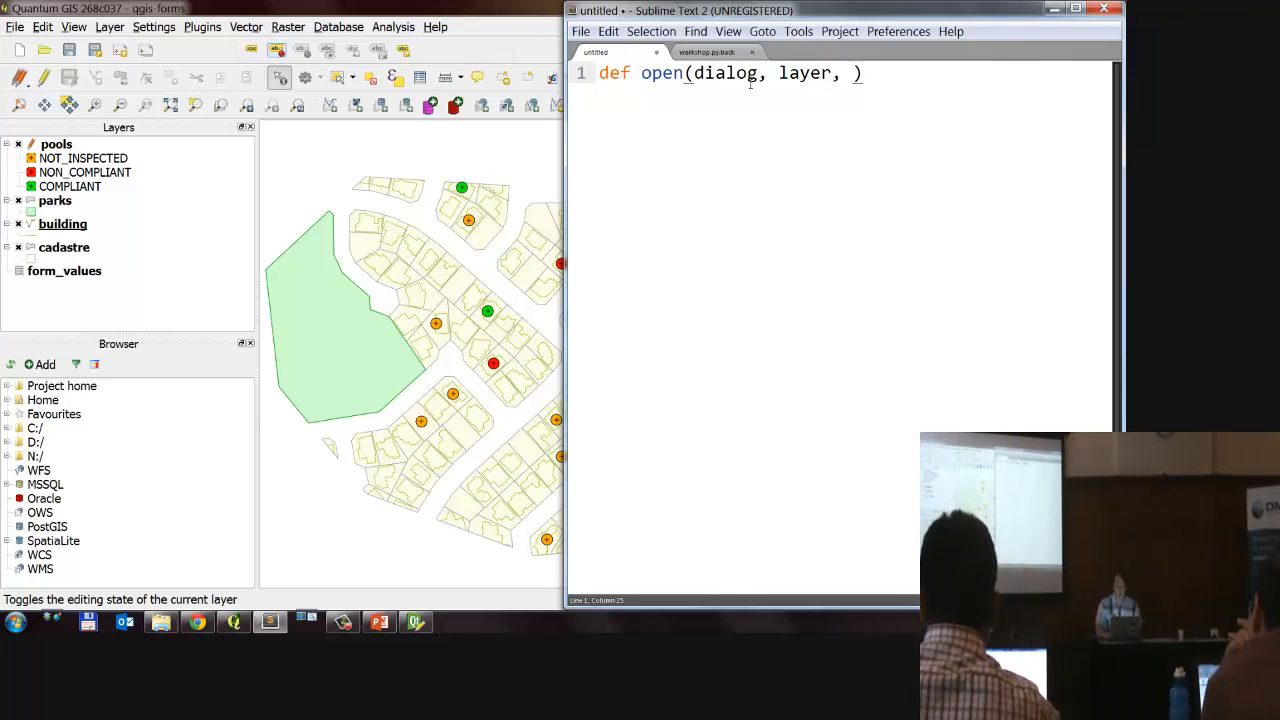
Step: Add feature as the third parameter of open and end the function header with a colon
type("feaut")
key("BackSpace")
key("BackSpace")
key("BackSpace")
key("BackSpace")
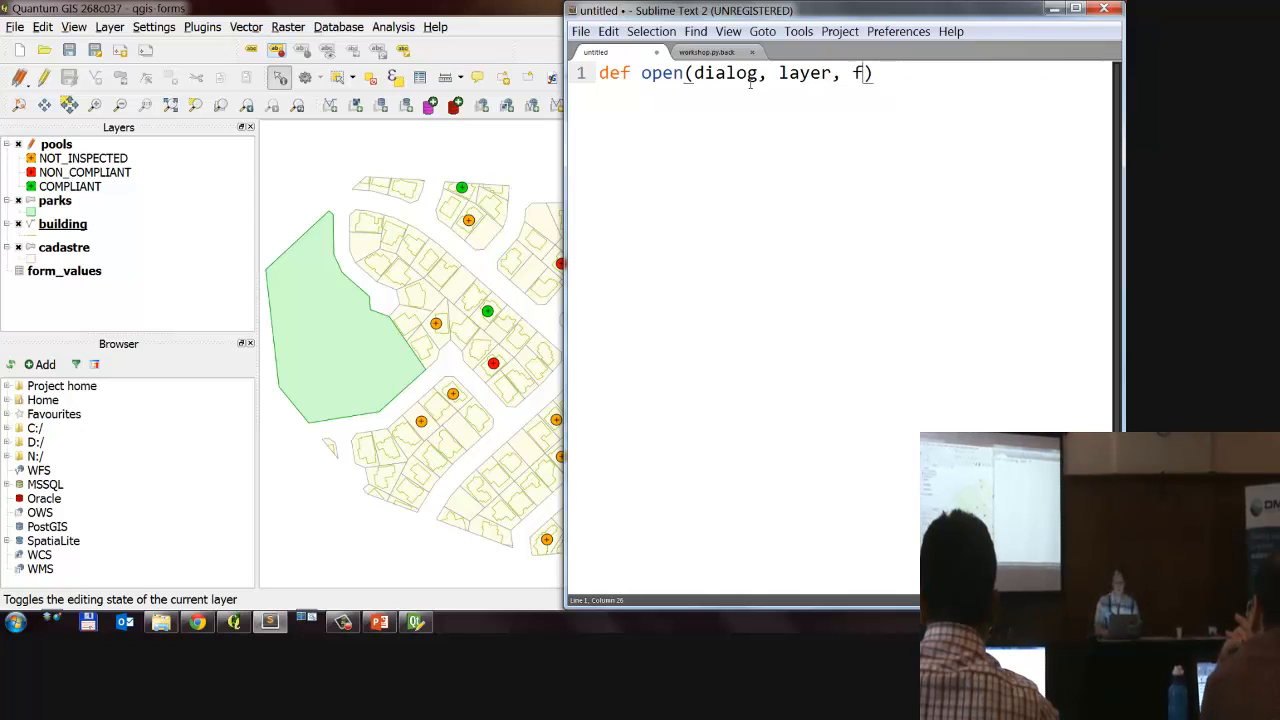
type("eaut")
key("BackSpace")
key("BackSpace")
type("ture ")
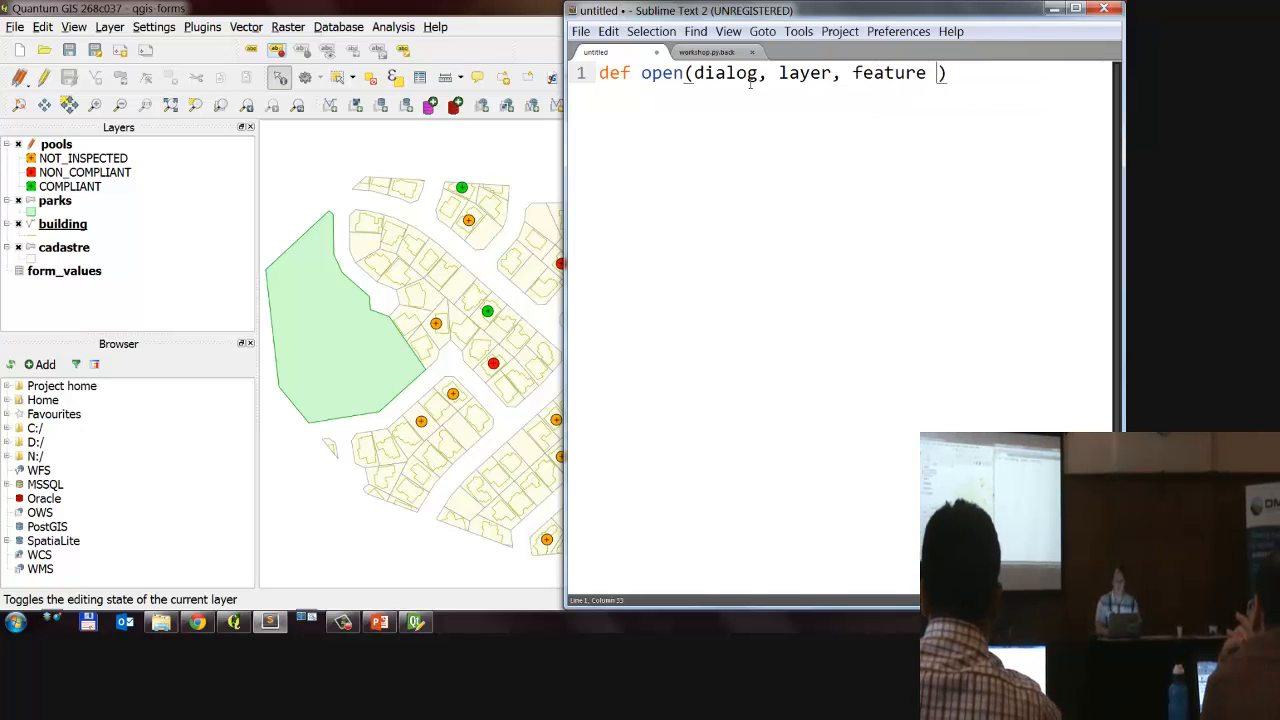
type(")")
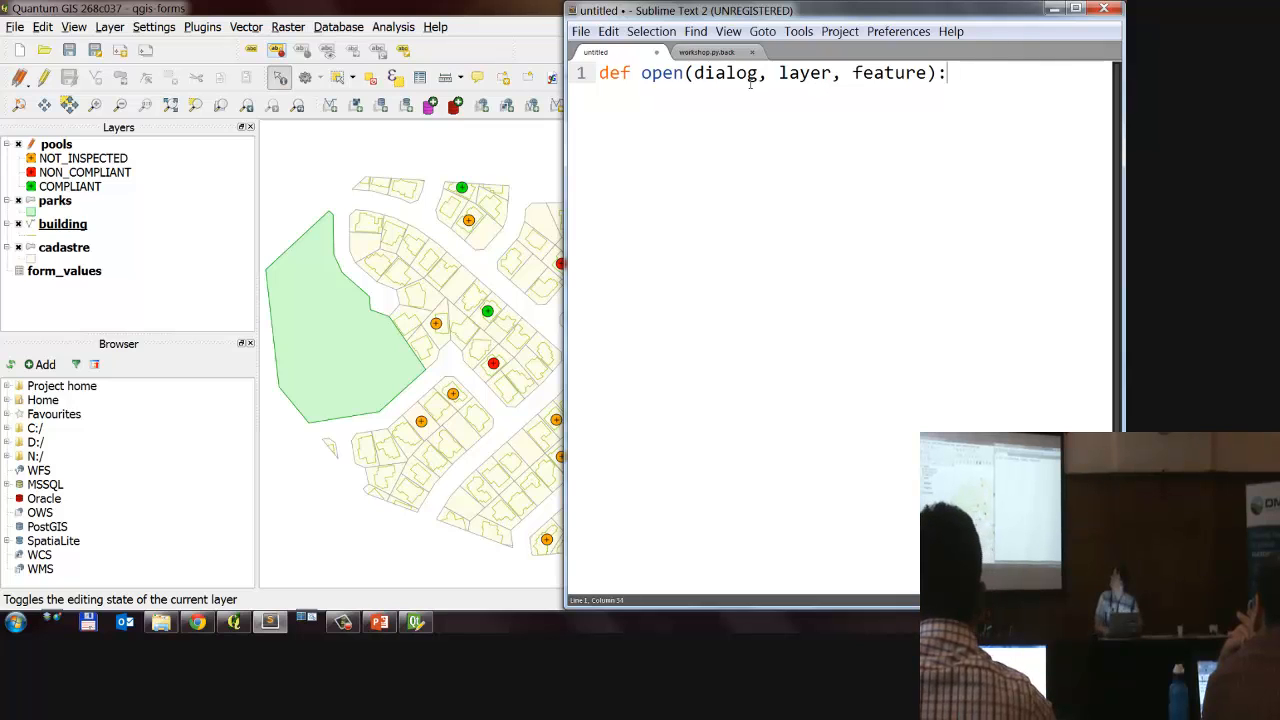
Step: Begin the body of the open function with a line assigning feature to a variable named compliant
key("Return")
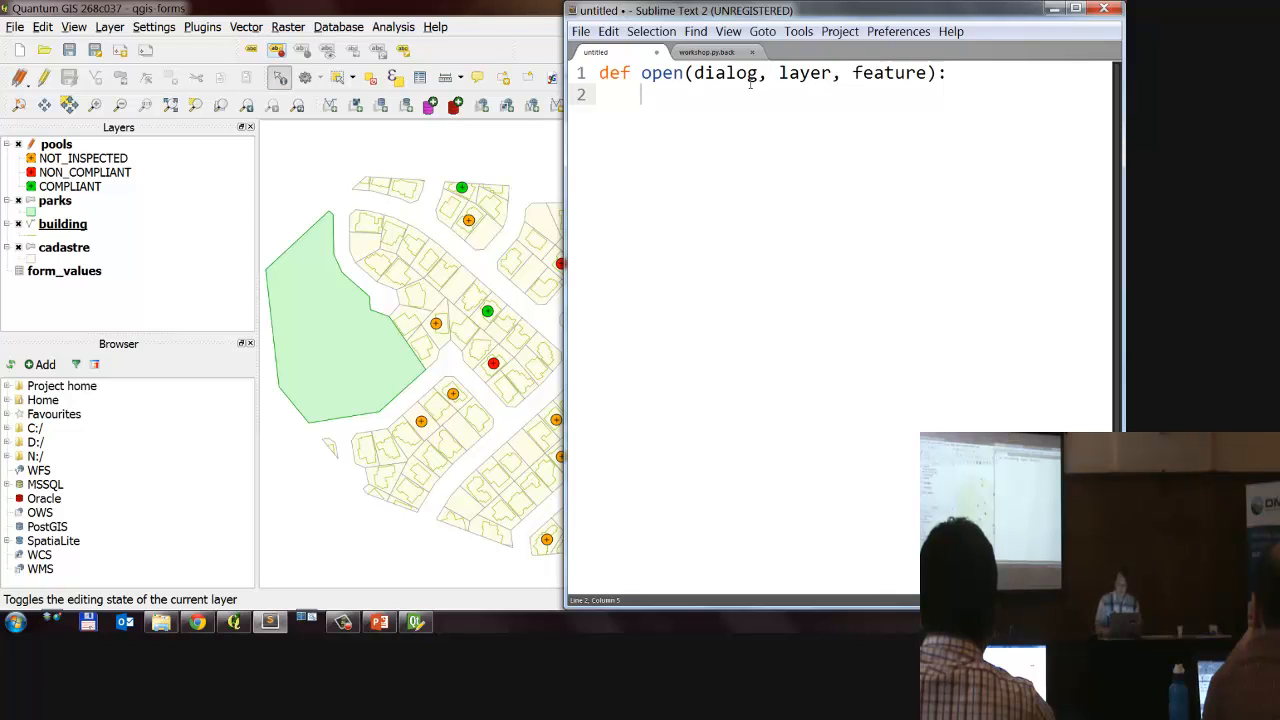
type("compliant = ")
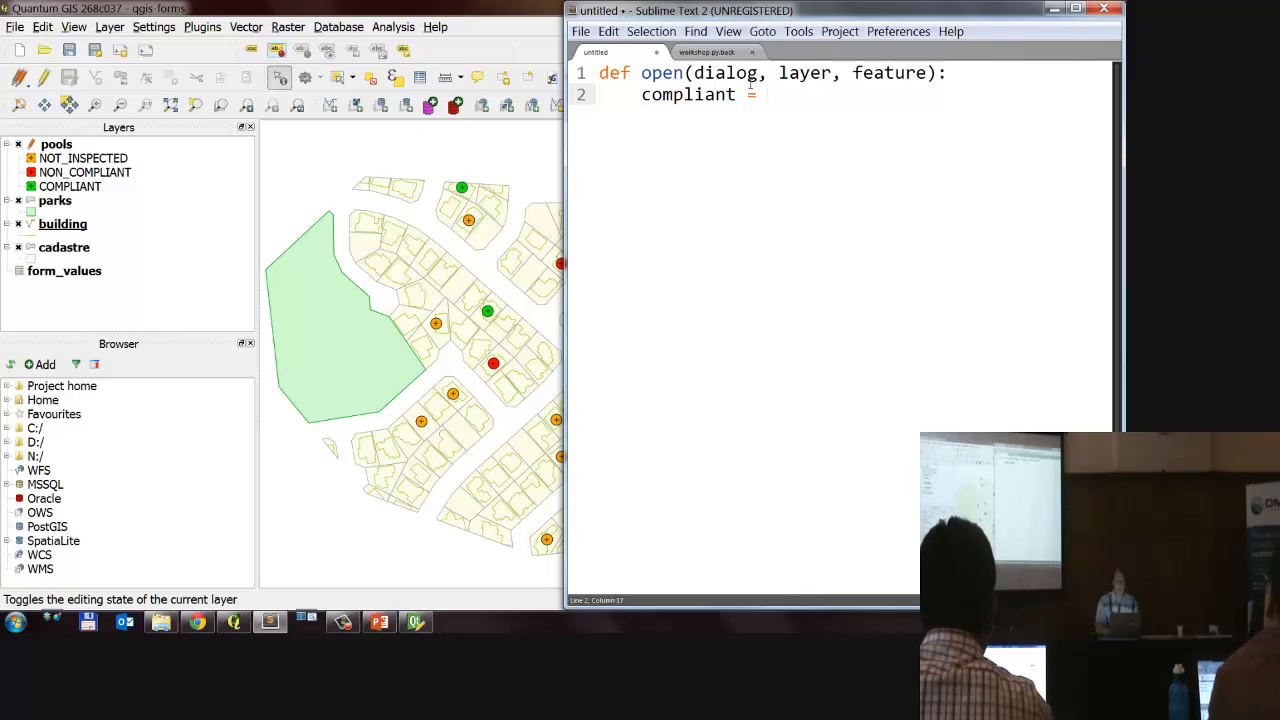
type("fea")
key("Tab")
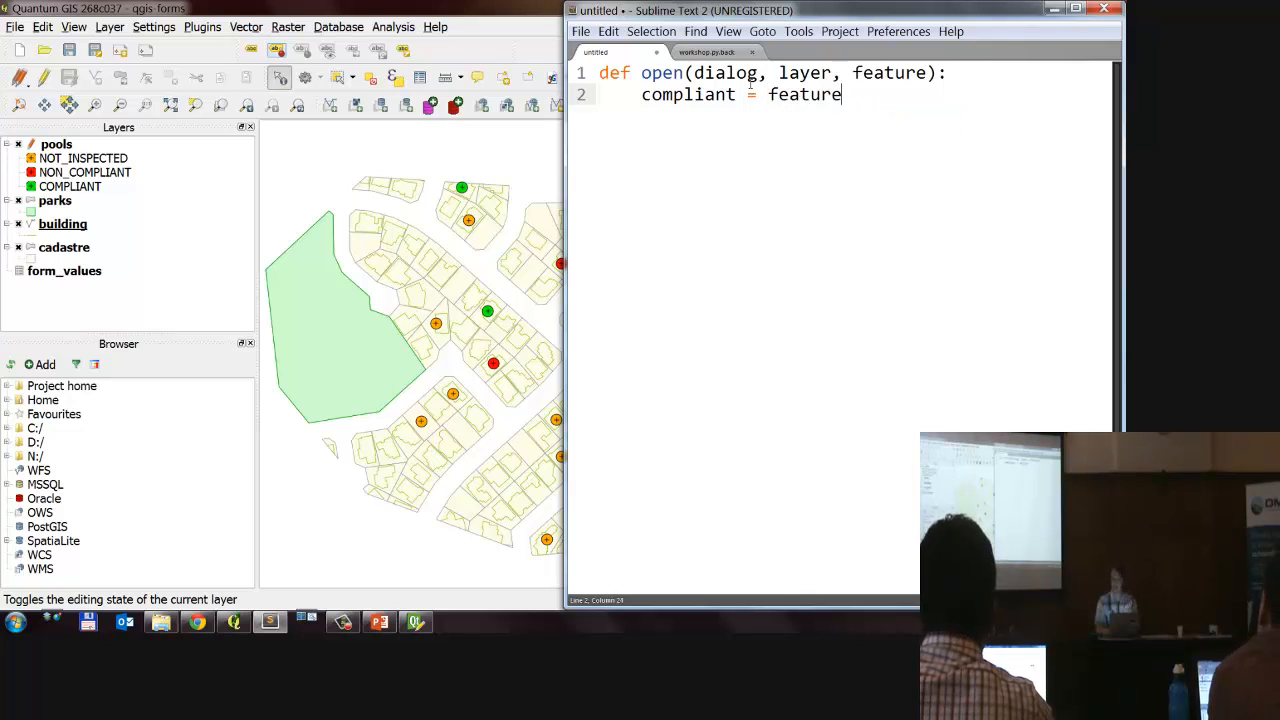
Step: Complete the assignment so it looks up the "compliant" field of feature and converts it with .toString()
type("[\"")
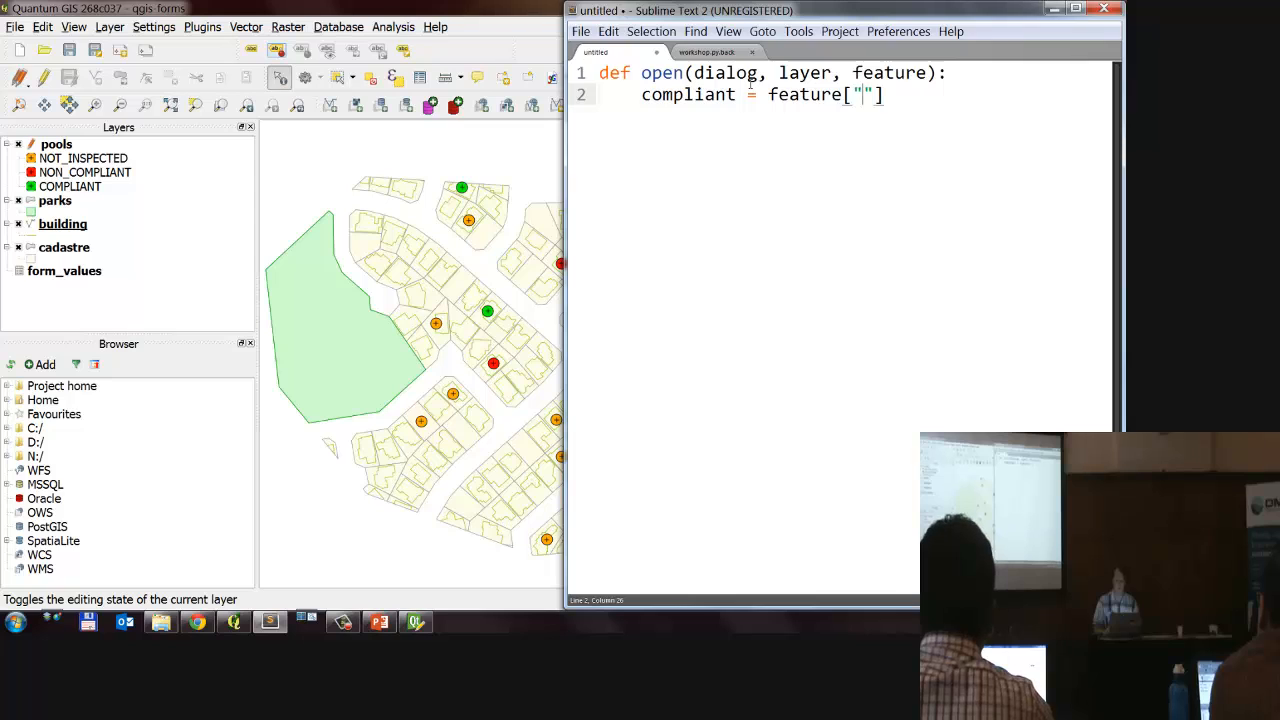
type("fds")
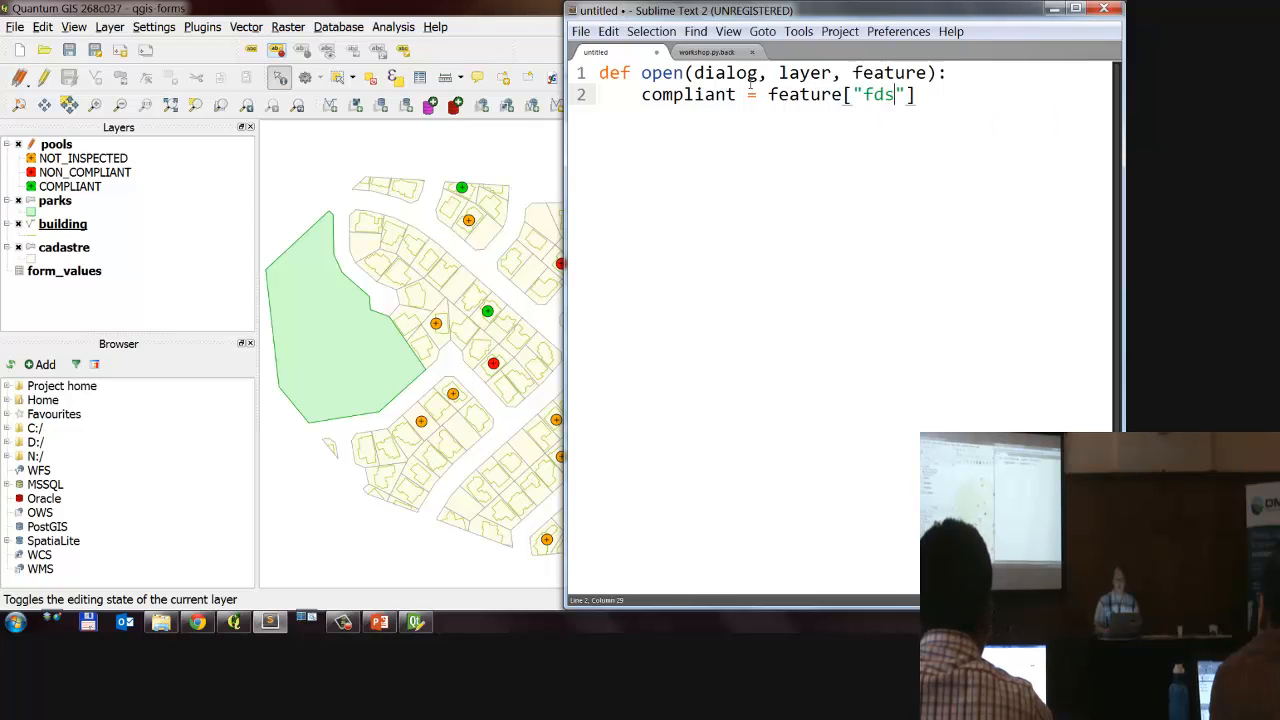
key("BackSpace")
key("BackSpace")
key("BackSpace")
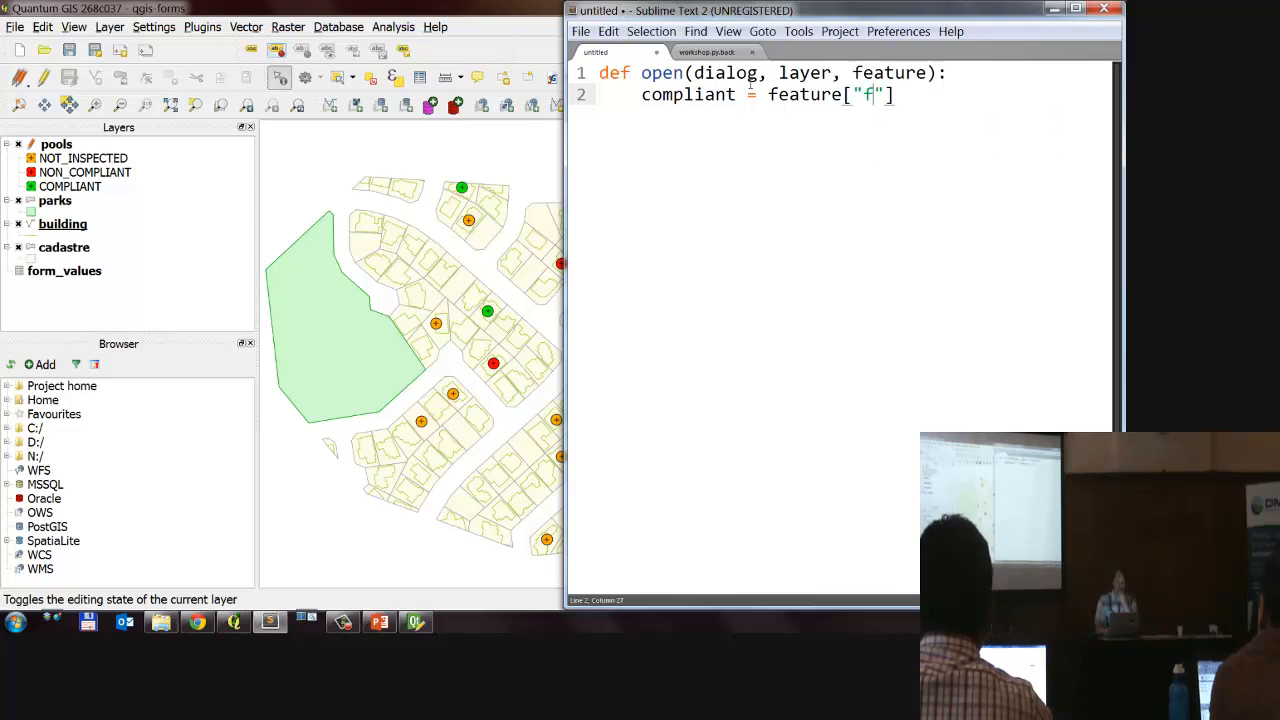
type("complqd")
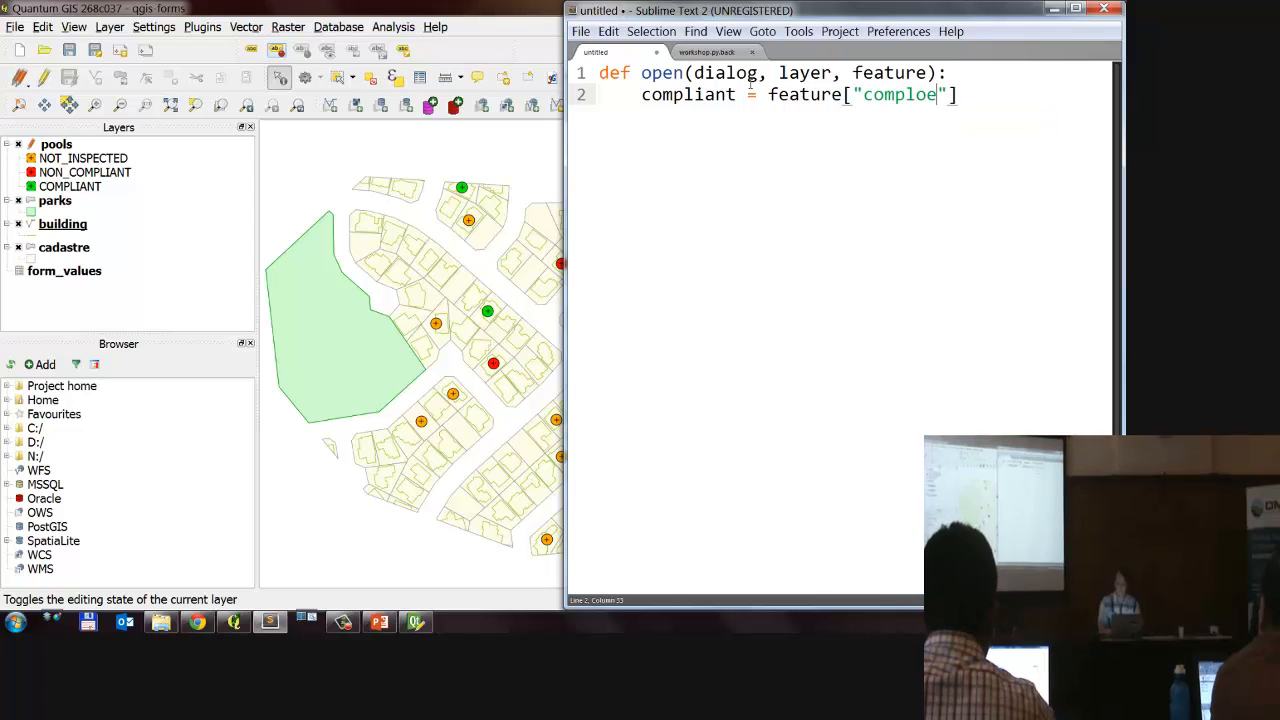
key("BackSpace")
key("BackSpace")
type("iant\"]")
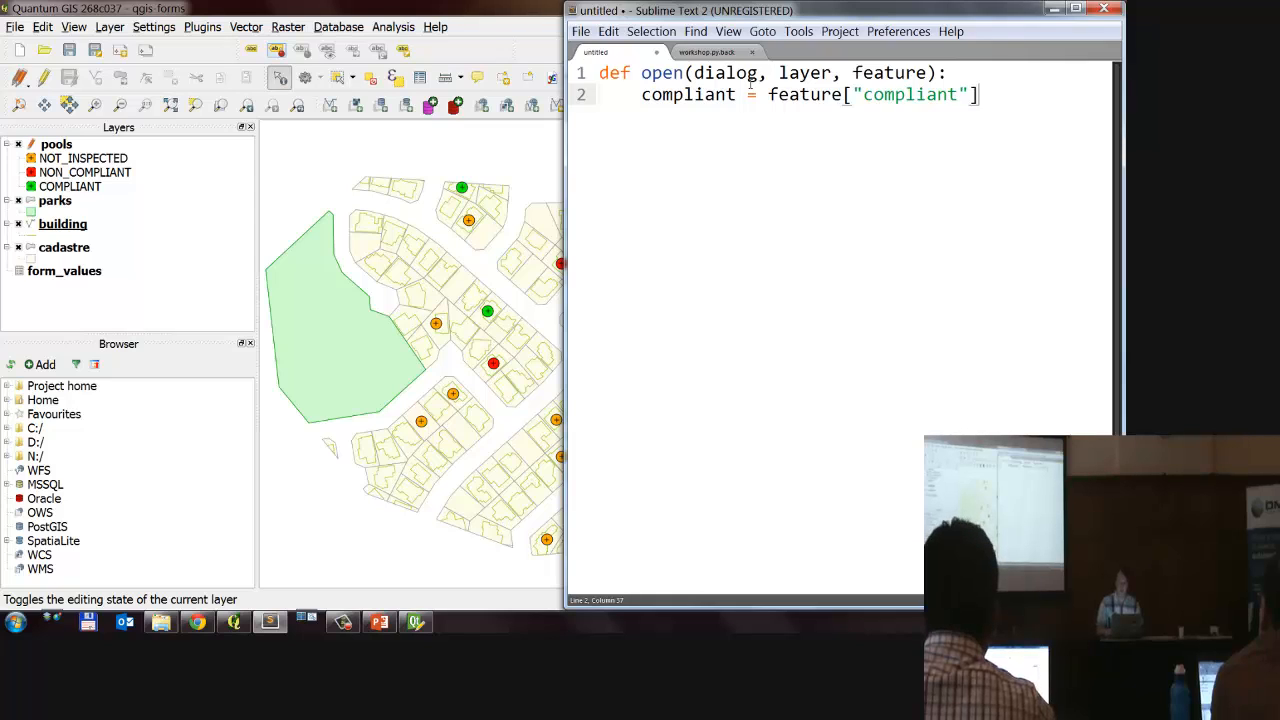
type(".toString()")
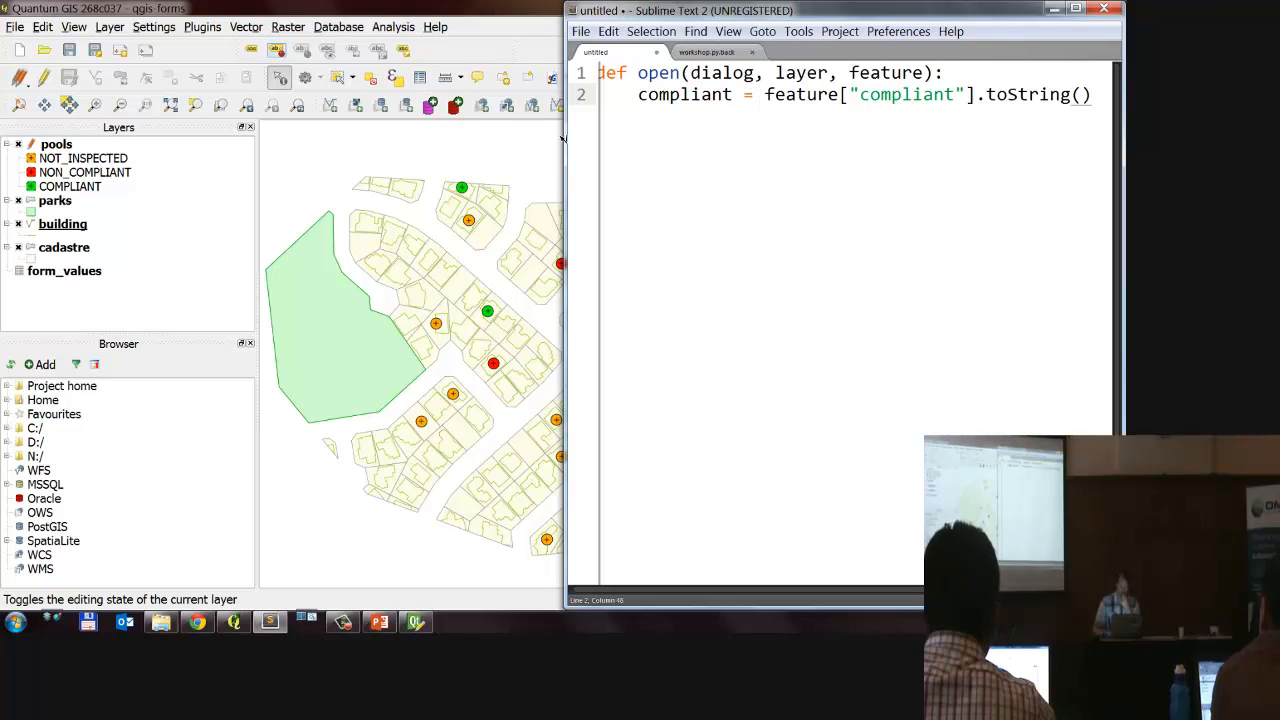
Step: Widen the code editor window and highlight the .toString() call and the feature["compliant"] lookup for review
left_click_drag(566, 142, 490, 140)
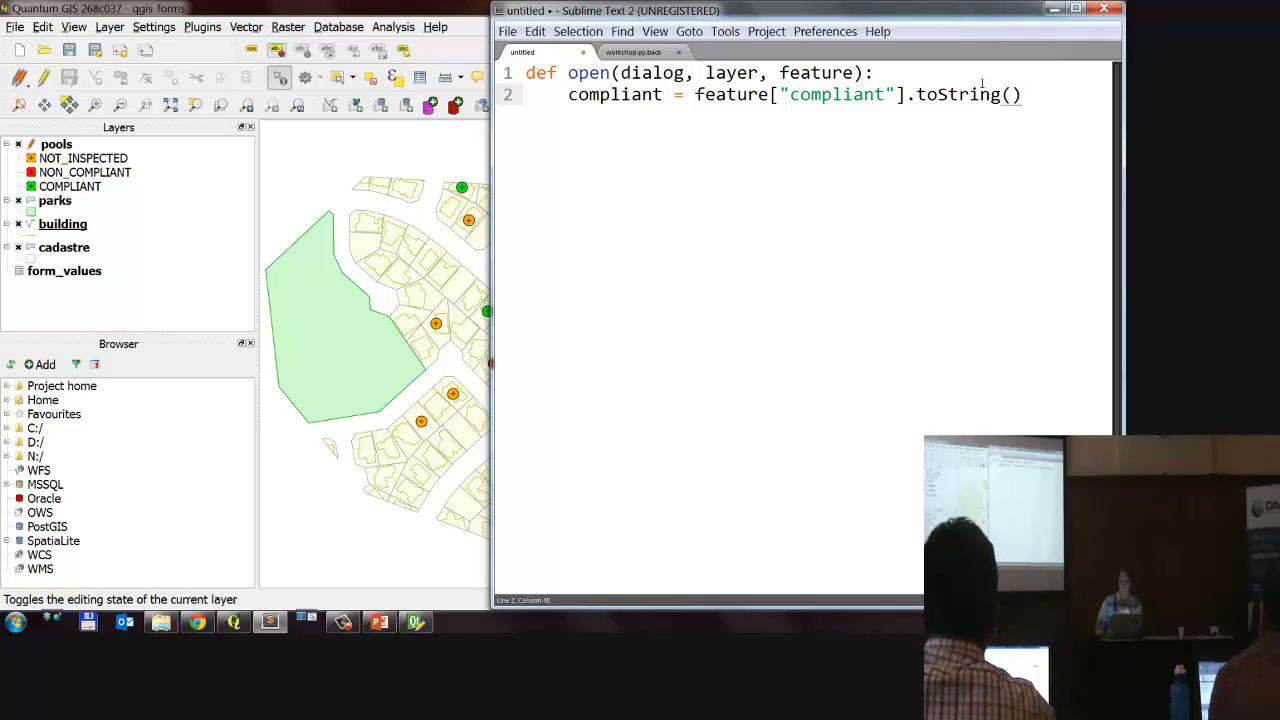
left_click_drag(1017, 96, 907, 98)
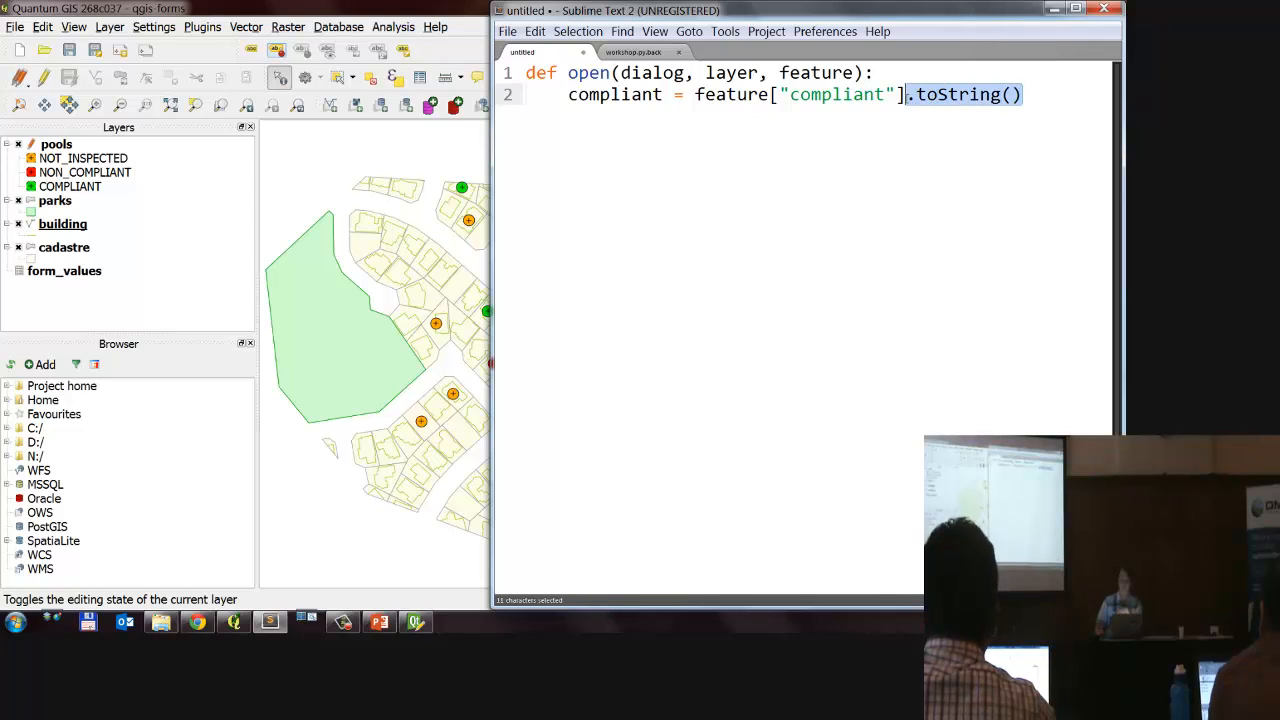
left_click(696, 94)
left_click_drag(696, 94, 903, 94)
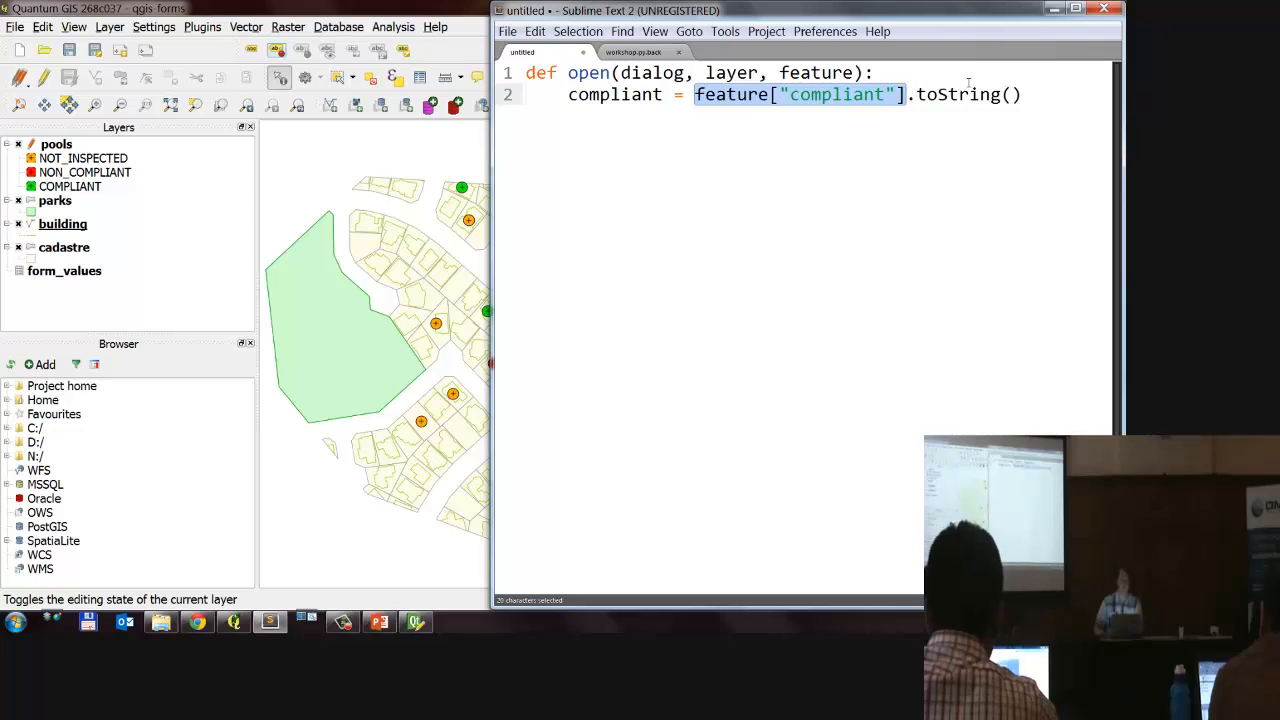
left_click(880, 96)
left_click(1022, 95)
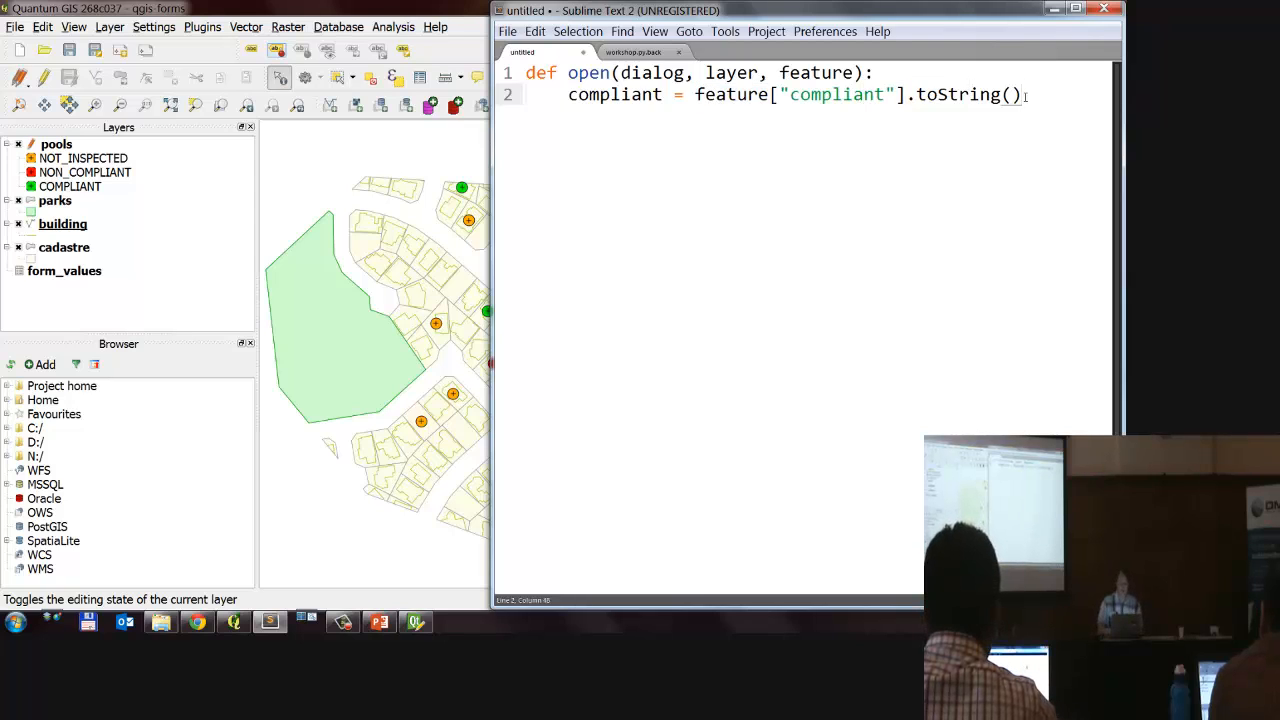
Step: Below the assignment, add the condition if complaint == "NON_COMPLIANT": and start its indented body
type("if")
key("BackSpace")
key("BackSpace")
key("Return")
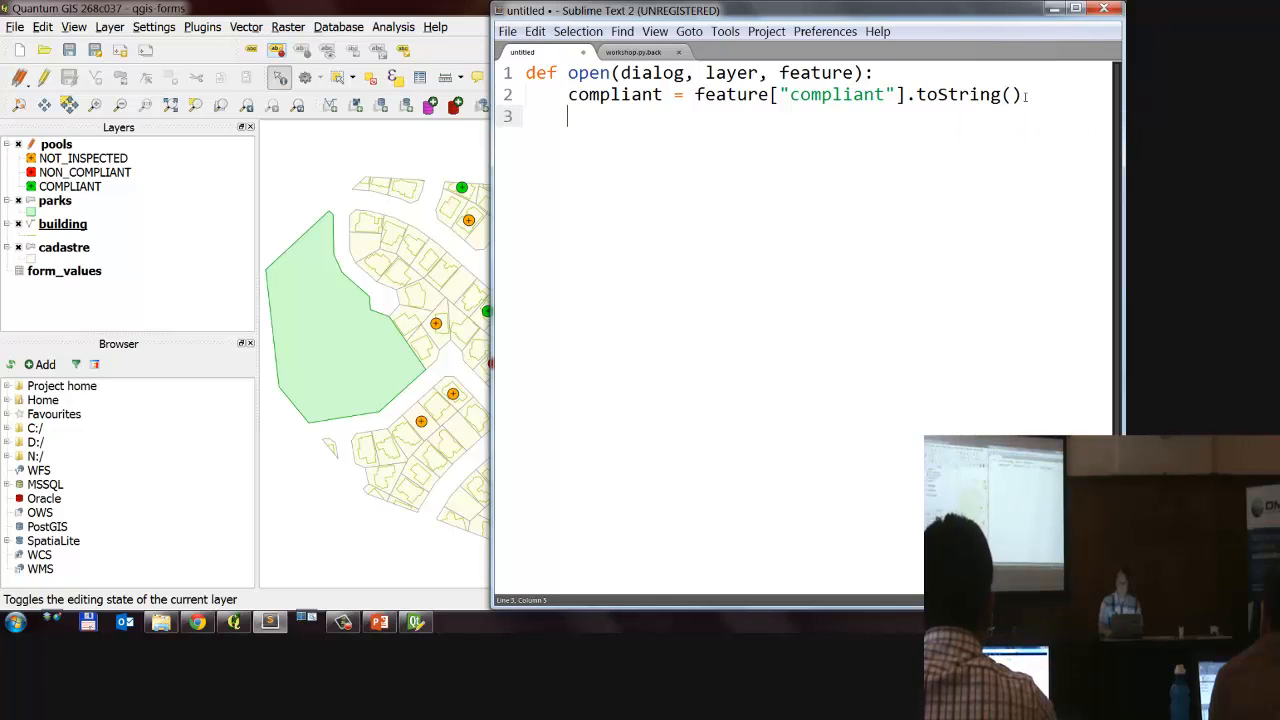
type("if complain")
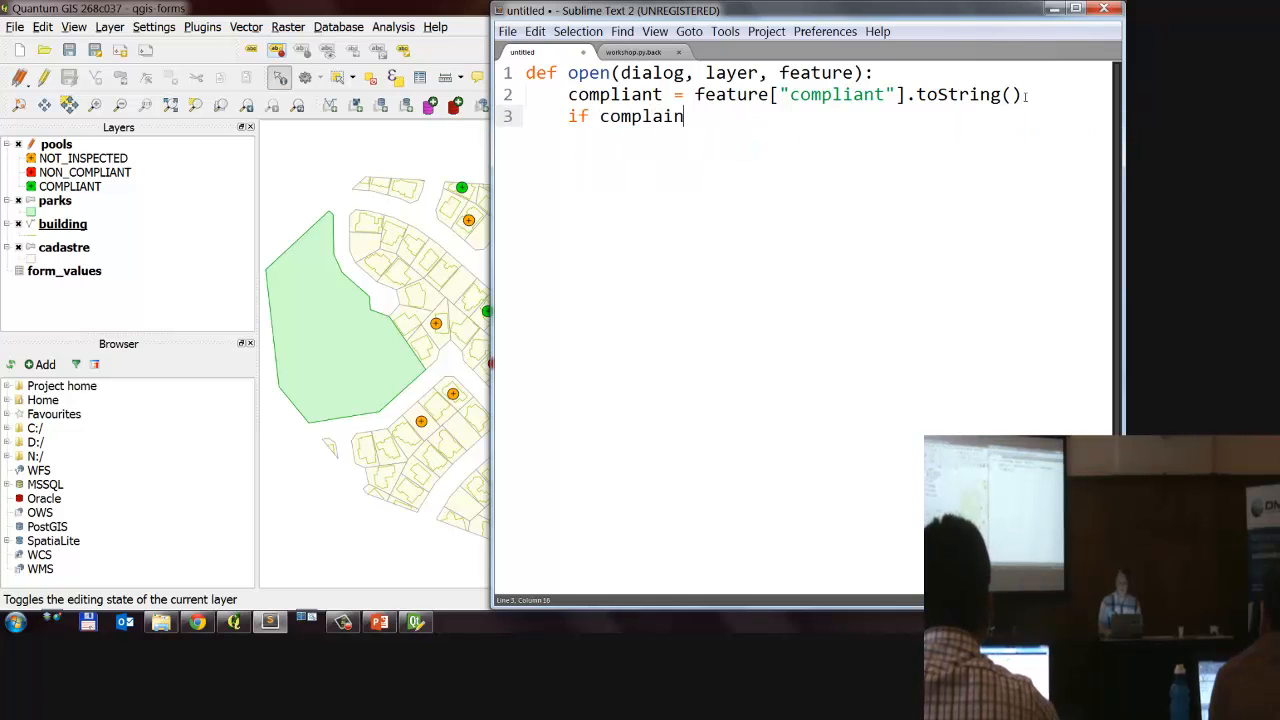
type("t == \"")
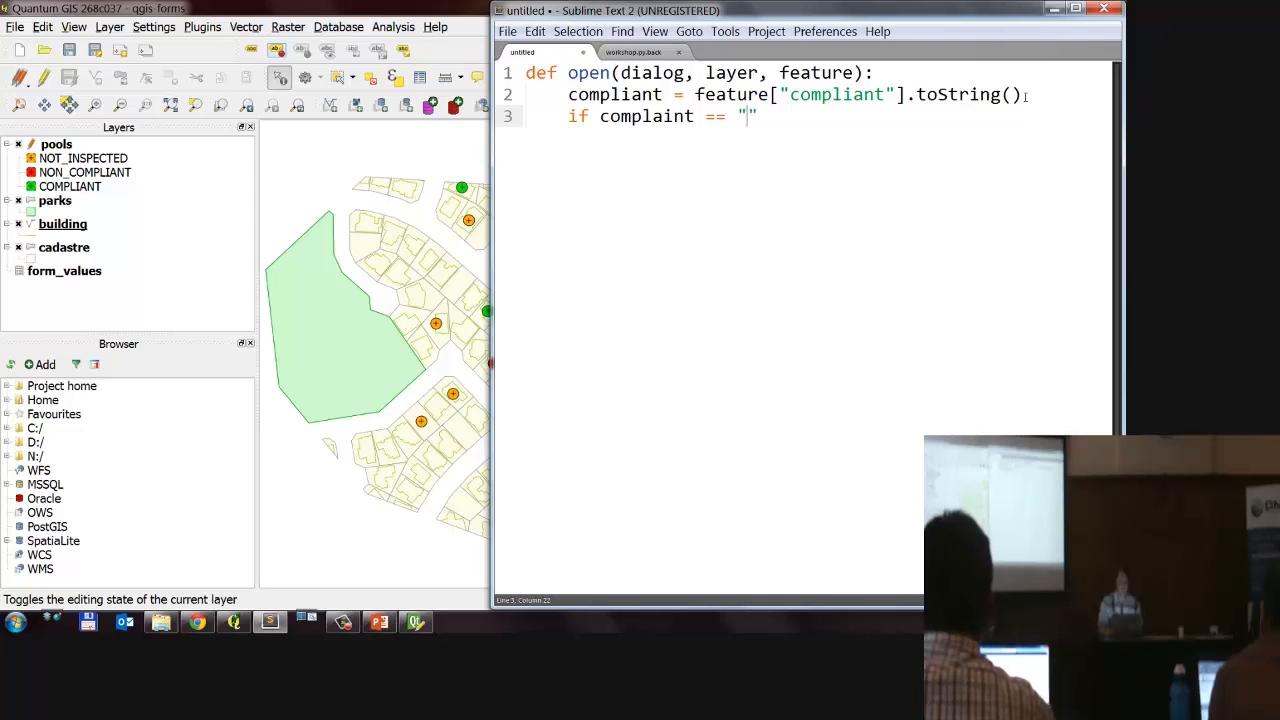
type("NON_COM")
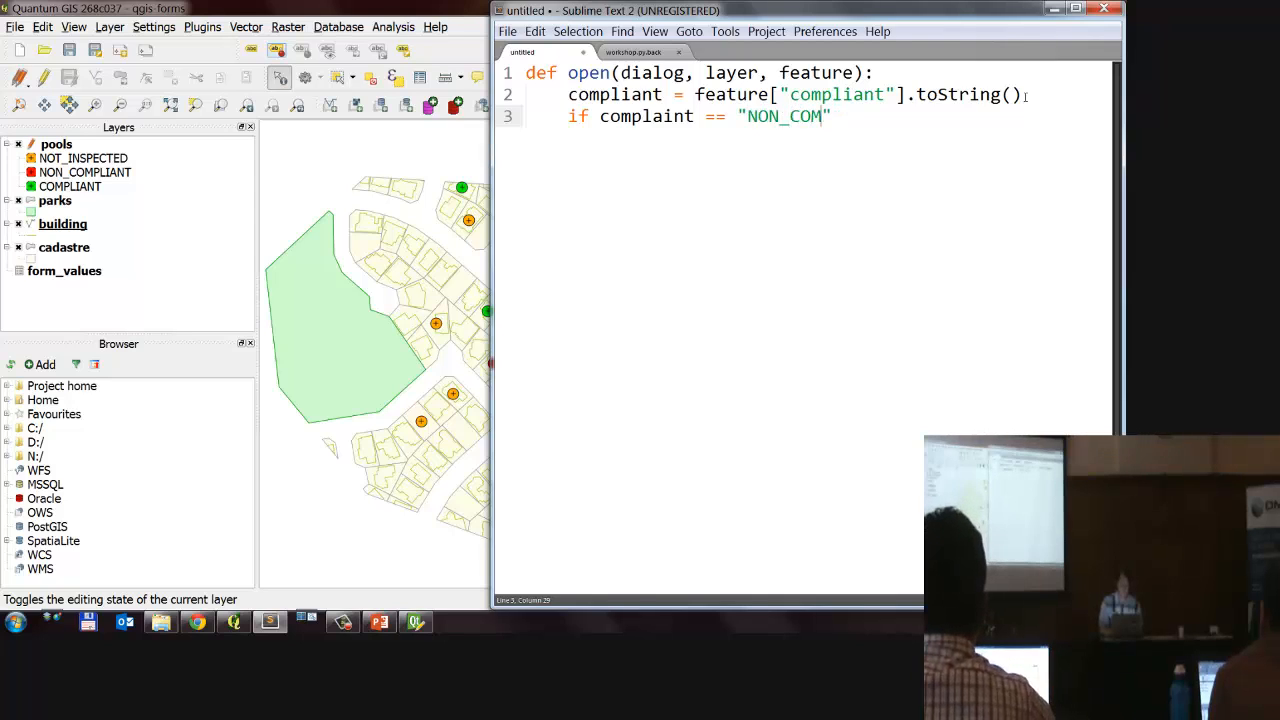
type("PL")
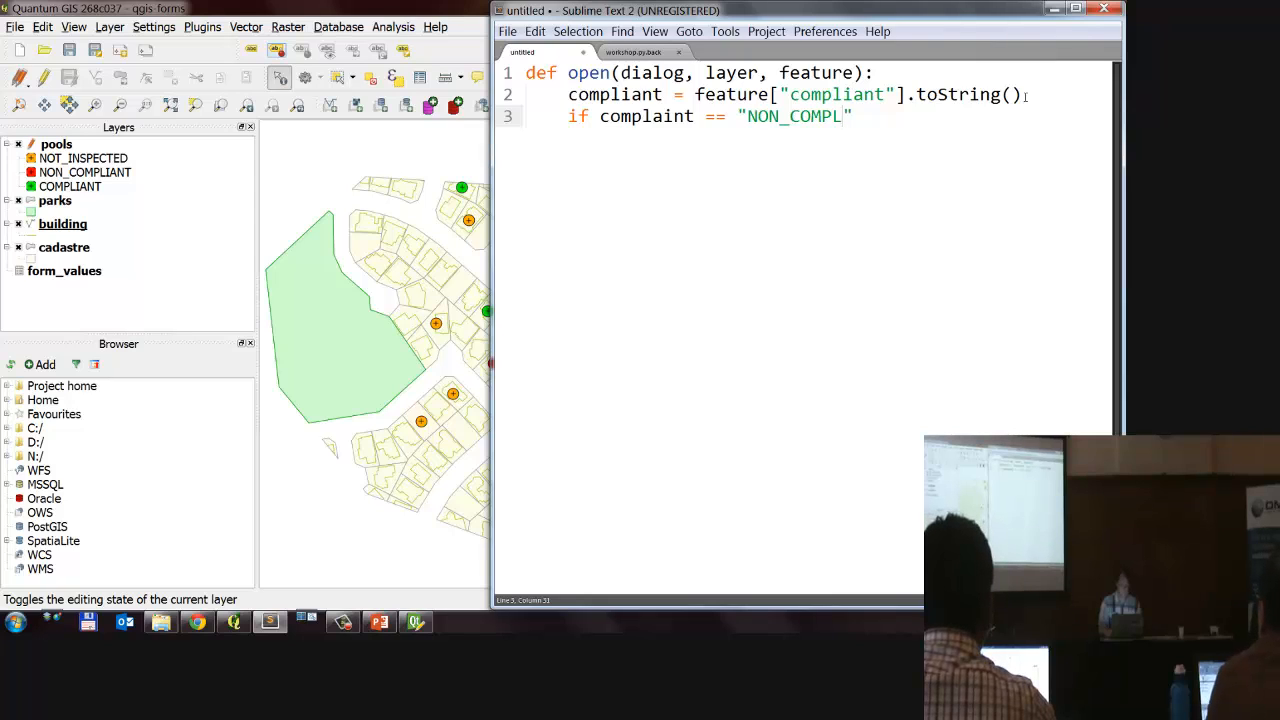
type("IANT")
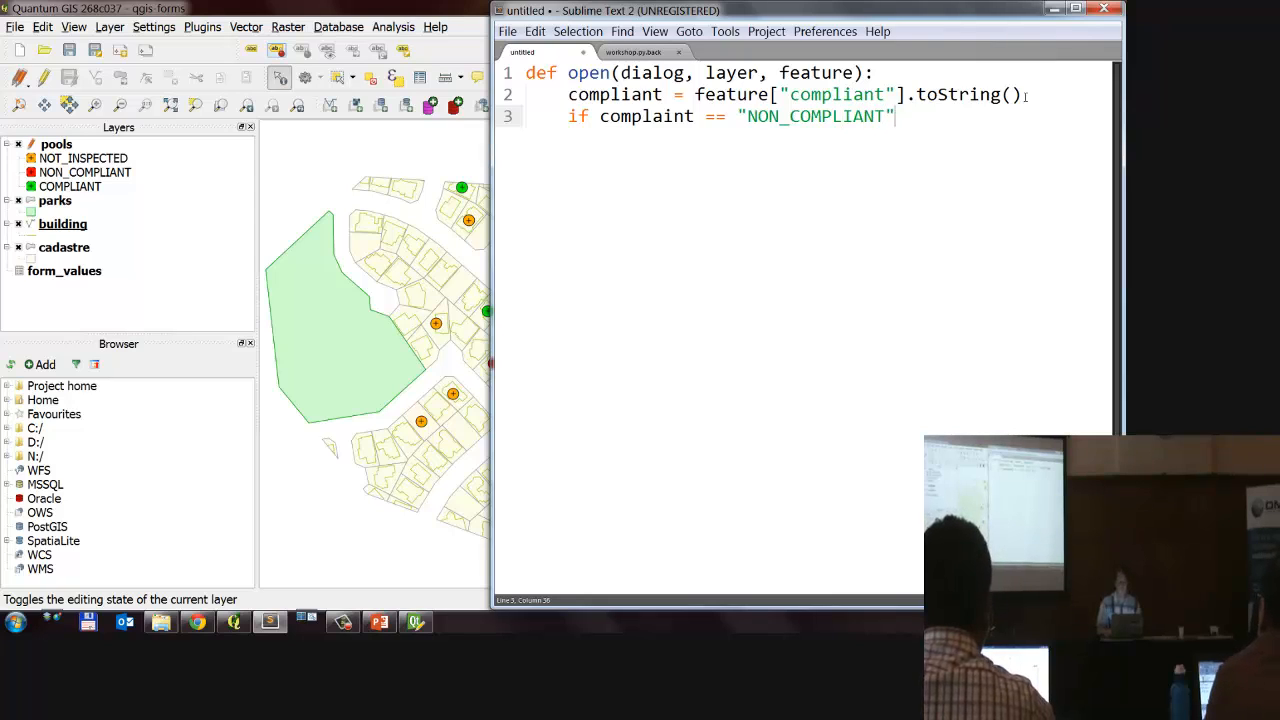
type("\":")
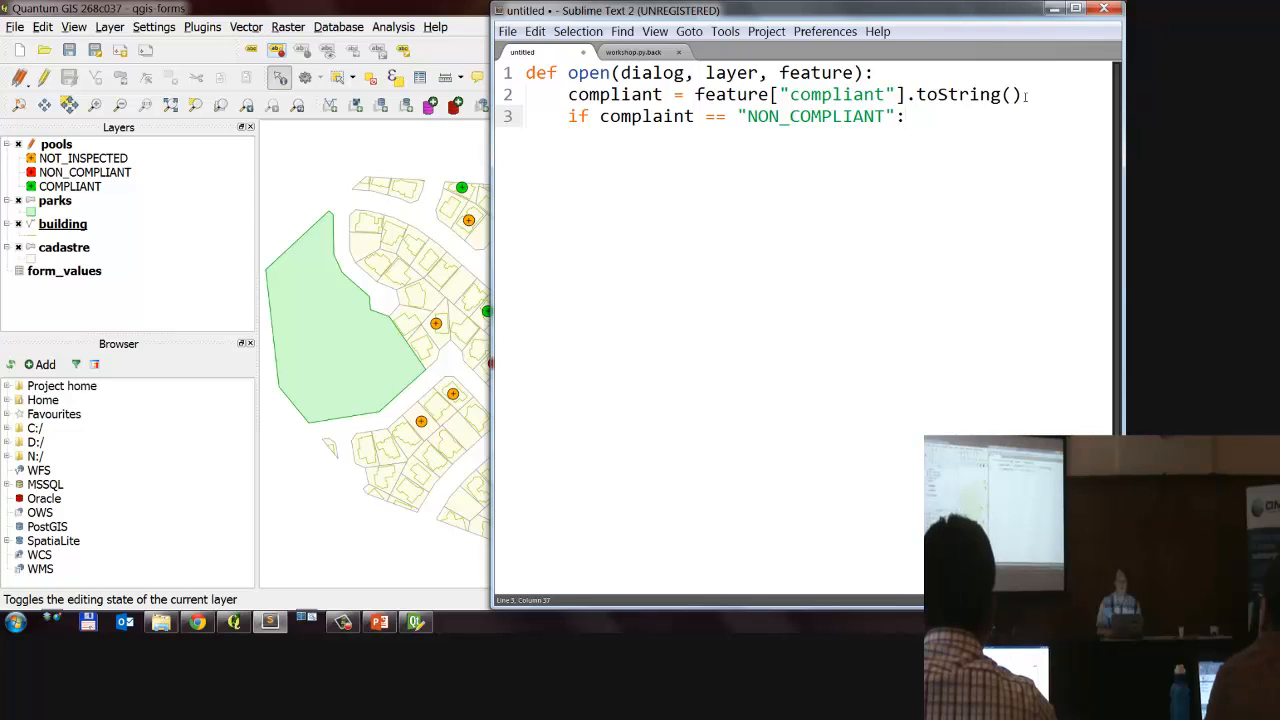
key("Return")
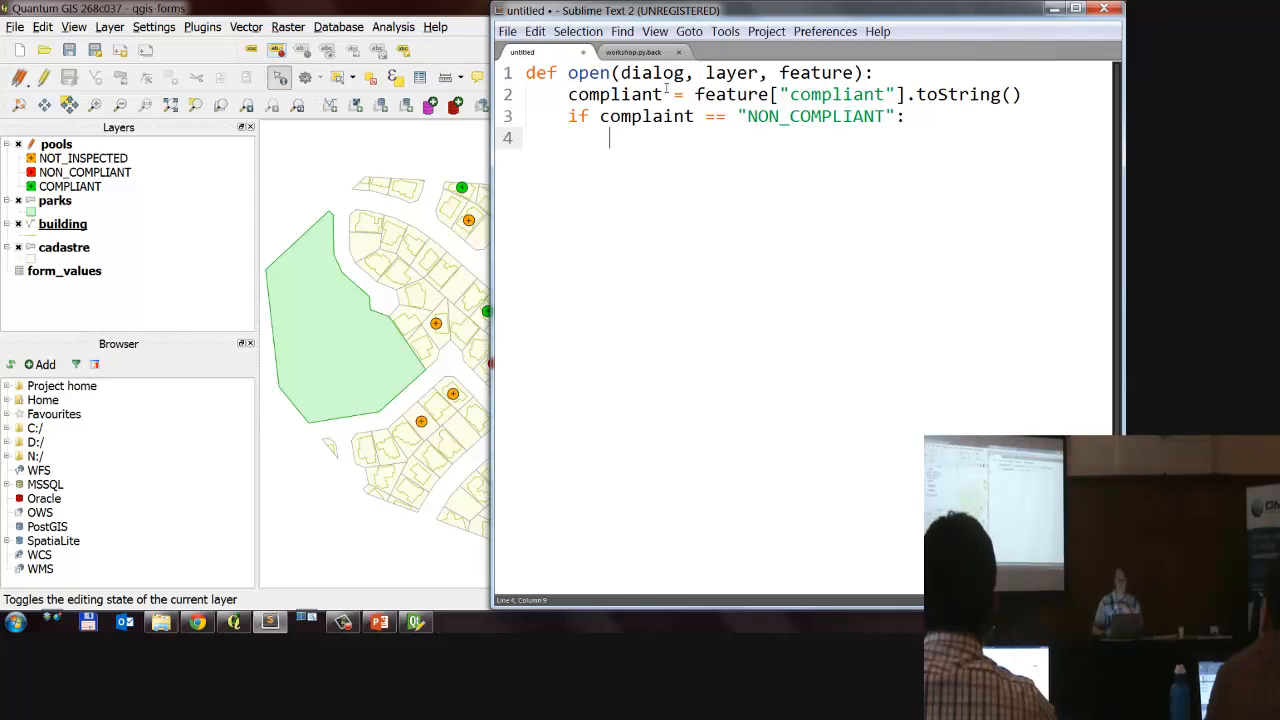
Step: Switch to Qt Designer, filter the Dialog's properties by "styl" and open its styleSheet for editing
left_click(414, 622)
left_click_drag(418, 118, 476, 163)
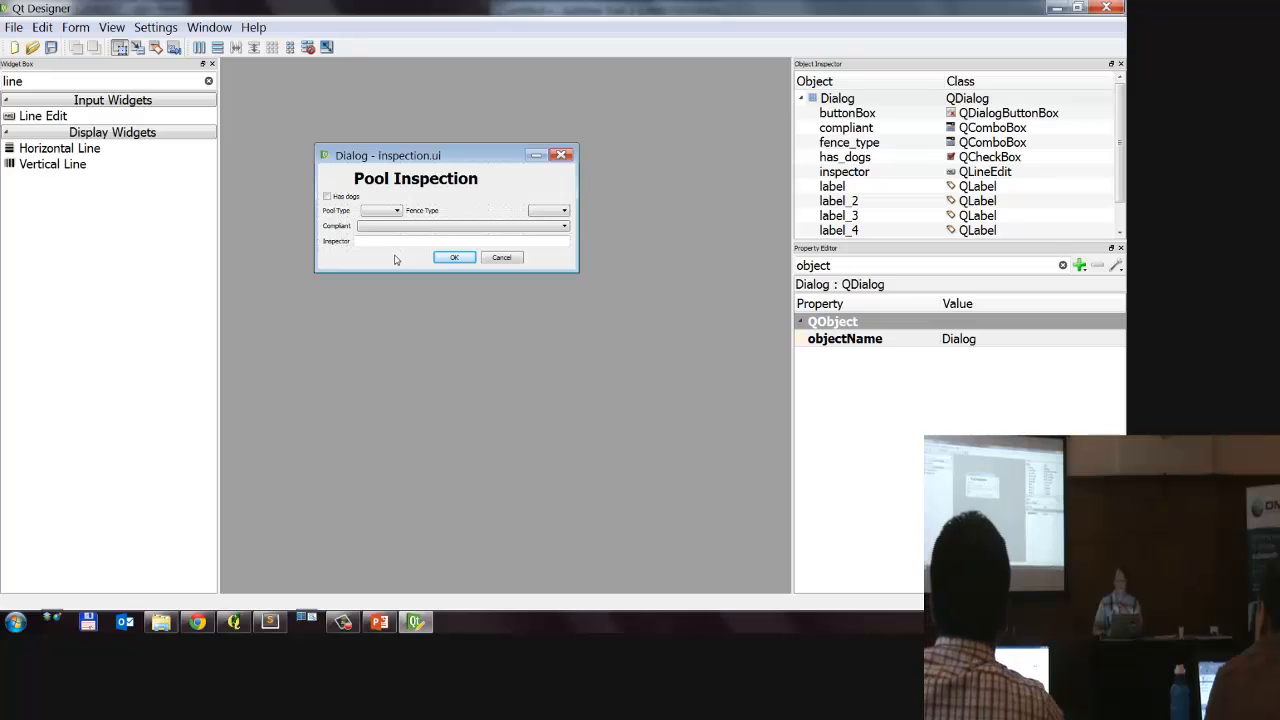
left_click_drag(845, 267, 652, 273)
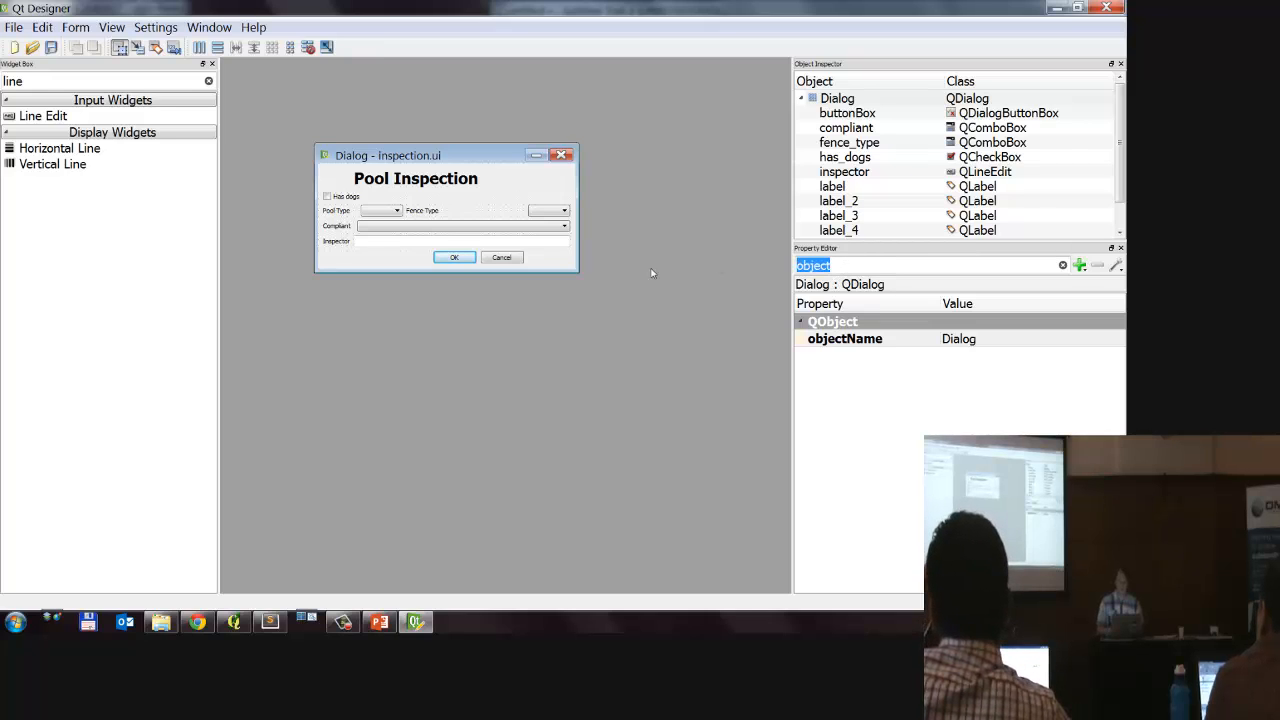
type("styl")
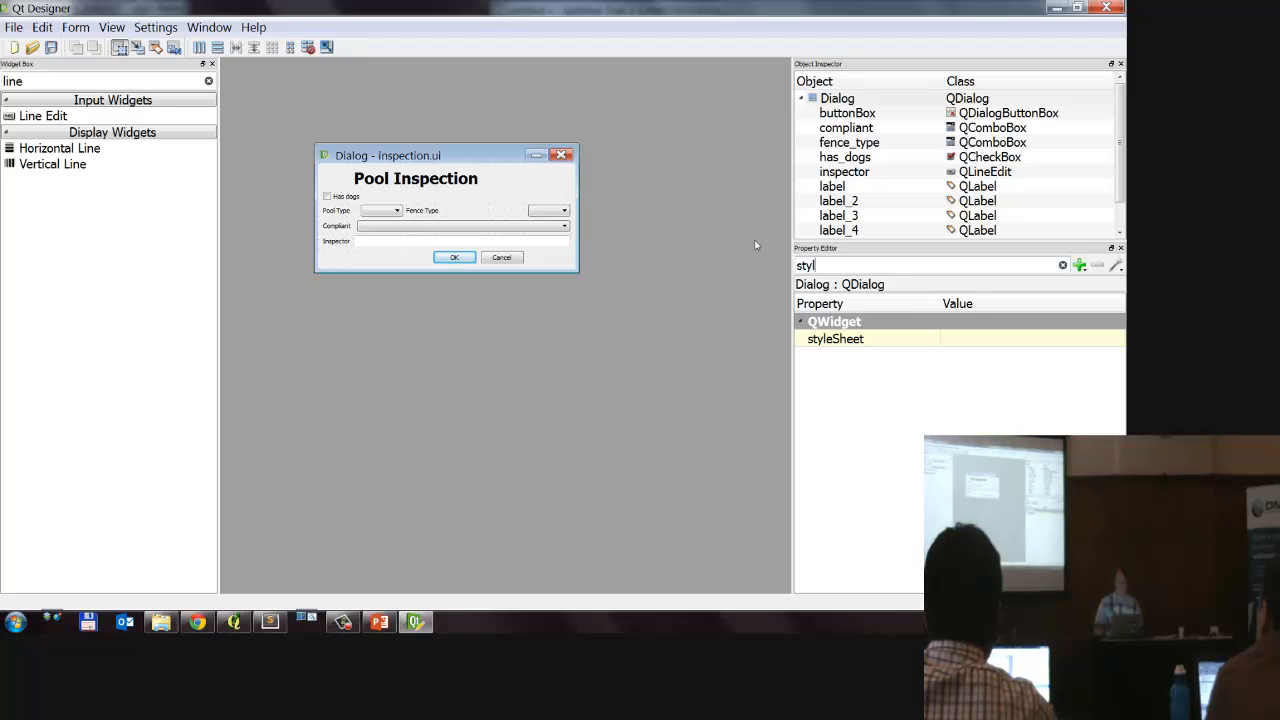
left_click(955, 341)
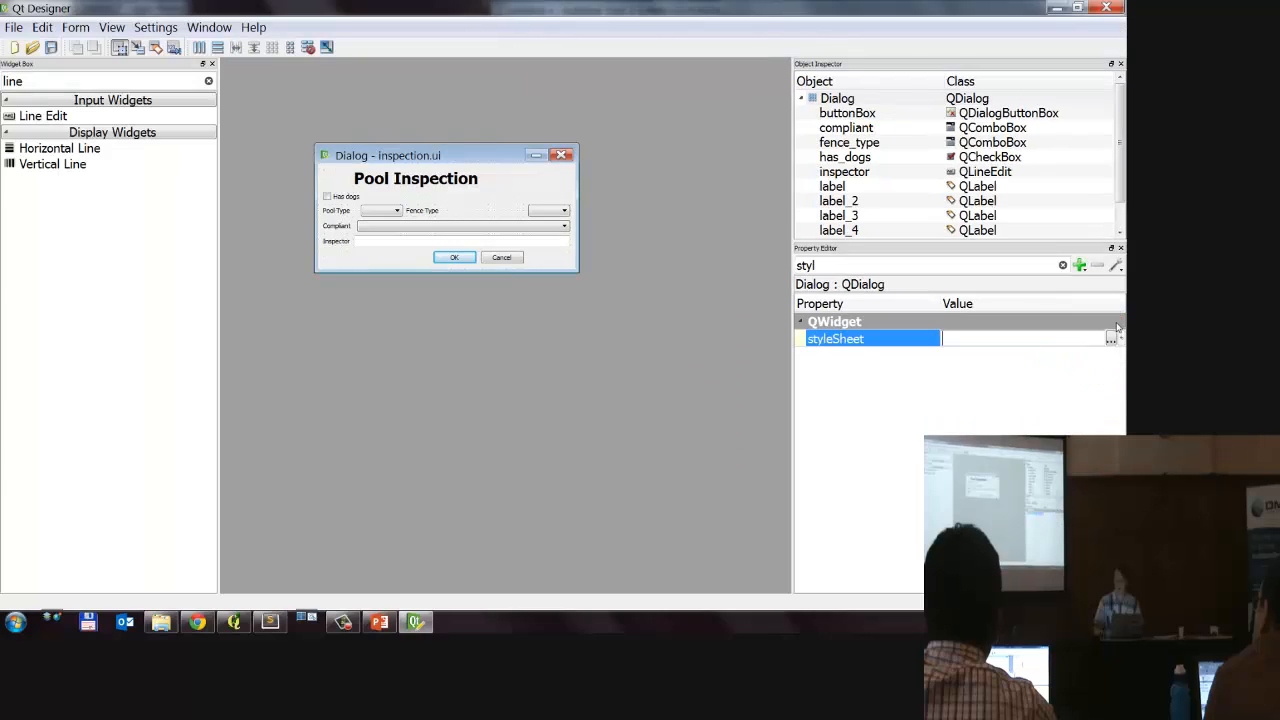
left_click(1099, 348)
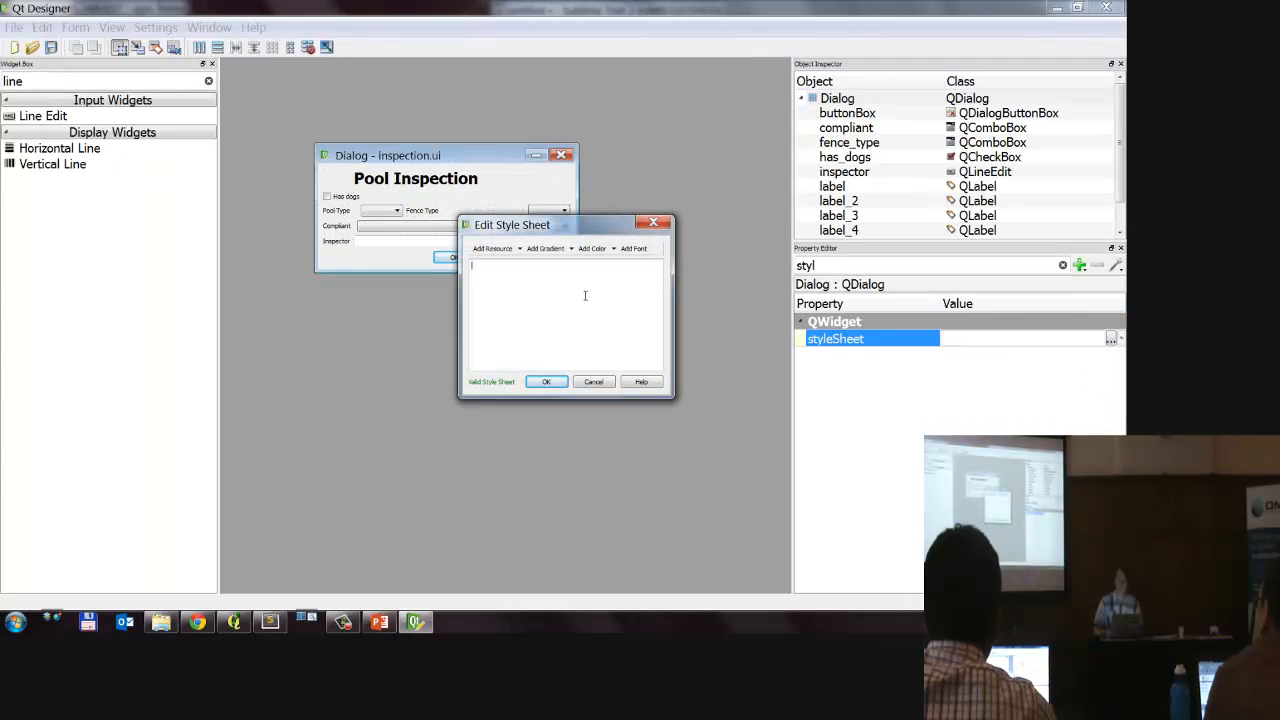
Step: Add a red text color, rgb(255, 14, 14), to the Dialog's style sheet and apply it to the Pool Inspection form
left_click(613, 249)
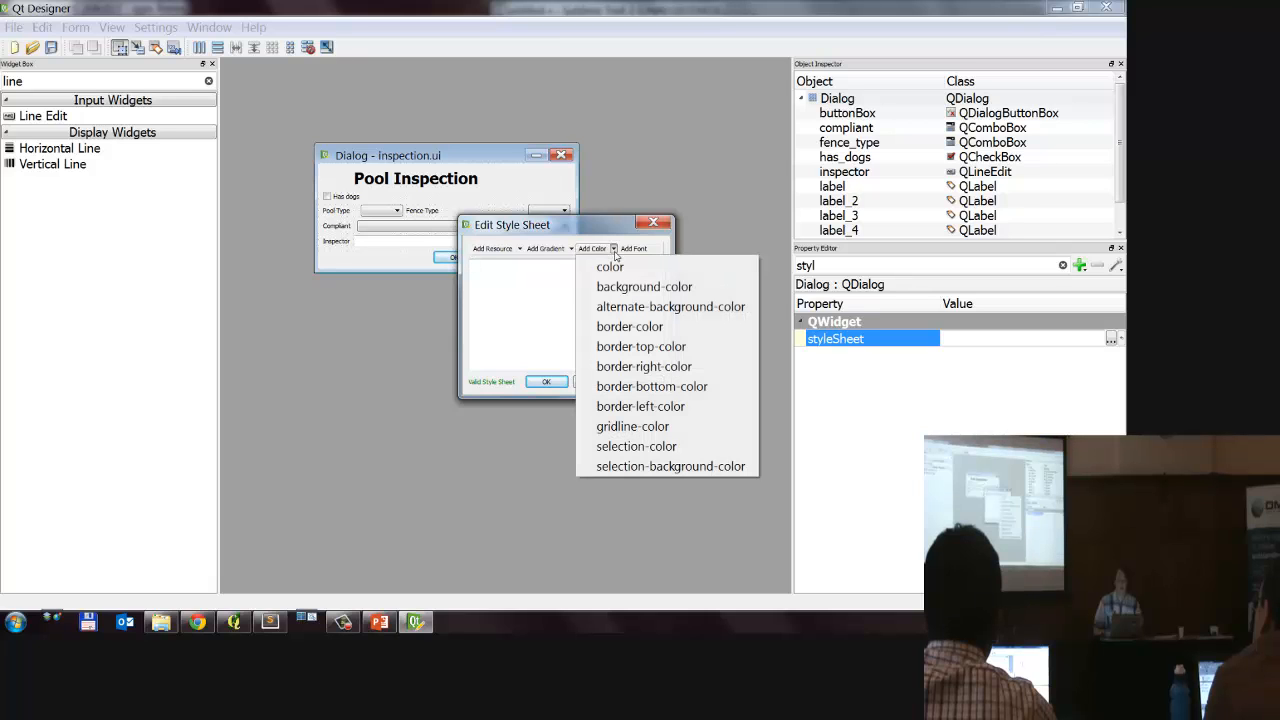
left_click(617, 269)
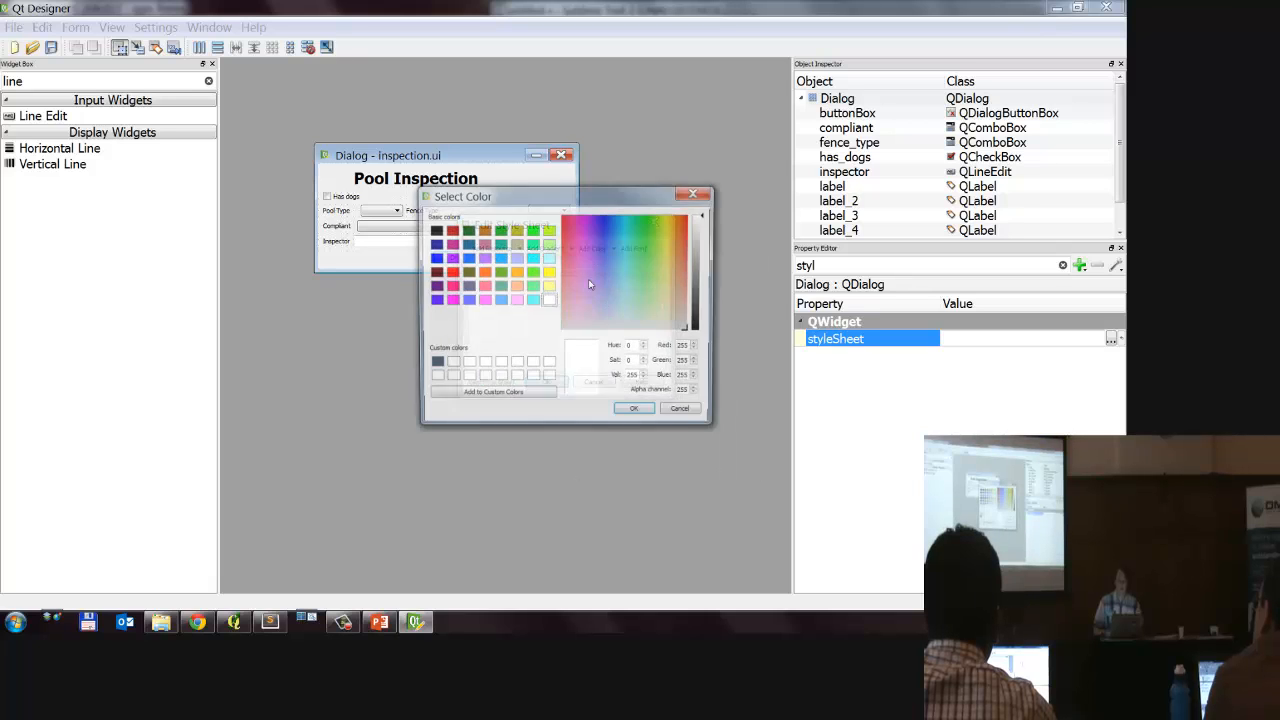
left_click_drag(591, 274, 569, 235)
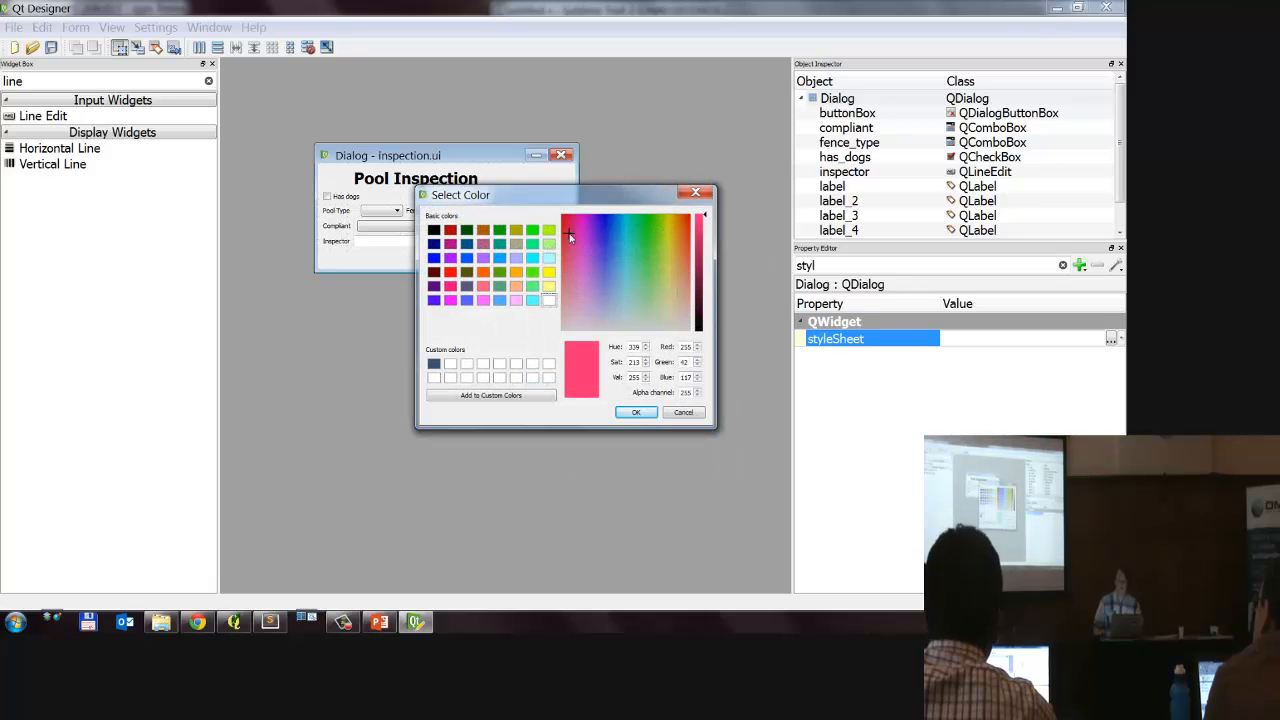
left_click(636, 412)
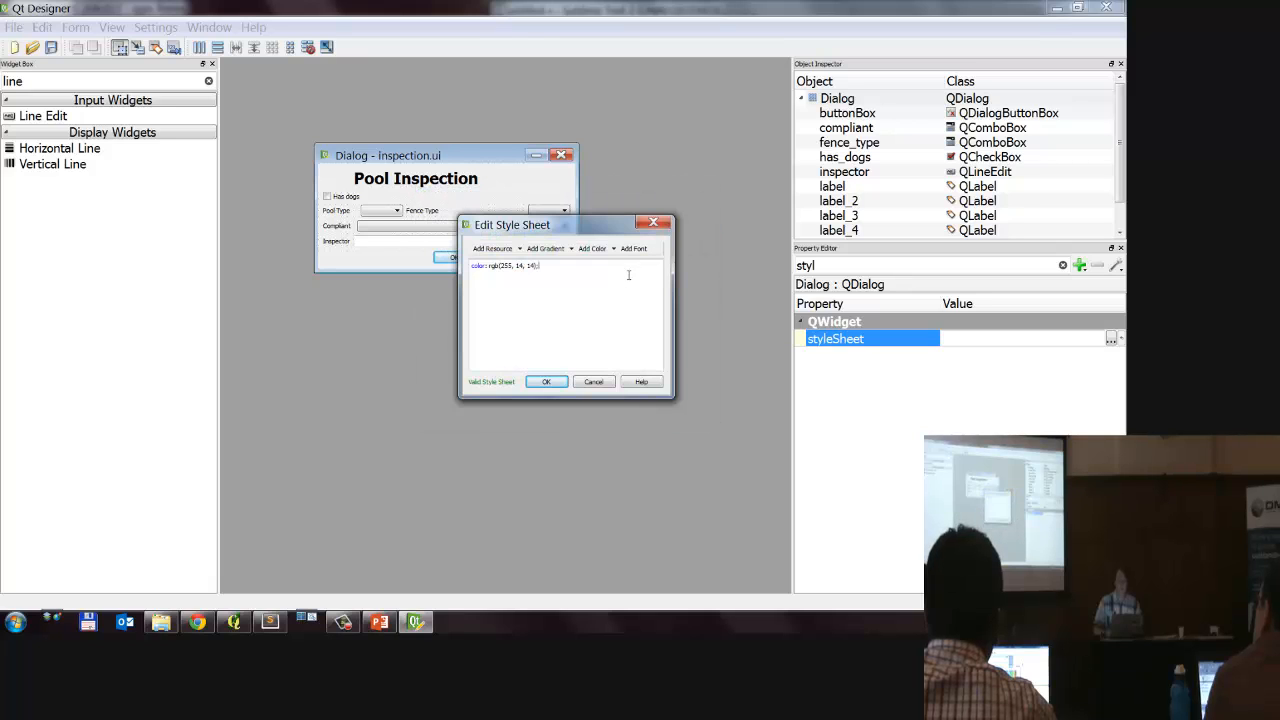
left_click_drag(605, 226, 763, 168)
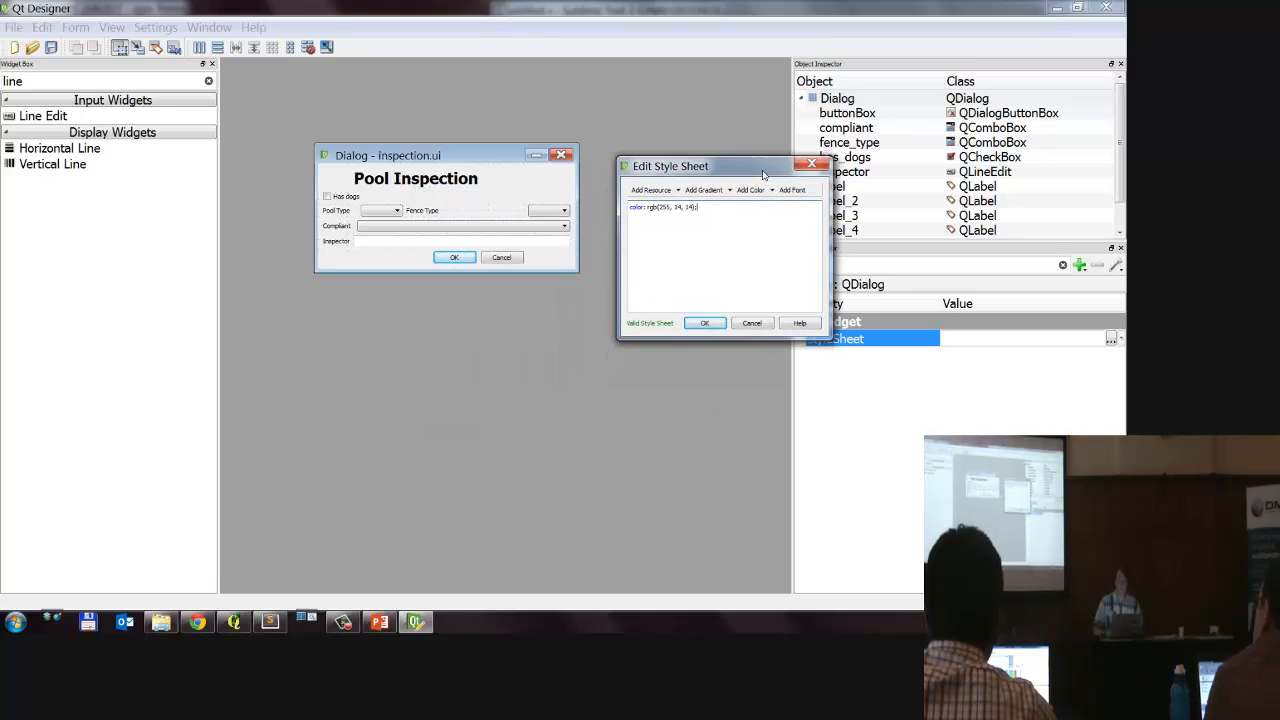
left_click(704, 324)
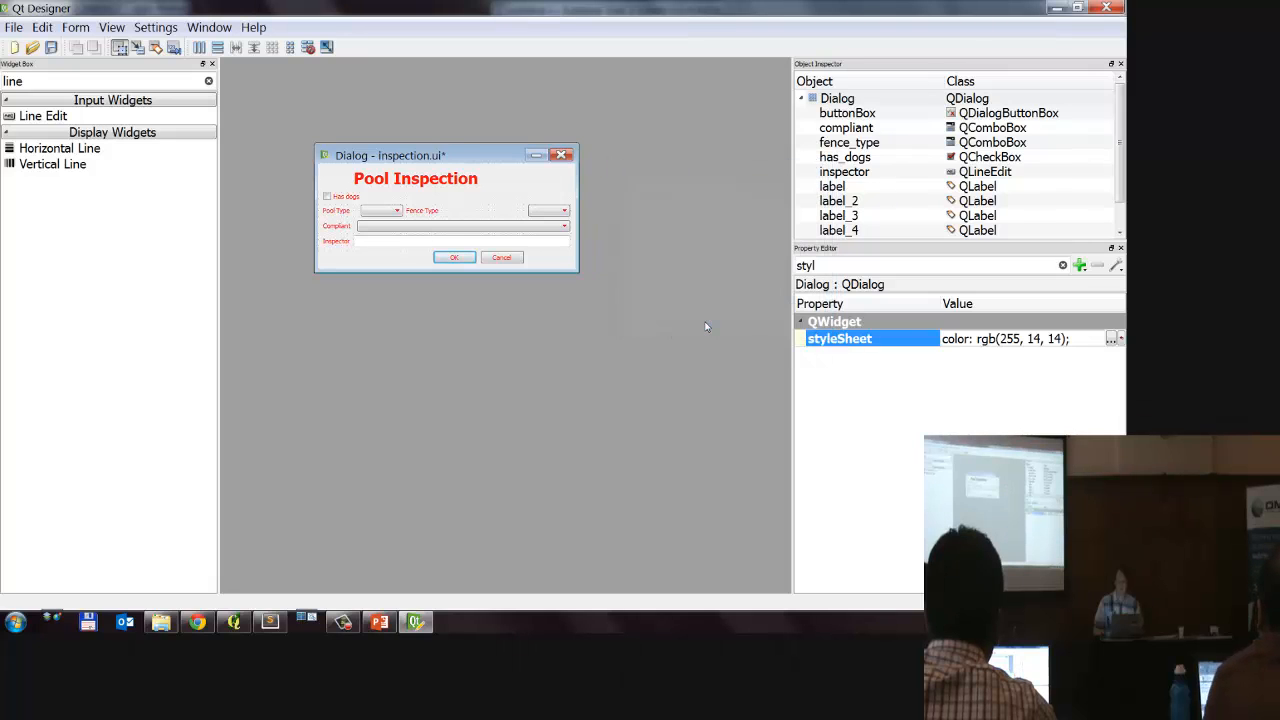
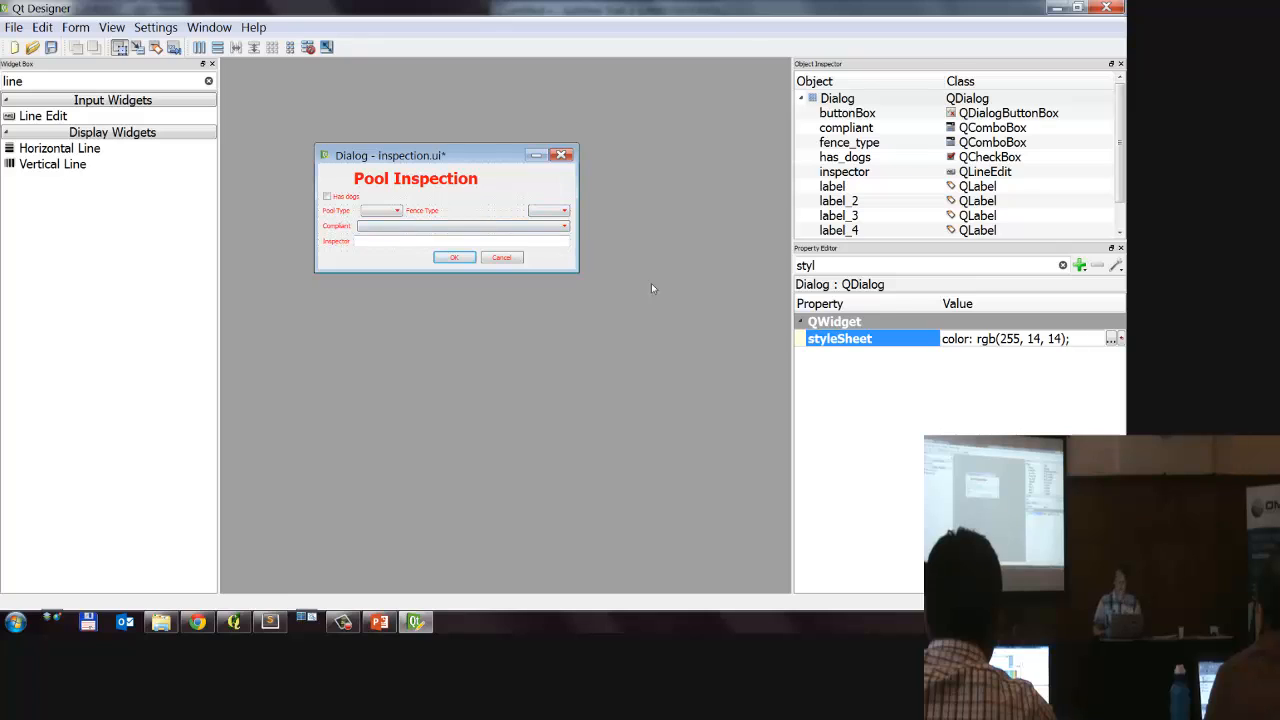
Step: Cut the color rule from the Dialog's styleSheet and, in Sublime Text, add a dialog.setStyleSheet() call to the if body
left_click_drag(1077, 341, 845, 339)
key("ctrl+c")
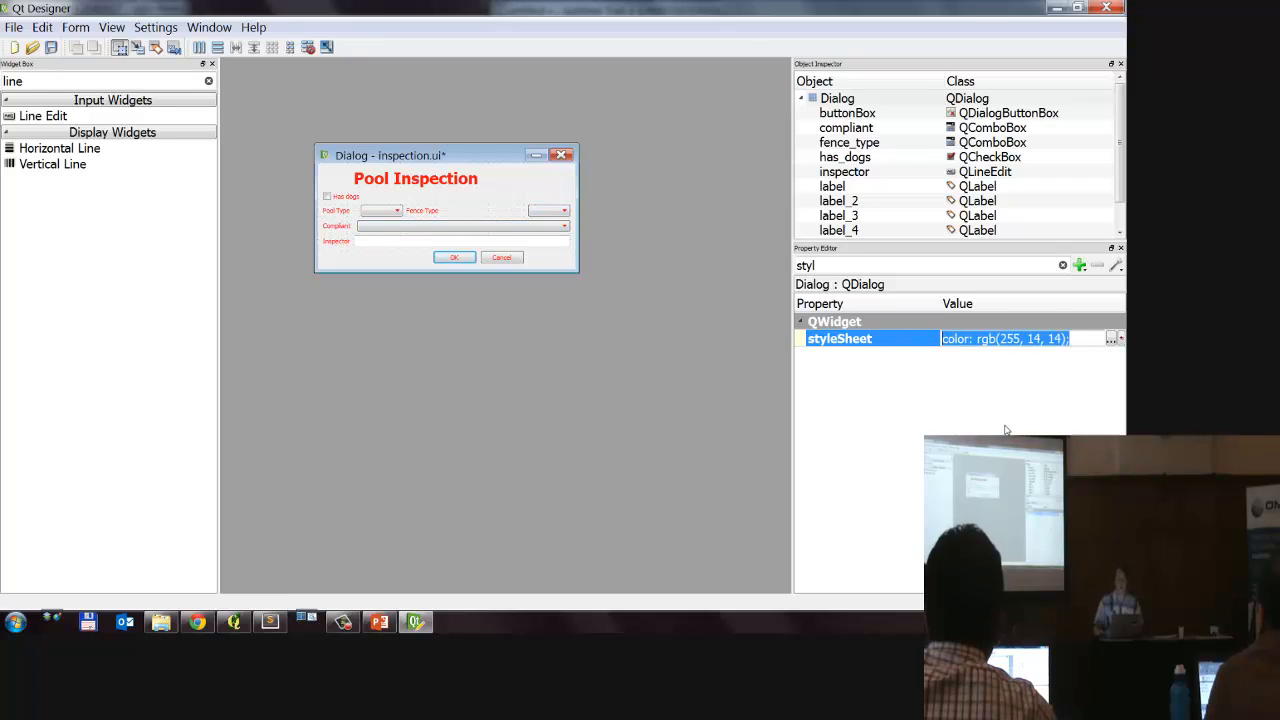
key("Delete")
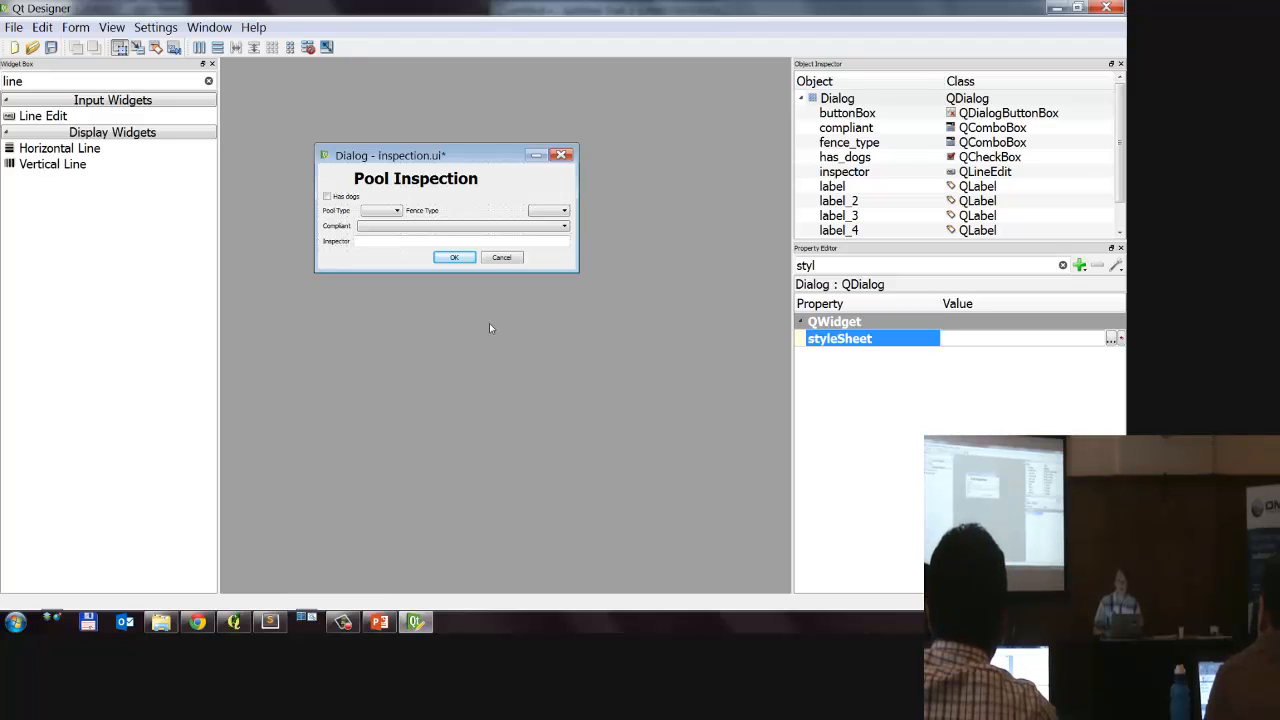
left_click(269, 622)
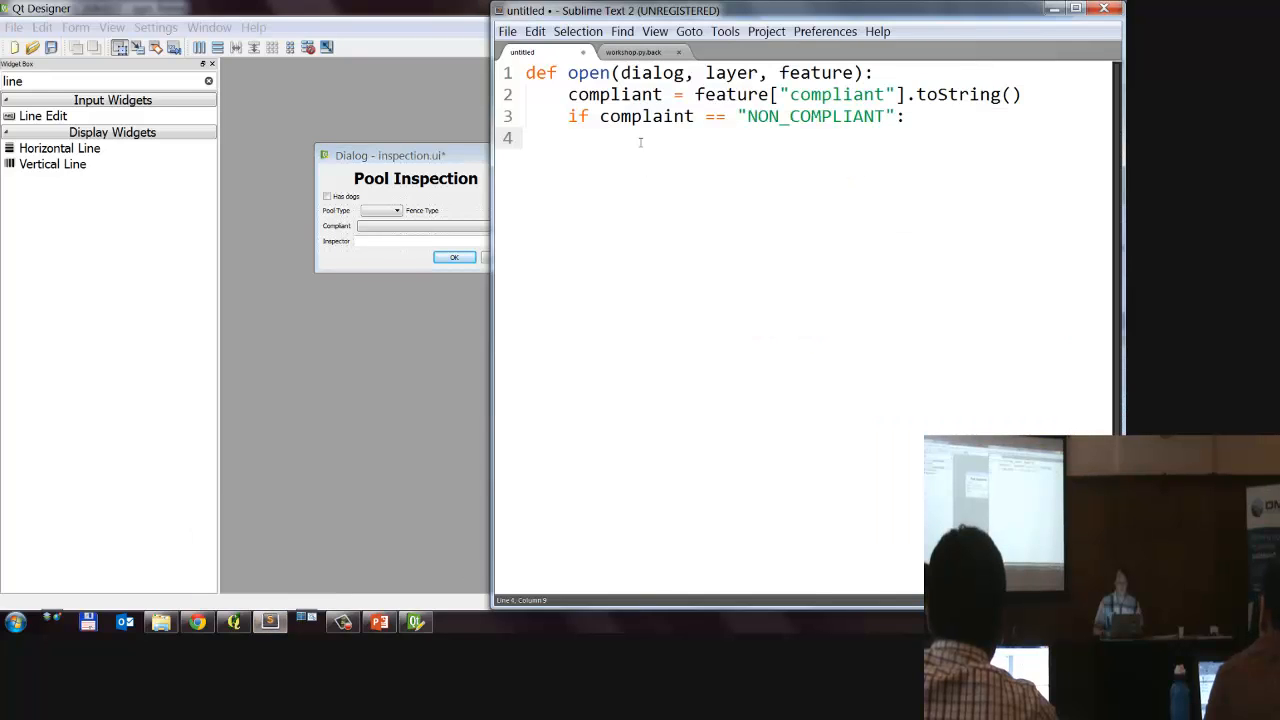
type("di")
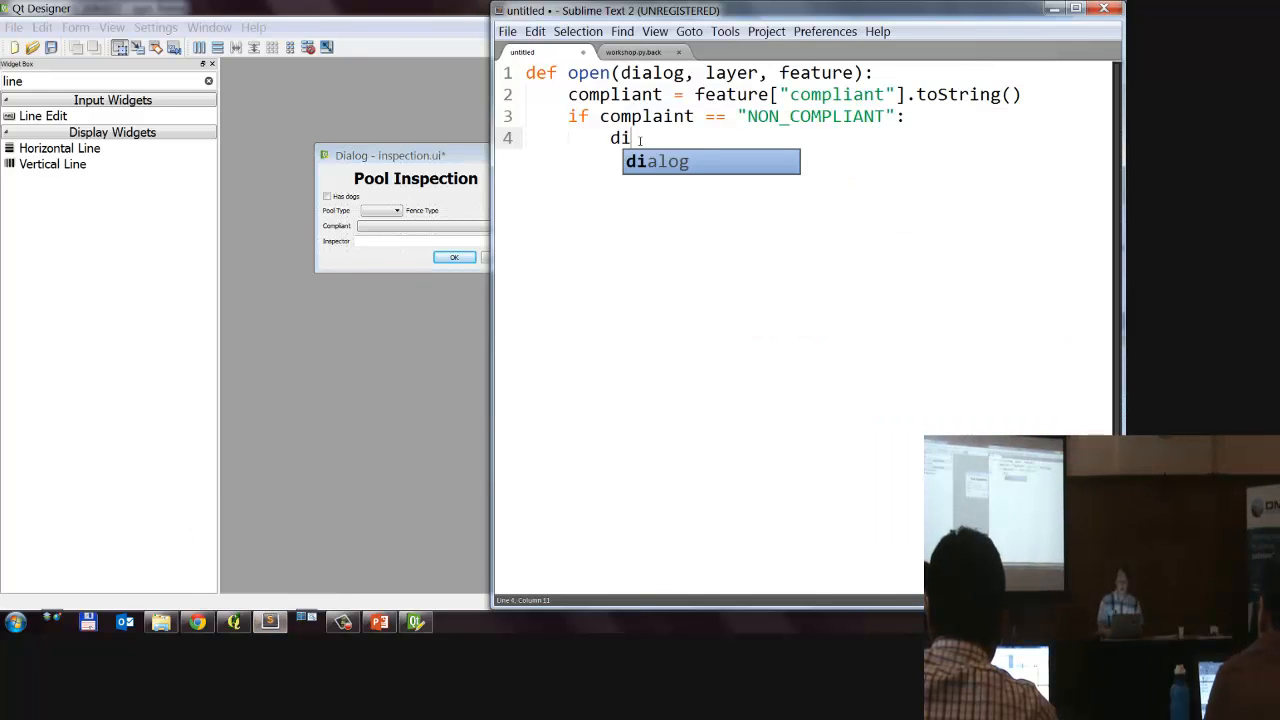
type("alog.setStyleSheet(")
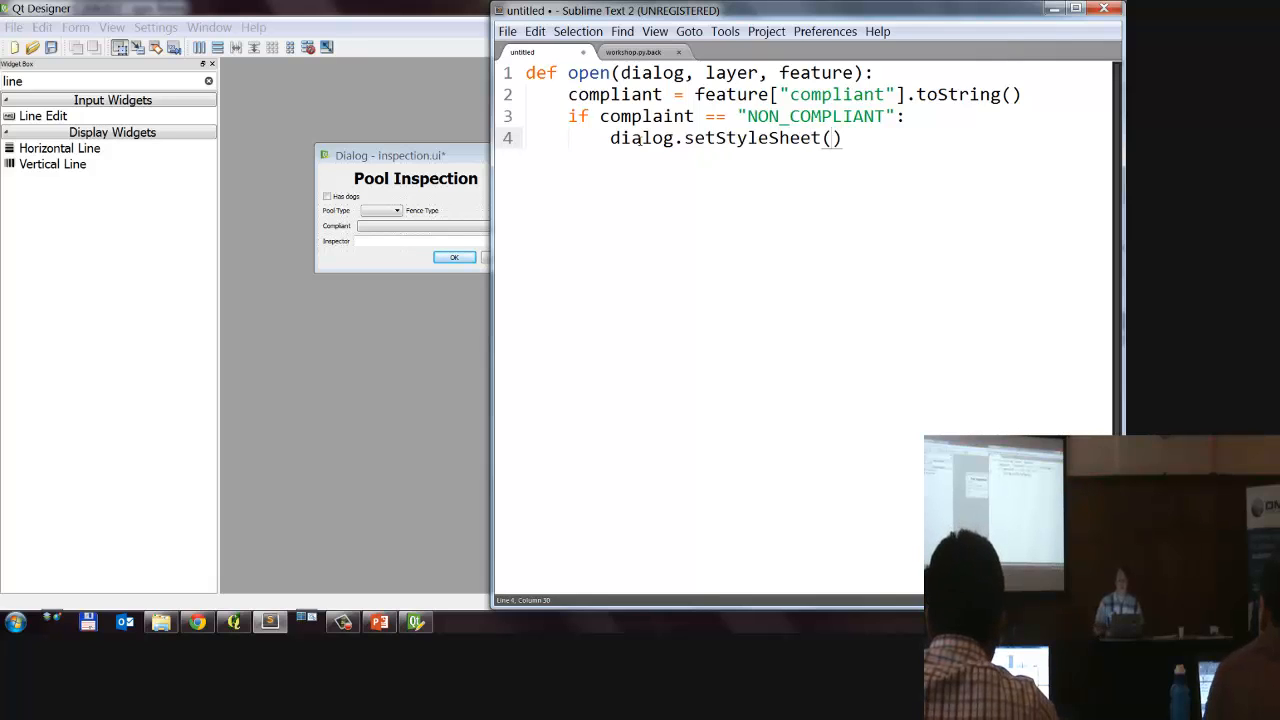
Step: Paste the cut style rule "color: rgb(255, 14, 14);" as the quoted argument of the setStyleSheet() call
double_click(652, 73)
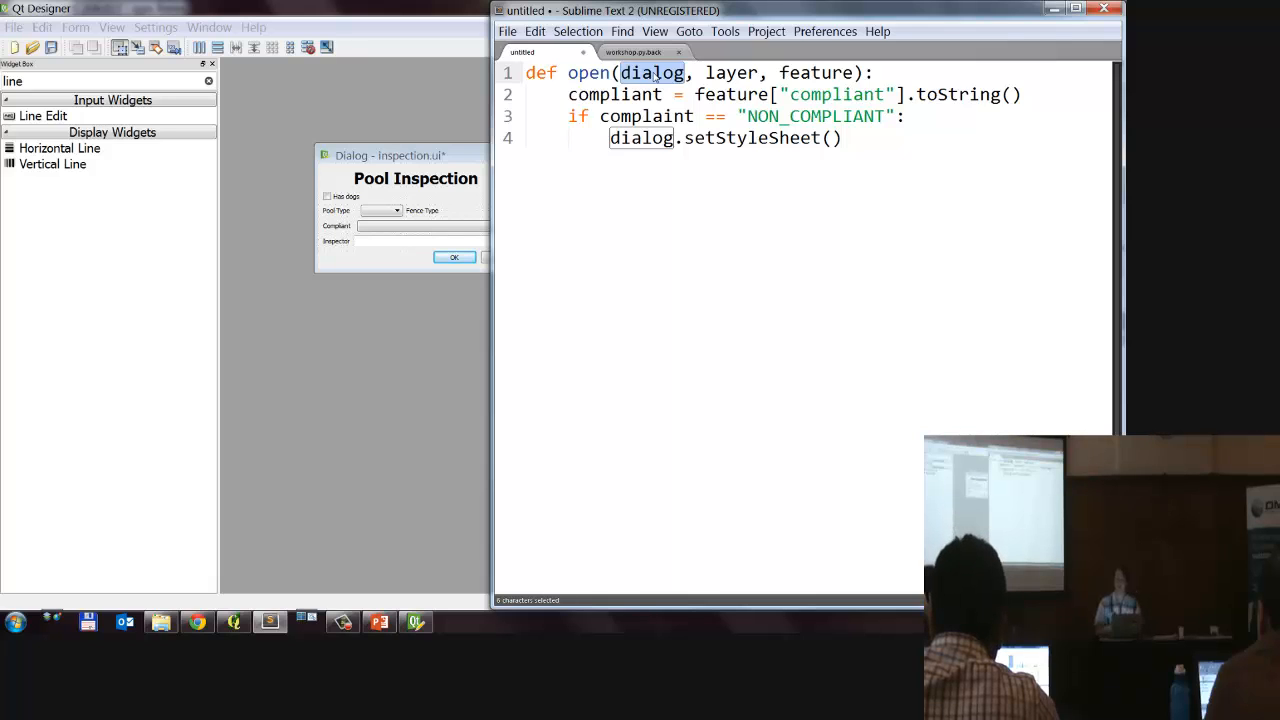
left_click_drag(757, 137, 801, 137)
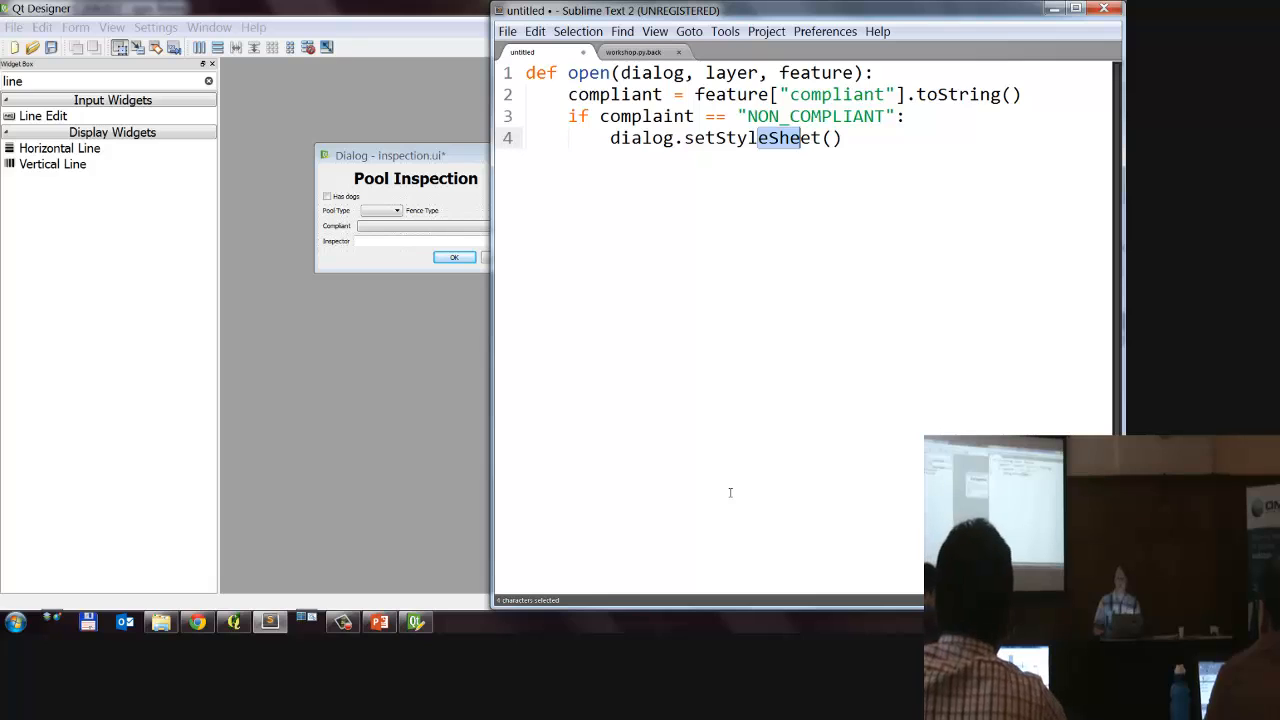
left_click(832, 139)
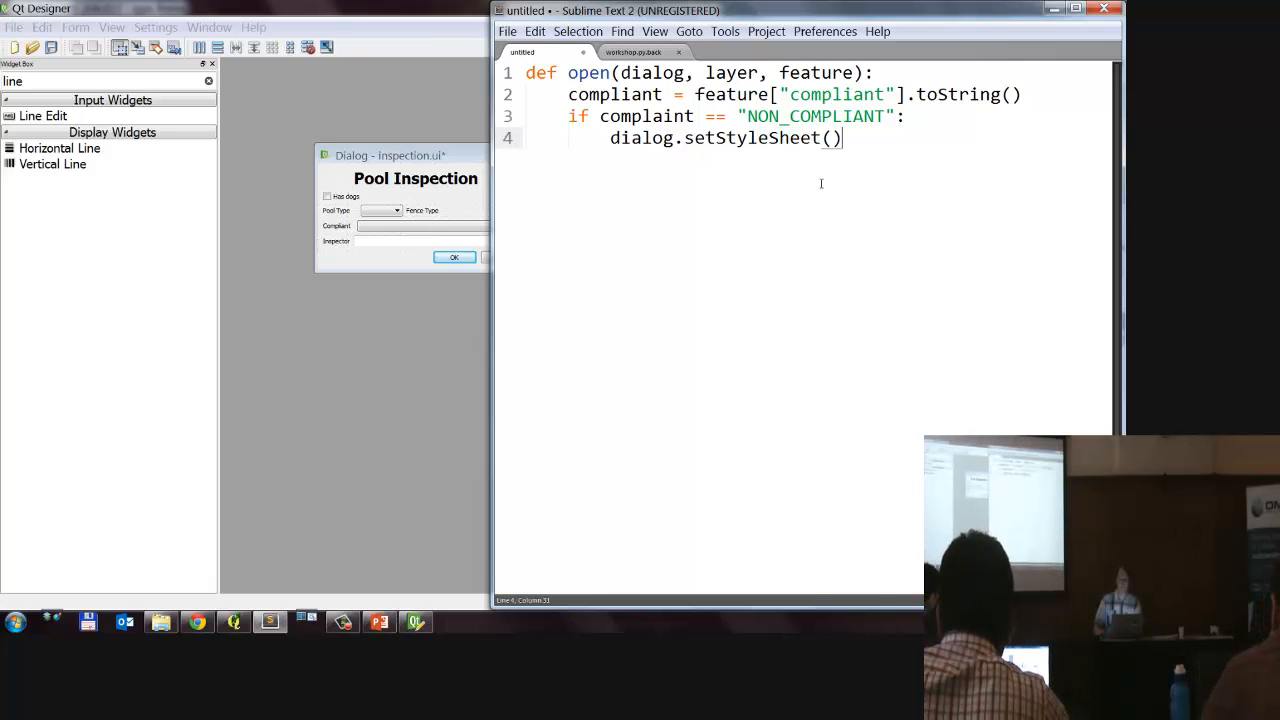
type("\"")
key("ctrl+v")
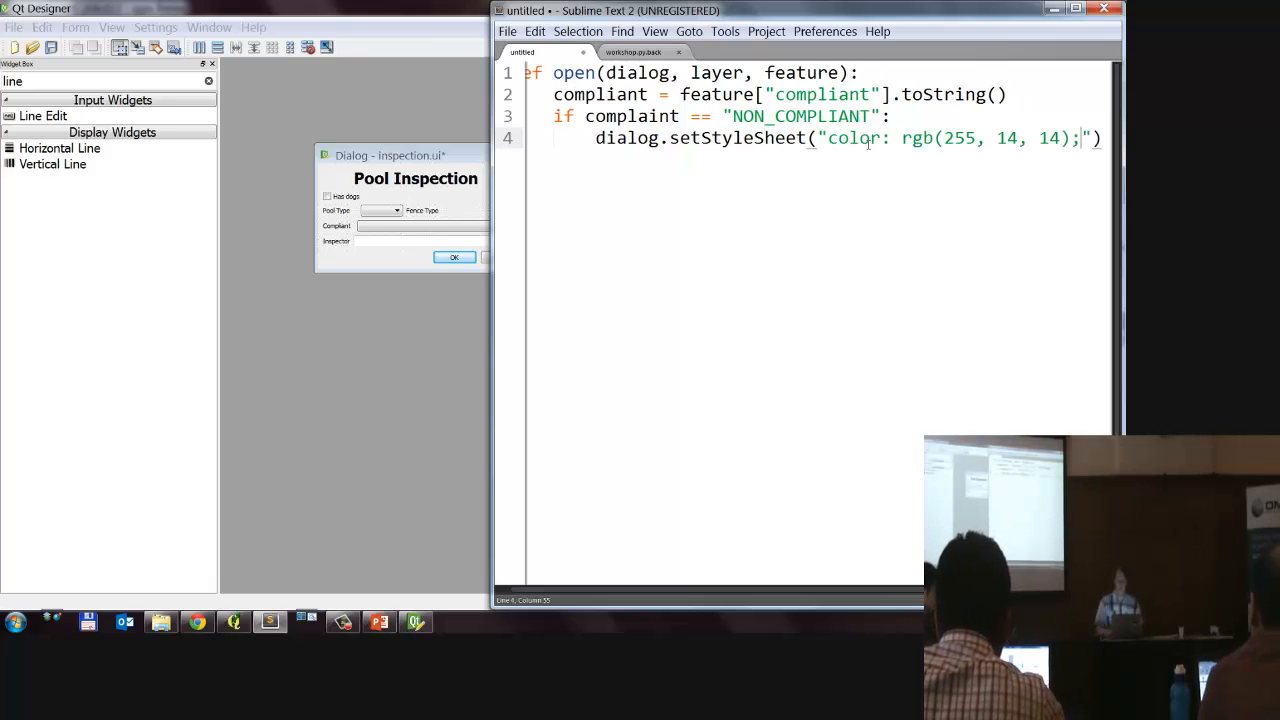
Step: Widen the code editor window to fit the whole setStyleSheet line and place the caret at that line's end
key("ctrl+s")
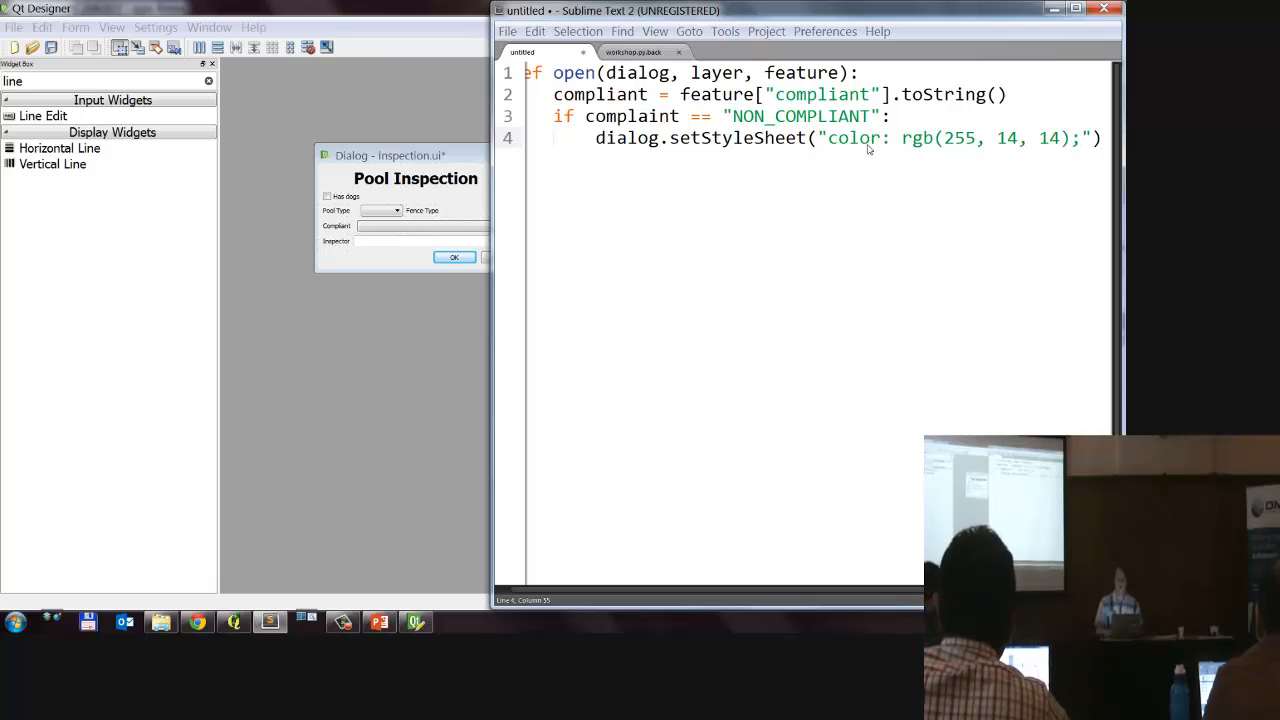
key("Escape")
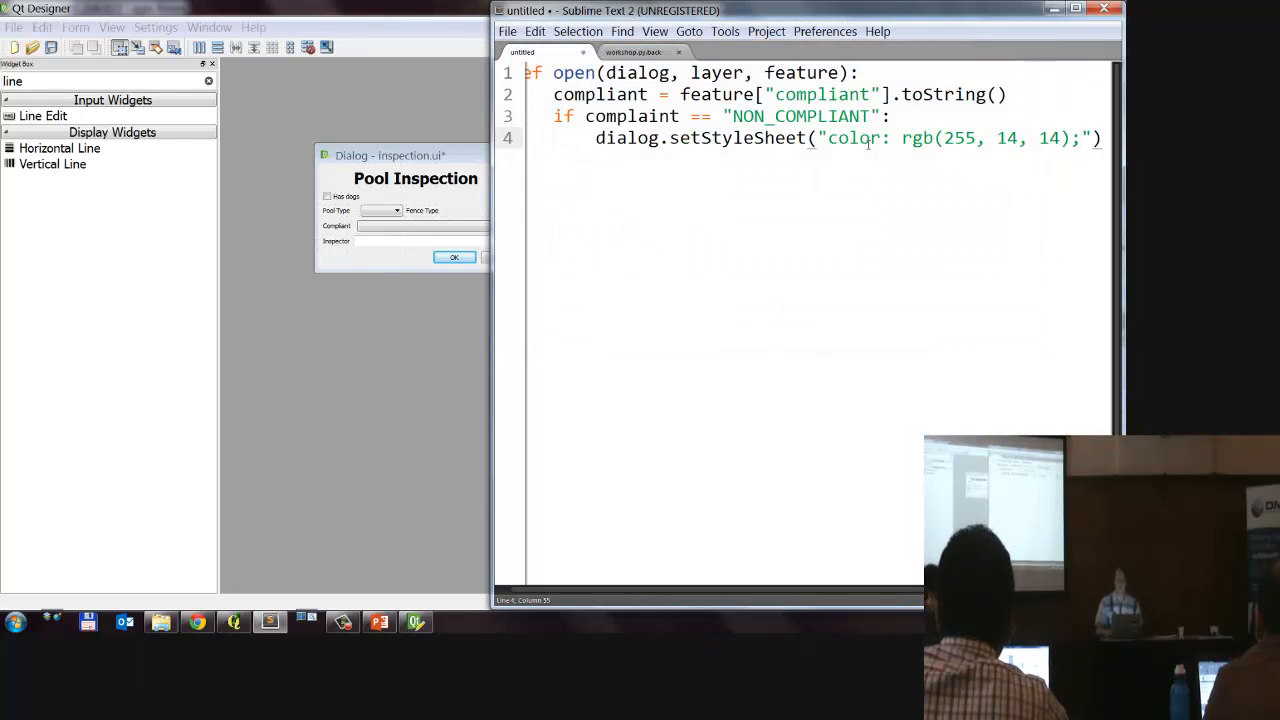
key("Left")
key("Left")
key("Left")
key("Left")
key("Left")
key("Left")
key("Left")
key("Left")
key("Left")
key("Left")
key("Left")
key("Left")
key("Left")
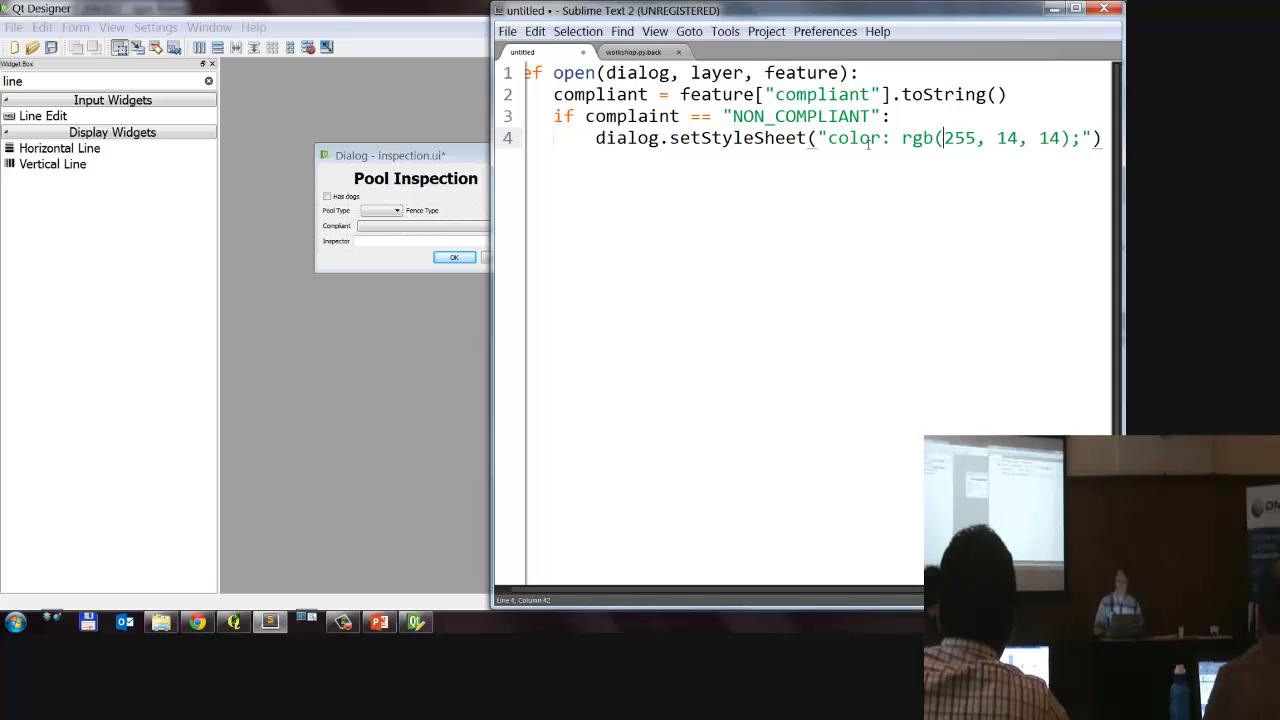
left_click_drag(492, 206, 390, 210)
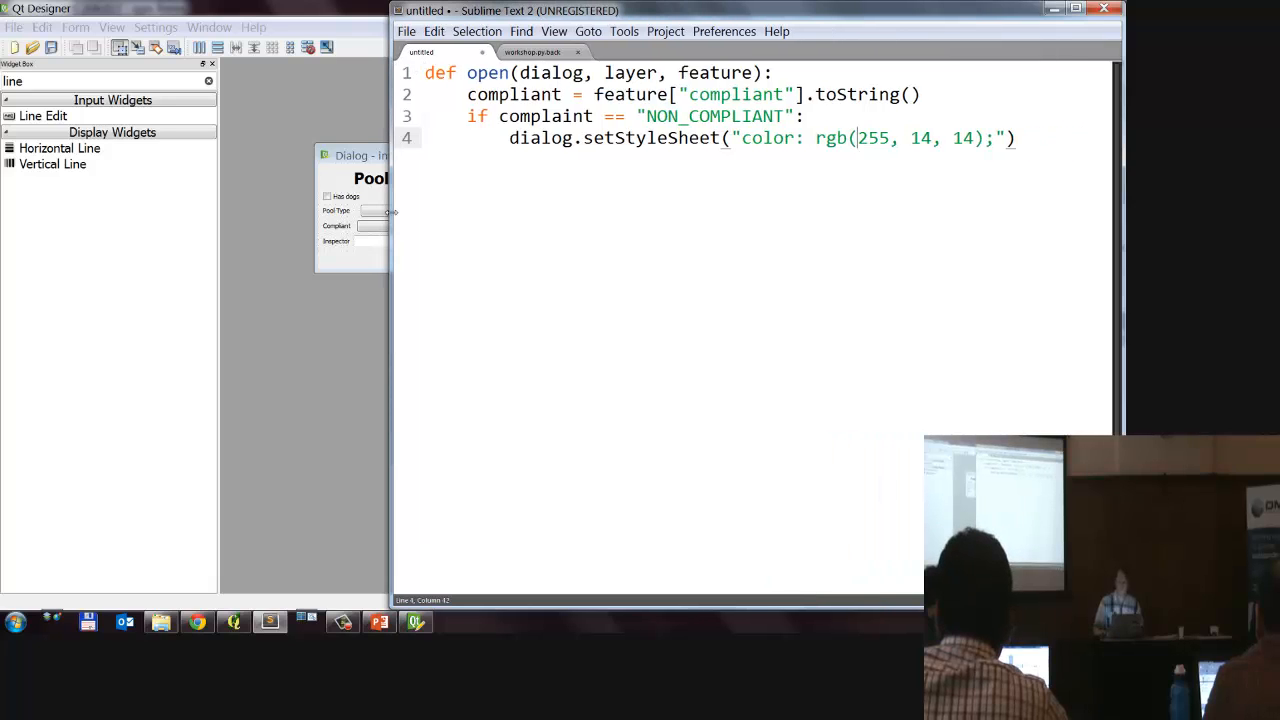
left_click(1064, 140)
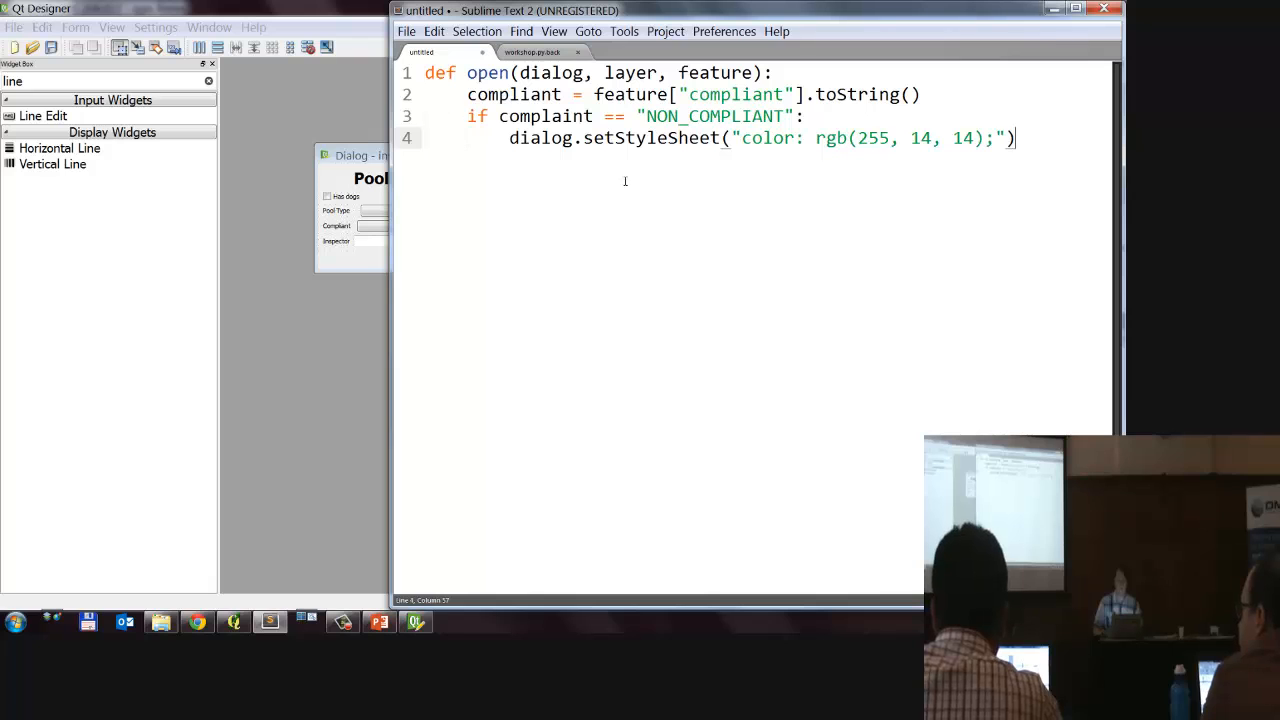
Step: Start saving the script and browse to the qgis-forms-workshop folder inside QGIS Workshop on the Desktop
key("ctrl+s")
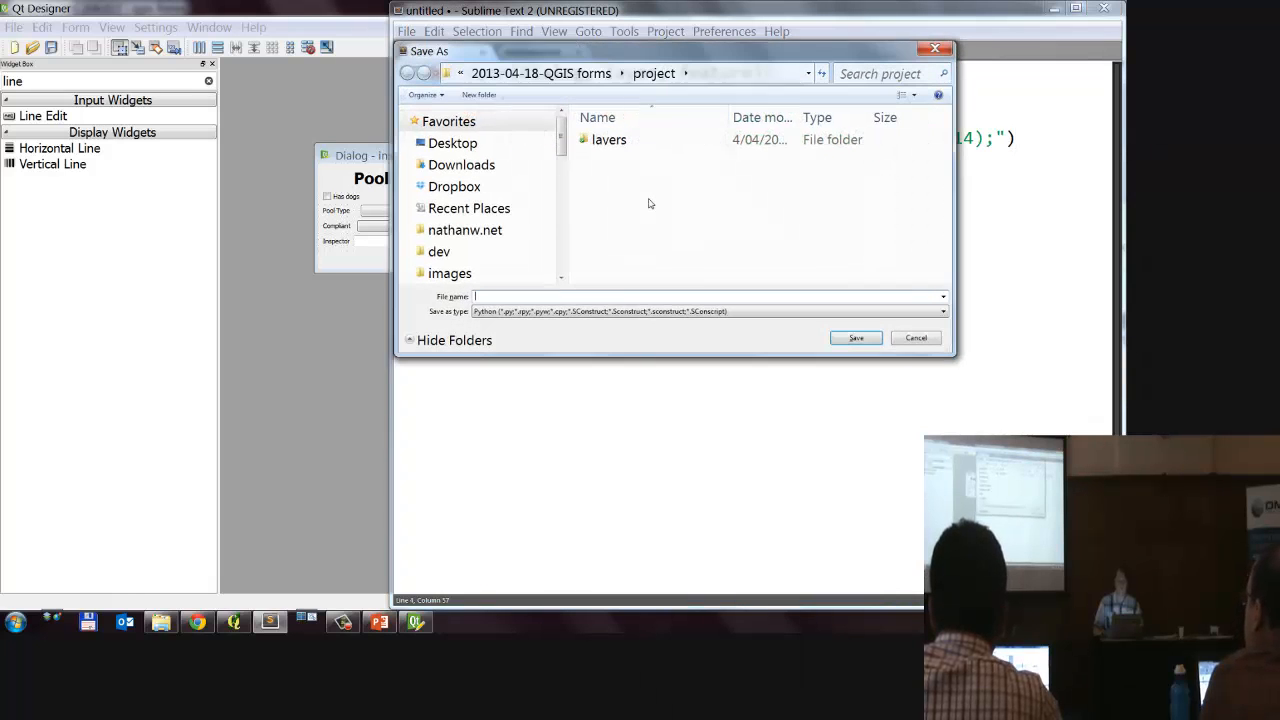
left_click_drag(737, 211, 632, 200)
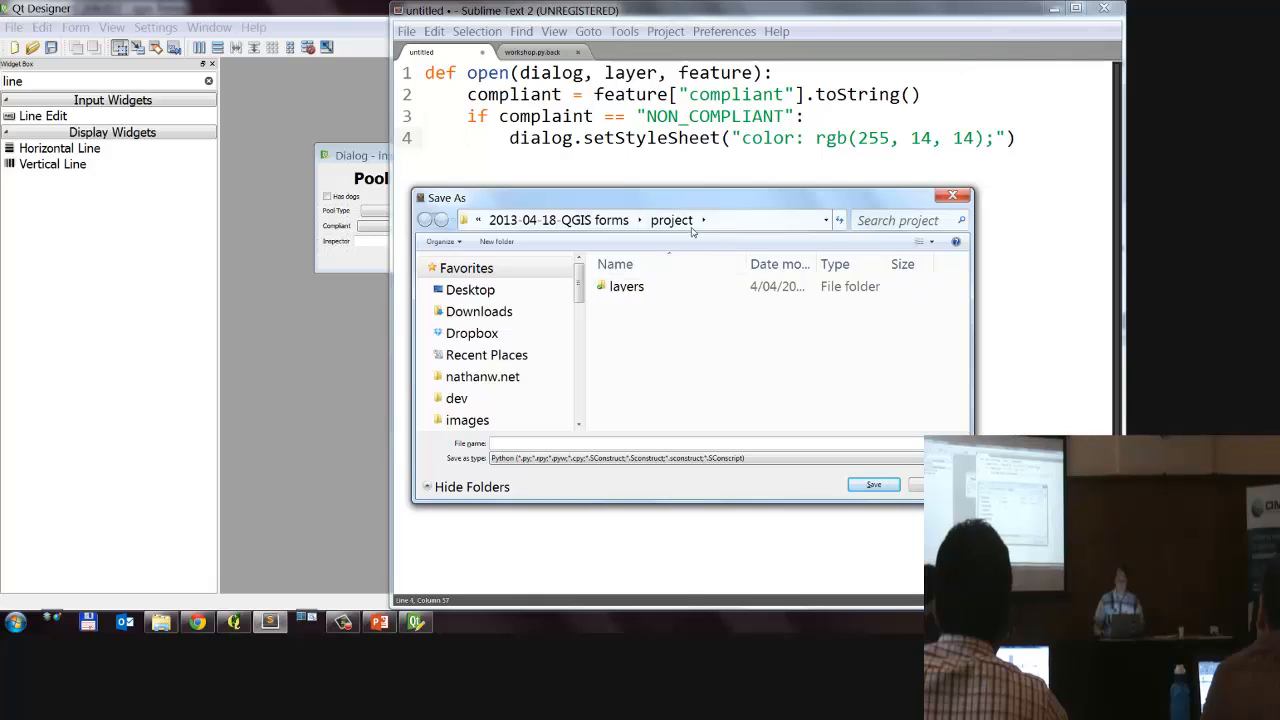
left_click(728, 220)
left_click(752, 220)
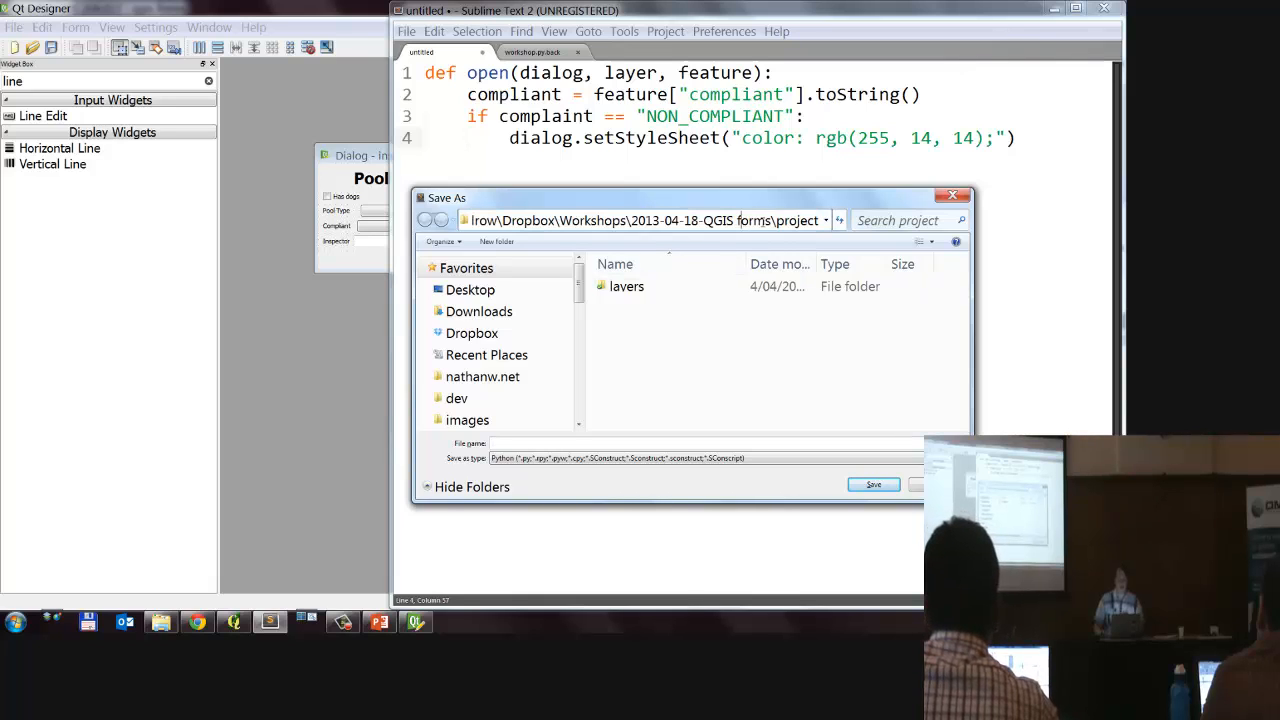
left_click_drag(764, 220, 824, 221)
left_click(703, 222)
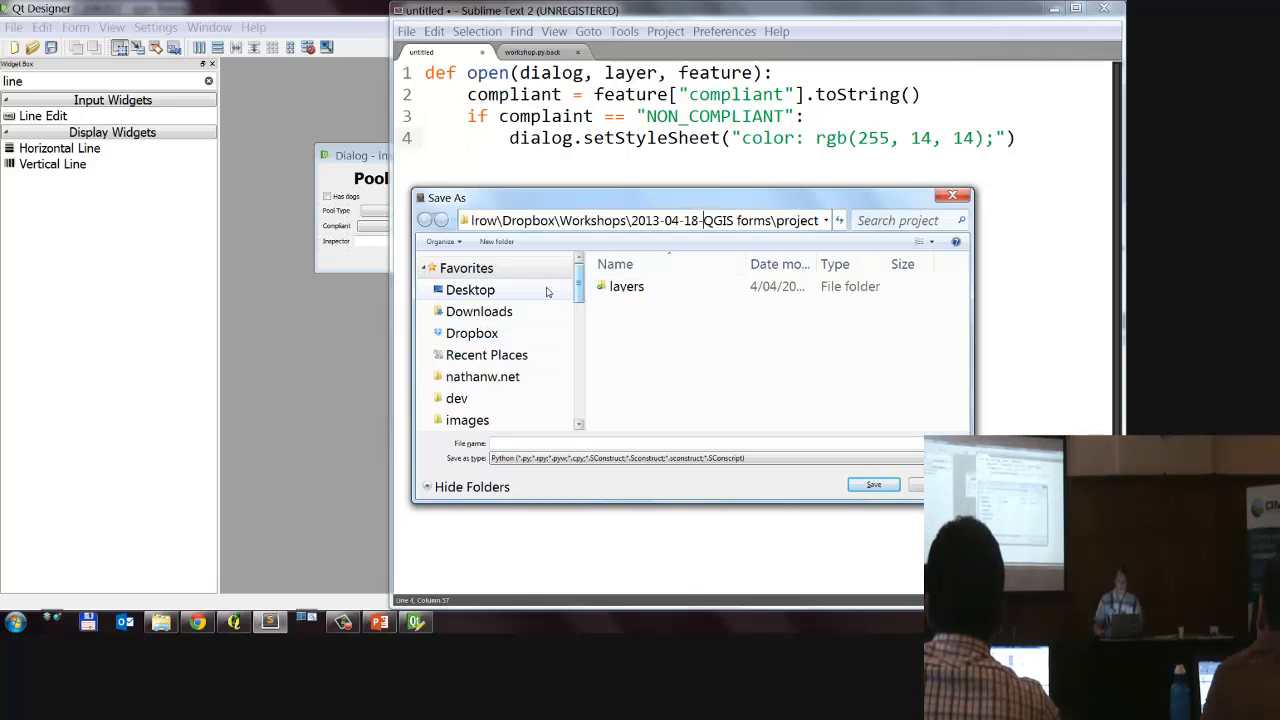
left_click(470, 290)
scroll(705, 377, "down", 3)
double_click(672, 336)
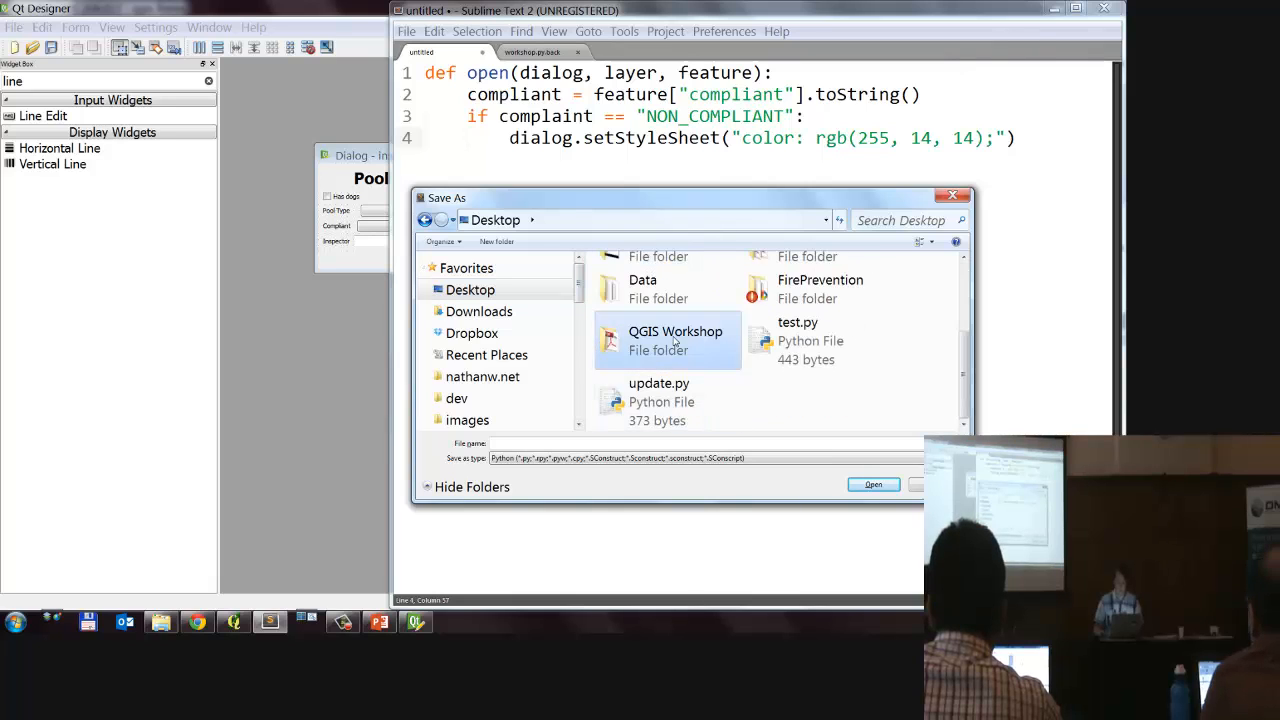
double_click(650, 287)
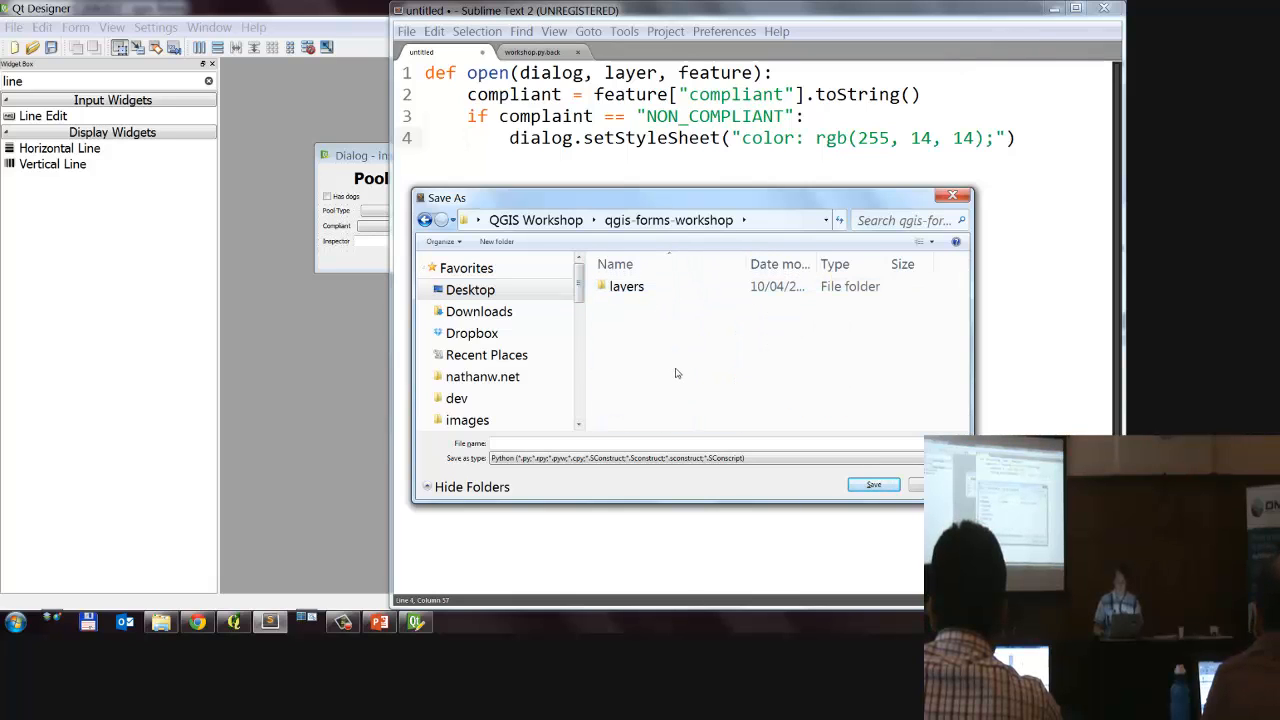
Step: Keep the Python file type and save the script as form.py in the qgis-forms-workshop folder
left_click(590, 458)
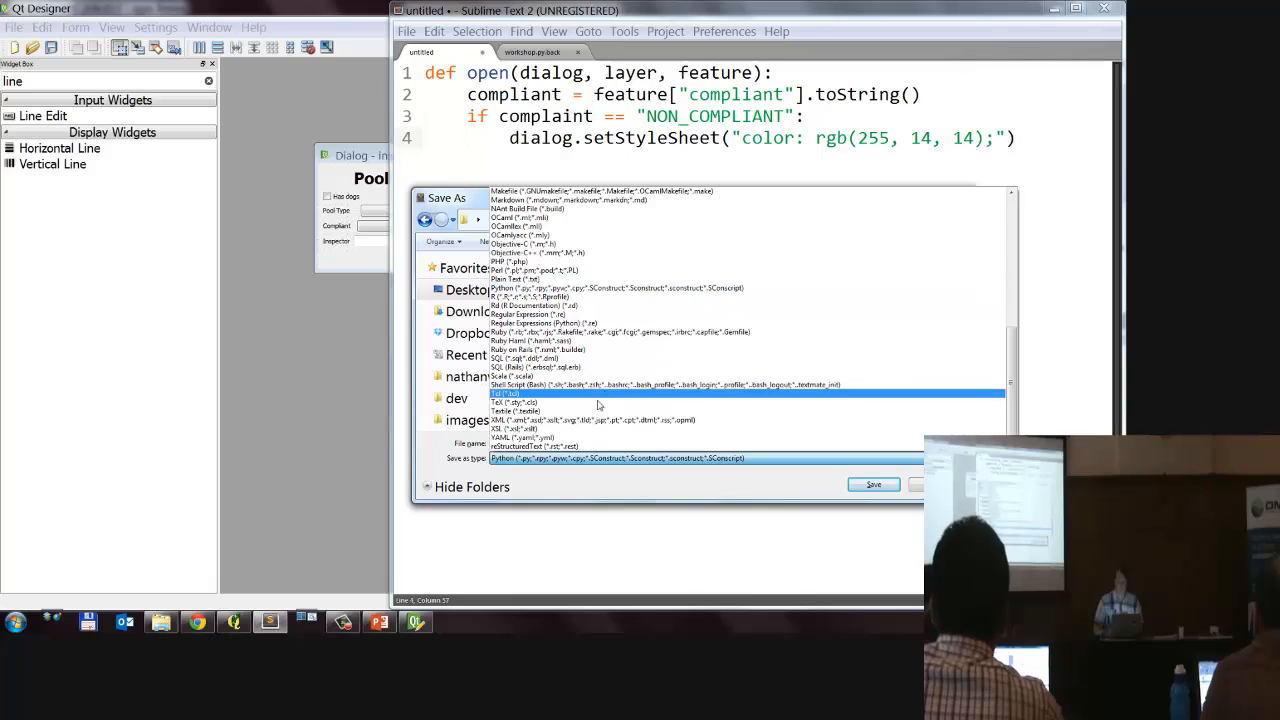
key("Escape")
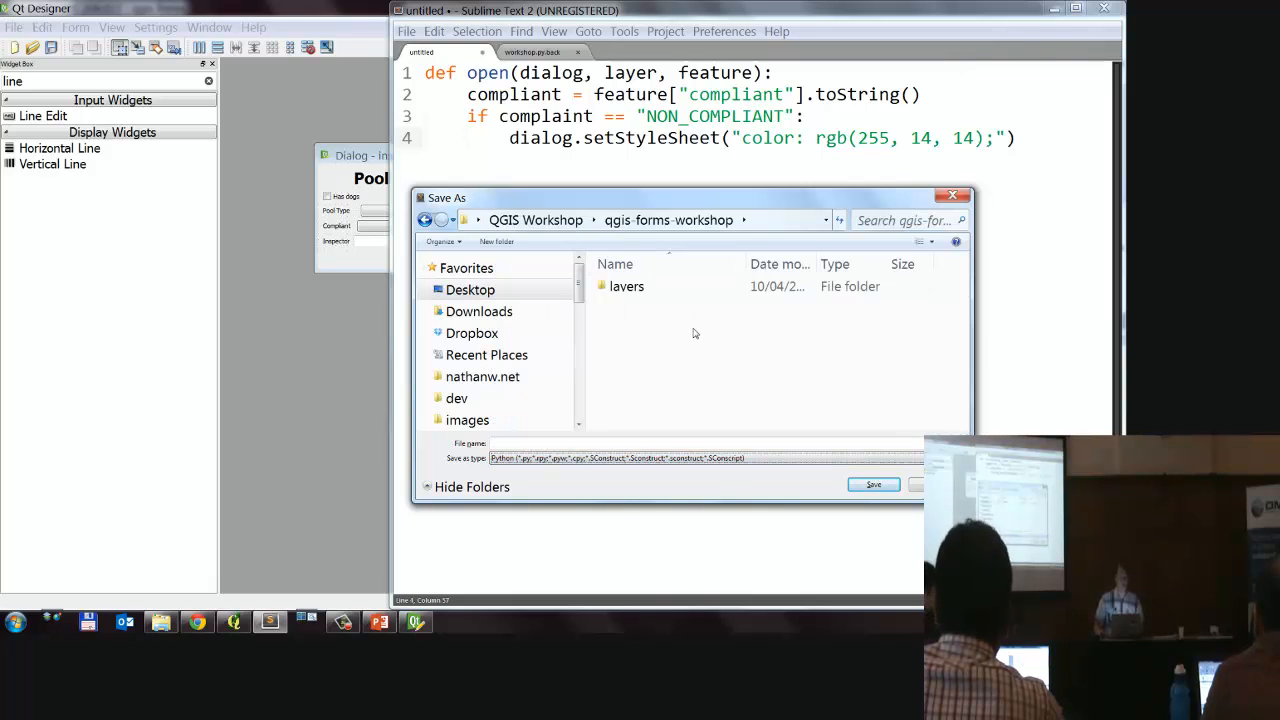
left_click(543, 457)
key("Escape")
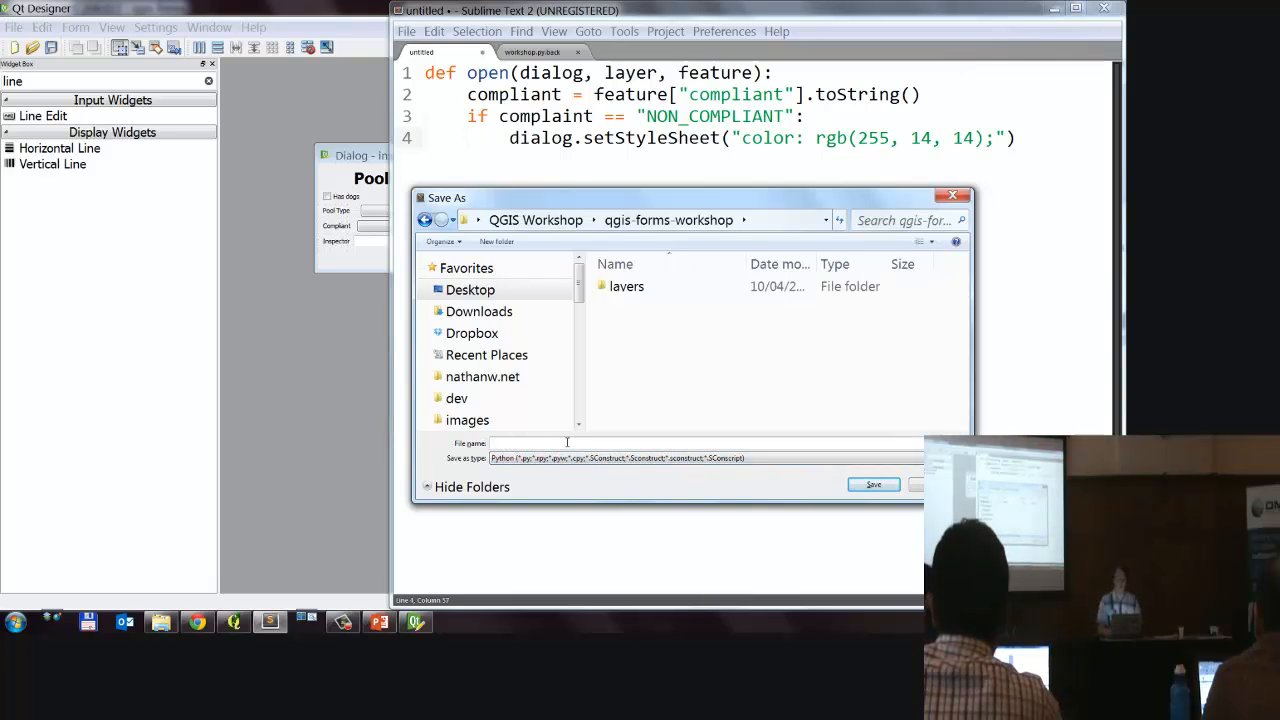
left_click(566, 442)
type("form.py")
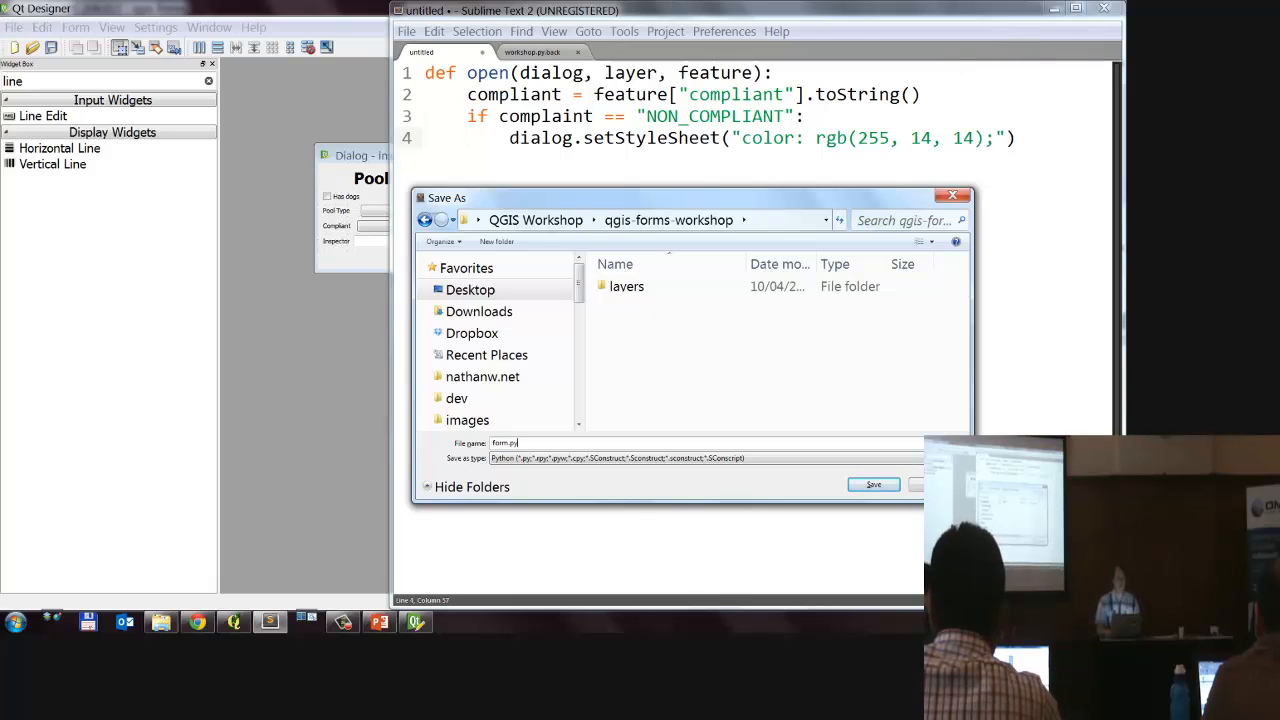
key("Return")
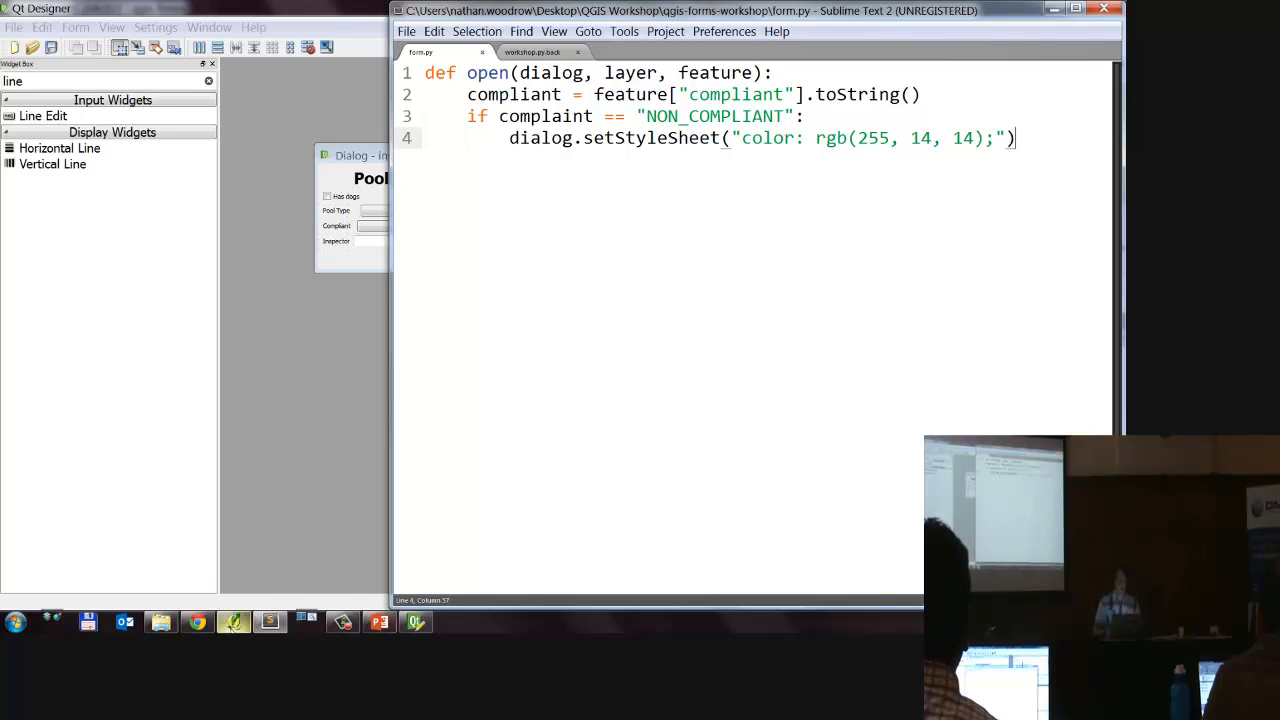
Step: Switch to Quantum GIS, open the pools layer's properties and point out the Python Init function setting among the field options
left_click(233, 622)
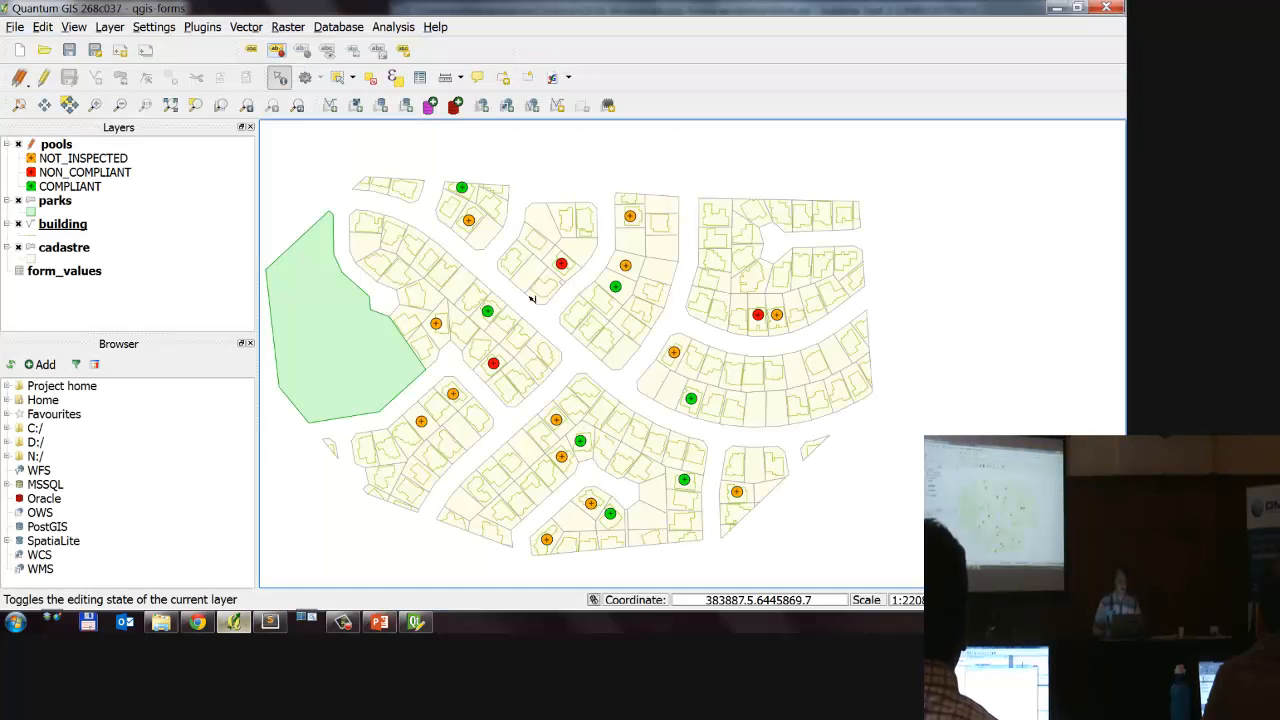
left_click(156, 149)
double_click(156, 149)
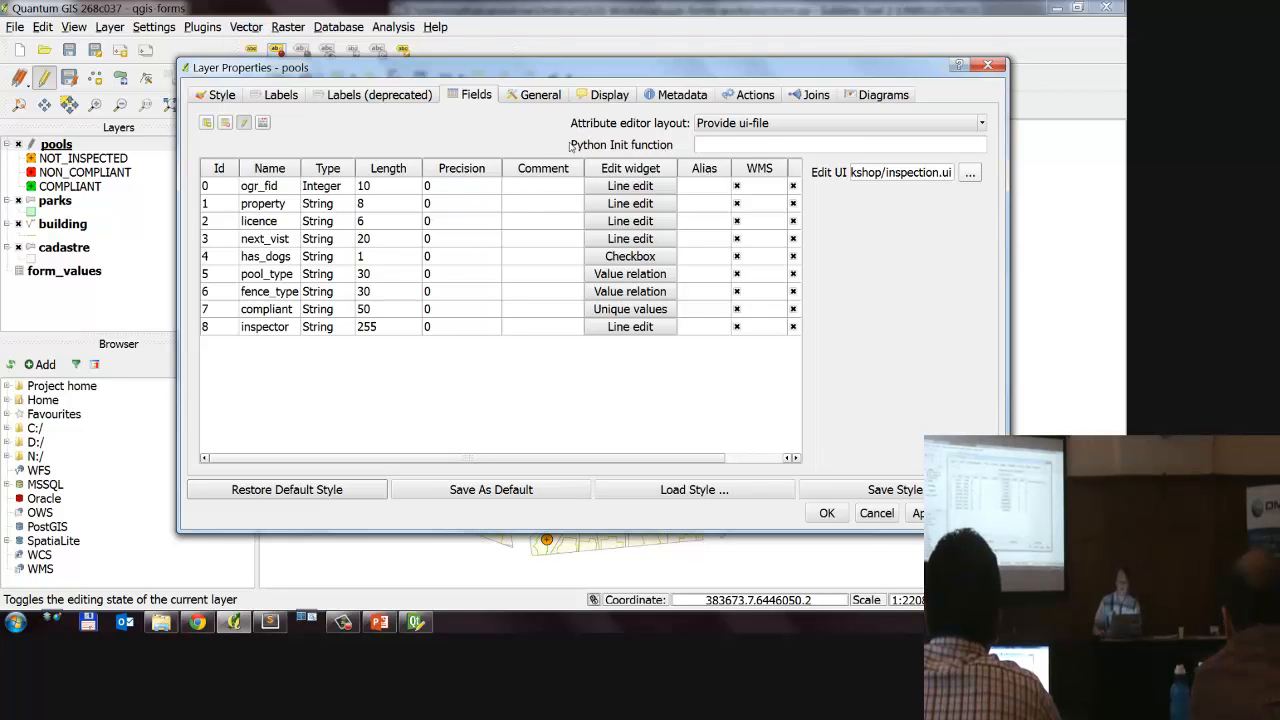
key("ctrl+1")
left_click(669, 120)
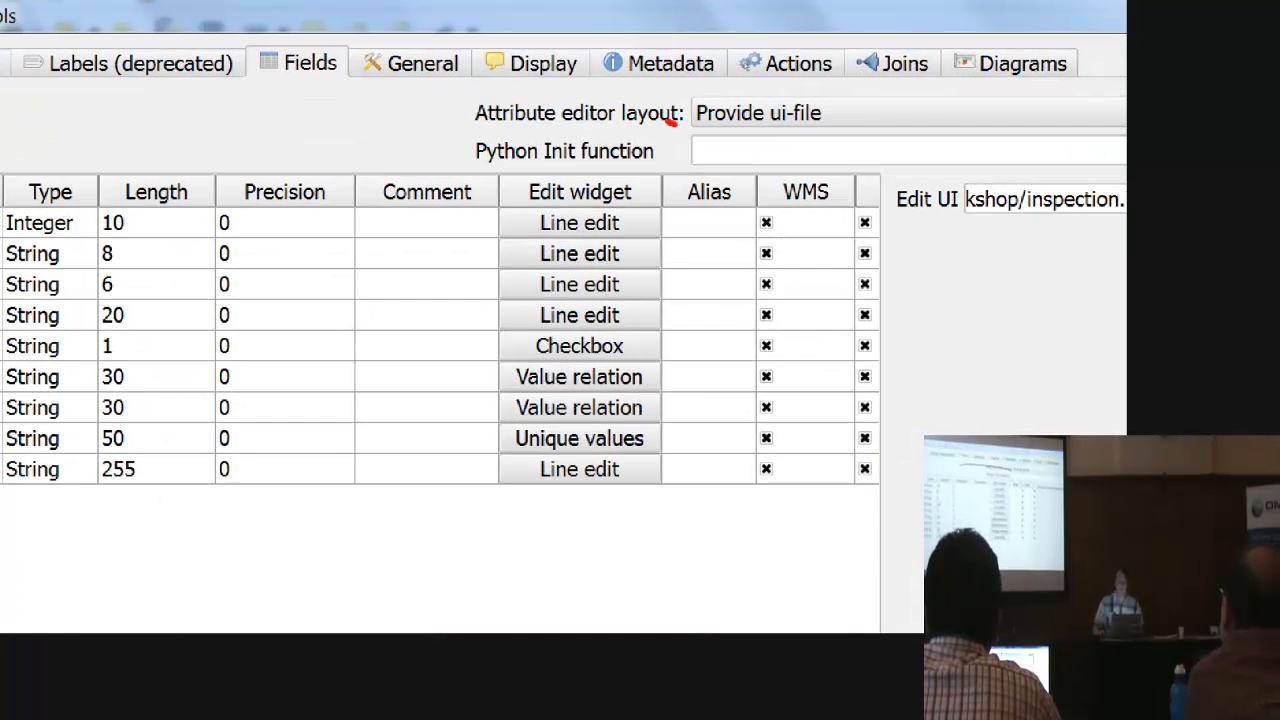
mouse_move(676, 124)
left_mouse_down()
mouse_move(824, 196)
mouse_move(686, 129)
left_mouse_up()
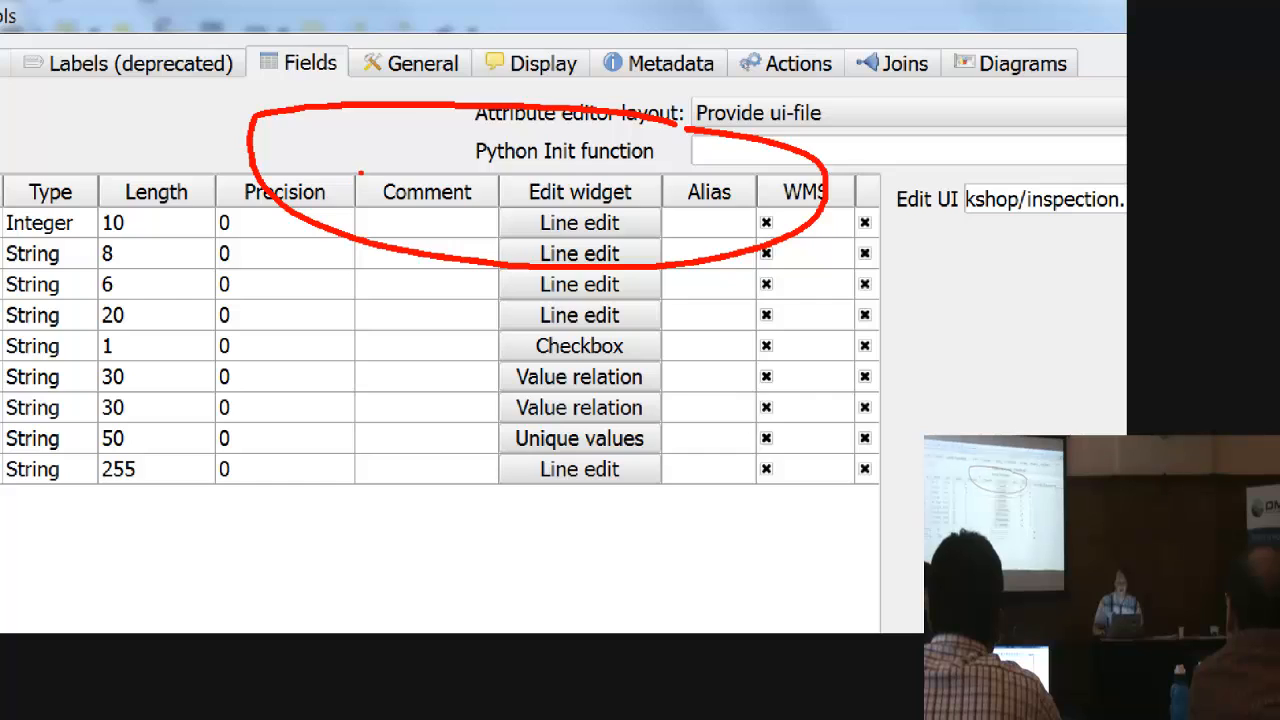
key("Escape")
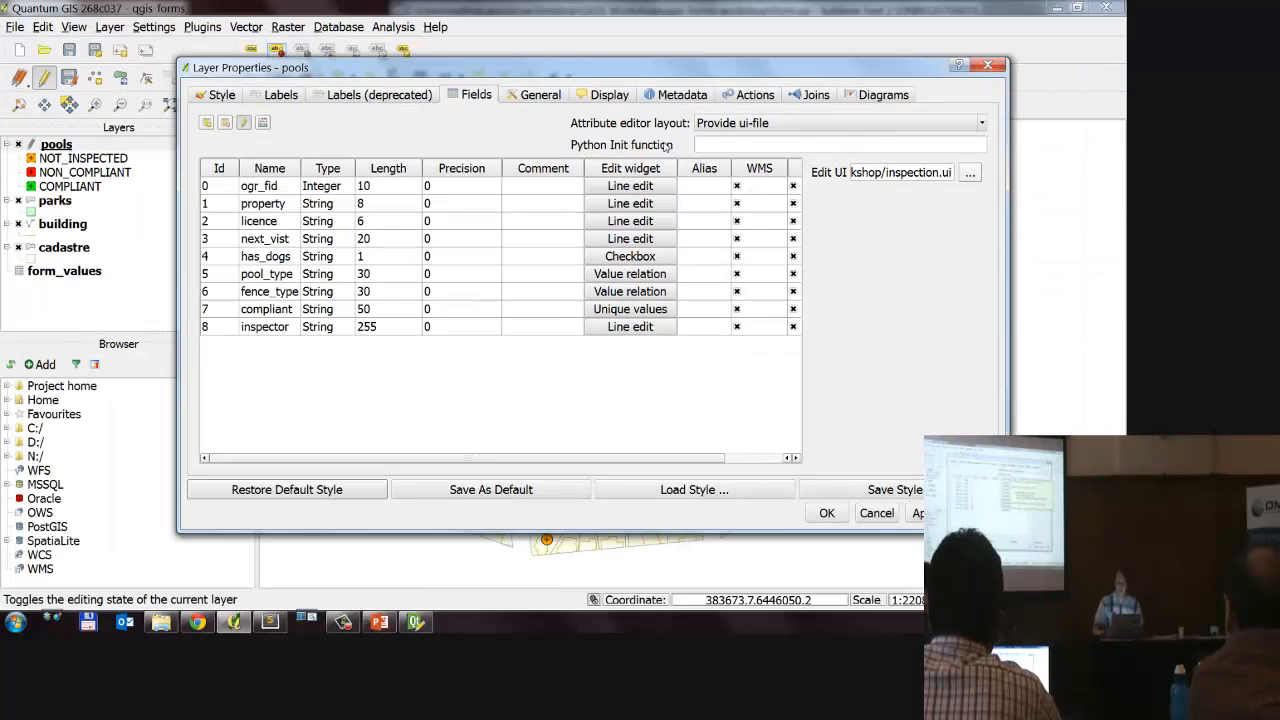
Step: Check the Python Init function's help example and set the pools layer's init function to form.open
mouse_move(667, 146)
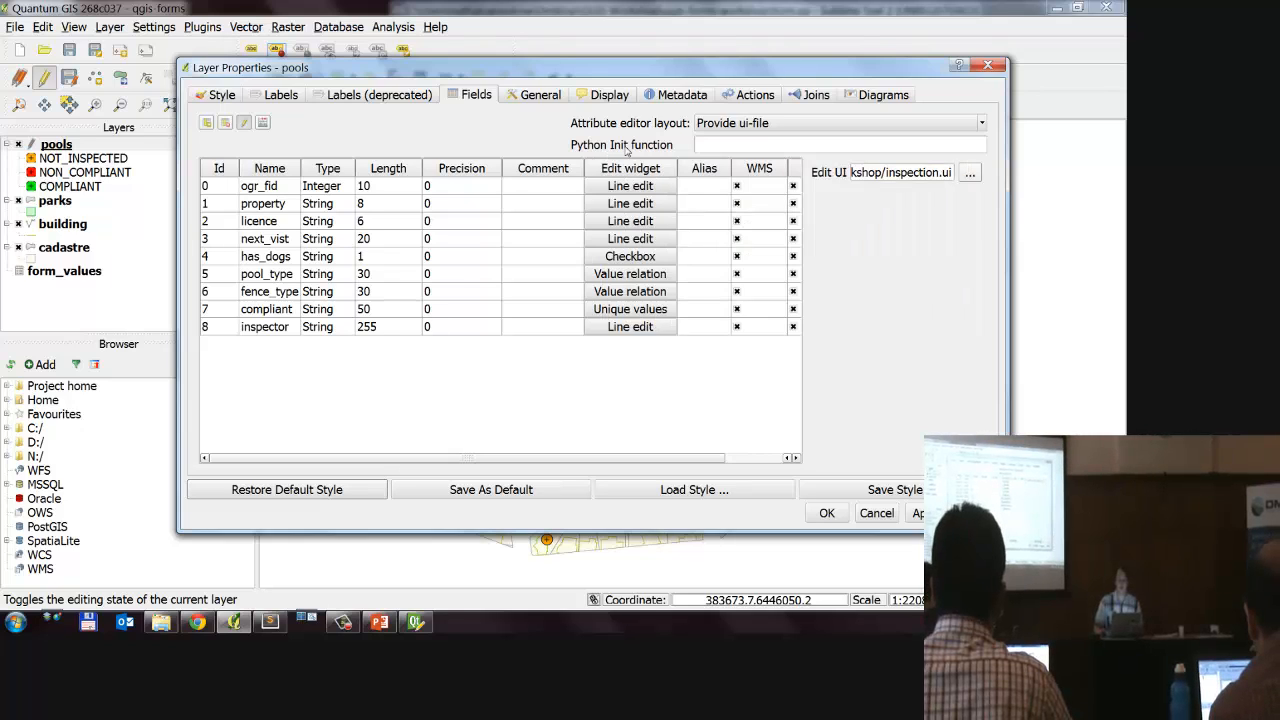
mouse_move(632, 150)
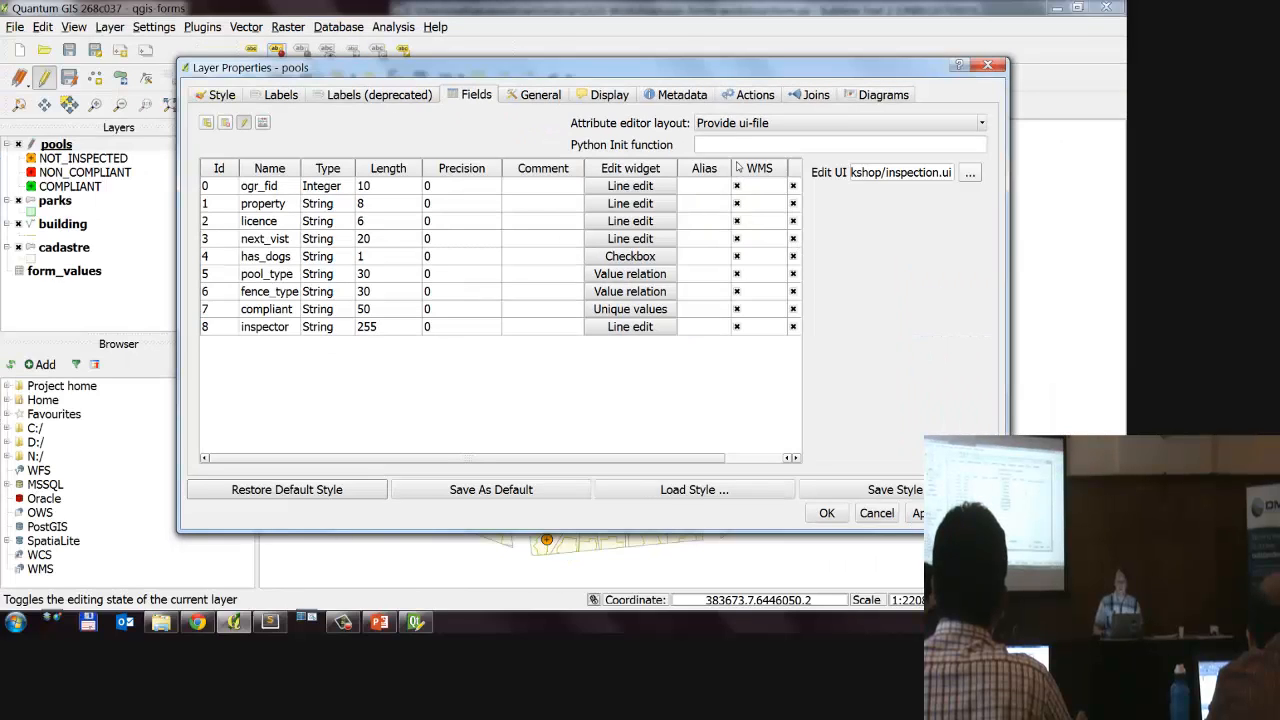
left_click(703, 72)
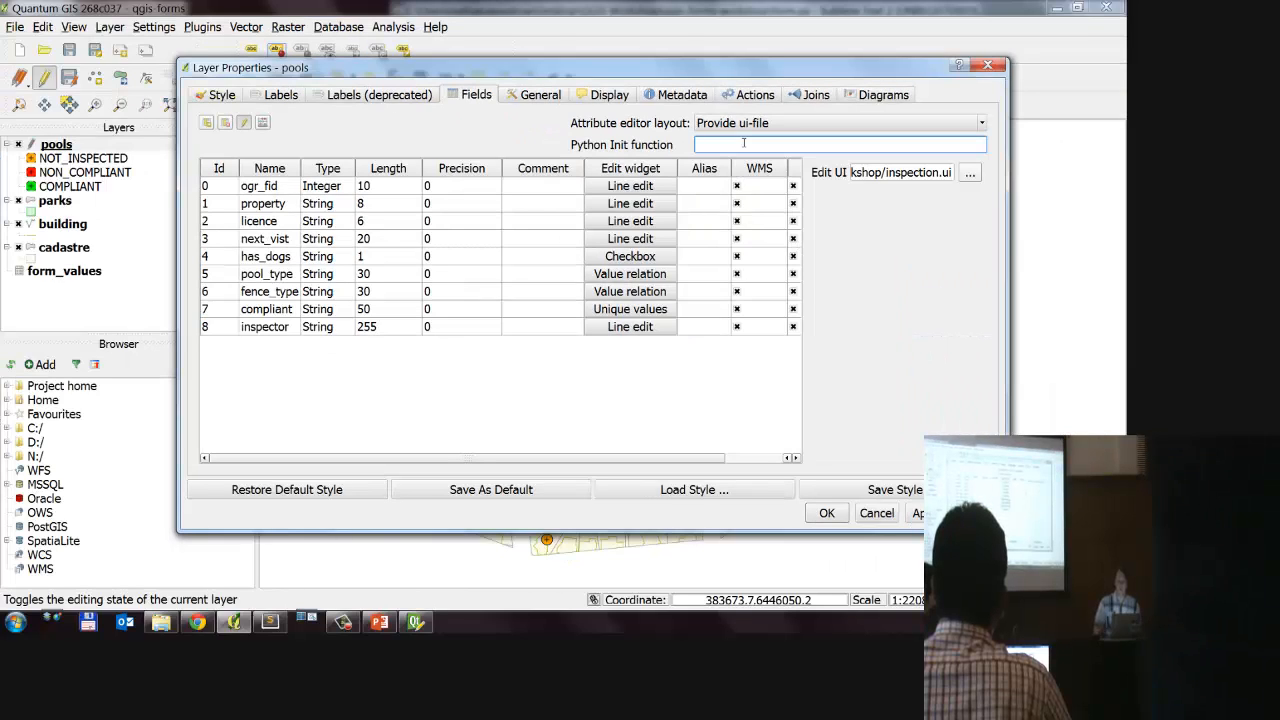
type("form")
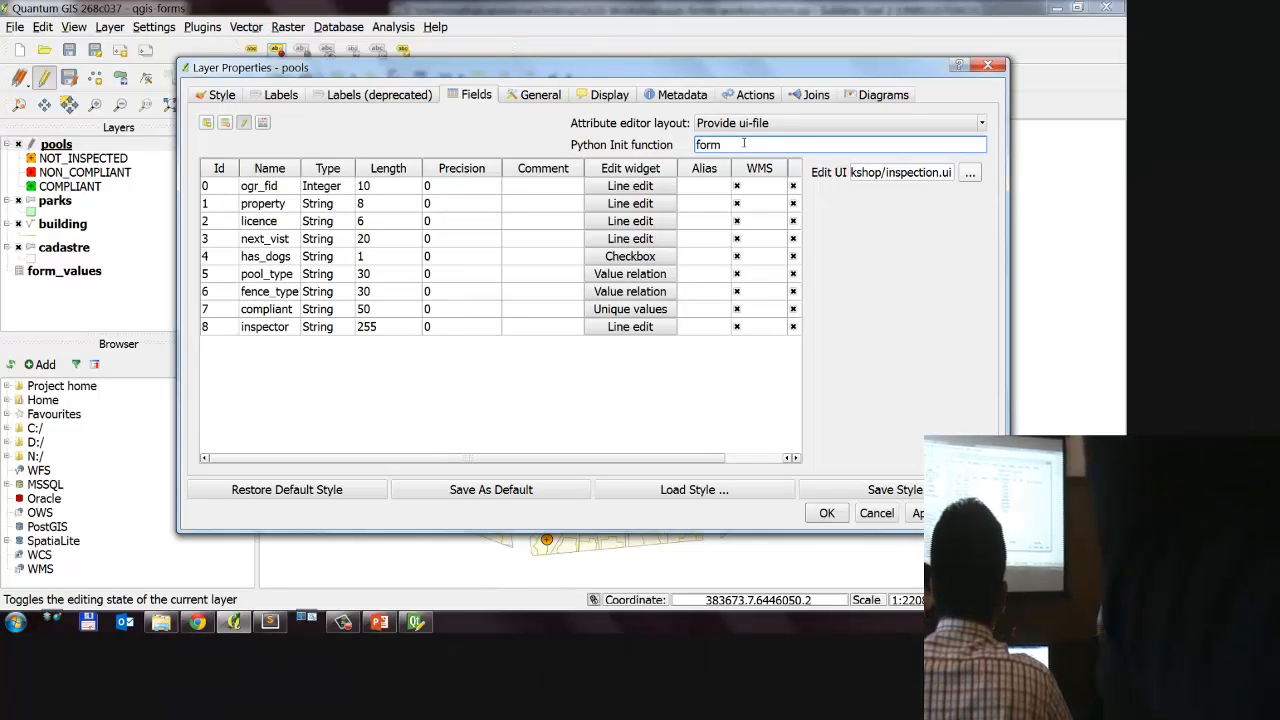
type(".open")
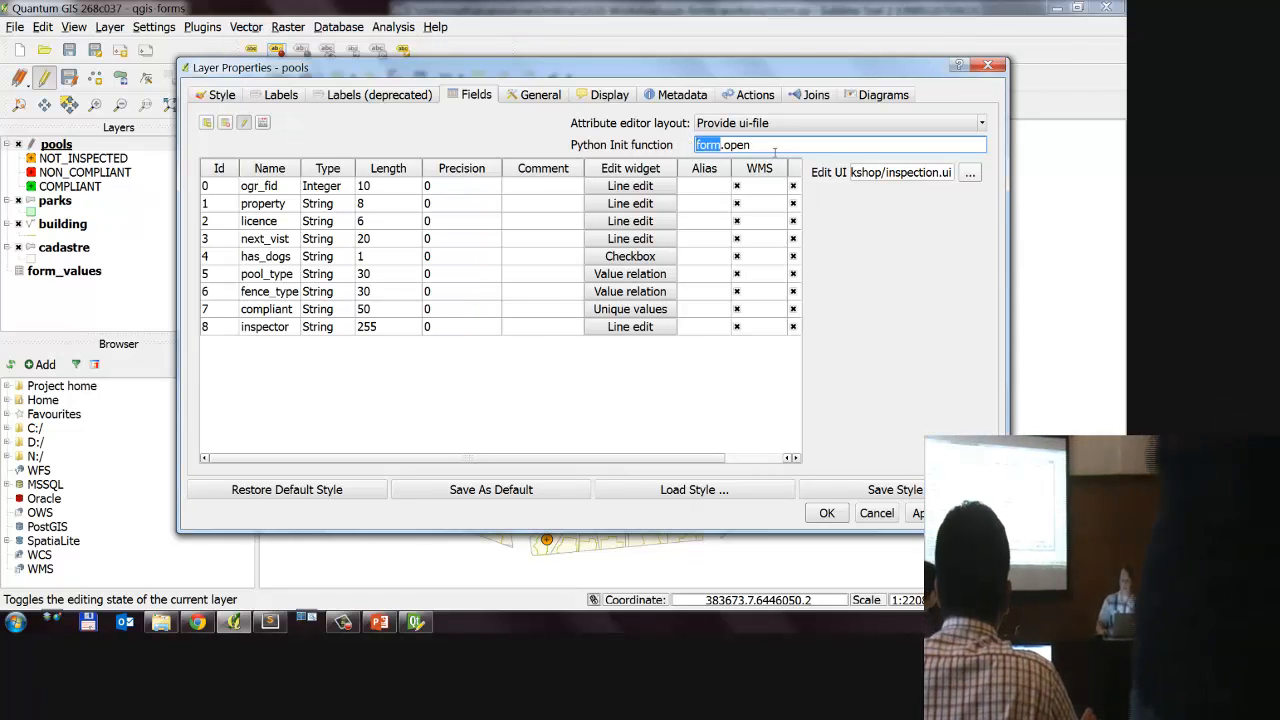
Step: Point out the form and open parts of the pools layer's Python Init function and accept the layer properties
double_click(737, 145)
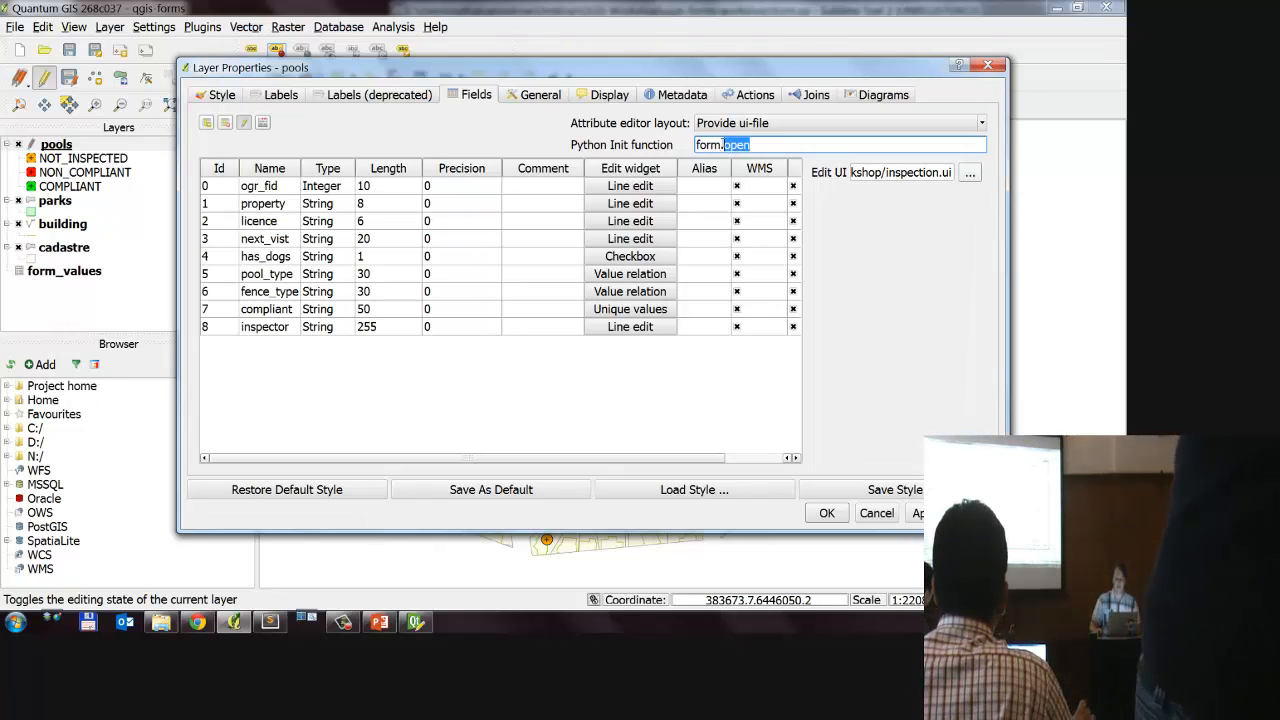
double_click(706, 145)
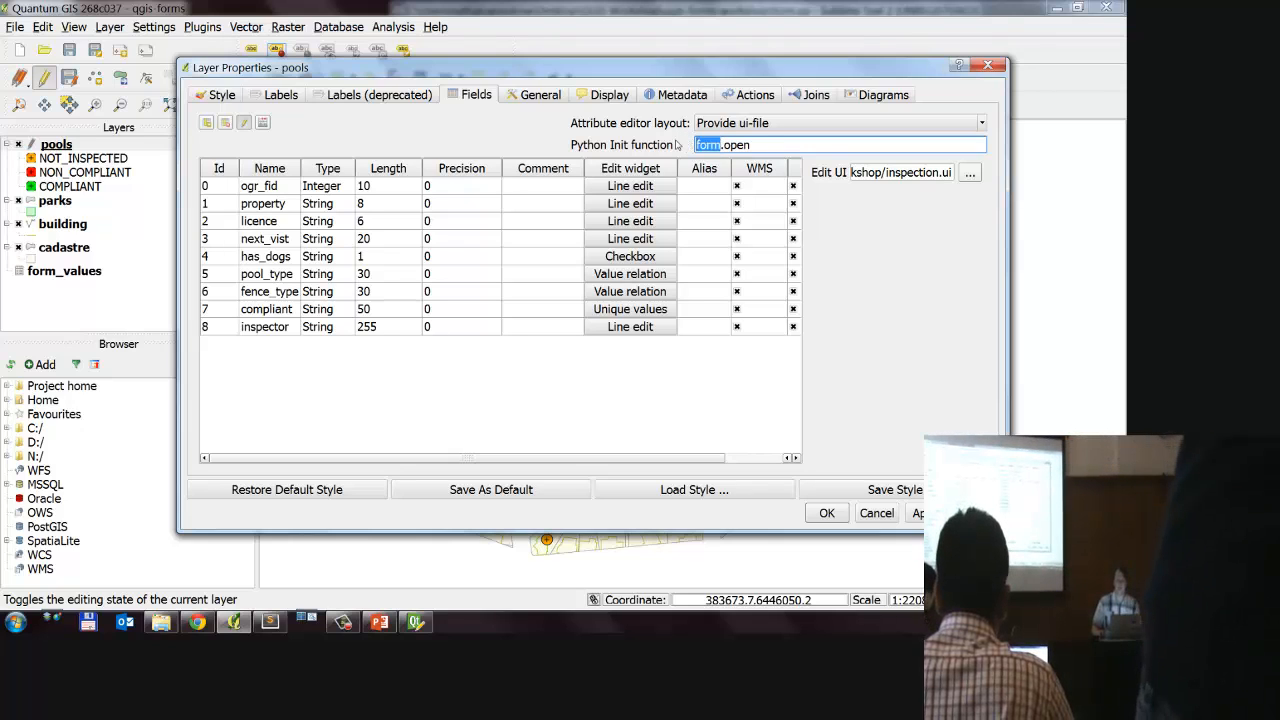
left_click_drag(804, 147, 731, 145)
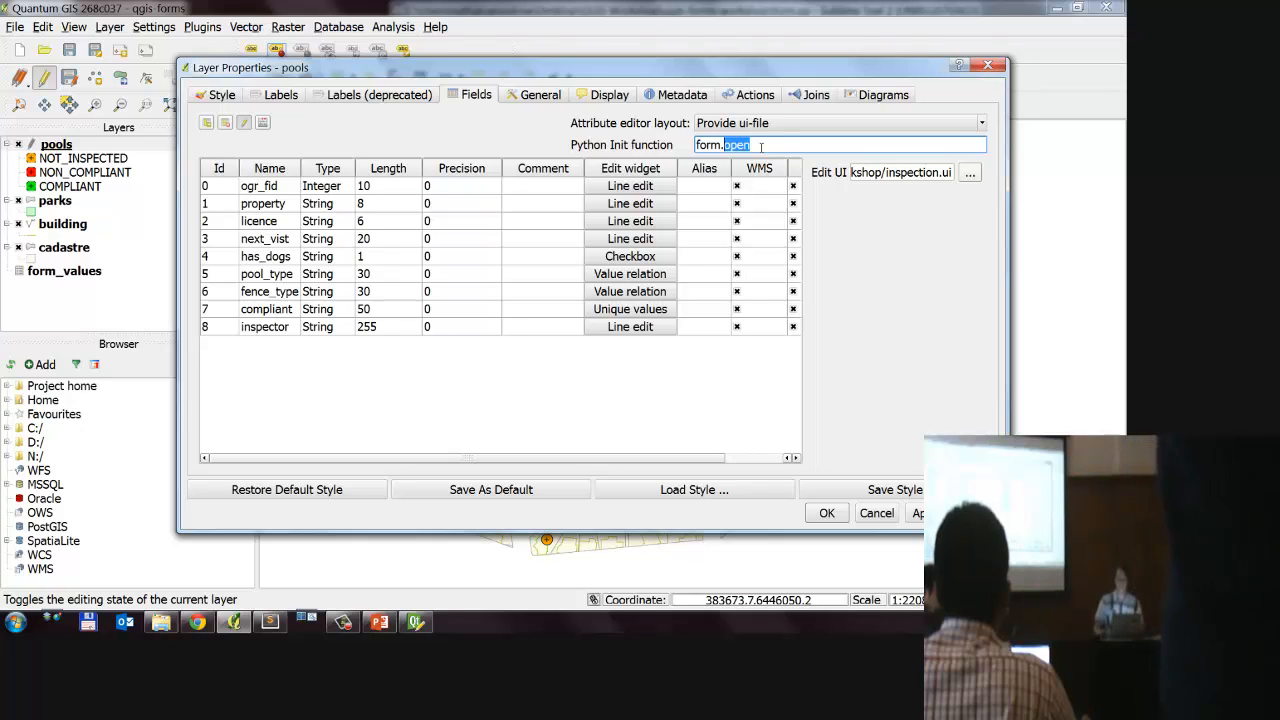
left_click(768, 145)
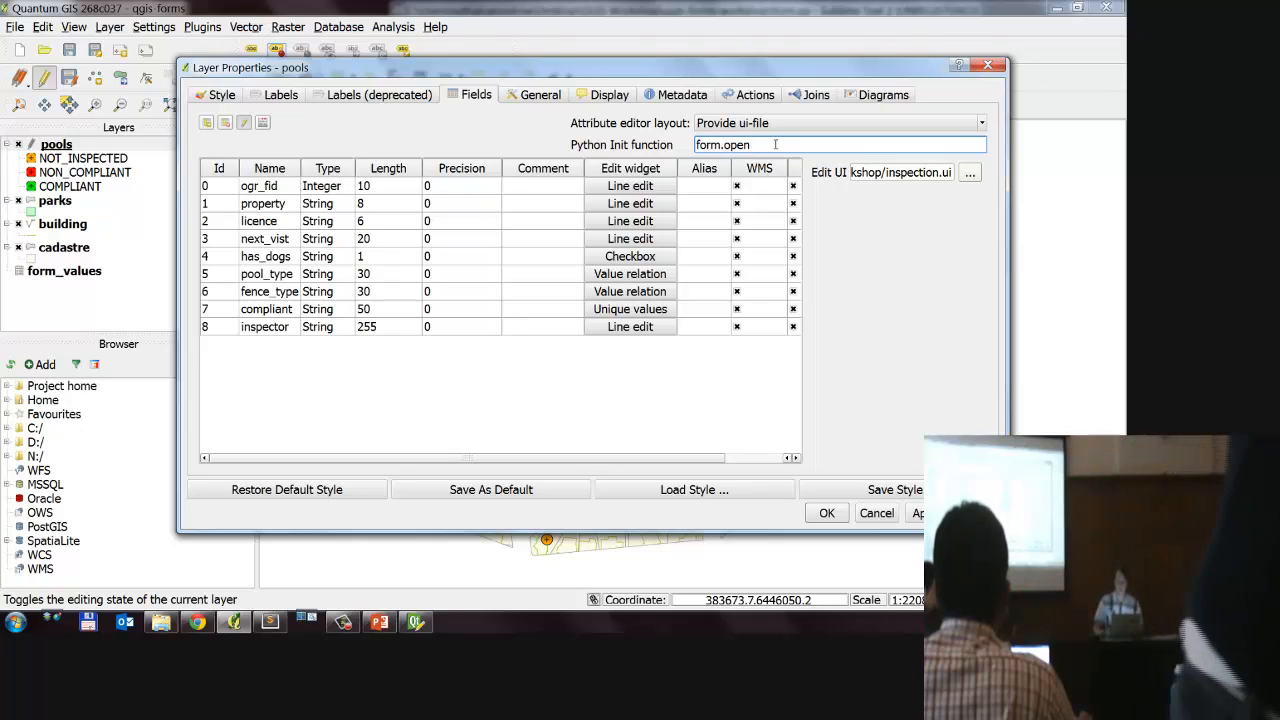
left_click(823, 512)
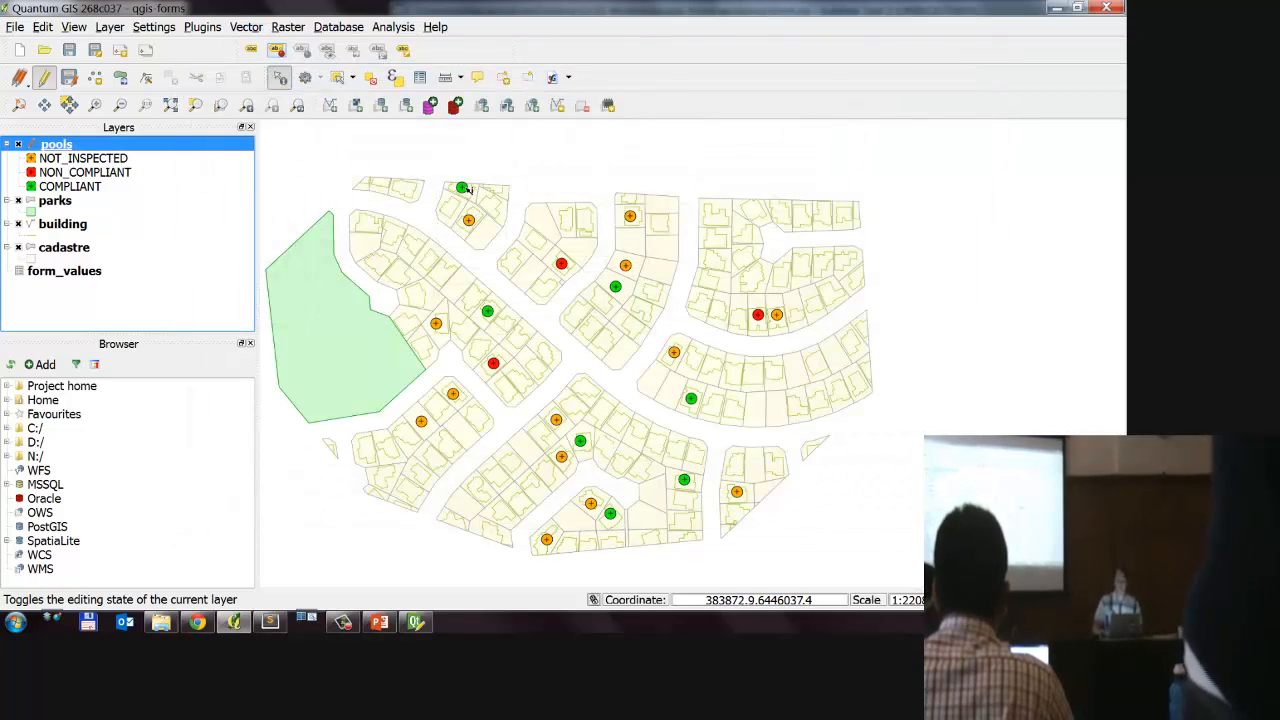
Step: Identify a non-compliant pool on the map, read through the Python traceback and cancel the inspection form
left_click(563, 265)
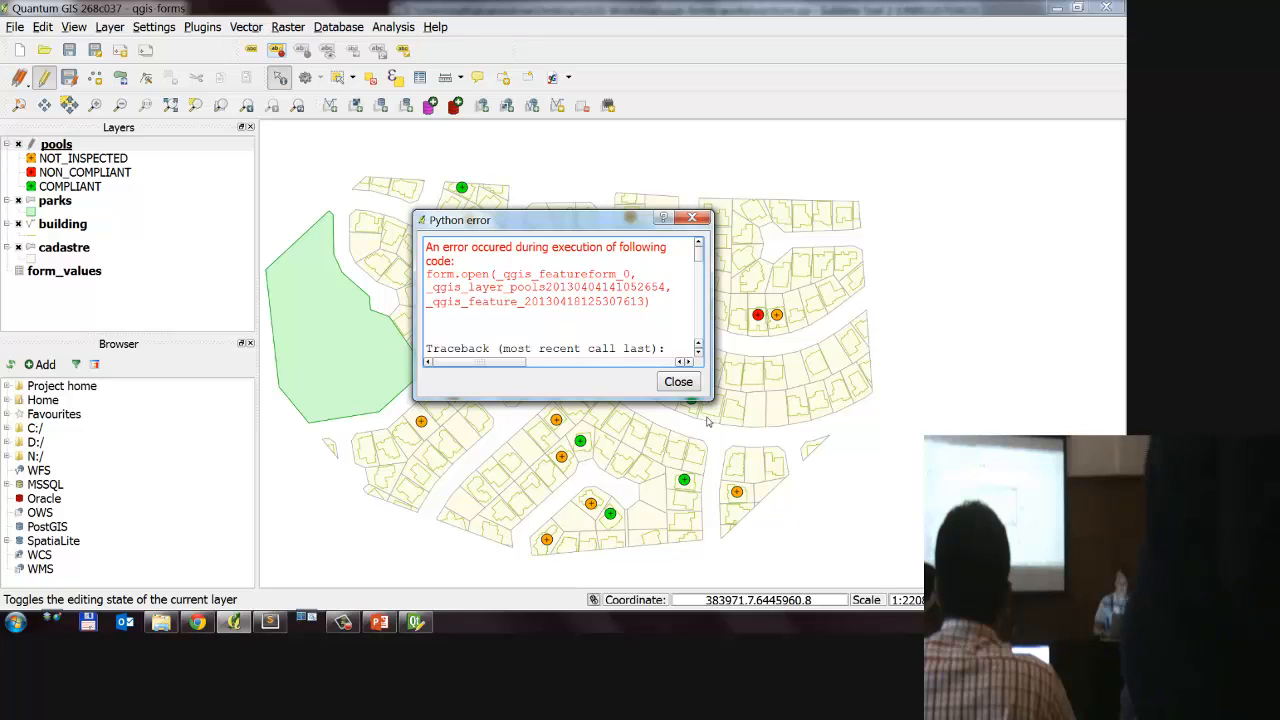
left_click(698, 348)
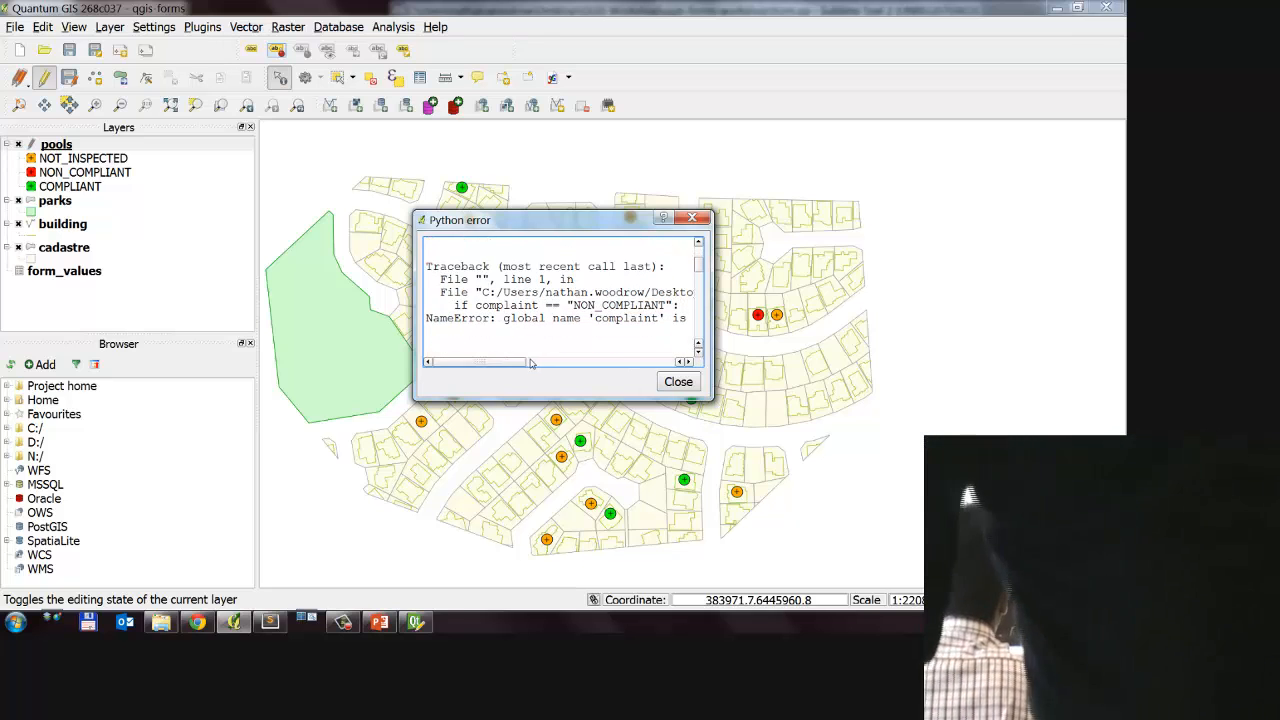
left_click(531, 362)
left_click(521, 364)
mouse_move(488, 364)
left_mouse_down()
mouse_move(522, 366)
mouse_move(480, 366)
mouse_move(494, 366)
left_mouse_up()
key("Escape")
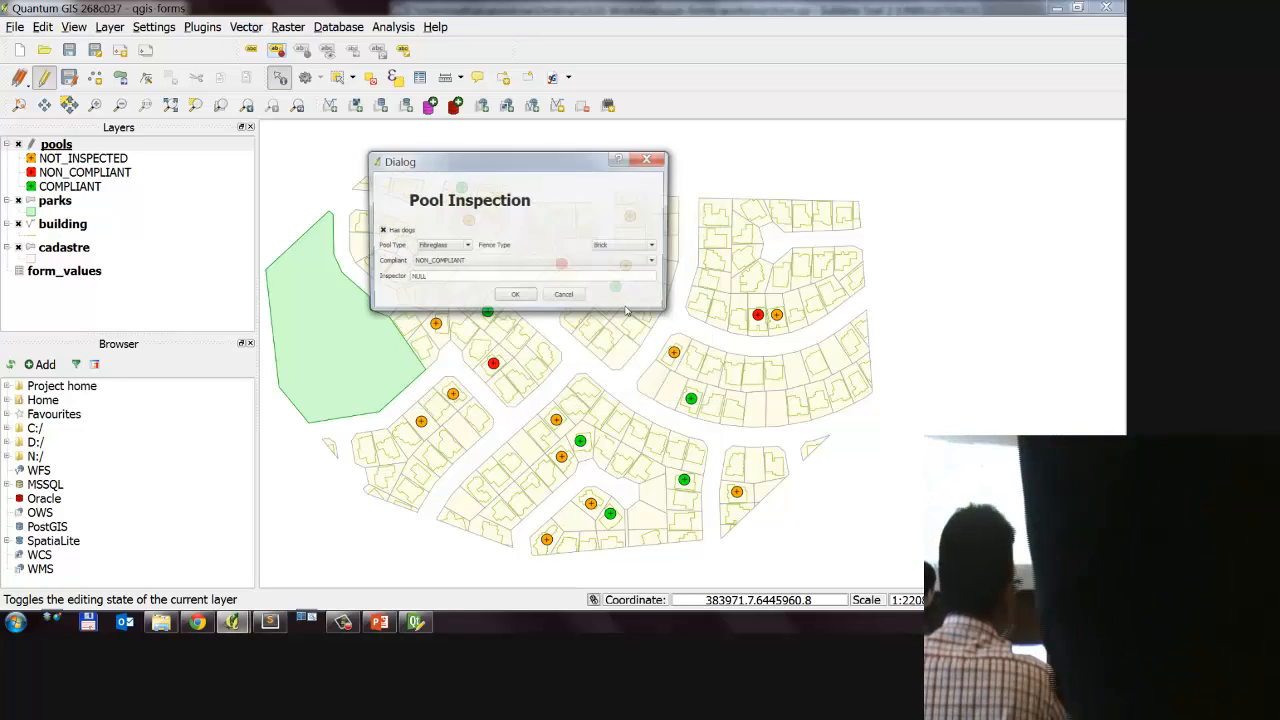
left_click(566, 294)
Step: Switch to Sublime Text, replace the misspelled complaint with compliant in the if condition of form.py and save the script
left_click(1057, 8)
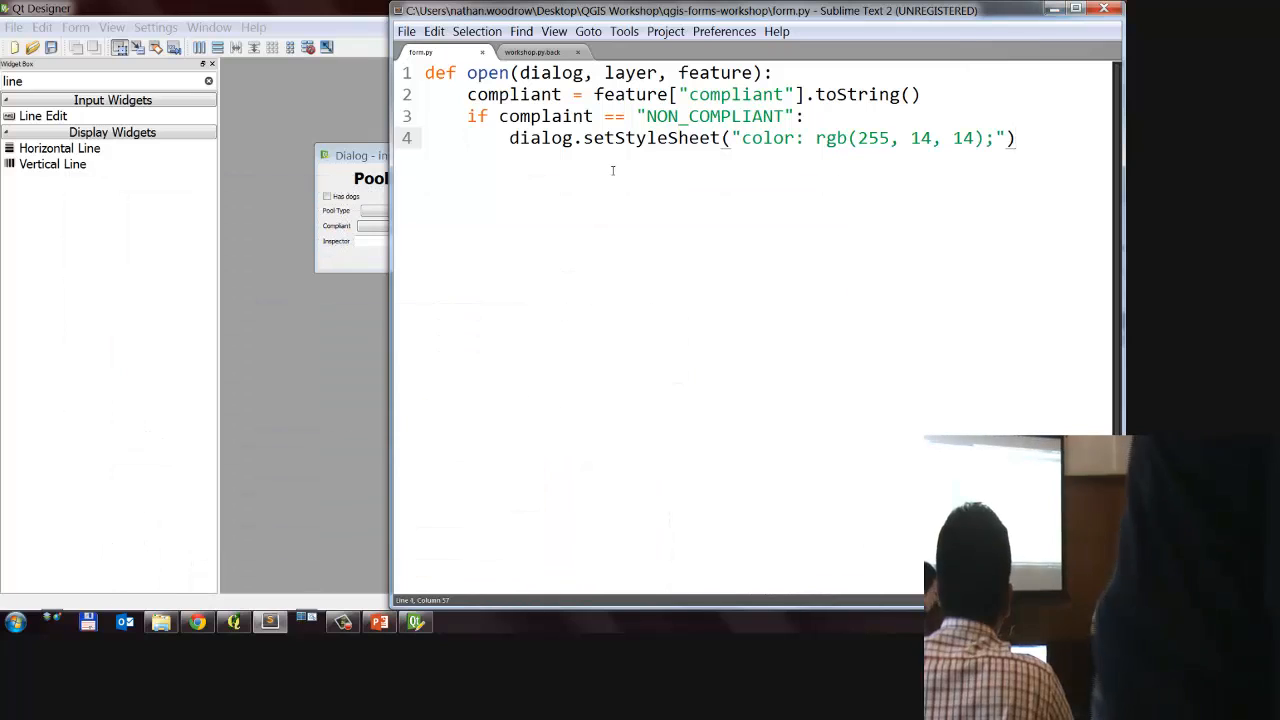
double_click(545, 116)
double_click(538, 95)
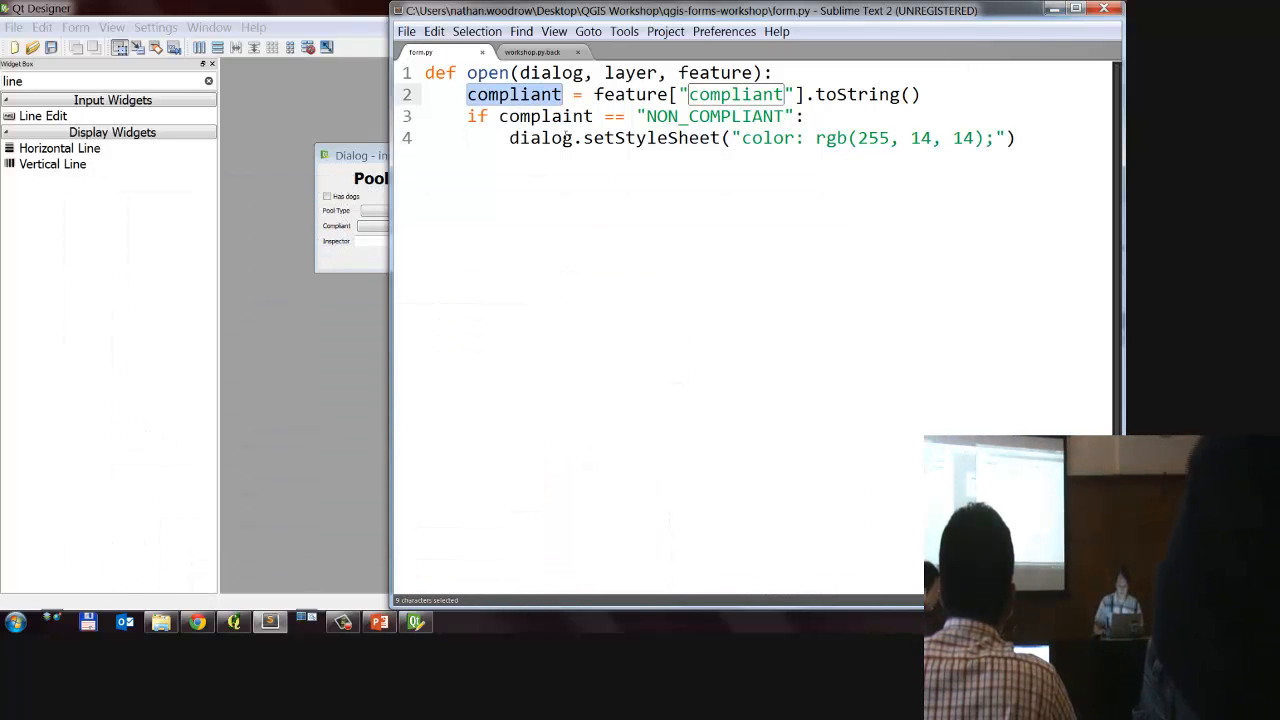
key("ctrl+c")
double_click(545, 116)
key("ctrl+v")
left_click(519, 74)
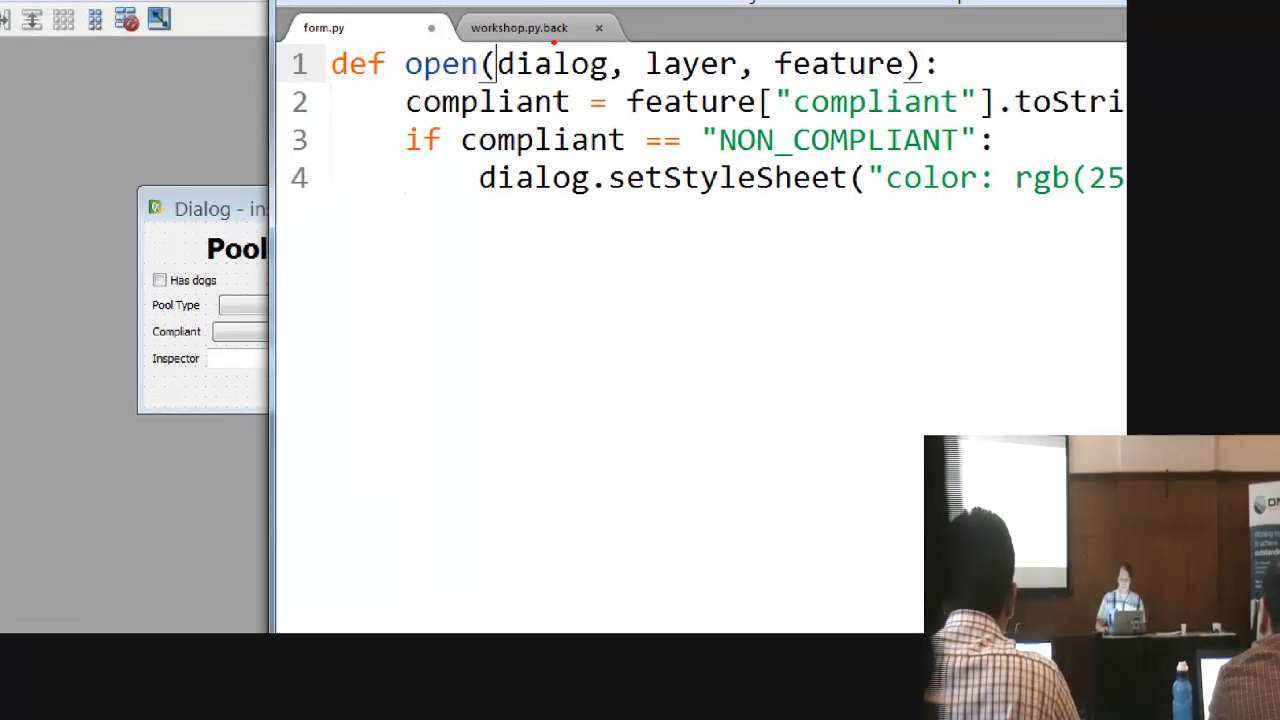
mouse_move(462, 14)
left_mouse_down()
mouse_move(712, 128)
mouse_move(542, 54)
left_mouse_up()
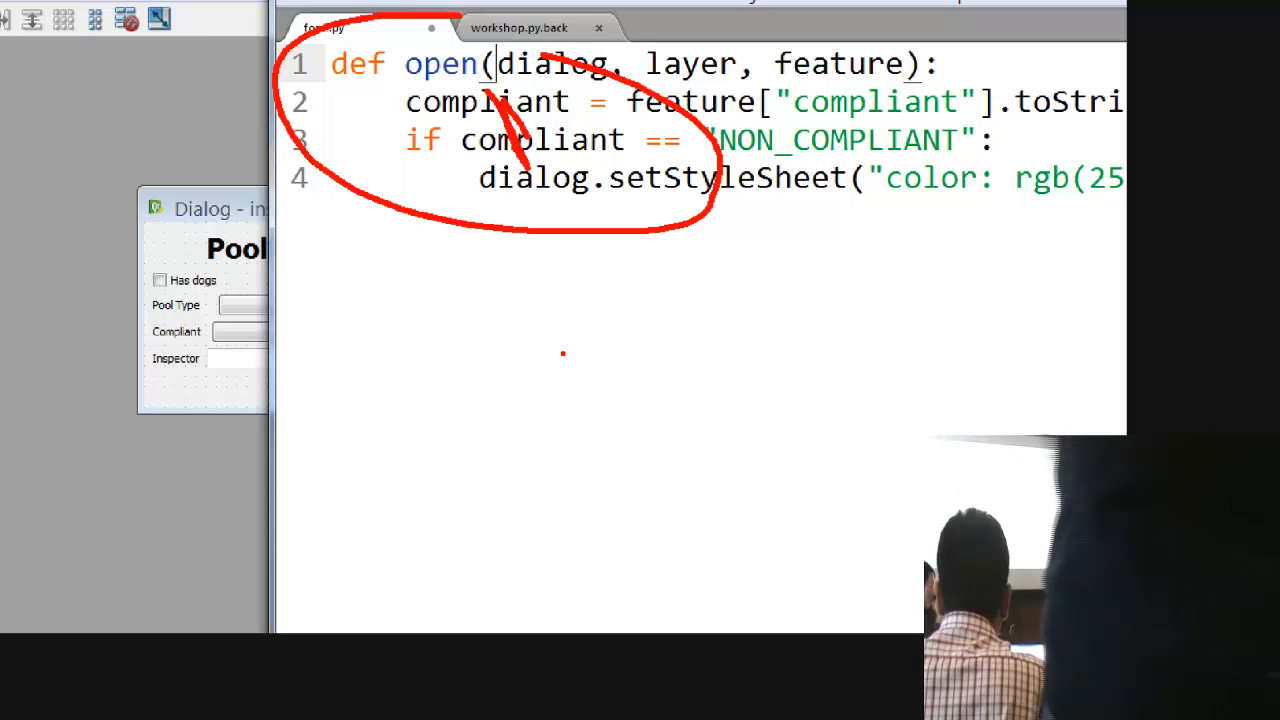
key("Escape")
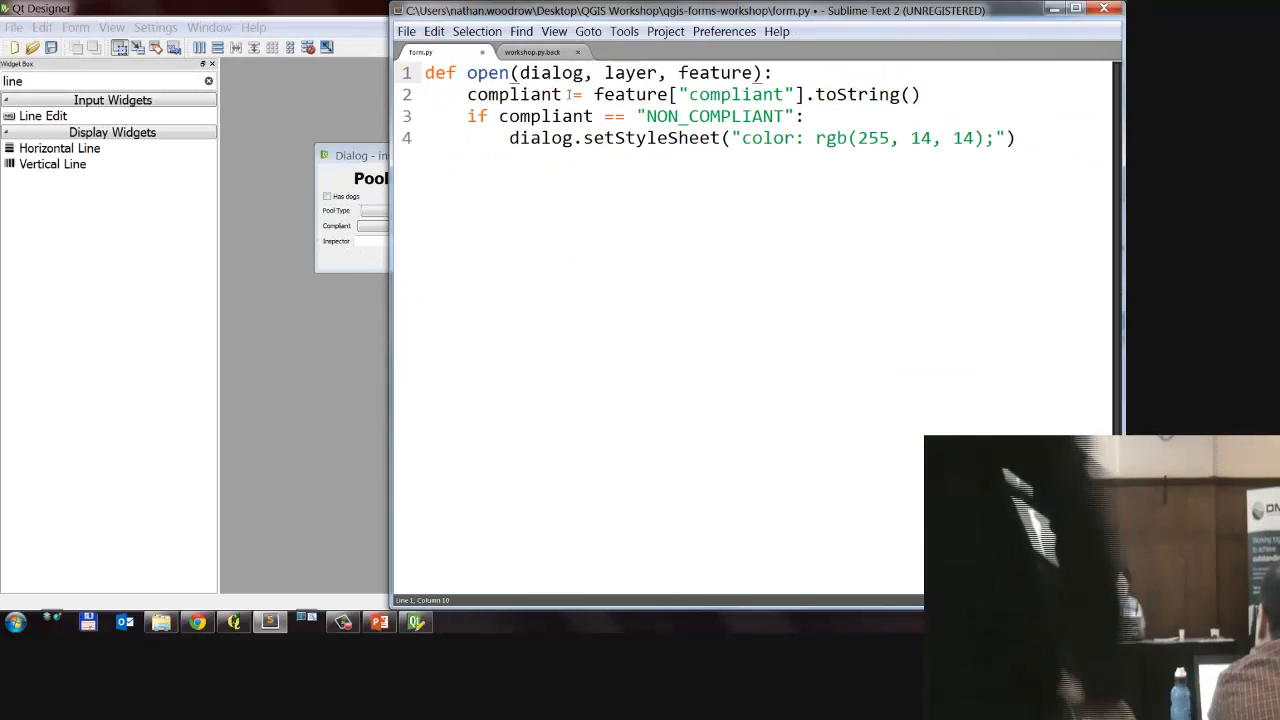
left_click(574, 116)
key("ctrl+s")
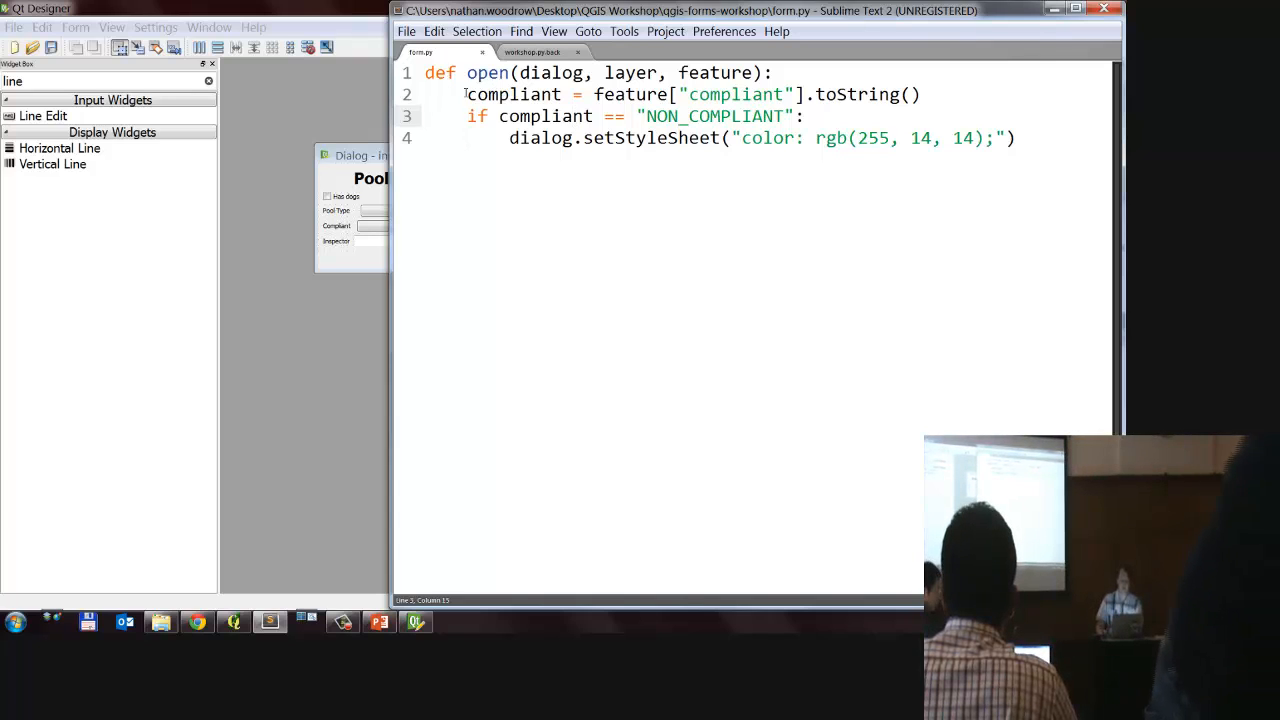
left_click_drag(467, 94, 924, 96)
left_click(934, 95)
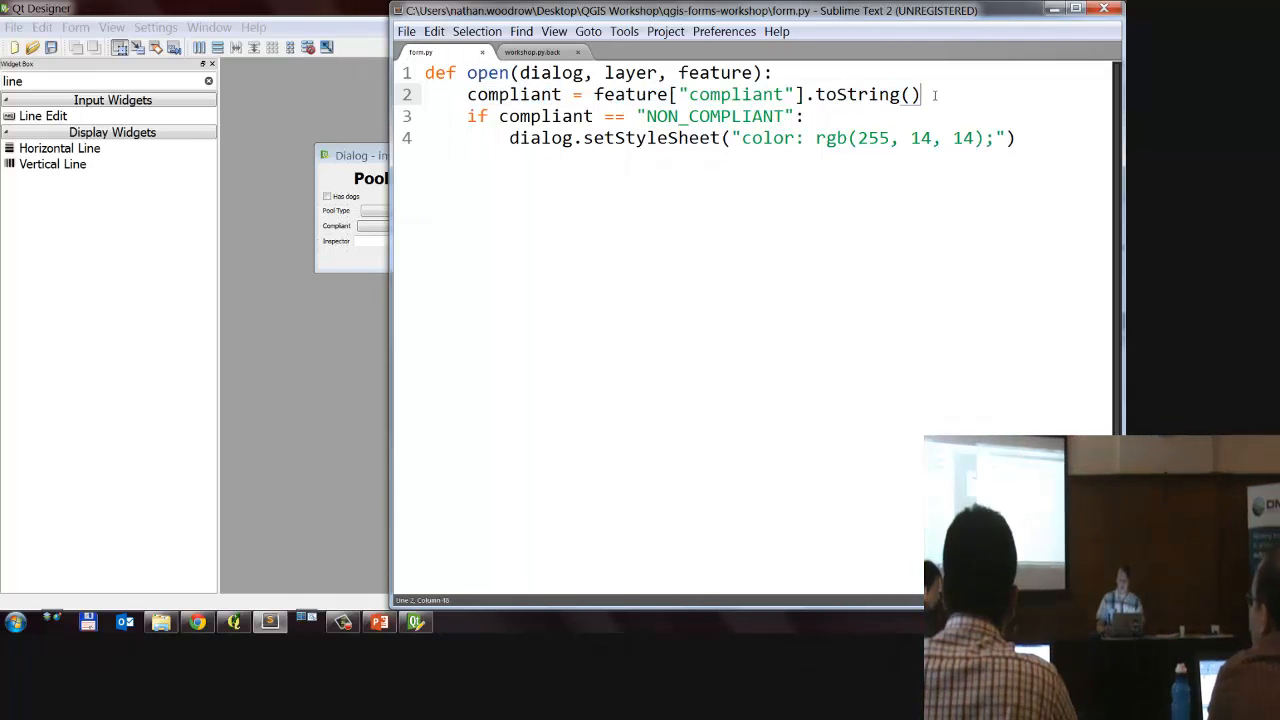
key("Return")
type("dasd =1")
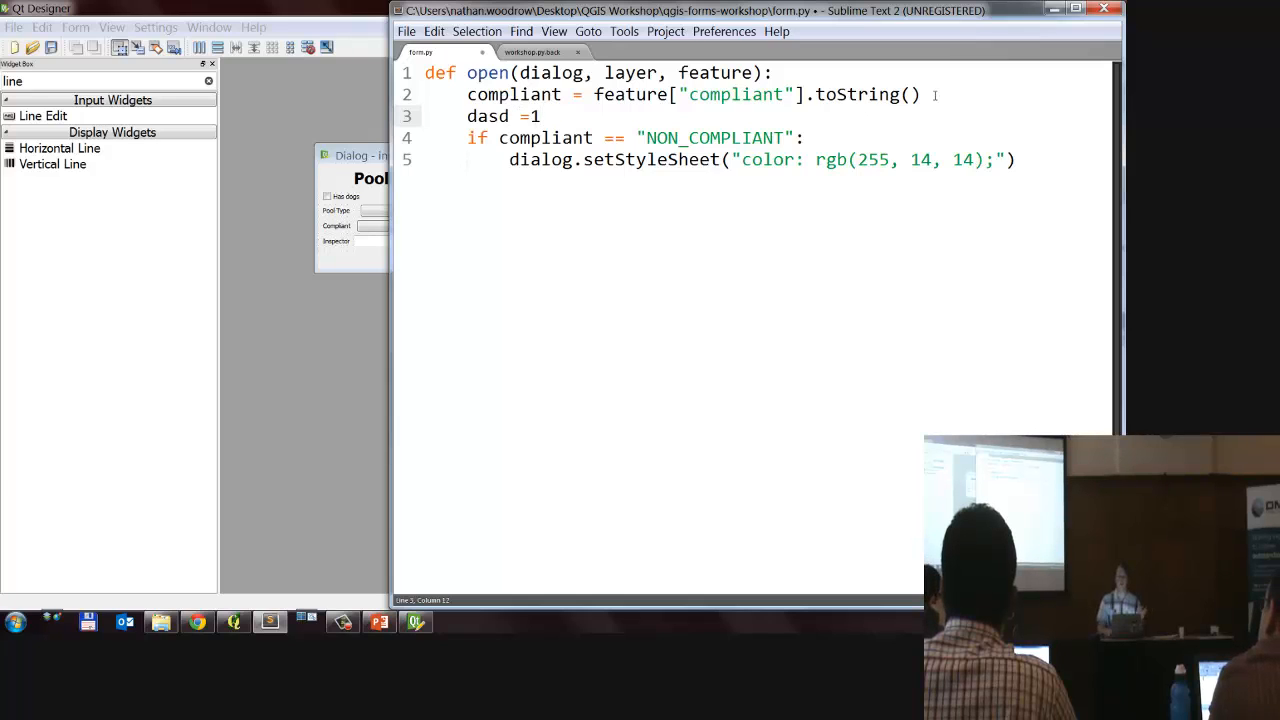
key("BackSpace")
key("BackSpace")
key("BackSpace")
key("BackSpace")
key("BackSpace")
key("BackSpace")
key("BackSpace")
key("BackSpace")
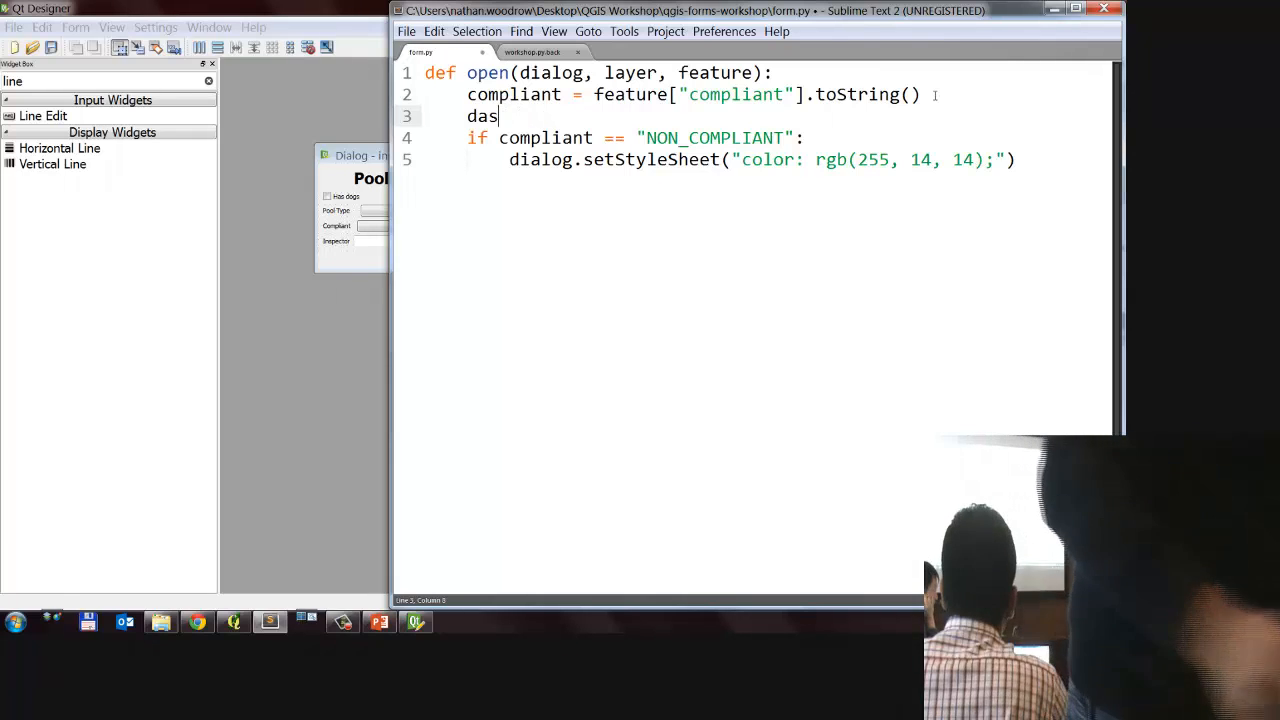
key("BackSpace")
double_click(577, 117)
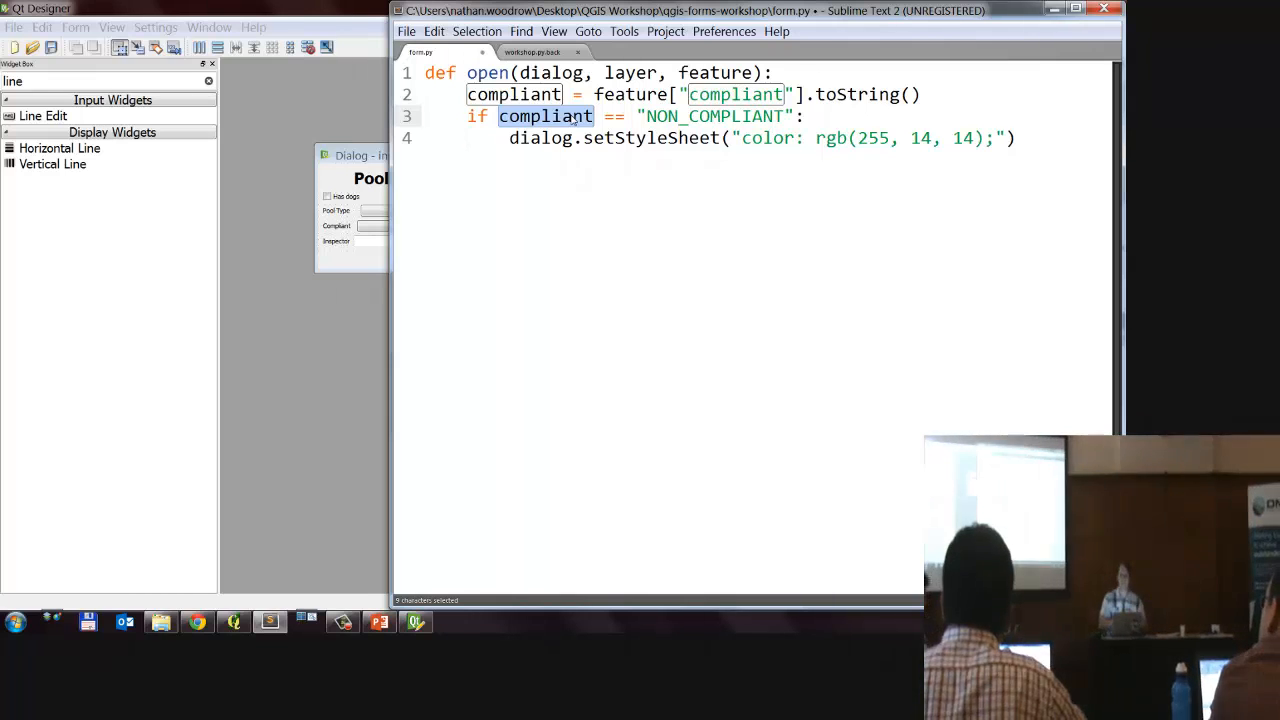
left_click(715, 163)
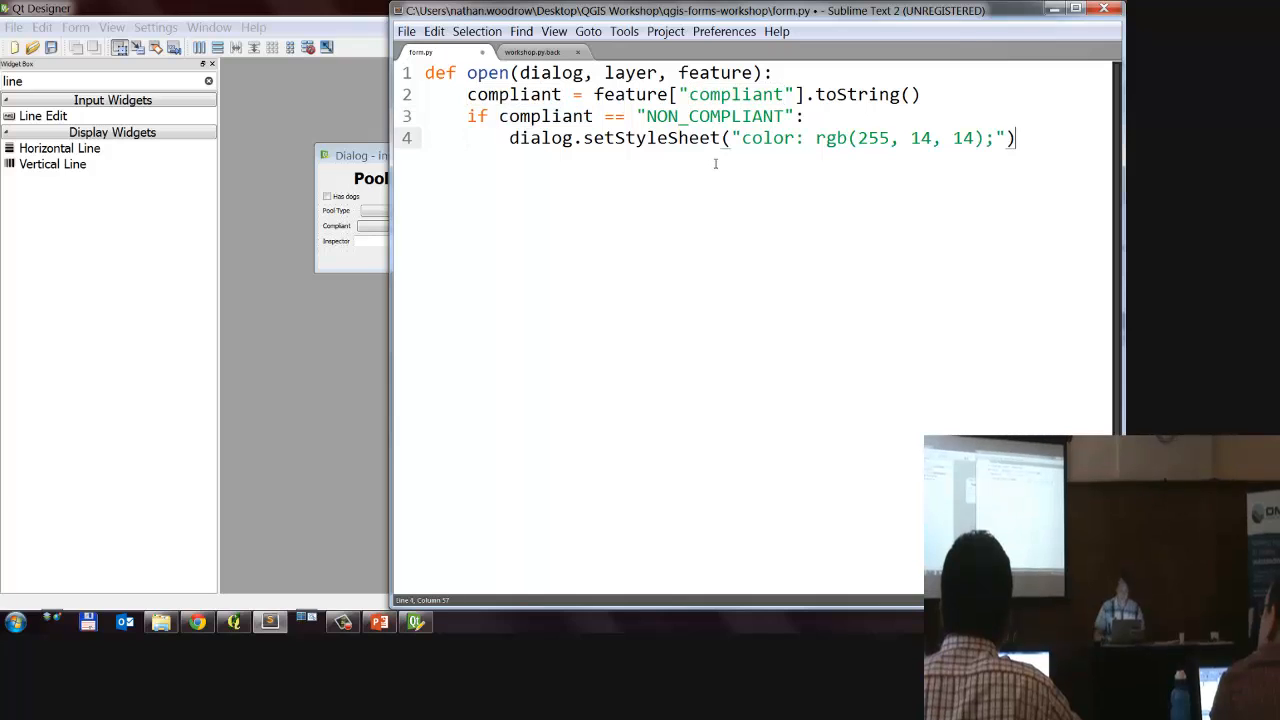
key("ctrl+s")
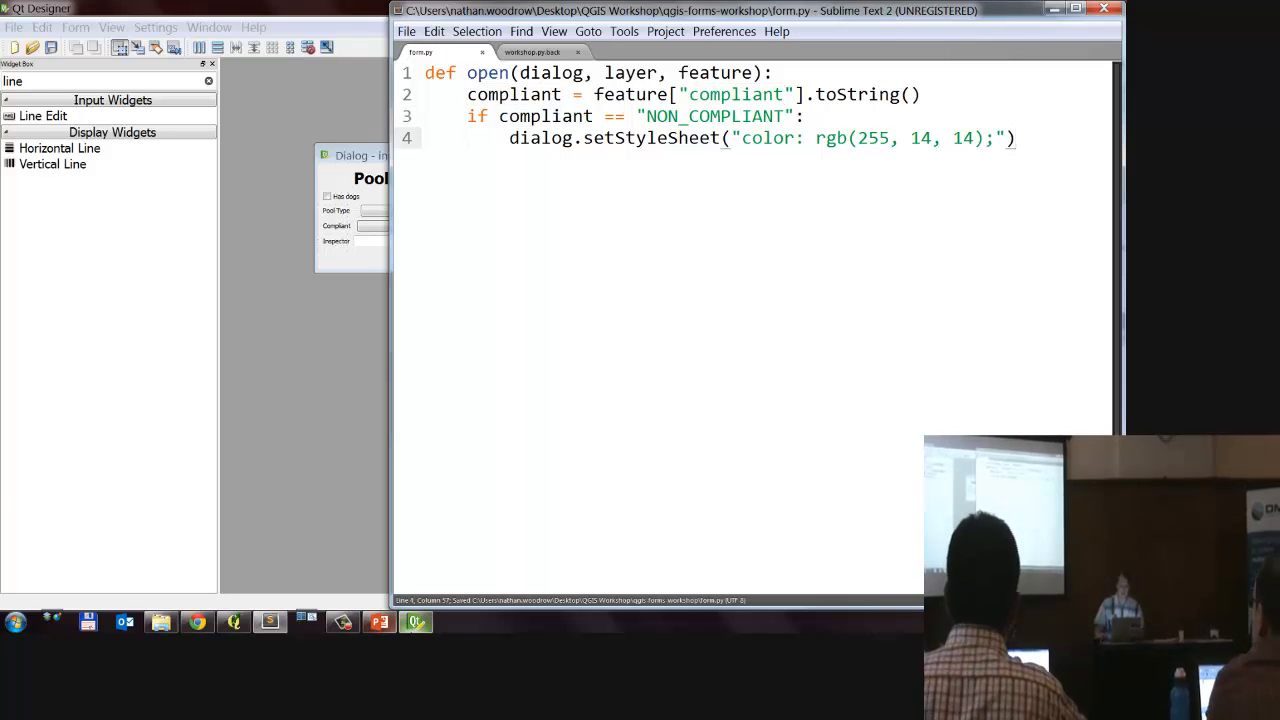
Step: Add DEBUGMODE = True at the very start of form.py, separated from the open function by blank lines, and save the script
left_click(233, 622)
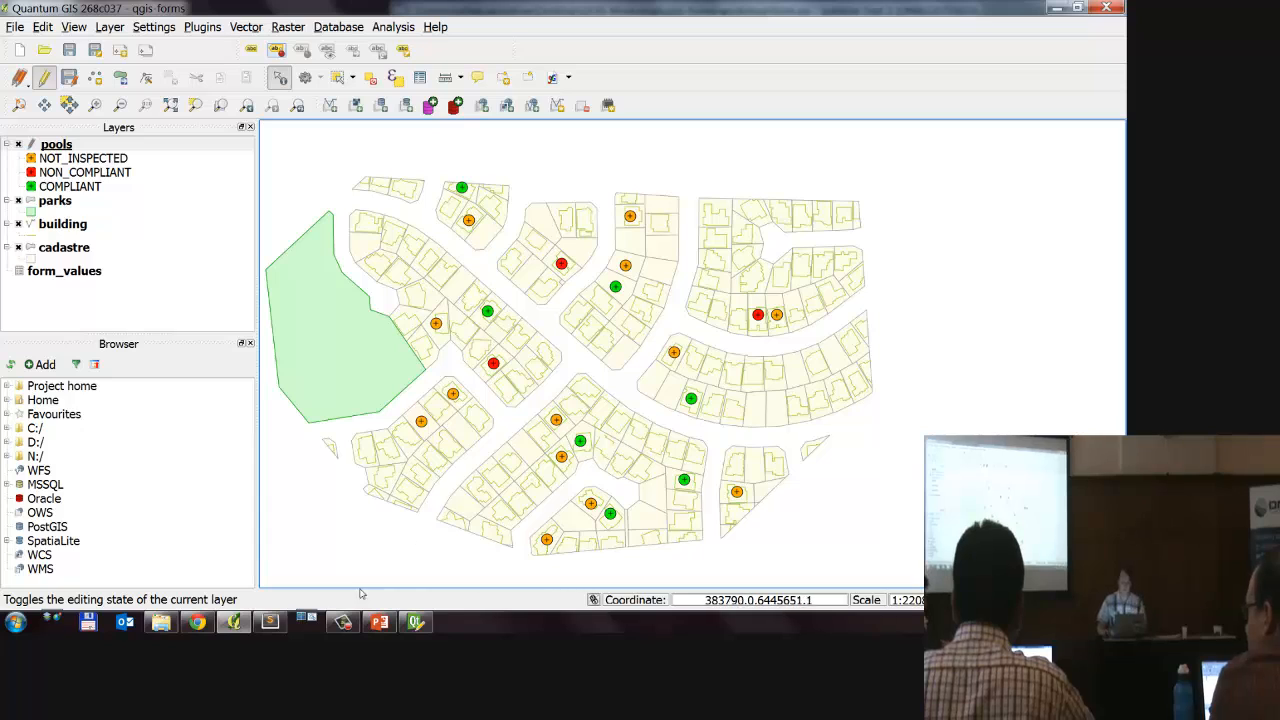
left_click(269, 622)
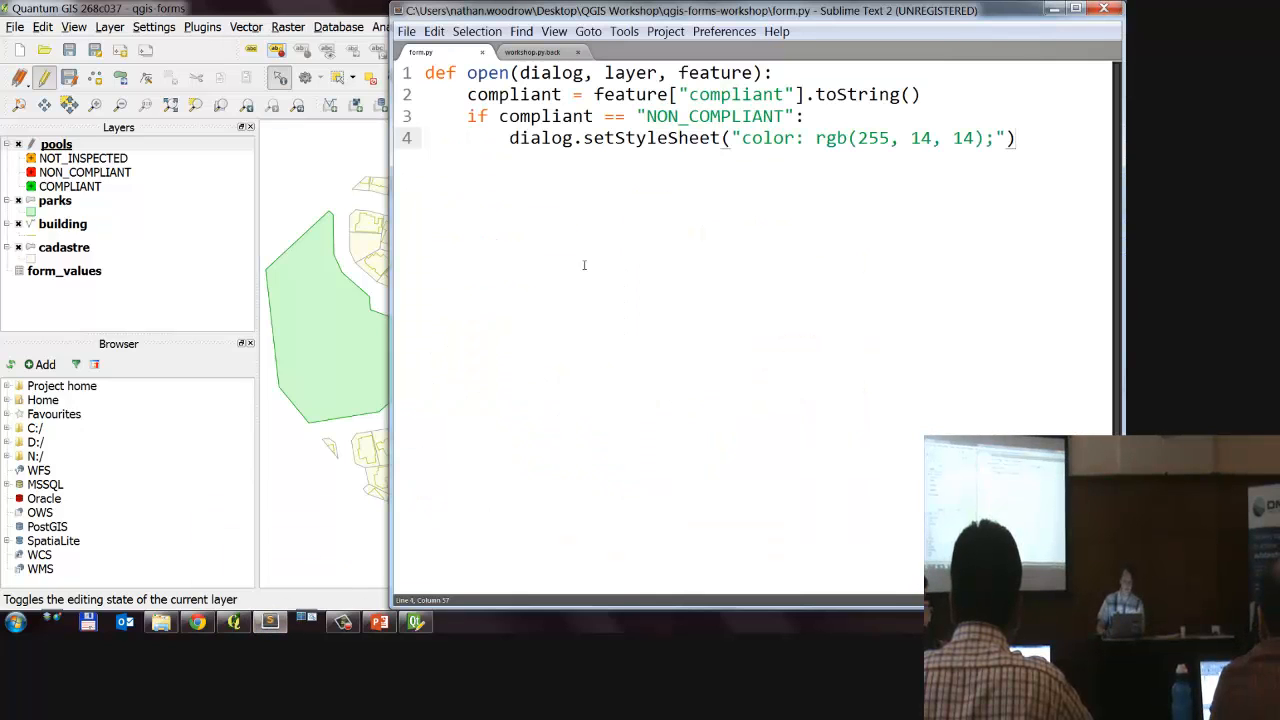
left_click(425, 73)
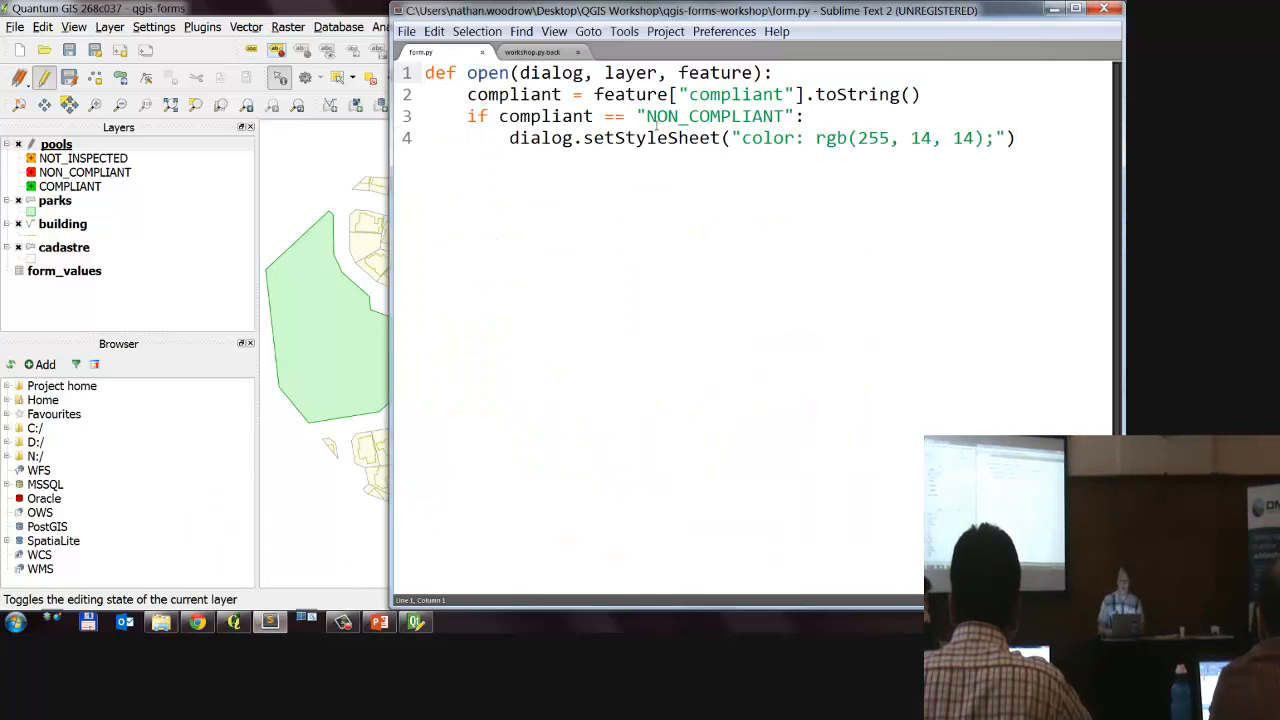
key("Return")
key("Return")
key("Return")
key("Up")
key("Up")
key("Up")
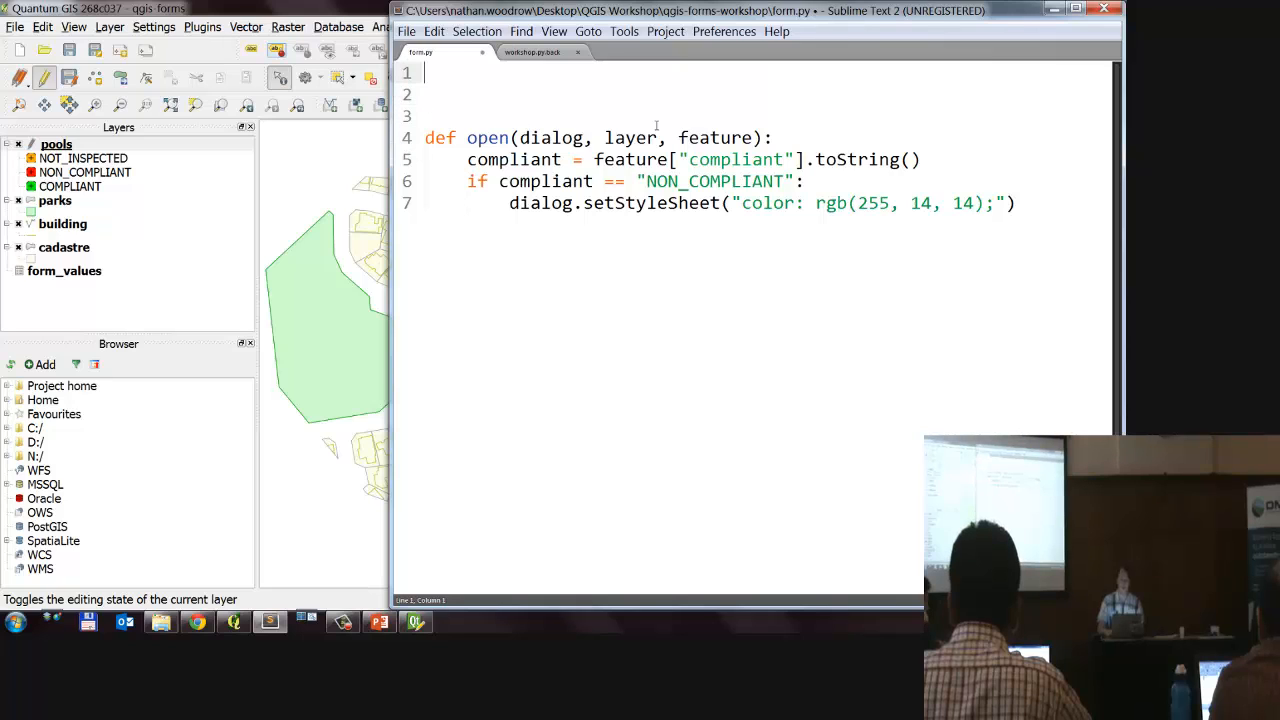
type("DEBUG")
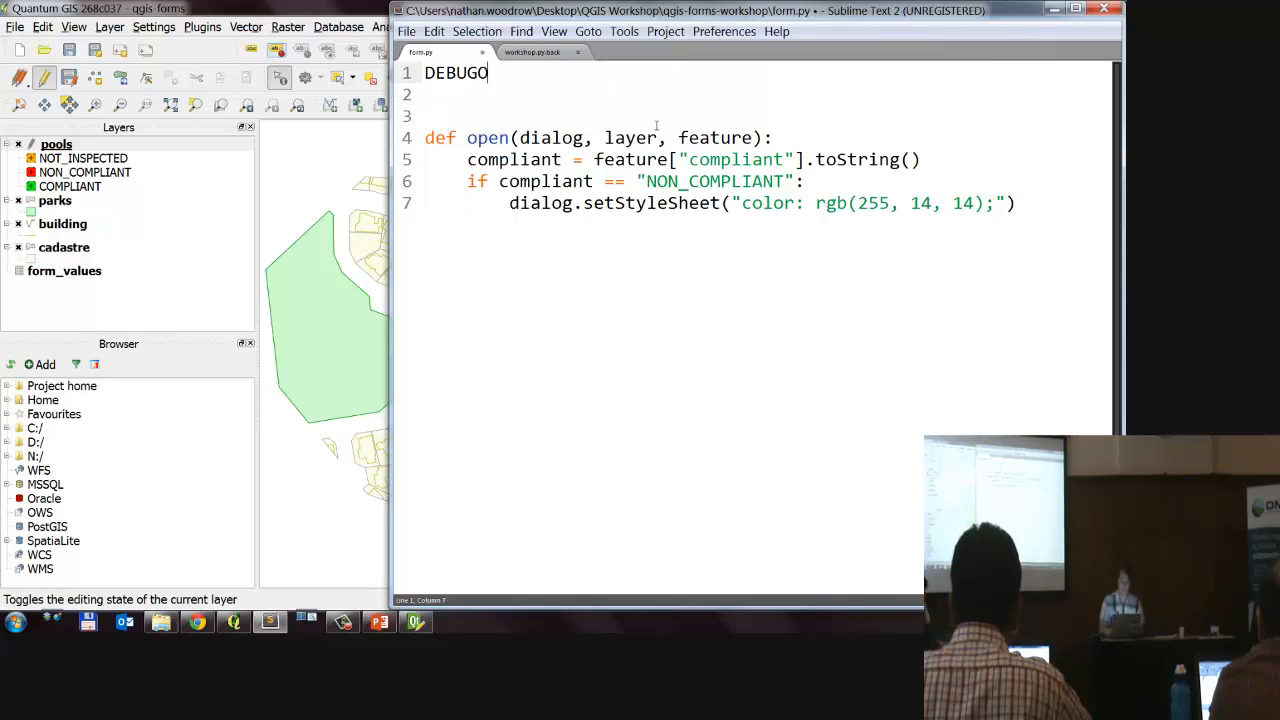
type("MODE = True")
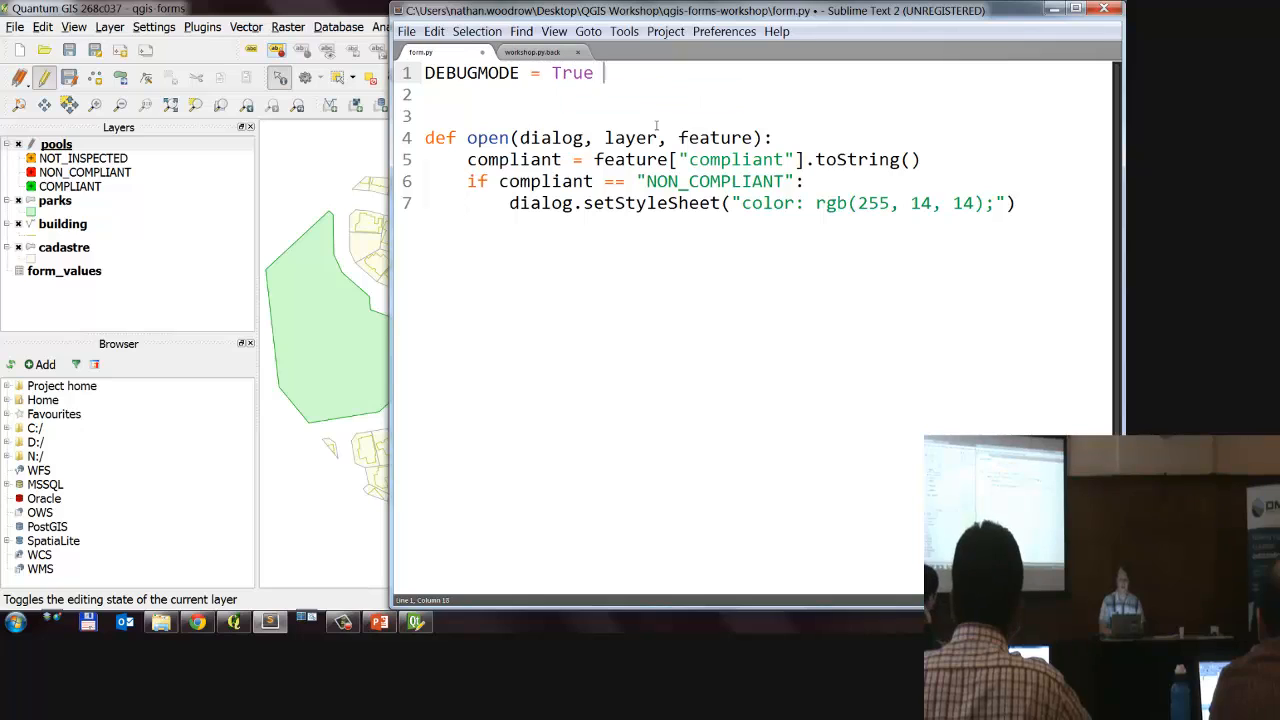
key("ctrl+s")
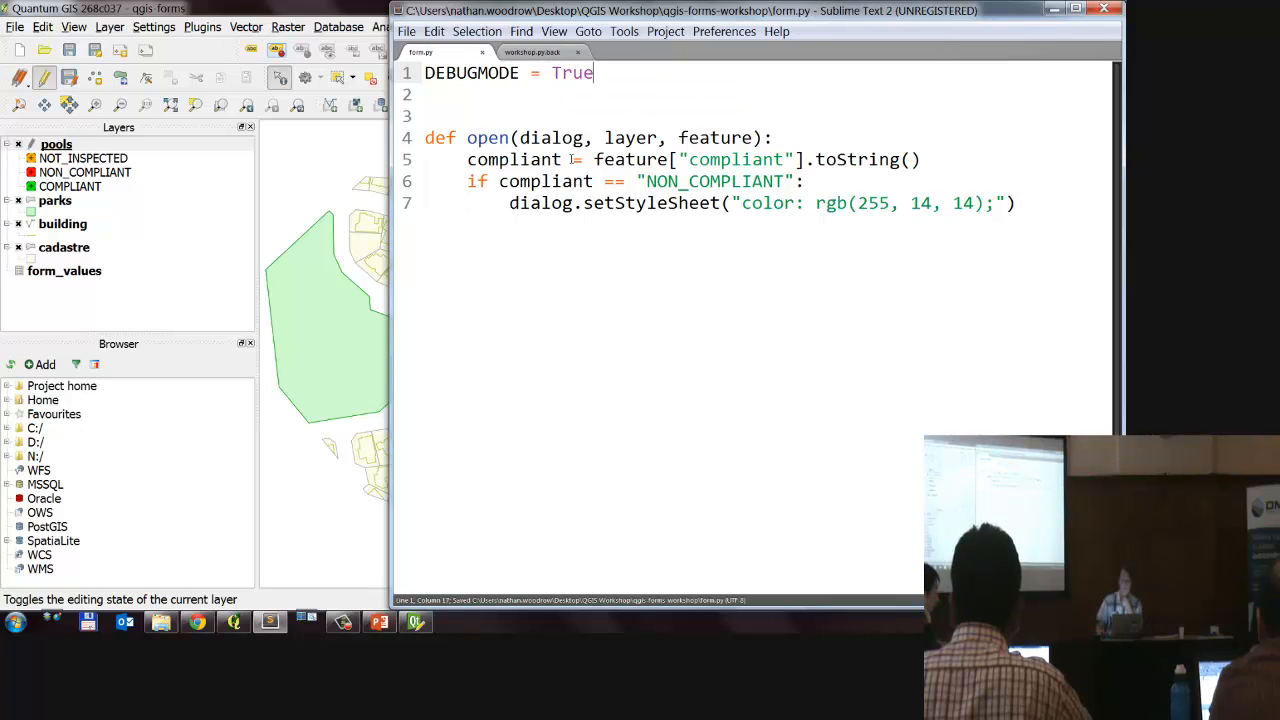
Step: Remove the surplus blank line between the DEBUGMODE setting and the open function
left_click(571, 130)
key("Up")
key("BackSpace")
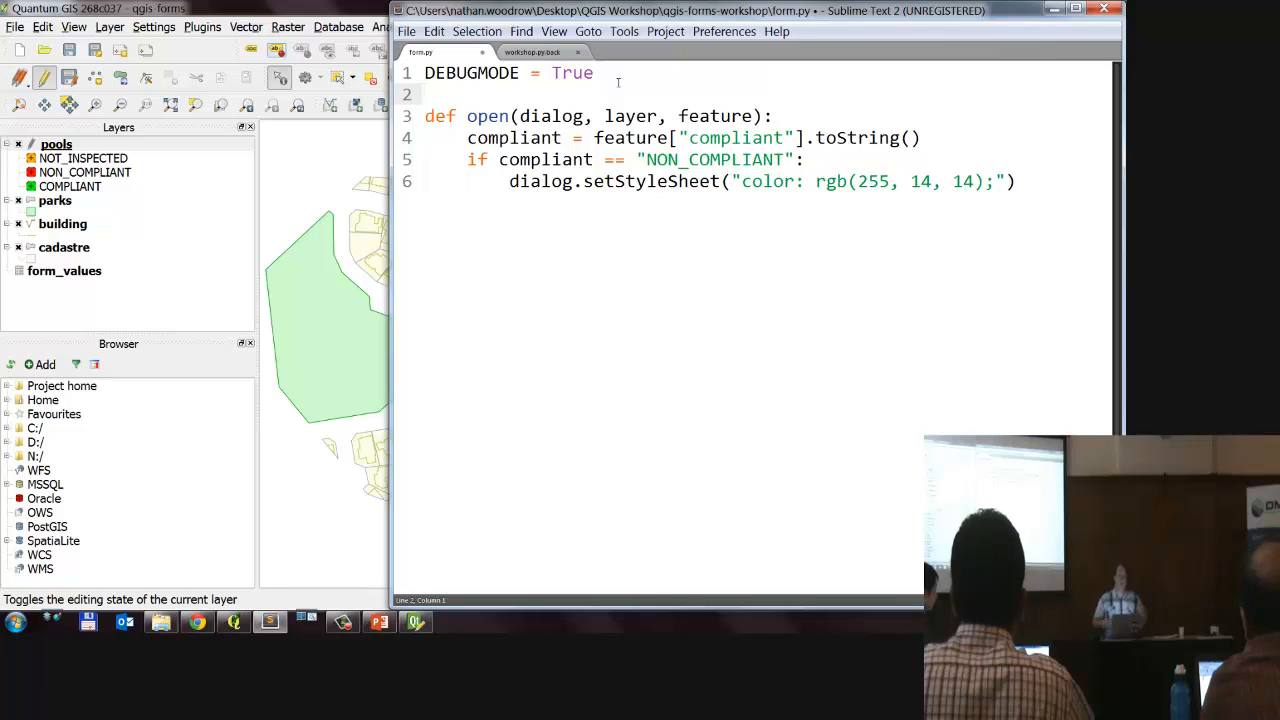
Step: Switch to Quantum GIS and open the Python console
left_click(1054, 9)
left_click(208, 28)
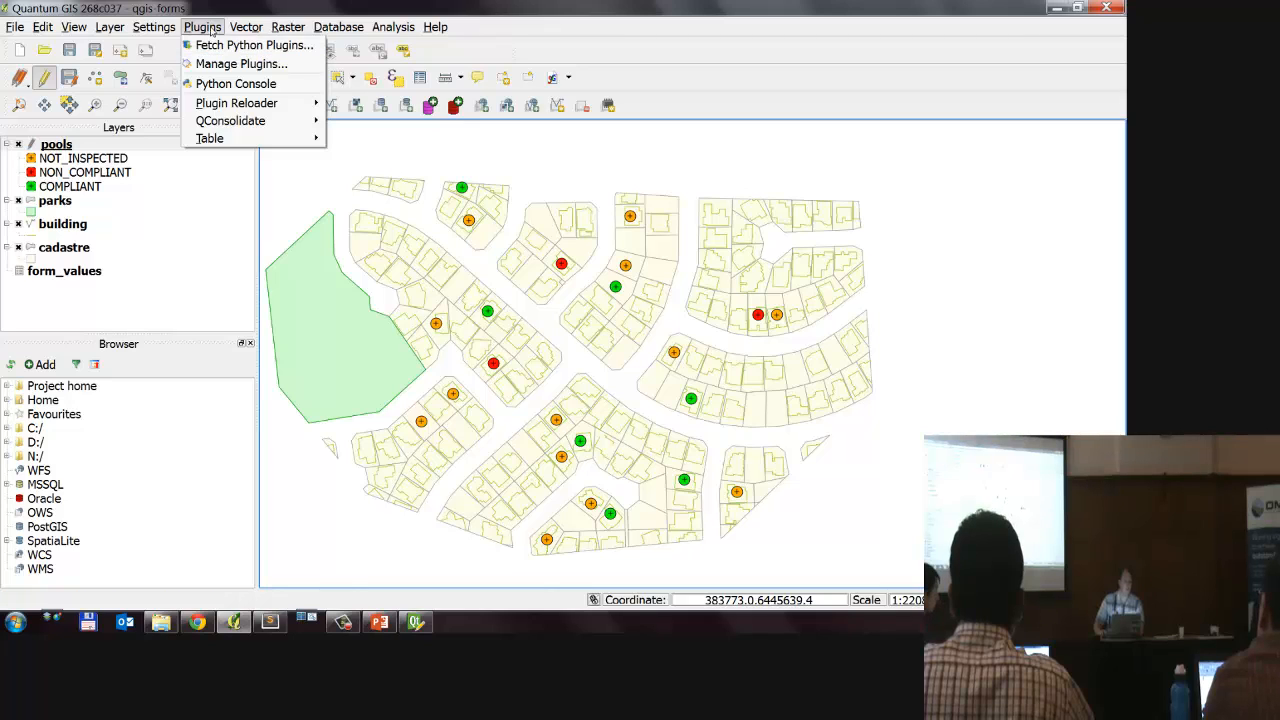
left_click(234, 85)
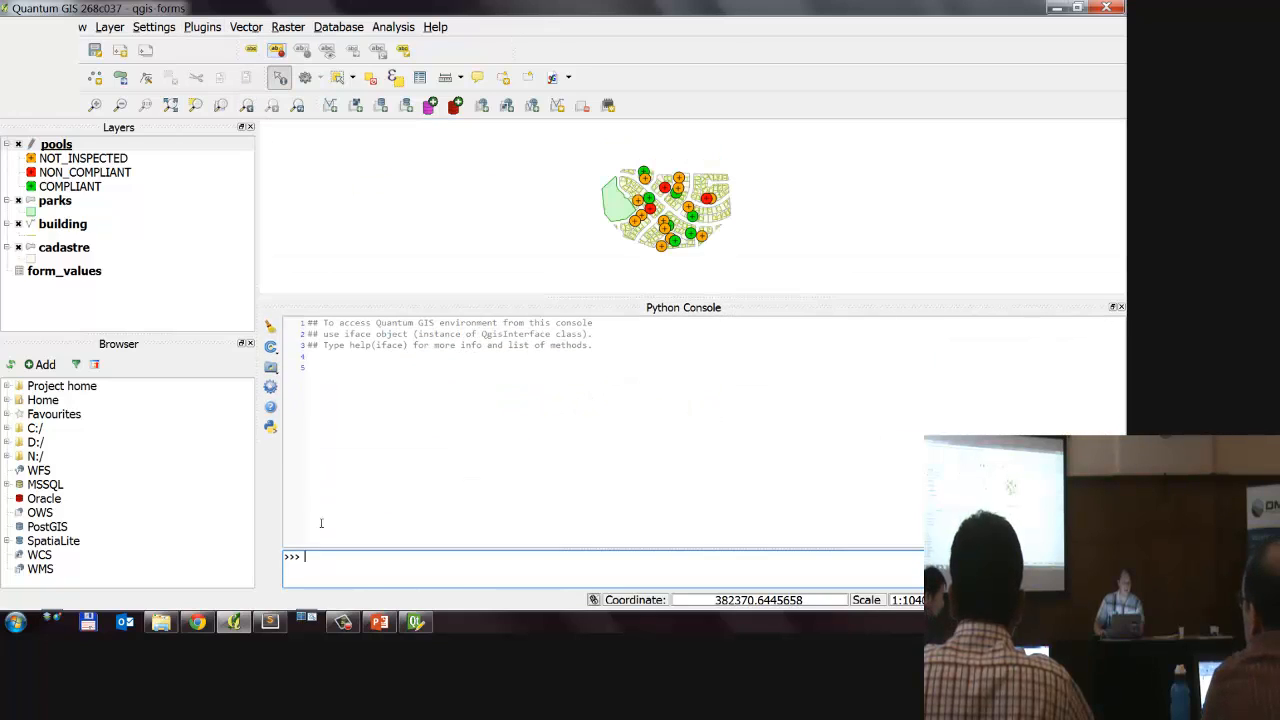
Step: Try to import the form module by running import(form) in the Python console
type("imp")
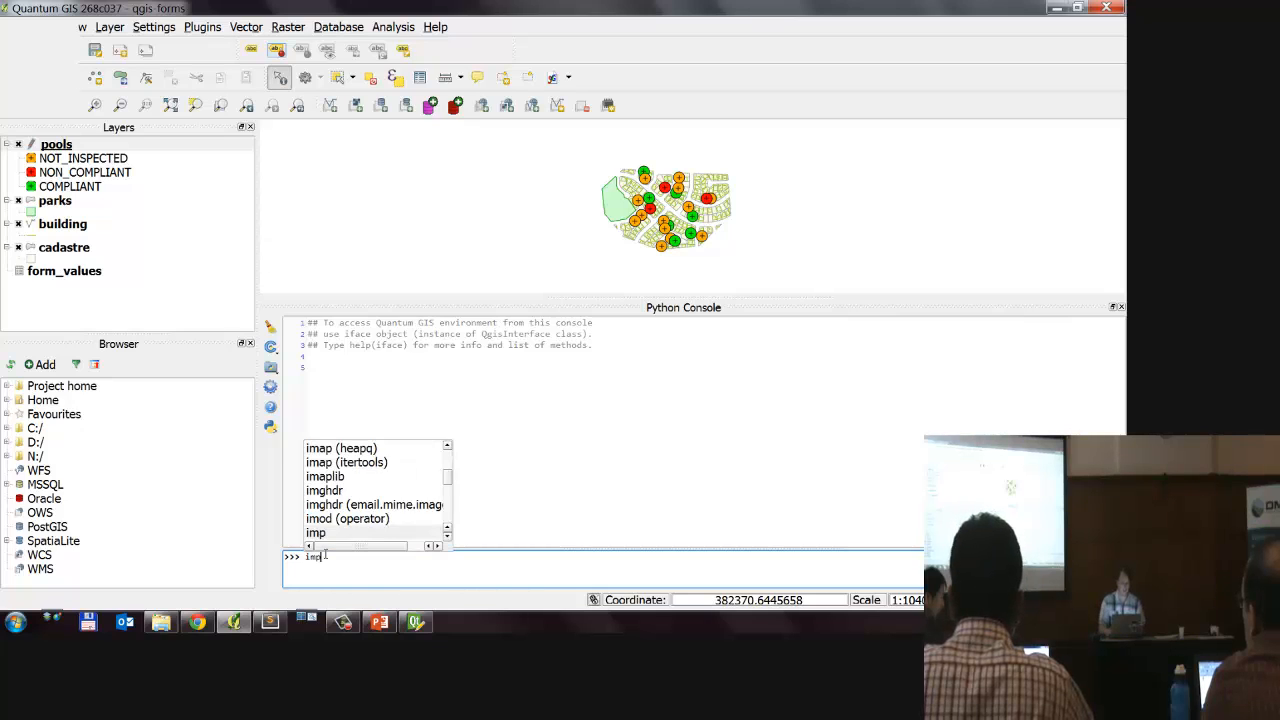
type("ort ")
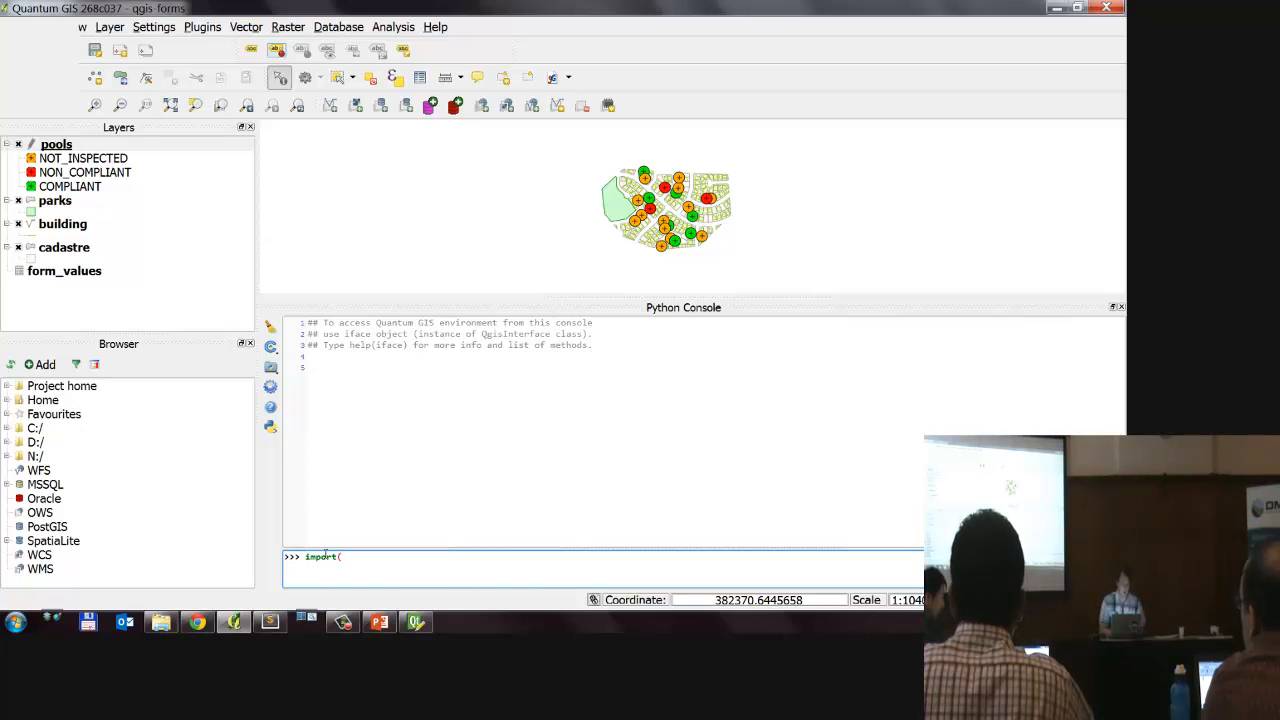
type("form)")
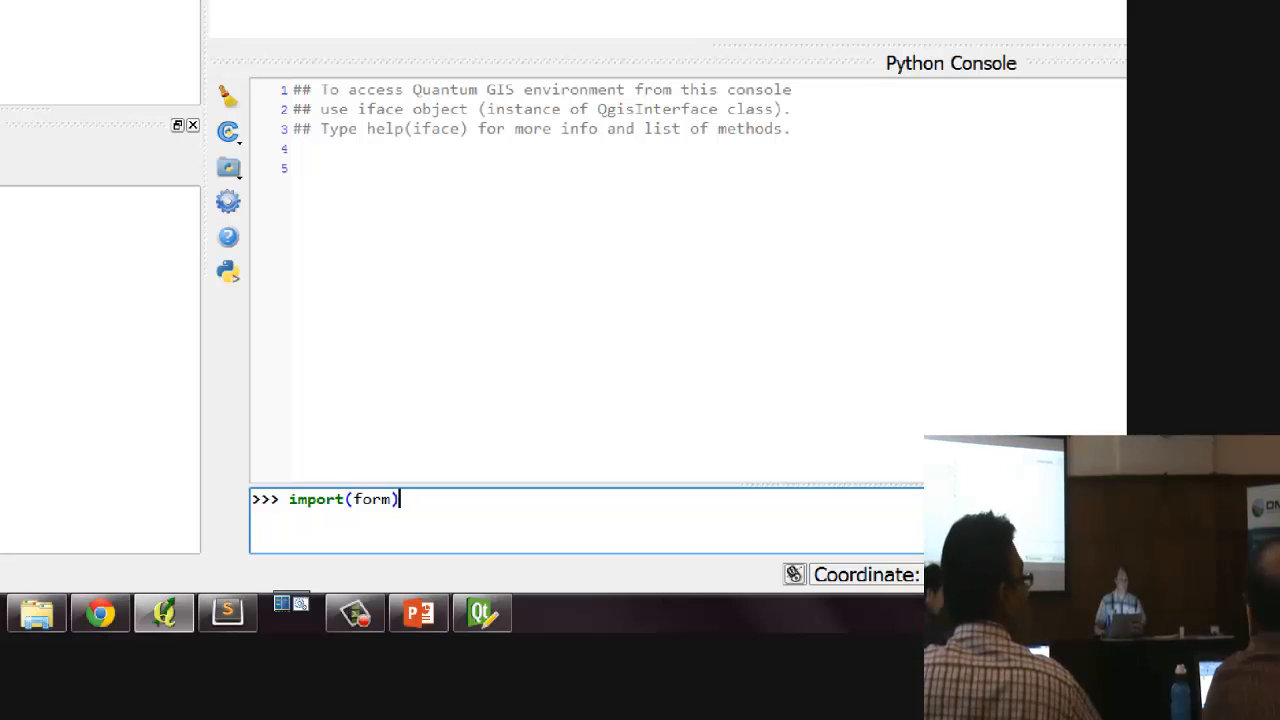
key("Return")
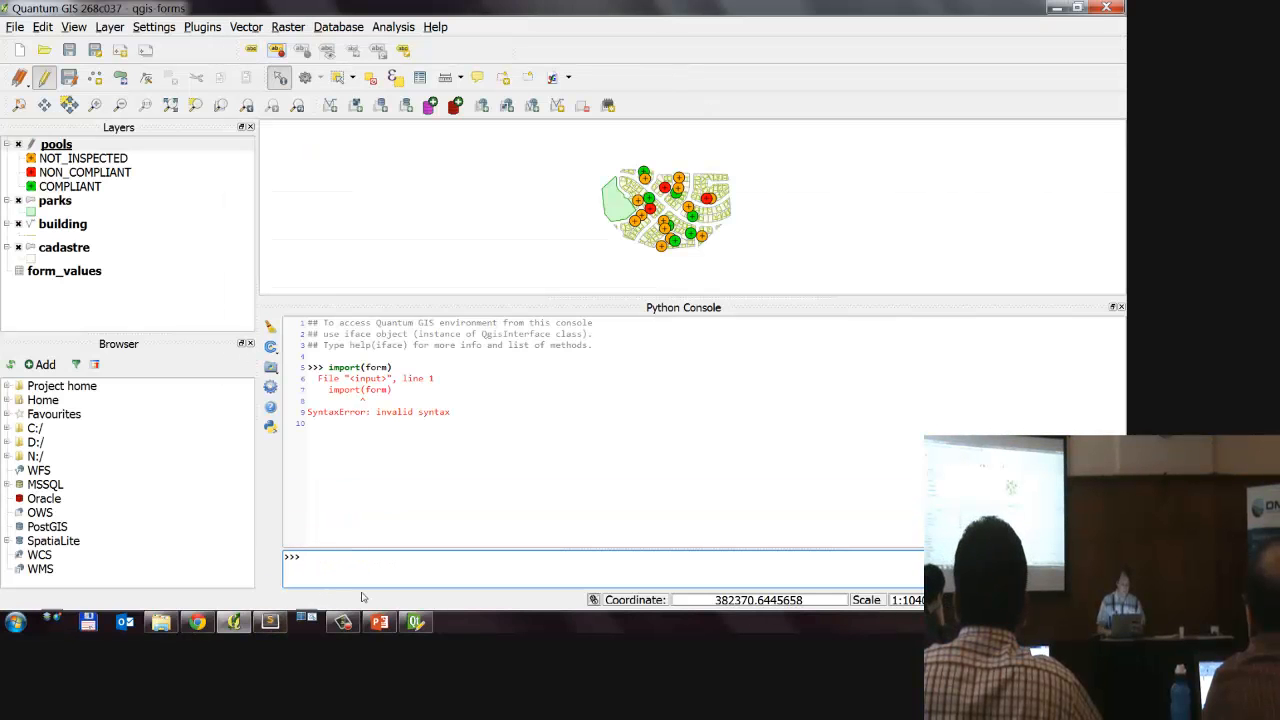
Step: Run import form in the Python console to load the form module
key("Up")
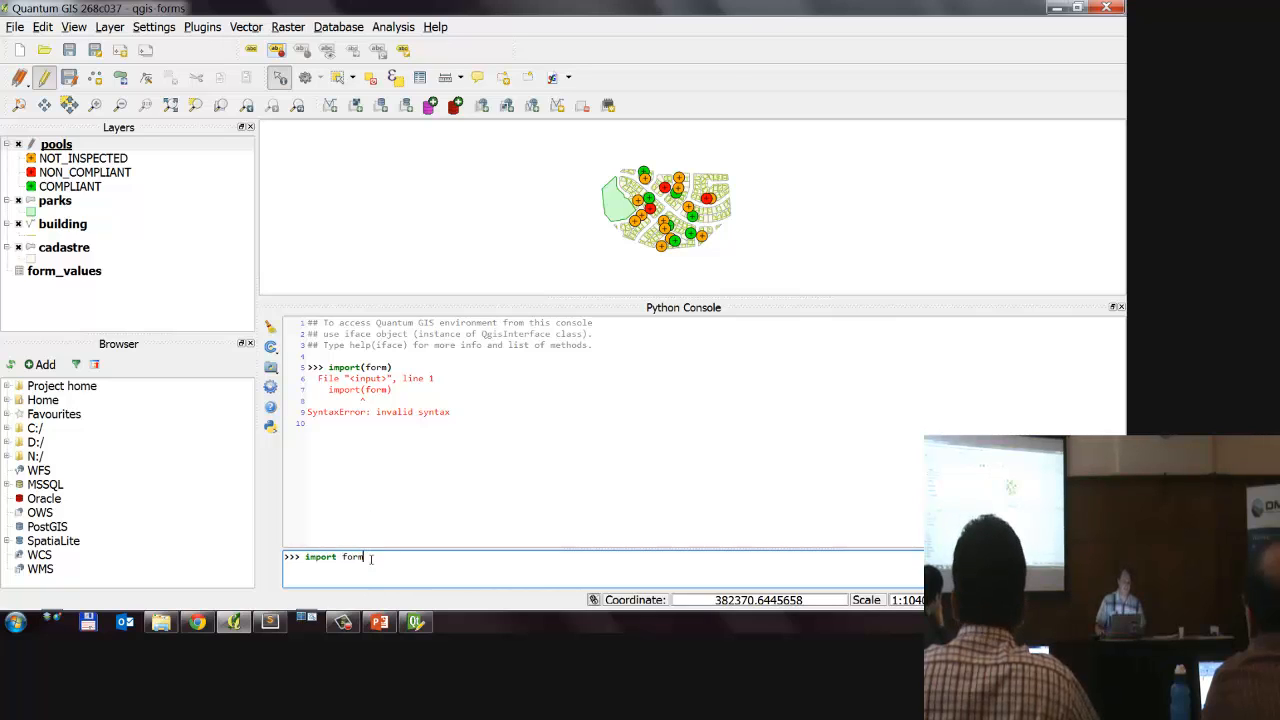
triple_click(370, 559)
left_click(380, 563)
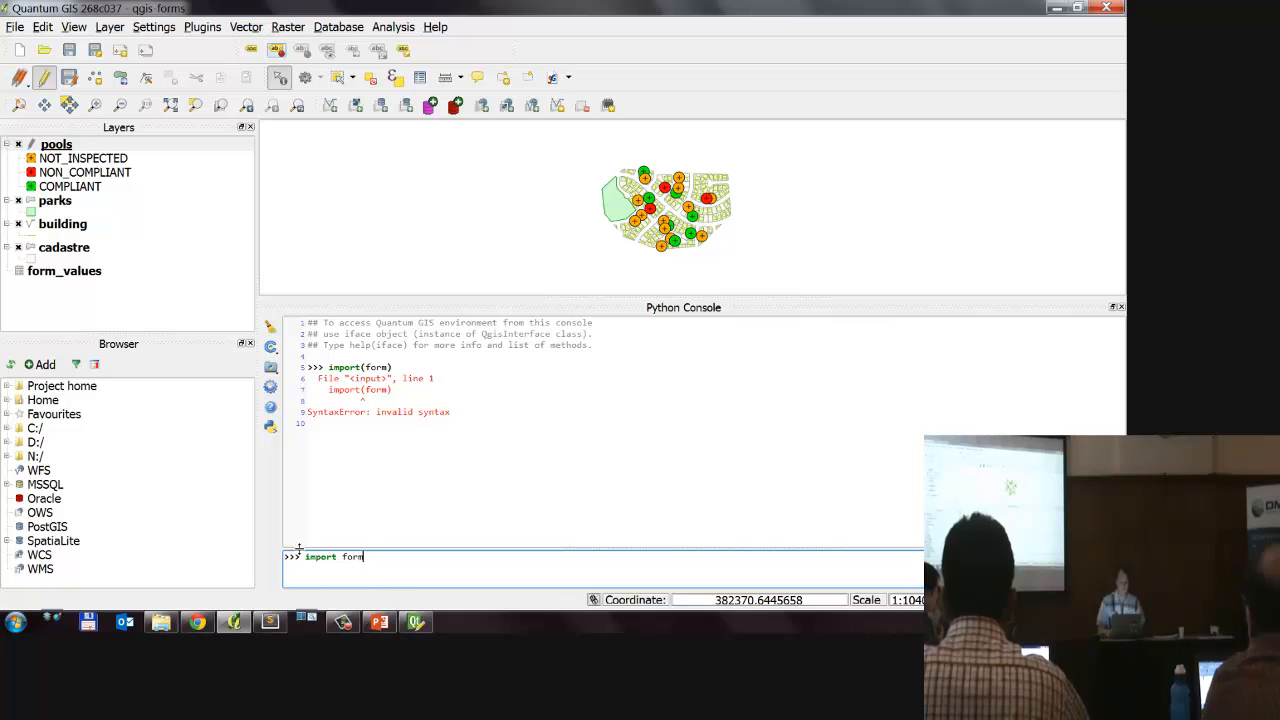
key("Return")
Step: Reload the form module with reload(form) and close the Python console
type("rel")
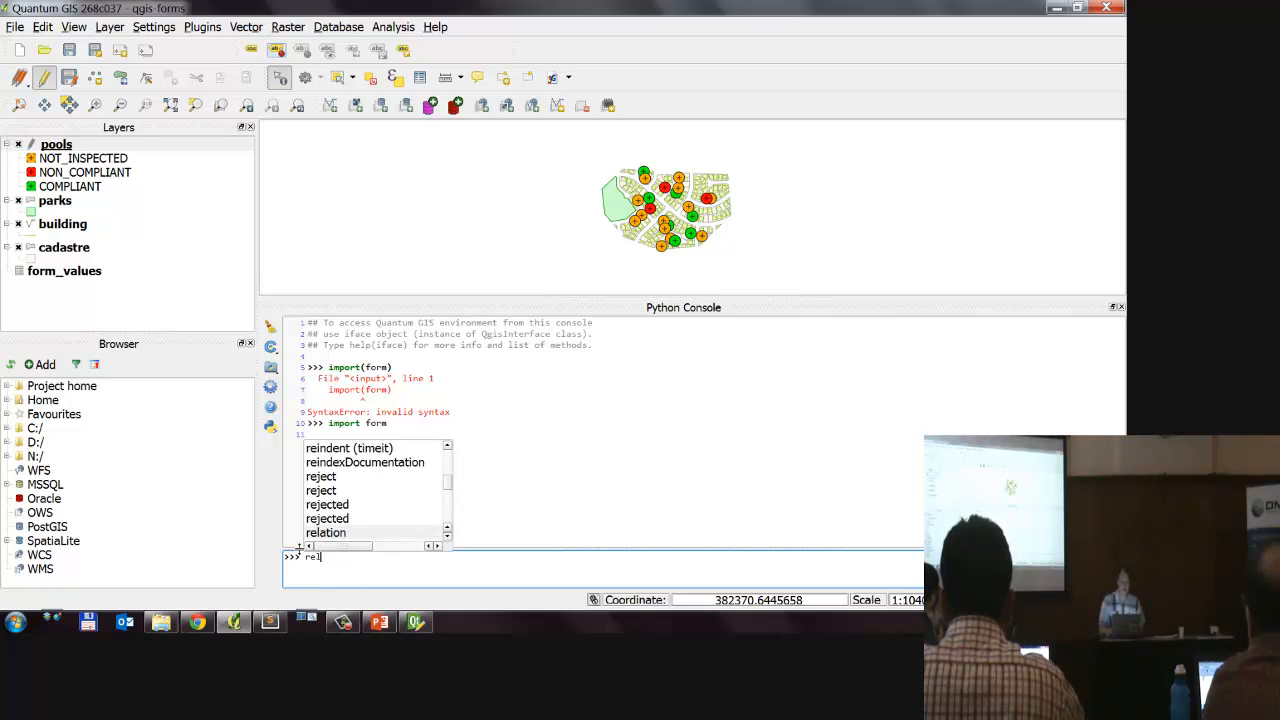
type("oad(form)")
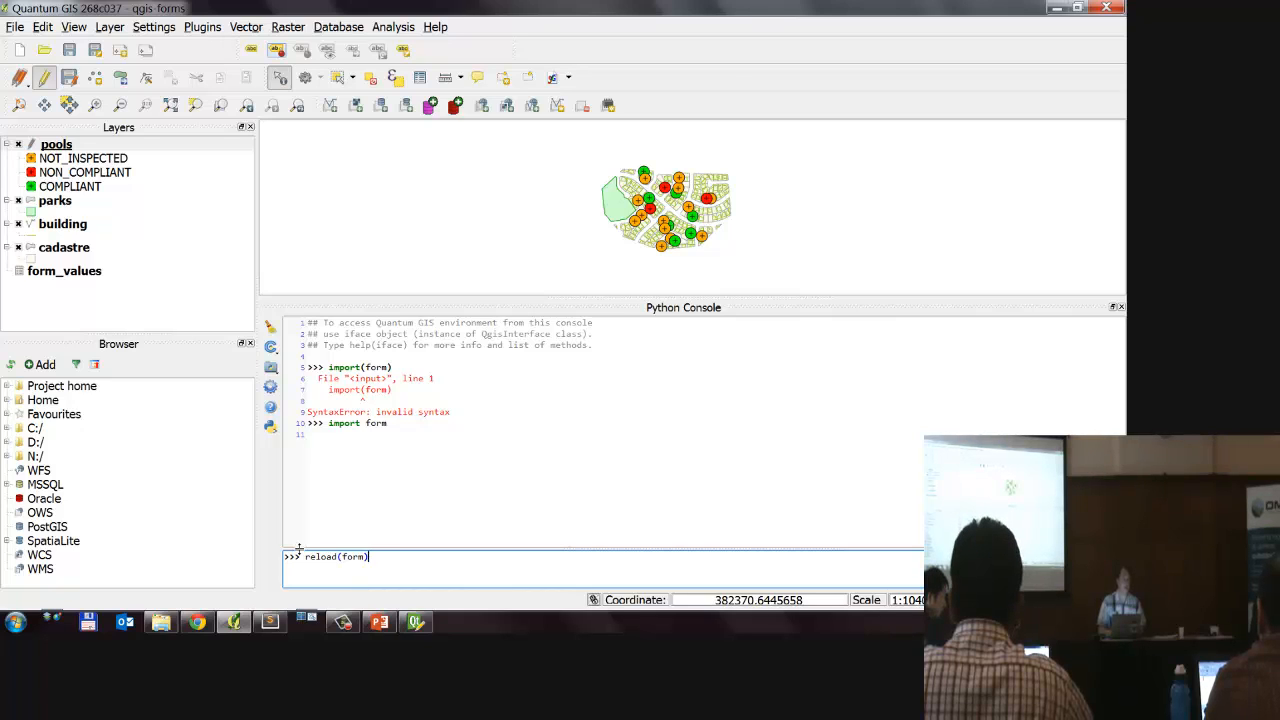
key("Return")
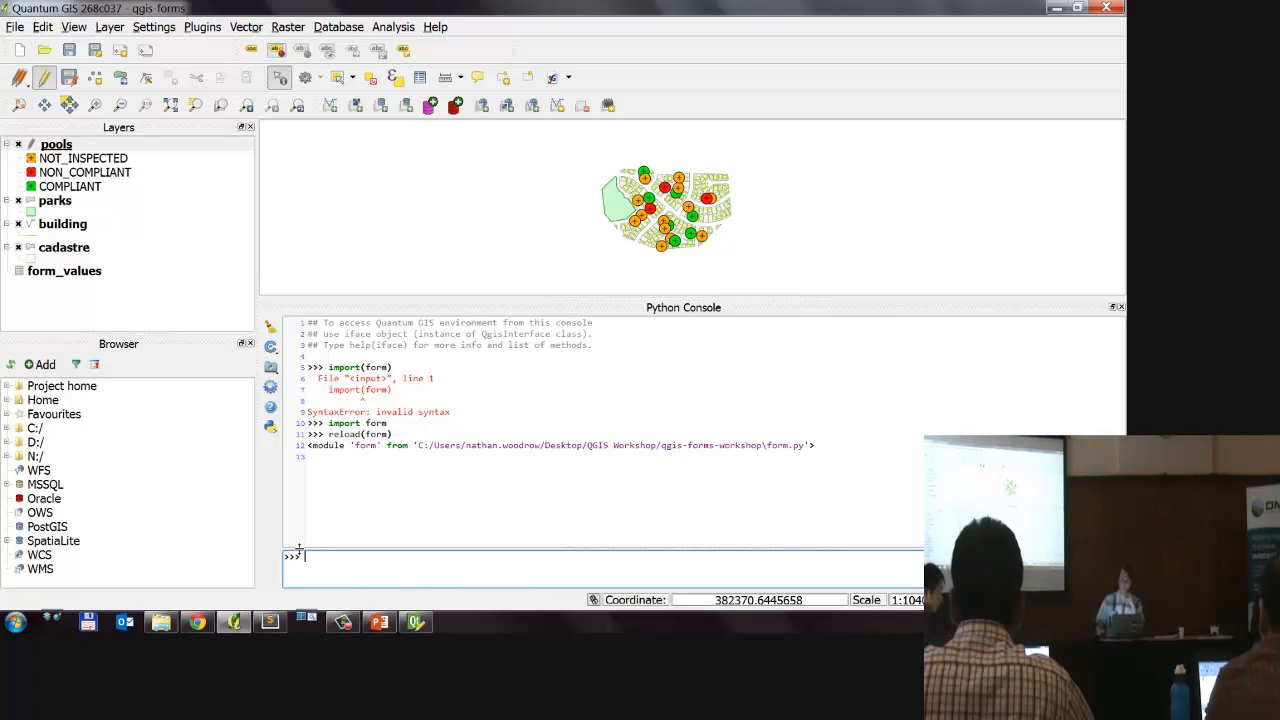
left_click(1121, 310)
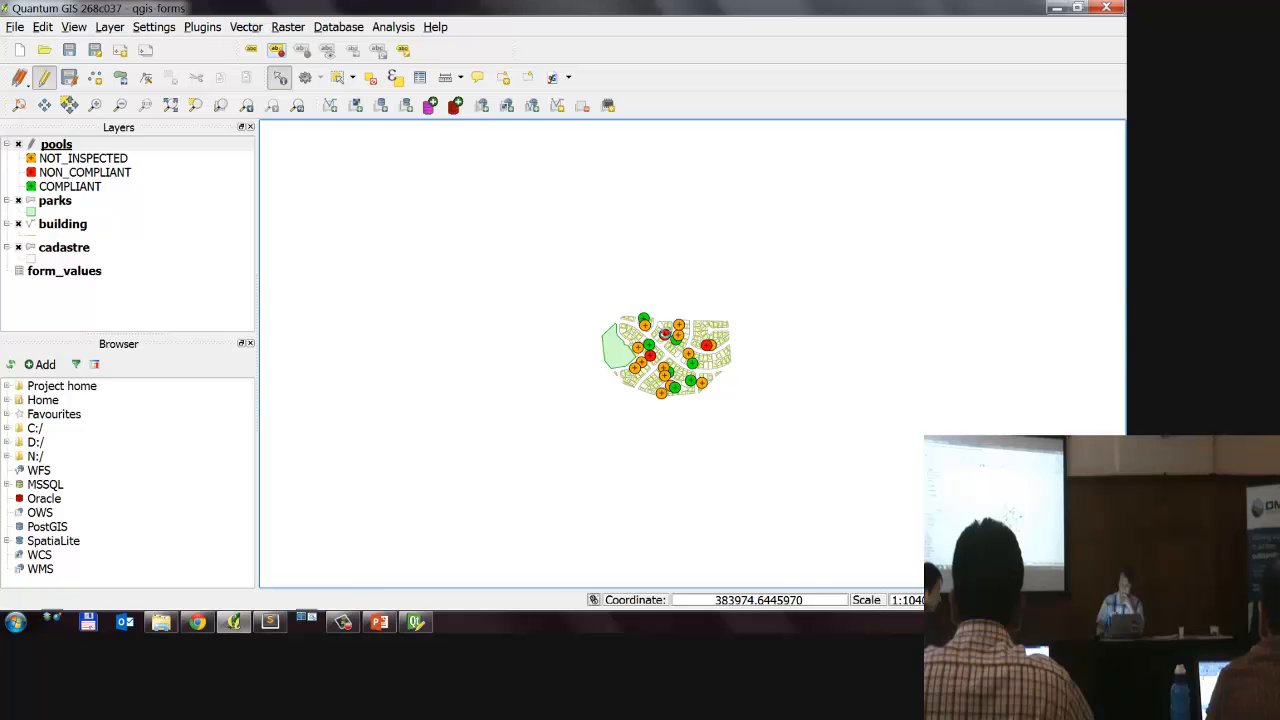
Step: Open the Pool Inspection form of the green pool at the map's northwest edge twice, cancelling it each time
scroll(630, 317, "up", 2)
left_click(567, 256)
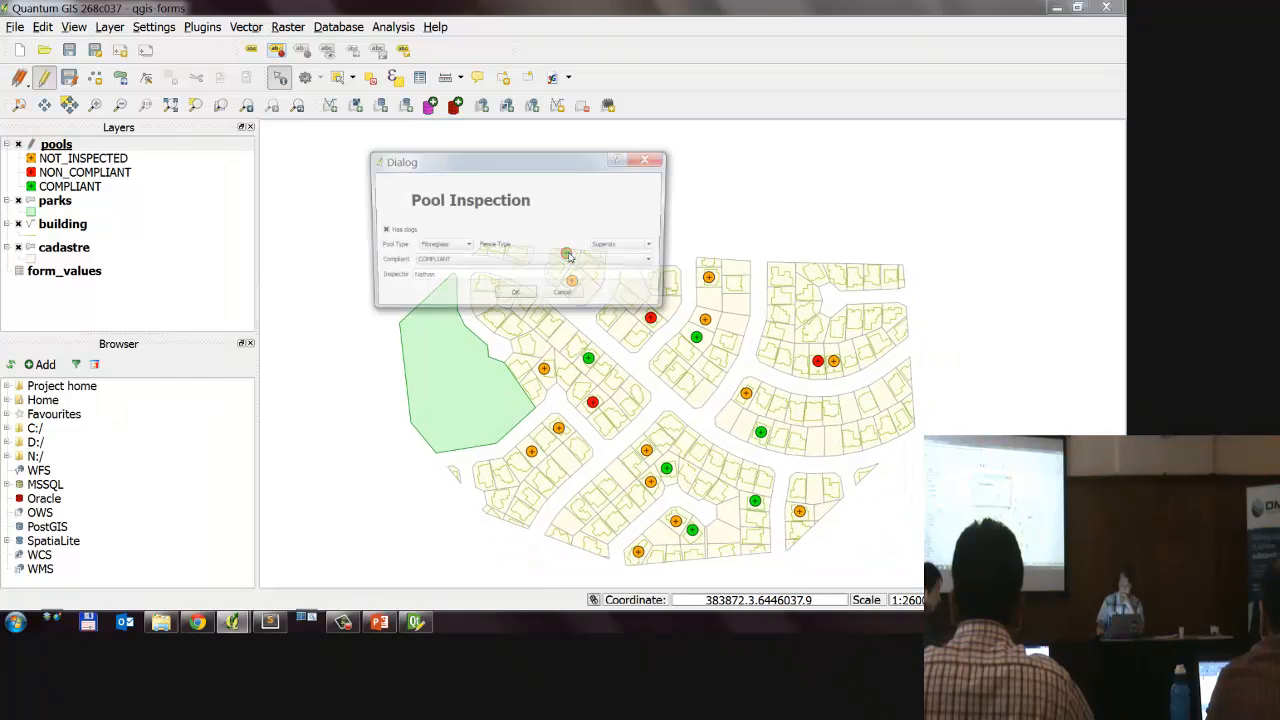
left_click(566, 297)
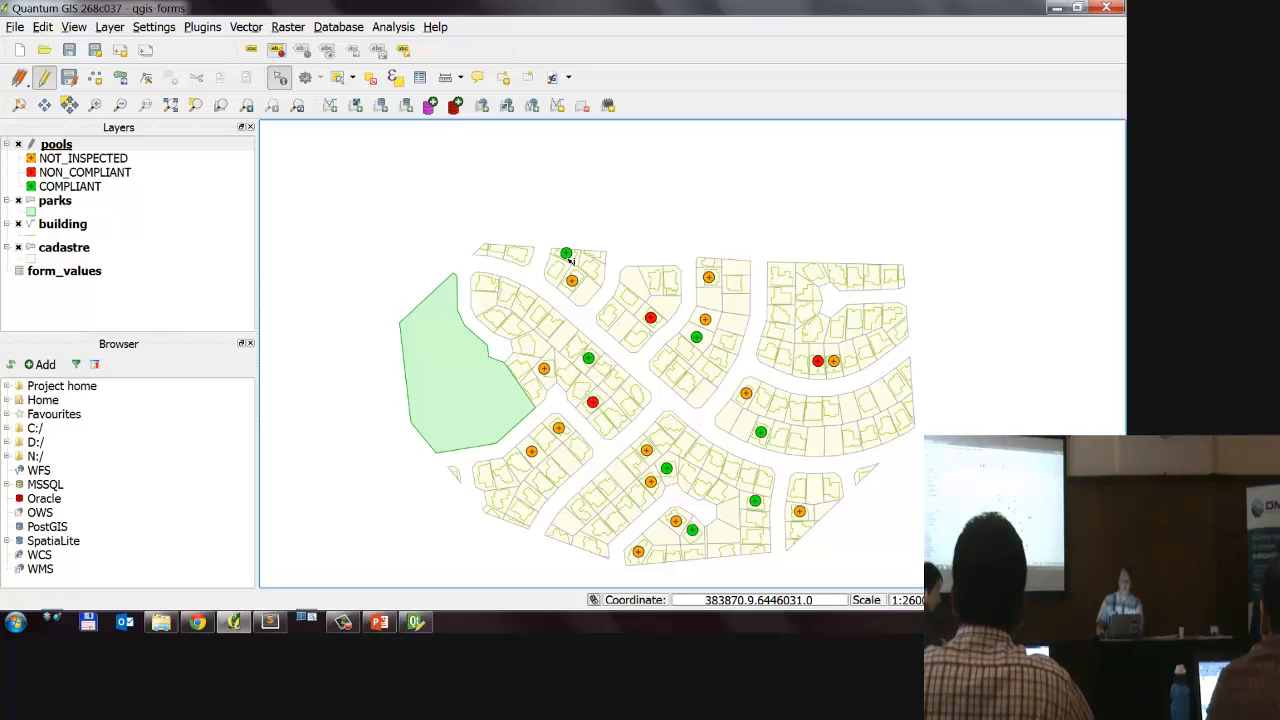
left_click(568, 257)
left_click(567, 255)
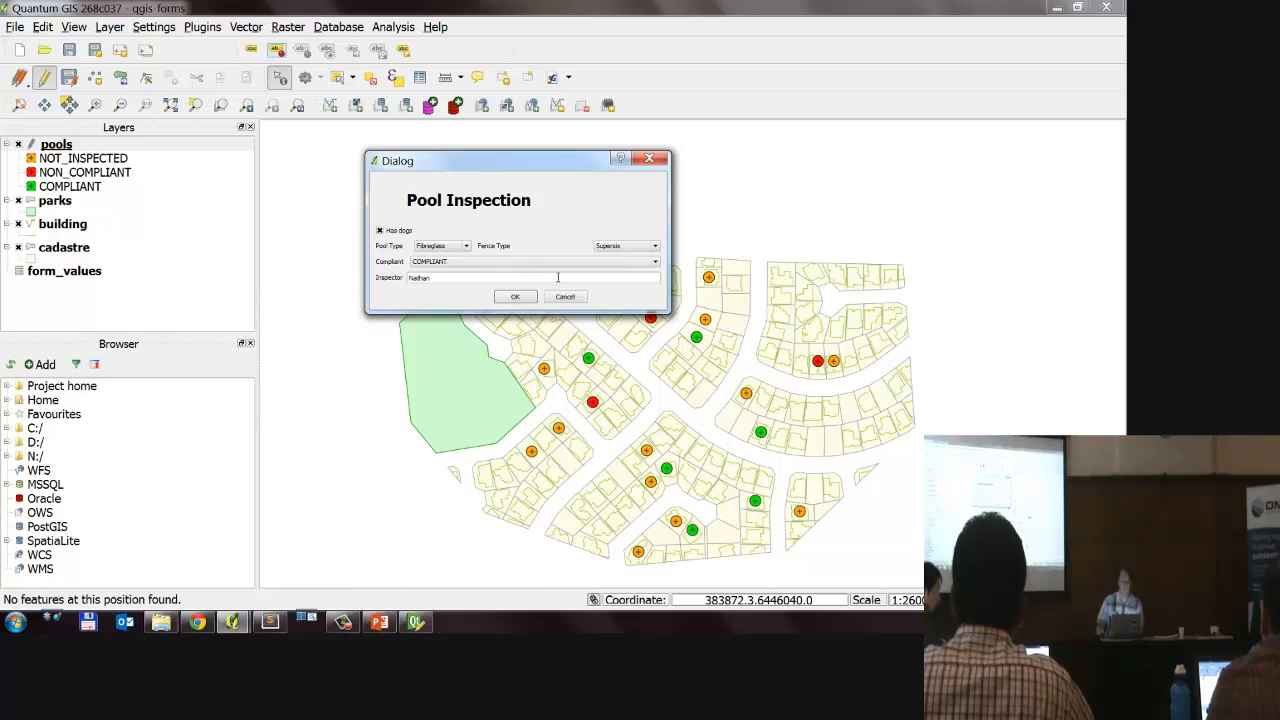
left_click(565, 296)
Step: Open the inspection form of a red non-compliant pool, switch Compliant to COMPLIANT and back to NON_COMPLIANT, and close the form
left_click(650, 320)
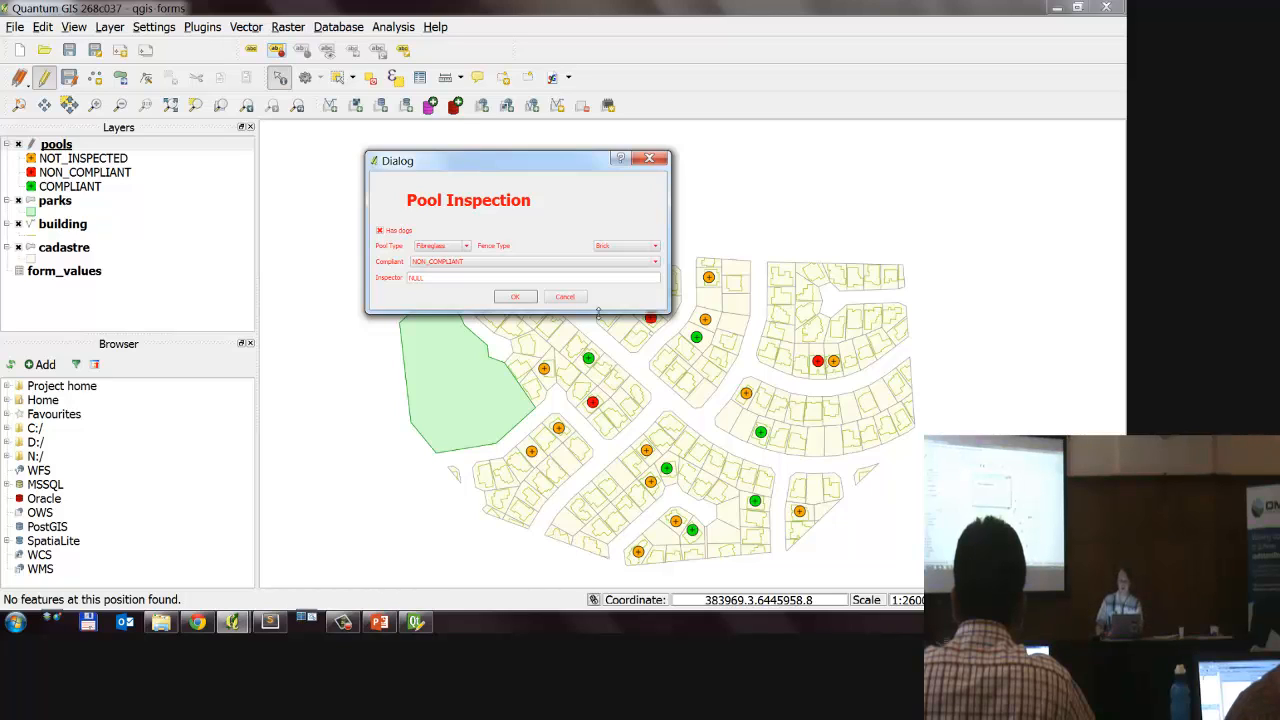
left_click(512, 262)
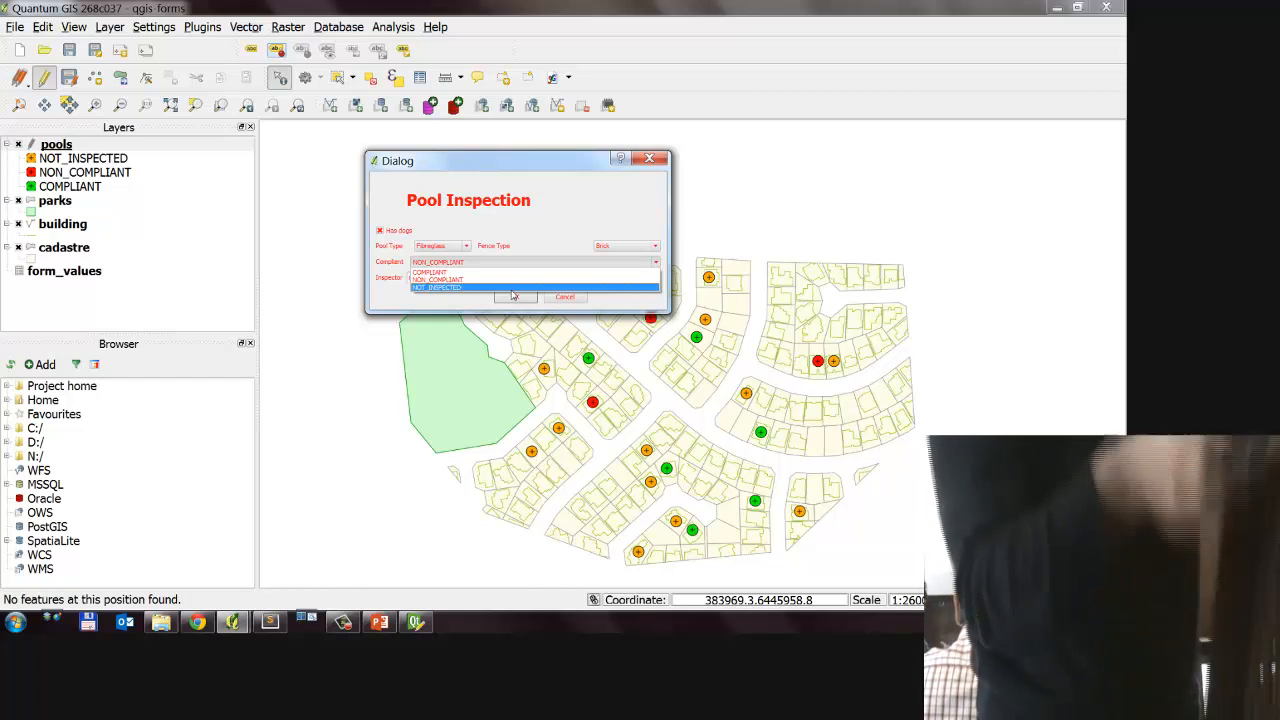
left_click(514, 273)
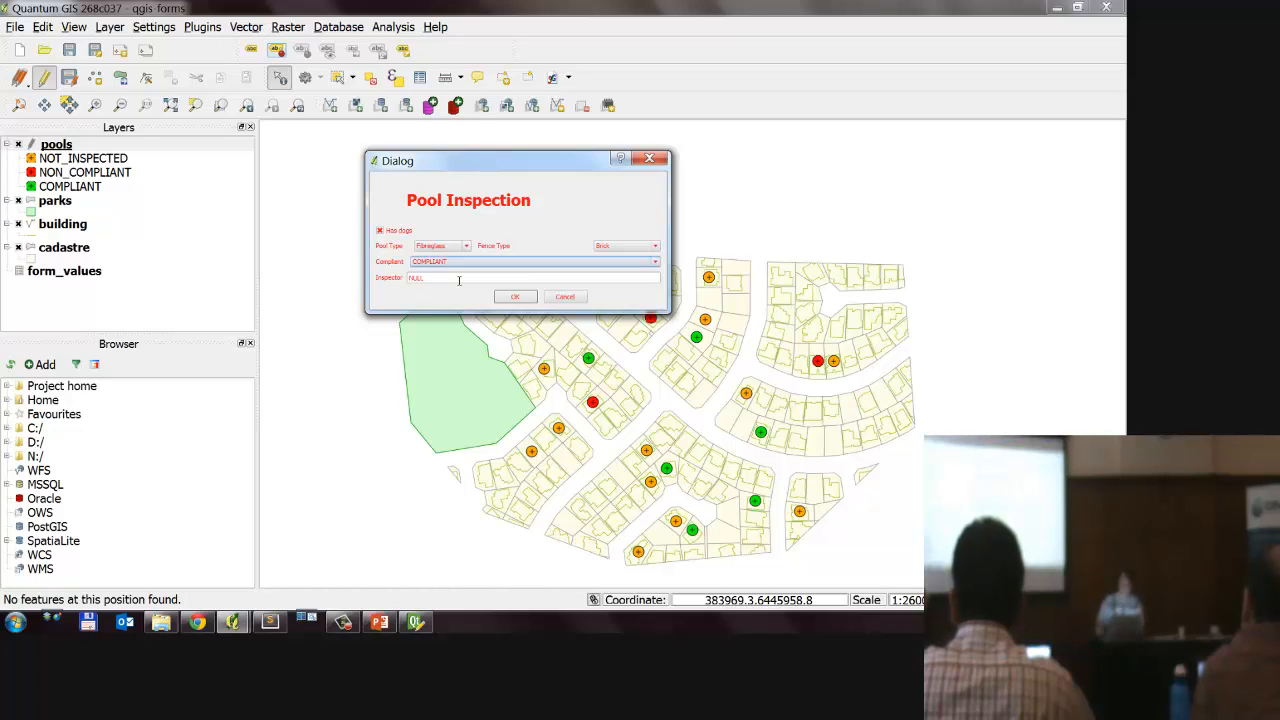
left_click(505, 263)
left_click(477, 279)
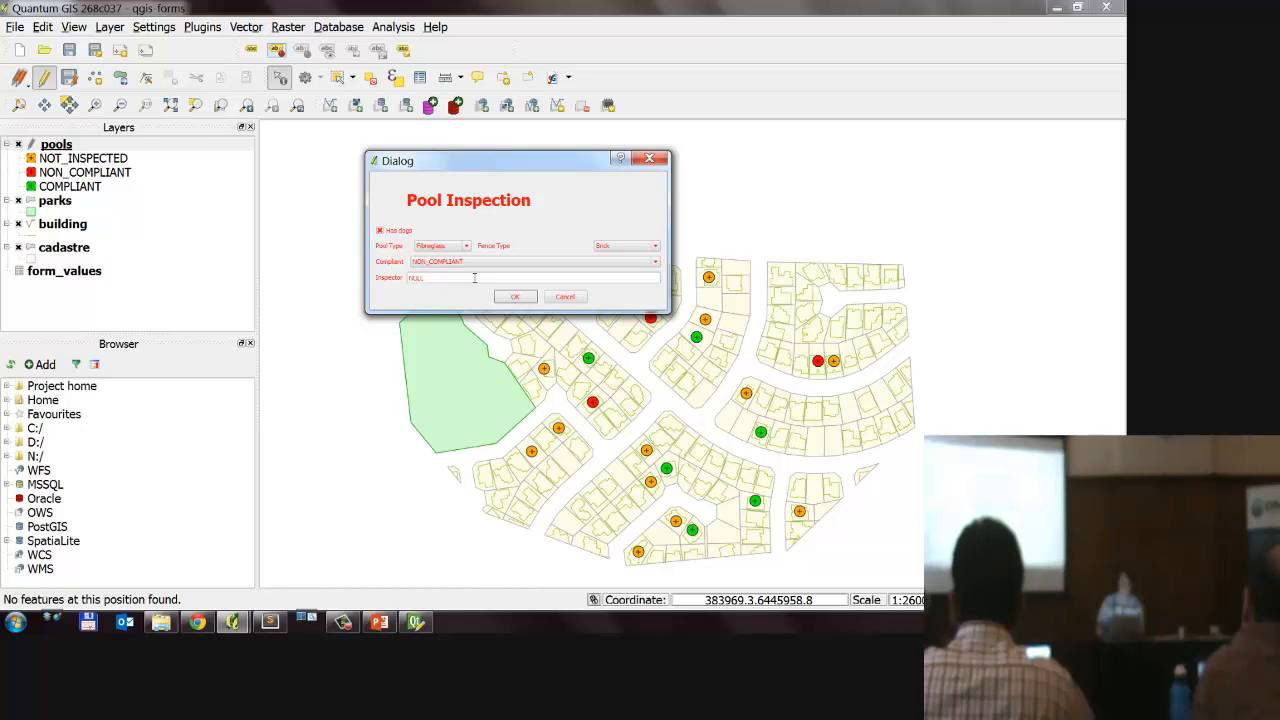
left_click(515, 296)
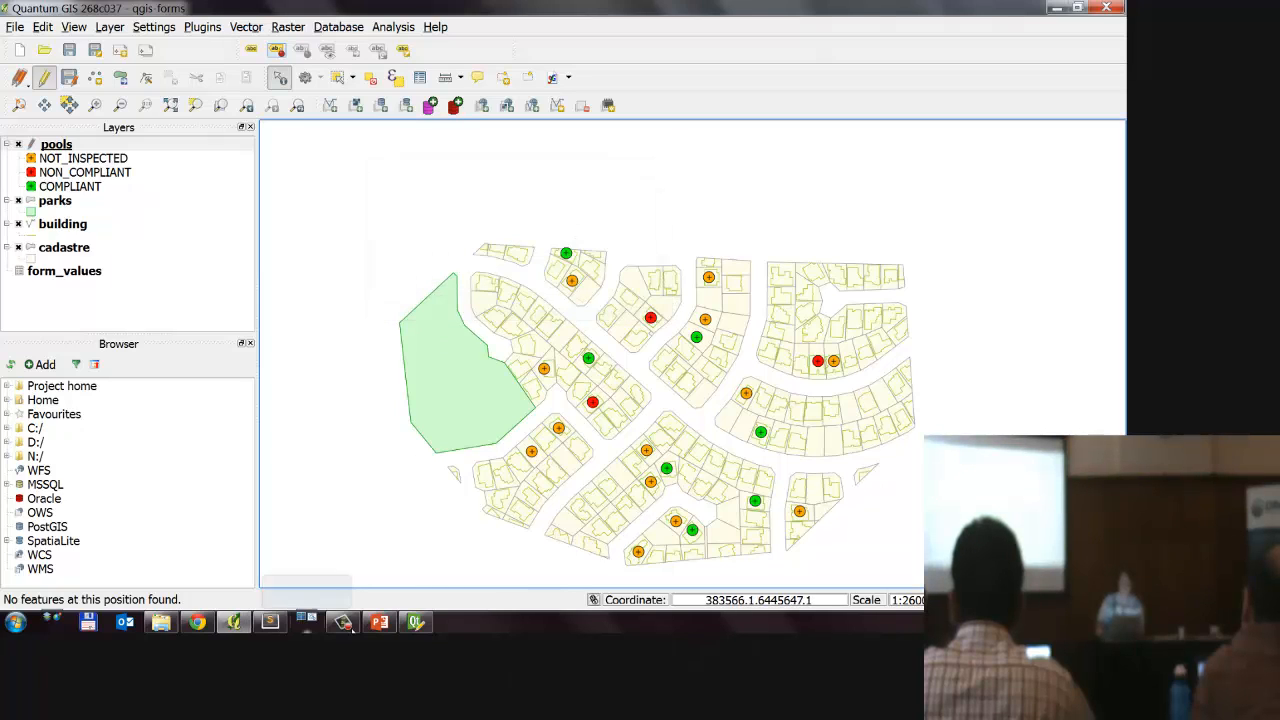
Step: Switch to Sublime Text and highlight the DEBUGMODE = True line in form.py
left_click(270, 622)
triple_click(630, 79)
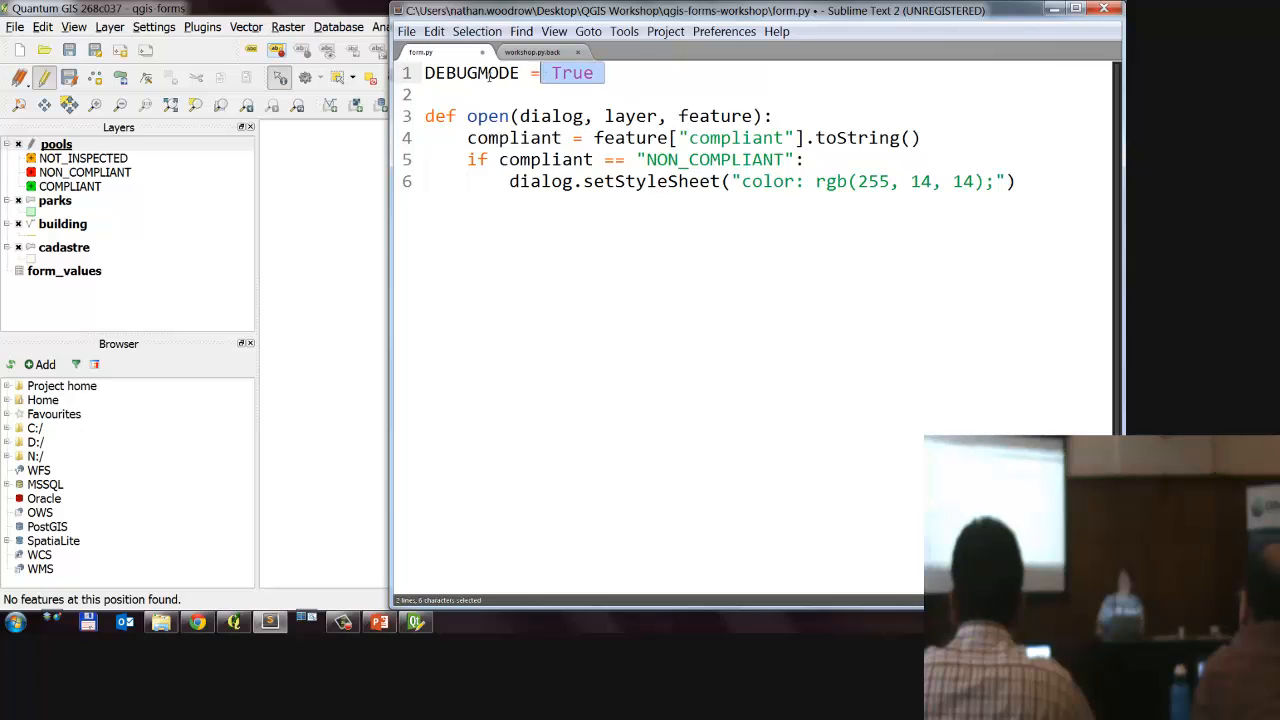
left_click_drag(630, 79, 386, 72)
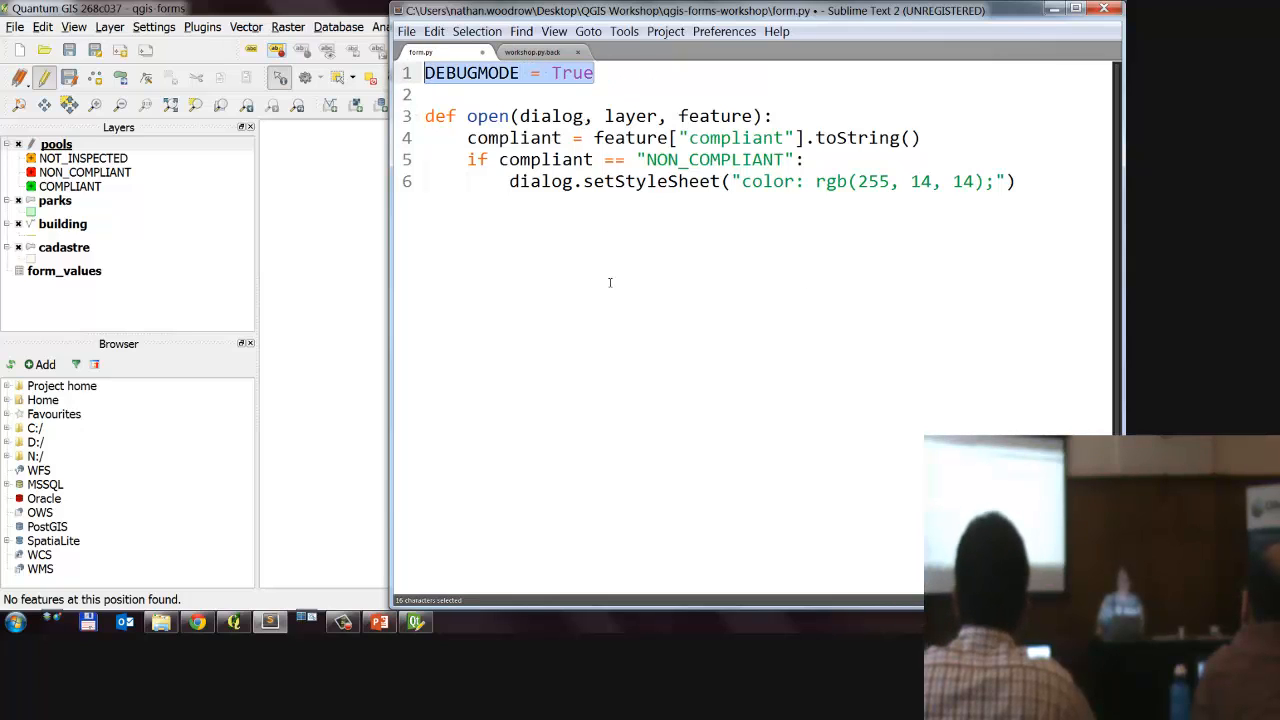
Step: Misspell compliant as complian in the if condition of form.py and save the script
left_click(646, 160)
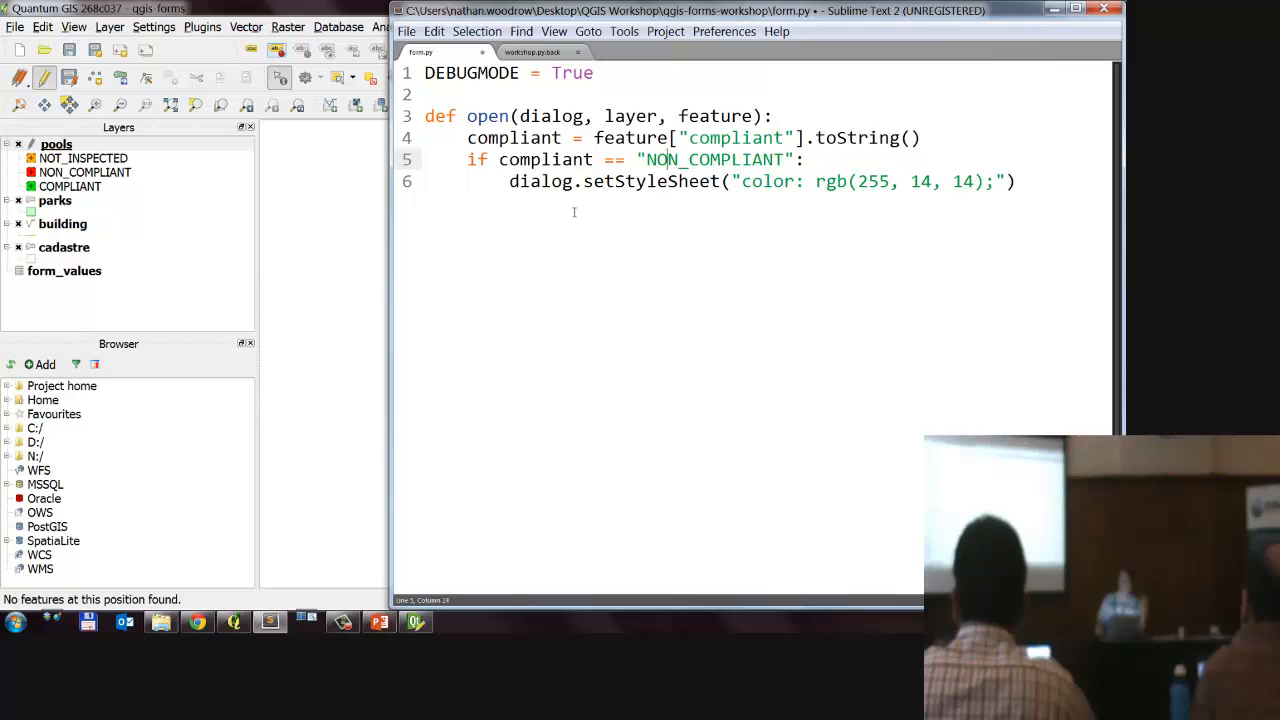
key("Right")
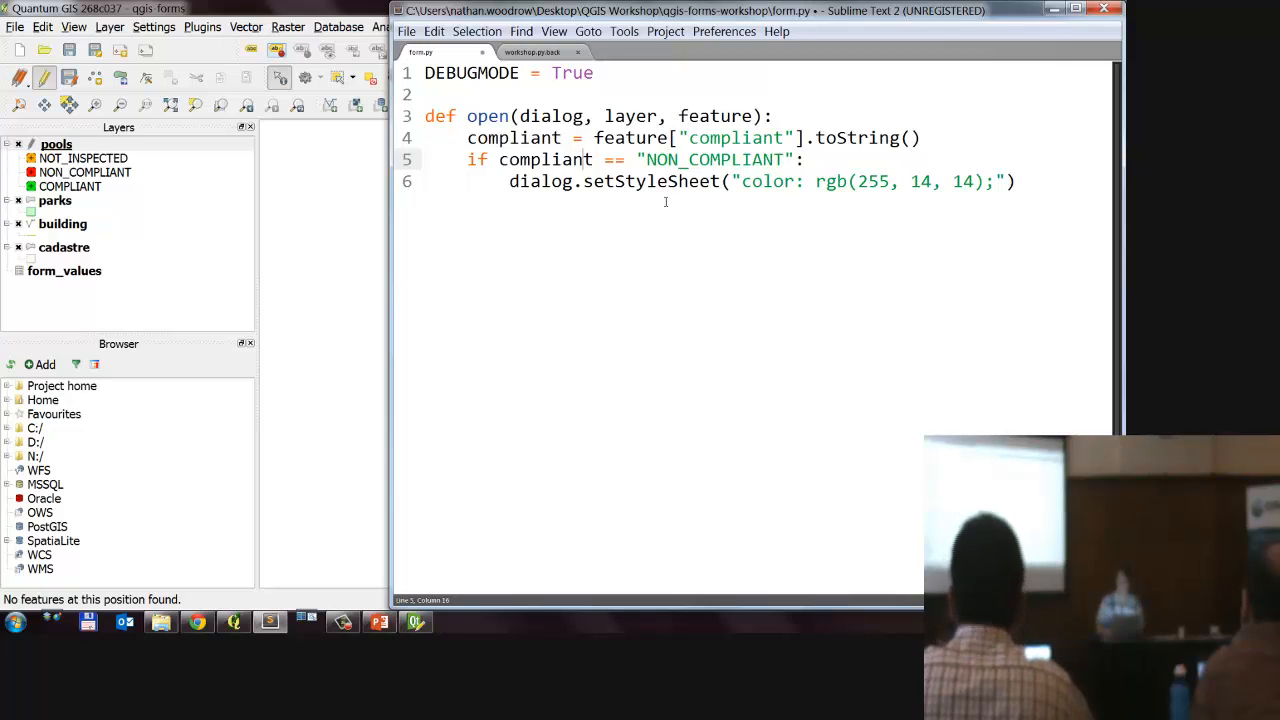
key("BackSpace")
key("ctrl+s")
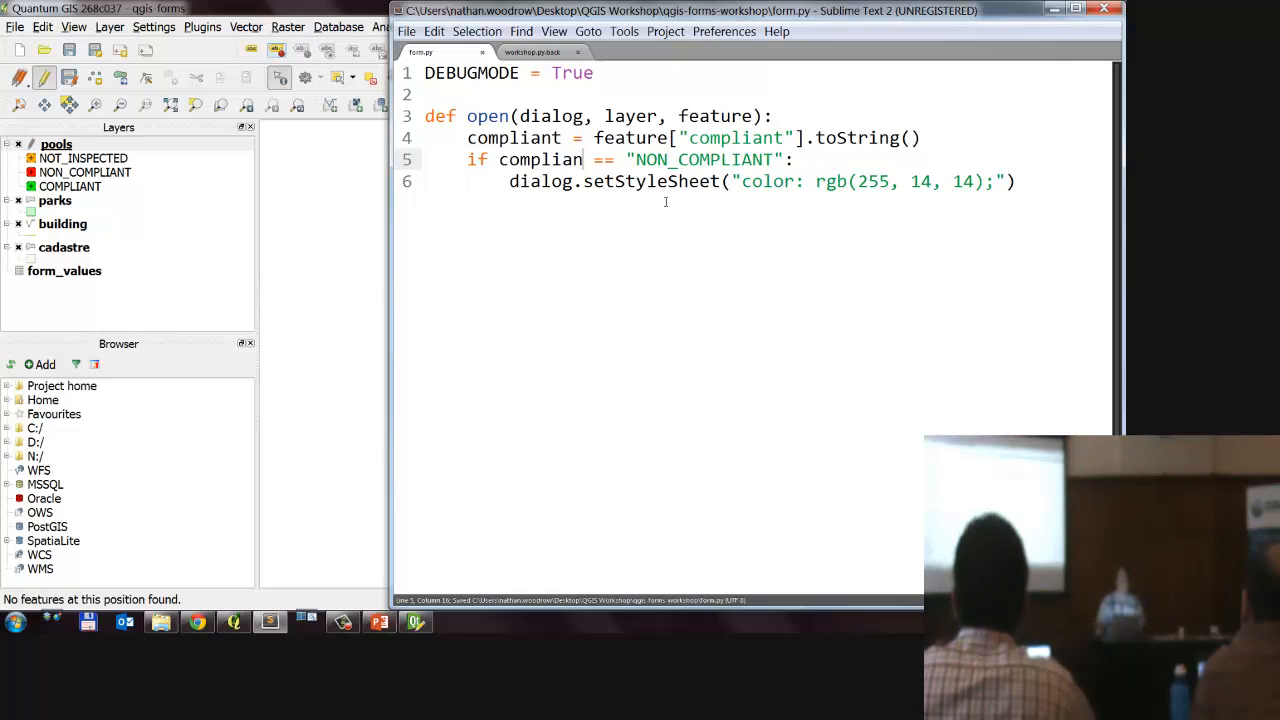
left_click_drag(586, 162, 562, 153)
key("Escape")
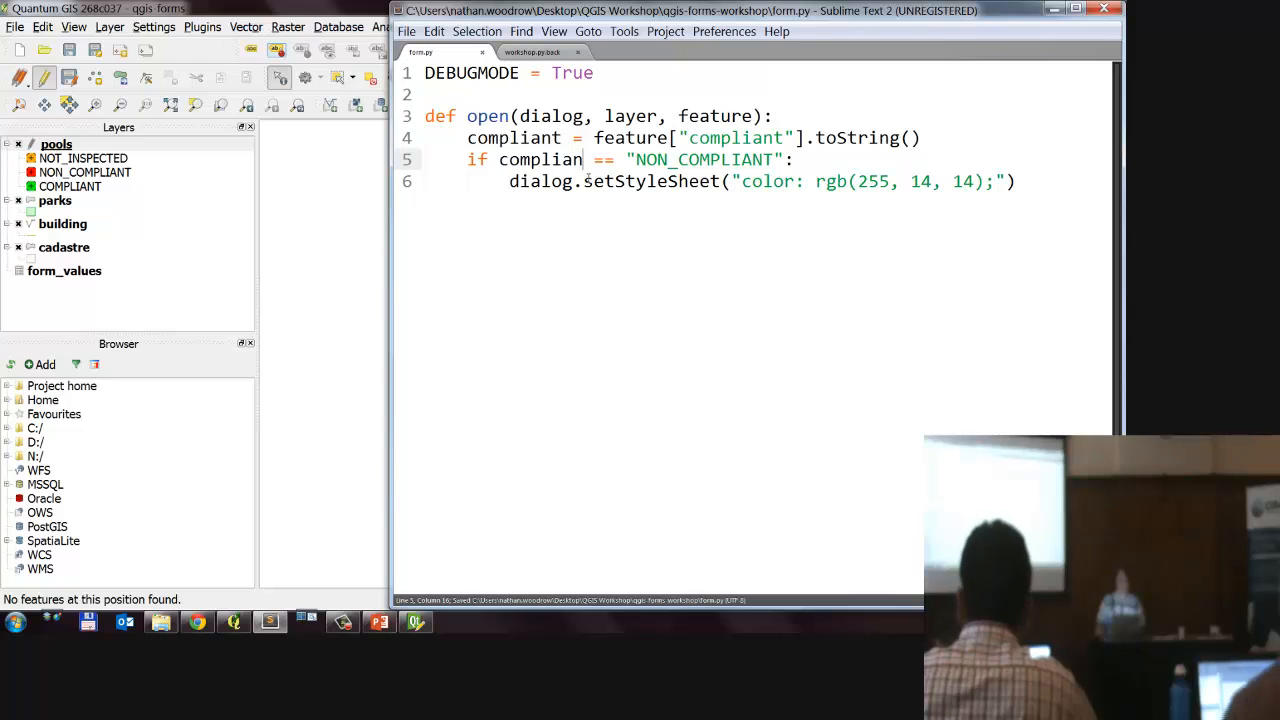
Step: Switch to Quantum GIS, identify the green pool at the map's northwest edge and dismiss the Python error and the form
key("alt+Tab")
left_click(569, 258)
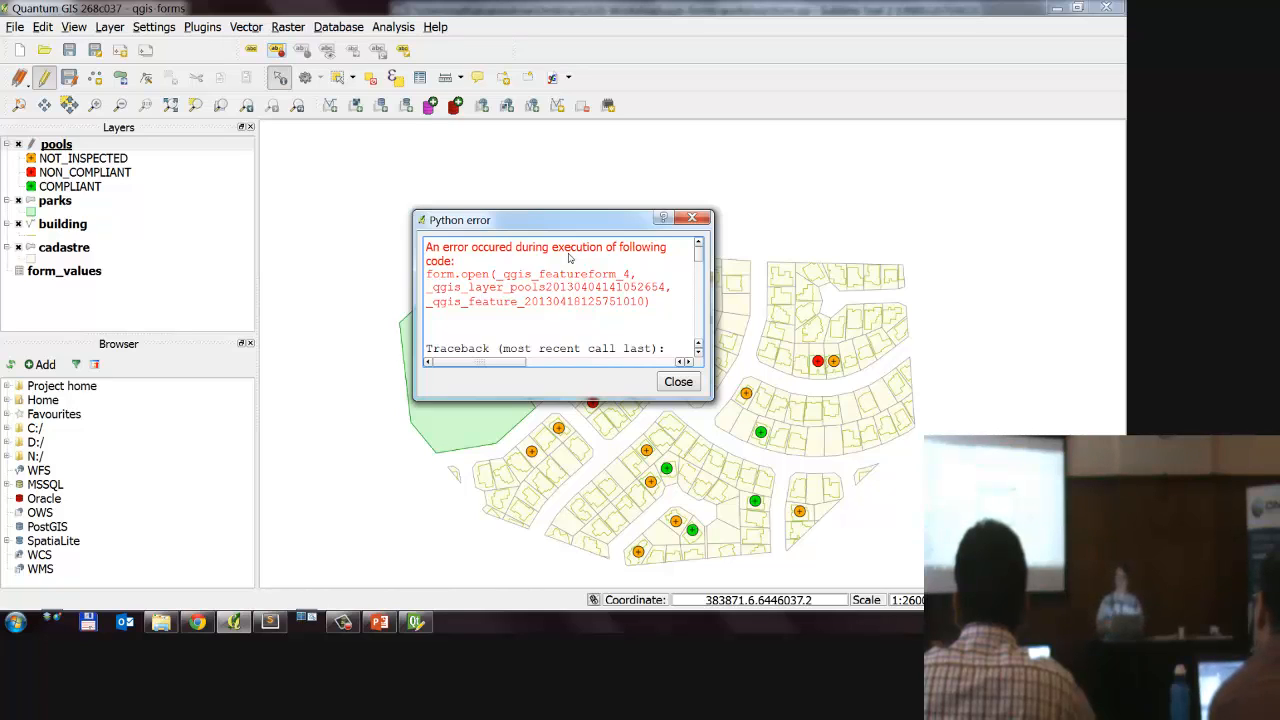
key("Escape")
key("Escape")
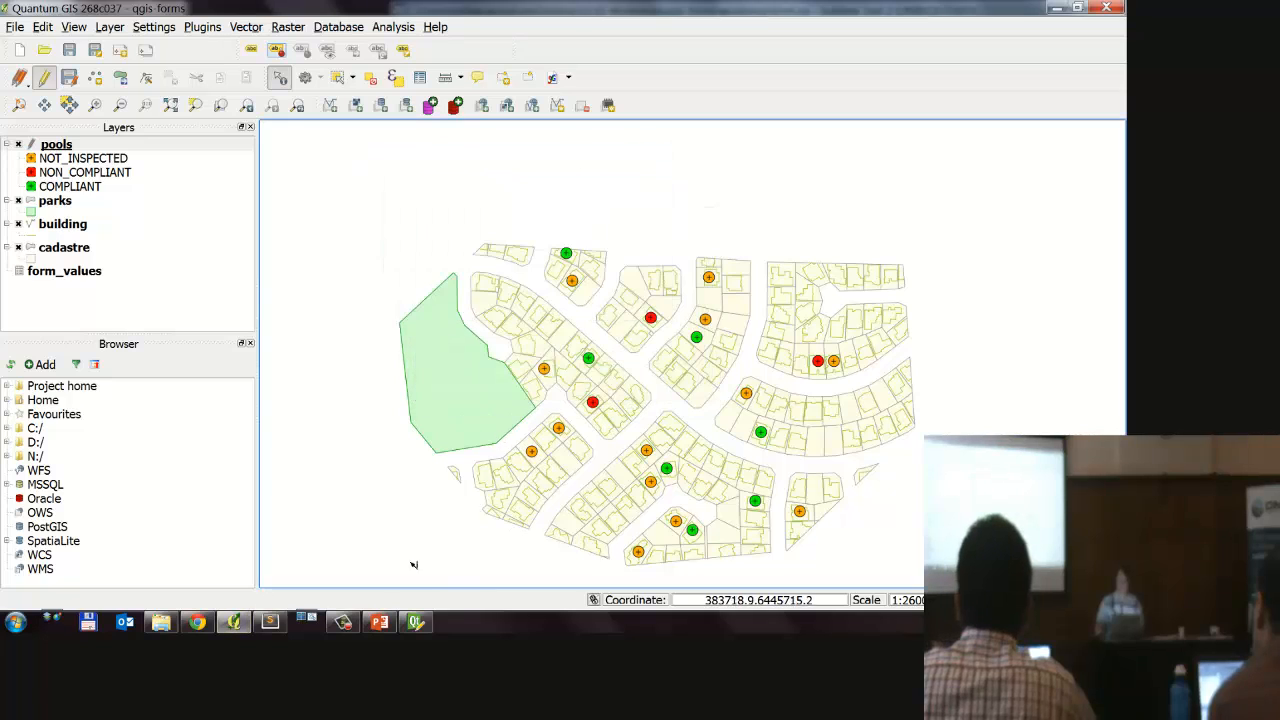
Step: Switch to Sublime Text and review the DEBUGMODE setting and the open function's compliant check in form.py
left_click(270, 622)
left_click_drag(618, 77, 424, 74)
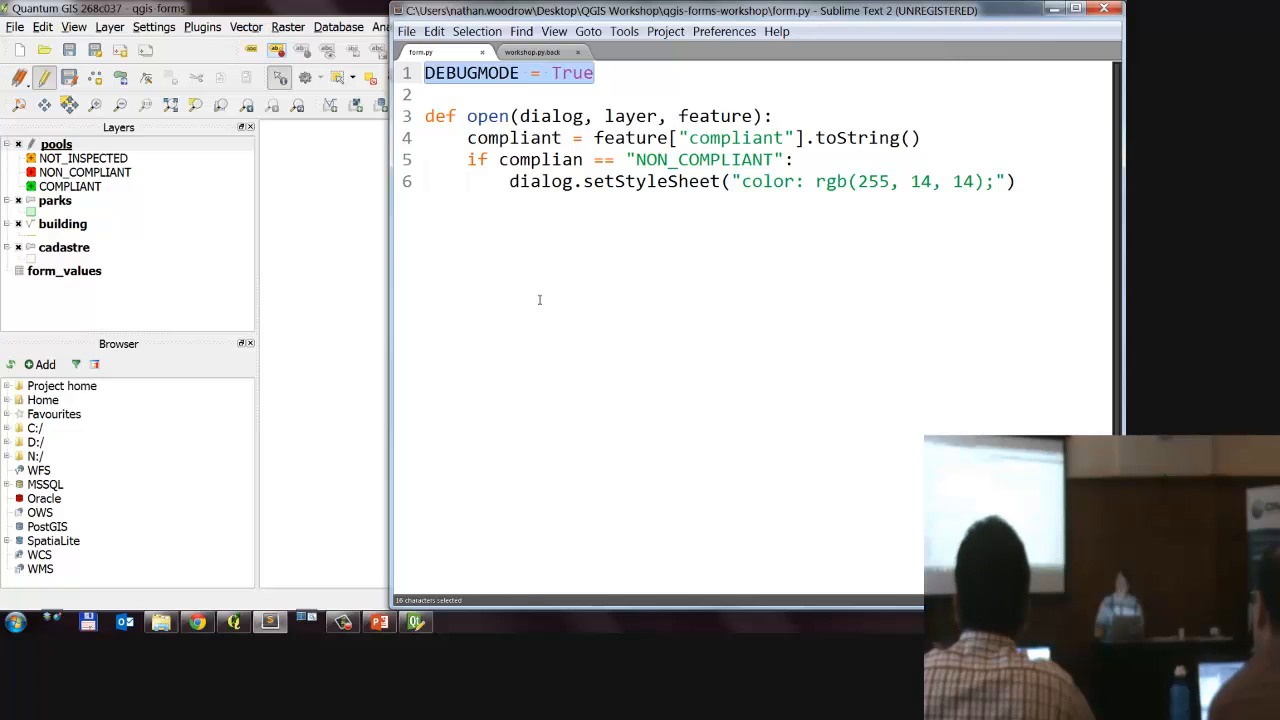
left_click(697, 227)
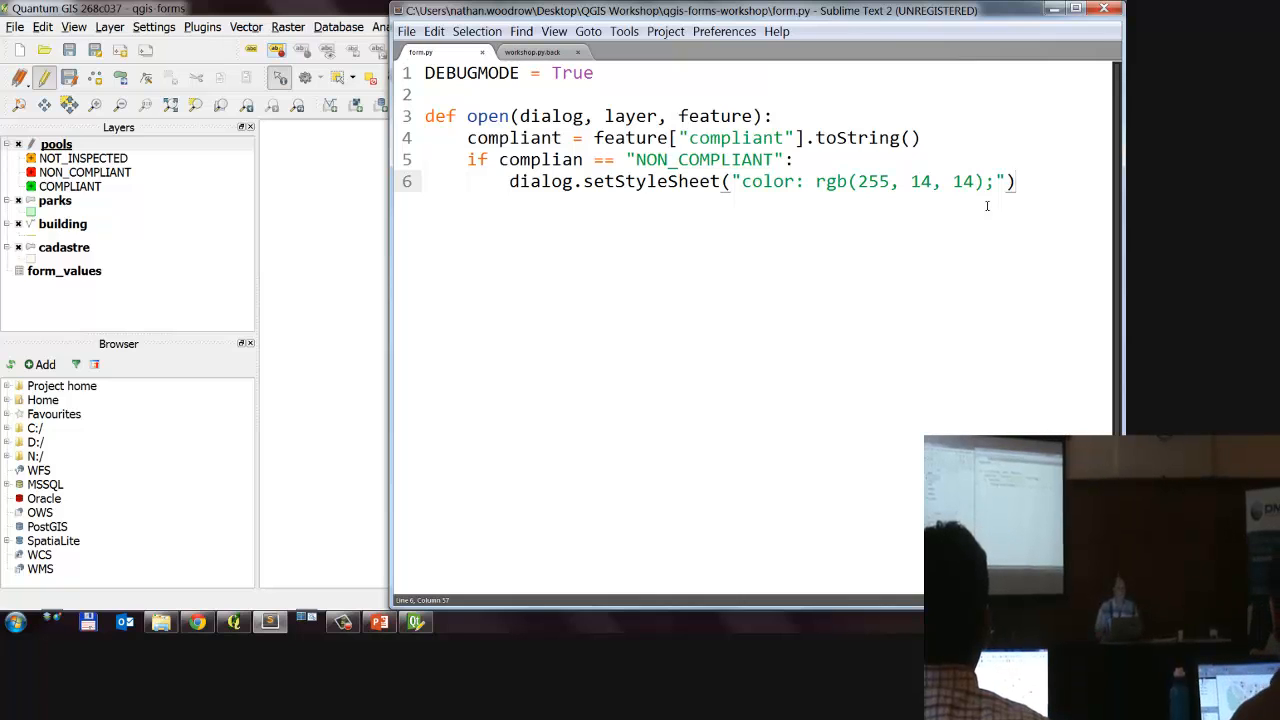
left_click(718, 138)
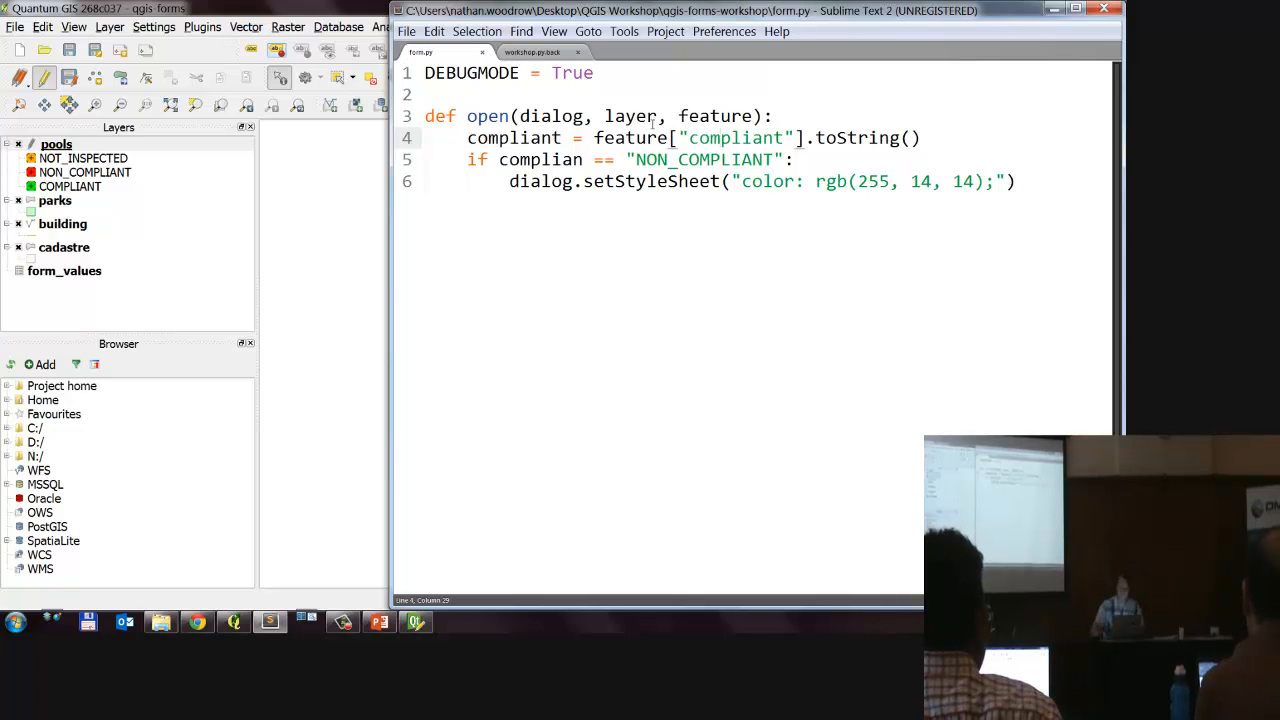
left_click(767, 161)
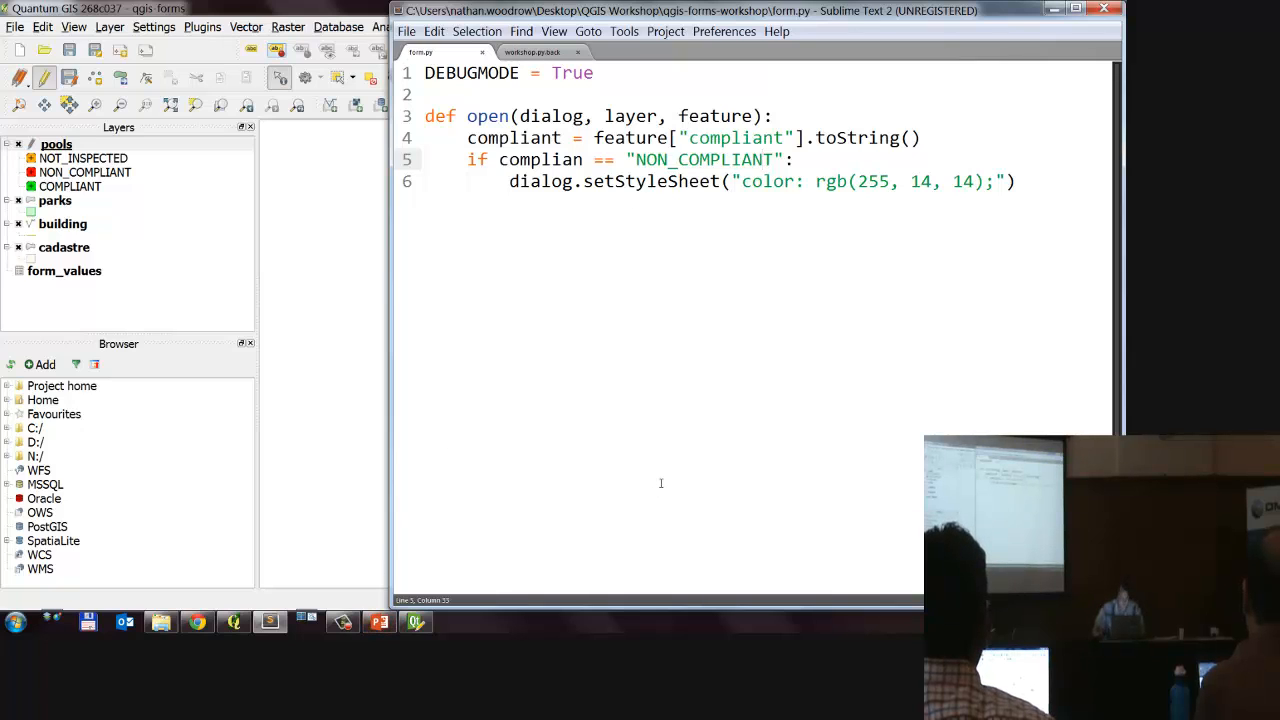
left_click_drag(642, 302, 455, 96)
left_click(575, 160)
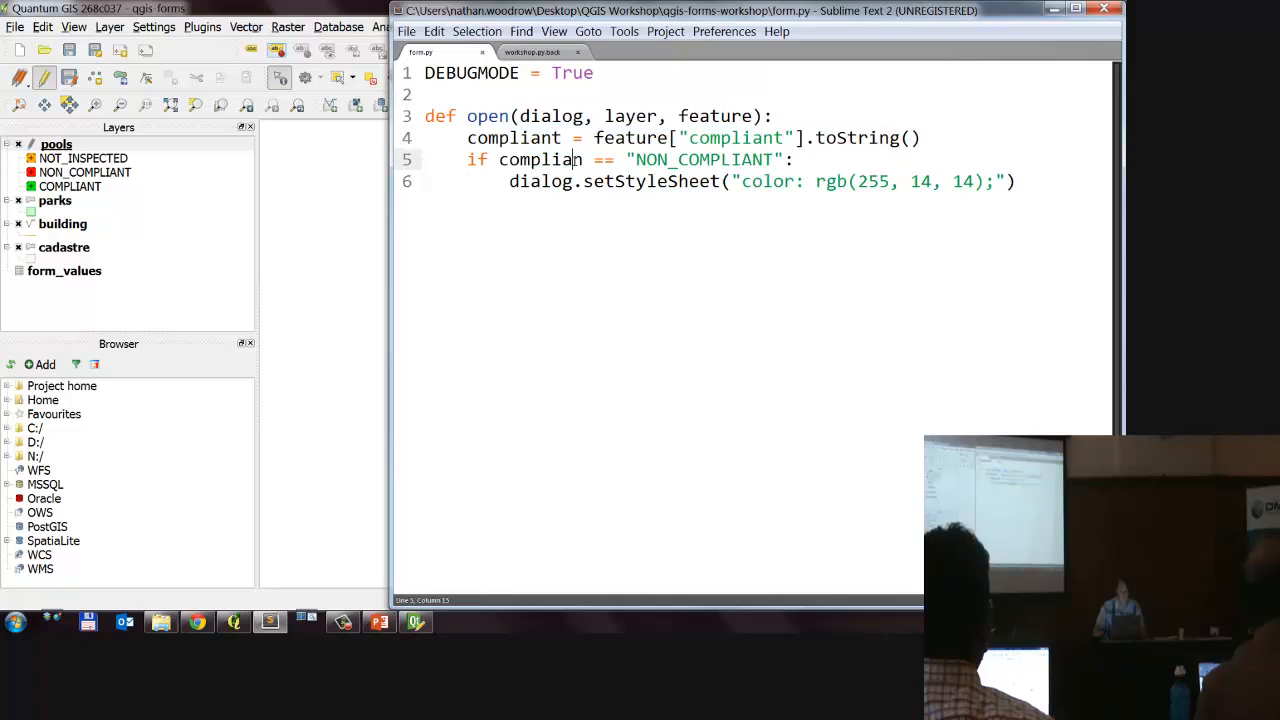
key("Delete")
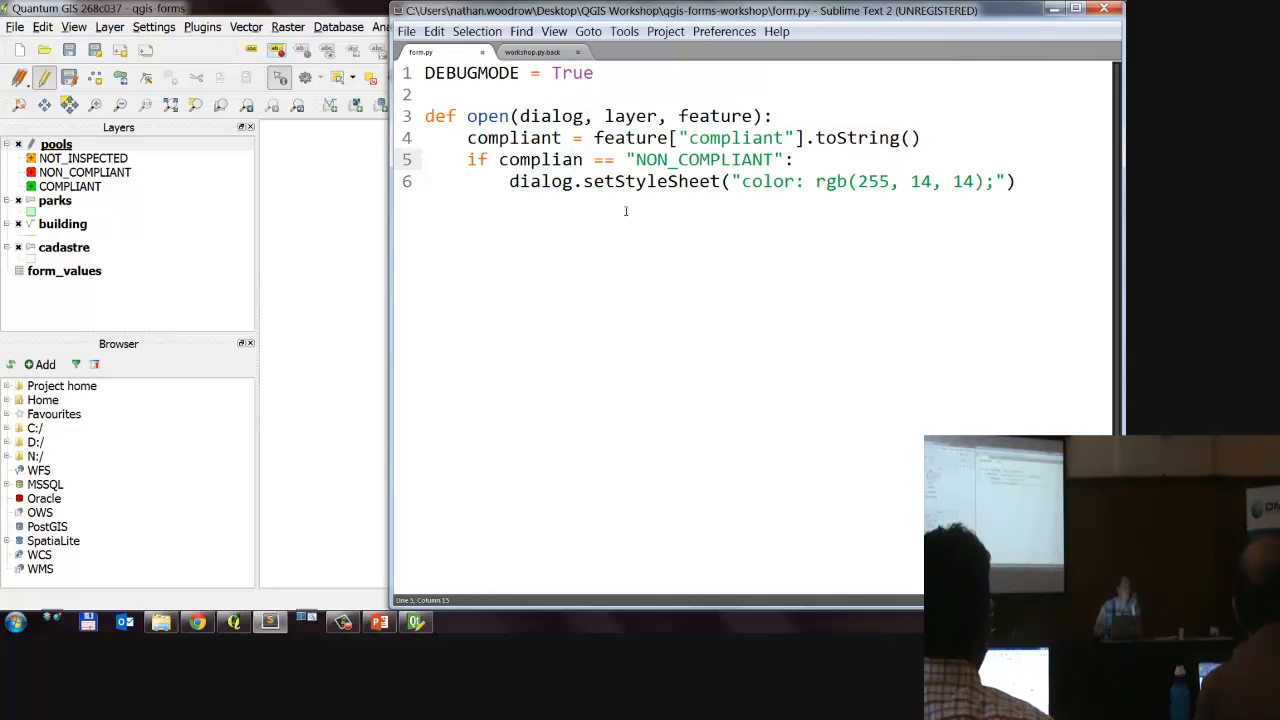